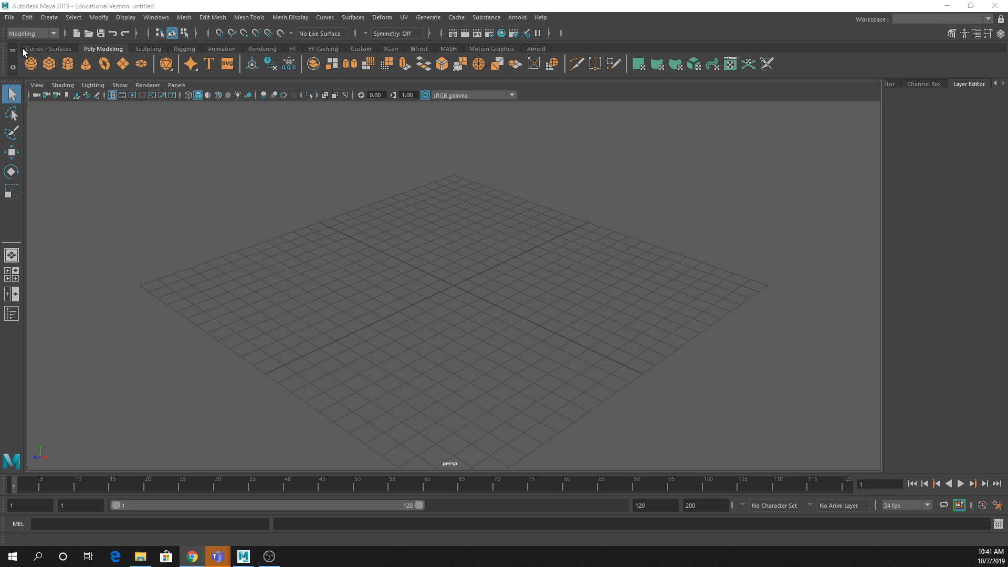
Step: Create a polygon cylinder, move it to about -4.857 on X, and display its channel values
{"action": "left_click", "coordinate": [67, 63]}
{"action": "key", "text": "w"}
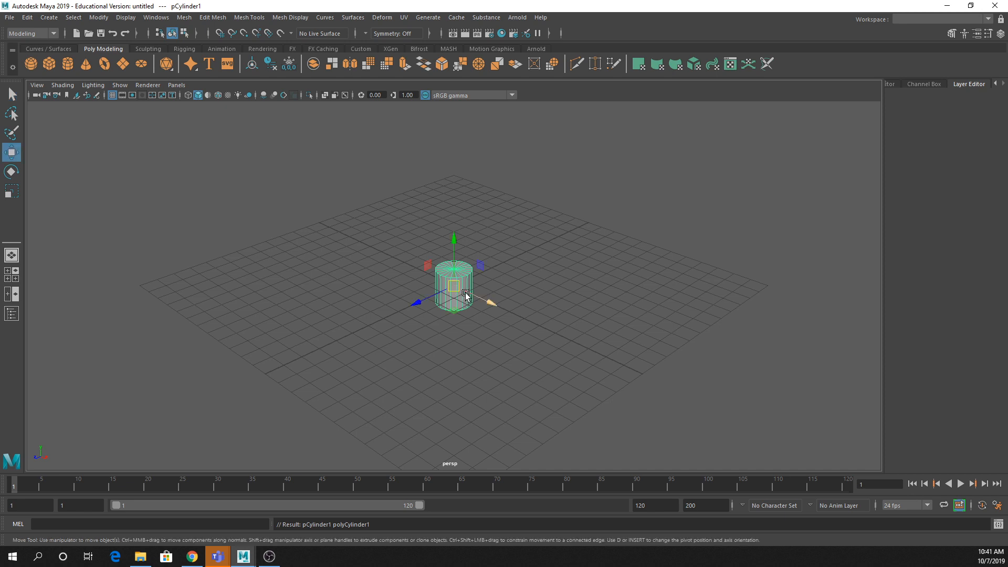
{"action": "left_click_drag", "start_coordinate": [471, 294], "coordinate": [412, 261]}
{"action": "left_click", "coordinate": [913, 83]}
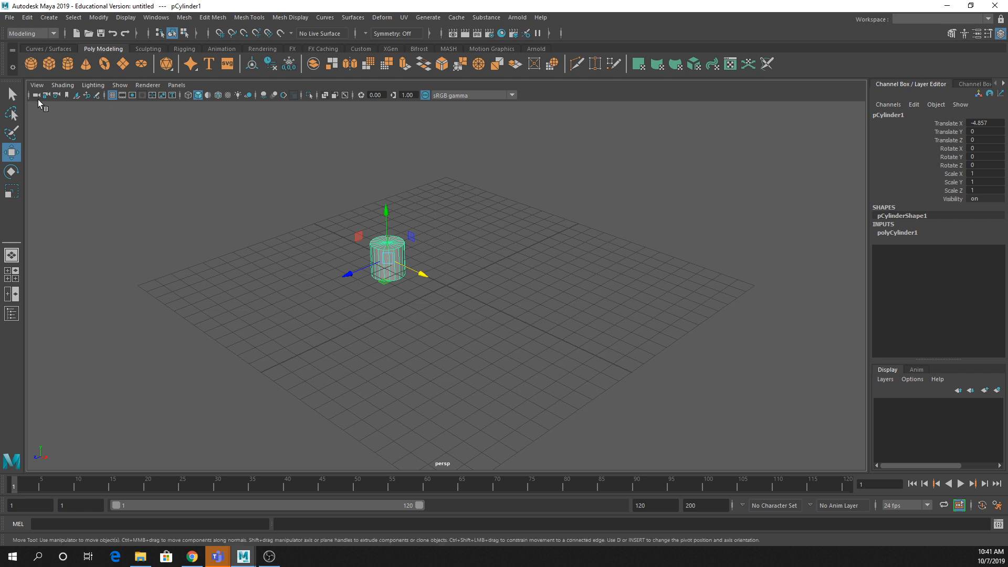
Step: Create a polygon sphere and move it to about 2.592 on X, away from the cylinder
{"action": "left_click", "coordinate": [31, 64]}
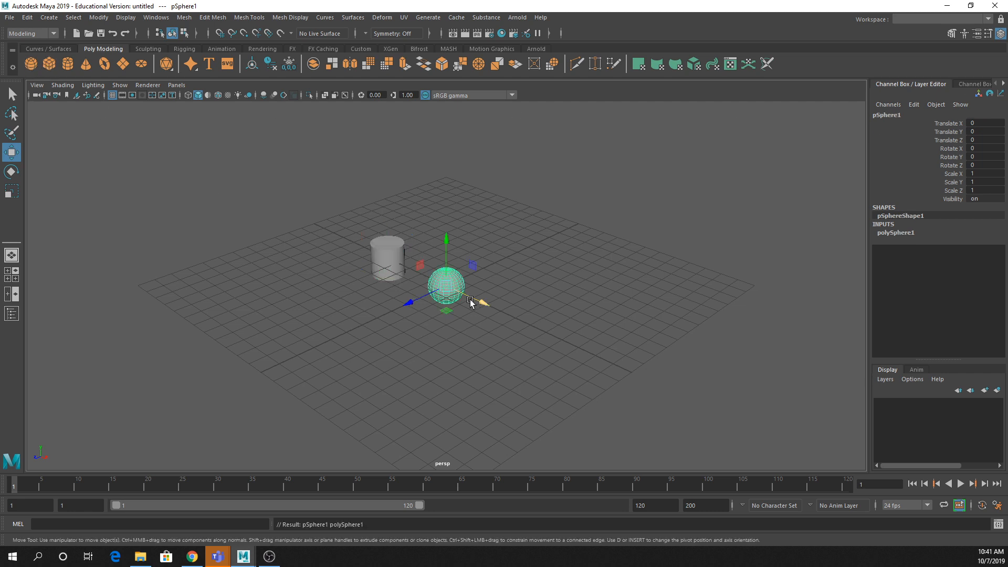
{"action": "left_click_drag", "start_coordinate": [474, 299], "coordinate": [526, 307]}
{"action": "left_click_drag", "start_coordinate": [437, 238], "coordinate": [426, 215], "text": "alt"}
{"action": "key", "text": "q"}
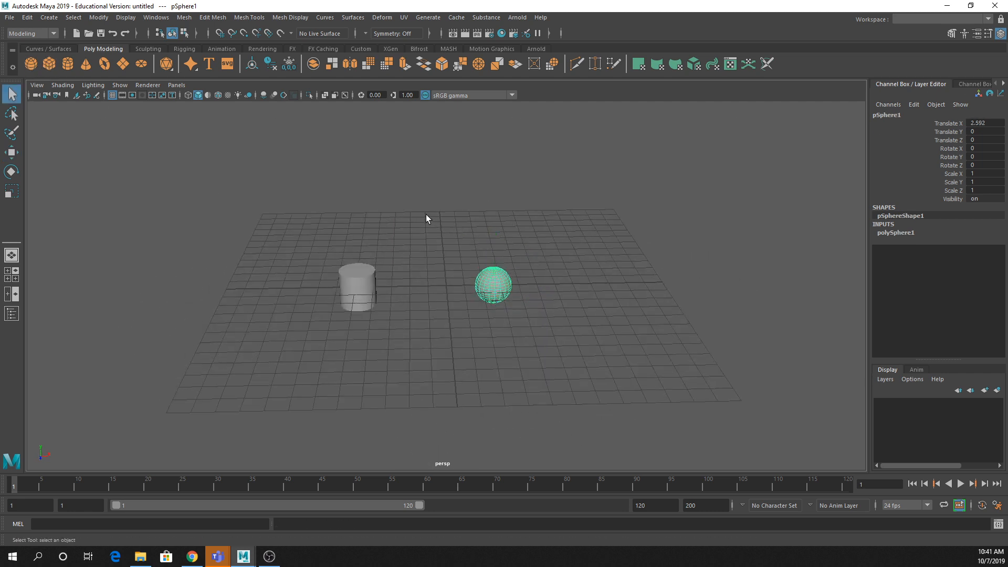
Step: Switch the perspective view's background to the blue-to-black gradient
{"action": "left_click", "coordinate": [488, 218]}
{"action": "left_click_drag", "start_coordinate": [491, 251], "coordinate": [591, 460]}
{"action": "key", "text": "alt+b"}
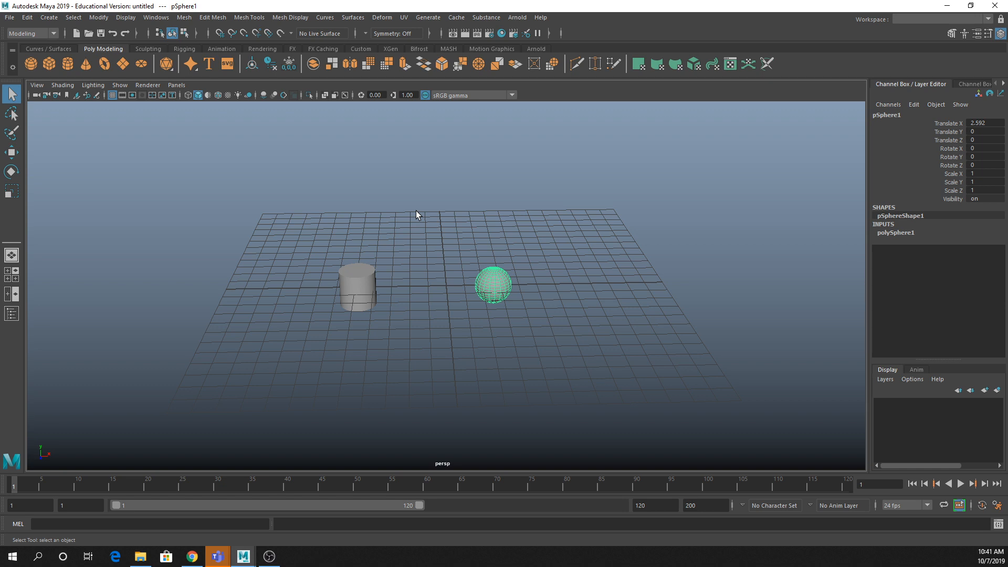
Step: Move the sphere freely above the grid to about X -1.494, Y 6.777, Z -3.31
{"action": "scroll", "coordinate": [431, 225], "scroll_direction": "up", "scroll_amount": 1}
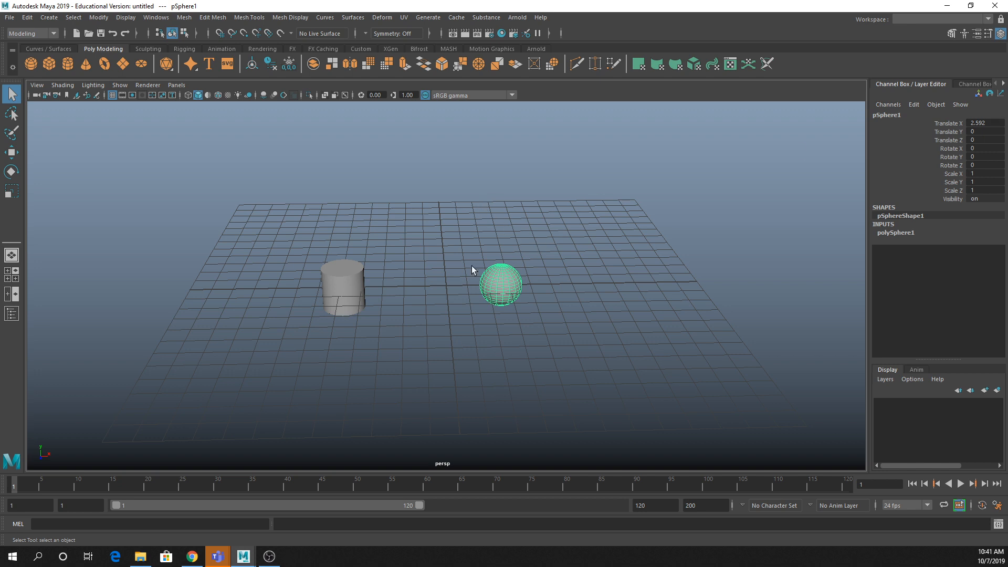
{"action": "key", "text": "w"}
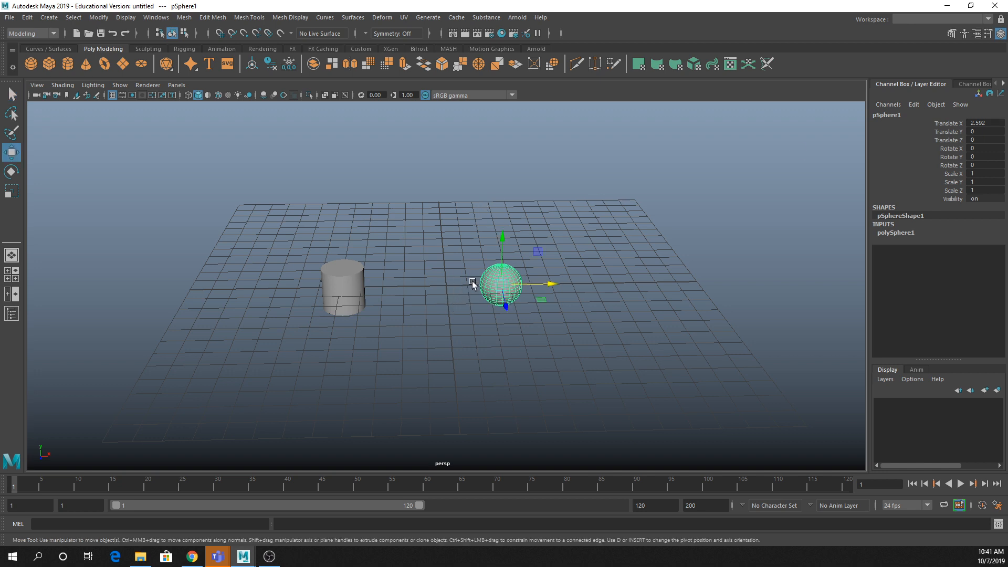
{"action": "left_click_drag", "start_coordinate": [502, 284], "coordinate": [412, 127]}
{"action": "left_click_drag", "start_coordinate": [502, 222], "coordinate": [549, 299], "text": "alt"}
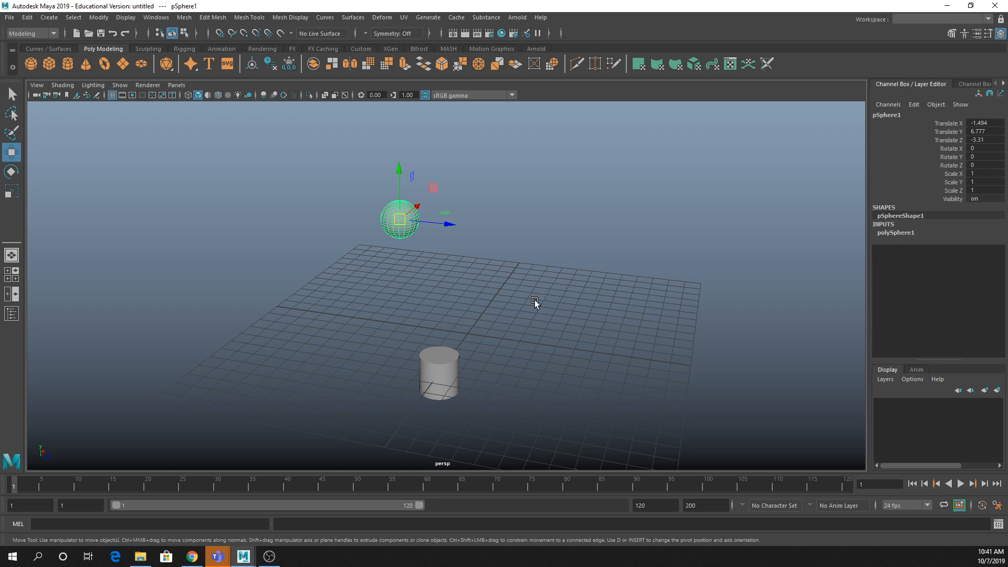
{"action": "left_click_drag", "start_coordinate": [535, 300], "coordinate": [421, 321], "text": "alt"}
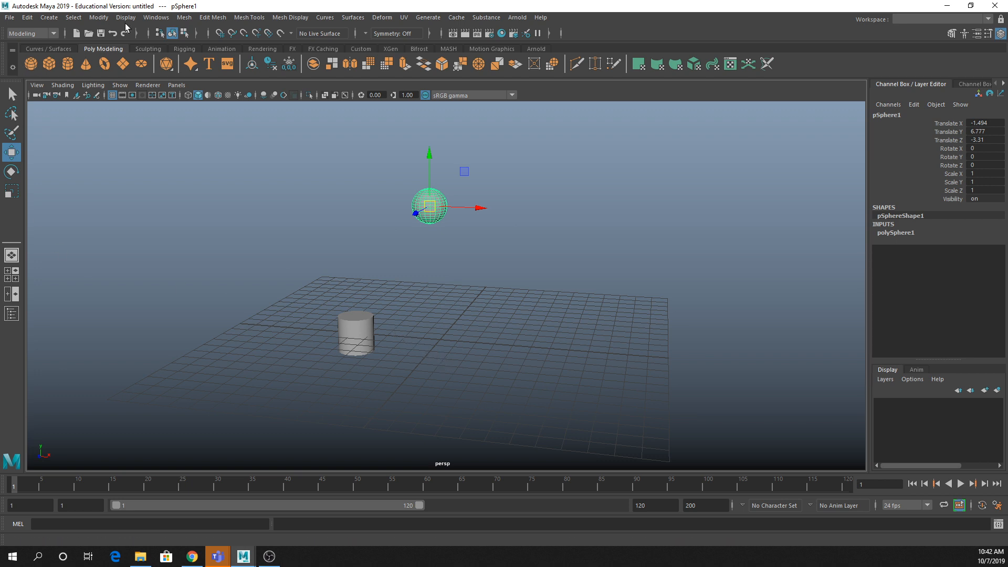
Step: Open the Outliner and dock it between the toolbox and the viewport
{"action": "left_click", "coordinate": [107, 18]}
{"action": "mouse_move", "coordinate": [156, 18]}
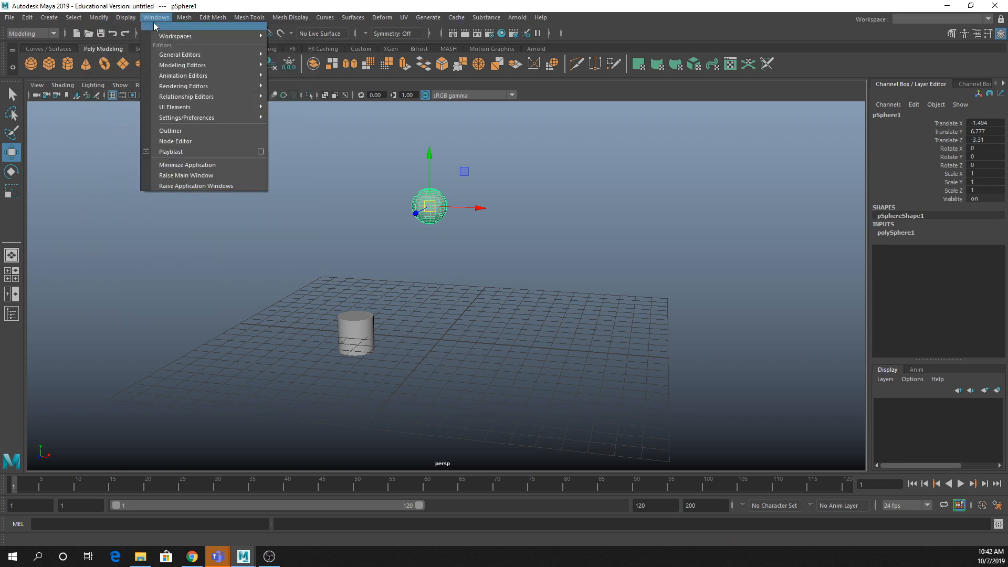
{"action": "mouse_move", "coordinate": [242, 54]}
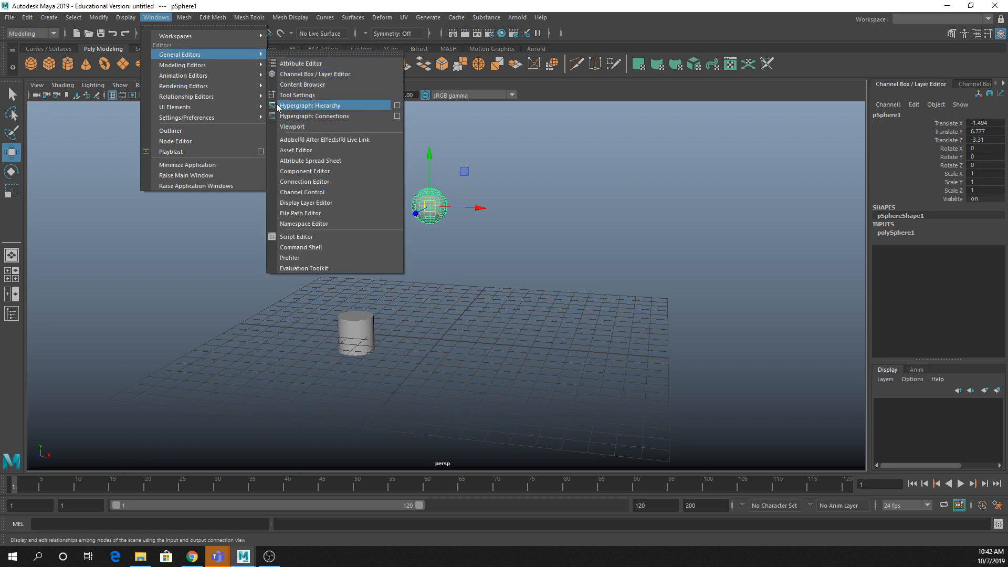
{"action": "left_click", "coordinate": [204, 131]}
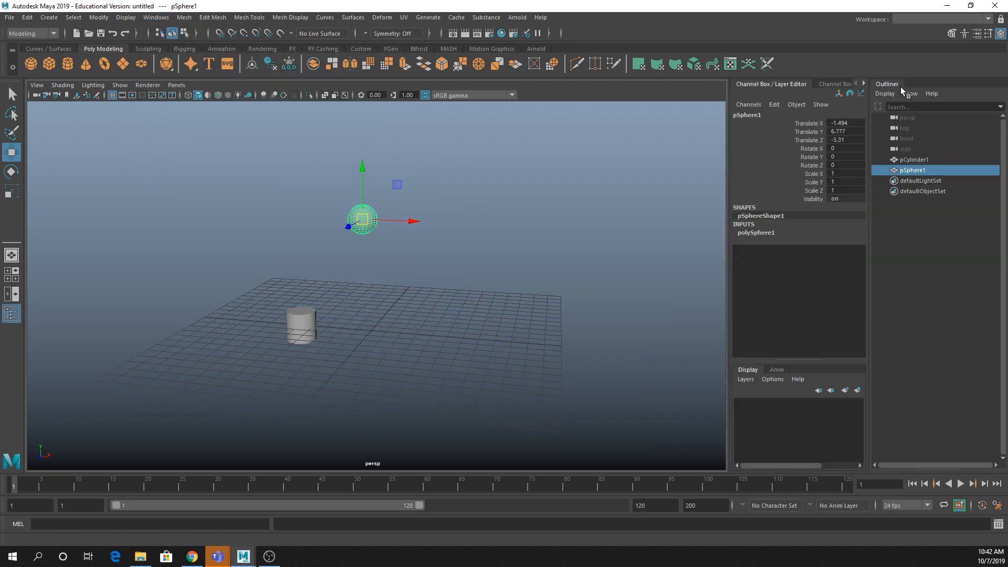
{"action": "left_click_drag", "start_coordinate": [903, 90], "coordinate": [24, 119]}
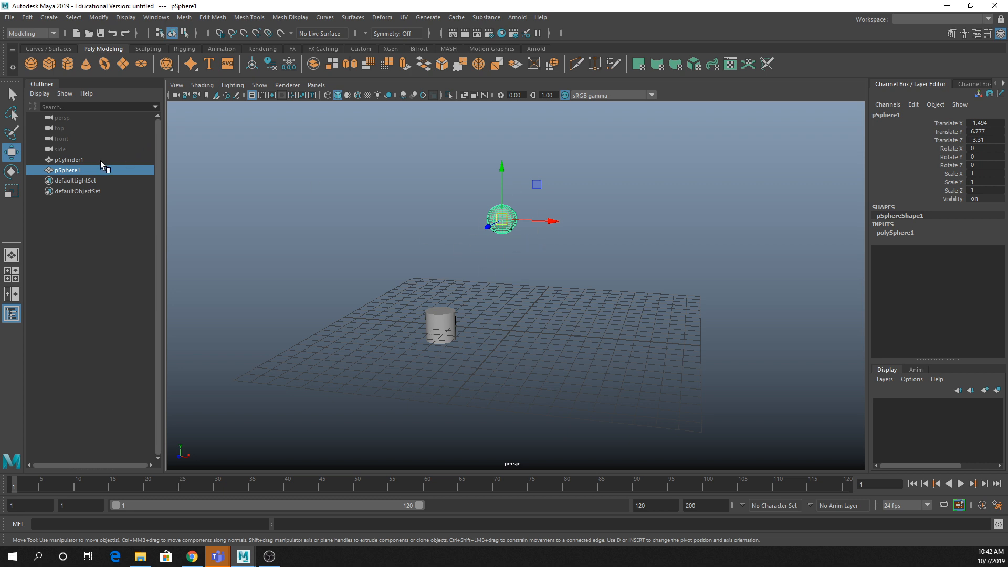
{"action": "middle_click_drag", "start_coordinate": [101, 164], "coordinate": [74, 161]}
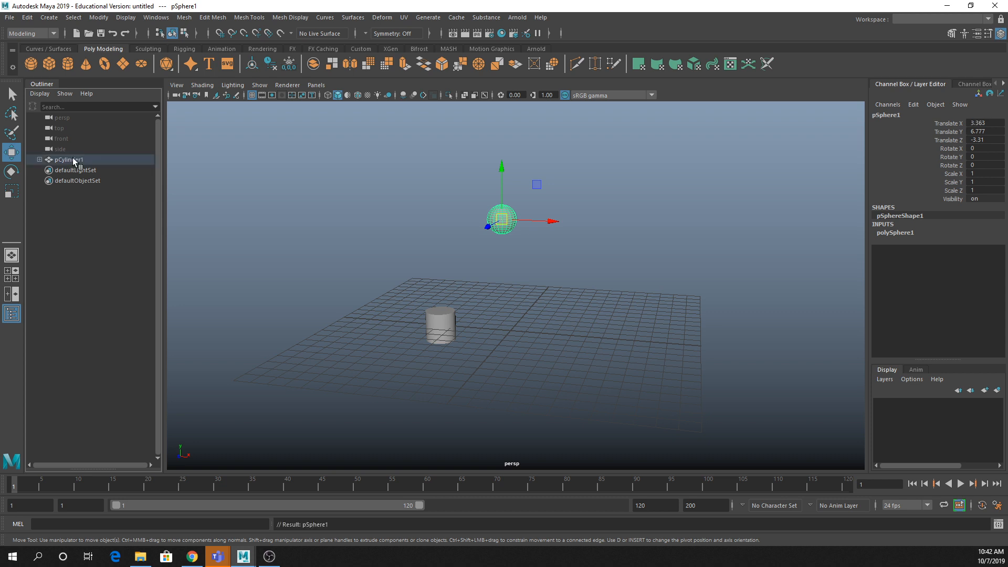
{"action": "left_click", "coordinate": [39, 160]}
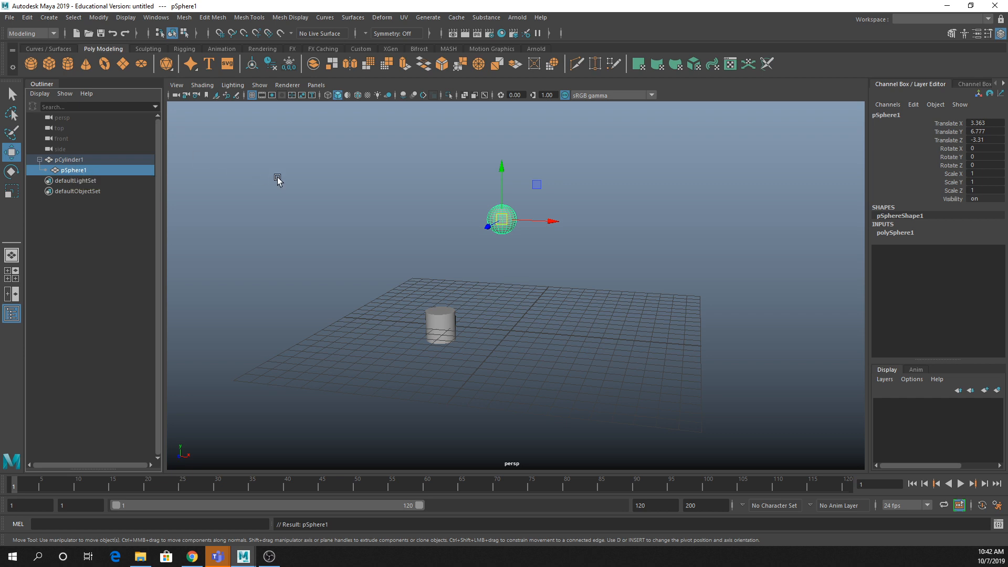
{"action": "key", "text": "ctrl+z"}
{"action": "key", "text": "ctrl+z"}
{"action": "key", "text": "ctrl+z"}
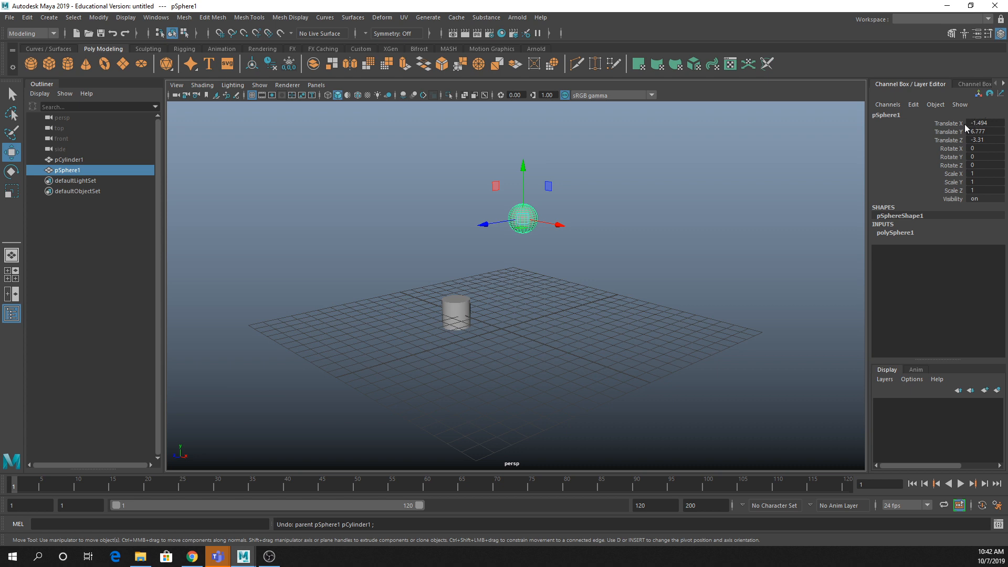
Step: Set the sphere's Translate X, Y and Z to 0 and parent it under the cylinder in the Outliner
{"action": "left_click_drag", "start_coordinate": [981, 123], "coordinate": [986, 140]}
{"action": "type", "text": "0"}
{"action": "key", "text": "Return"}
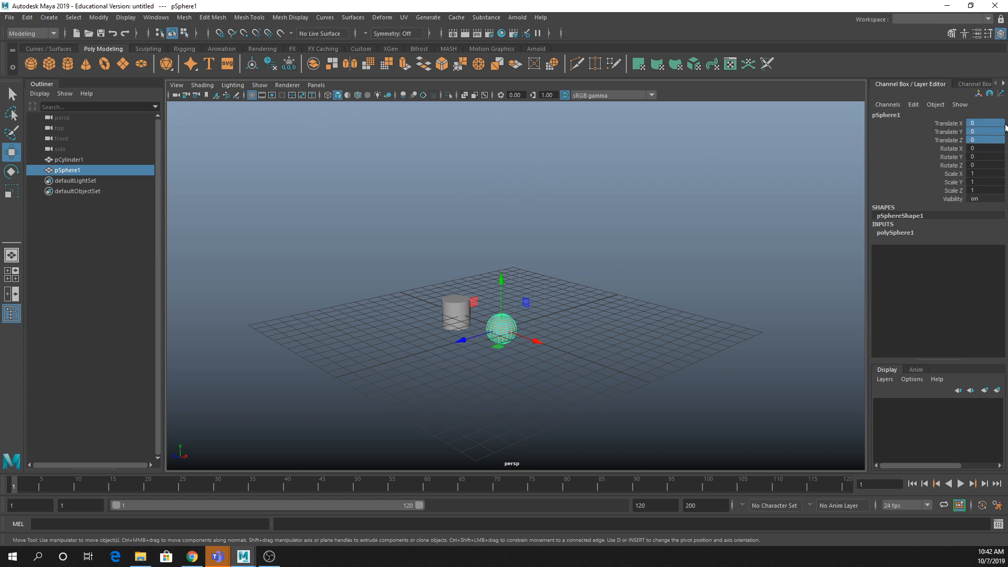
{"action": "left_click", "coordinate": [73, 170]}
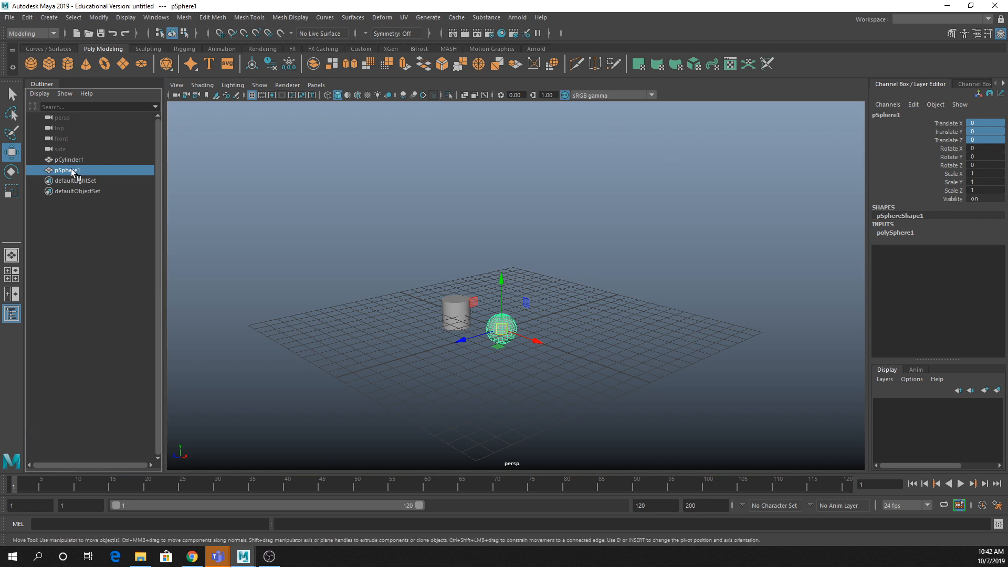
{"action": "left_click_drag", "start_coordinate": [69, 176], "coordinate": [66, 164]}
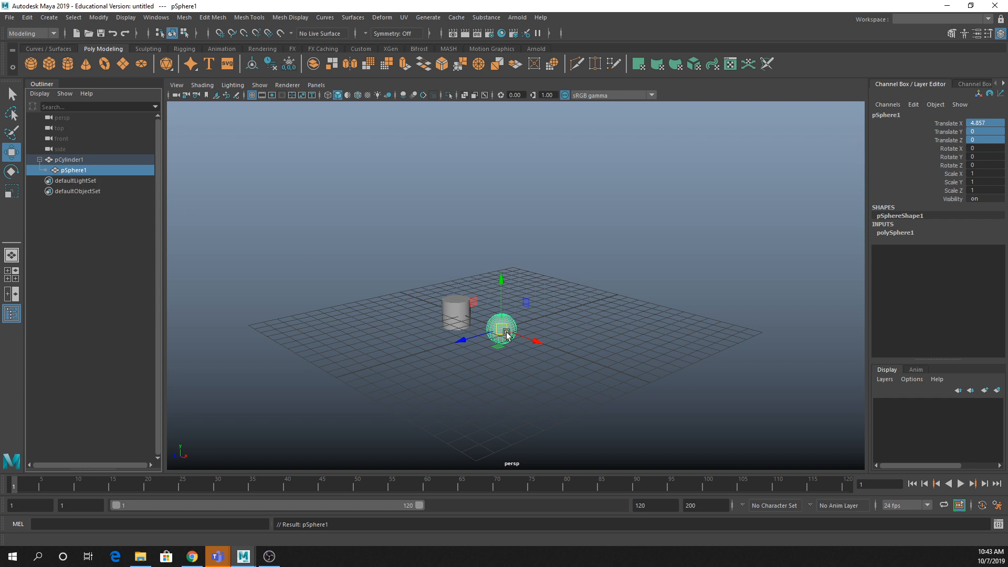
Step: Compare the parent's and child's translate values, and move the parent cylinder to about X -6.523, Y 8.411, Z -3.437
{"action": "left_click", "coordinate": [459, 315]}
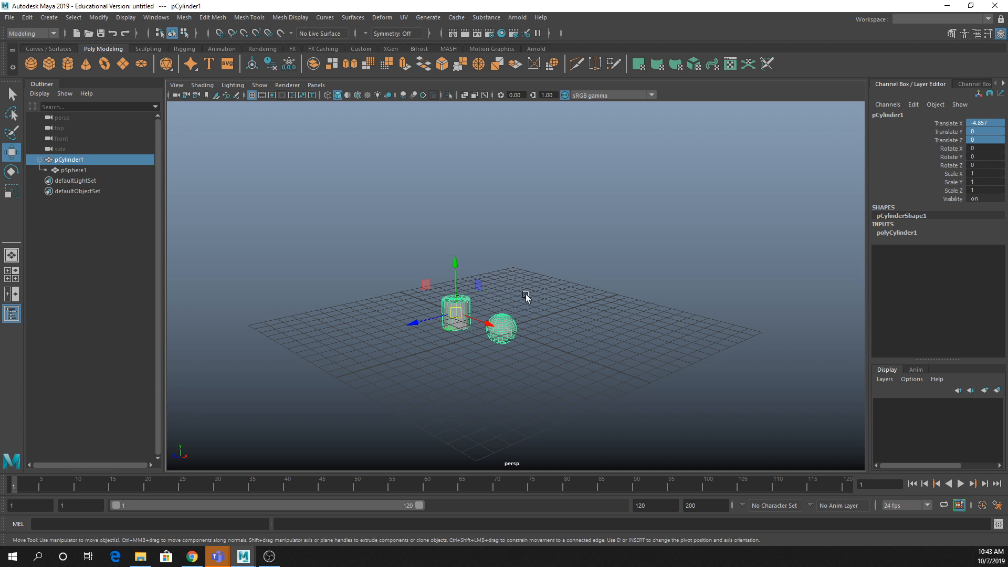
{"action": "left_click_drag", "start_coordinate": [526, 297], "coordinate": [578, 306], "text": "alt"}
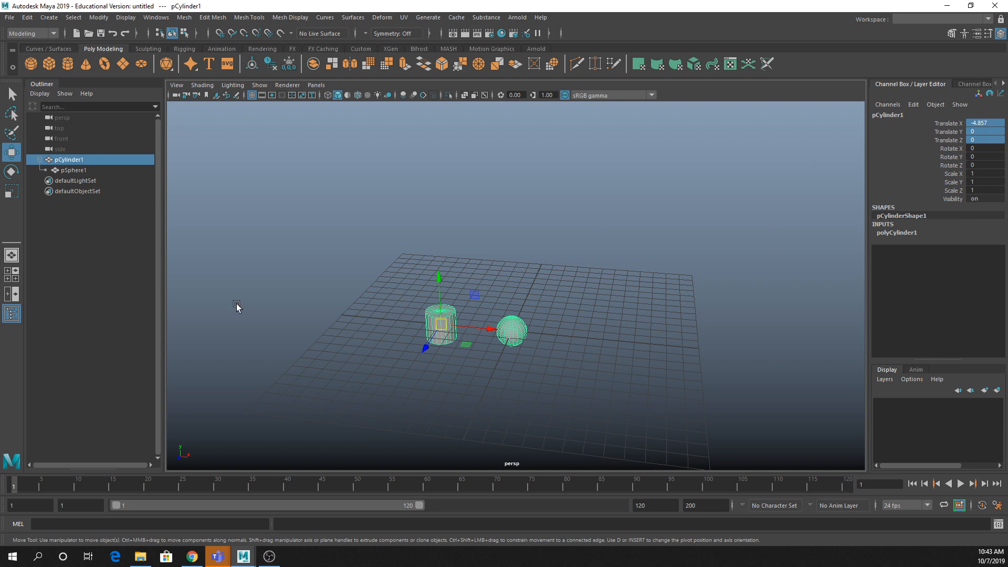
{"action": "left_click", "coordinate": [525, 321]}
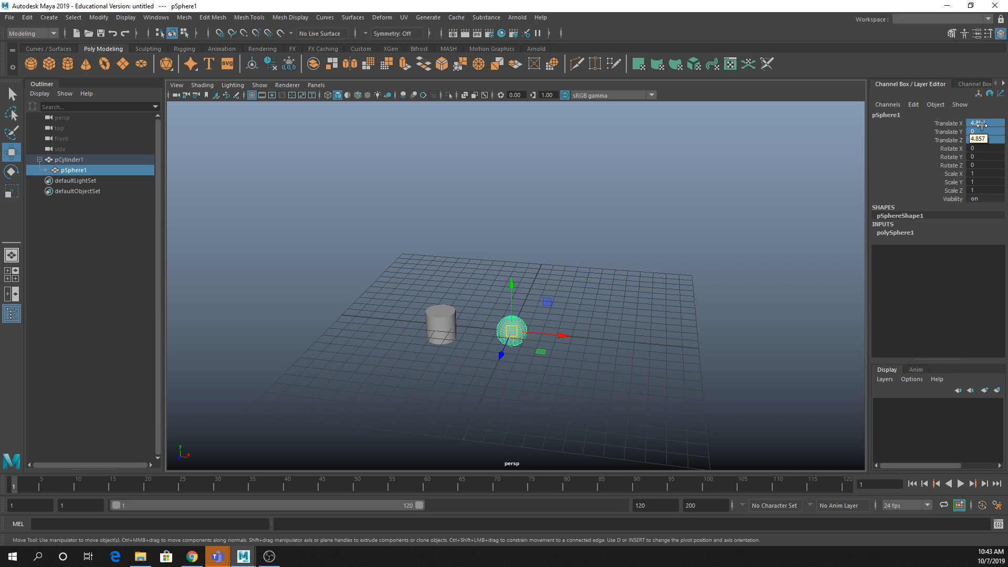
{"action": "left_click", "coordinate": [444, 323]}
{"action": "left_click_drag", "start_coordinate": [443, 323], "coordinate": [430, 188]}
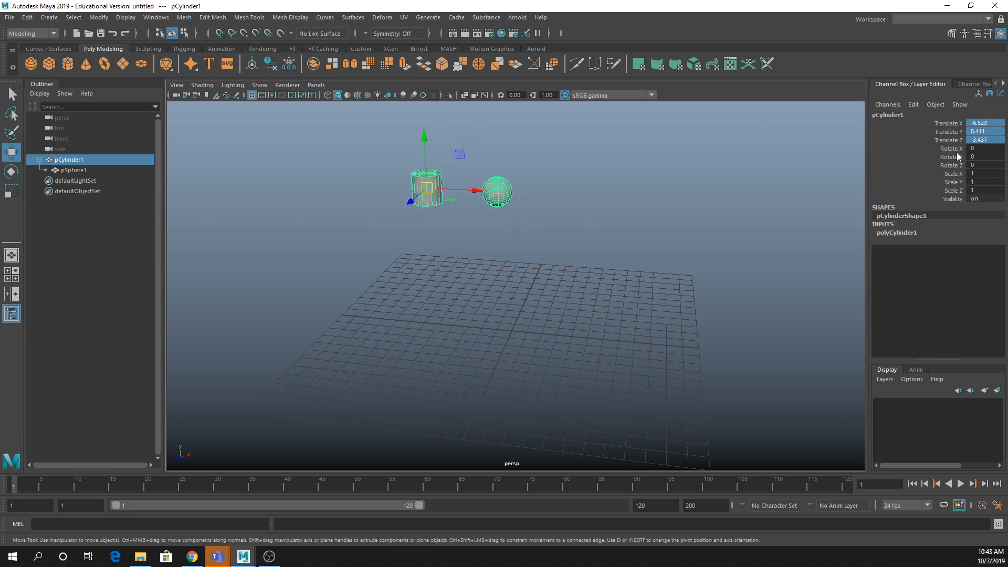
Step: Move the child sphere independently of its parent to about X 9.063, Y -5.283, Z 10.199
{"action": "left_click", "coordinate": [512, 199]}
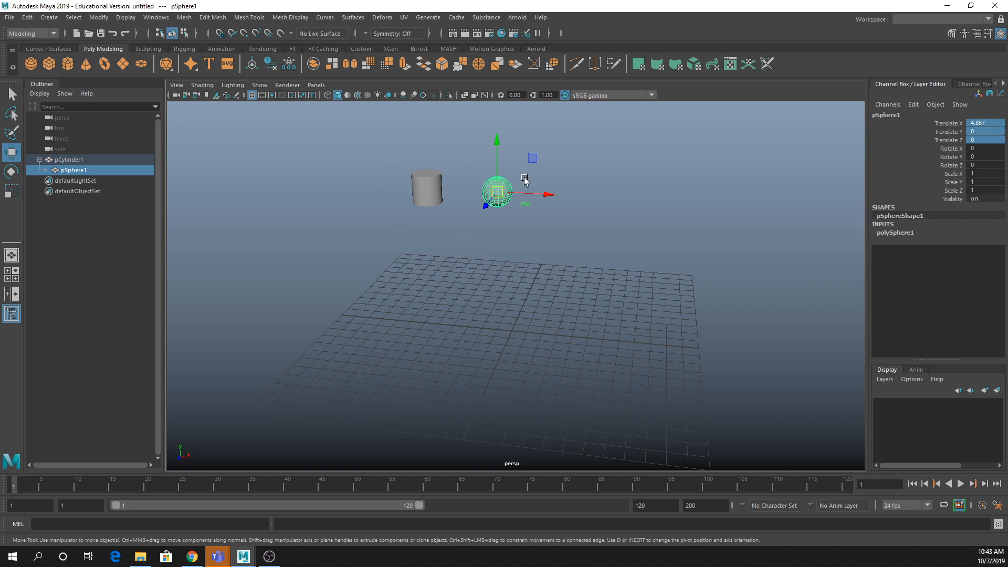
{"action": "left_click_drag", "start_coordinate": [498, 166], "coordinate": [493, 243]}
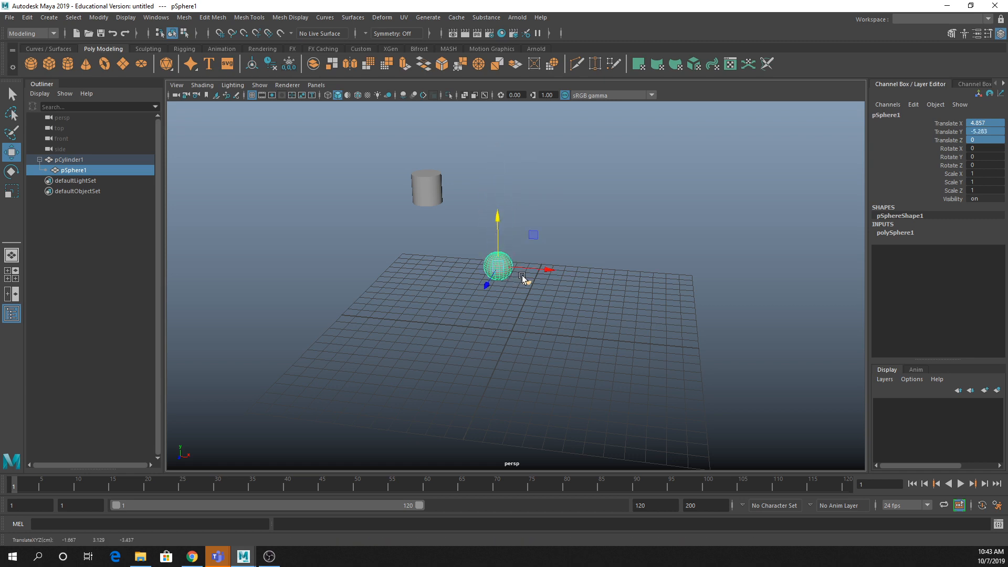
{"action": "left_click_drag", "start_coordinate": [525, 279], "coordinate": [525, 364]}
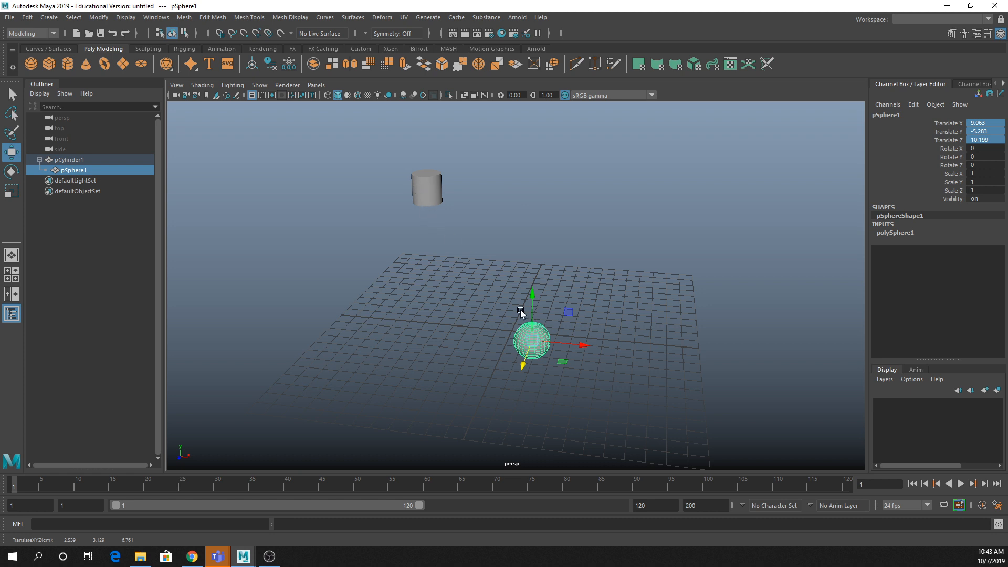
Step: Unparent the sphere from the cylinder, comparing its translate values in the parented and unparented states
{"action": "left_click", "coordinate": [545, 342]}
{"action": "key", "text": "shift+p"}
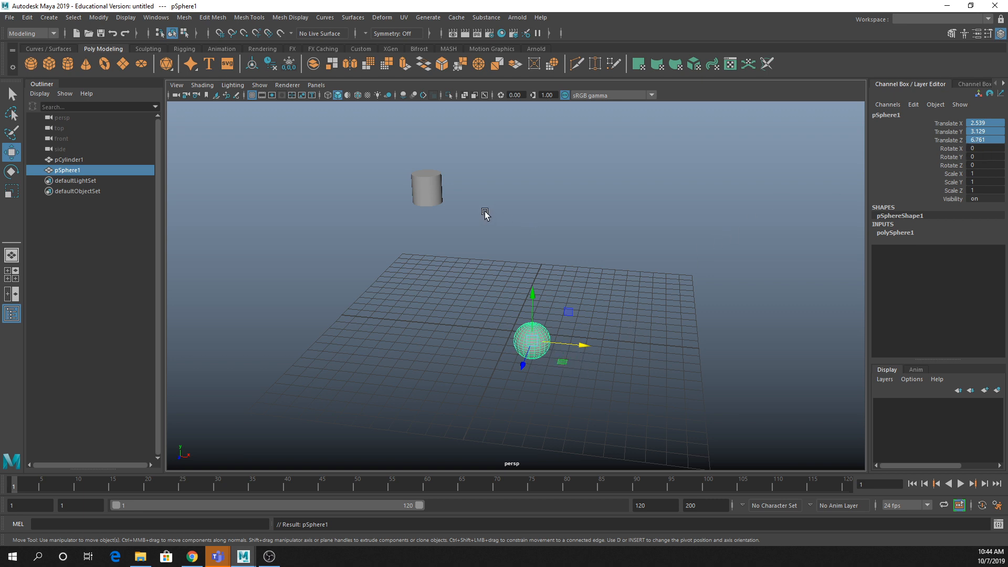
{"action": "key", "text": "ctrl+z"}
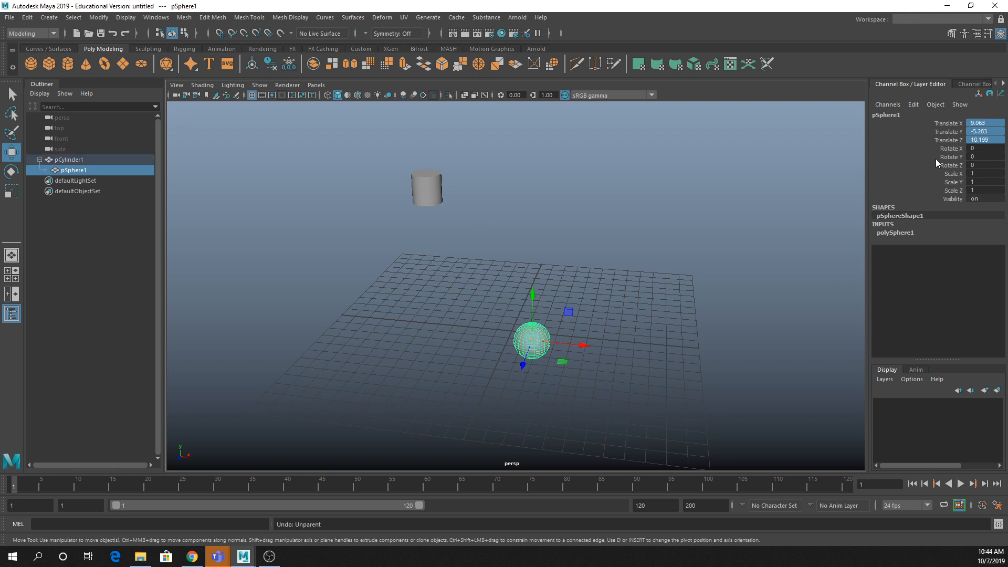
{"action": "key", "text": "shift+p"}
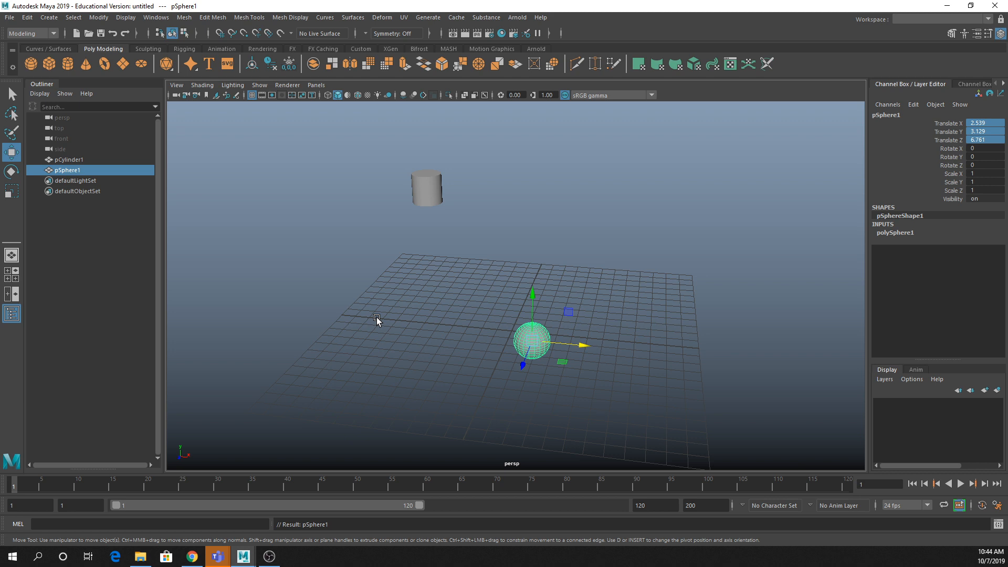
Step: Delete both the cylinder and the sphere from the scene
{"action": "left_click_drag", "start_coordinate": [294, 121], "coordinate": [620, 405]}
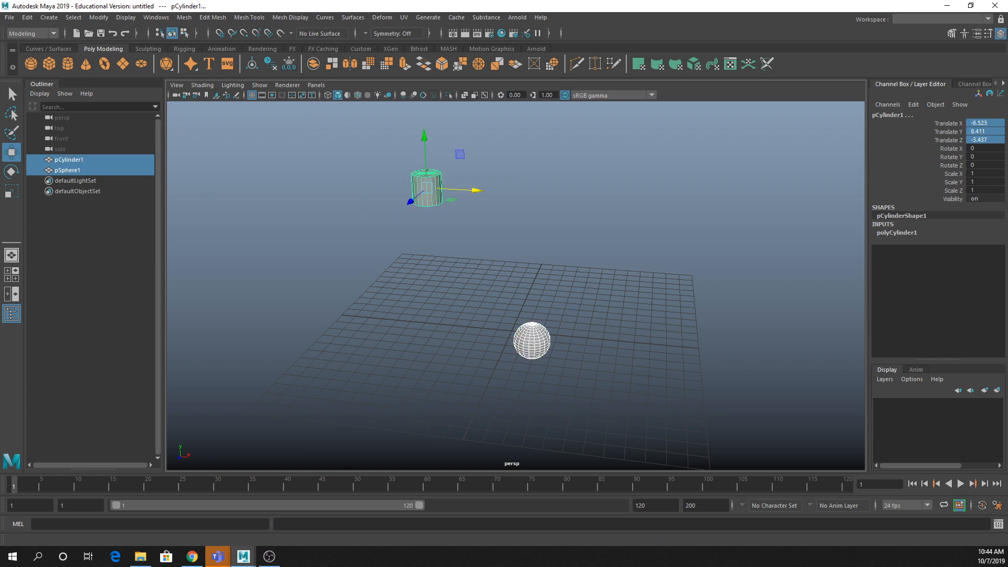
{"action": "key", "text": "Delete"}
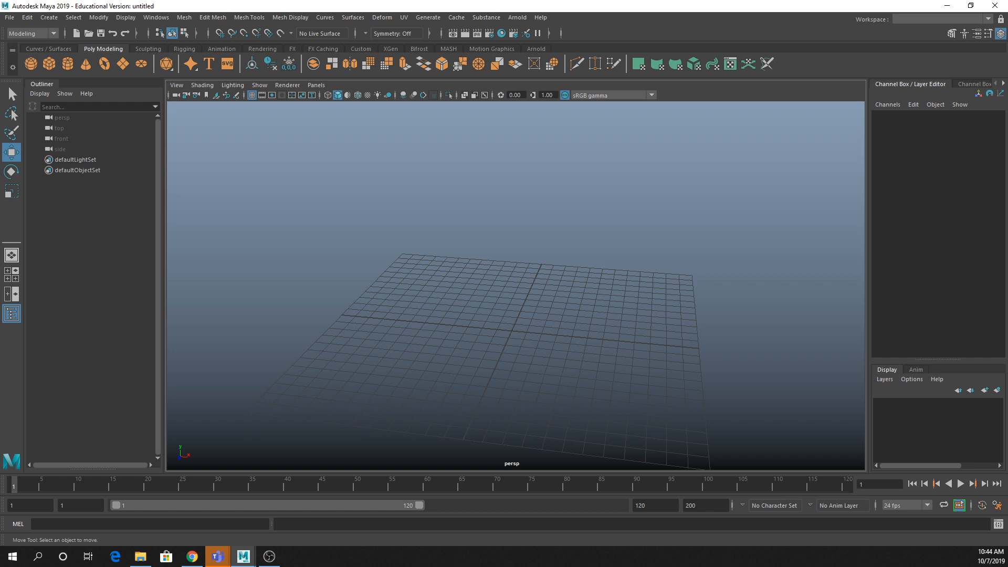
Step: Create a basic camera at the origin, frame it in the view, and put it in a group
{"action": "left_click", "coordinate": [49, 18]}
{"action": "mouse_move", "coordinate": [138, 88]}
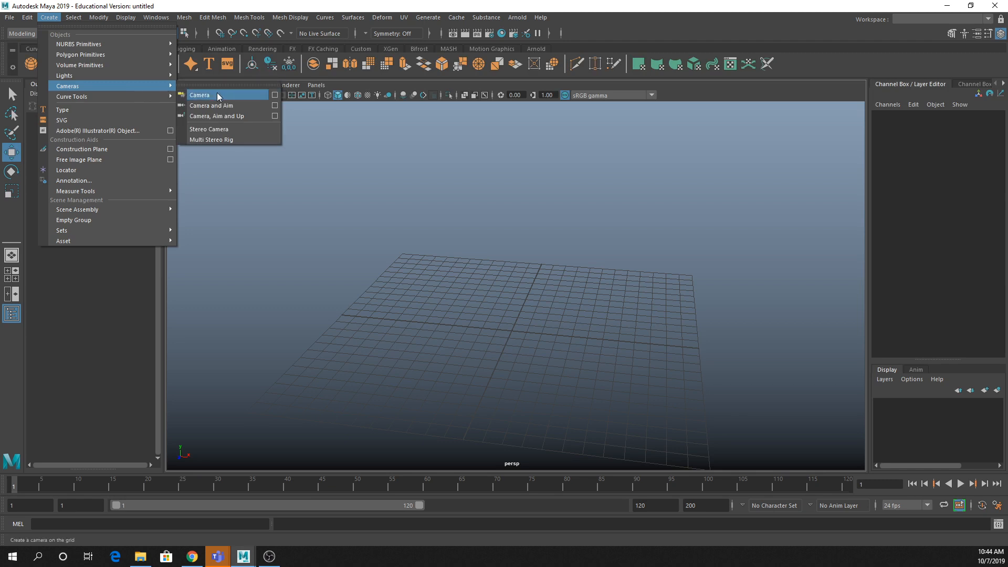
{"action": "left_click", "coordinate": [215, 93]}
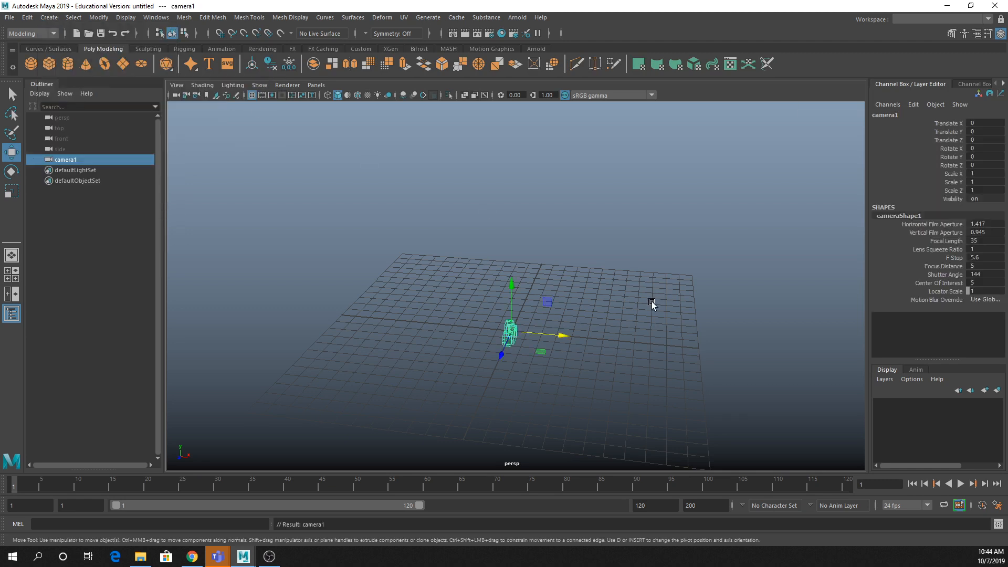
{"action": "key", "text": "f"}
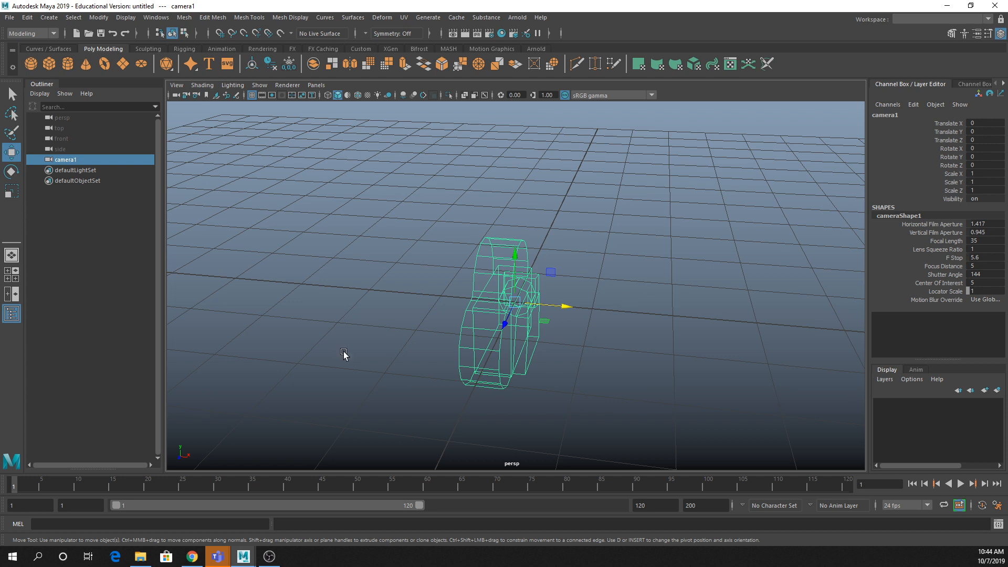
{"action": "key", "text": "ctrl+g"}
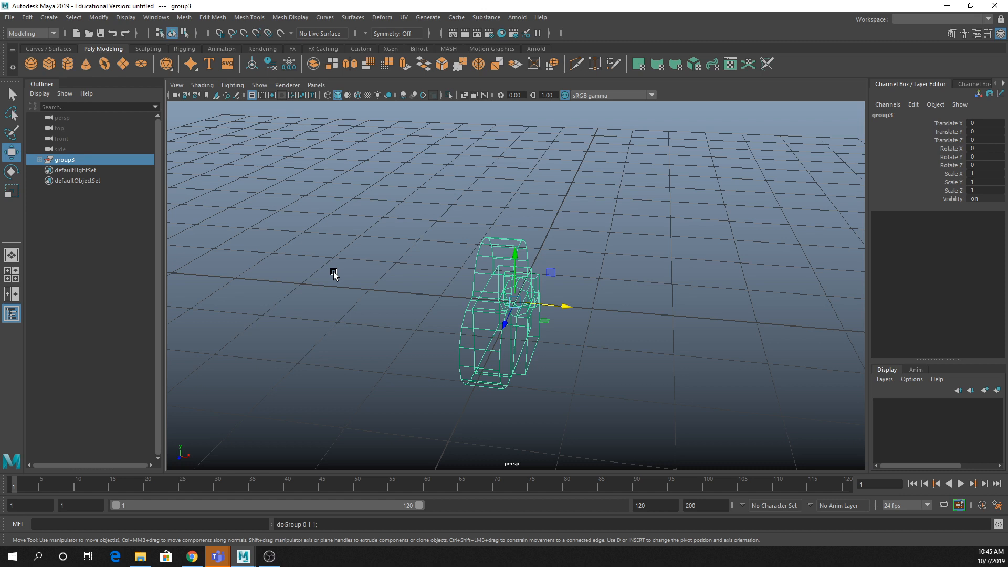
Step: Group the camera's nested groups once more and expand the new hierarchy in the outliner
{"action": "left_click", "coordinate": [40, 160]}
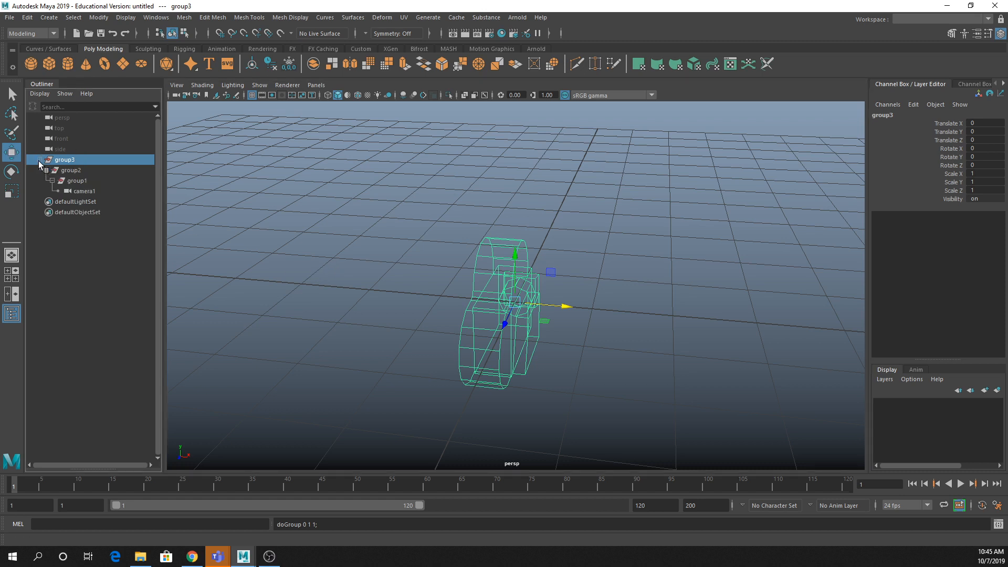
{"action": "key", "text": "ctrl+g"}
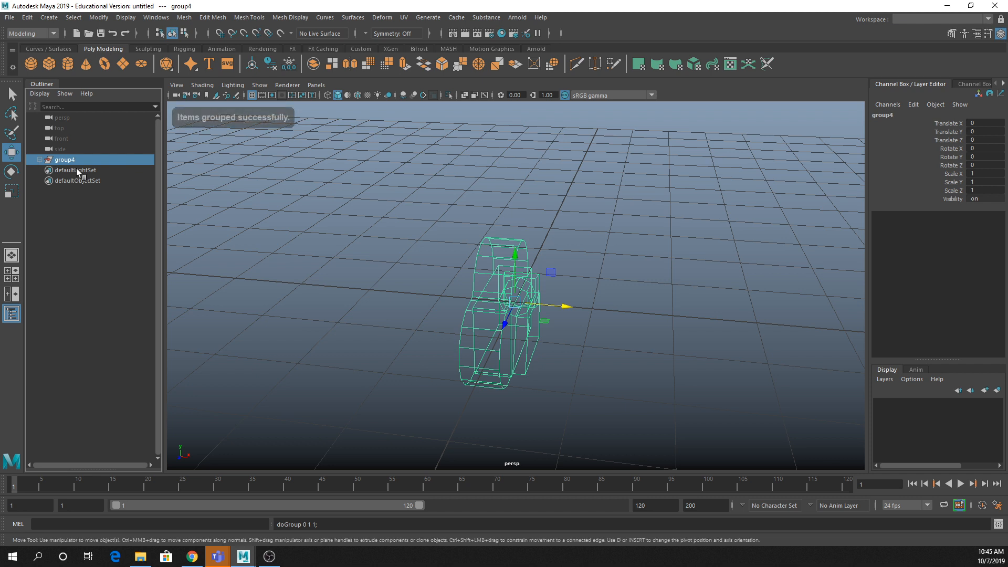
{"action": "left_click", "coordinate": [39, 159]}
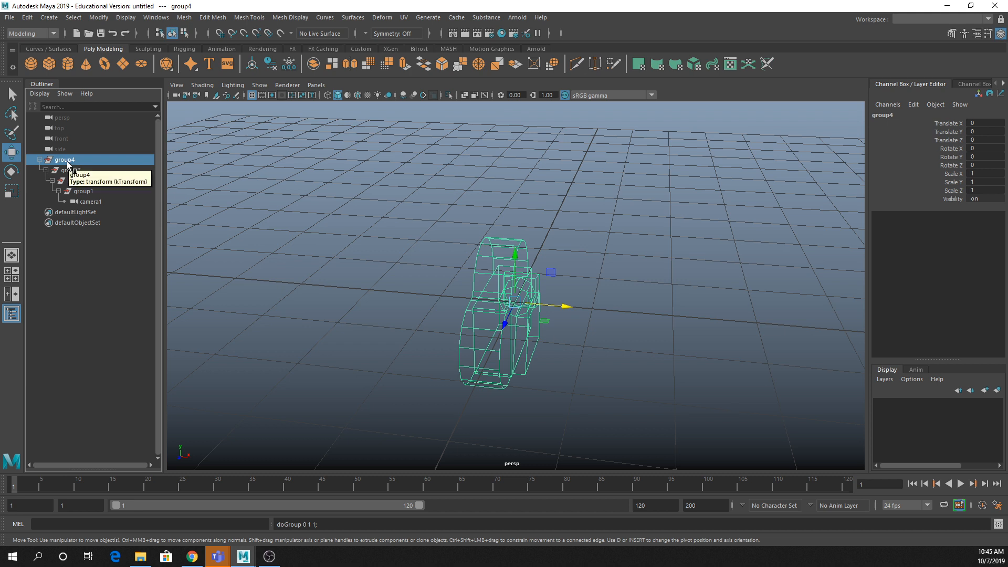
Step: Rename the outermost camera group as cam mov
{"action": "double_click", "coordinate": [67, 161]}
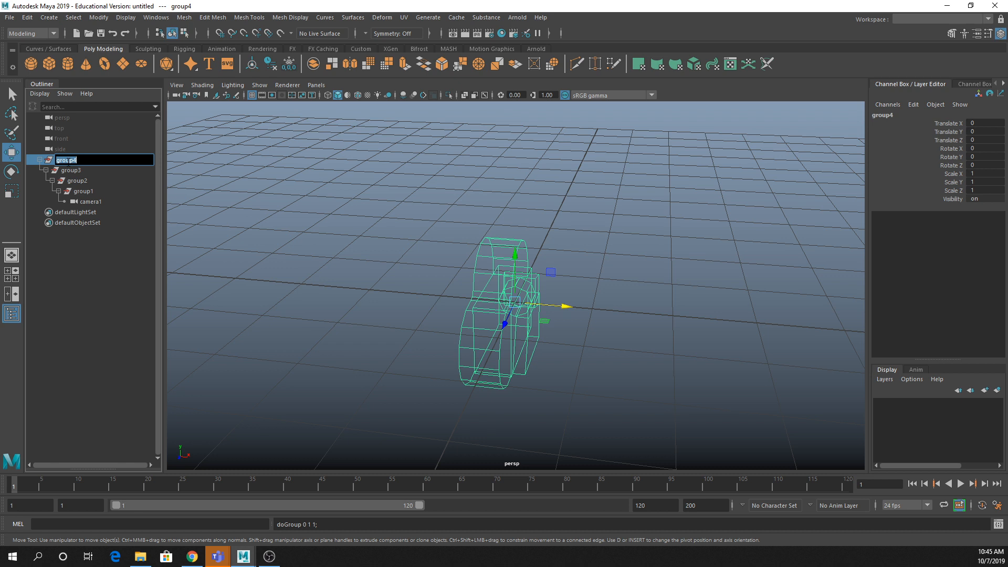
{"action": "type", "text": "cam mov"}
{"action": "scroll", "coordinate": [554, 260], "scroll_direction": "down", "scroll_amount": 5}
{"action": "left_click_drag", "start_coordinate": [503, 227], "coordinate": [475, 232], "text": "alt"}
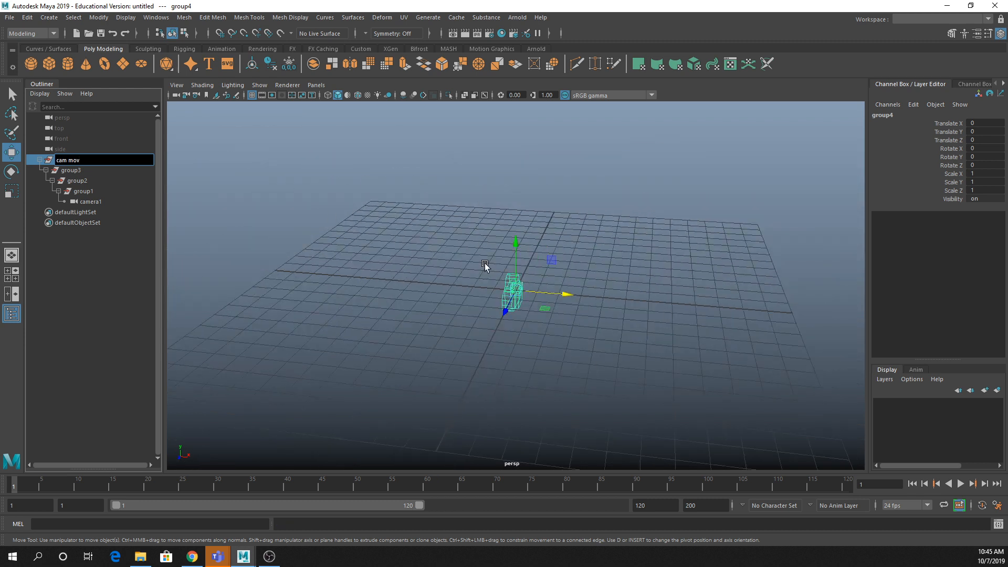
{"action": "key", "text": "Return"}
Step: Rename the group directly below cam_mov as cam side to side, test-moving it about 0.746 along X and undoing the move
{"action": "left_click", "coordinate": [92, 169]}
{"action": "double_click", "coordinate": [92, 168]}
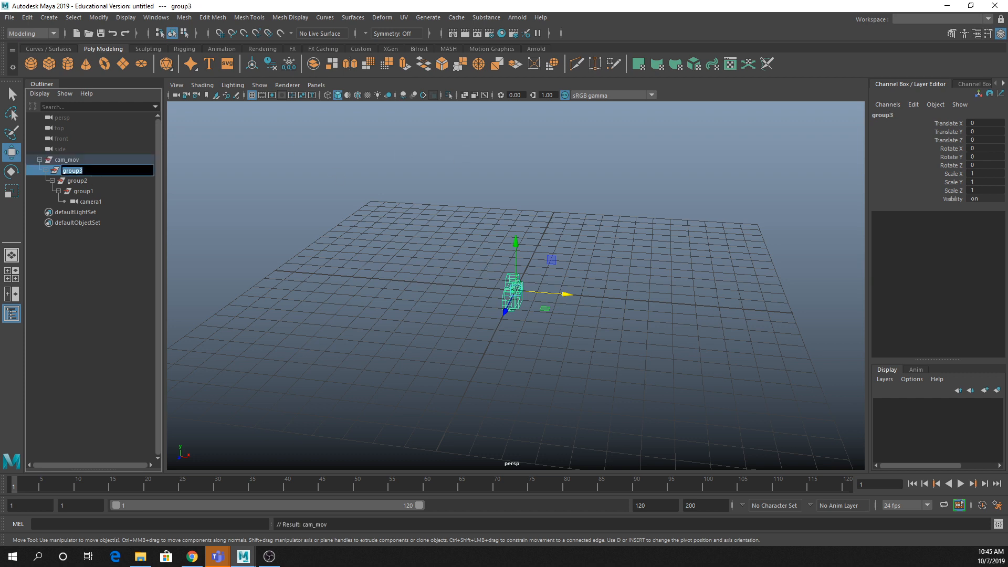
{"action": "type", "text": "cam side to side"}
{"action": "key", "text": "Return"}
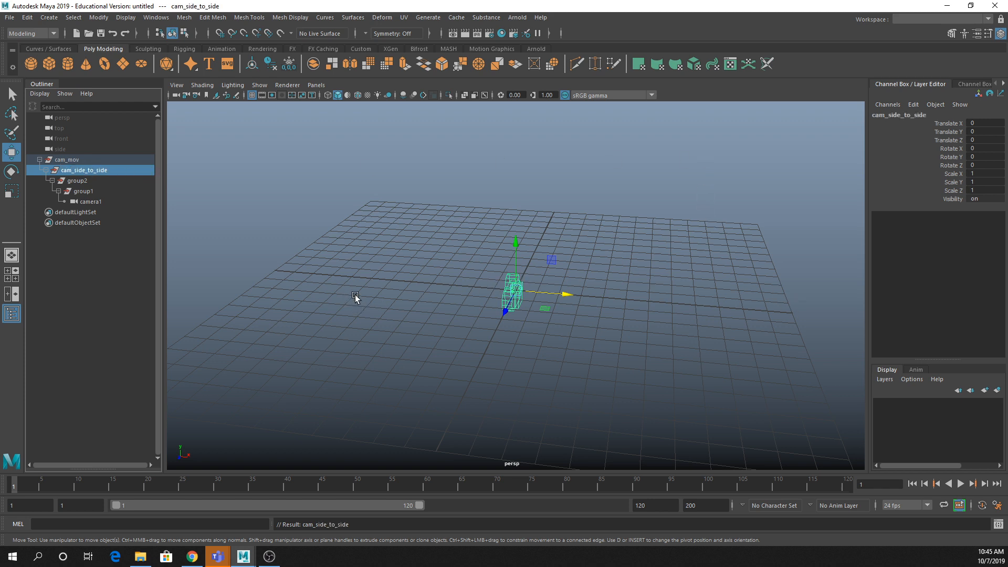
{"action": "mouse_move", "coordinate": [567, 292]}
{"action": "left_mouse_down"}
{"action": "mouse_move", "coordinate": [428, 275]}
{"action": "mouse_move", "coordinate": [572, 301]}
{"action": "mouse_move", "coordinate": [450, 286]}
{"action": "mouse_move", "coordinate": [547, 310]}
{"action": "mouse_move", "coordinate": [556, 294]}
{"action": "mouse_move", "coordinate": [514, 280]}
{"action": "mouse_move", "coordinate": [584, 290]}
{"action": "left_mouse_up"}
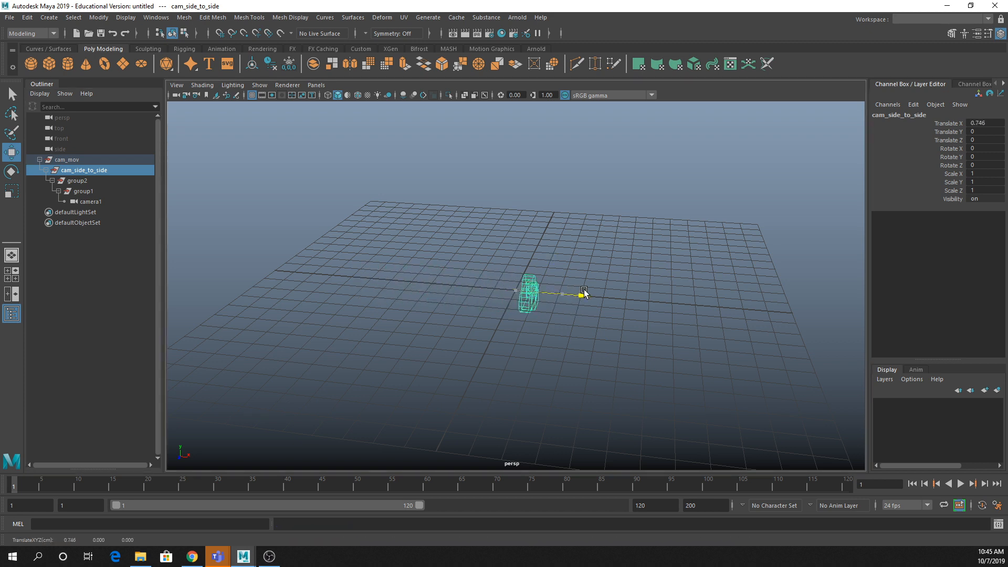
{"action": "key", "text": "ctrl+z"}
Step: Rename the two innermost groups as pan up down and tilt, with tilt directly above the camera
{"action": "left_click", "coordinate": [91, 182]}
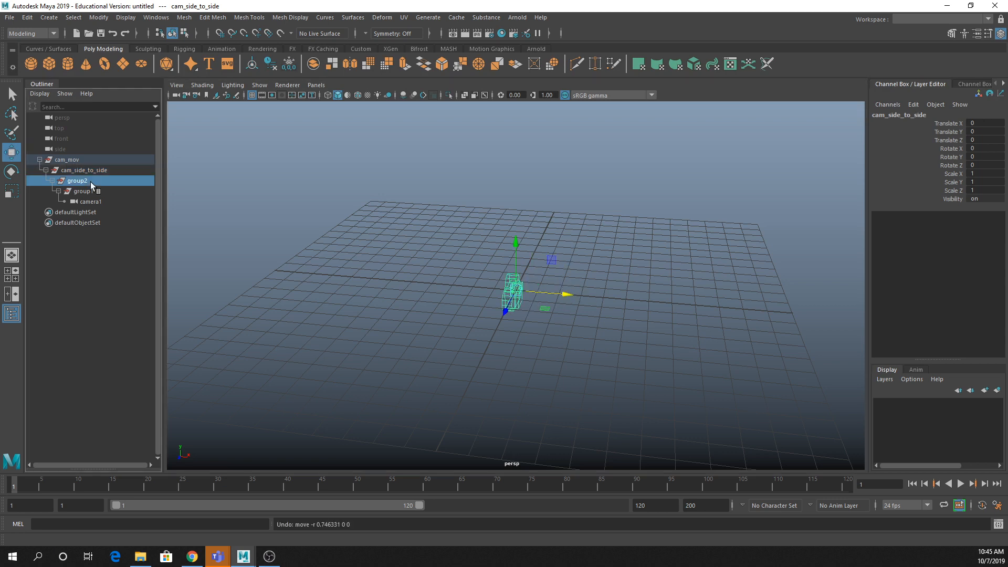
{"action": "double_click", "coordinate": [91, 182]}
{"action": "type", "text": "pan up down"}
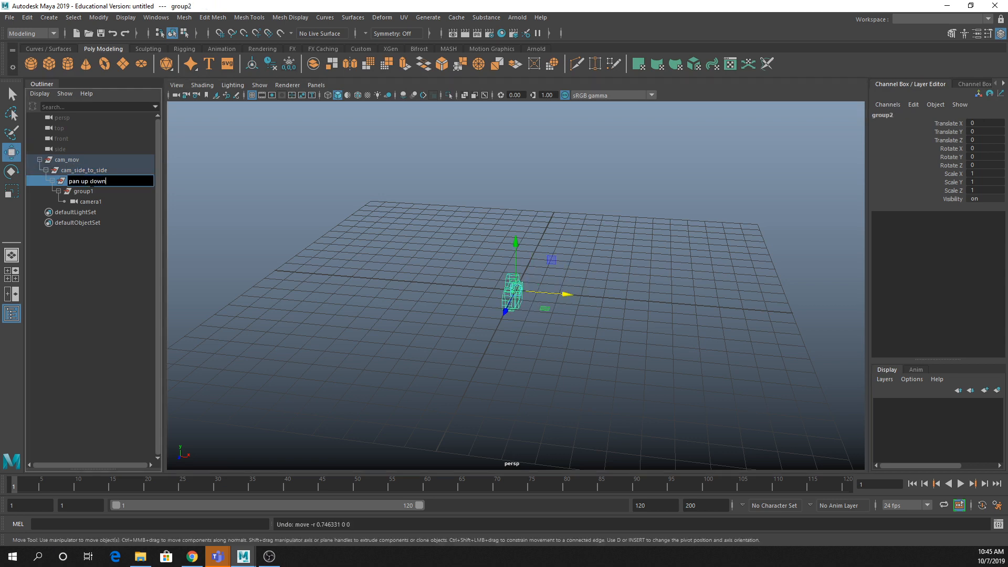
{"action": "key", "text": "Return"}
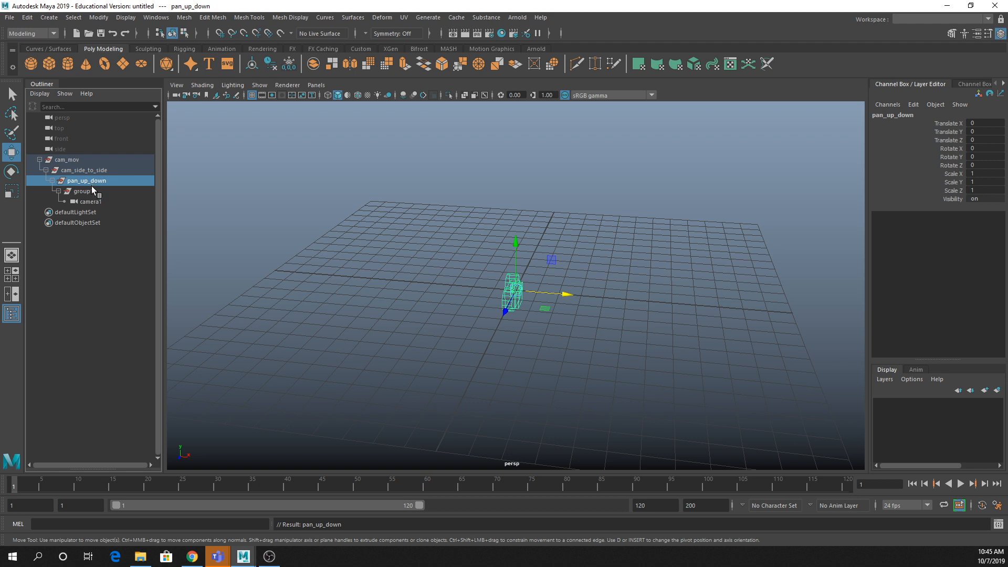
{"action": "double_click", "coordinate": [92, 191]}
{"action": "type", "text": "tilt"}
{"action": "key", "text": "Return"}
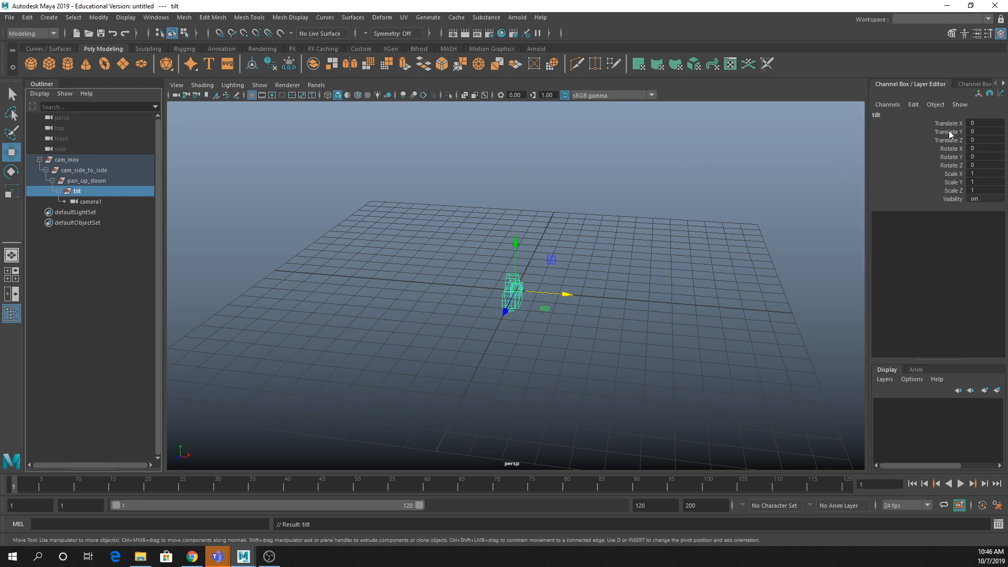
Step: Lock the Translate X, Y and Z channels of the tilt group
{"action": "left_click_drag", "start_coordinate": [951, 125], "coordinate": [948, 137]}
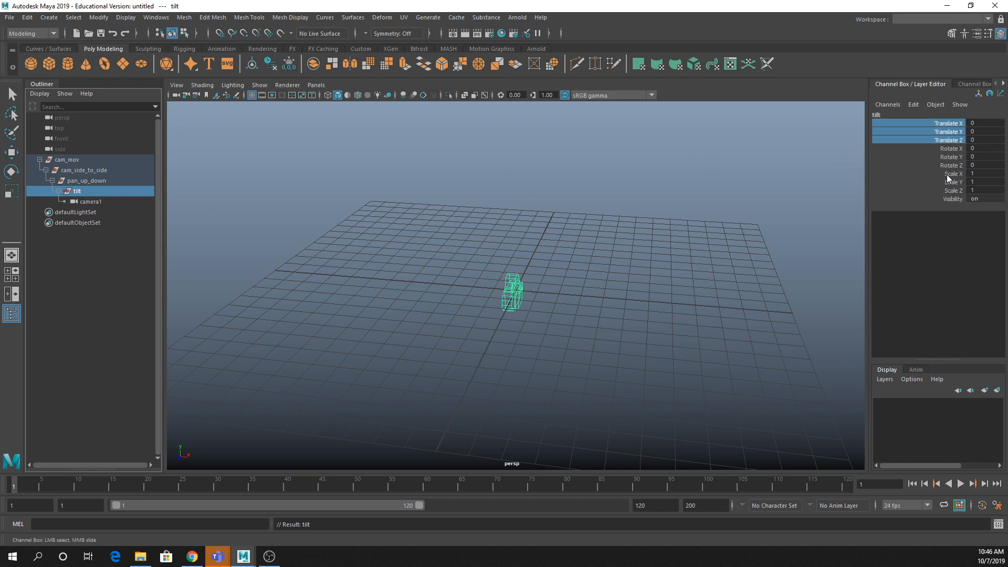
{"action": "right_click", "coordinate": [946, 135]}
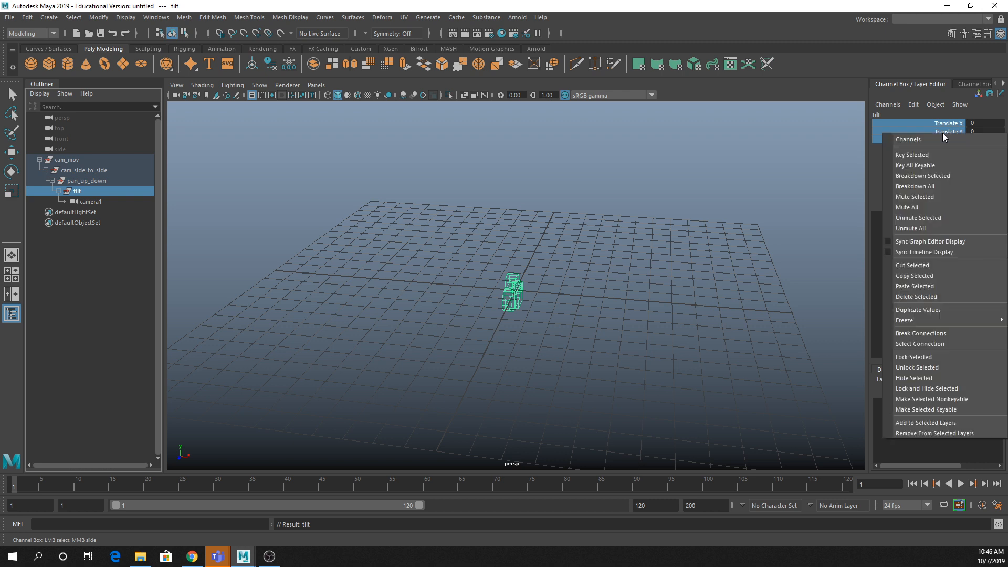
{"action": "left_click", "coordinate": [924, 357]}
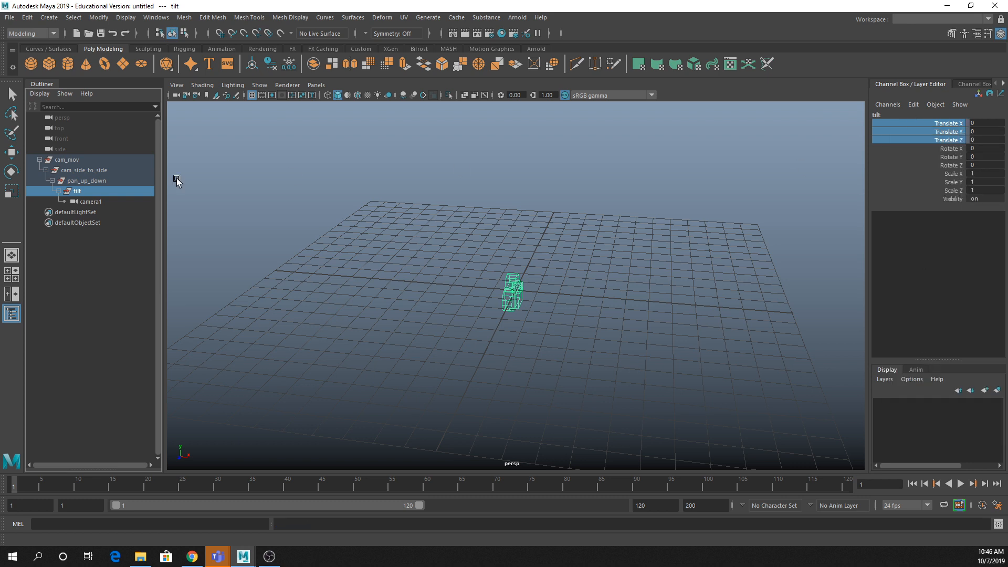
Step: Test tilting the camera by rotating it about 8 degrees around X, and undo the rotation
{"action": "left_click", "coordinate": [506, 310]}
{"action": "key", "text": "e"}
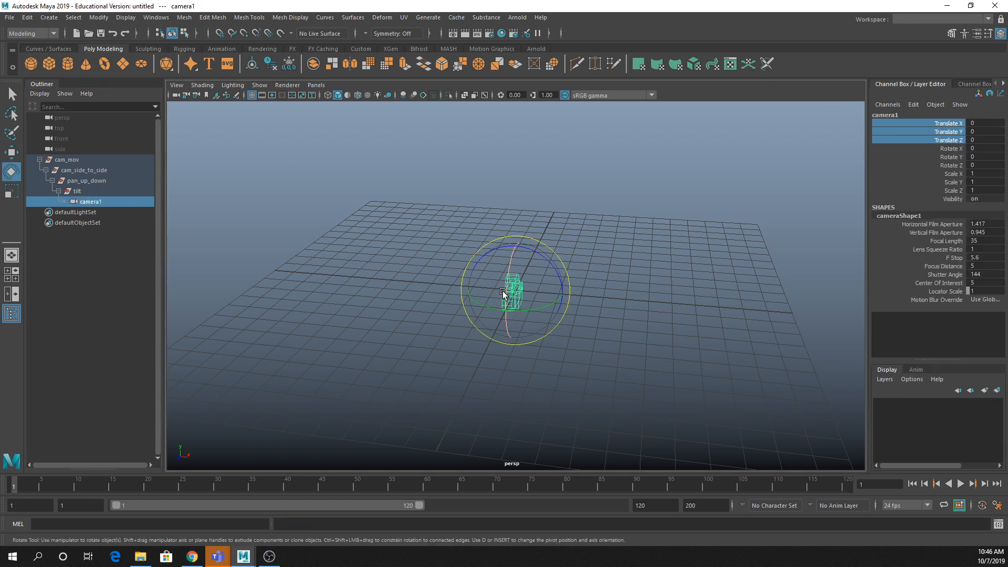
{"action": "left_click_drag", "start_coordinate": [517, 304], "coordinate": [512, 252]}
{"action": "key", "text": "ctrl+z"}
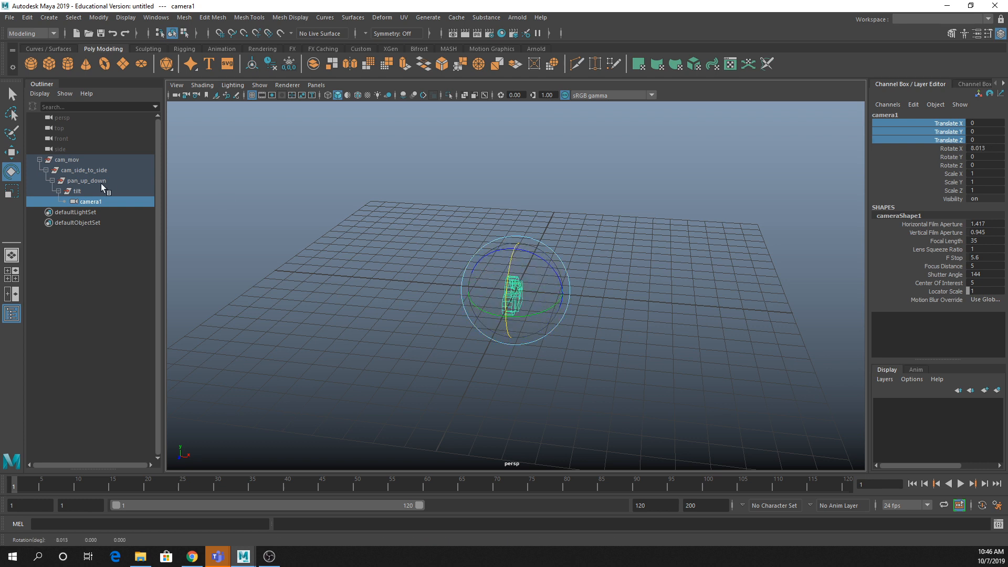
Step: Lock the Rotate X, Y and Z channels of the pan_up_down group
{"action": "left_click", "coordinate": [97, 180]}
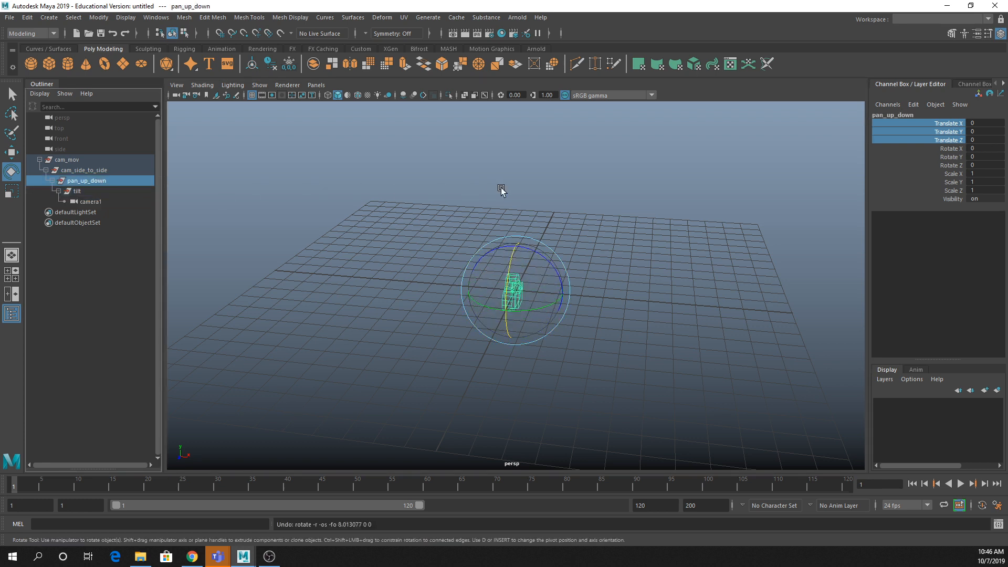
{"action": "left_click_drag", "start_coordinate": [957, 149], "coordinate": [957, 166]}
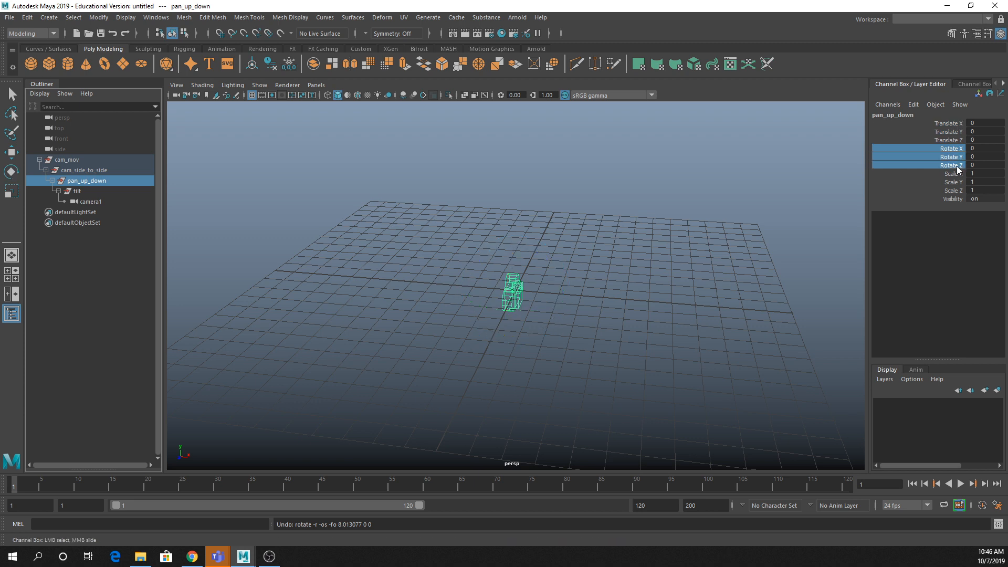
{"action": "right_click", "coordinate": [957, 165]}
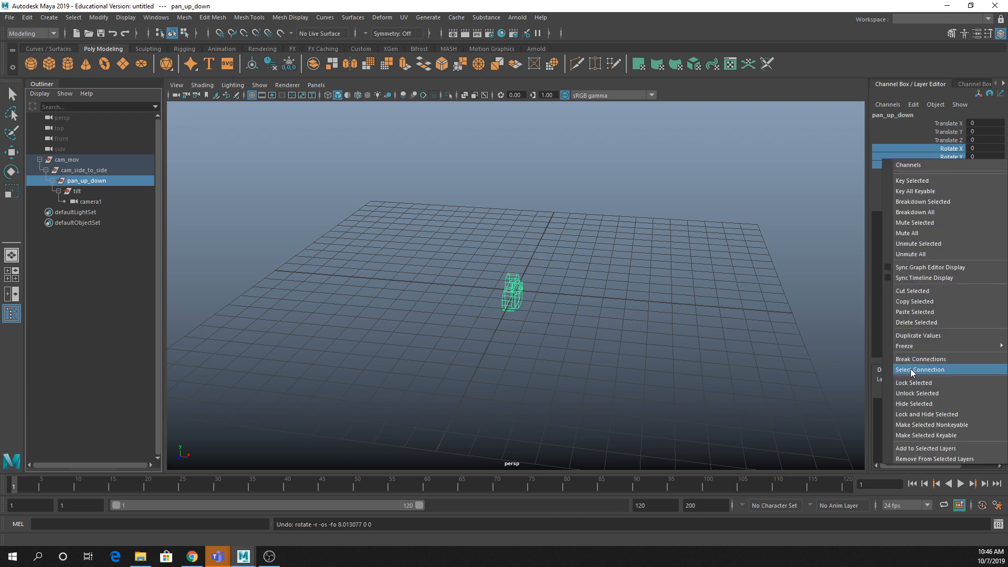
{"action": "left_click", "coordinate": [918, 395]}
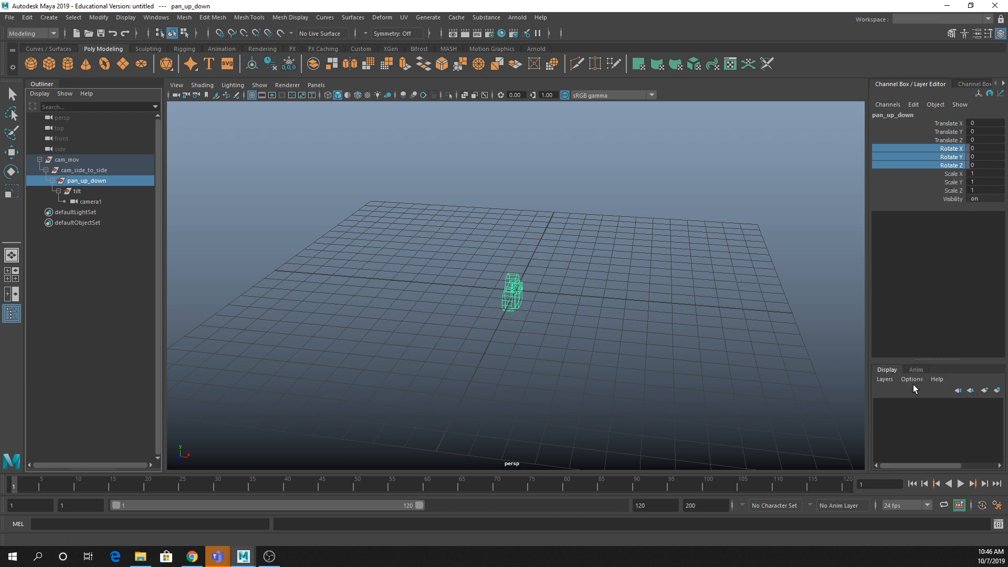
Step: Test moving the pan_up_down group about 1.627 upward along Y, and undo the move
{"action": "key", "text": "w"}
{"action": "left_click_drag", "start_coordinate": [517, 275], "coordinate": [531, 244]}
{"action": "key", "text": "ctrl+z"}
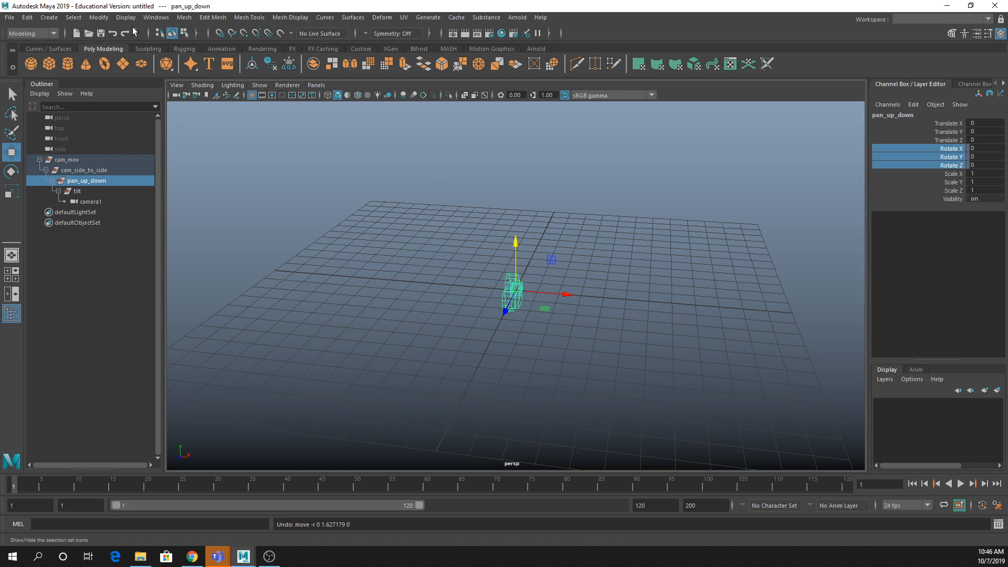
Step: Create a polygon plane at the origin and scale it uniformly to about 29.8 as a ground surface
{"action": "left_click", "coordinate": [121, 63]}
{"action": "key", "text": "e"}
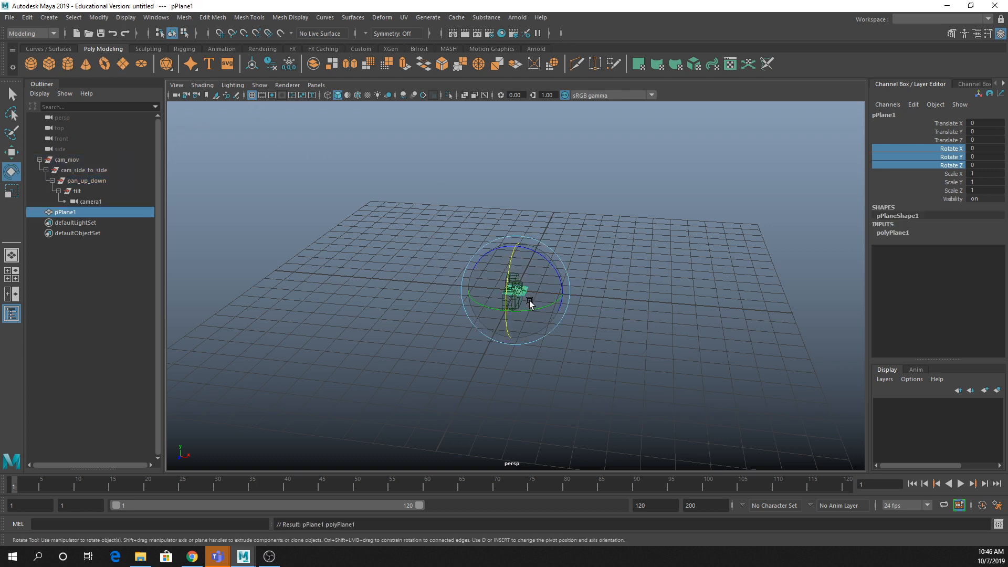
{"action": "key", "text": "r"}
{"action": "left_click_drag", "start_coordinate": [515, 290], "coordinate": [777, 294]}
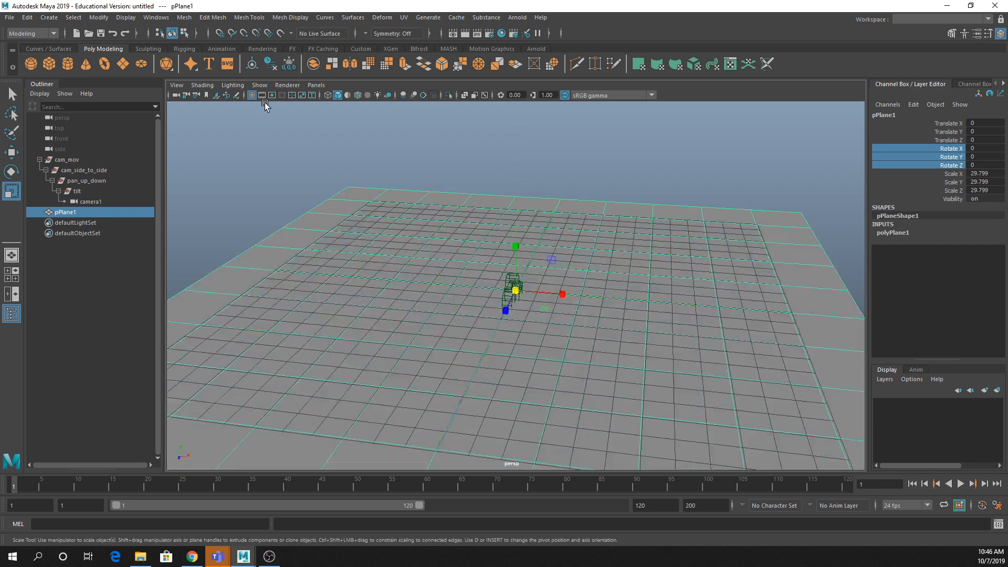
Step: Create a polygon cylinder, scale it uniformly to about 2.178, and move it to about X -4.917, Z -9.047
{"action": "left_click", "coordinate": [68, 63]}
{"action": "key", "text": "e"}
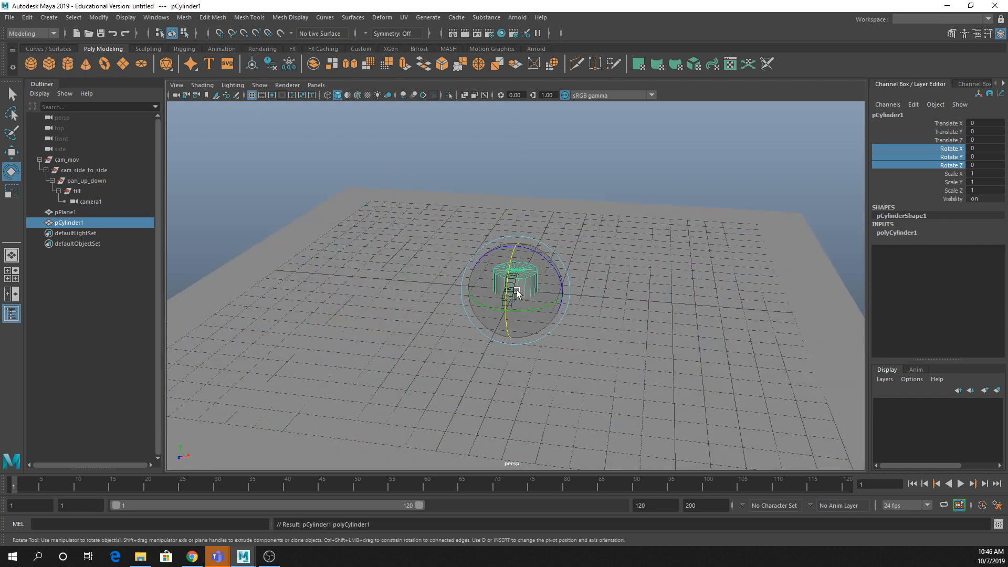
{"action": "key", "text": "w"}
{"action": "key", "text": "e"}
{"action": "key", "text": "r"}
{"action": "left_click_drag", "start_coordinate": [515, 289], "coordinate": [491, 200]}
{"action": "key", "text": "w"}
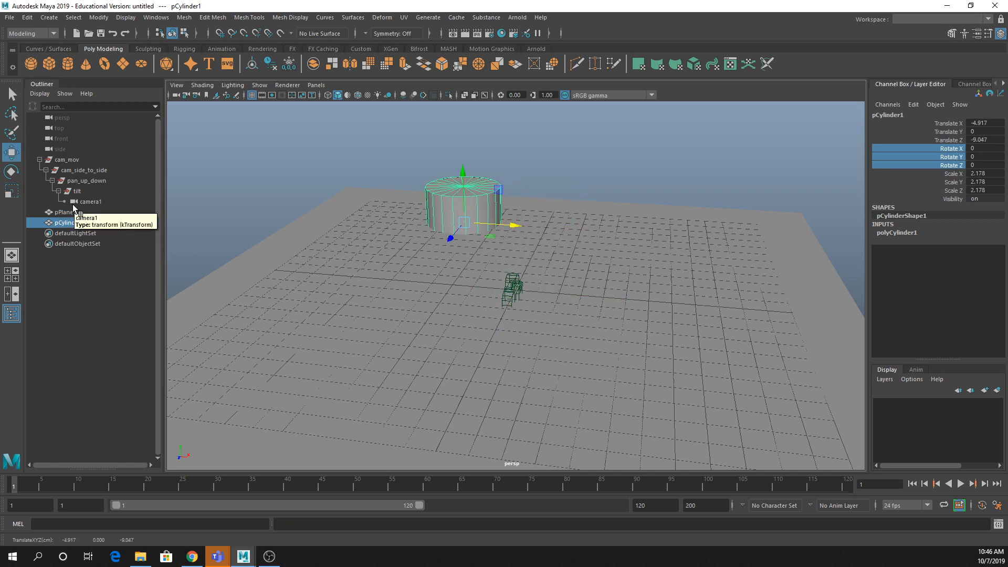
Step: Move the cam_mov group to about X -8.56, Y 2.666, Z 3.899
{"action": "left_click", "coordinate": [78, 159]}
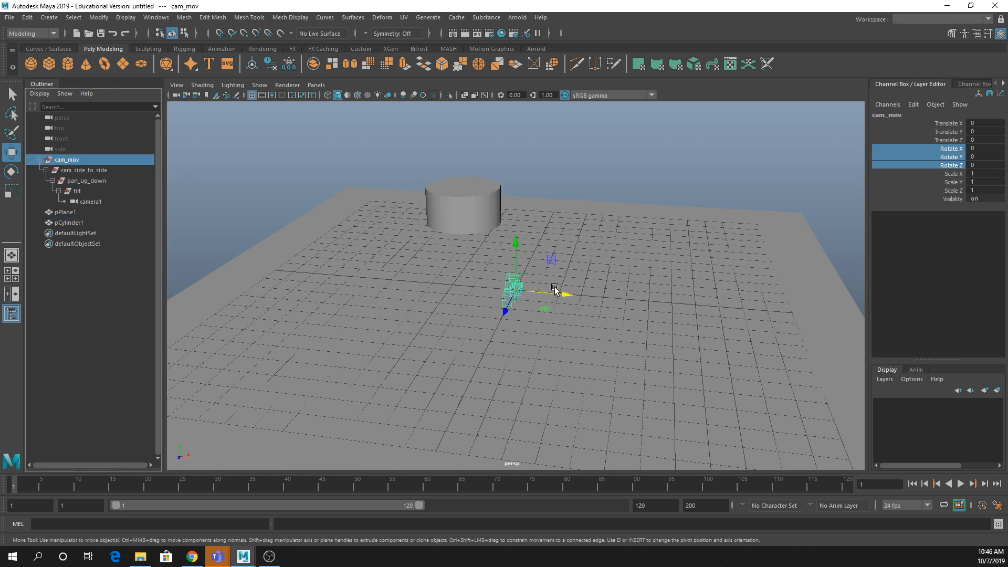
{"action": "left_click_drag", "start_coordinate": [554, 290], "coordinate": [322, 263]}
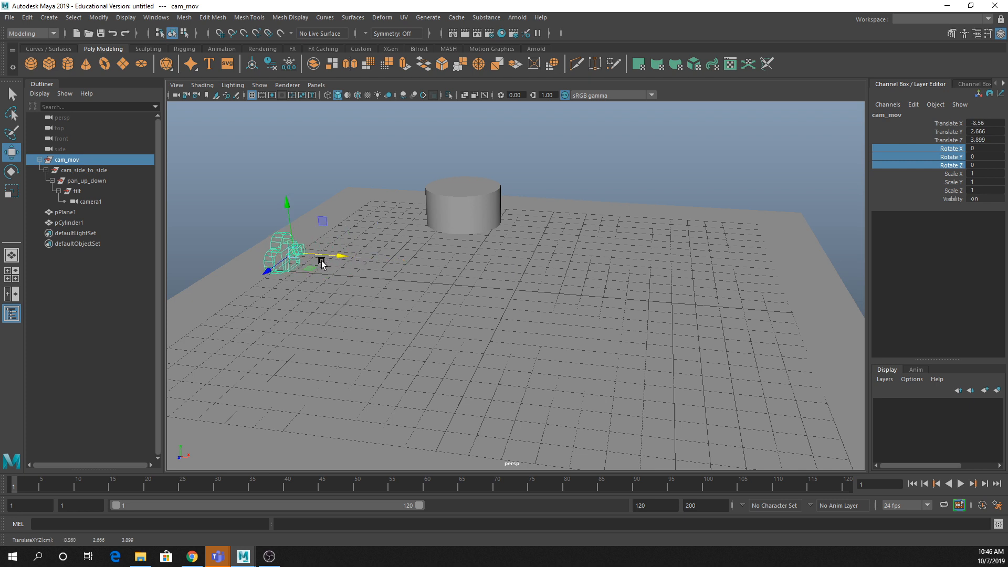
Step: Lock the Rotate X, Y and Z channels of the cam_side_to_side group
{"action": "left_click", "coordinate": [97, 170]}
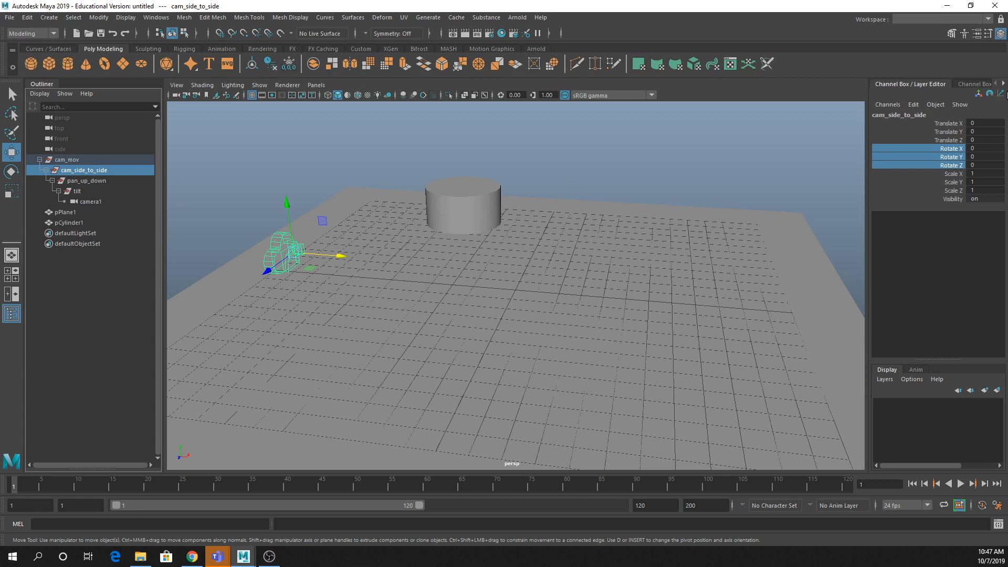
{"action": "right_click", "coordinate": [940, 157]}
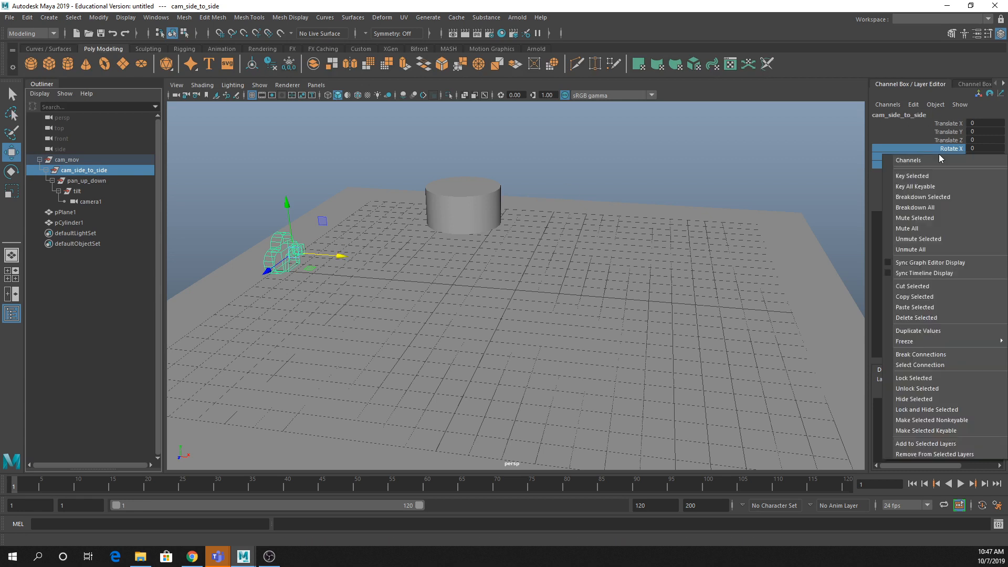
{"action": "left_click", "coordinate": [933, 379]}
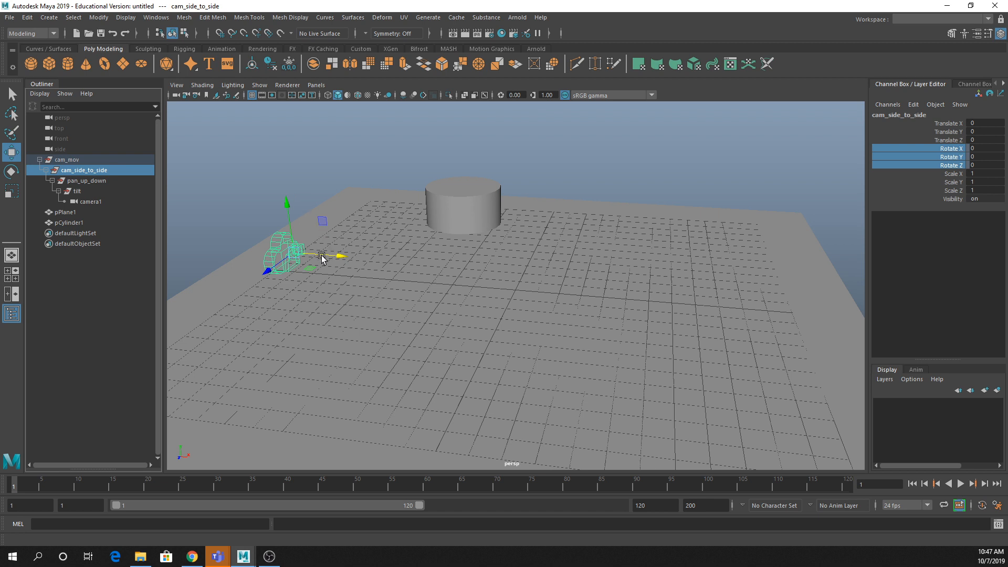
Step: Key the Translate X, Y and Z channels of the cam_side_to_side group at frame 1
{"action": "left_click_drag", "start_coordinate": [952, 124], "coordinate": [954, 141]}
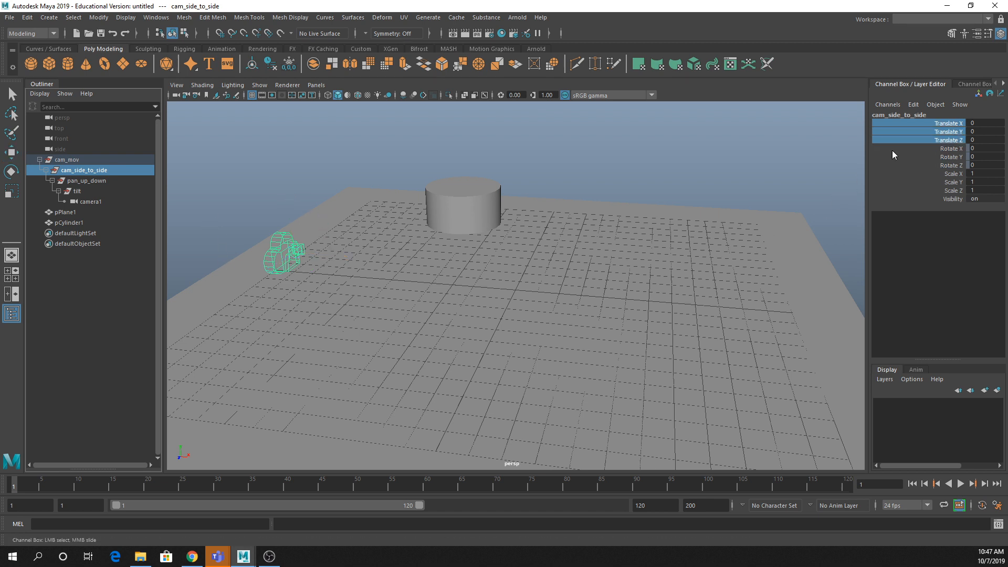
{"action": "left_click", "coordinate": [8, 481]}
{"action": "right_click", "coordinate": [8, 481]}
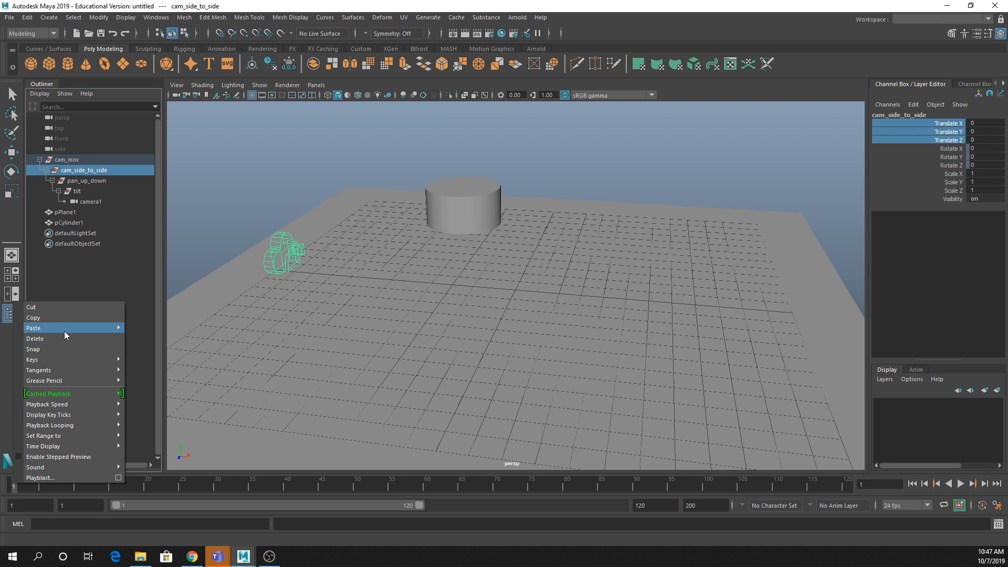
{"action": "mouse_move", "coordinate": [58, 370]}
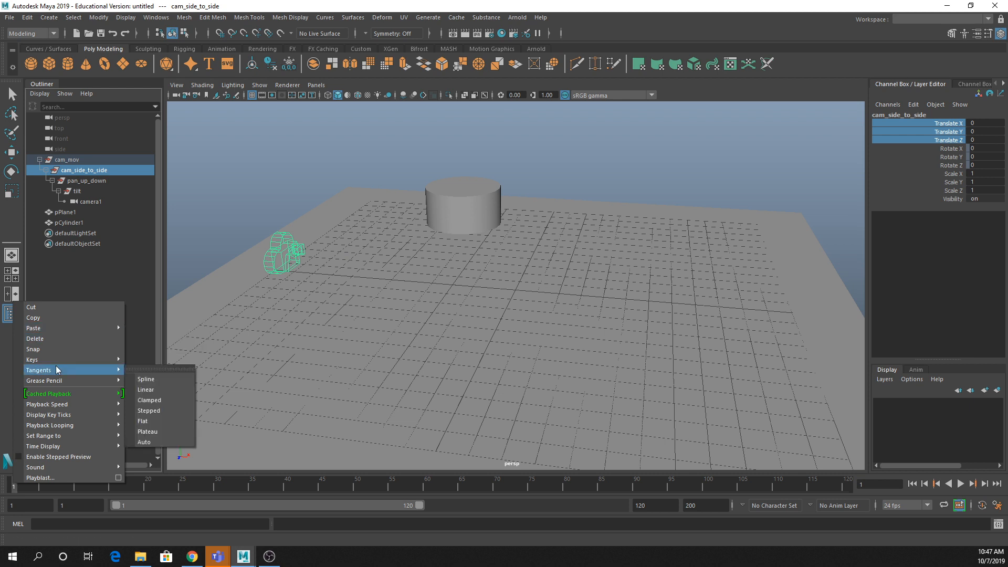
{"action": "right_click", "coordinate": [931, 137]}
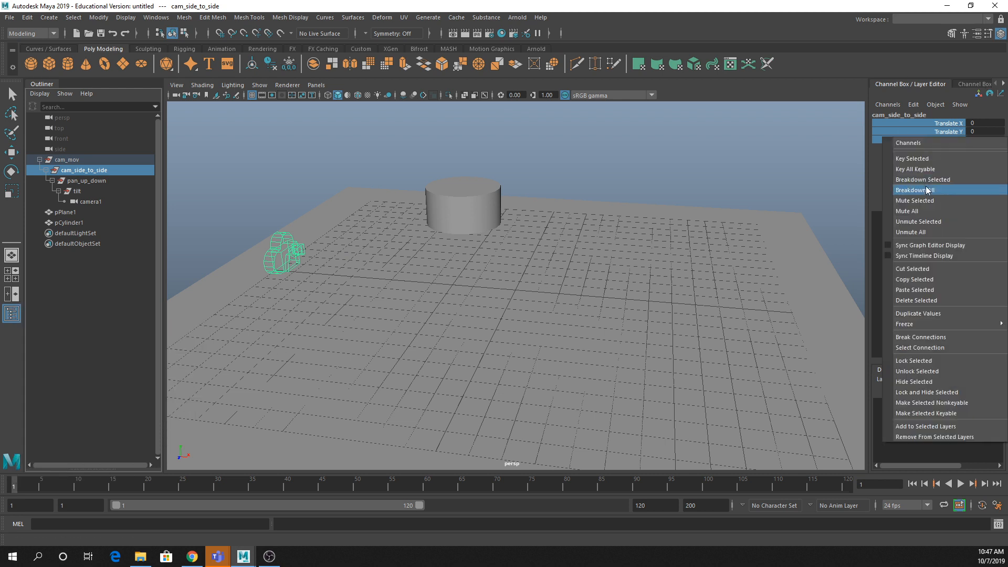
{"action": "left_click", "coordinate": [923, 158]}
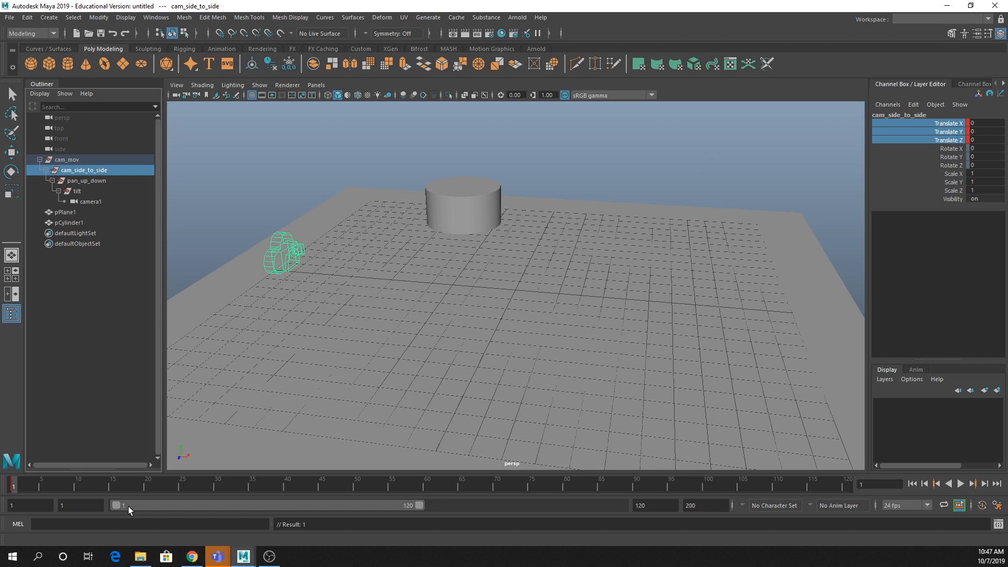
Step: At frame 45, move the cam_side_to_side group along X to about 10.379 and key its Translate channels
{"action": "key", "text": "alt+v"}
{"action": "key", "text": "w"}
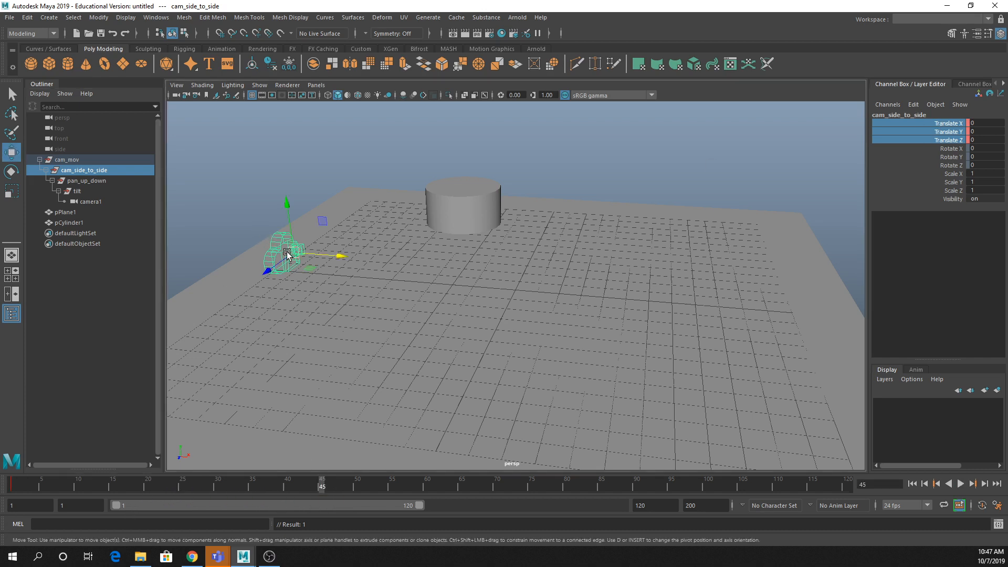
{"action": "left_click_drag", "start_coordinate": [315, 255], "coordinate": [569, 313]}
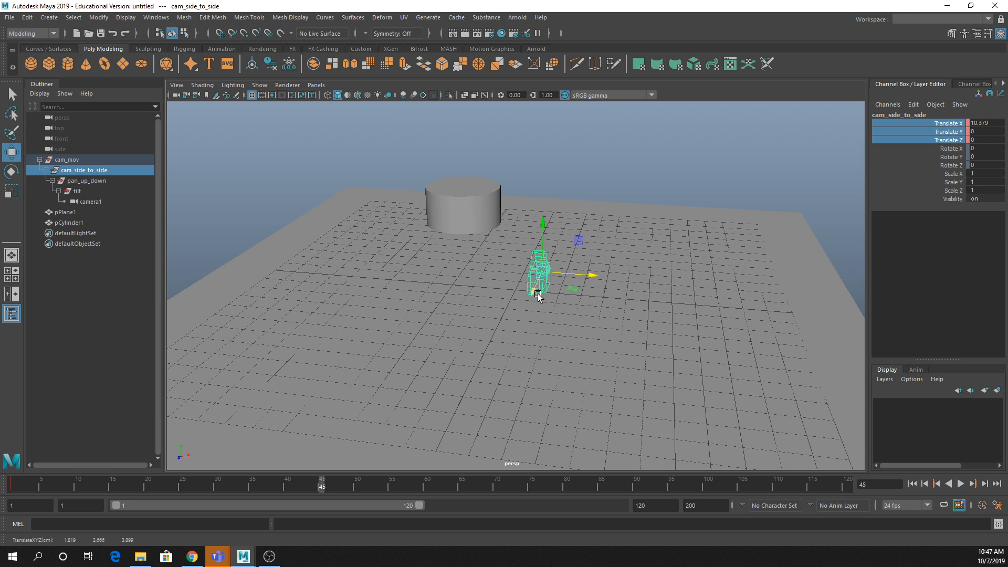
{"action": "right_click", "coordinate": [953, 126]}
{"action": "left_click", "coordinate": [951, 150]}
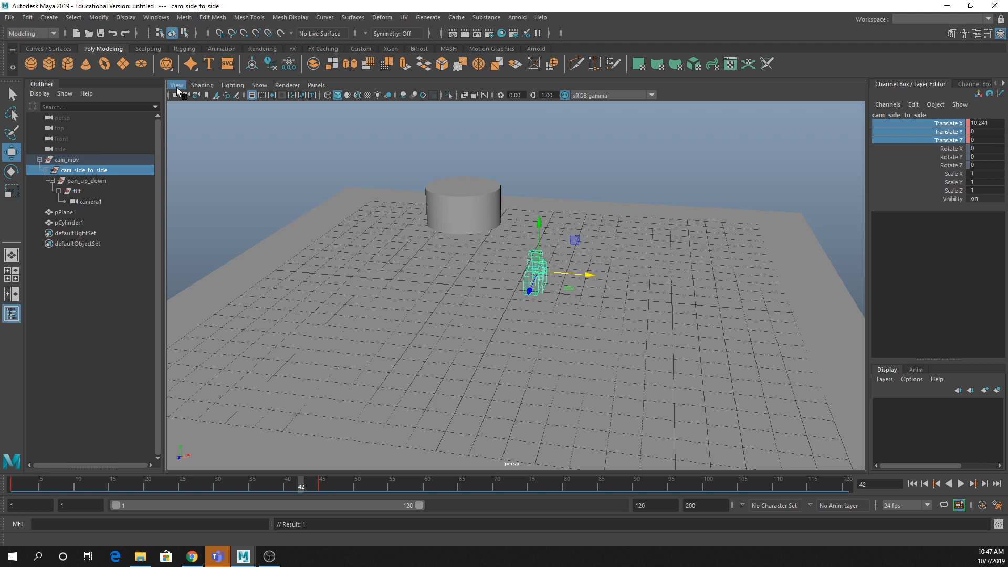
Step: Look through camera1 in the viewport and turn on automatic keyframing
{"action": "left_click", "coordinate": [125, 191]}
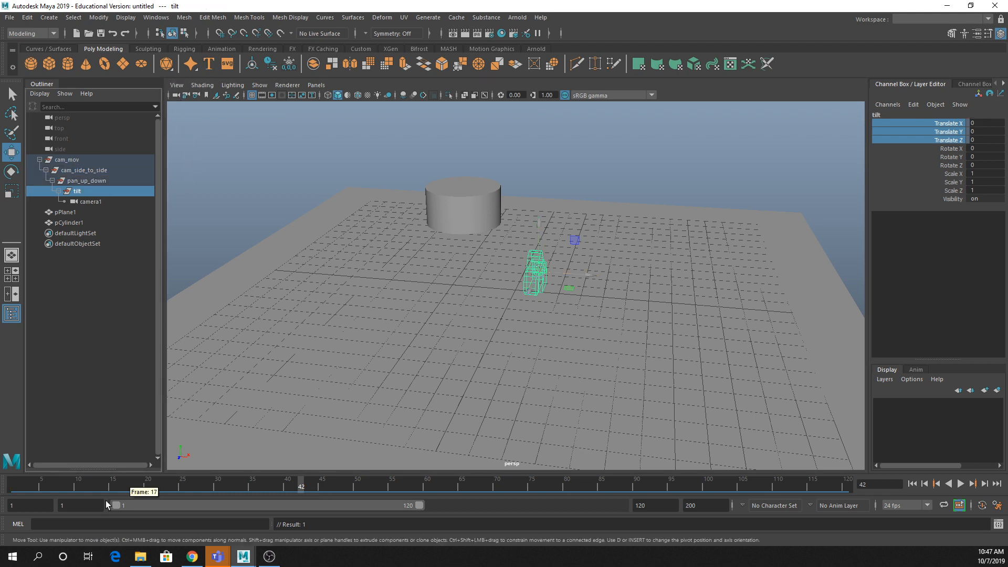
{"action": "left_click", "coordinate": [326, 86]}
{"action": "mouse_move", "coordinate": [390, 95]}
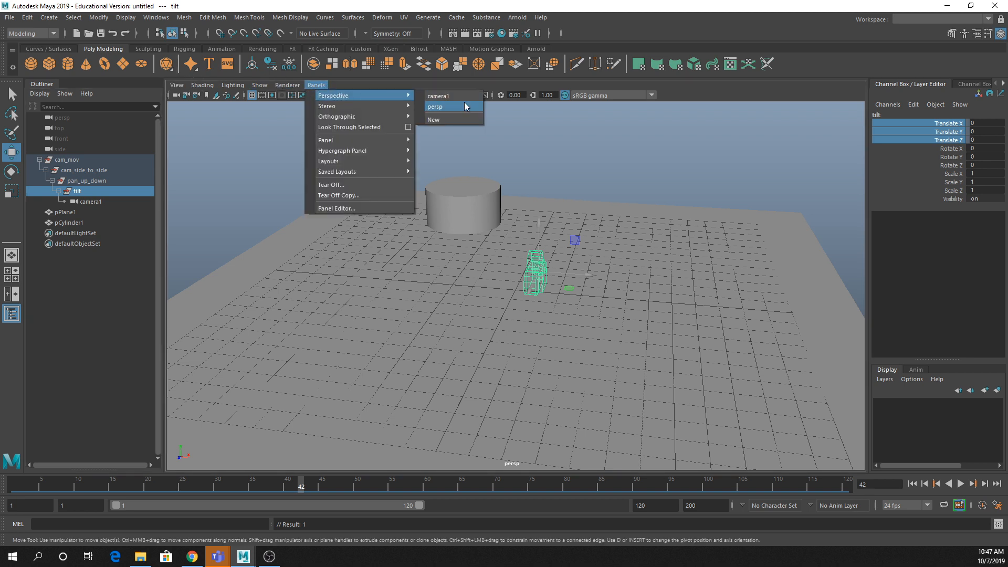
{"action": "left_click", "coordinate": [450, 95]}
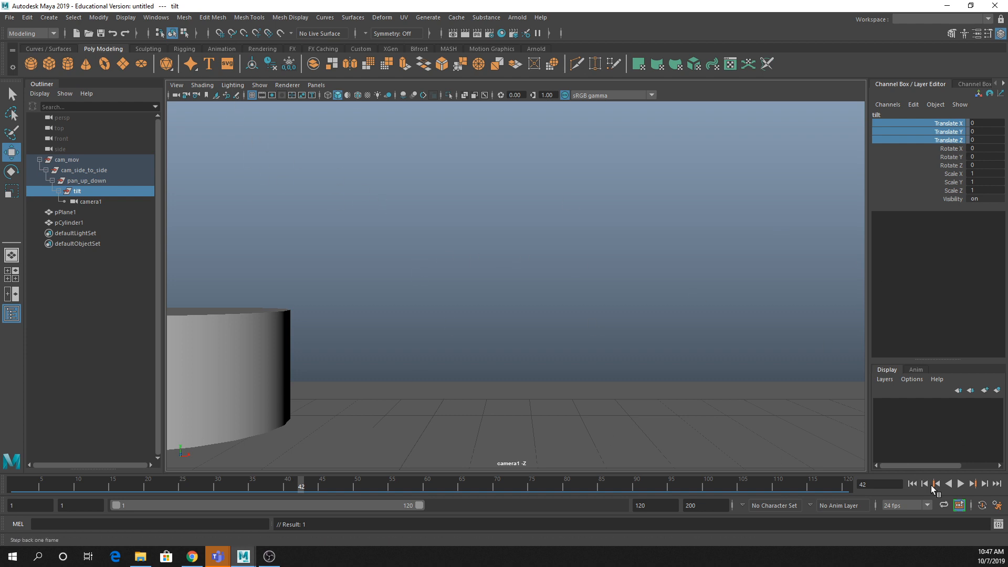
{"action": "left_click", "coordinate": [986, 507]}
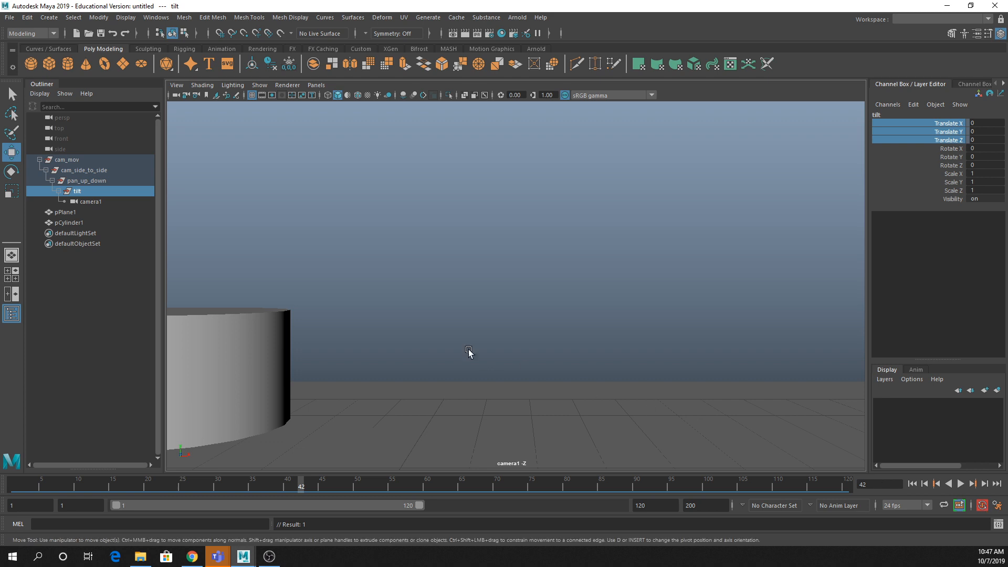
Step: Pull back and orbit the view through camera1, and inspect camera1's own transform channels
{"action": "right_click_drag", "start_coordinate": [594, 321], "coordinate": [408, 312]}
{"action": "scroll", "coordinate": [535, 291], "scroll_direction": "down", "scroll_amount": 3}
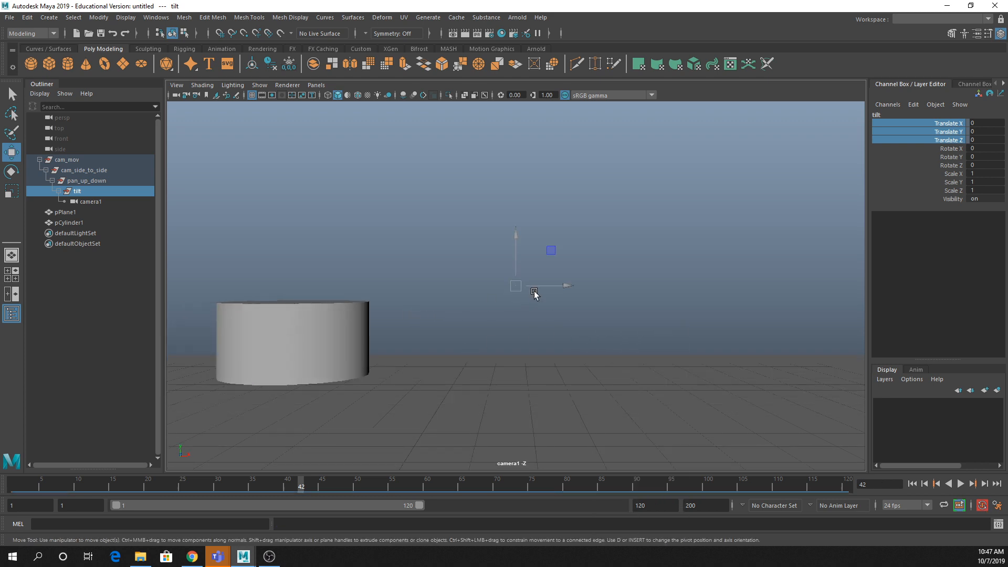
{"action": "left_click", "coordinate": [81, 162]}
{"action": "scroll", "coordinate": [507, 257], "scroll_direction": "down", "scroll_amount": 5}
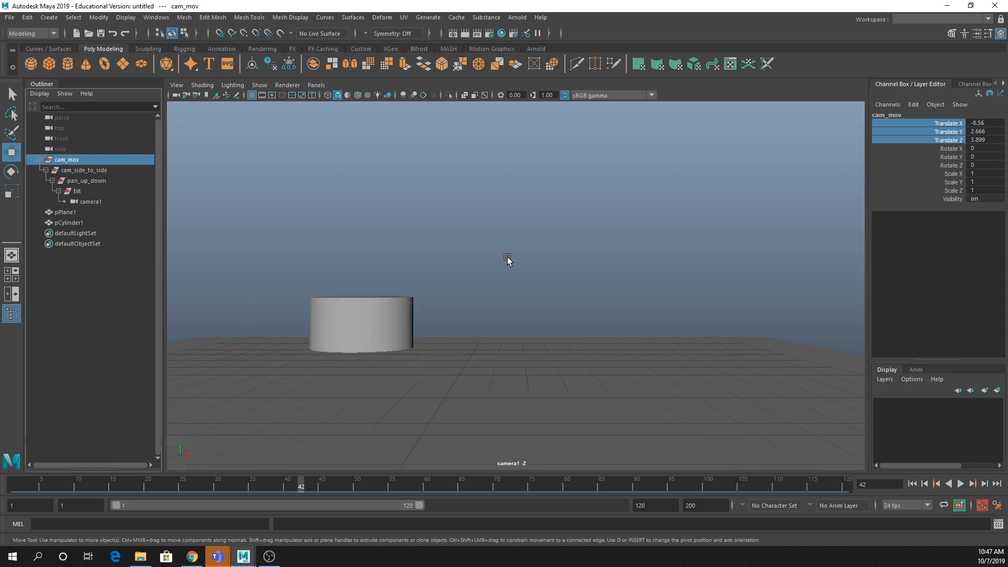
{"action": "left_click_drag", "start_coordinate": [507, 257], "coordinate": [546, 304], "text": "alt"}
{"action": "left_click", "coordinate": [98, 194]}
{"action": "double_click", "coordinate": [101, 202]}
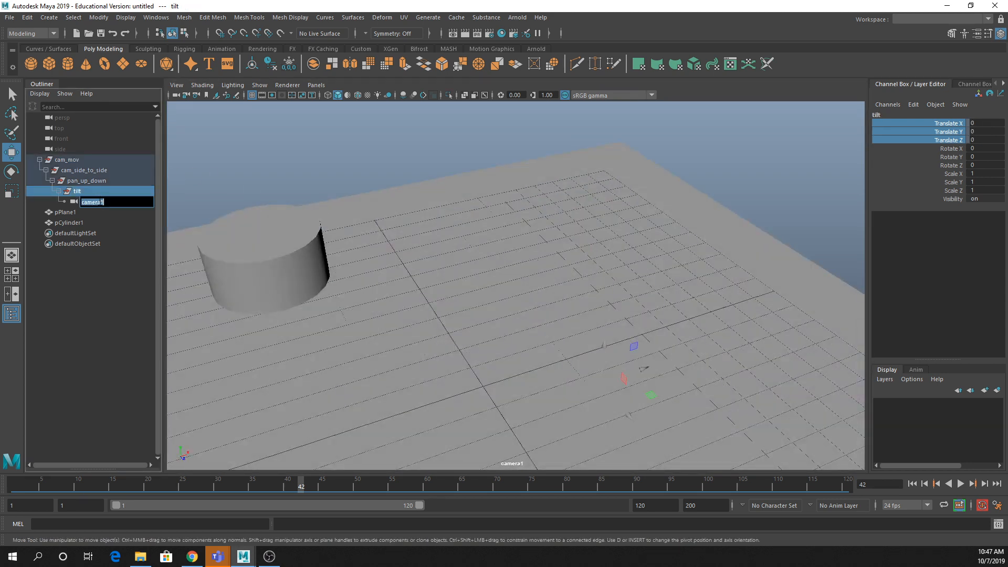
{"action": "left_click", "coordinate": [102, 202]}
{"action": "left_click", "coordinate": [94, 195]}
{"action": "left_click", "coordinate": [96, 203]}
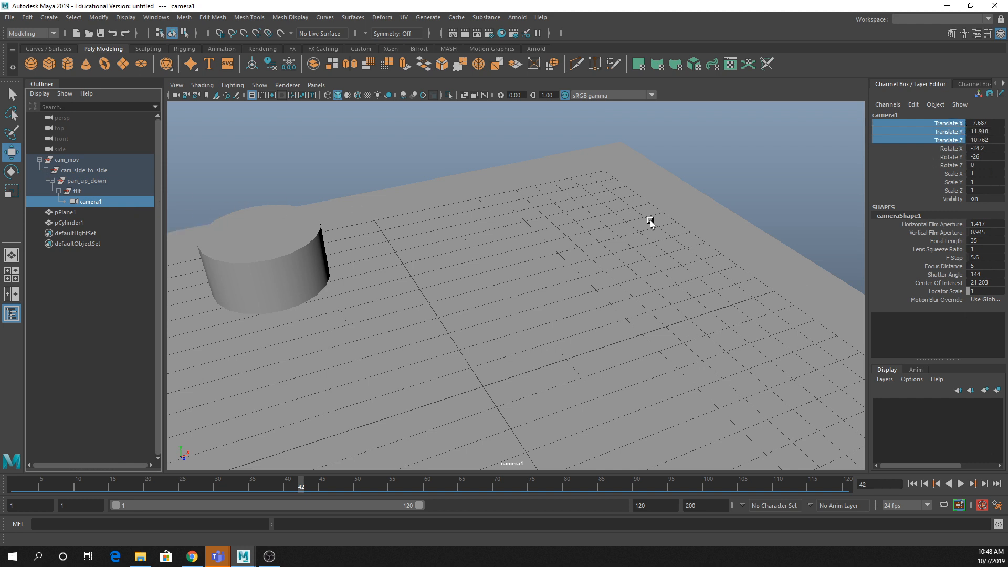
Step: Key camera1 at frame 42, orbit its view to about X 17.327, Y 10.765, Z 3.724 at frame 65, and key it there
{"action": "key", "text": "shift+w"}
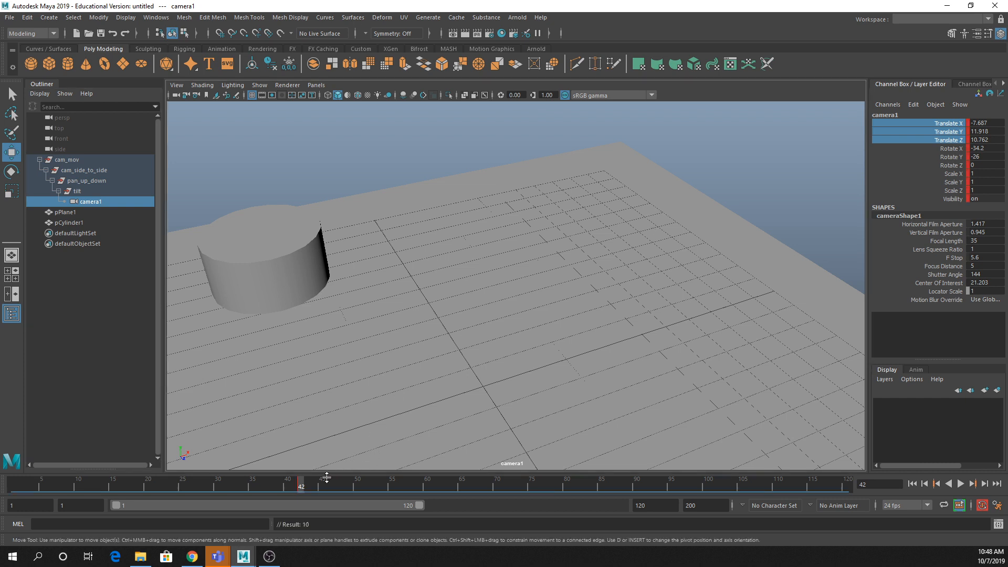
{"action": "left_click", "coordinate": [460, 481]}
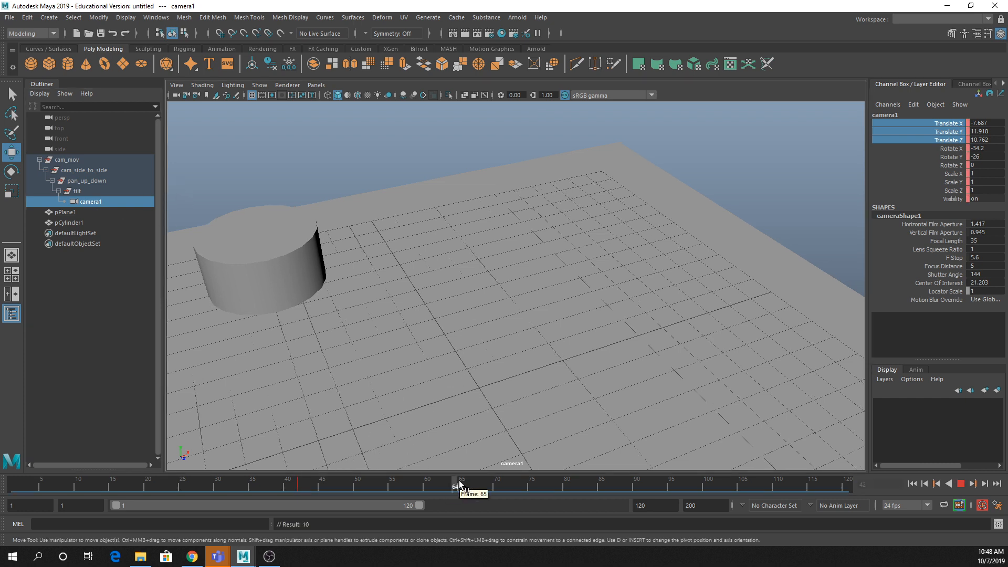
{"action": "left_click_drag", "start_coordinate": [644, 319], "coordinate": [451, 315], "text": "alt"}
{"action": "key", "text": "shift+w"}
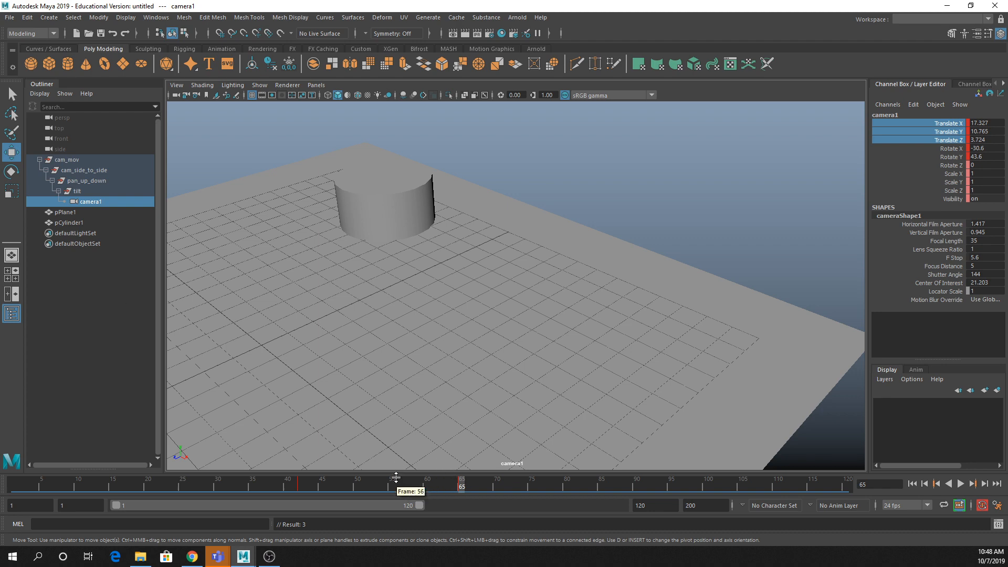
Step: Delete camera1's keyframes at frames 42 and 65
{"action": "left_click_drag", "start_coordinate": [494, 490], "coordinate": [288, 489], "text": "shift"}
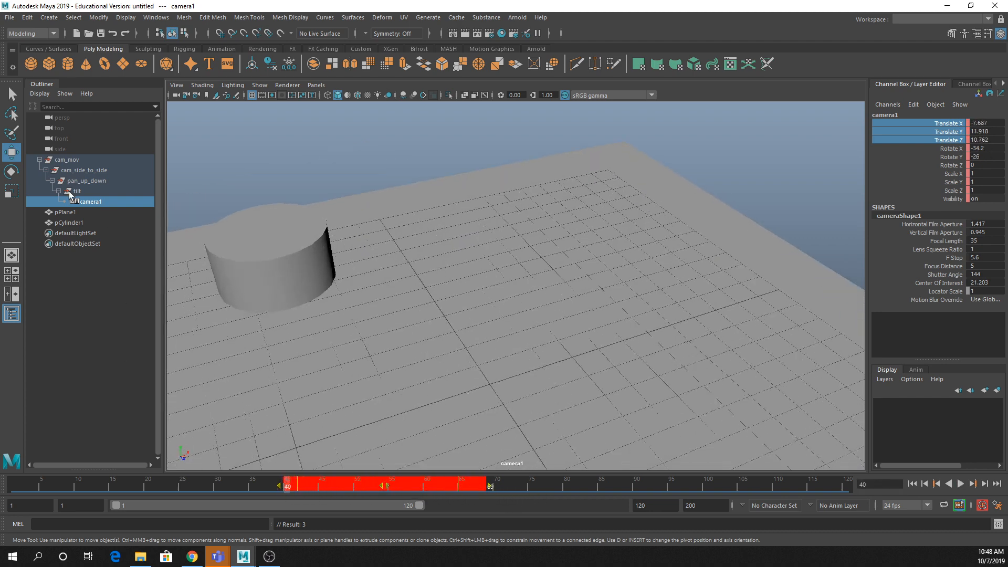
{"action": "right_click", "coordinate": [400, 487]}
{"action": "left_click", "coordinate": [432, 340]}
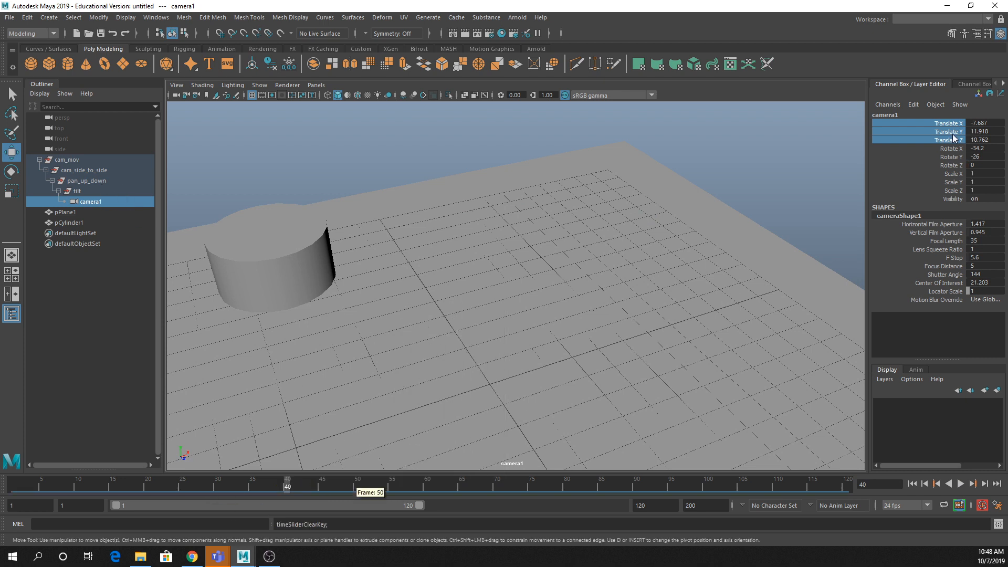
Step: Set camera1's Translate X, Y, Z and Rotate X, Y channels to 0
{"action": "left_click", "coordinate": [983, 149], "text": "shift"}
{"action": "left_click", "coordinate": [983, 157], "text": "shift"}
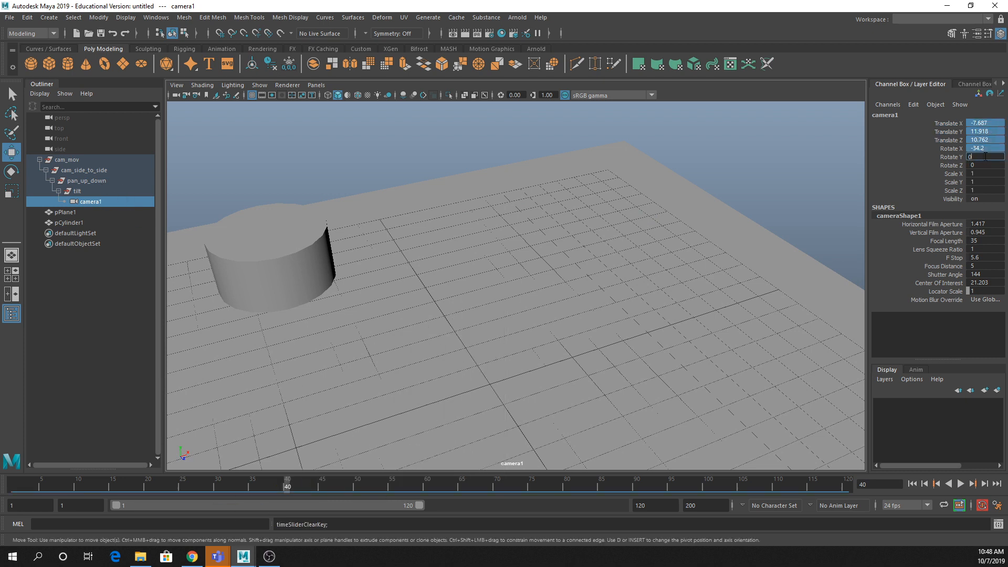
{"action": "type", "text": "0"}
{"action": "key", "text": "Return"}
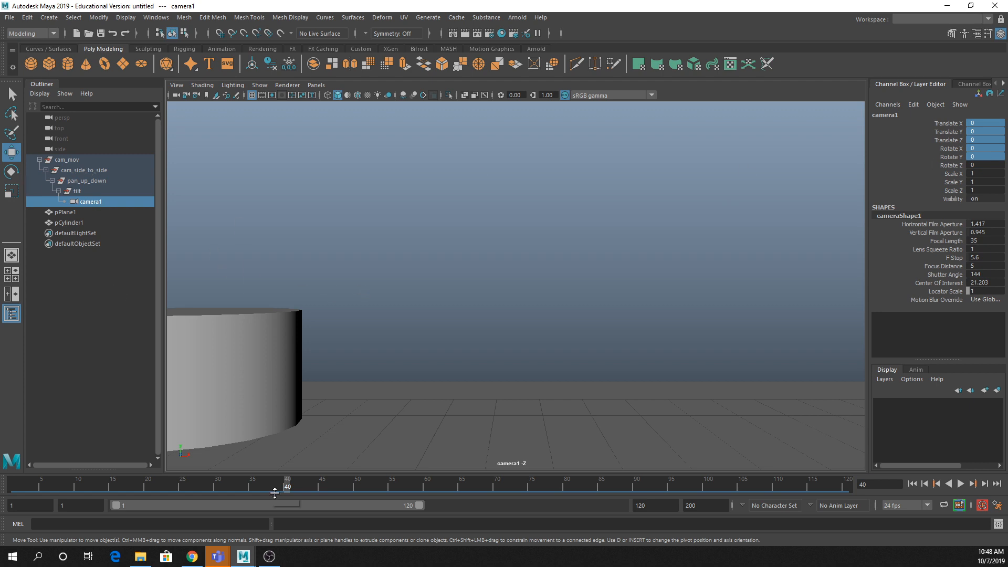
Step: At frame 40, adjust cam_side_to_side's Translate X to about 10.05 and its Translate Y to about -0.257
{"action": "left_click", "coordinate": [95, 171]}
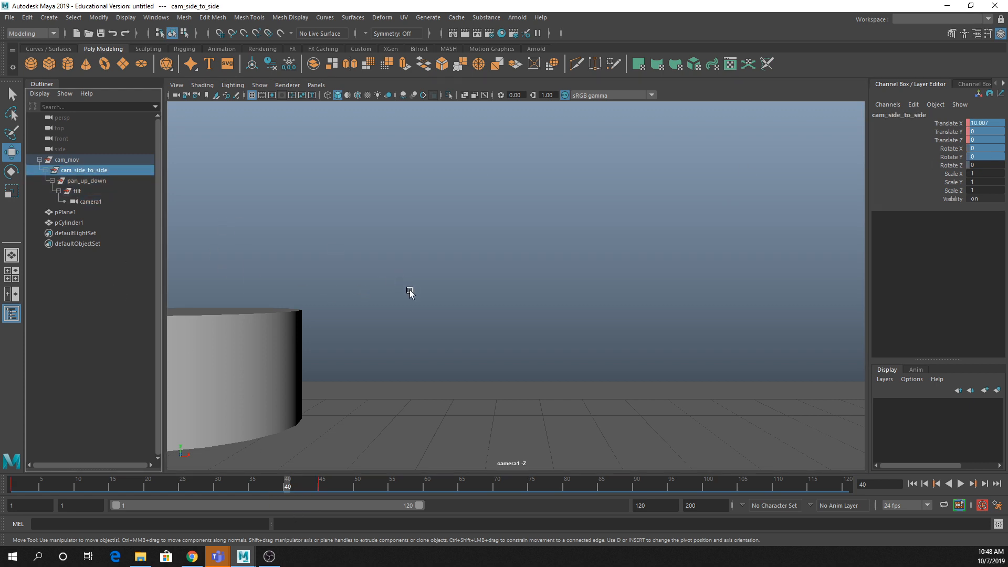
{"action": "middle_click_drag", "start_coordinate": [410, 292], "coordinate": [445, 294]}
{"action": "left_click", "coordinate": [952, 131]}
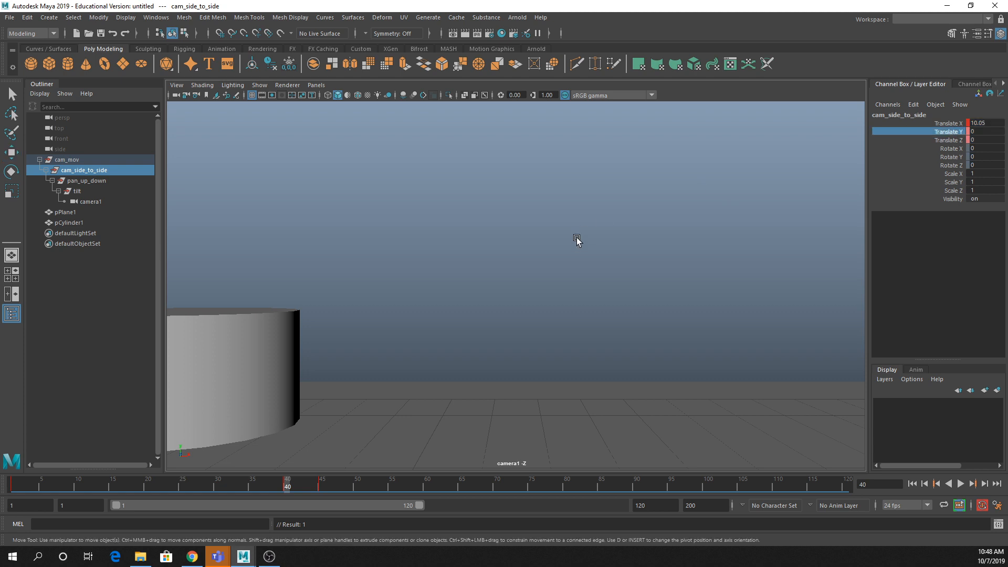
{"action": "middle_click_drag", "start_coordinate": [578, 238], "coordinate": [73, 235]}
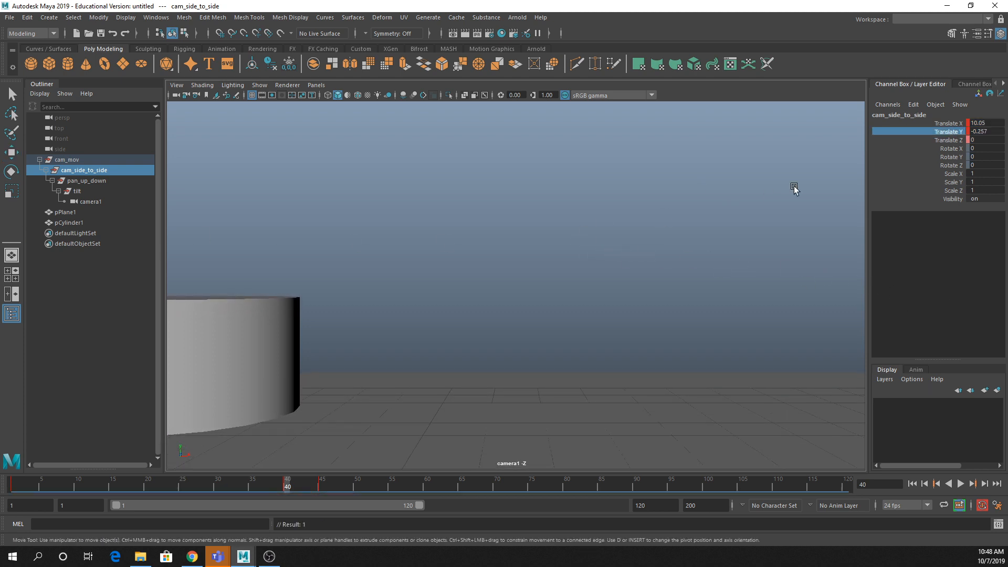
Step: Try a Translate Y value of 10 on the cam_side_to_side group
{"action": "double_click", "coordinate": [977, 132]}
{"action": "type", "text": "10"}
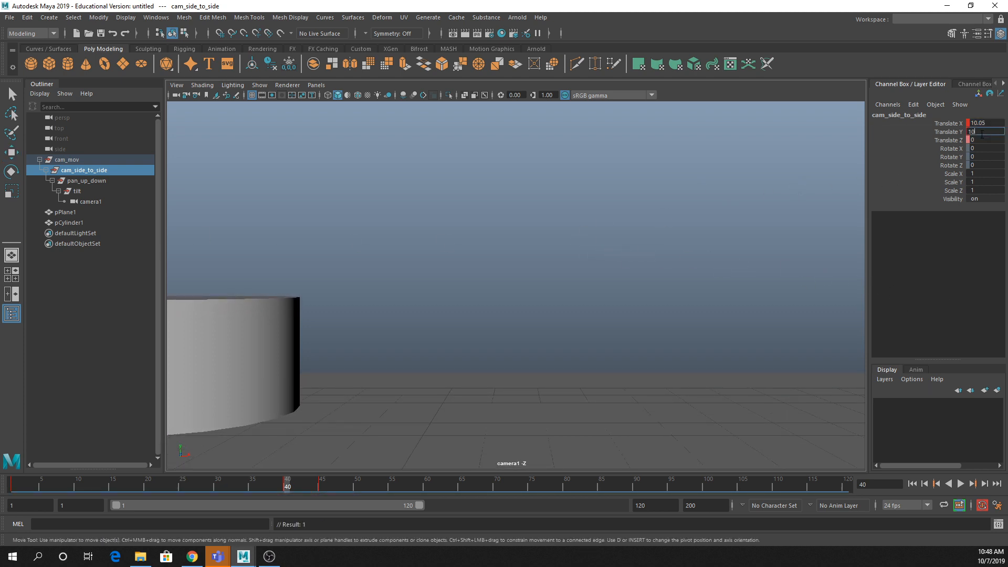
{"action": "key", "text": "Return"}
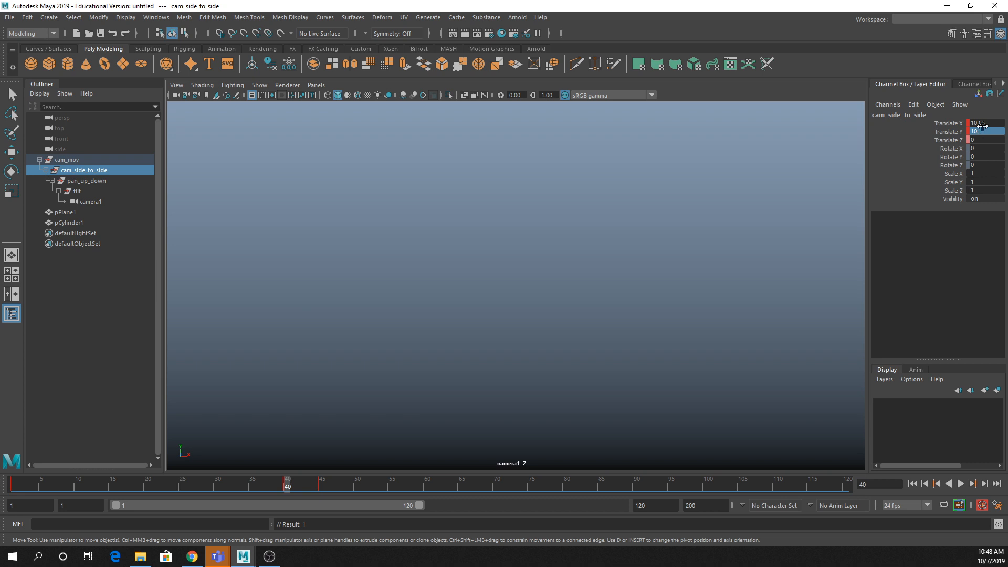
Step: Reset the cam_side_to_side group's Translate Y to 0
{"action": "double_click", "coordinate": [983, 125]}
{"action": "double_click", "coordinate": [988, 131]}
{"action": "type", "text": "0"}
{"action": "key", "text": "Return"}
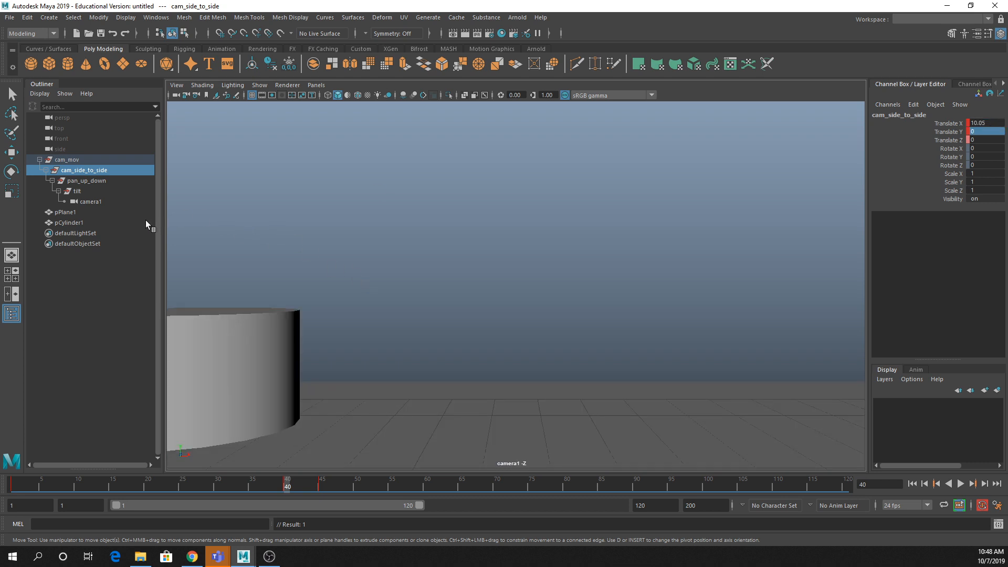
Step: Orbit the view through camera1, and return camera1's Translate X, Y, Z and Rotate X, Y channels to 0
{"action": "left_click_drag", "start_coordinate": [654, 262], "coordinate": [614, 288], "text": "alt"}
{"action": "left_click", "coordinate": [91, 201]}
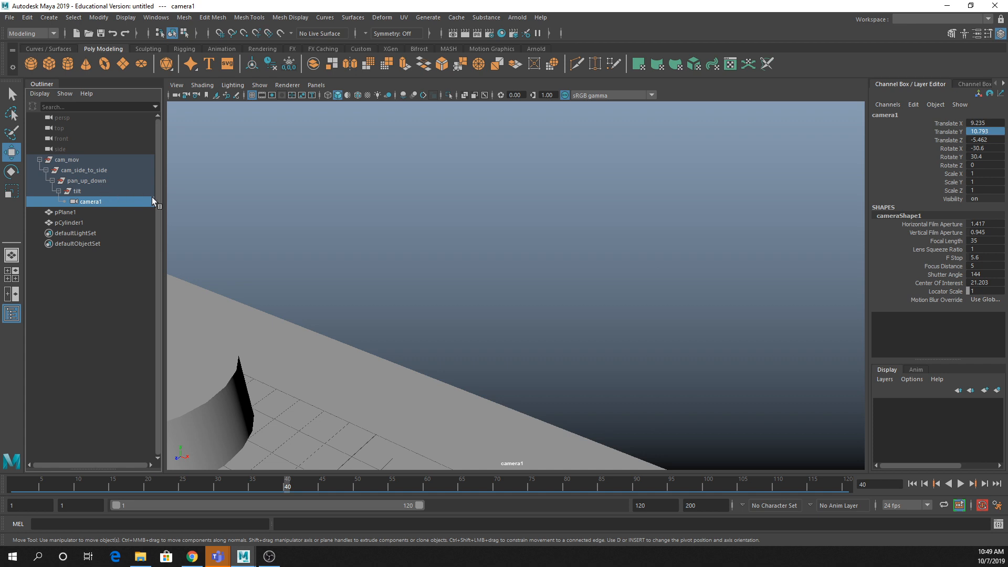
{"action": "left_click_drag", "start_coordinate": [982, 156], "coordinate": [970, 124]}
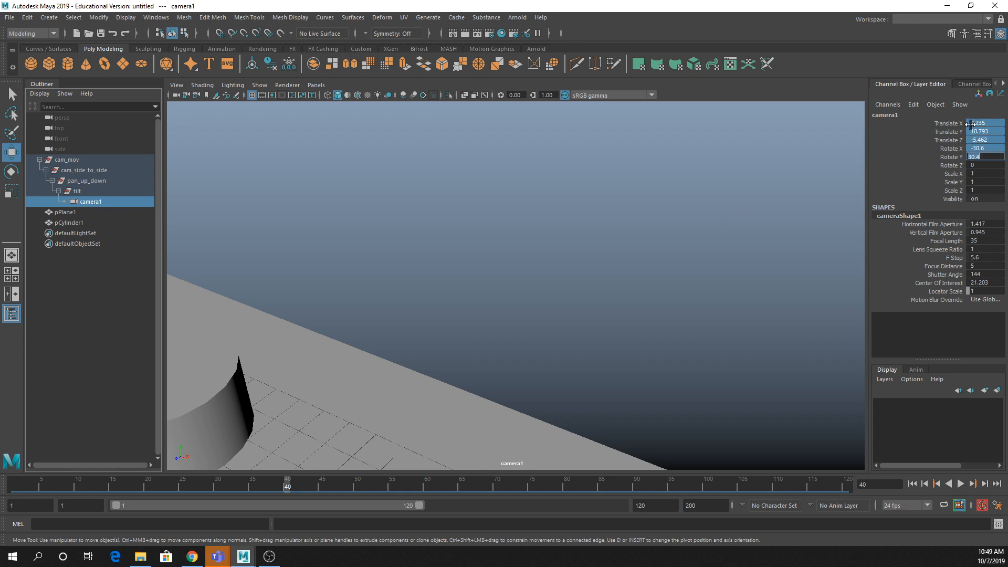
{"action": "type", "text": "0"}
{"action": "key", "text": "Return"}
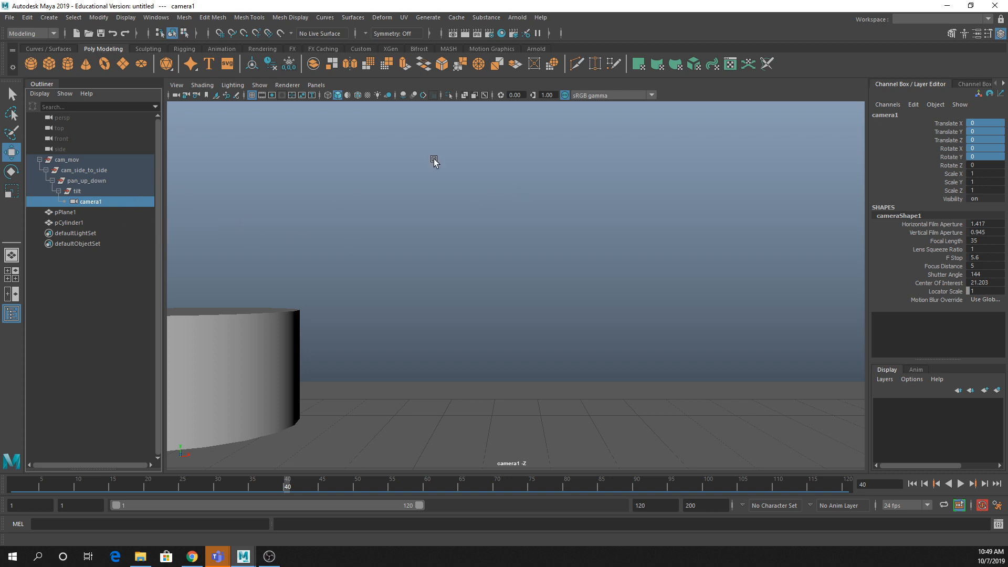
Step: At frame 16, set a keyframe on the tilt group's Rotate Y channel only
{"action": "left_click", "coordinate": [114, 190]}
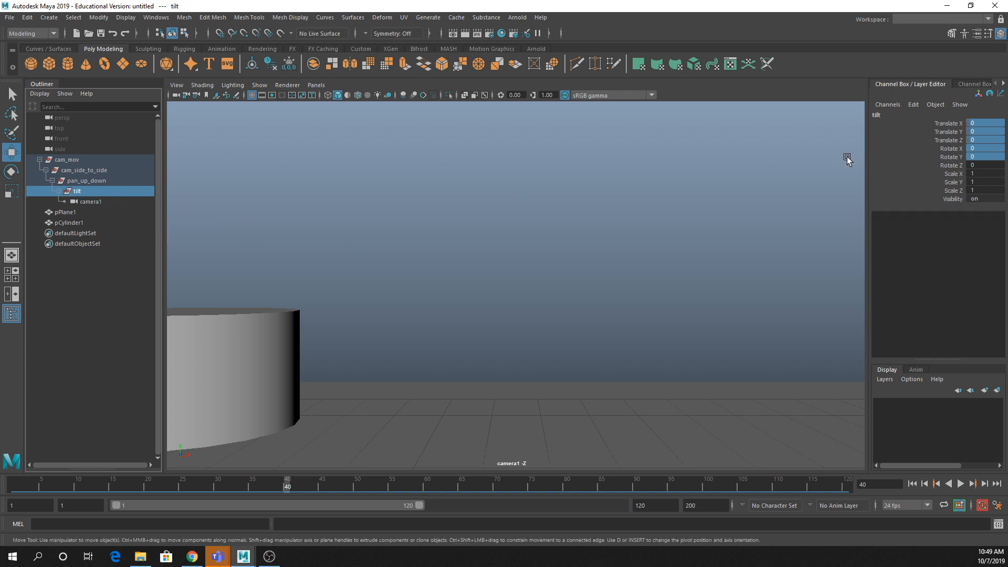
{"action": "left_click", "coordinate": [950, 156]}
{"action": "key", "text": "e"}
{"action": "middle_click", "coordinate": [447, 276]}
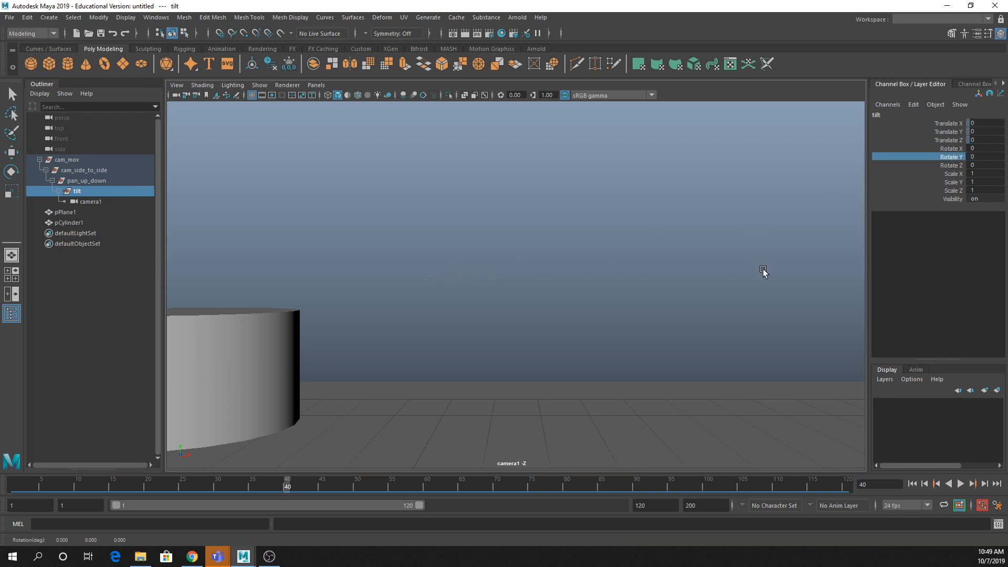
{"action": "left_click_drag", "start_coordinate": [307, 483], "coordinate": [120, 483]}
{"action": "right_click", "coordinate": [940, 158]}
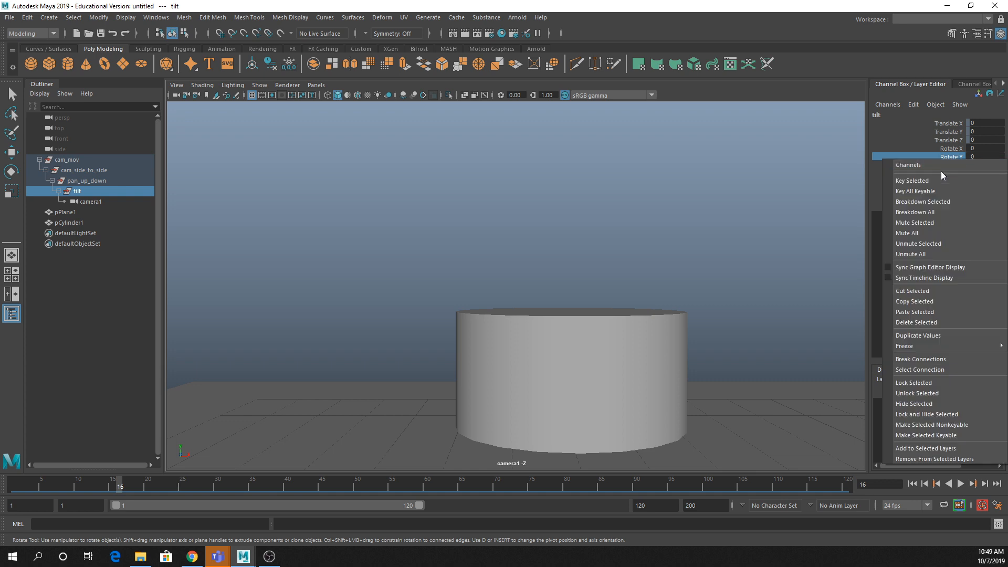
{"action": "left_click", "coordinate": [942, 180]}
Step: At frame 45, set the tilt group's Rotate Y to 25, and move the timeline to frame 54
{"action": "left_click", "coordinate": [321, 487]}
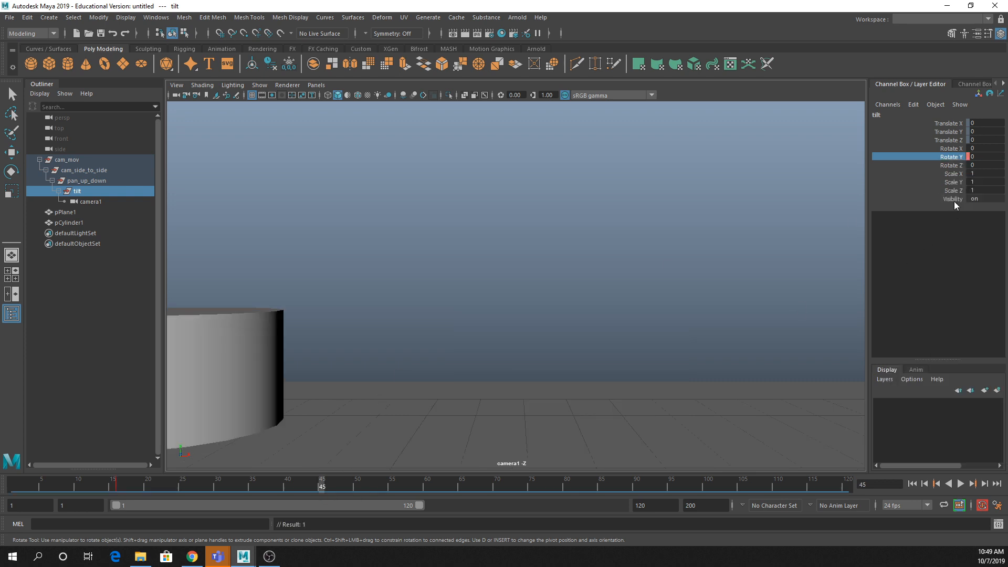
{"action": "left_click", "coordinate": [984, 156]}
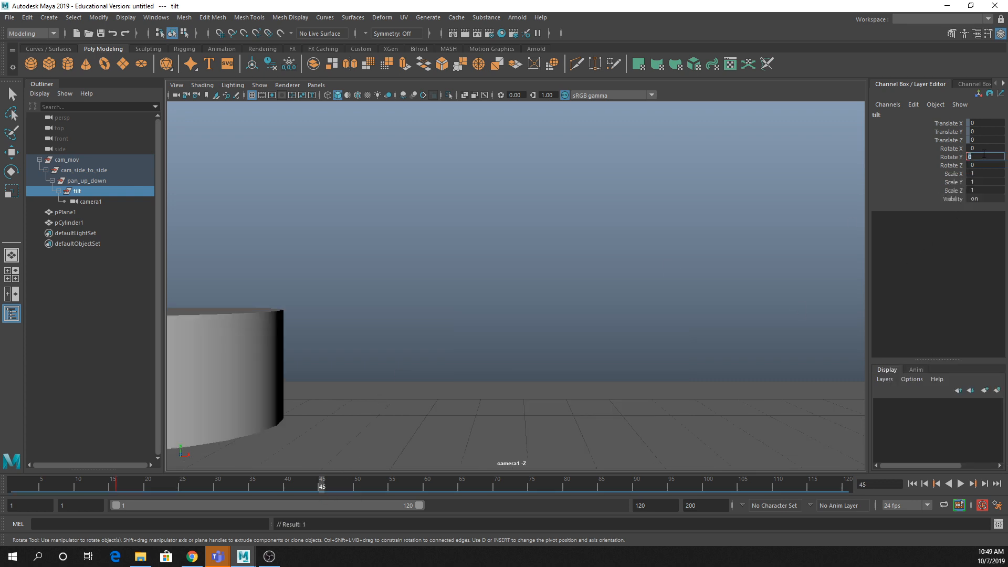
{"action": "type", "text": "25"}
{"action": "key", "text": "Return"}
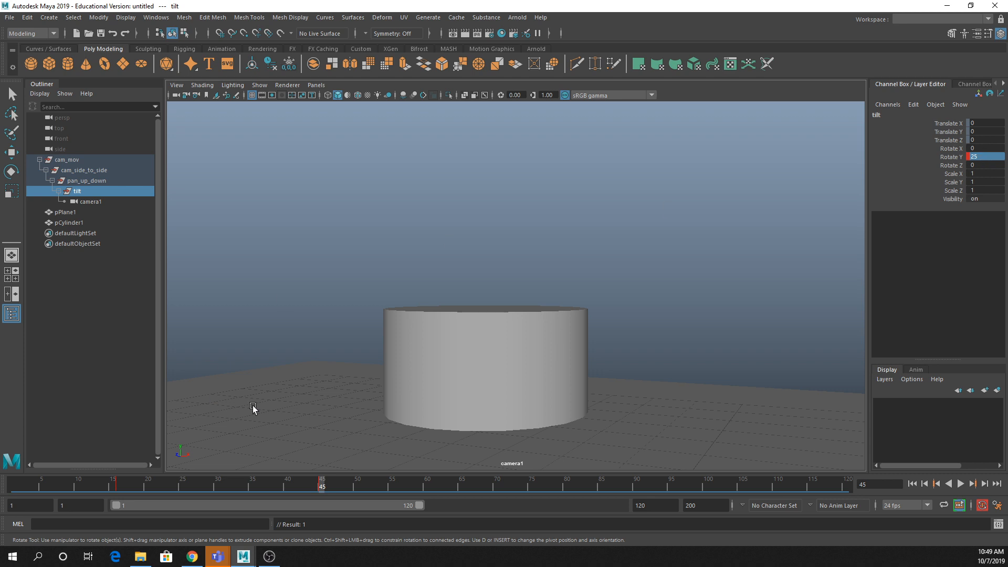
{"action": "left_click_drag", "start_coordinate": [310, 483], "coordinate": [385, 490]}
Step: Switch the viewport from camera1 to the persp view and clear the selection
{"action": "left_click", "coordinate": [316, 85]}
{"action": "mouse_move", "coordinate": [349, 98]}
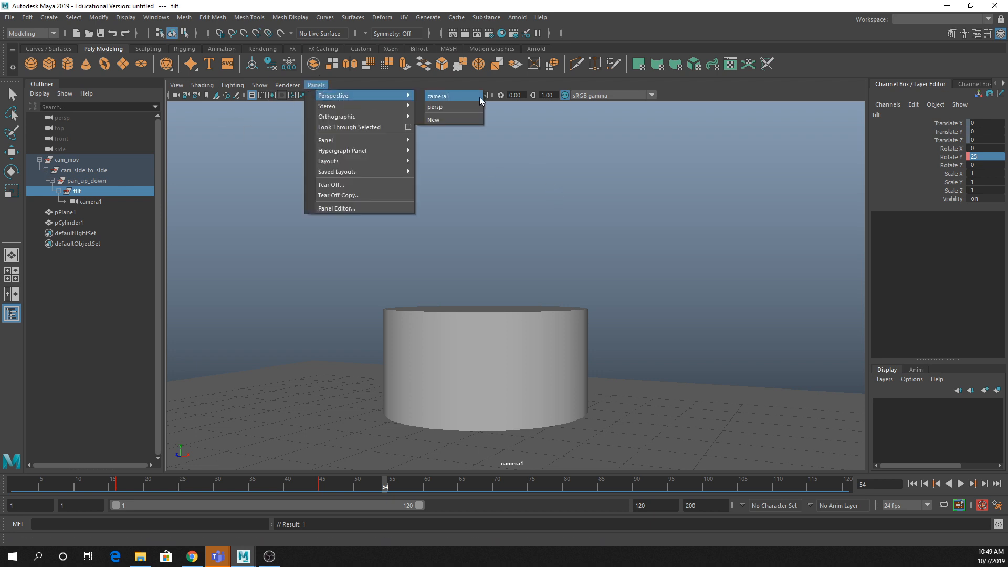
{"action": "left_click", "coordinate": [459, 100]}
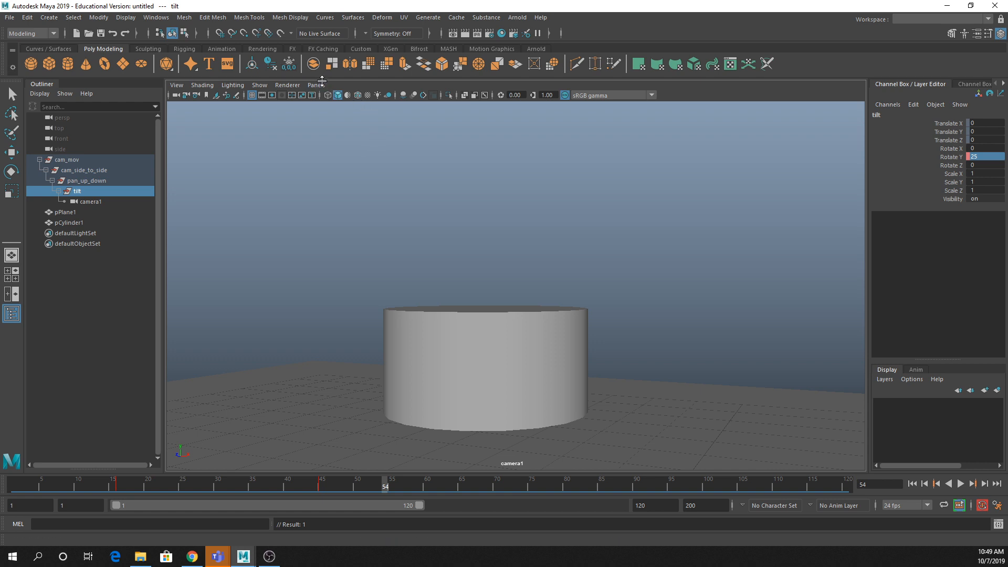
{"action": "left_click", "coordinate": [317, 85]}
{"action": "mouse_move", "coordinate": [357, 95]}
{"action": "left_click", "coordinate": [445, 108]}
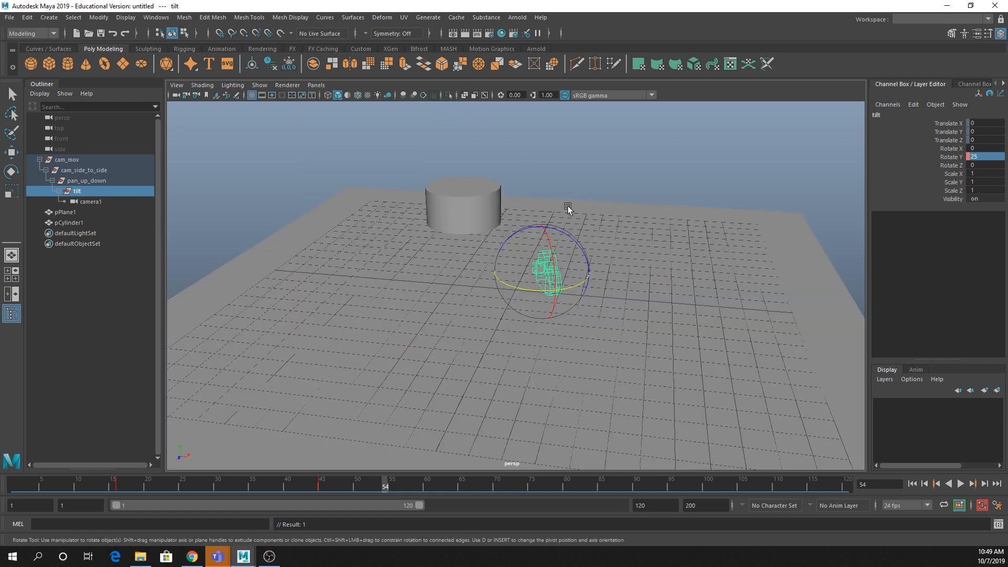
{"action": "left_click", "coordinate": [660, 146]}
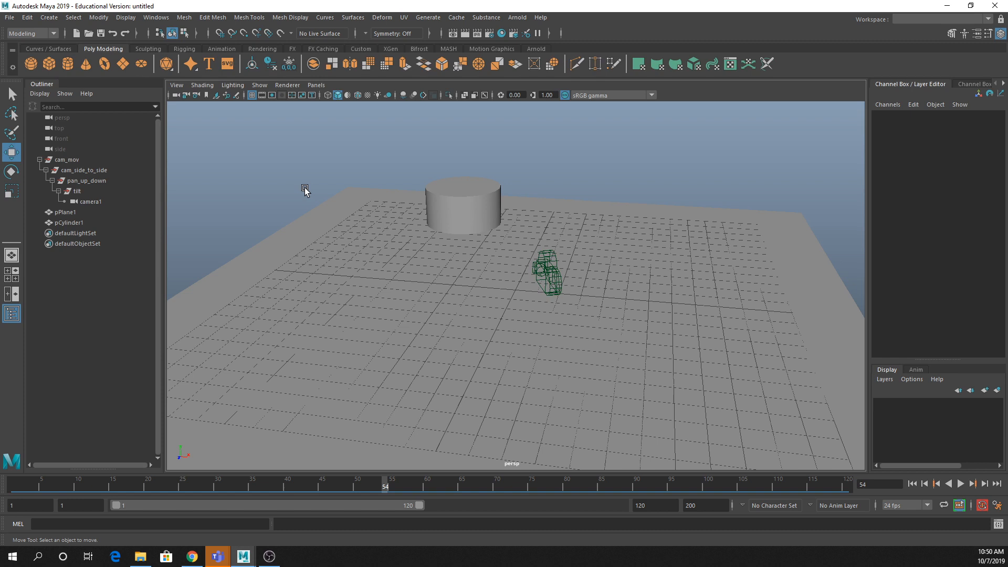
Step: Try raising the cam_side_to_side group to a Translate Y of about 3.14, and undo the move
{"action": "left_click", "coordinate": [101, 171]}
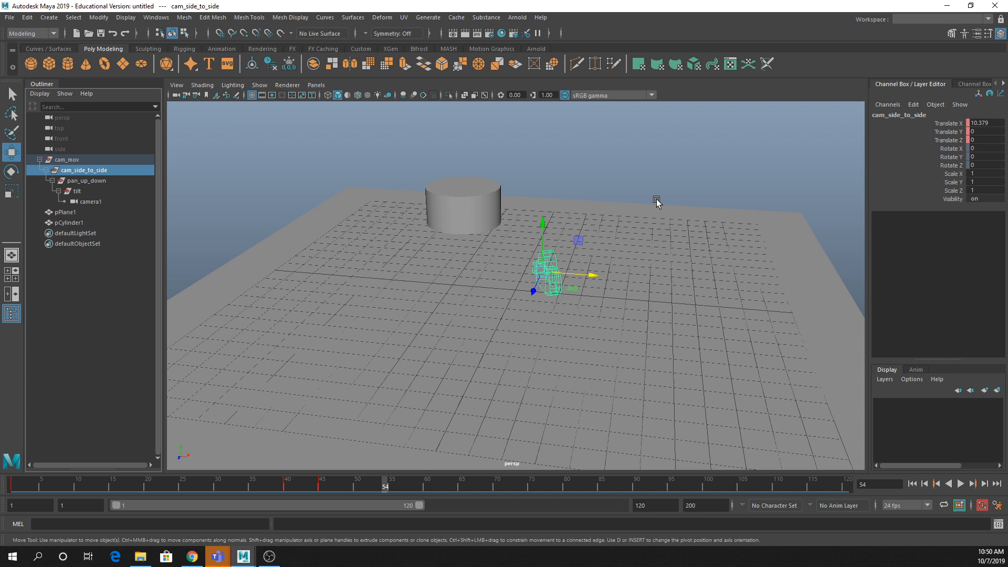
{"action": "left_click_drag", "start_coordinate": [543, 265], "coordinate": [545, 187]}
{"action": "key", "text": "e"}
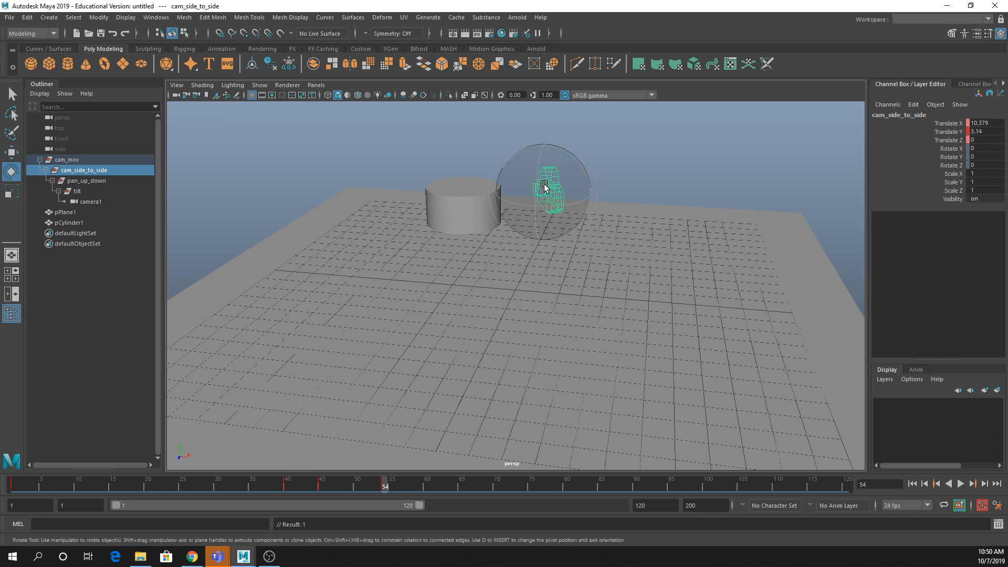
{"action": "key", "text": "ctrl+z"}
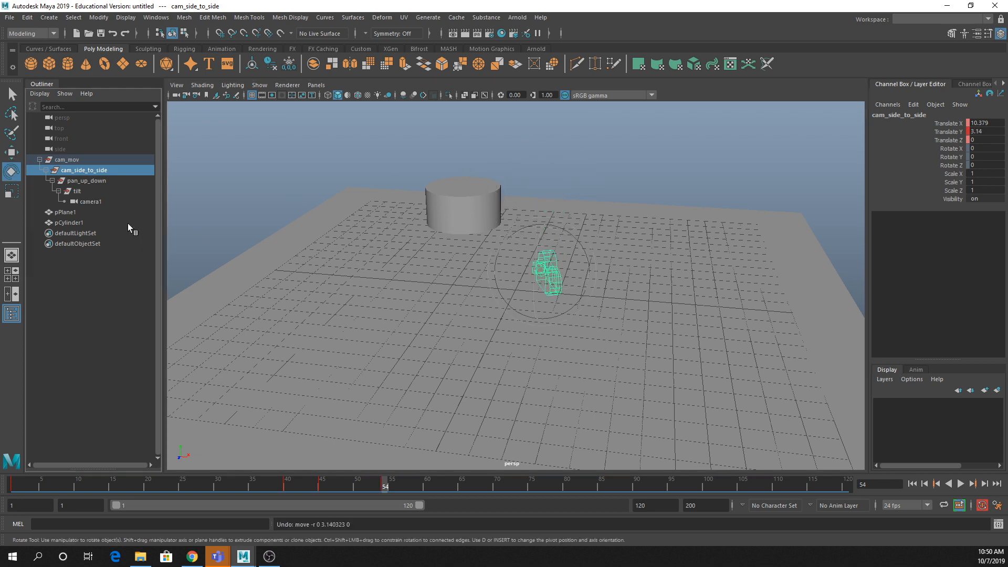
Step: Move camera1 up to about Translate Y 2.934 and rotate it to about -19.934 in Rotate X
{"action": "left_click", "coordinate": [90, 202]}
{"action": "key", "text": "w"}
{"action": "left_click_drag", "start_coordinate": [544, 241], "coordinate": [552, 163]}
{"action": "key", "text": "e"}
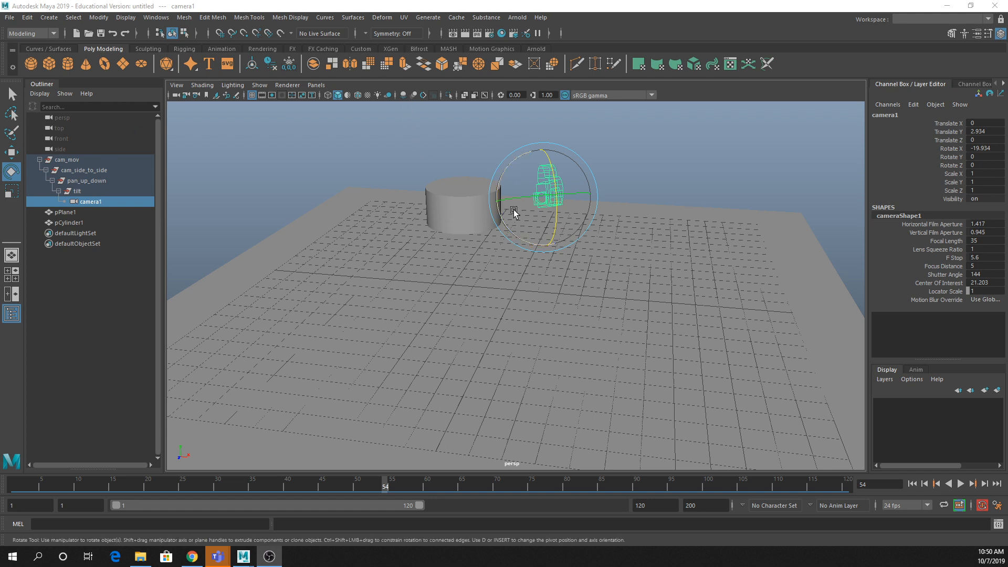
{"action": "scroll", "coordinate": [542, 224], "scroll_direction": "down", "scroll_amount": 3}
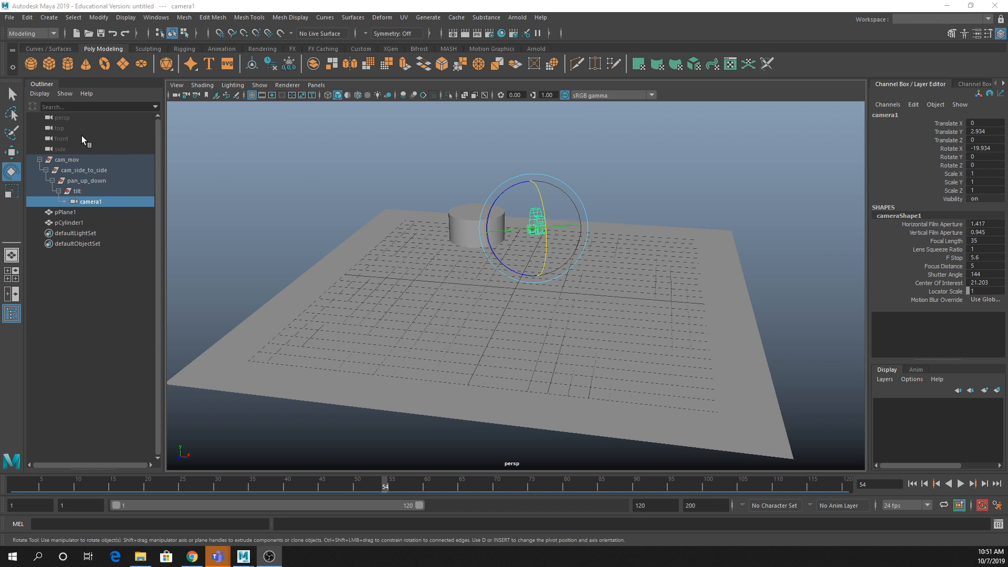
Step: Hide the cam_mov group with the whole camera rig
{"action": "left_click", "coordinate": [12, 133]}
{"action": "left_click", "coordinate": [11, 152]}
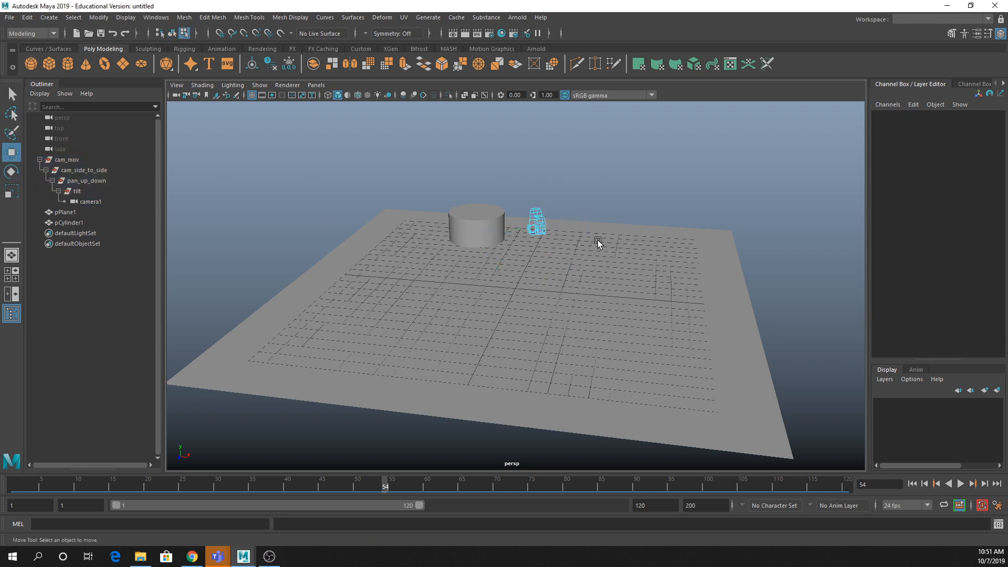
{"action": "right_click_drag", "start_coordinate": [541, 223], "coordinate": [563, 204]}
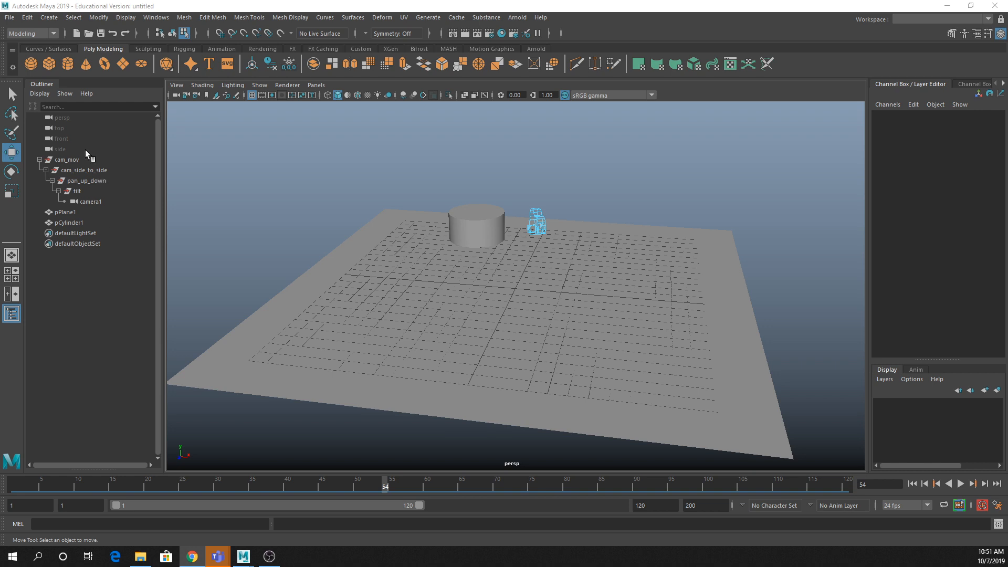
{"action": "left_click", "coordinate": [77, 162]}
{"action": "key", "text": "ctrl+h"}
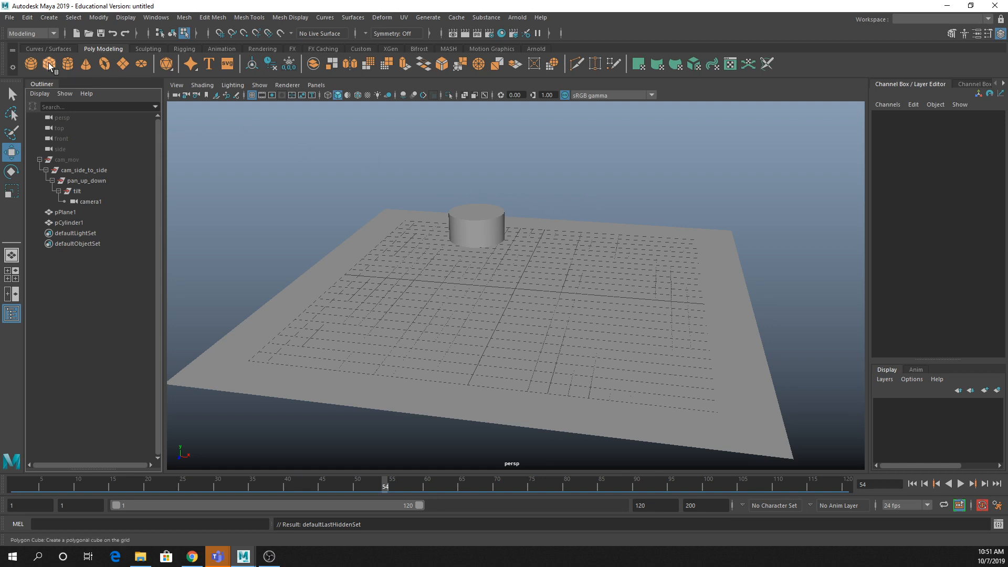
Step: Create a polygon cylinder moved to about X -9.471, Y 3.159, and a polygon sphere moved to about X 1.54, Y 2.311
{"action": "left_click", "coordinate": [67, 64]}
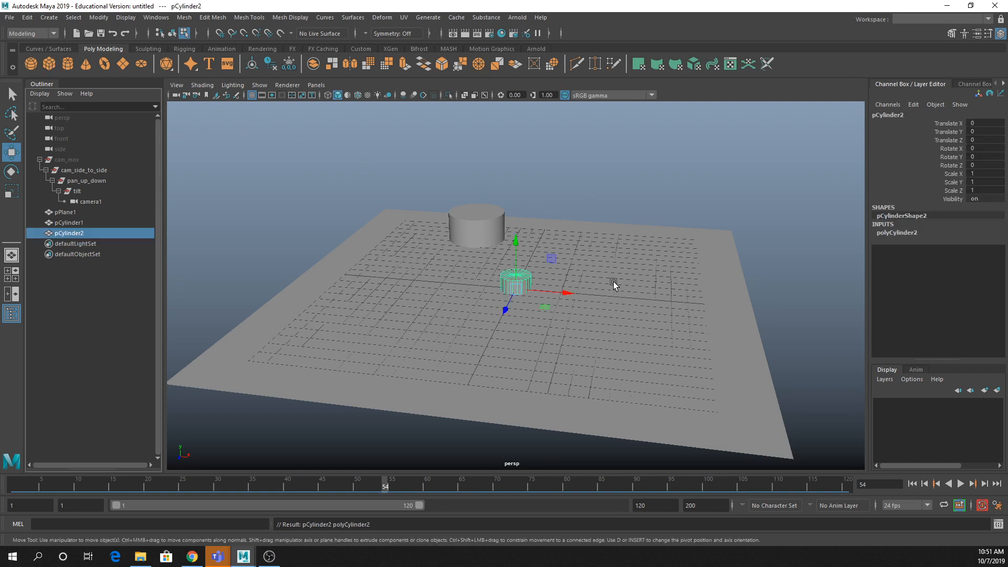
{"action": "left_click_drag", "start_coordinate": [528, 286], "coordinate": [384, 236]}
{"action": "left_click", "coordinate": [38, 62]}
{"action": "left_click_drag", "start_coordinate": [517, 270], "coordinate": [546, 263]}
{"action": "key", "text": "q"}
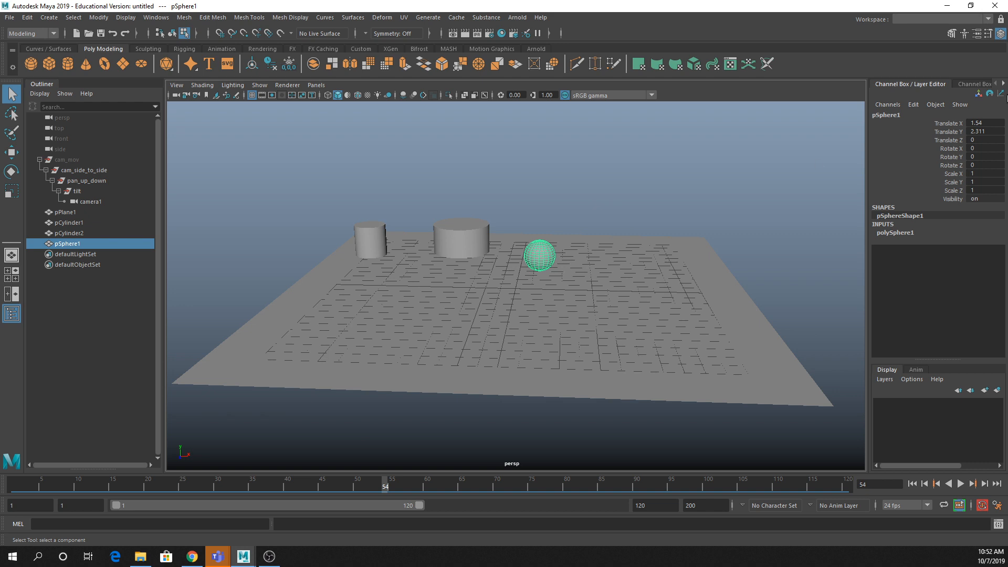
Step: Set pSphere1's Translate X and Translate Y to 0
{"action": "left_click_drag", "start_coordinate": [983, 122], "coordinate": [982, 131]}
{"action": "type", "text": "0"}
{"action": "key", "text": "Return"}
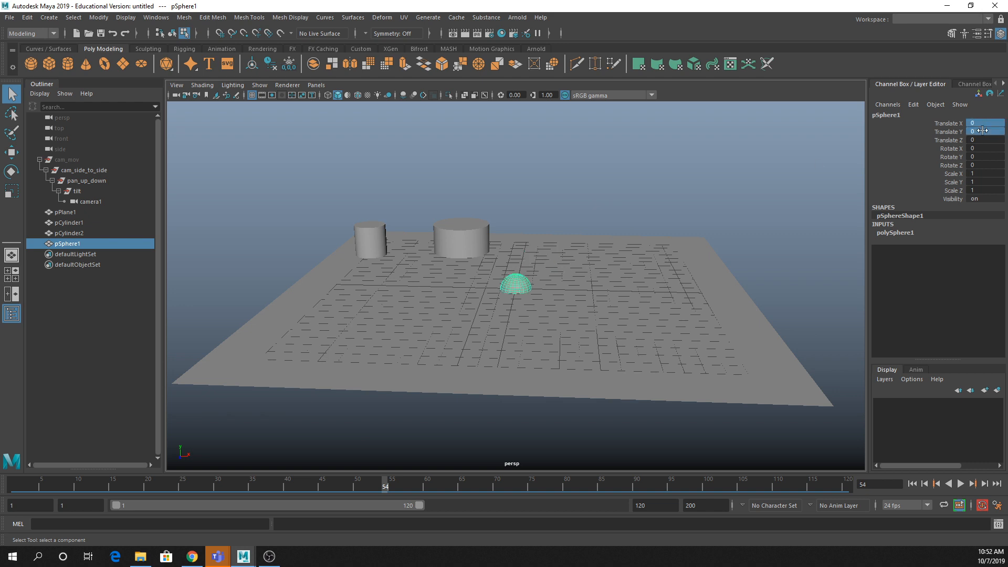
Step: Hide the ground plane pPlane1, leaving the sphere and both cylinders shown
{"action": "left_click_drag", "start_coordinate": [532, 223], "coordinate": [574, 273], "text": "alt"}
{"action": "key", "text": "ctrl+h"}
{"action": "key", "text": "ctrl+z"}
{"action": "left_click", "coordinate": [596, 226]}
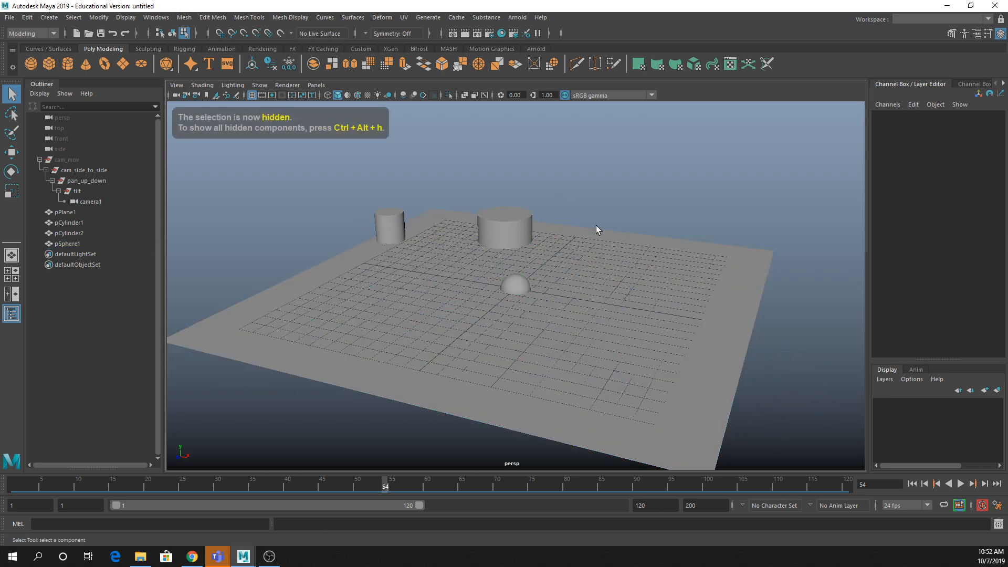
{"action": "right_click_drag", "start_coordinate": [598, 237], "coordinate": [619, 233]}
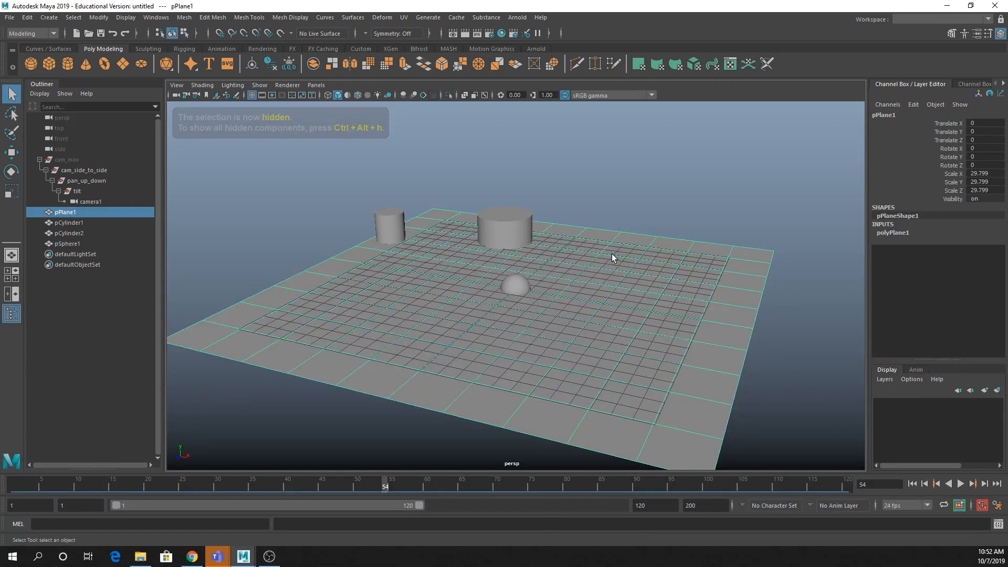
{"action": "key", "text": "ctrl+h"}
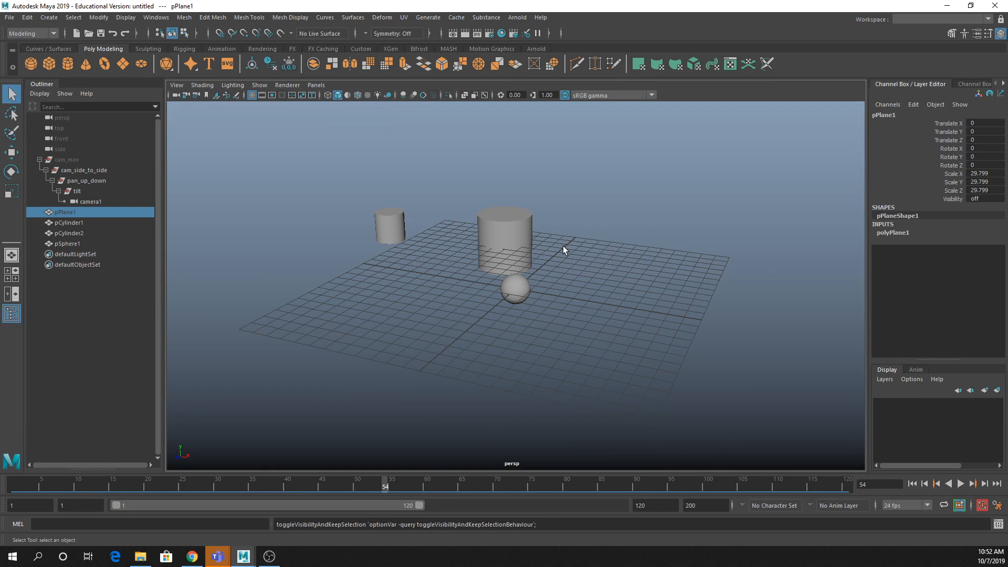
Step: Switch to the Rigging menu set and orient-constrain pSphere1 to pCylinder2 on all axes, with Maintain offset off and weight 1
{"action": "left_click_drag", "start_coordinate": [563, 247], "coordinate": [553, 273], "text": "alt"}
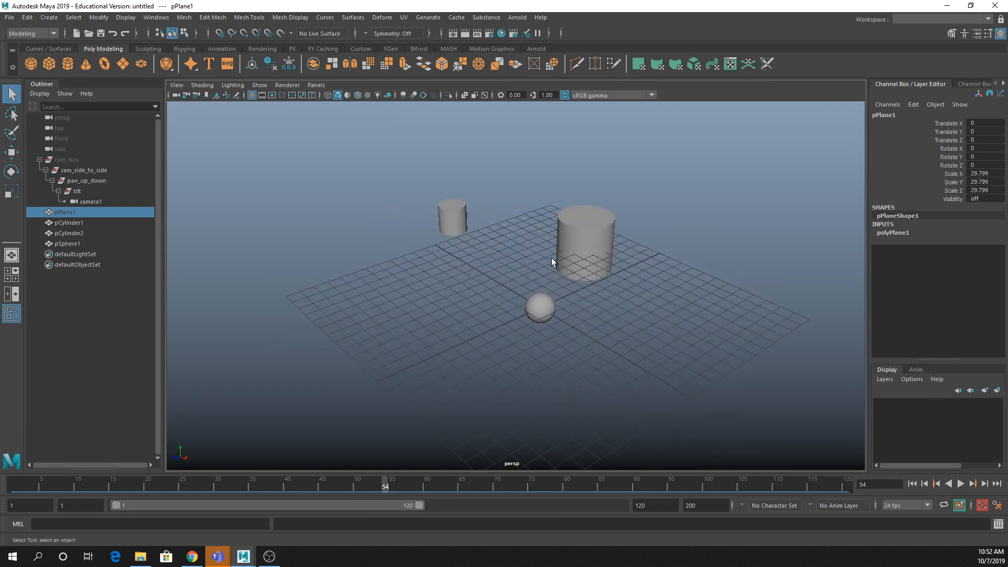
{"action": "left_click", "coordinate": [45, 35]}
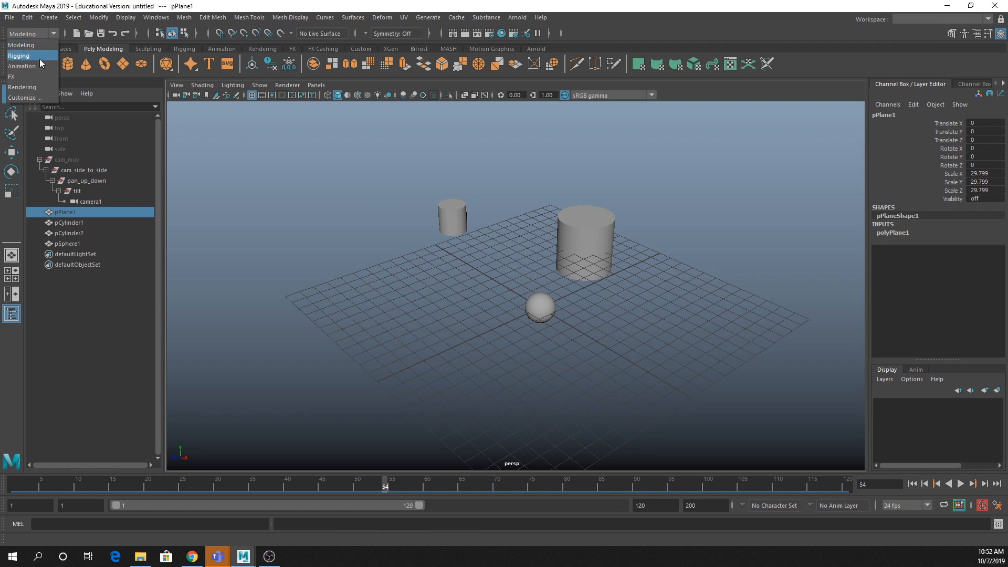
{"action": "left_click", "coordinate": [34, 57]}
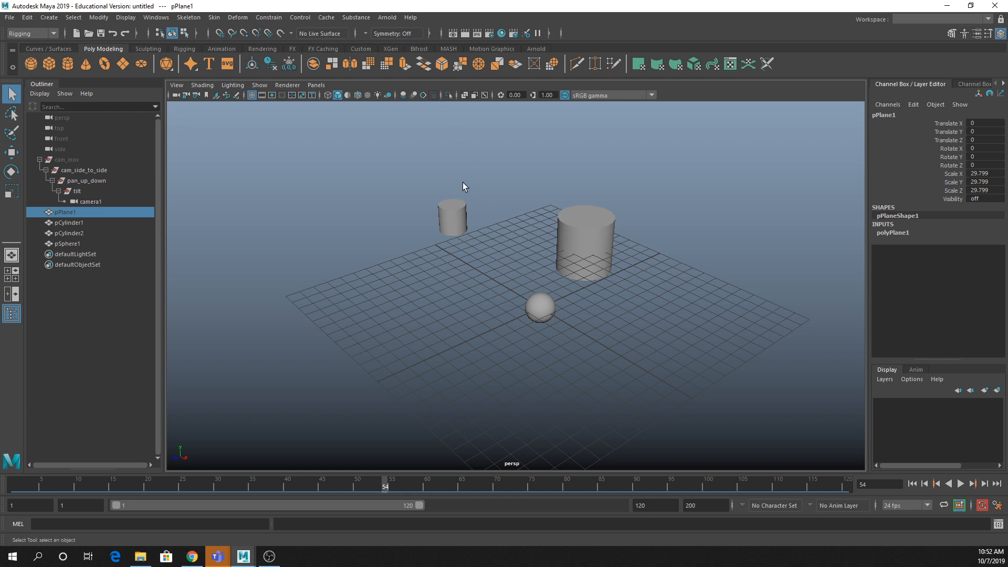
{"action": "left_click", "coordinate": [454, 218]}
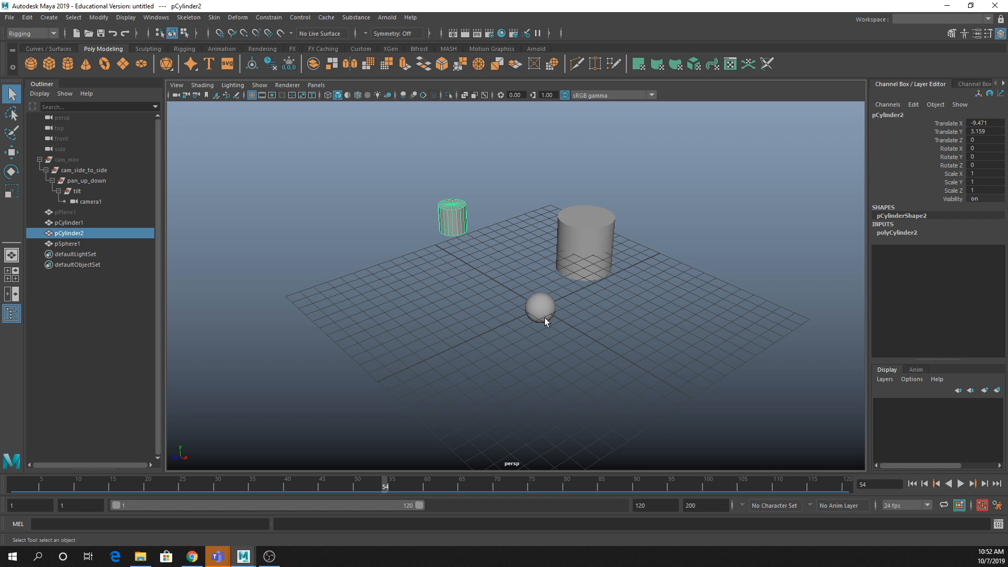
{"action": "left_click", "coordinate": [543, 304], "text": "shift"}
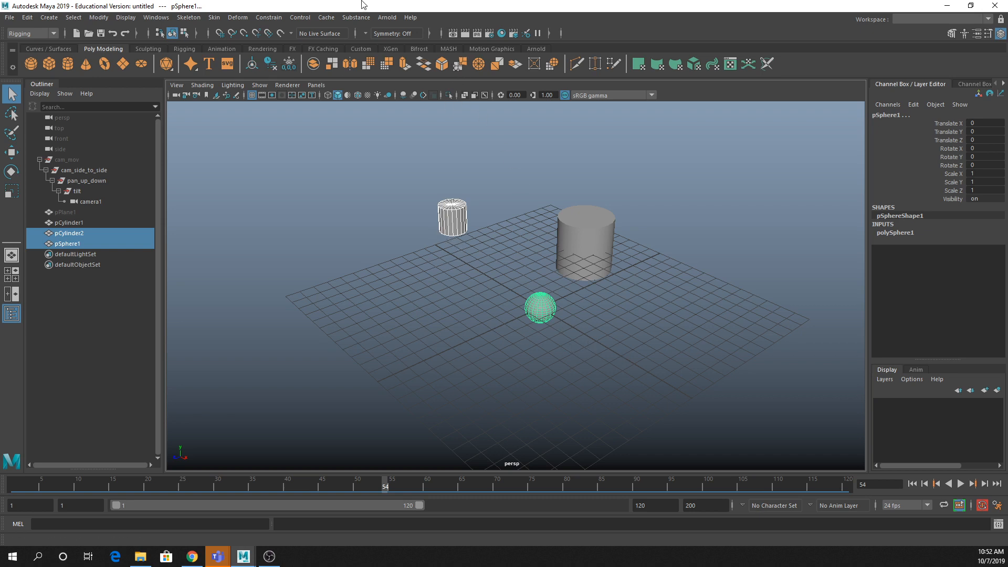
{"action": "left_click", "coordinate": [270, 17]}
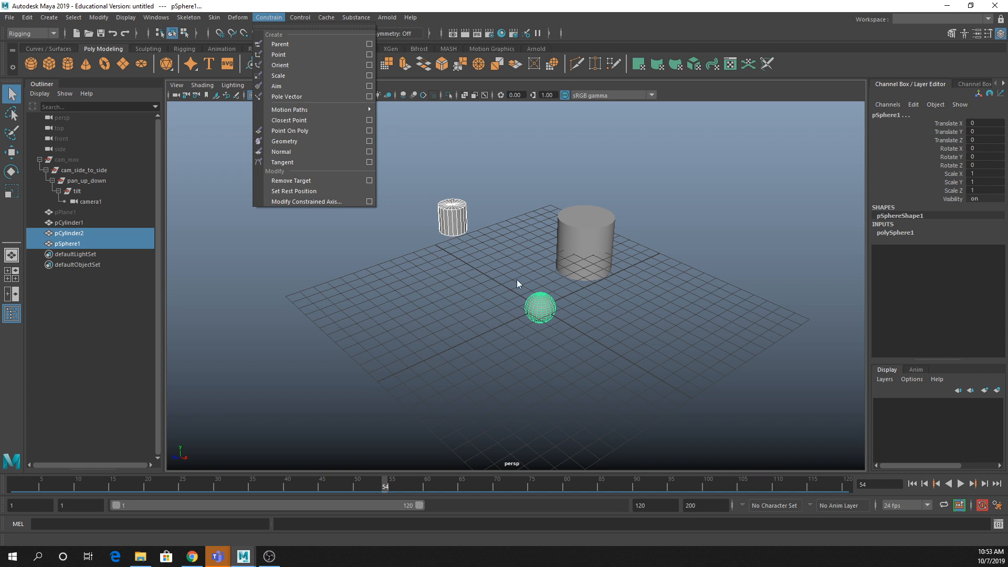
{"action": "left_click", "coordinate": [370, 64]}
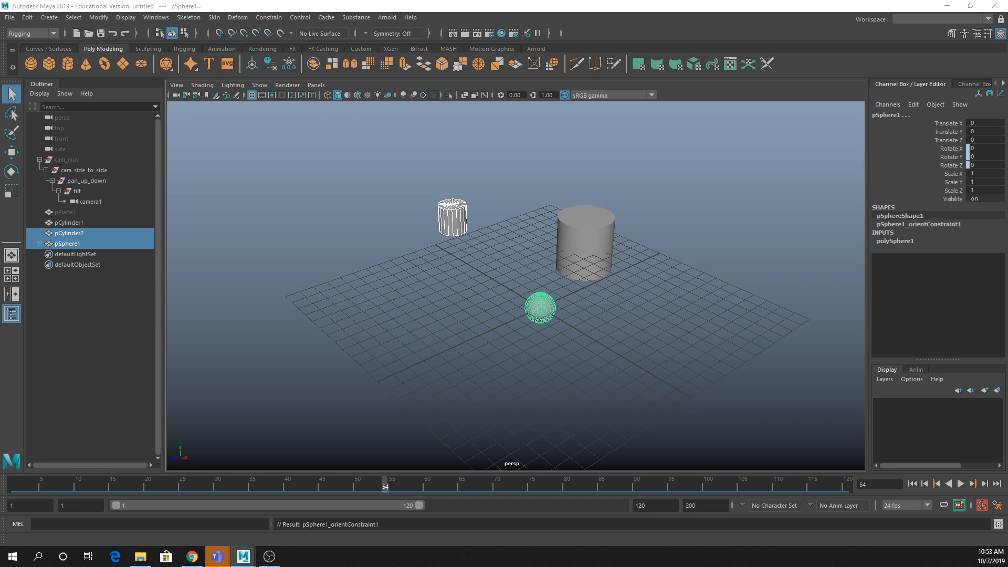
Step: Select pCylinder2, dismiss the Orient Constraint Options, and expand pSphere1 in the Outliner to inspect its constraint
{"action": "left_click", "coordinate": [450, 221]}
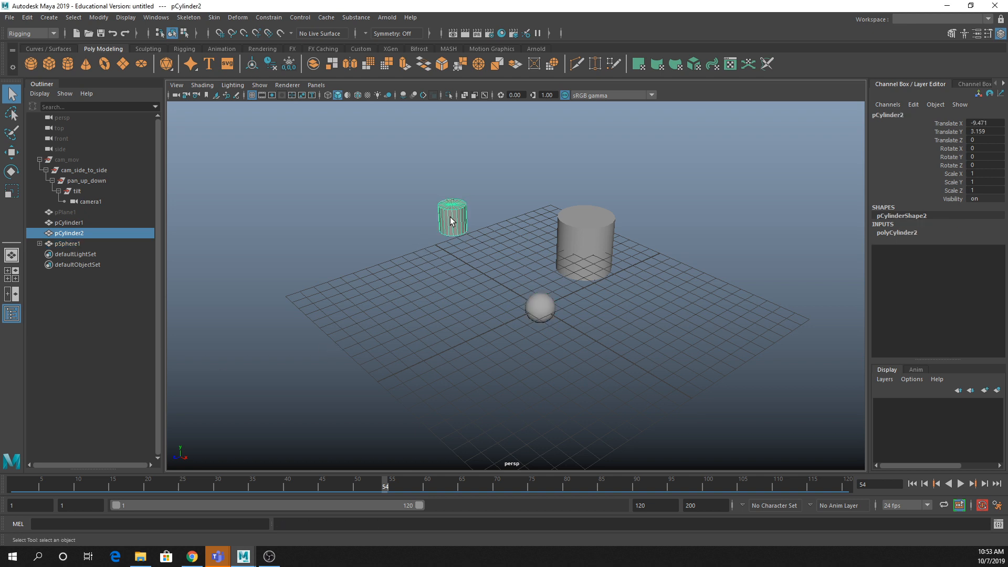
{"action": "left_click_drag", "start_coordinate": [0, 127], "coordinate": [163, 124]}
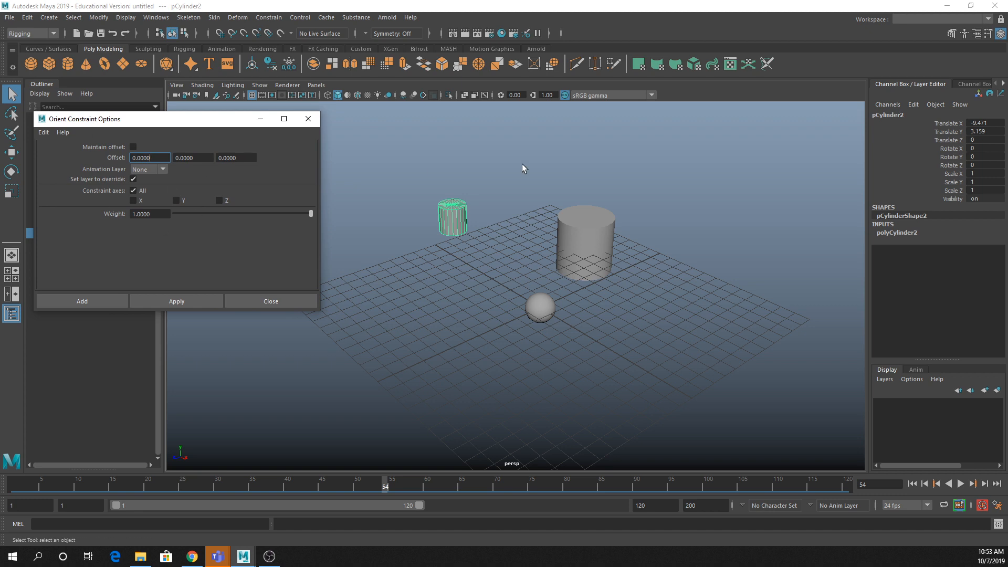
{"action": "left_click", "coordinate": [266, 121]}
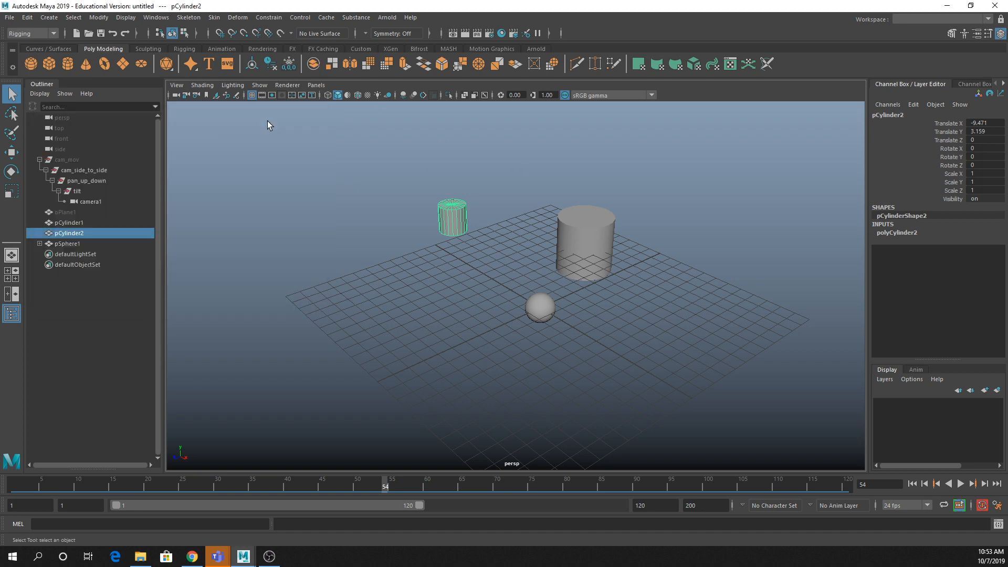
{"action": "left_click", "coordinate": [39, 243]}
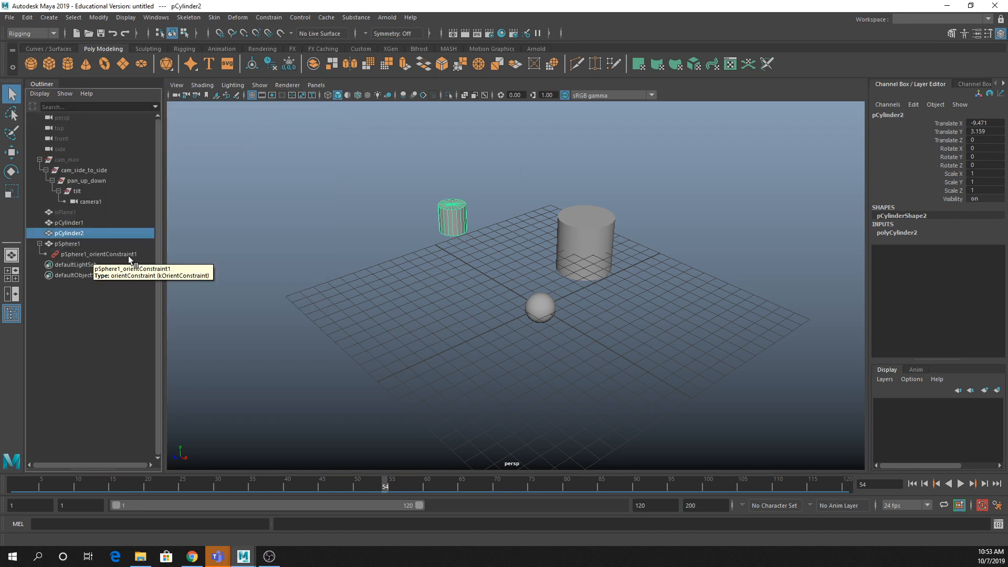
Step: Inspect pSphere1's orient constraint, try rotating pCylinder2 about -19 degrees around Z, and undo the rotation
{"action": "left_click", "coordinate": [120, 255]}
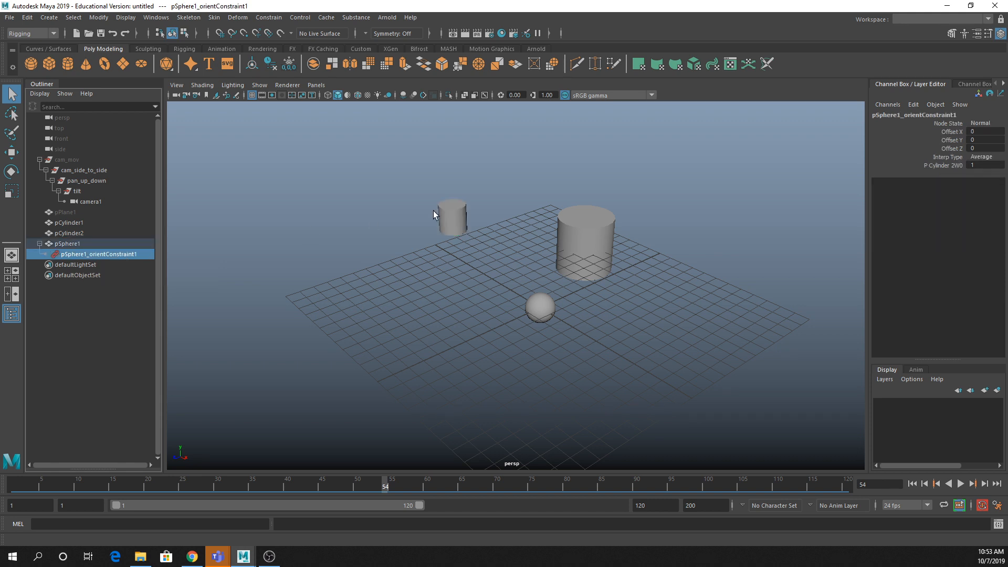
{"action": "left_click", "coordinate": [453, 214]}
{"action": "key", "text": "w"}
{"action": "key", "text": "e"}
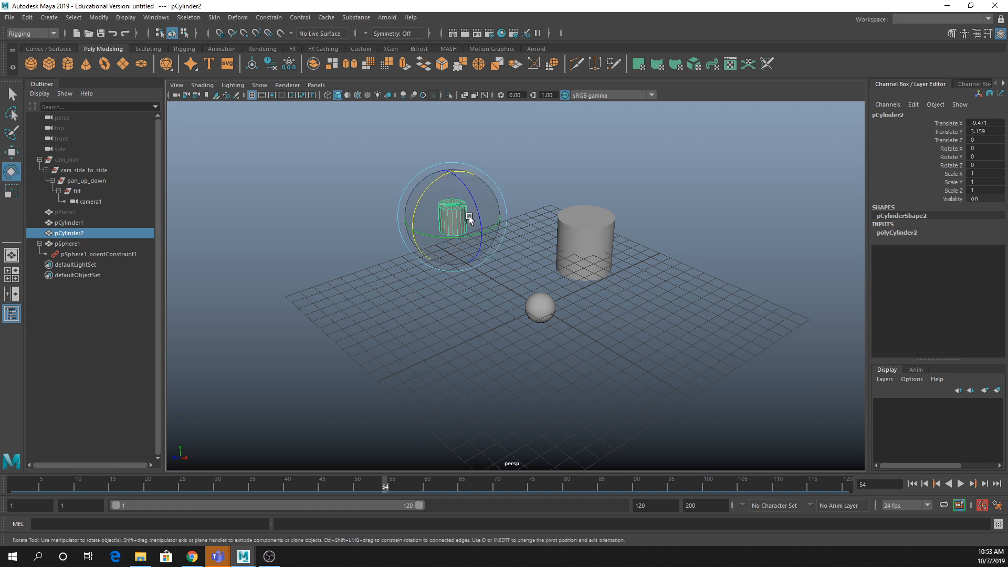
{"action": "left_click_drag", "start_coordinate": [471, 213], "coordinate": [476, 229]}
{"action": "key", "text": "ctrl+z"}
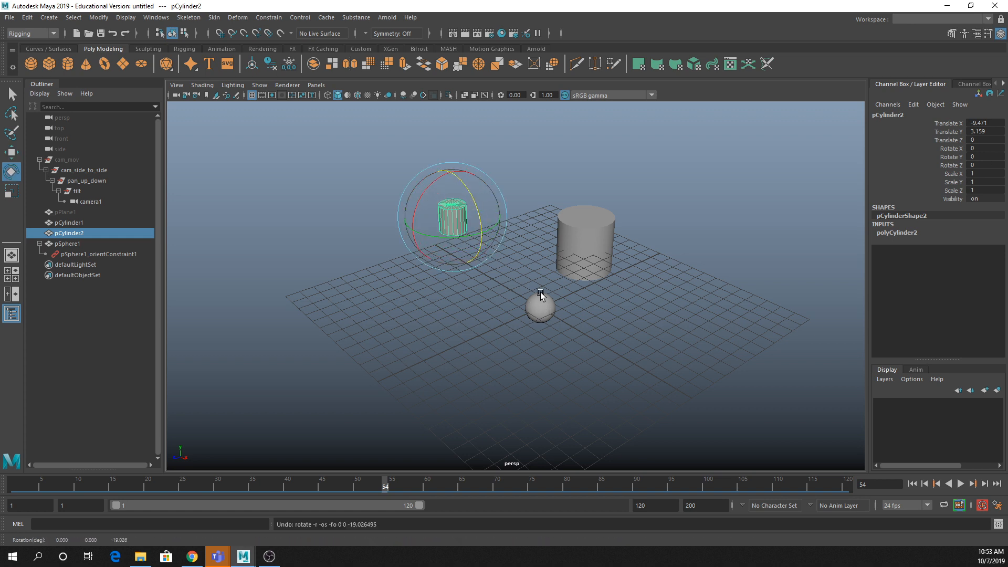
Step: Scale two opposite side vertices of pSphere1 apart into long outward spikes, and return the sphere to object mode
{"action": "left_click", "coordinate": [541, 292]}
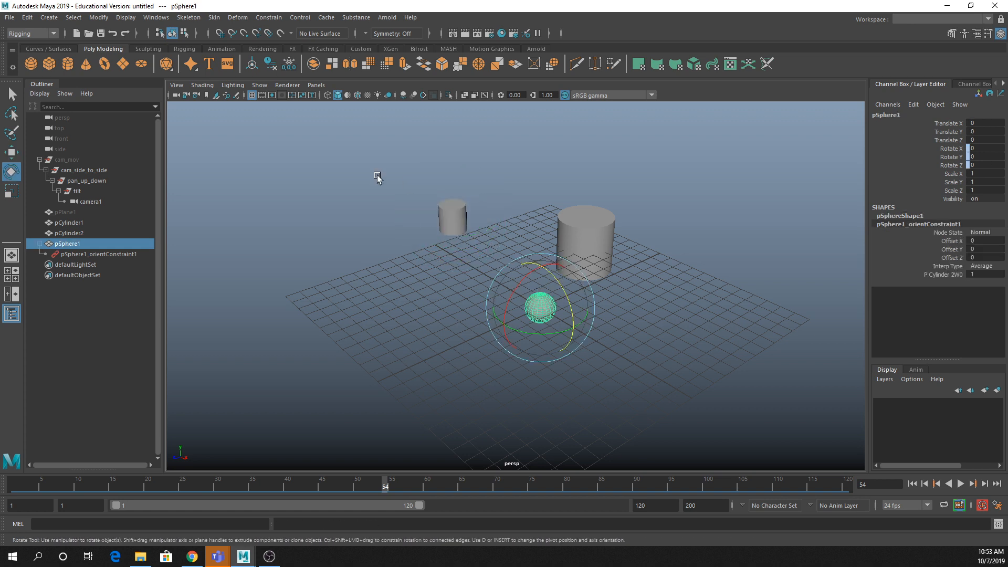
{"action": "key", "text": "q"}
{"action": "left_click_drag", "start_coordinate": [512, 298], "coordinate": [541, 295], "text": "alt"}
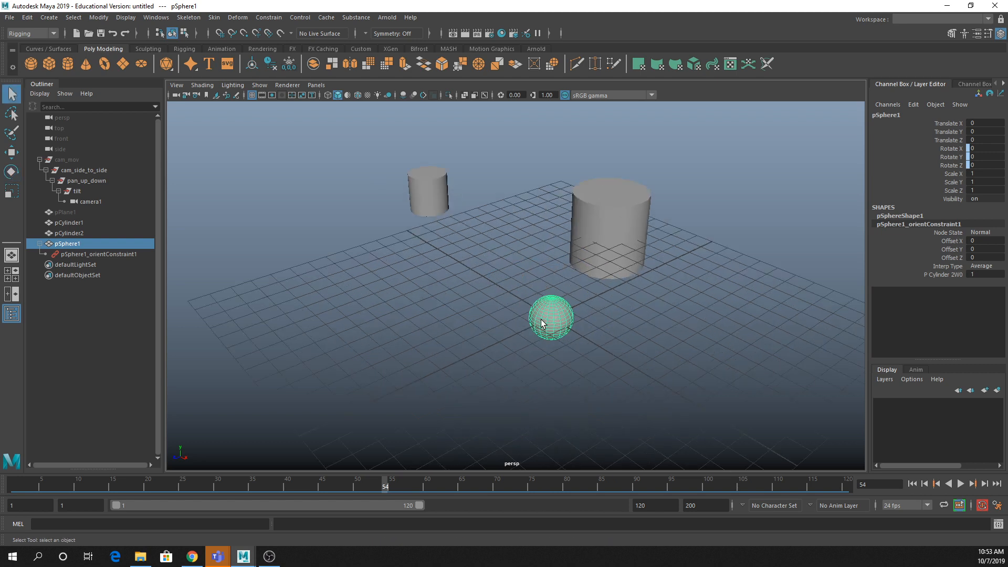
{"action": "right_click_drag", "start_coordinate": [541, 295], "coordinate": [504, 257]}
{"action": "left_click", "coordinate": [552, 310]}
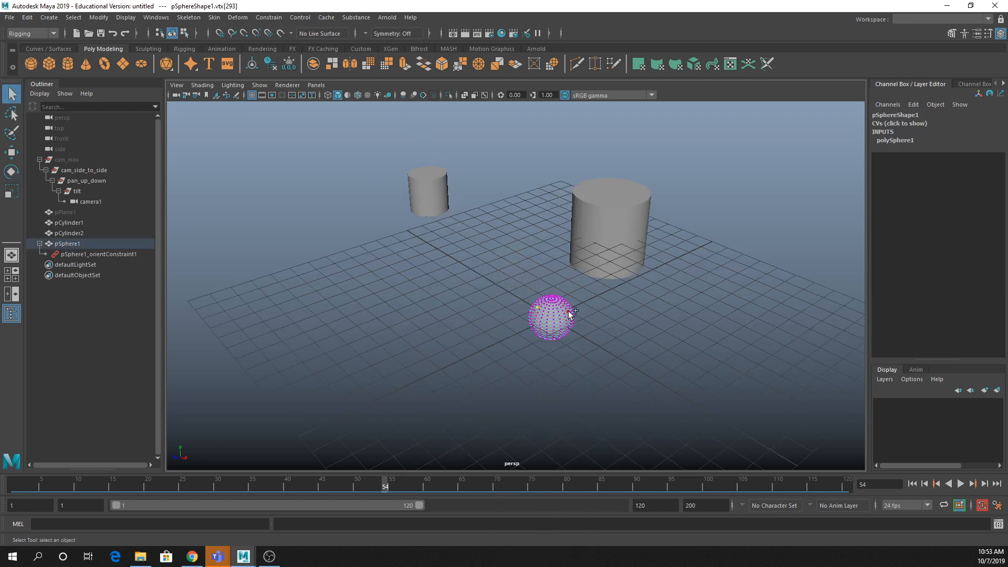
{"action": "key", "text": "r"}
{"action": "left_click_drag", "start_coordinate": [570, 314], "coordinate": [616, 309]}
{"action": "key", "text": "q"}
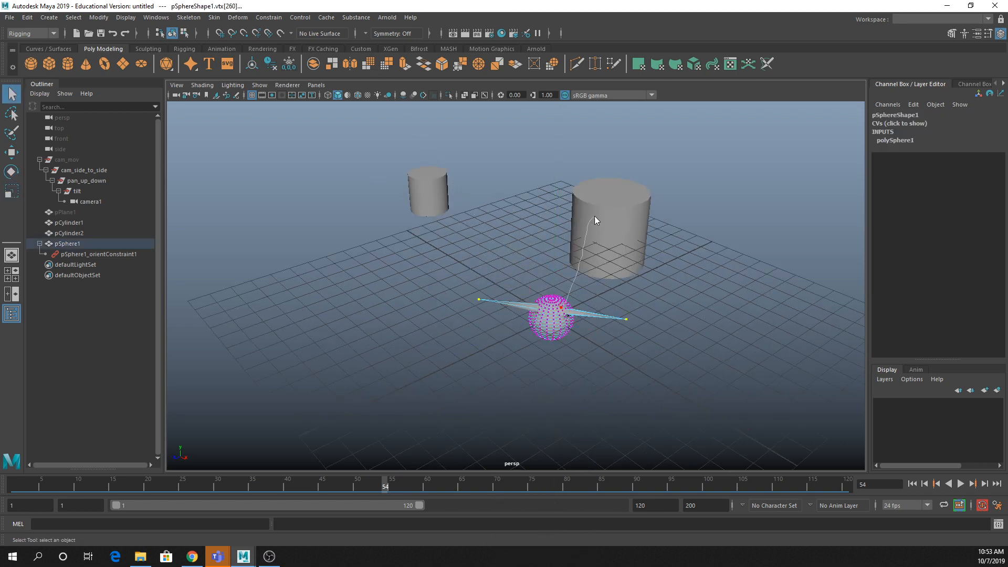
{"action": "right_click_drag", "start_coordinate": [558, 300], "coordinate": [574, 259]}
Step: Try rotating pCylinder2 about 18 degrees around Z and moving it freely, undoing each change
{"action": "left_click", "coordinate": [434, 209]}
{"action": "key", "text": "e"}
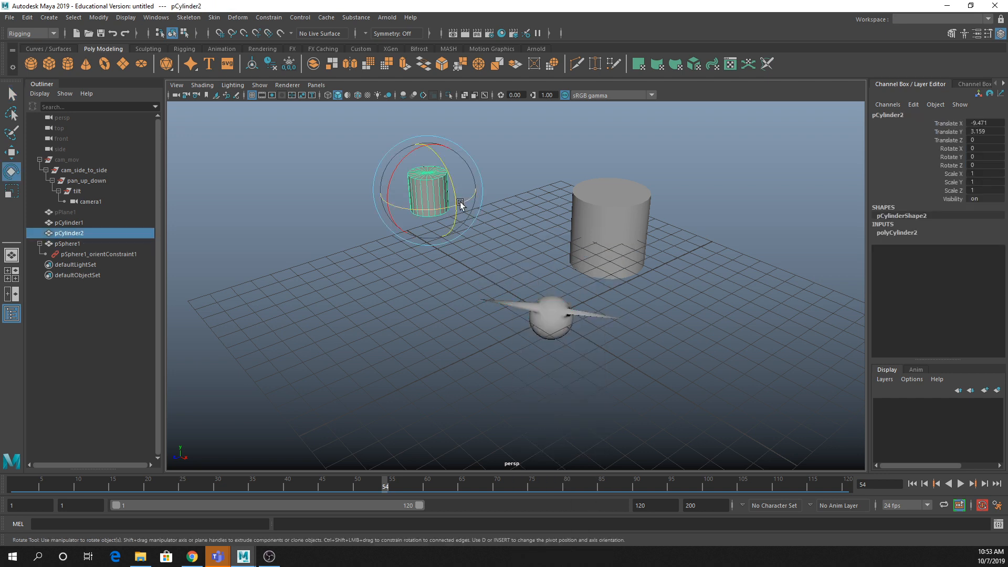
{"action": "mouse_move", "coordinate": [459, 205]}
{"action": "left_mouse_down"}
{"action": "mouse_move", "coordinate": [441, 169]}
{"action": "mouse_move", "coordinate": [465, 218]}
{"action": "mouse_move", "coordinate": [424, 147]}
{"action": "mouse_move", "coordinate": [431, 178]}
{"action": "mouse_move", "coordinate": [450, 196]}
{"action": "left_mouse_up"}
{"action": "key", "text": "ctrl+z"}
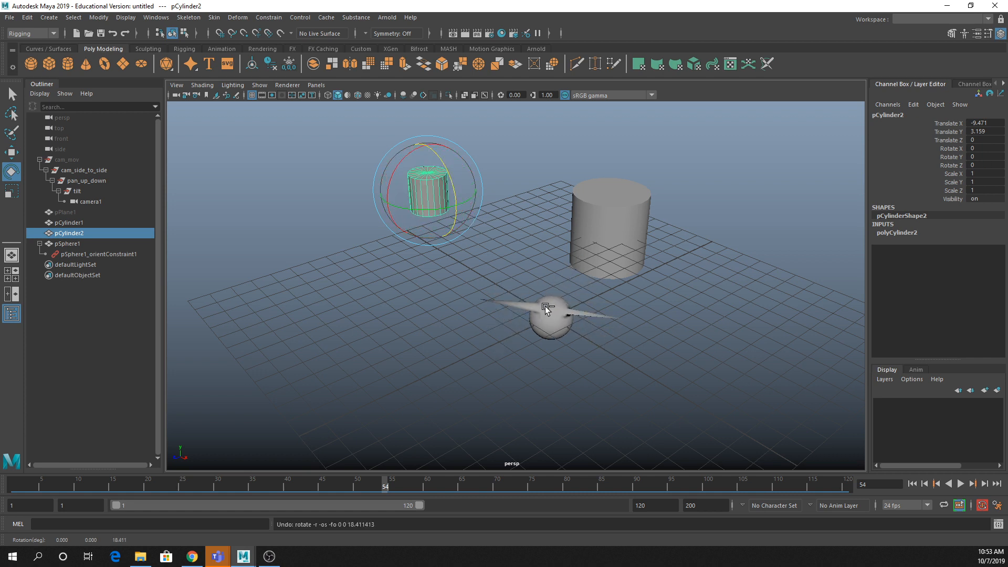
{"action": "key", "text": "w"}
{"action": "left_click_drag", "start_coordinate": [442, 193], "coordinate": [382, 219]}
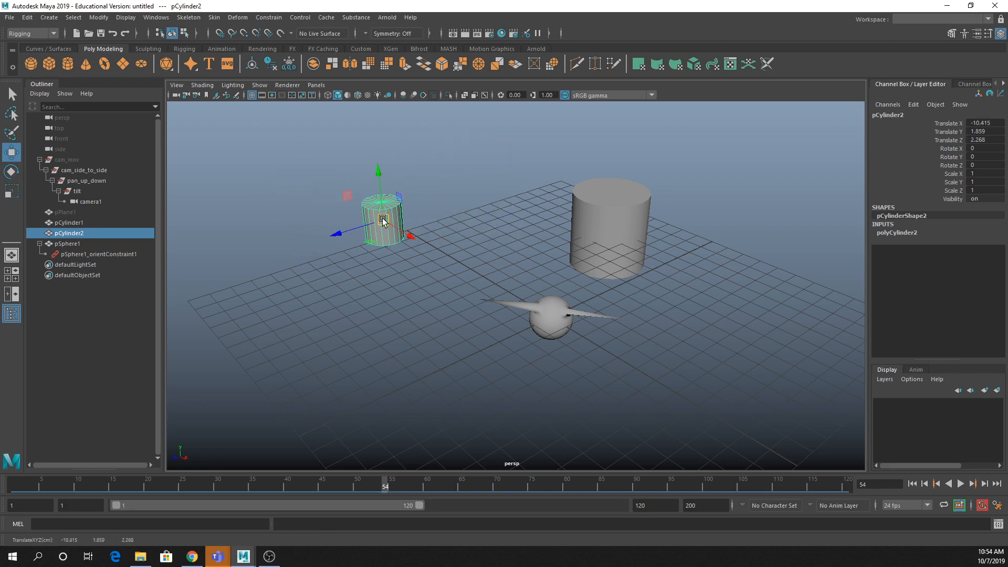
{"action": "key", "text": "ctrl+z"}
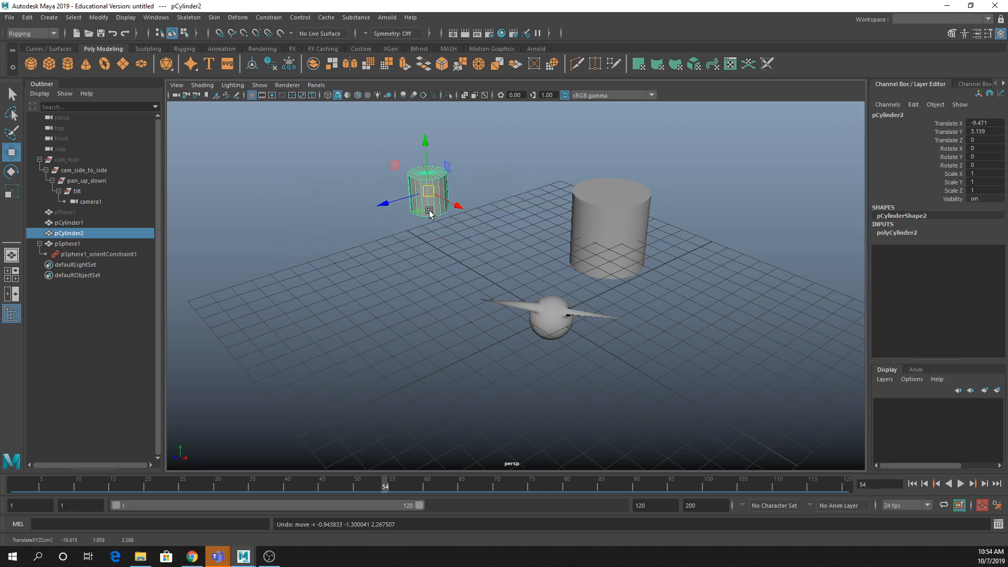
Step: Rotate pCylinder2 to about 64 degrees around Z, and try rotating the constrained pSphere1 directly, undoing the sphere's rotation
{"action": "key", "text": "e"}
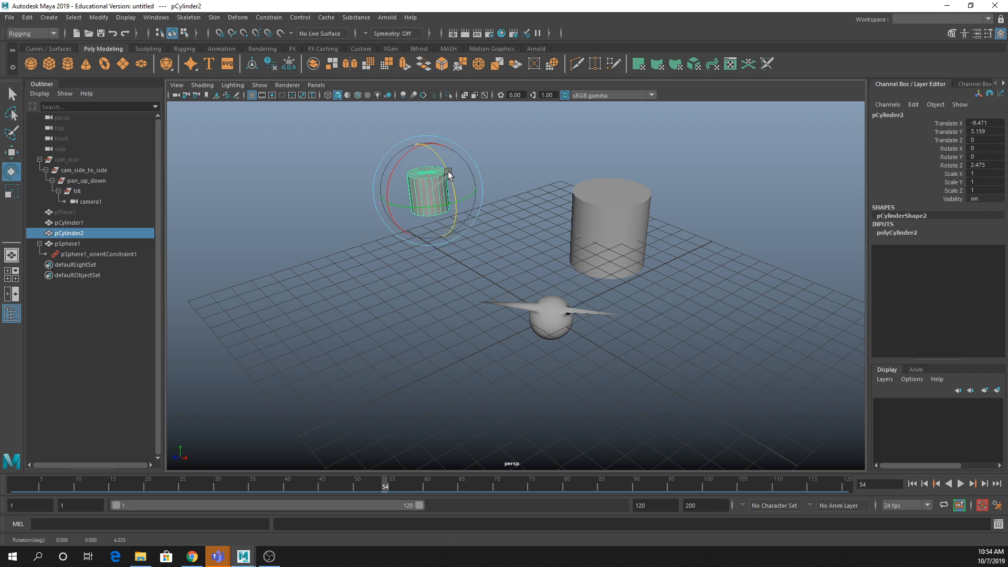
{"action": "left_click_drag", "start_coordinate": [450, 178], "coordinate": [435, 146]}
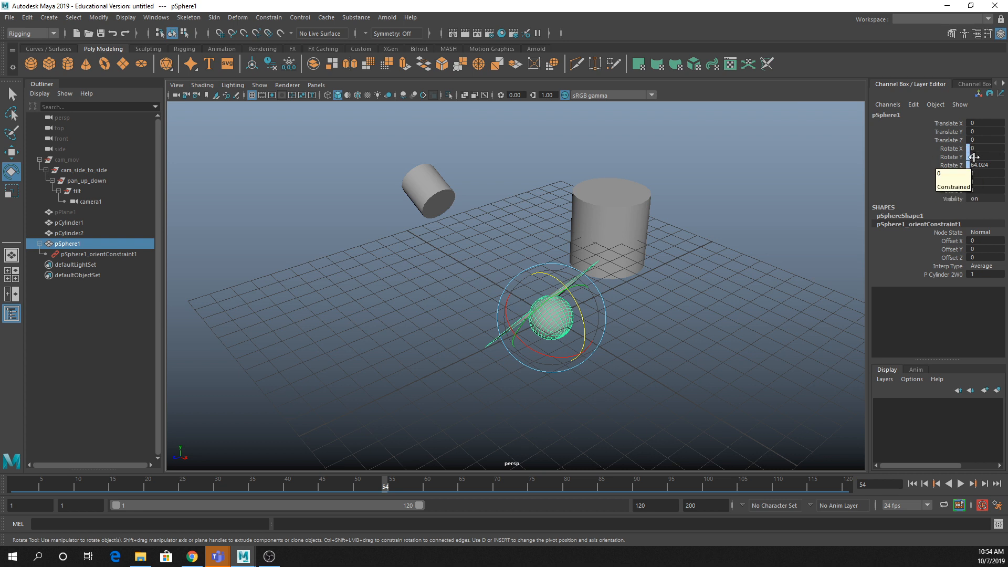
{"action": "left_click_drag", "start_coordinate": [576, 311], "coordinate": [873, 293]}
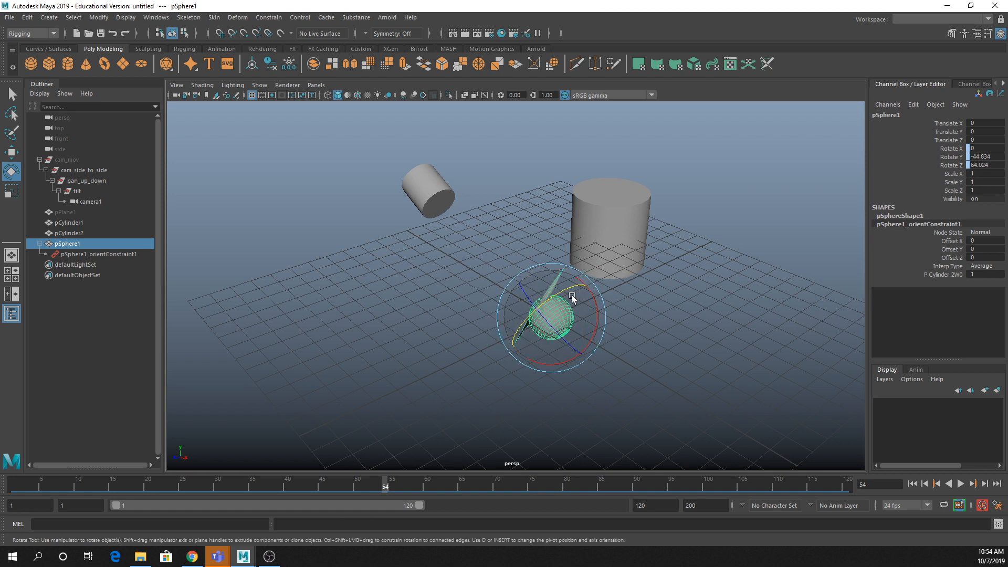
{"action": "left_click_drag", "start_coordinate": [532, 312], "coordinate": [662, 280]}
{"action": "key", "text": "ctrl+z"}
{"action": "key", "text": "ctrl+z"}
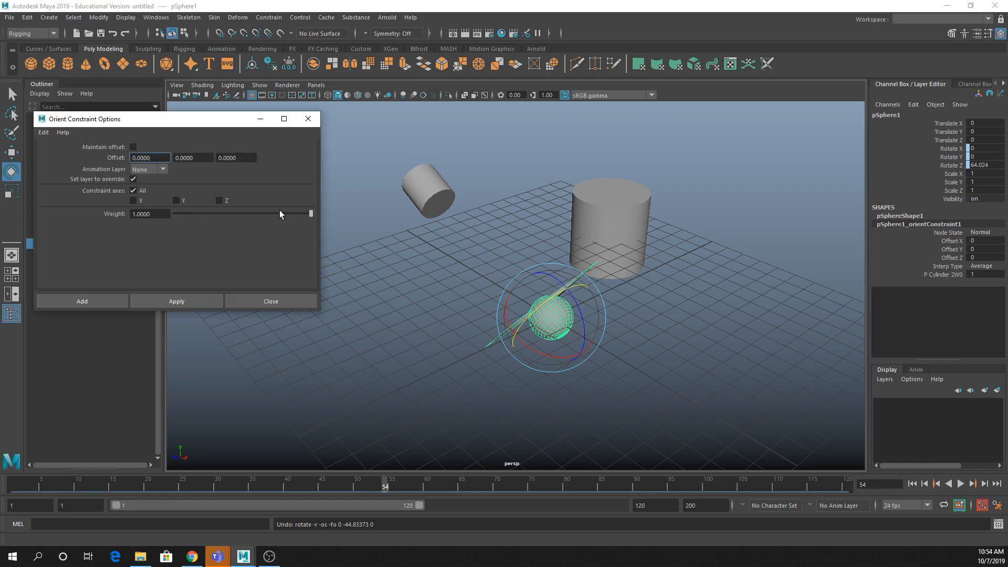
Step: Dismiss the Orient Constraint Options and delete pSphere1's orient constraint in the Outliner
{"action": "left_click", "coordinate": [267, 120]}
{"action": "left_click", "coordinate": [529, 246]}
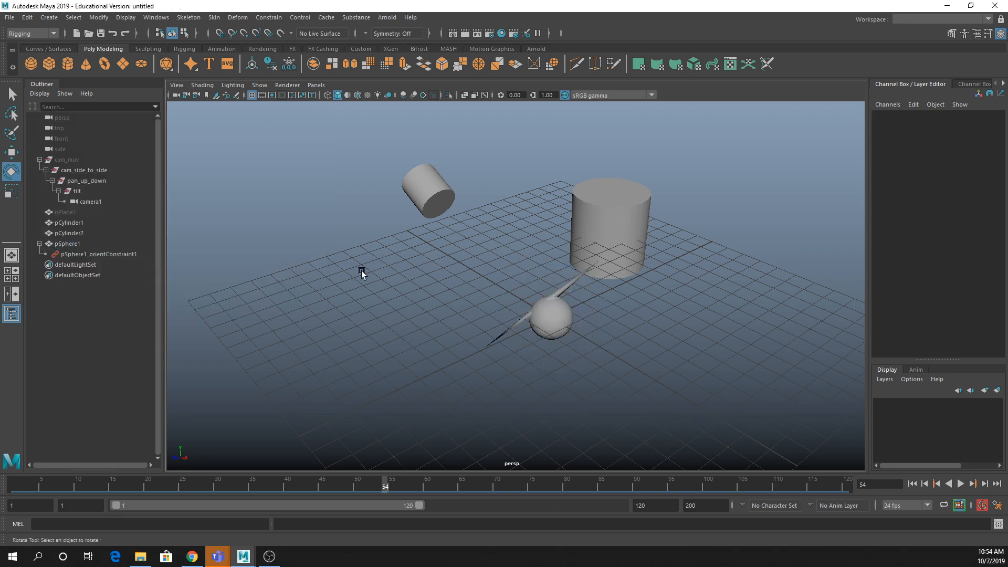
{"action": "left_click", "coordinate": [117, 253]}
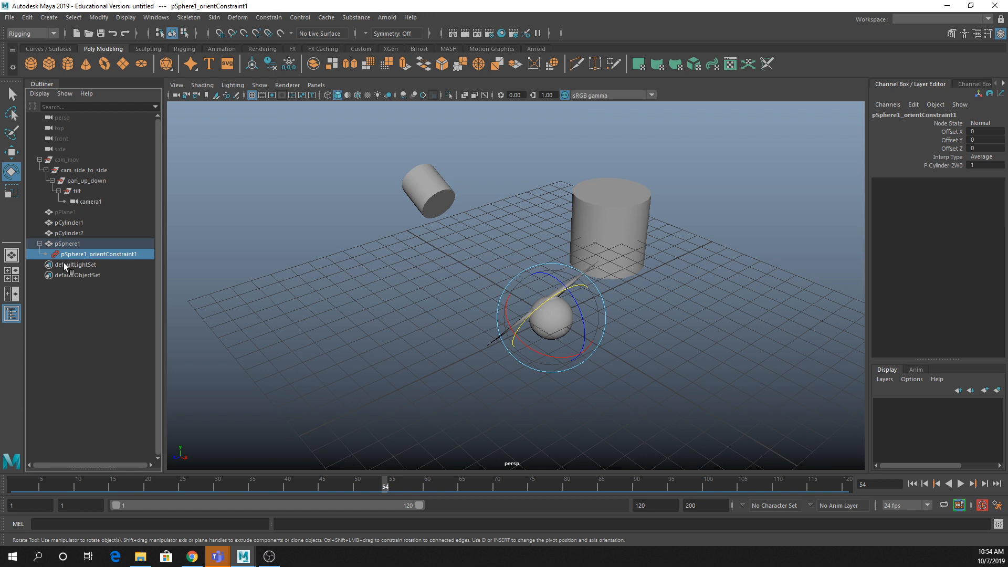
{"action": "key", "text": "Delete"}
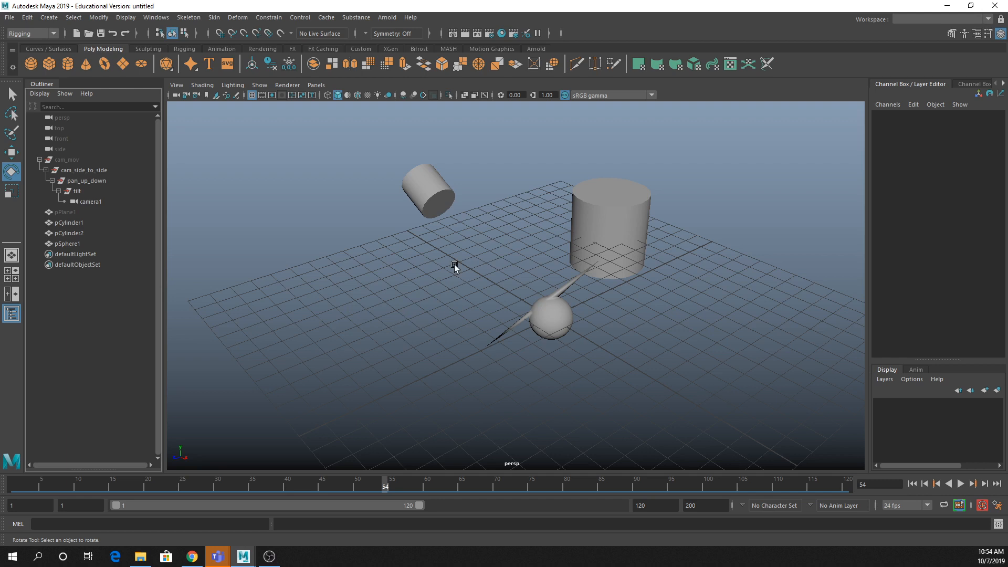
Step: Set Rotate Z to 0 on both pCylinder2 and pSphere1, and clear the selection
{"action": "left_click_drag", "start_coordinate": [406, 146], "coordinate": [538, 296]}
{"action": "left_click", "coordinate": [550, 347], "text": "shift"}
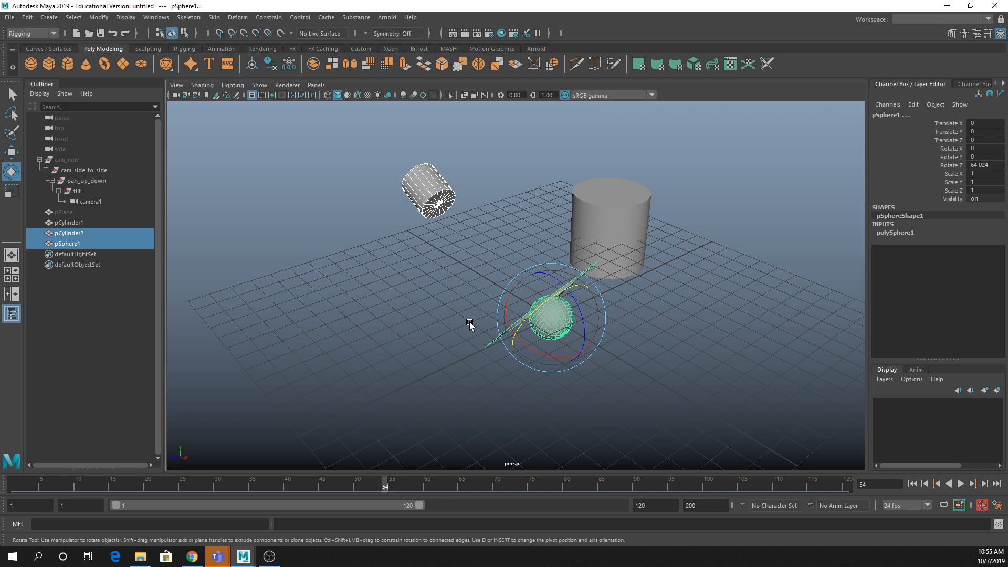
{"action": "left_click", "coordinate": [985, 165]}
{"action": "type", "text": "0"}
{"action": "key", "text": "Return"}
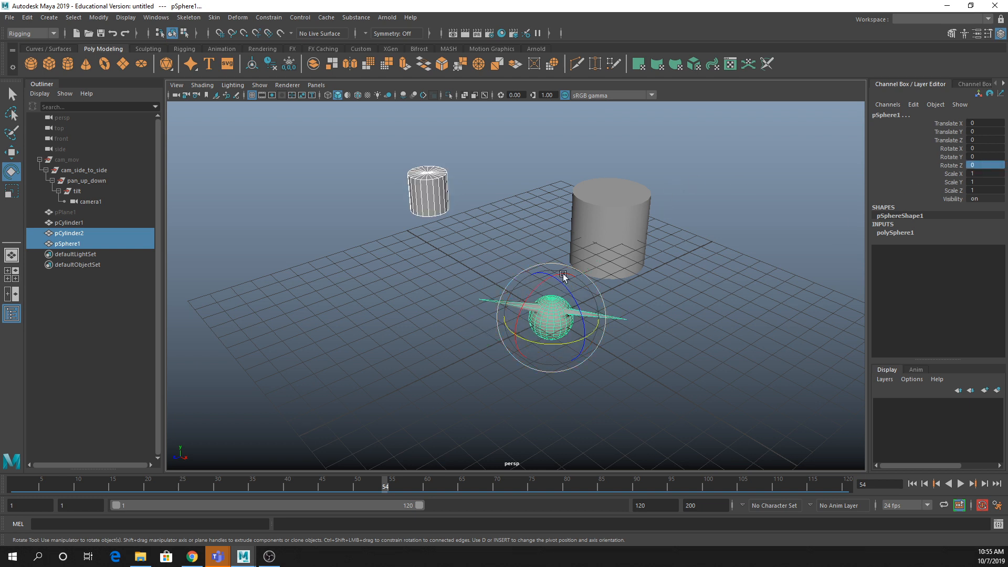
{"action": "left_click", "coordinate": [500, 256]}
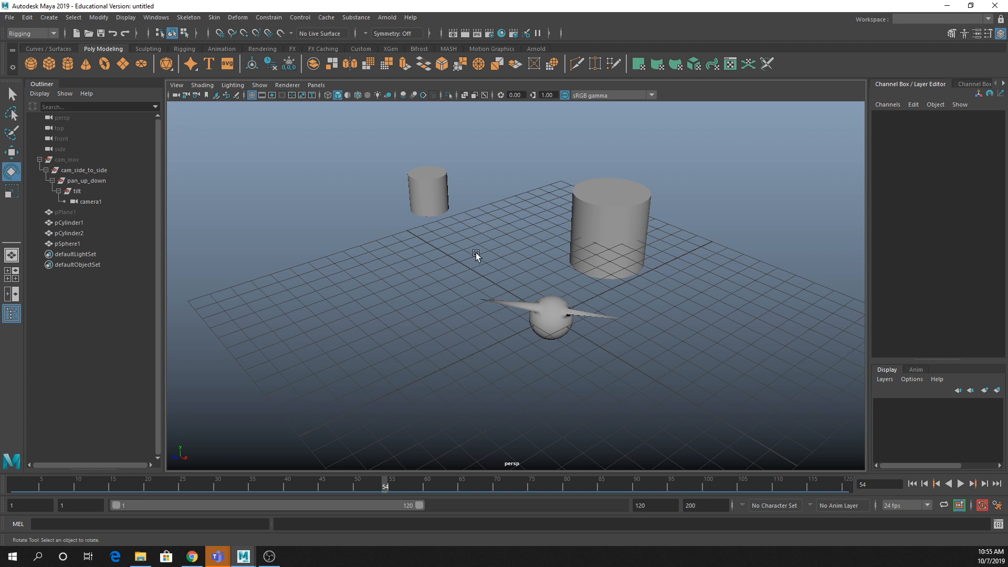
Step: Rotate pCylinder2 to about 75.6 degrees around Z and deselect it
{"action": "left_click", "coordinate": [437, 185]}
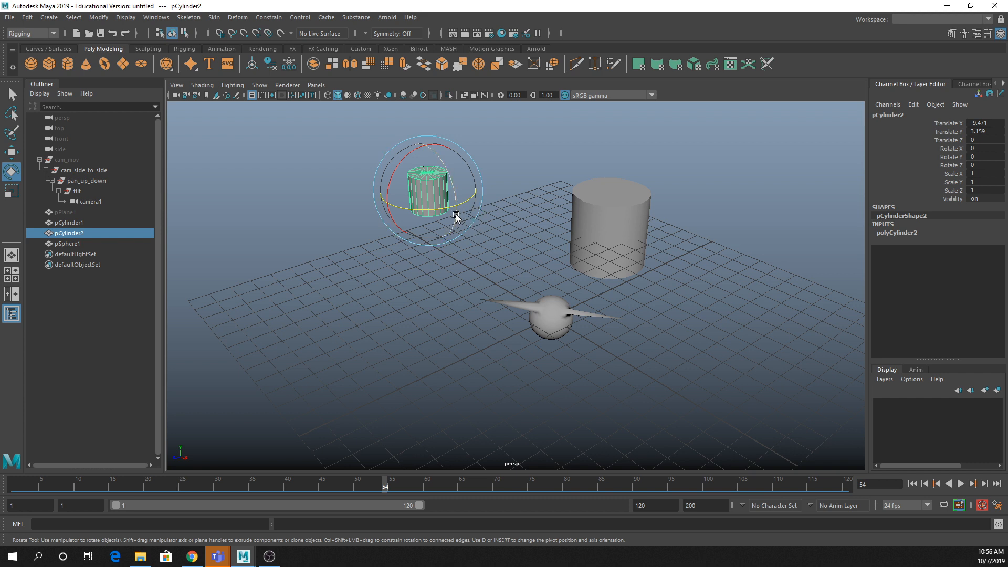
{"action": "left_click_drag", "start_coordinate": [451, 179], "coordinate": [409, 107]}
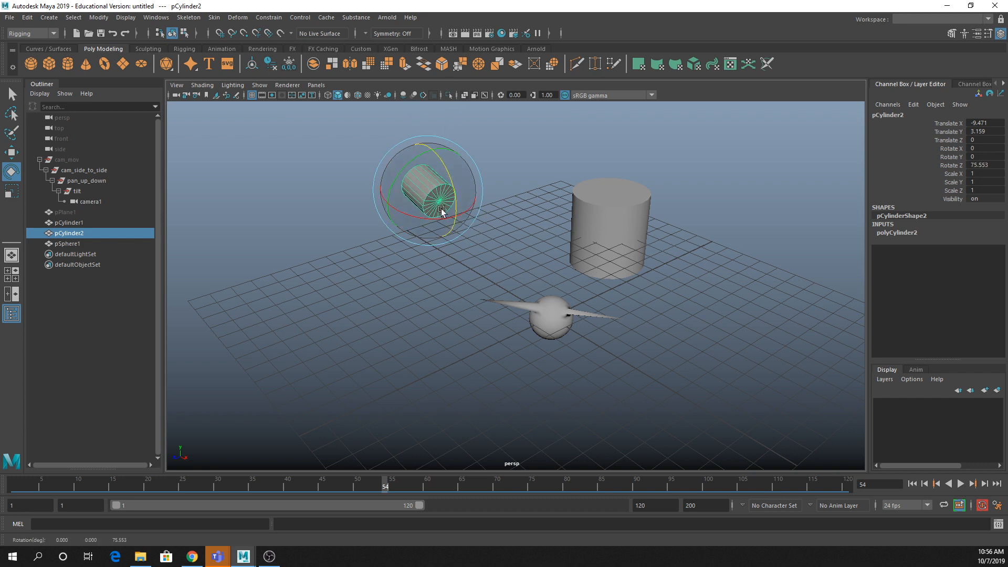
{"action": "left_click", "coordinate": [432, 322]}
{"action": "left_click_drag", "start_coordinate": [351, 345], "coordinate": [380, 347], "text": "alt"}
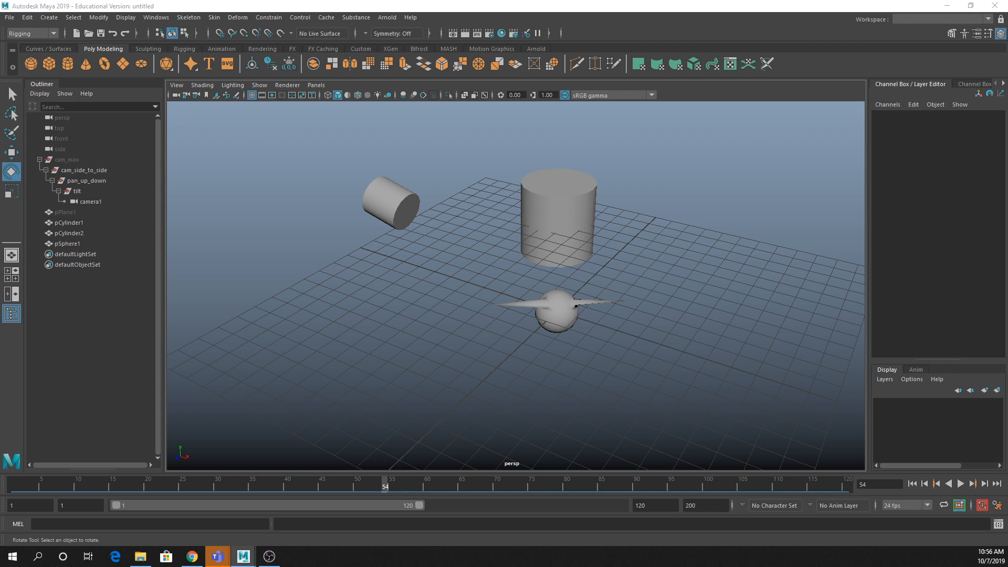
Step: Orient-constrain pSphere1 to pCylinder2 with Maintain offset off, all axes and weight 1, and undo the constraint
{"action": "left_click_drag", "start_coordinate": [101, 128], "coordinate": [625, 49]}
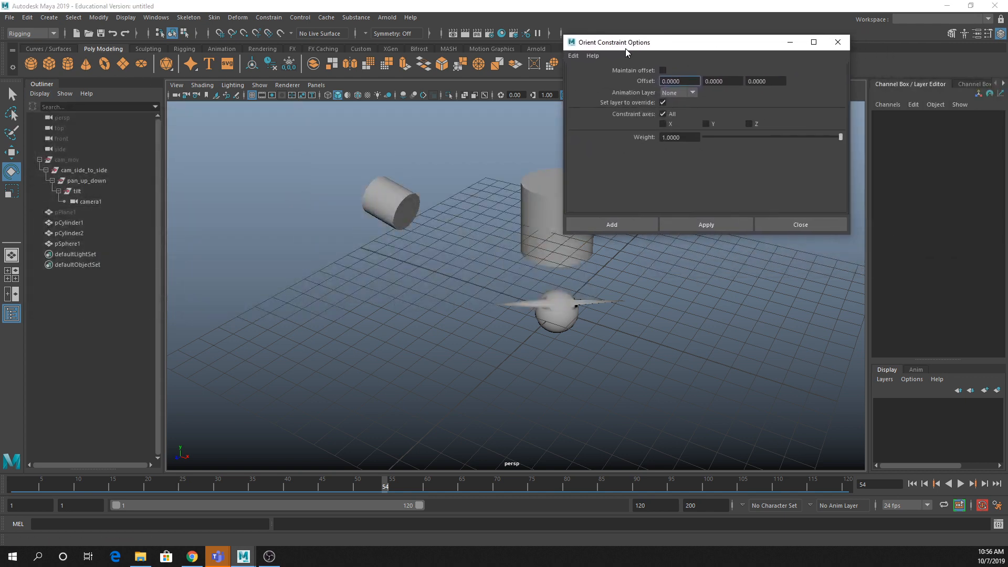
{"action": "left_click", "coordinate": [381, 189]}
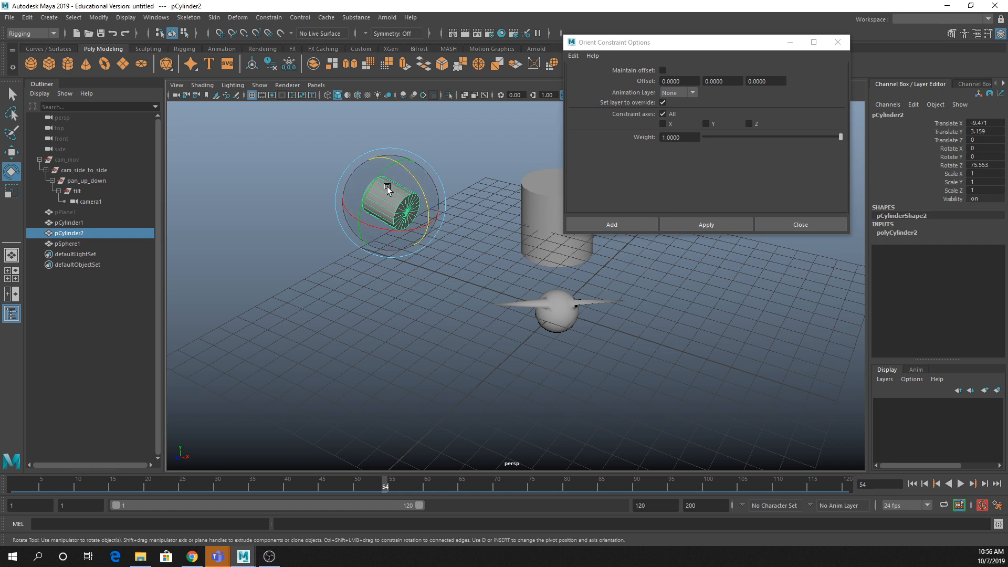
{"action": "key", "text": "w"}
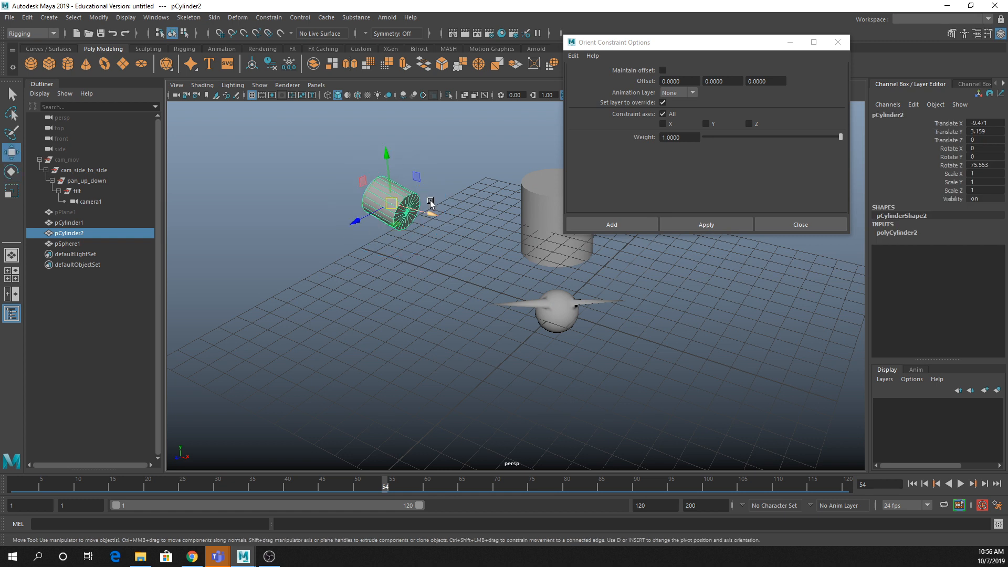
{"action": "left_click", "coordinate": [571, 314], "text": "shift"}
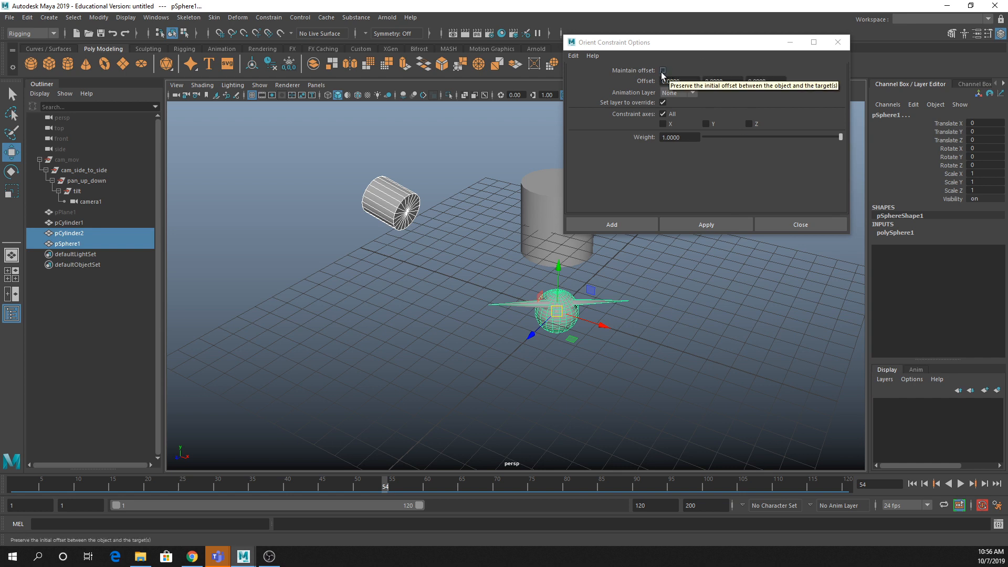
{"action": "left_click", "coordinate": [695, 224]}
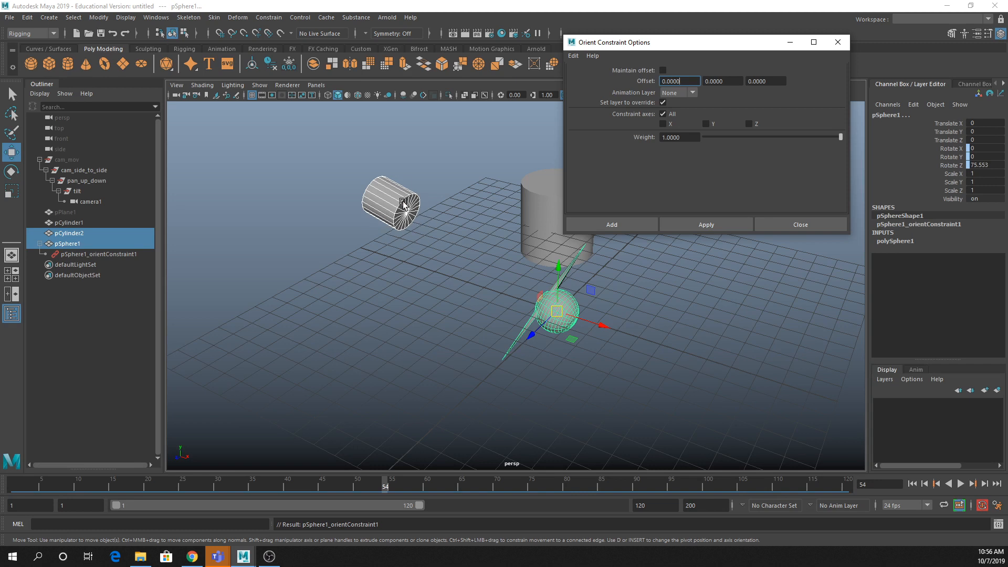
{"action": "key", "text": "ctrl+z"}
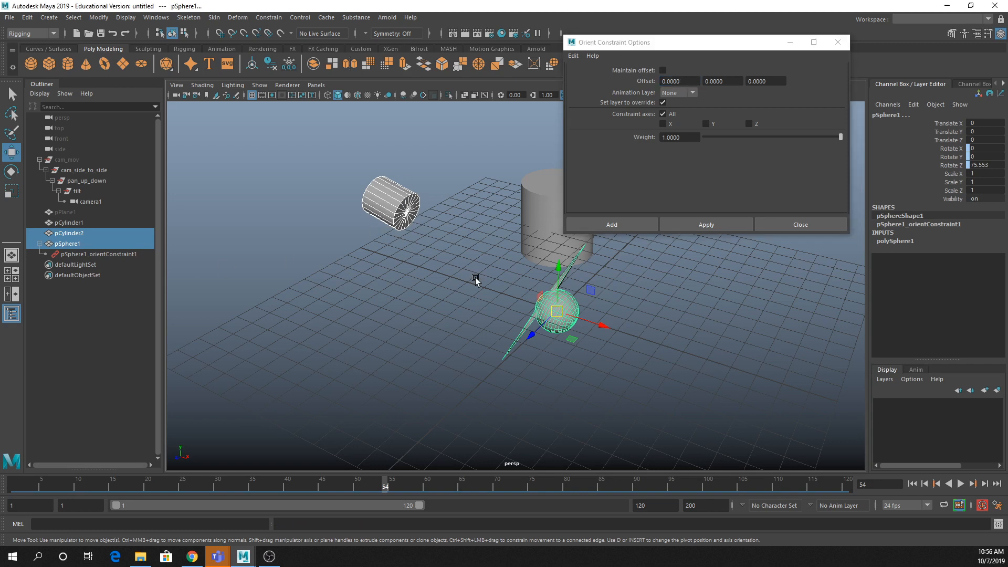
Step: Orient-constrain pSphere1 to pCylinder2 with Maintain offset on, all axes and weight 1
{"action": "left_click", "coordinate": [663, 70]}
{"action": "left_click", "coordinate": [721, 223]}
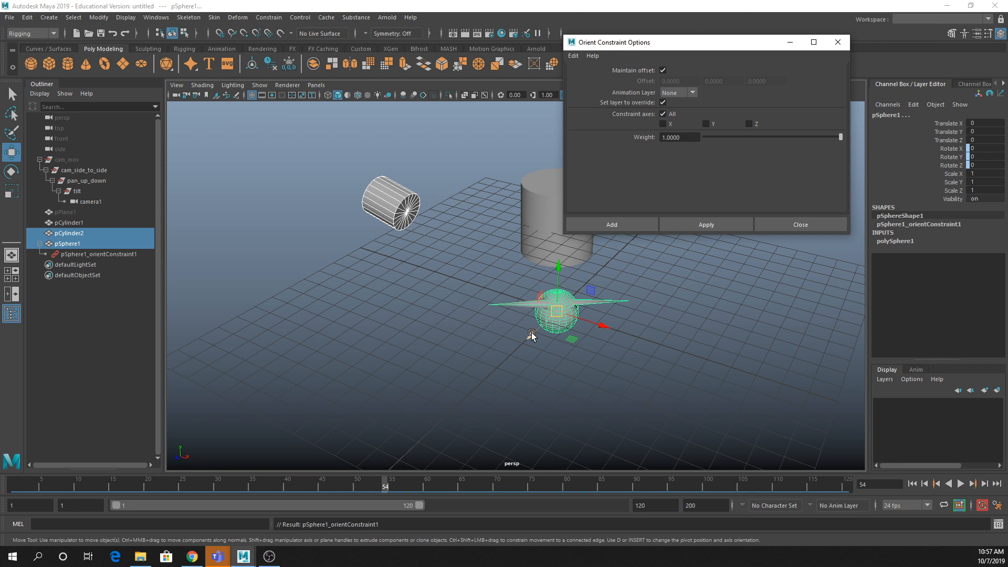
Step: Try rotating pCylinder2 around Z to test the offset constraint, undo the rotation, and close the Orient Constraint Options
{"action": "left_click", "coordinate": [406, 215]}
{"action": "key", "text": "e"}
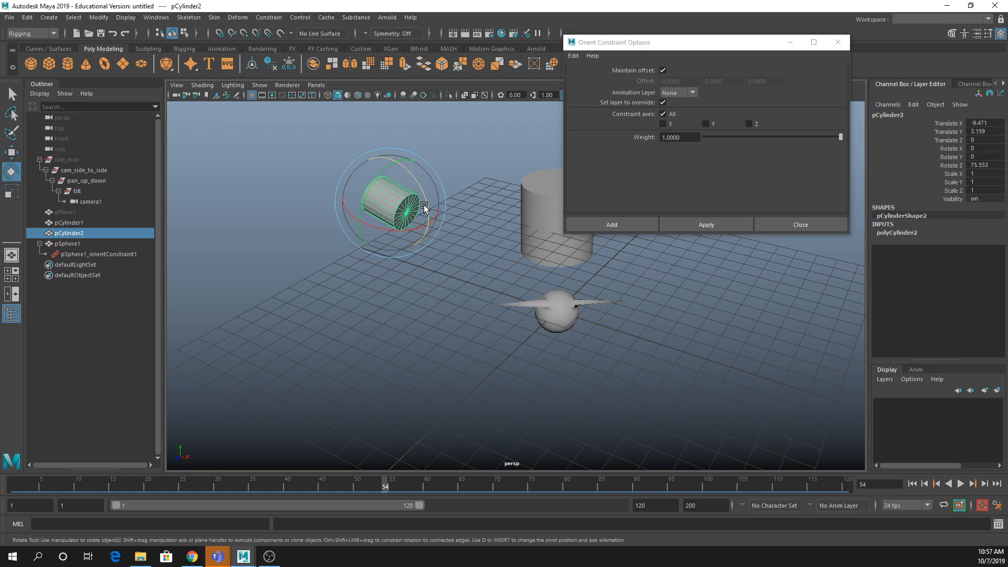
{"action": "mouse_move", "coordinate": [423, 209]}
{"action": "left_mouse_down"}
{"action": "mouse_move", "coordinate": [387, 157]}
{"action": "mouse_move", "coordinate": [420, 211]}
{"action": "mouse_move", "coordinate": [411, 215]}
{"action": "left_mouse_up"}
{"action": "key", "text": "ctrl+z"}
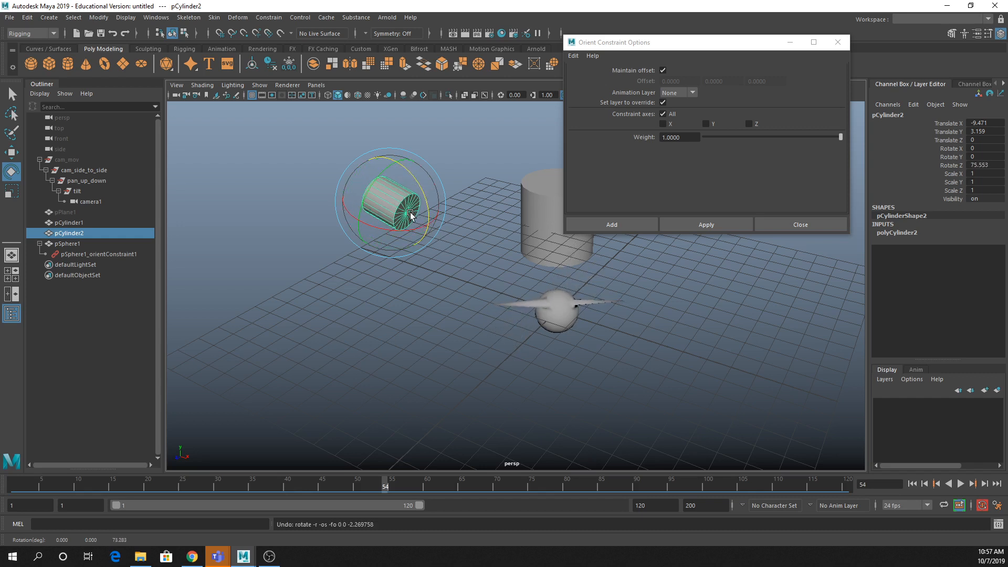
{"action": "left_click", "coordinate": [480, 272]}
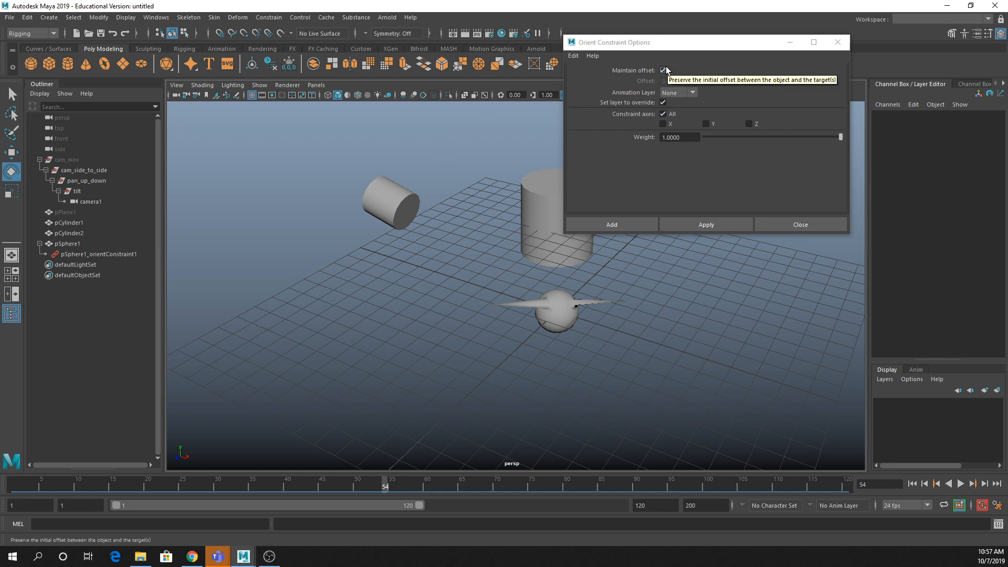
{"action": "left_click", "coordinate": [790, 225]}
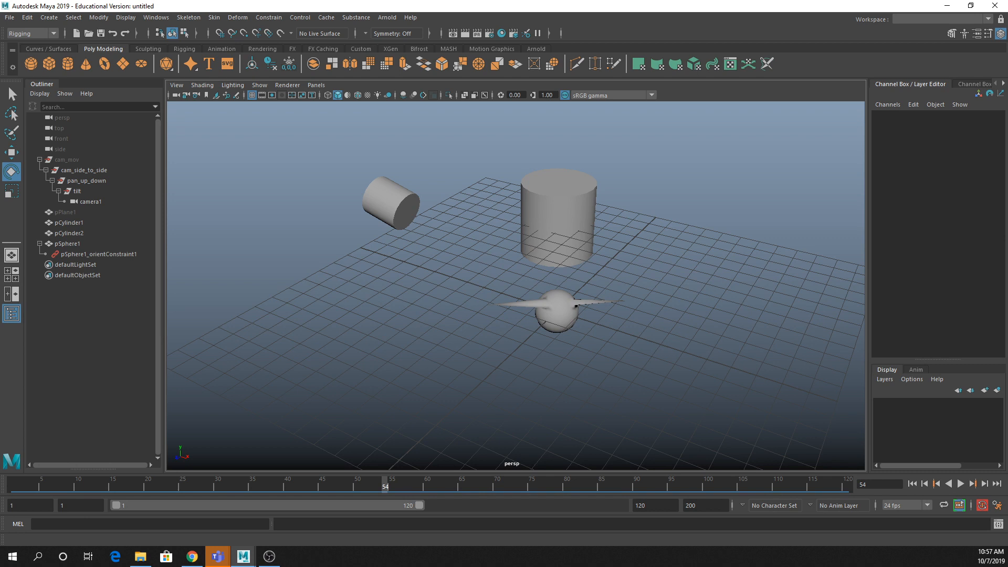
Step: Delete the orient constraint under pSphere1 and set Rotate Z of pCylinder2 and pSphere1 to 0
{"action": "left_click", "coordinate": [134, 253]}
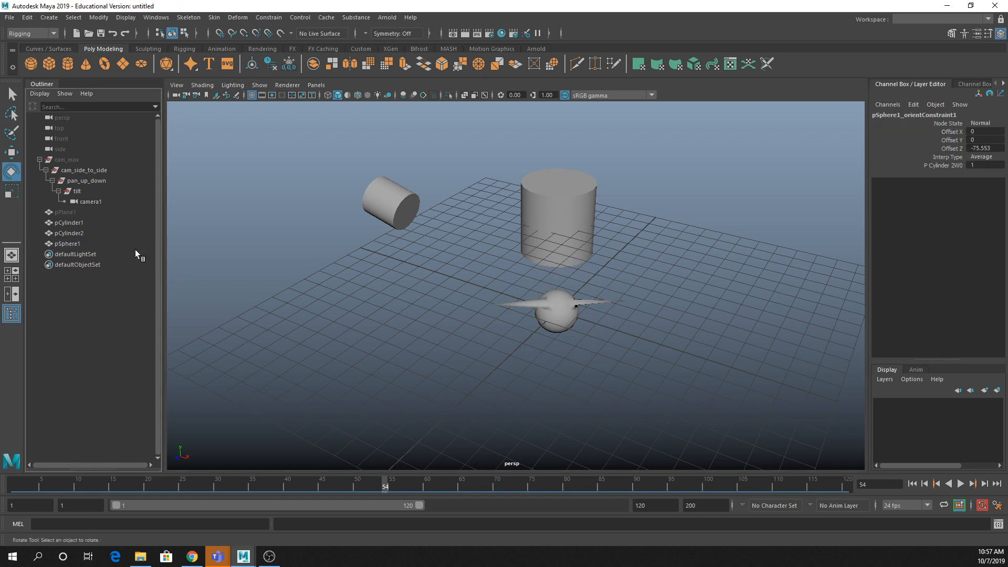
{"action": "key", "text": "Delete"}
{"action": "left_click", "coordinate": [81, 241]}
{"action": "left_click", "coordinate": [383, 202], "text": "shift"}
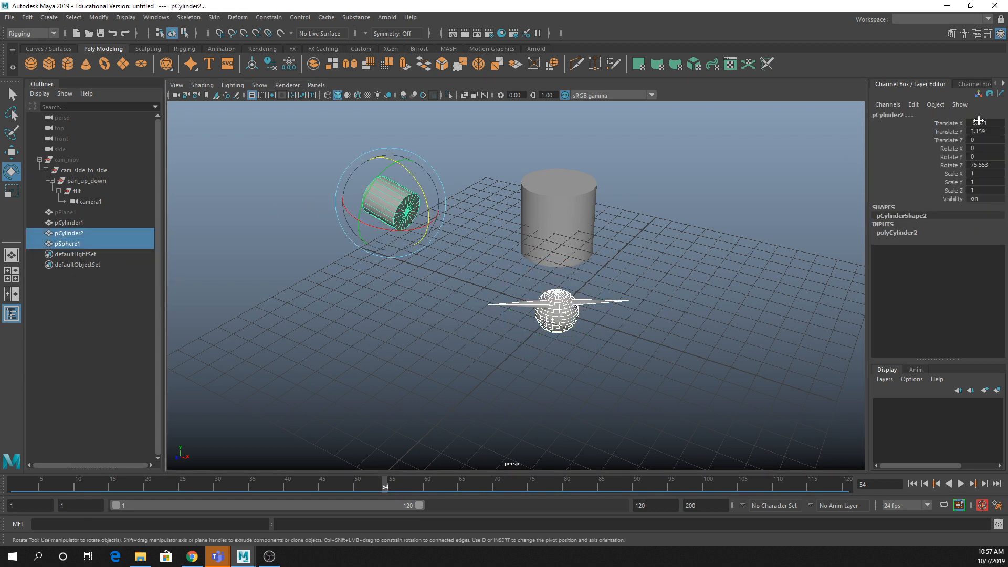
{"action": "left_click", "coordinate": [986, 165]}
{"action": "type", "text": "0"}
{"action": "key", "text": "Return"}
{"action": "left_click", "coordinate": [452, 146]}
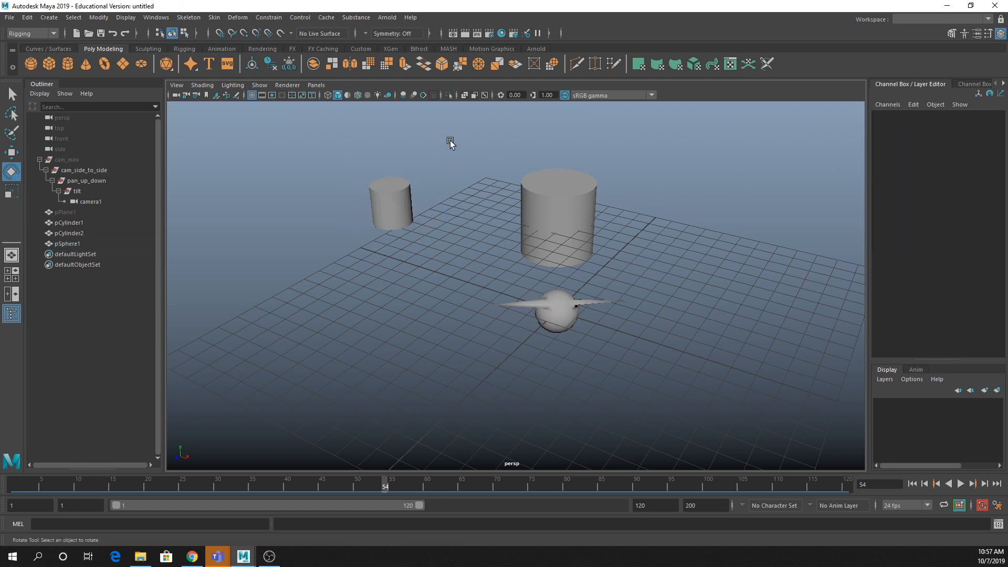
Step: Point-constrain pSphere1 to pCylinder2 with Maintain offset off, zero offsets, all axes and weight 1
{"action": "left_click", "coordinate": [412, 204]}
{"action": "left_click", "coordinate": [565, 308], "text": "shift"}
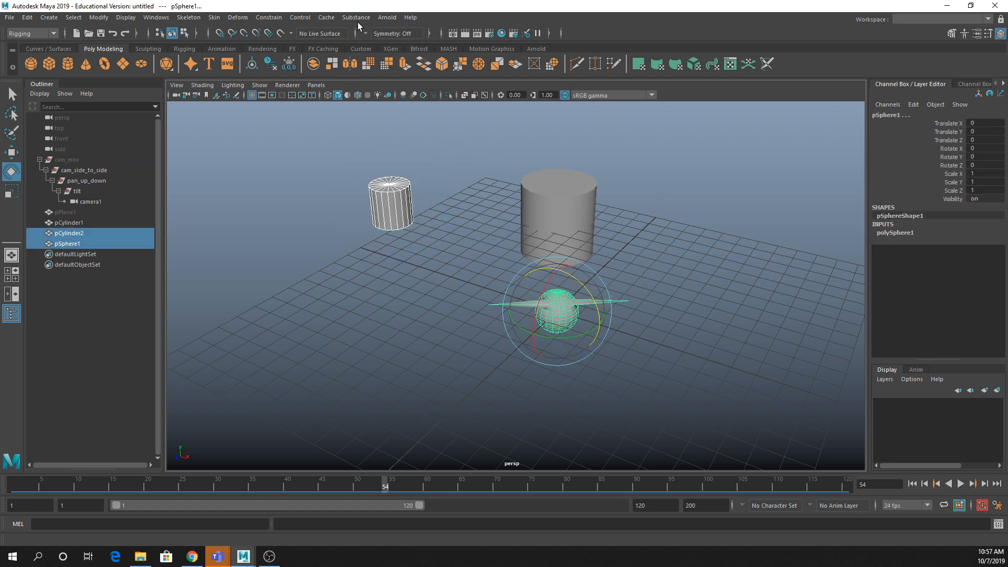
{"action": "left_click", "coordinate": [270, 18]}
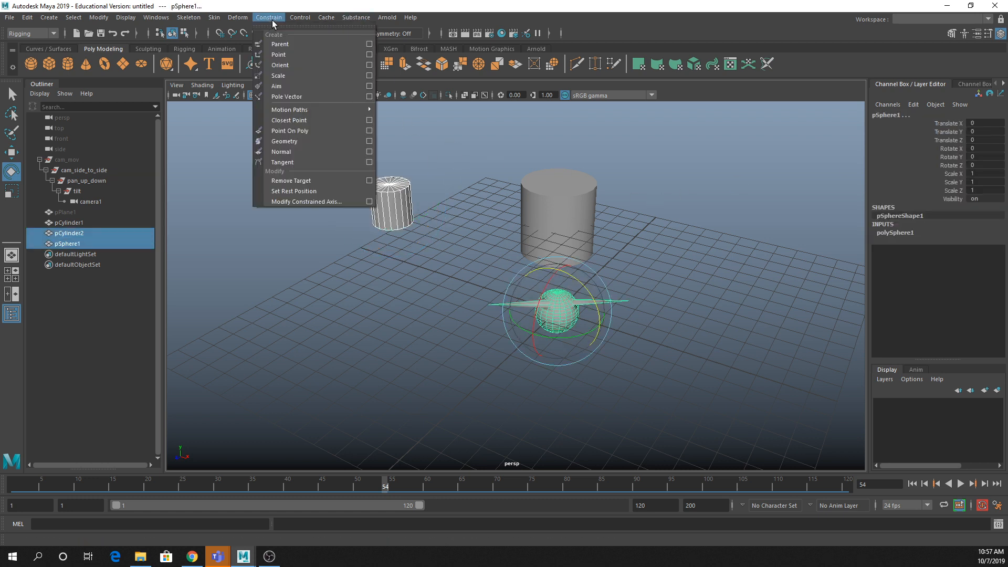
{"action": "left_click", "coordinate": [370, 54]}
{"action": "left_click_drag", "start_coordinate": [684, 38], "coordinate": [711, 6]}
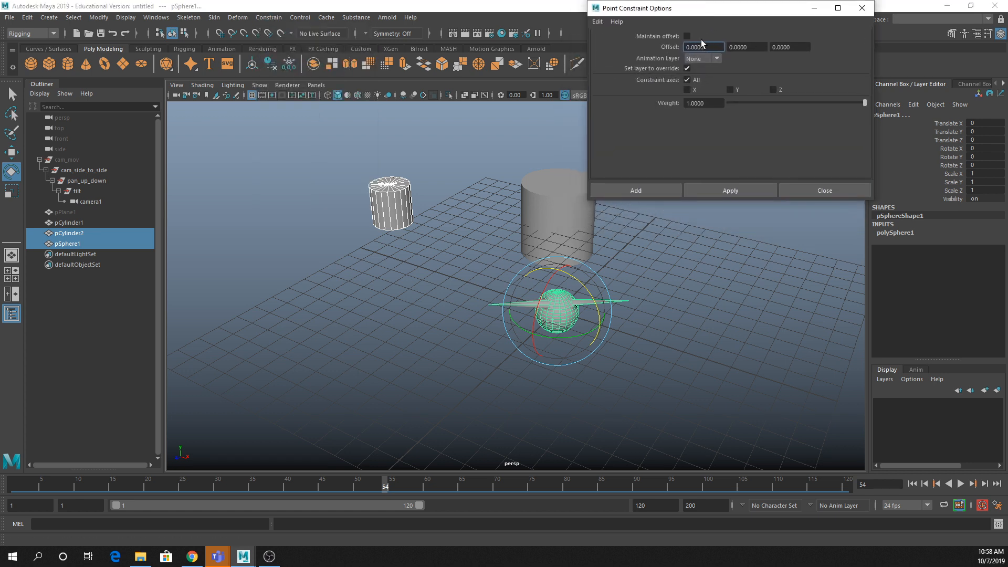
{"action": "left_click", "coordinate": [738, 187]}
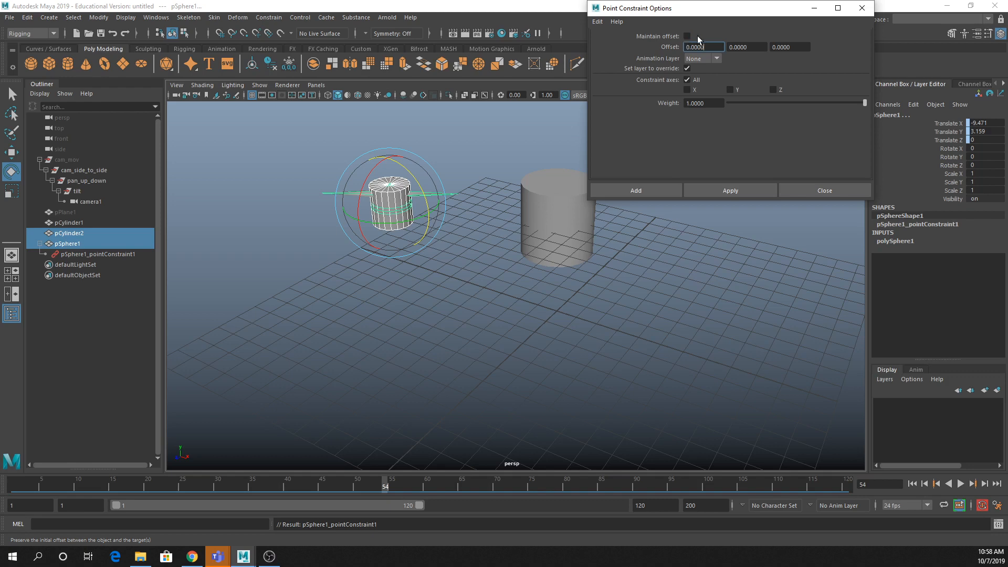
Step: Try moving pCylinder2 down to about 0.842 in Translate Y to test the point constraint
{"action": "left_click", "coordinate": [482, 164]}
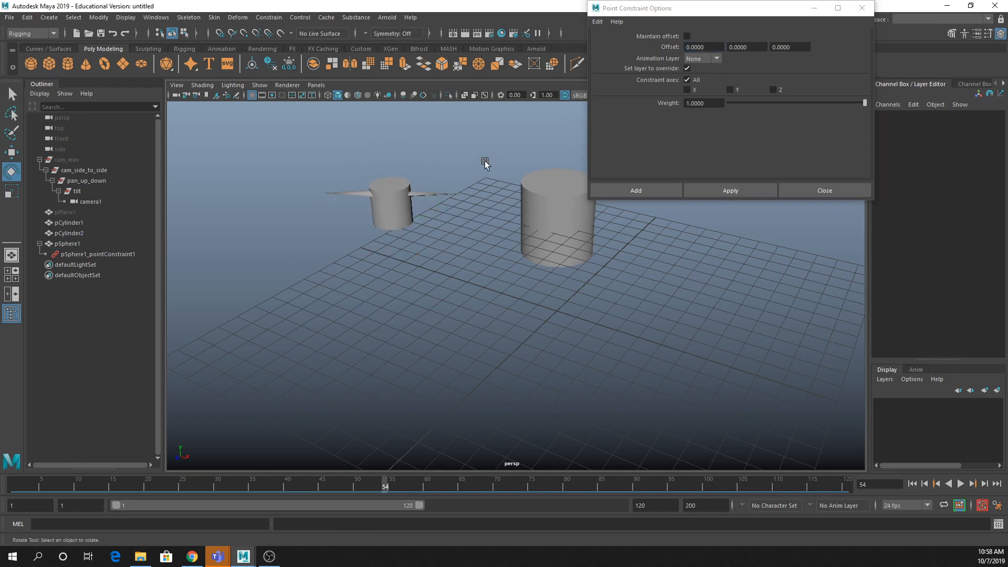
{"action": "left_click", "coordinate": [435, 195]}
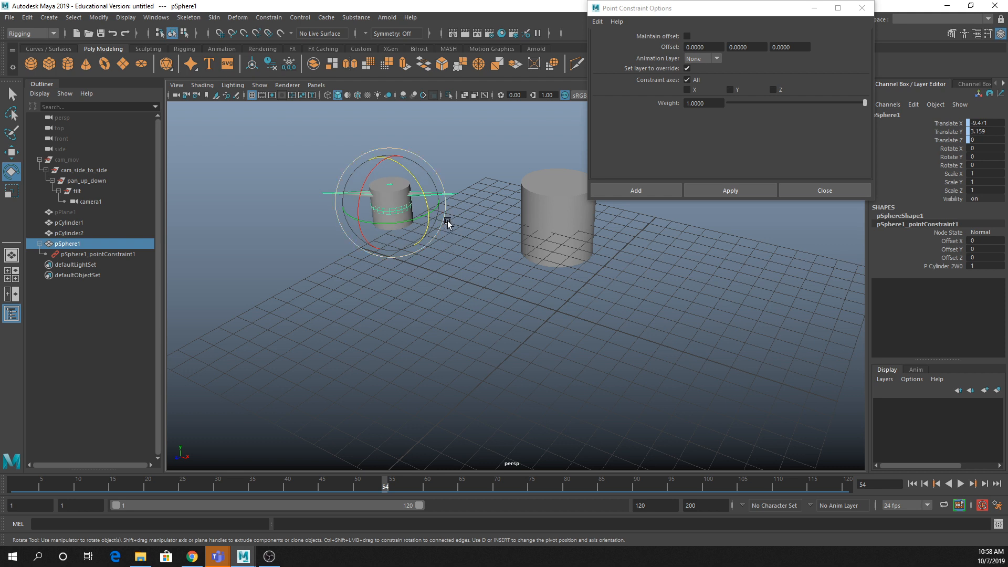
{"action": "key", "text": "q"}
{"action": "left_click", "coordinate": [409, 187]}
{"action": "key", "text": "w"}
{"action": "left_click_drag", "start_coordinate": [401, 194], "coordinate": [383, 213]}
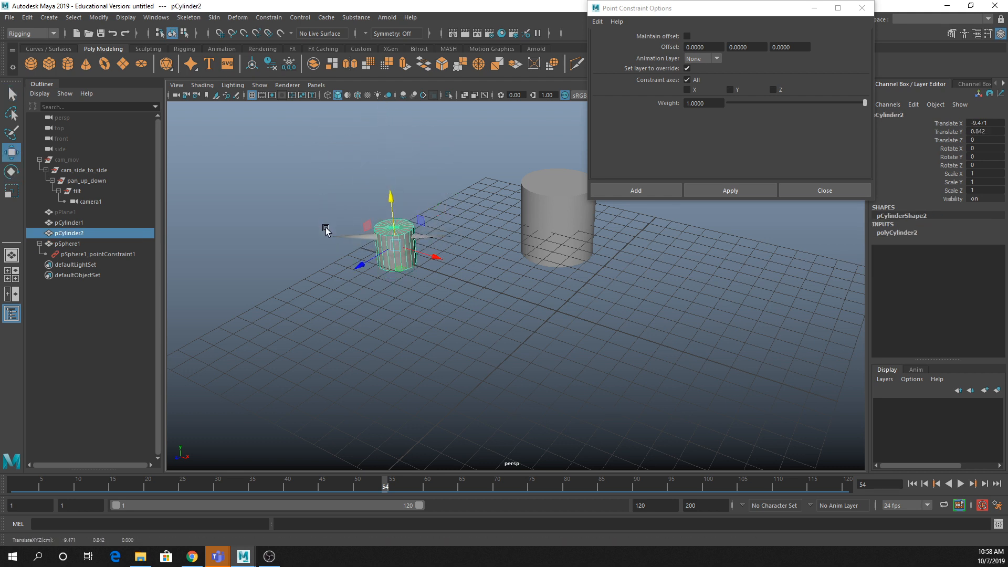
Step: Undo the pCylinder2 move and the point constraint on pSphere1, keeping both objects selected
{"action": "key", "text": "ctrl+z"}
{"action": "key", "text": "ctrl+z"}
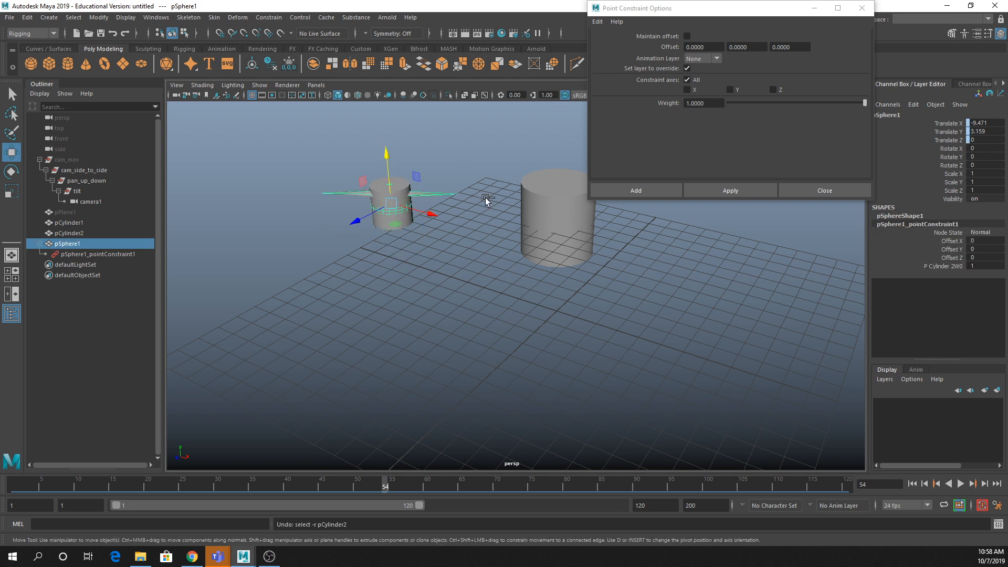
{"action": "key", "text": "ctrl+z"}
{"action": "key", "text": "ctrl+z"}
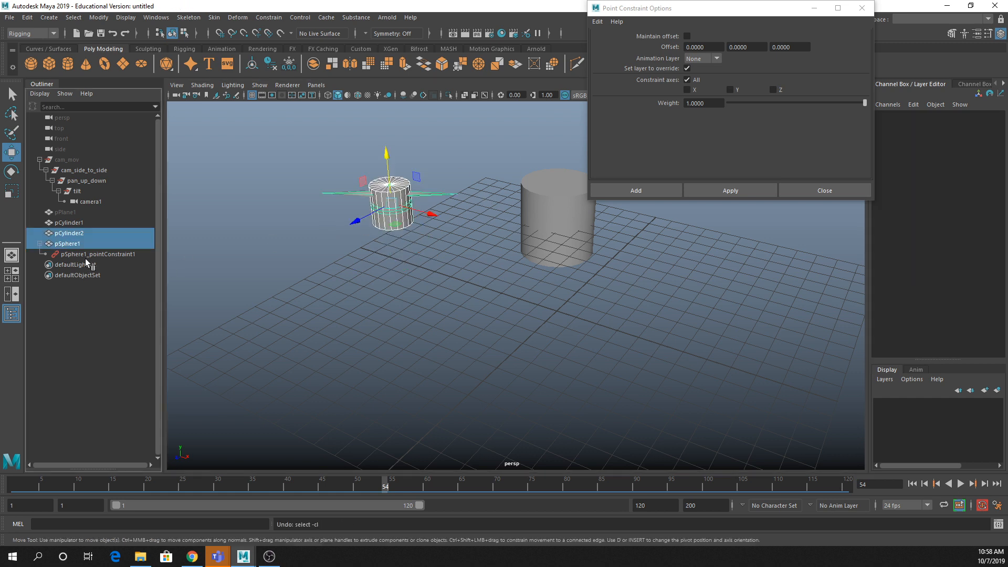
{"action": "key", "text": "ctrl+z"}
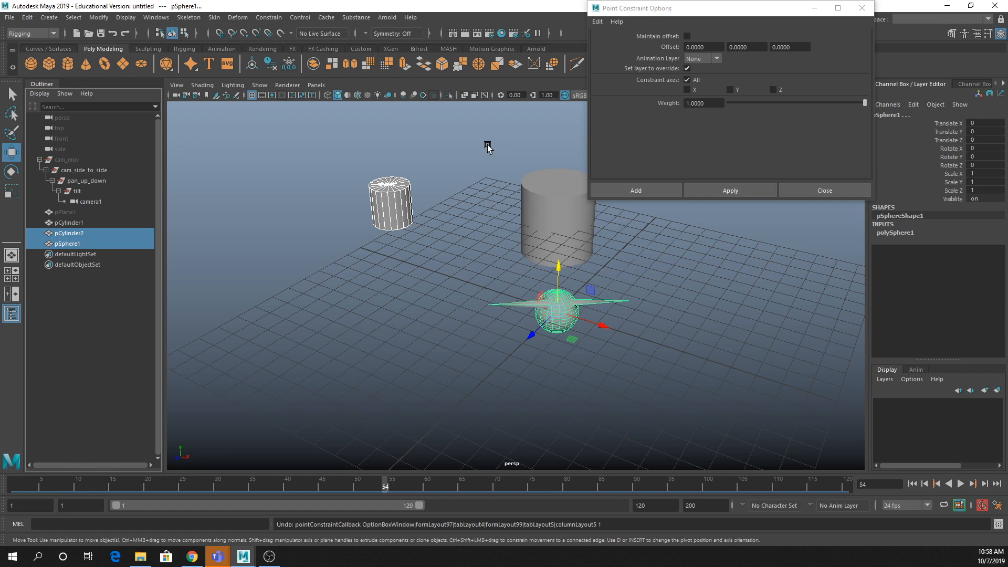
Step: Point-constrain pSphere1 to pCylinder2 with Maintain offset on, and move pCylinder2 to about -11.1, 3.86, 0.53
{"action": "left_click", "coordinate": [686, 37]}
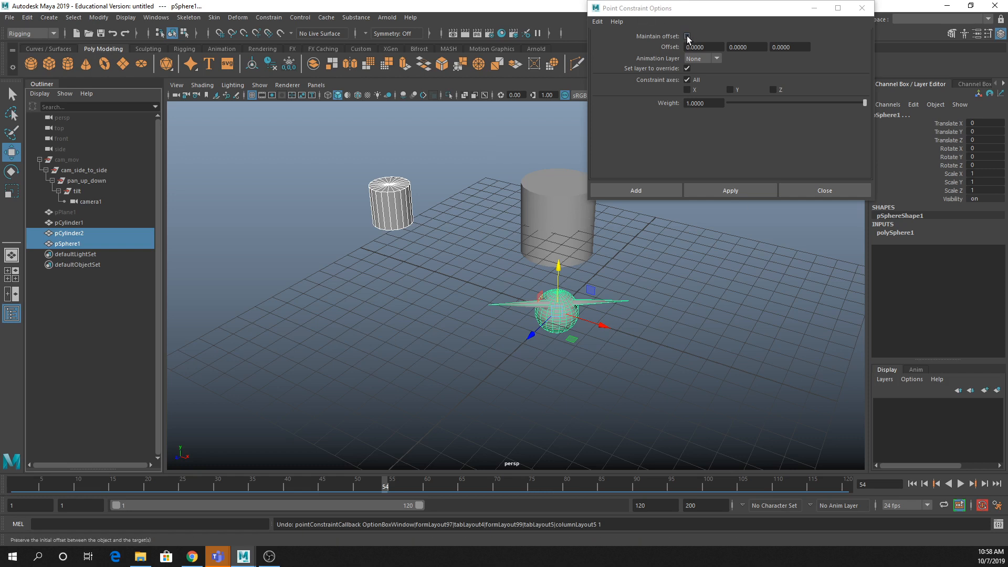
{"action": "left_click", "coordinate": [706, 190]}
{"action": "left_click", "coordinate": [395, 206]}
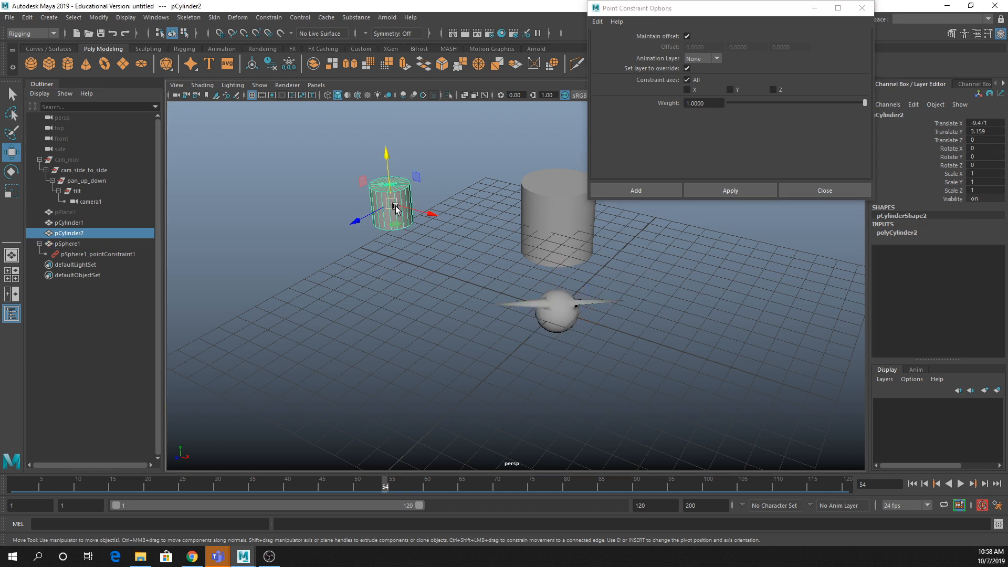
{"action": "left_click_drag", "start_coordinate": [396, 206], "coordinate": [382, 229]}
Step: Try rotating pCylinder2 around Z to test the offset point constraint, and undo the rotation
{"action": "key", "text": "e"}
{"action": "key", "text": "ctrl+z"}
{"action": "key", "text": "ctrl+z"}
{"action": "key", "text": "ctrl+z"}
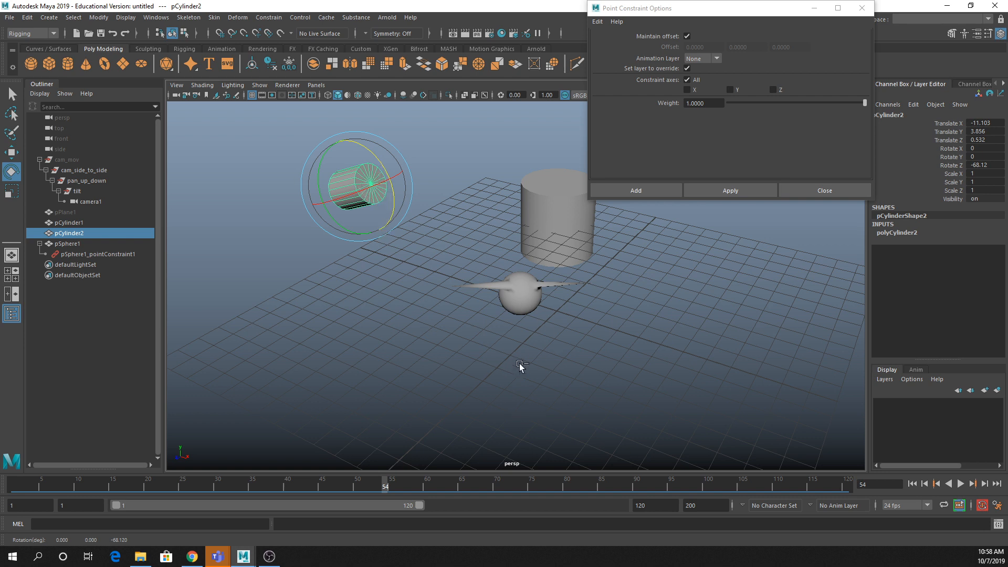
Step: Close the Point Constraint Options and delete the point constraint under pSphere1
{"action": "left_click", "coordinate": [824, 190]}
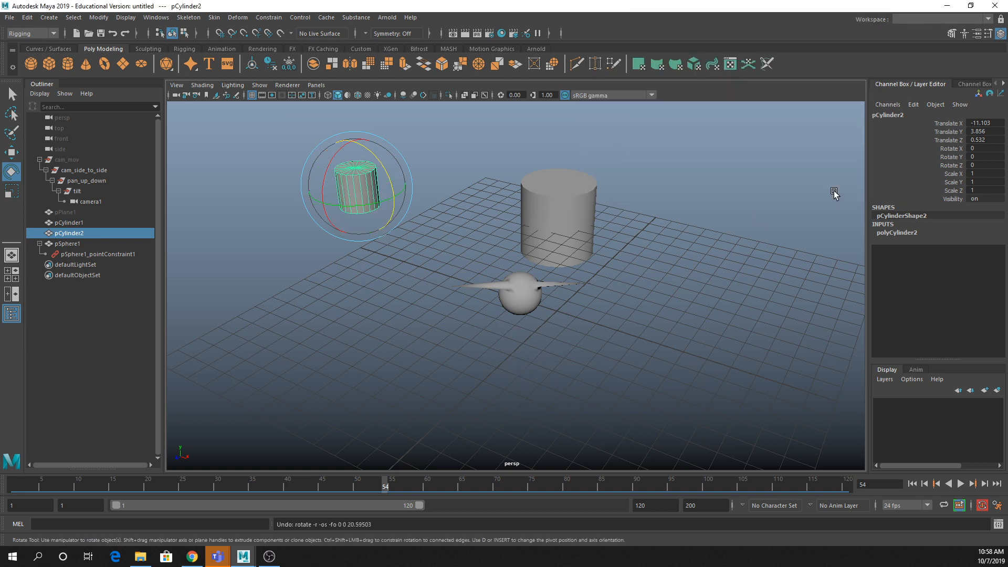
{"action": "left_click", "coordinate": [67, 253]}
{"action": "key", "text": "Delete"}
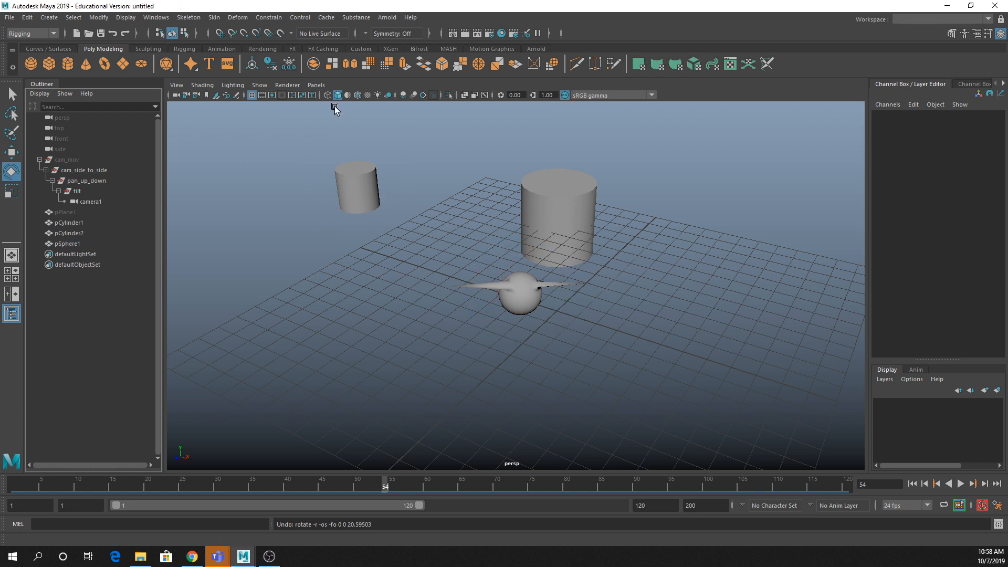
Step: Apply both a point constraint and an orient constraint from pCylinder2 to pSphere1 with the stored settings
{"action": "left_click", "coordinate": [338, 171]}
{"action": "left_click", "coordinate": [514, 318], "text": "shift"}
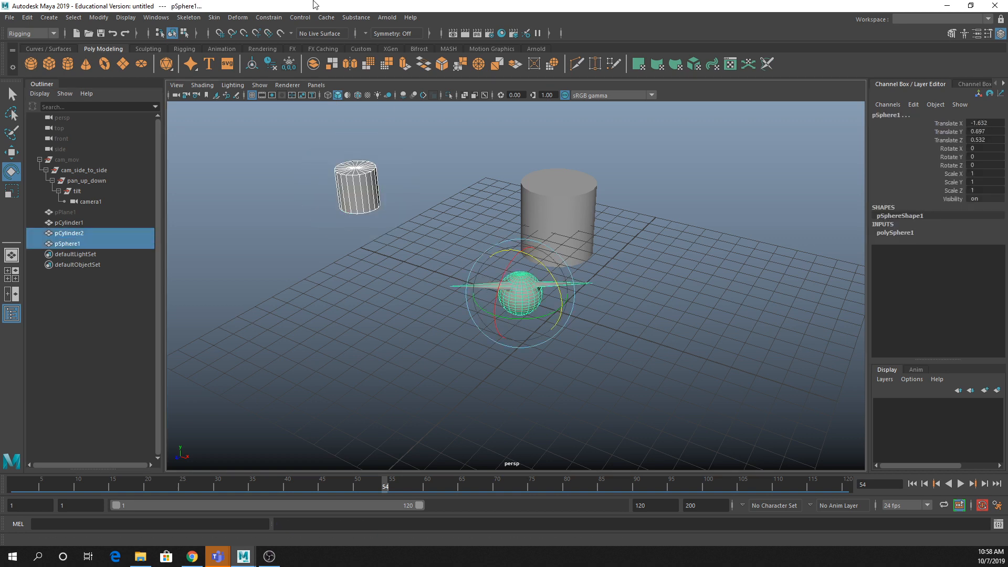
{"action": "left_click", "coordinate": [265, 17]}
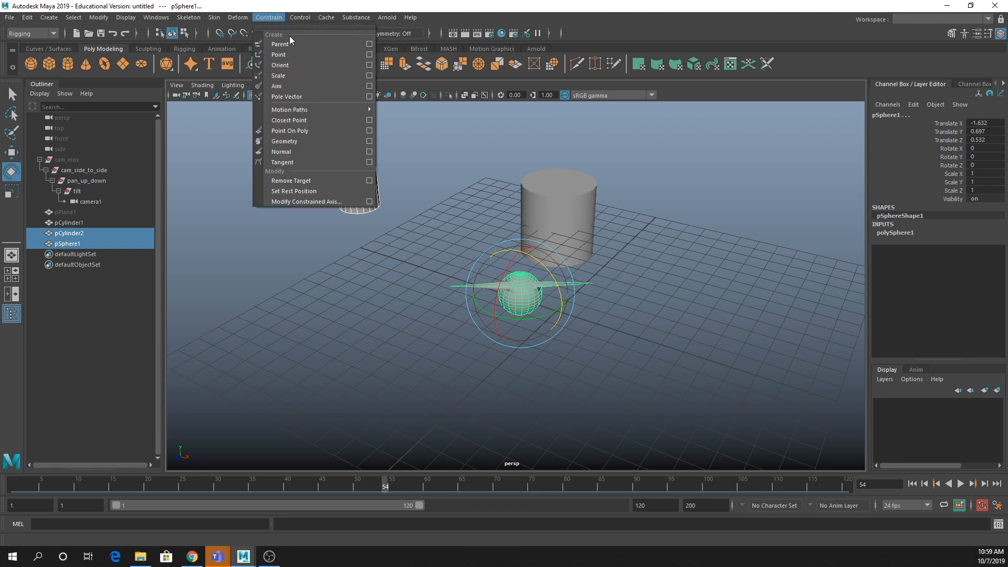
{"action": "left_click", "coordinate": [312, 54]}
{"action": "left_click", "coordinate": [265, 18]}
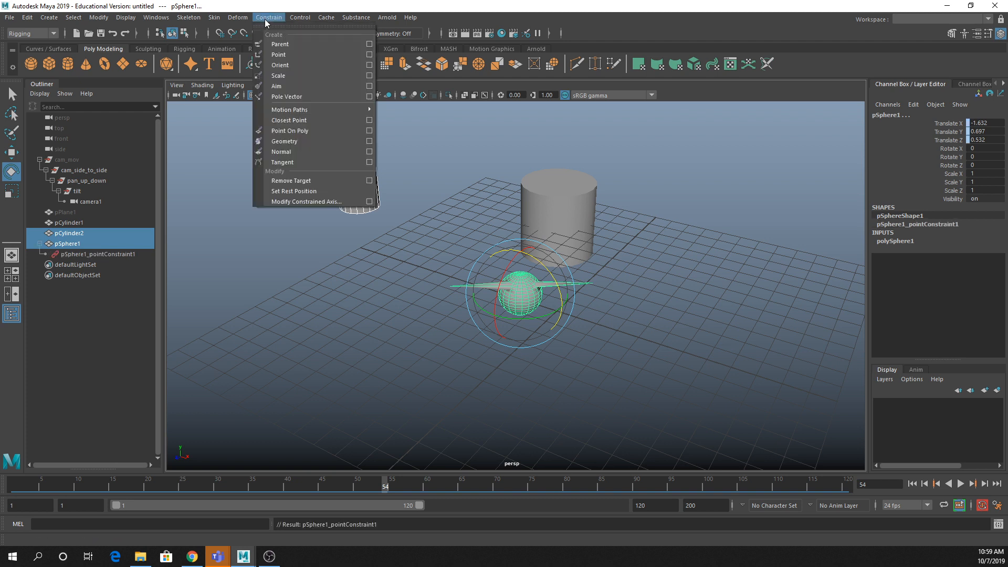
{"action": "left_click", "coordinate": [289, 65]}
Step: Try moving pCylinder2 to about -13.3, 2.96, 2.53 and rotating it about 6.9 degrees around Z to test both constraints
{"action": "left_click", "coordinate": [82, 243]}
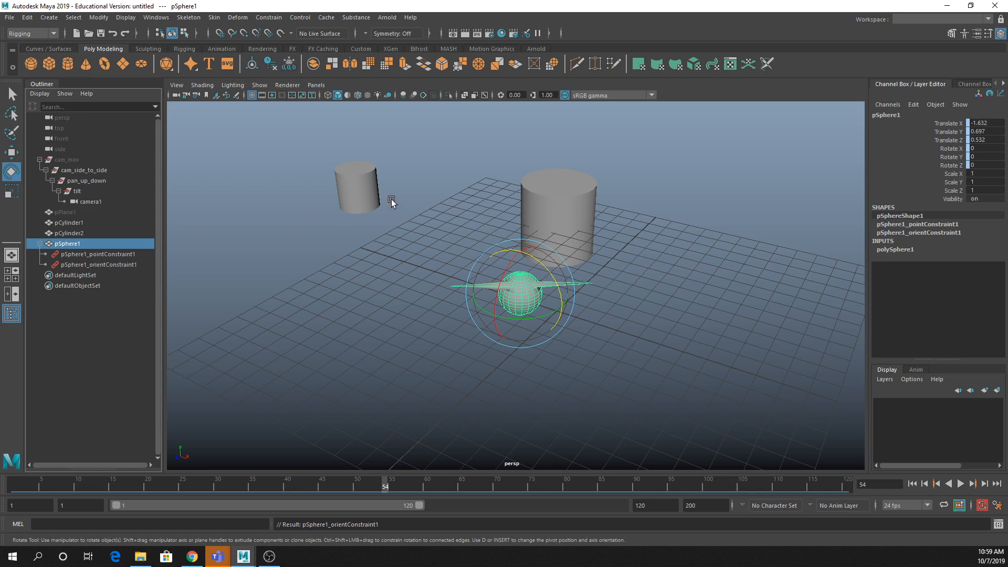
{"action": "left_click", "coordinate": [363, 189]}
{"action": "key", "text": "w"}
{"action": "left_click_drag", "start_coordinate": [361, 184], "coordinate": [451, 254]}
{"action": "key", "text": "e"}
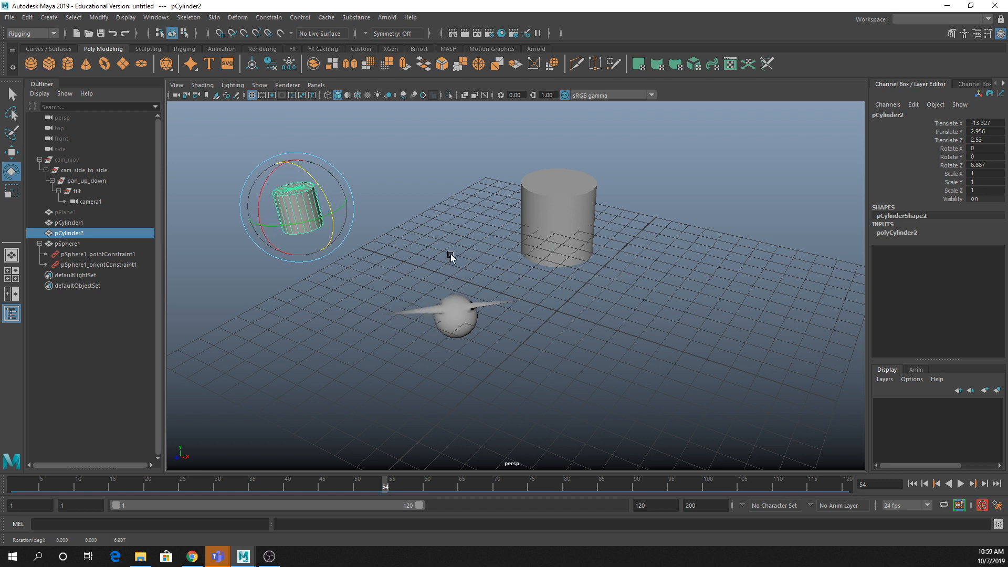
Step: Undo the pCylinder2 rotation and move along with the point and orient constraints on pSphere1
{"action": "key", "text": "ctrl+z"}
{"action": "key", "text": "ctrl+z"}
{"action": "key", "text": "ctrl+z"}
{"action": "key", "text": "ctrl+z"}
{"action": "key", "text": "ctrl+z"}
{"action": "key", "text": "ctrl+z"}
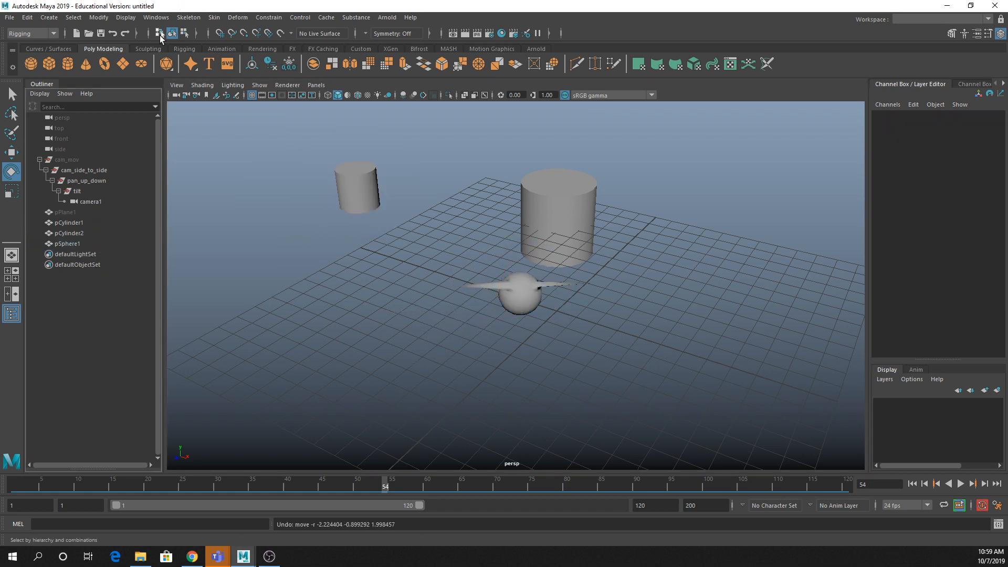
Step: Parent-constrain pSphere1 to pCylinder2 with Maintain offset on, all translate and rotate axes, and weight 1
{"action": "left_click_drag", "start_coordinate": [304, 124], "coordinate": [387, 250]}
{"action": "left_click", "coordinate": [534, 288], "text": "shift"}
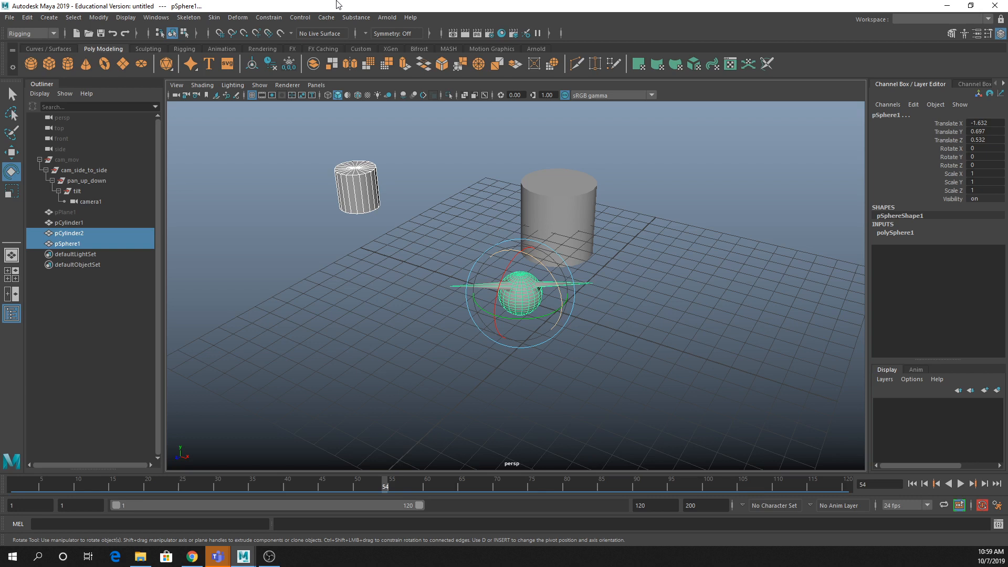
{"action": "left_click", "coordinate": [267, 17]}
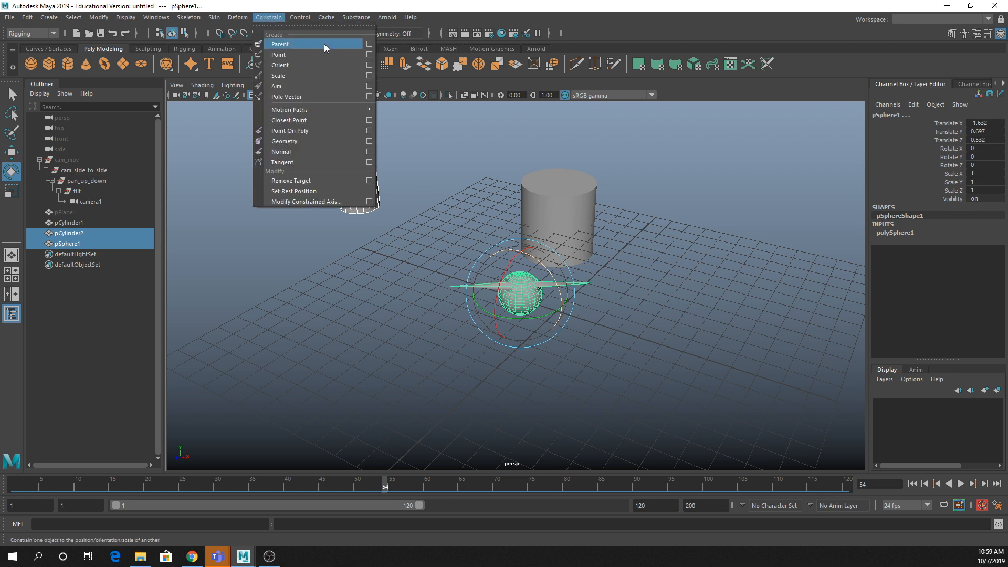
{"action": "left_click", "coordinate": [369, 44]}
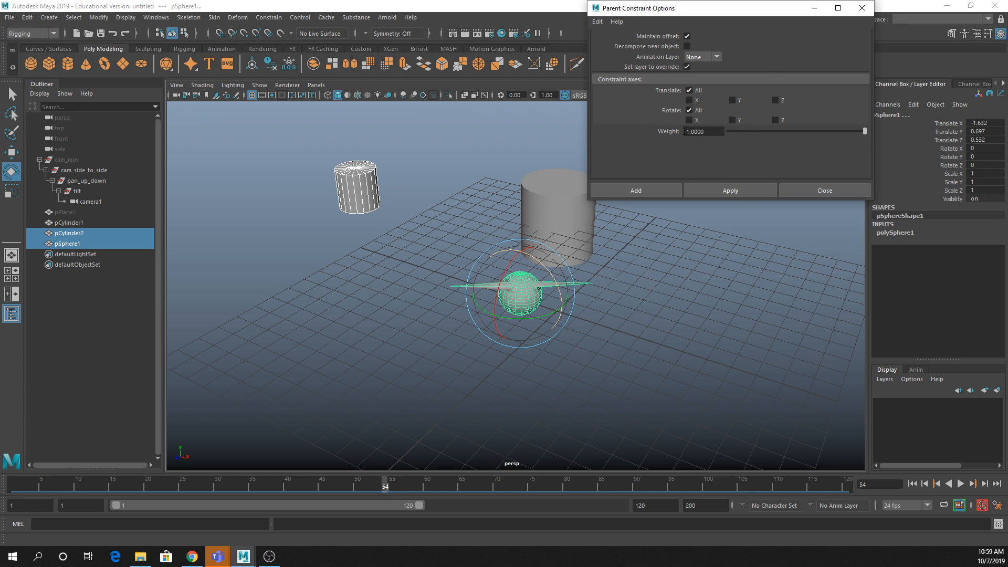
{"action": "left_click", "coordinate": [735, 191]}
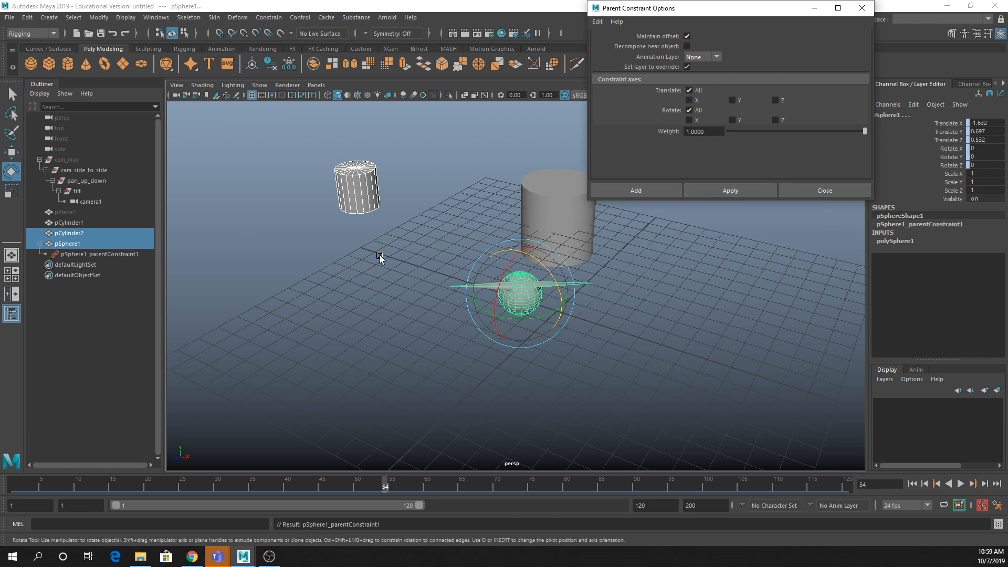
Step: Inspect the new parent constraint, try moving pCylinder2 to test it, and undo the move
{"action": "left_click", "coordinate": [110, 254]}
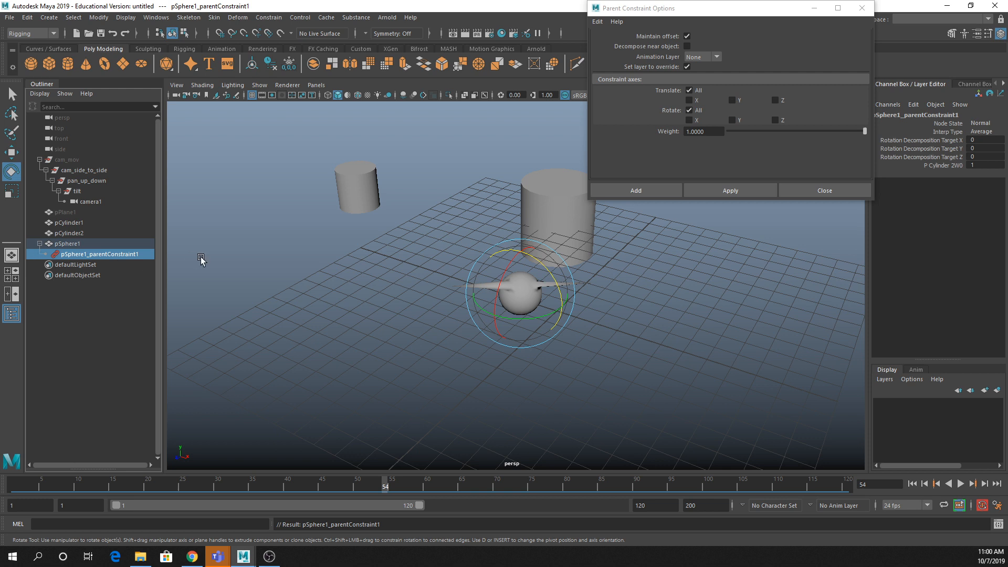
{"action": "left_click", "coordinate": [353, 188]}
{"action": "key", "text": "w"}
{"action": "left_click_drag", "start_coordinate": [349, 184], "coordinate": [208, 195]}
{"action": "key", "text": "ctrl+z"}
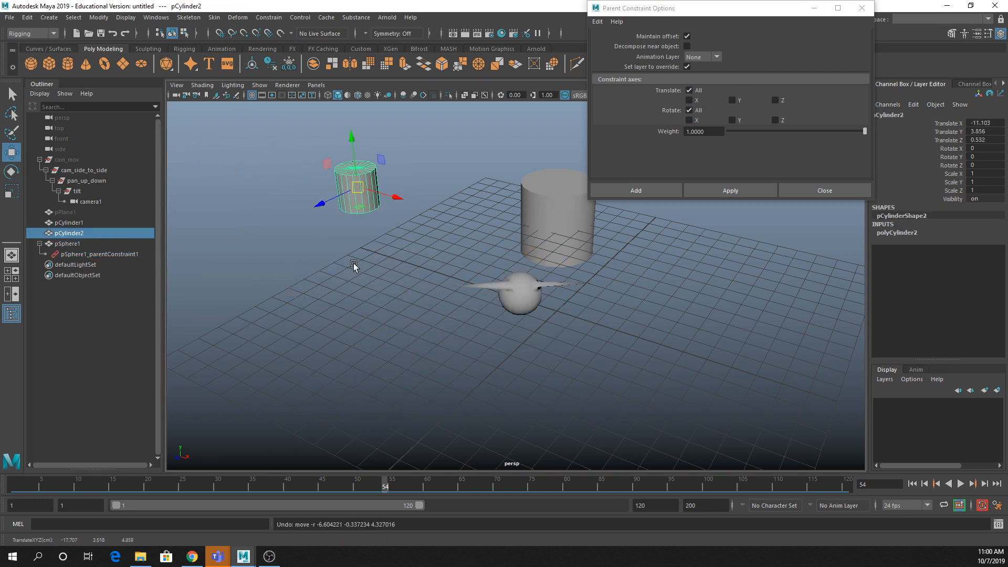
Step: Try rotating pCylinder2 around Z to test how the parent constraint swings pSphere1, and undo the rotations
{"action": "key", "text": "e"}
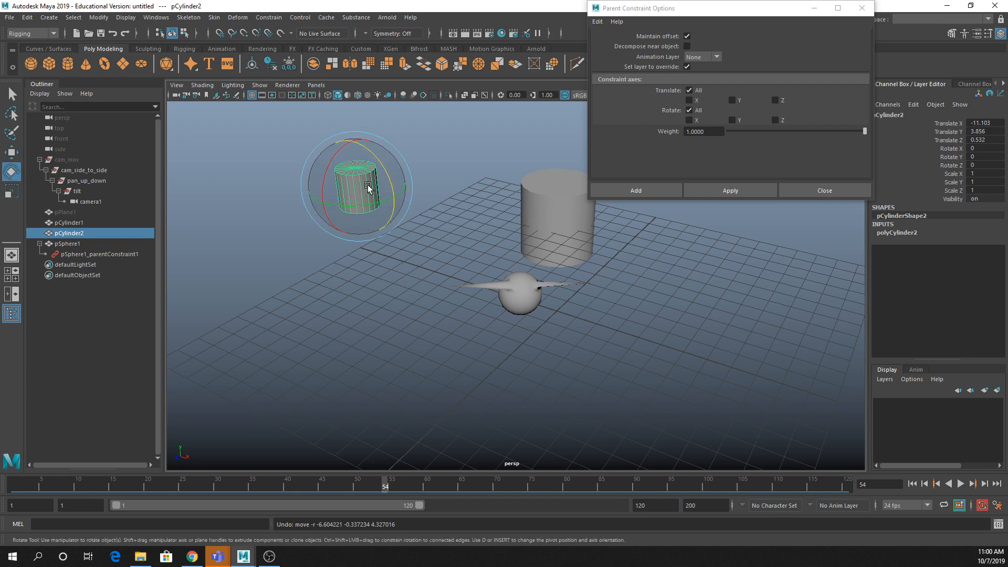
{"action": "mouse_move", "coordinate": [389, 172]}
{"action": "left_mouse_down"}
{"action": "mouse_move", "coordinate": [367, 167]}
{"action": "mouse_move", "coordinate": [390, 188]}
{"action": "left_mouse_up"}
{"action": "right_click_drag", "start_coordinate": [369, 200], "coordinate": [399, 273], "text": "alt"}
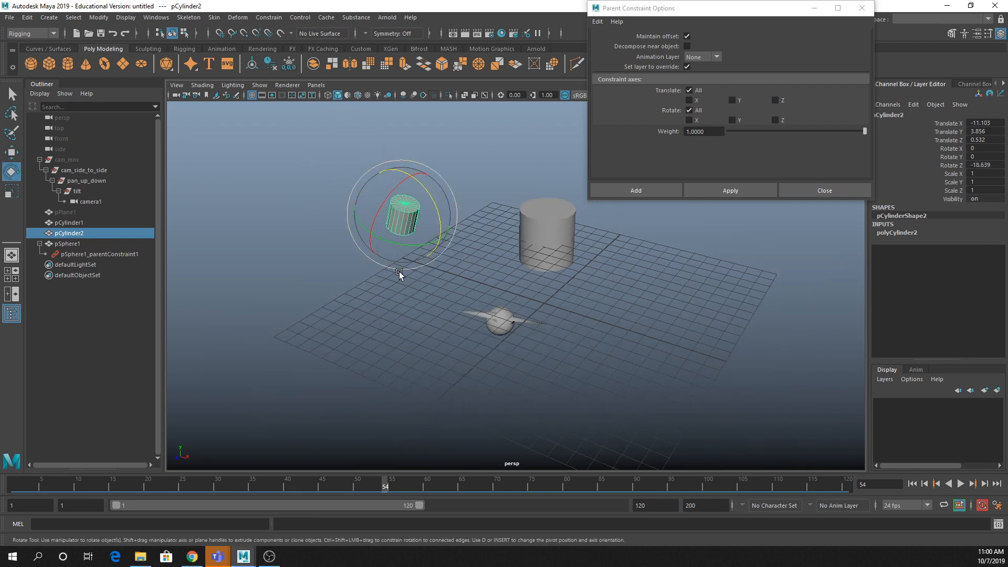
{"action": "middle_click_drag", "start_coordinate": [398, 278], "coordinate": [365, 320], "text": "alt"}
{"action": "left_click_drag", "start_coordinate": [363, 356], "coordinate": [450, 358], "text": "alt"}
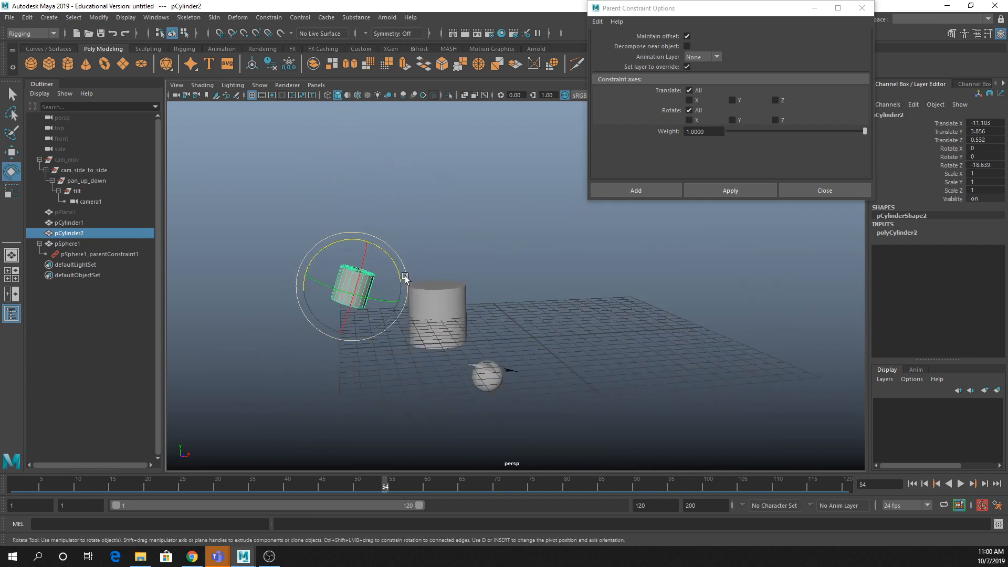
{"action": "mouse_move", "coordinate": [395, 267]}
{"action": "left_mouse_down"}
{"action": "mouse_move", "coordinate": [362, 228]}
{"action": "mouse_move", "coordinate": [317, 210]}
{"action": "mouse_move", "coordinate": [399, 236]}
{"action": "mouse_move", "coordinate": [407, 269]}
{"action": "mouse_move", "coordinate": [284, 187]}
{"action": "mouse_move", "coordinate": [215, 203]}
{"action": "mouse_move", "coordinate": [399, 273]}
{"action": "left_mouse_up"}
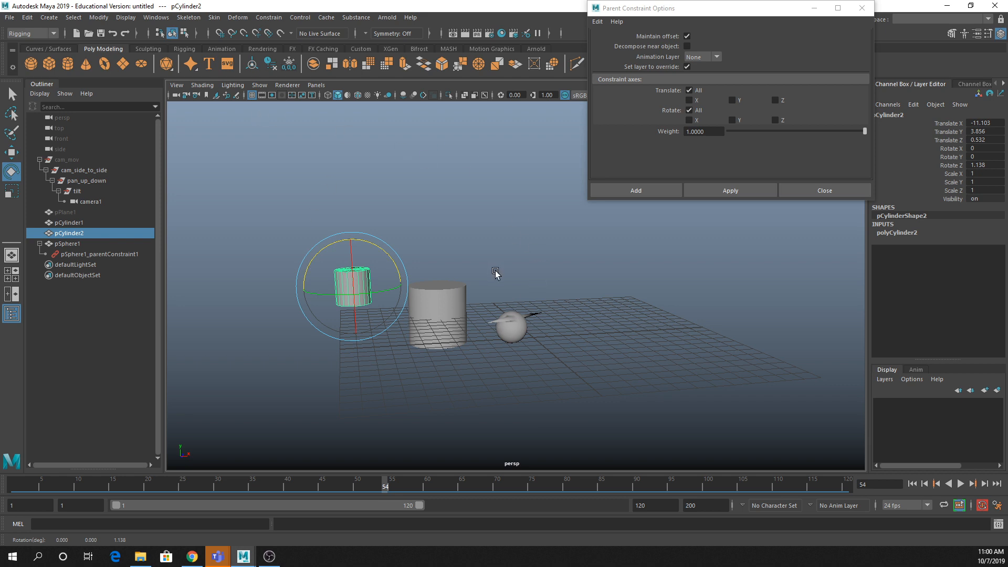
{"action": "key", "text": "ctrl+z"}
{"action": "key", "text": "ctrl+z"}
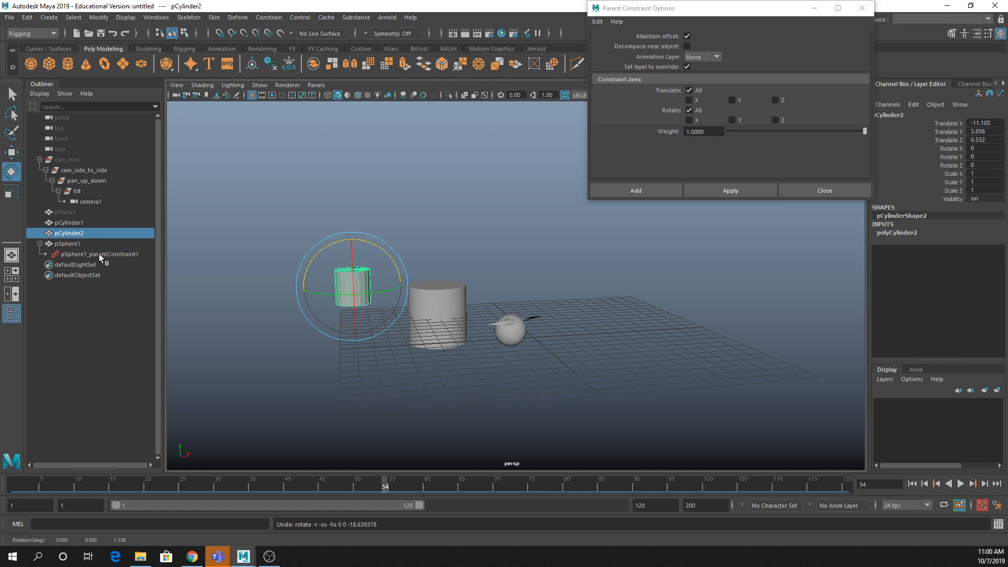
Step: Try rotating pCylinder2 about 44 degrees around Z to test the parent constraint, and undo the rotation
{"action": "left_click_drag", "start_coordinate": [372, 243], "coordinate": [562, 326]}
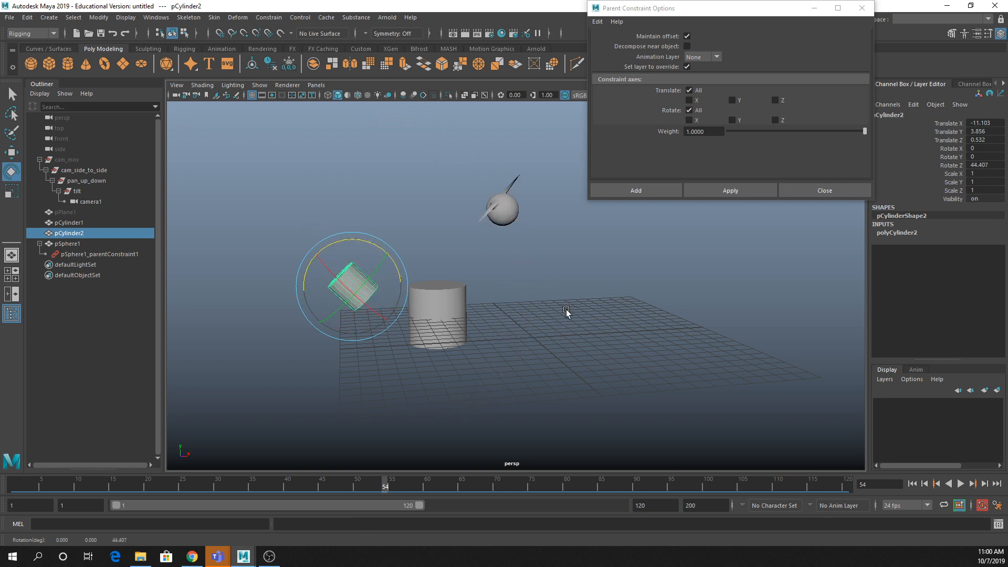
{"action": "key", "text": "ctrl+z"}
{"action": "key", "text": "ctrl+z"}
{"action": "key", "text": "ctrl+z"}
{"action": "key", "text": "ctrl+z"}
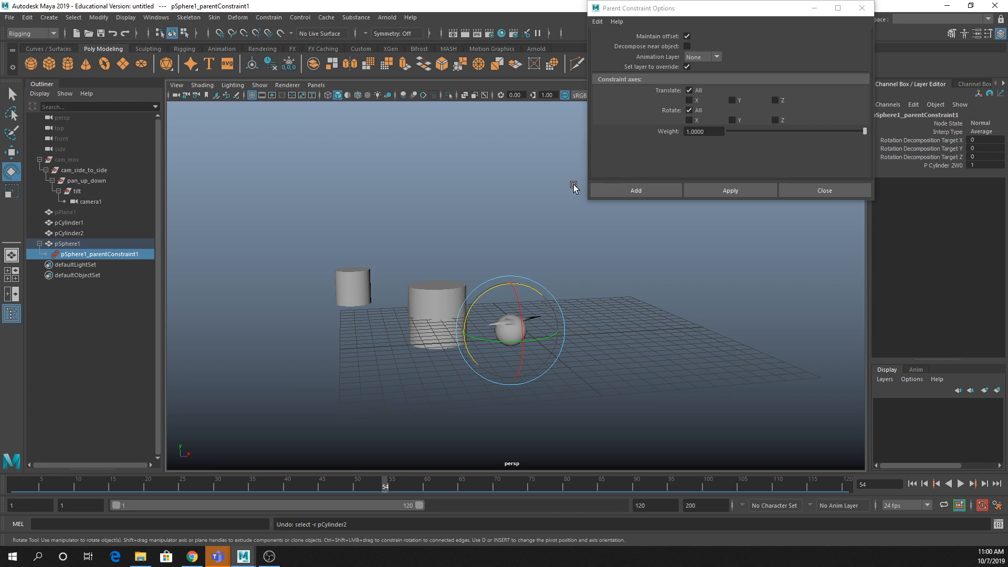
Step: Delete the parent constraint from pSphere1
{"action": "left_click", "coordinate": [84, 255]}
{"action": "key", "text": "Delete"}
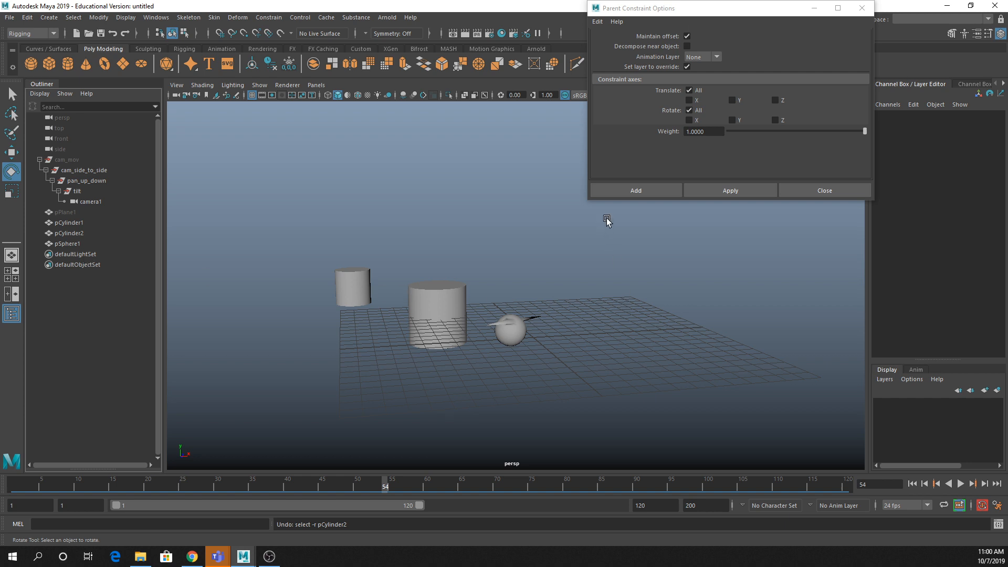
{"action": "left_click_drag", "start_coordinate": [513, 214], "coordinate": [434, 234], "text": "alt"}
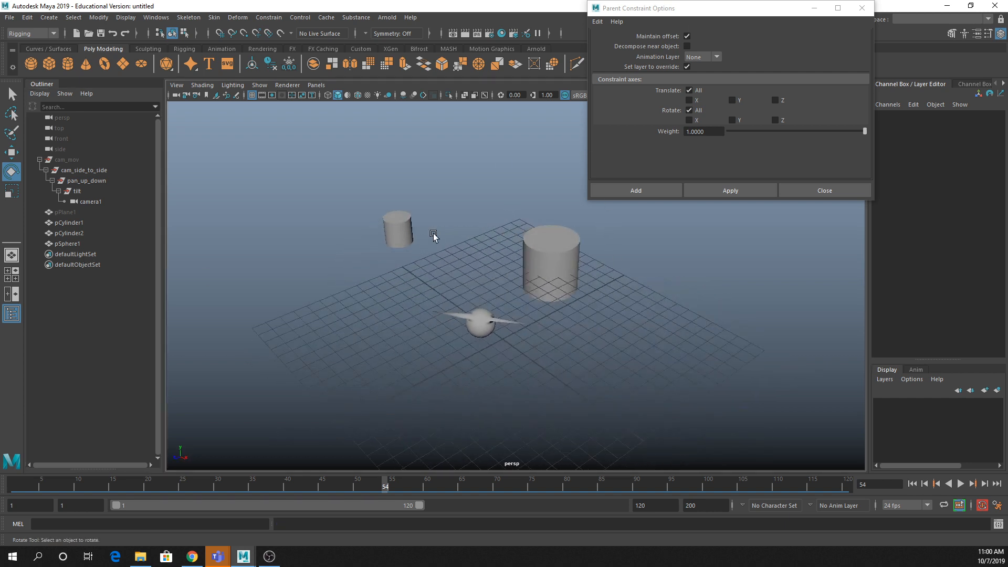
Step: Try parent-constraining pSphere1 to pCylinder2 with all translate axes and no rotate axes, and undo the constraint
{"action": "left_click", "coordinate": [398, 227]}
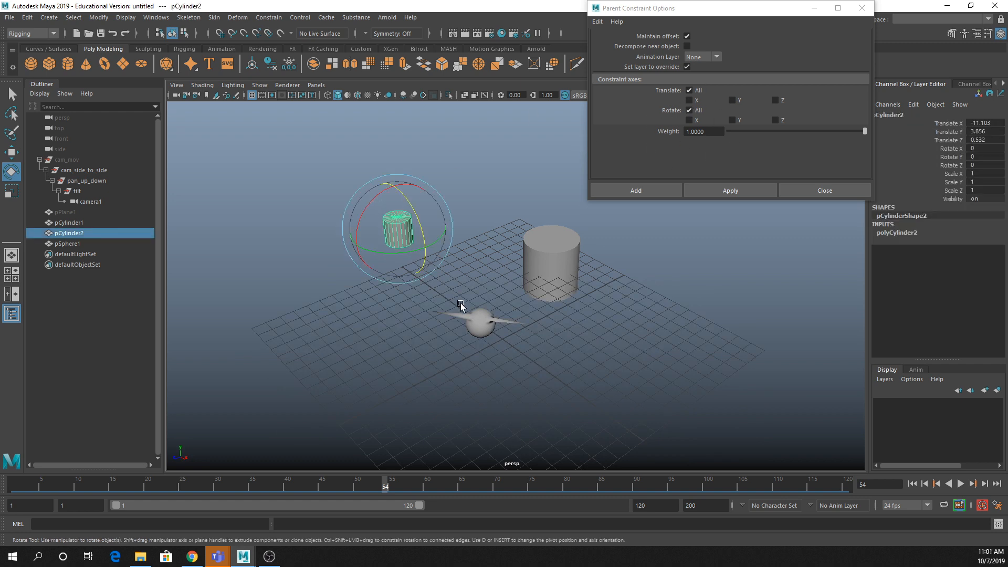
{"action": "left_click", "coordinate": [476, 318], "text": "shift"}
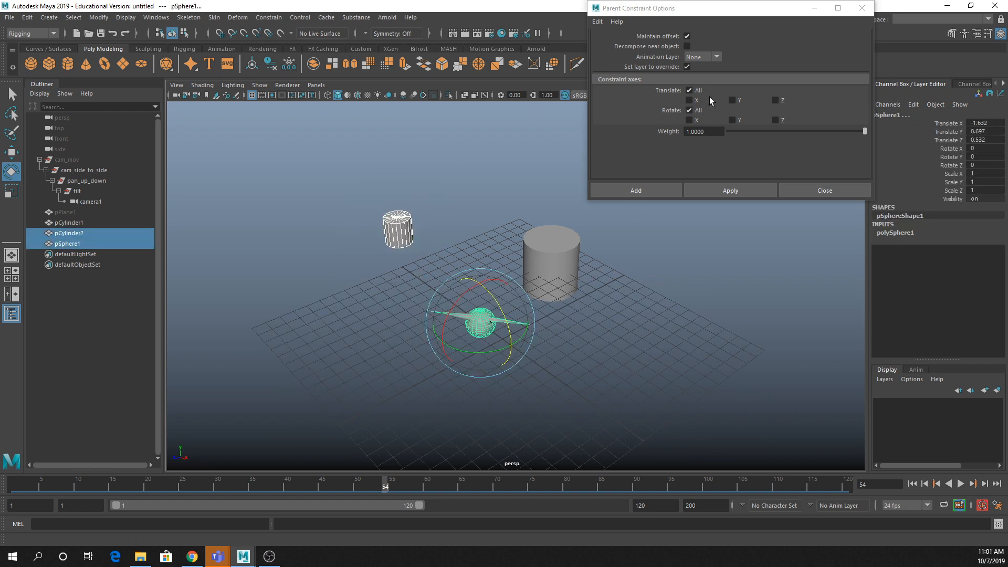
{"action": "left_click", "coordinate": [689, 111]}
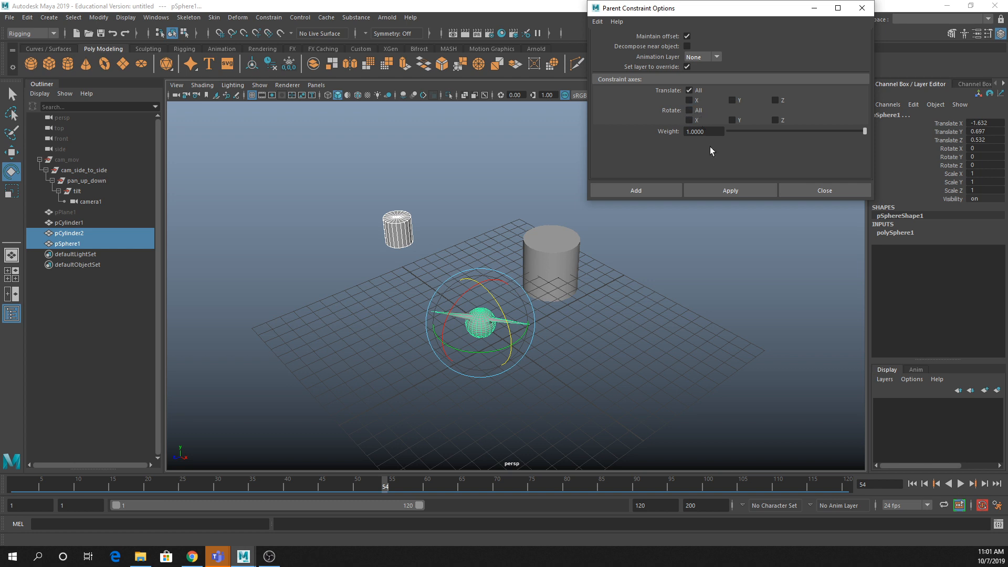
{"action": "left_click", "coordinate": [715, 194]}
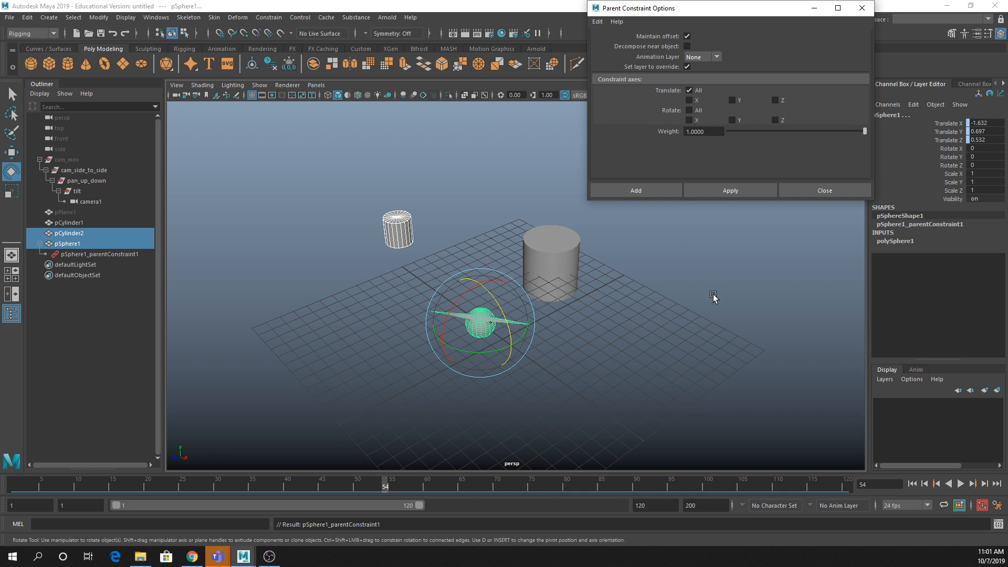
{"action": "key", "text": "ctrl+z"}
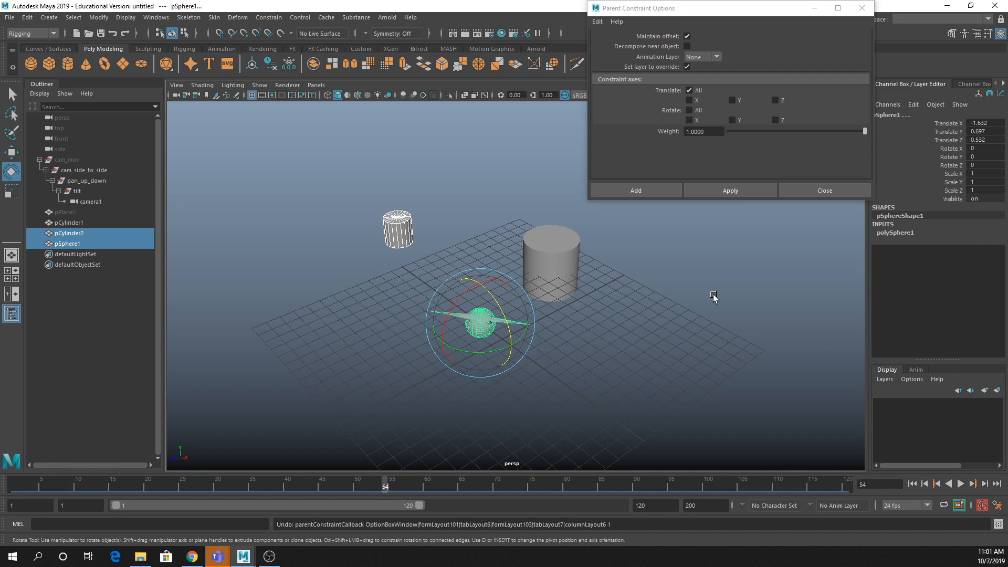
Step: Parent-constrain pSphere1 to pCylinder2 with Maintain offset on, limited to Translate X, Translate Z and Rotate Y
{"action": "left_click", "coordinate": [697, 91]}
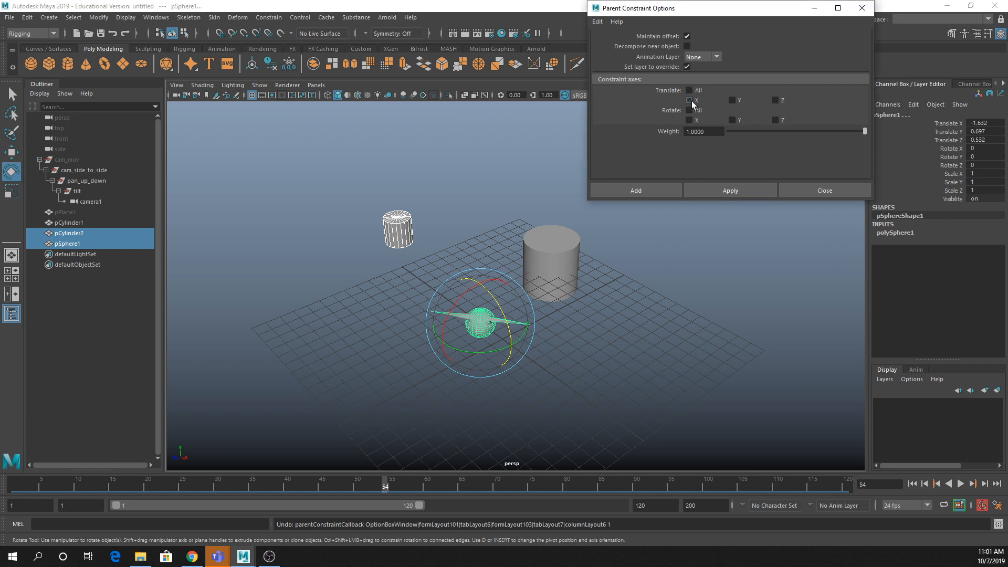
{"action": "left_click", "coordinate": [690, 100]}
{"action": "left_click", "coordinate": [733, 120]}
{"action": "left_click", "coordinate": [724, 187]}
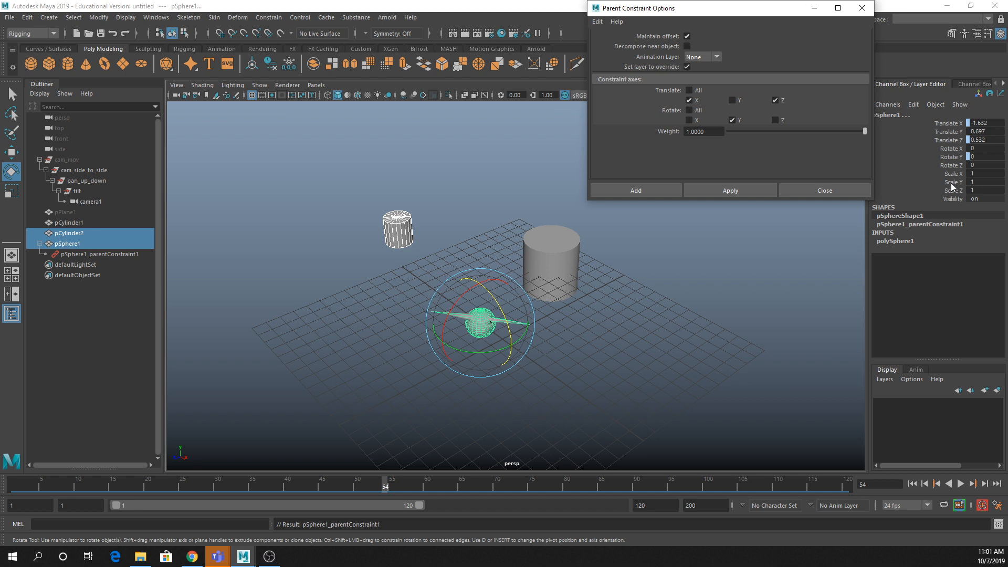
Step: Try moving pCylinder2 along Z, X and Y to test the axis-limited constraint on pSphere1, and undo the moves
{"action": "left_click", "coordinate": [396, 223]}
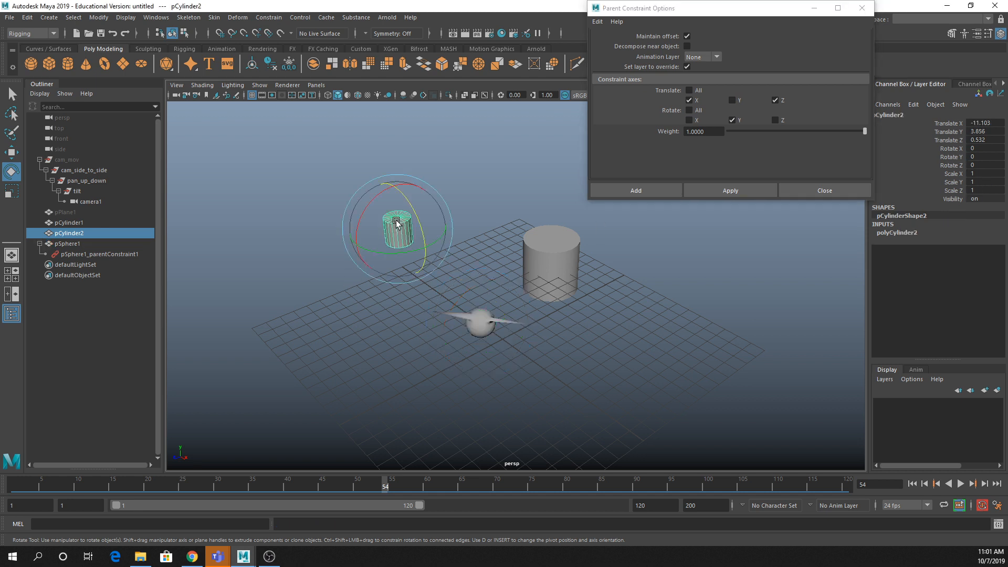
{"action": "key", "text": "w"}
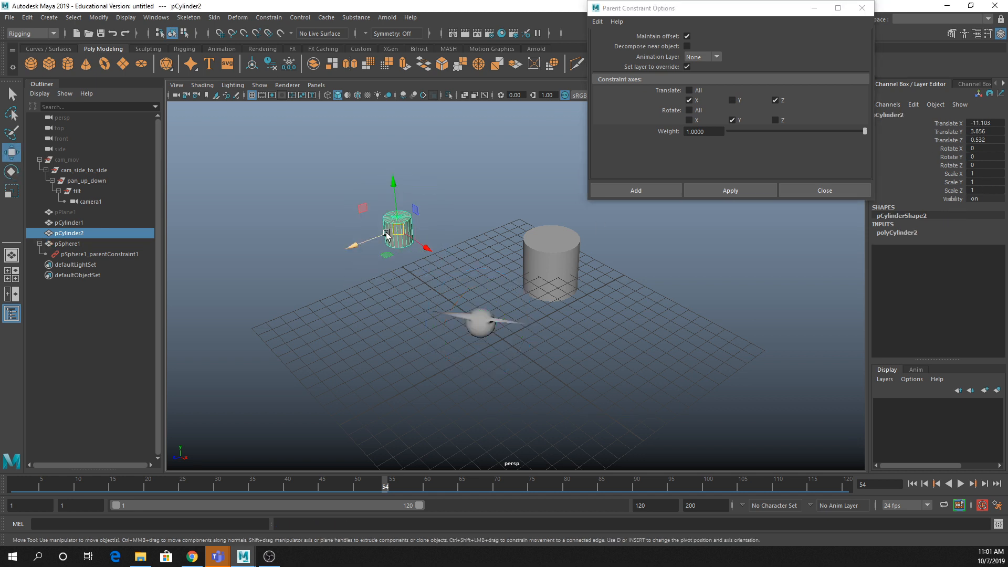
{"action": "left_click_drag", "start_coordinate": [397, 223], "coordinate": [353, 246]}
{"action": "left_click_drag", "start_coordinate": [417, 251], "coordinate": [428, 276]}
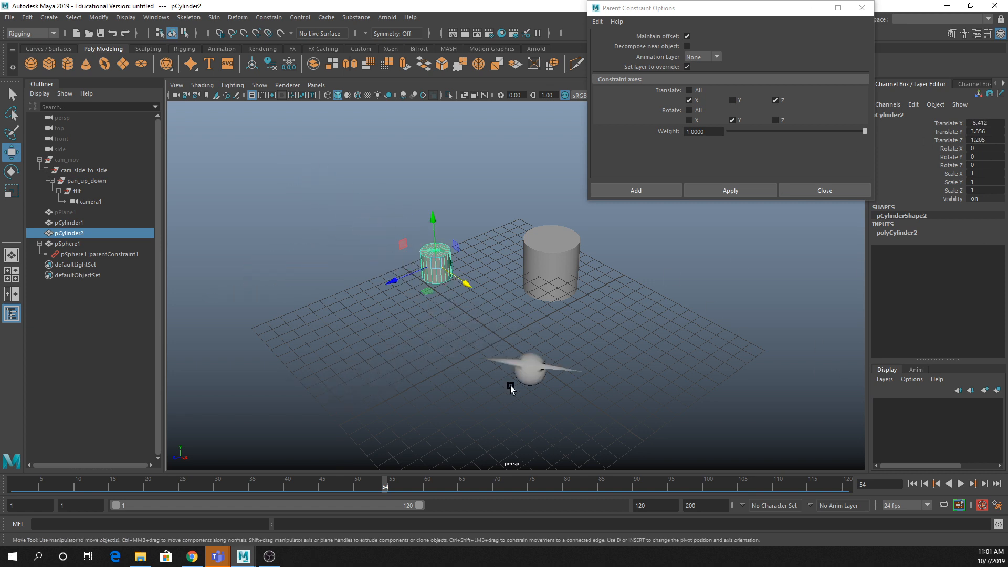
{"action": "left_click_drag", "start_coordinate": [433, 231], "coordinate": [431, 173]}
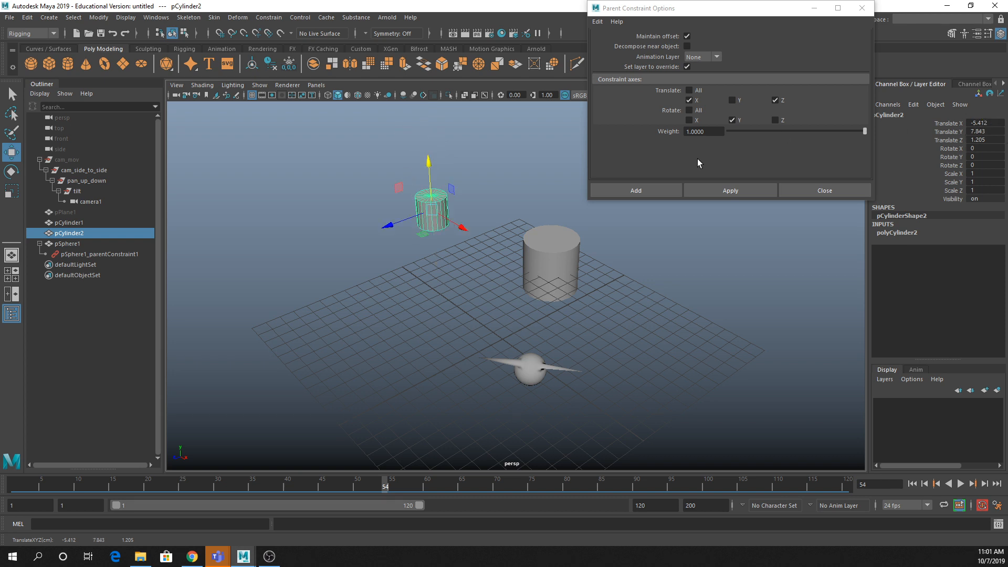
{"action": "key", "text": "ctrl+z"}
{"action": "key", "text": "ctrl+z"}
{"action": "key", "text": "ctrl+z"}
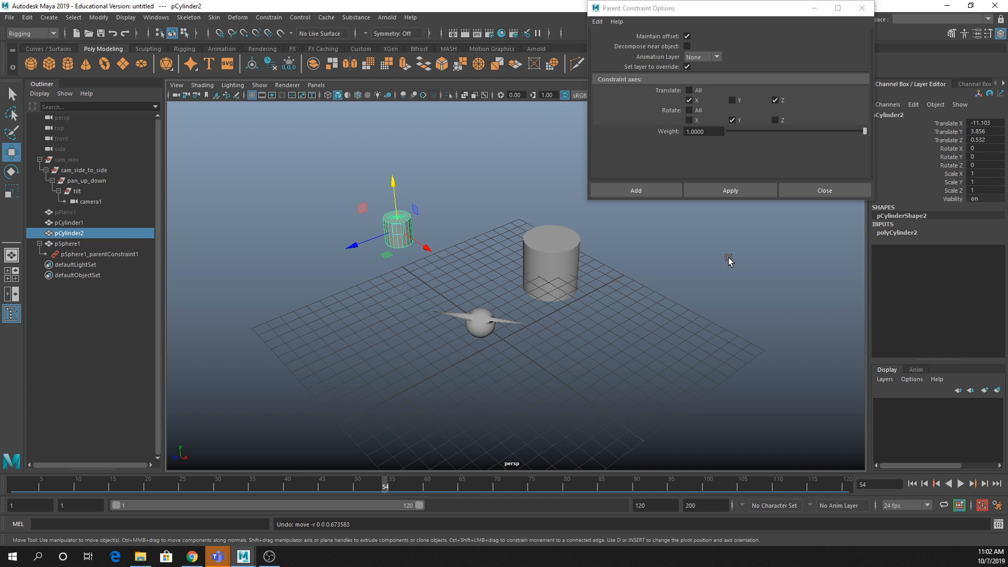
Step: Close the Parent Constraint Options and delete the axis-limited parent constraint from pSphere1
{"action": "left_click", "coordinate": [862, 8]}
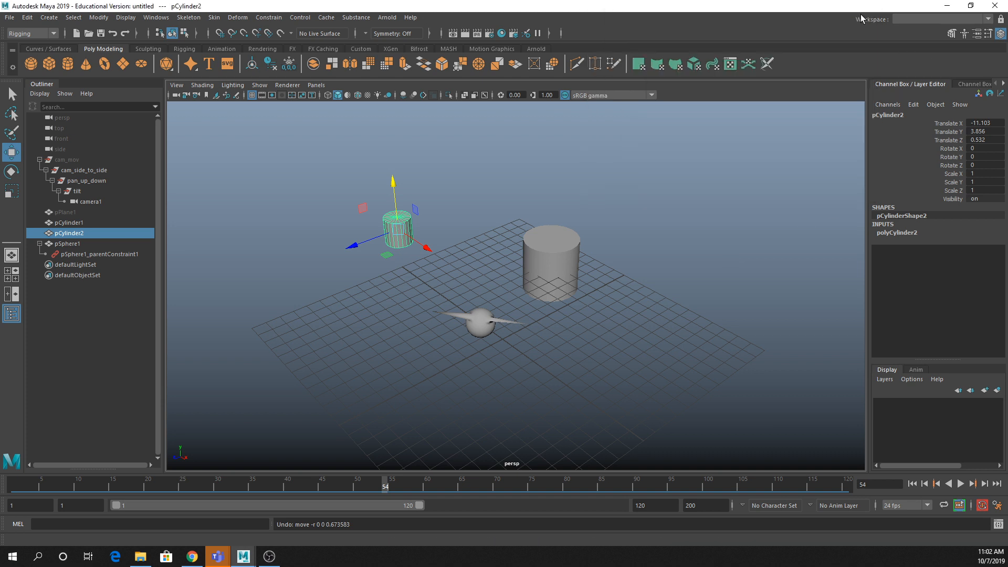
{"action": "left_click", "coordinate": [331, 189]}
{"action": "left_click", "coordinate": [112, 250]}
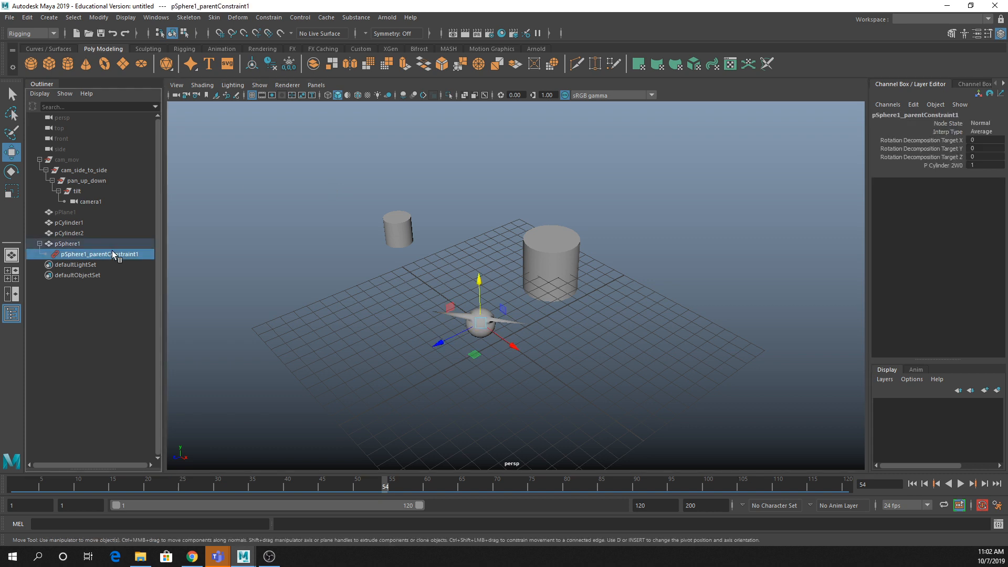
{"action": "key", "text": "Delete"}
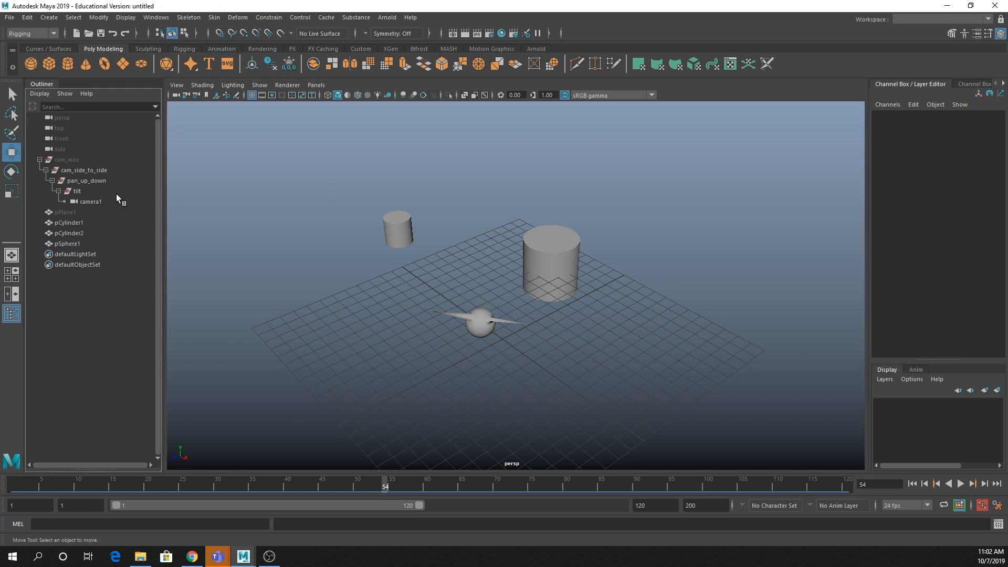
Step: Create a polygon cone off the grid near pCylinder2, at about X -17.1, Y 0, Z 8
{"action": "left_click", "coordinate": [85, 63]}
{"action": "middle_click_drag", "start_coordinate": [386, 298], "coordinate": [240, 294]}
{"action": "scroll", "coordinate": [360, 309], "scroll_direction": "up", "scroll_amount": 2}
{"action": "middle_click_drag", "start_coordinate": [378, 302], "coordinate": [473, 277], "text": "alt"}
{"action": "key", "text": "q"}
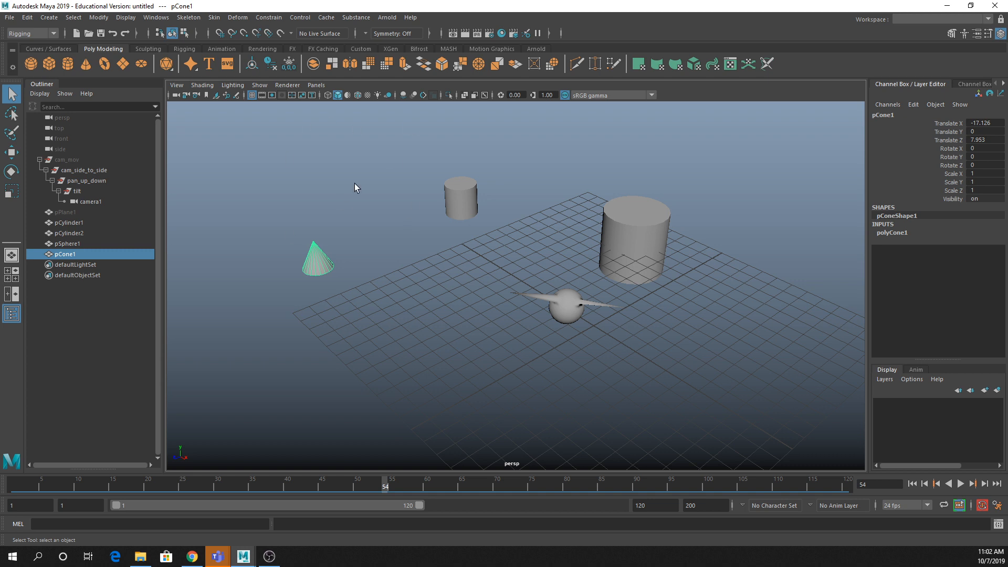
Step: Parent-constrain pSphere1 to both pCylinder2 and pCone1 with Maintain offset on, all translate and rotate axes, and weight 1
{"action": "scroll", "coordinate": [313, 237], "scroll_direction": "up", "scroll_amount": 2}
{"action": "middle_click_drag", "start_coordinate": [348, 240], "coordinate": [339, 256], "text": "alt"}
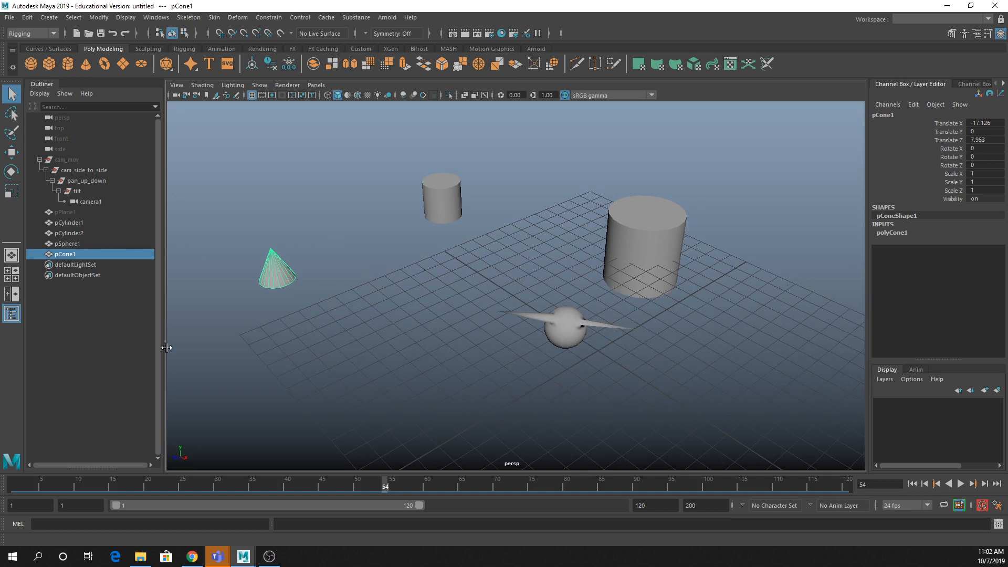
{"action": "left_click_drag", "start_coordinate": [238, 154], "coordinate": [459, 318]}
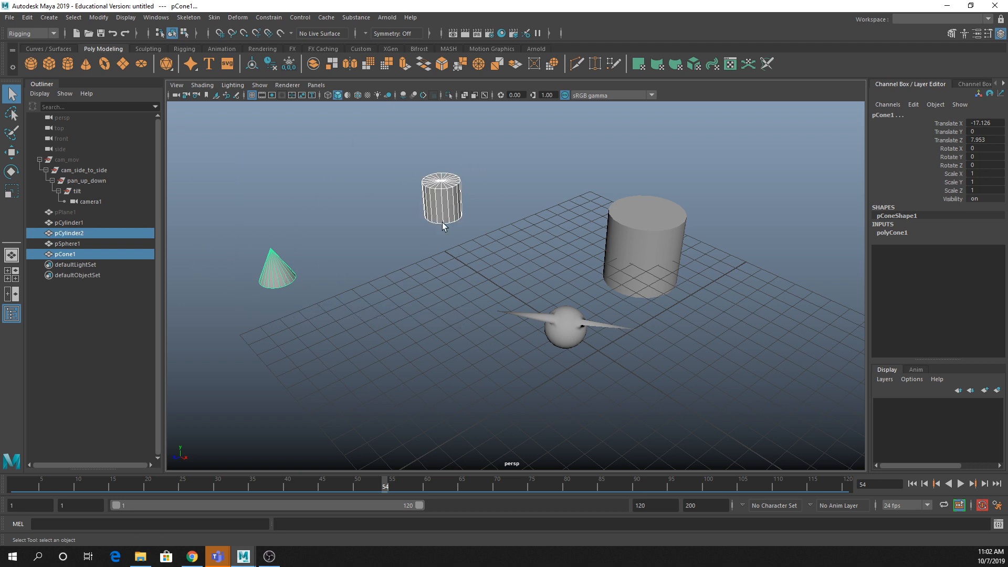
{"action": "left_click", "coordinate": [569, 329], "text": "shift"}
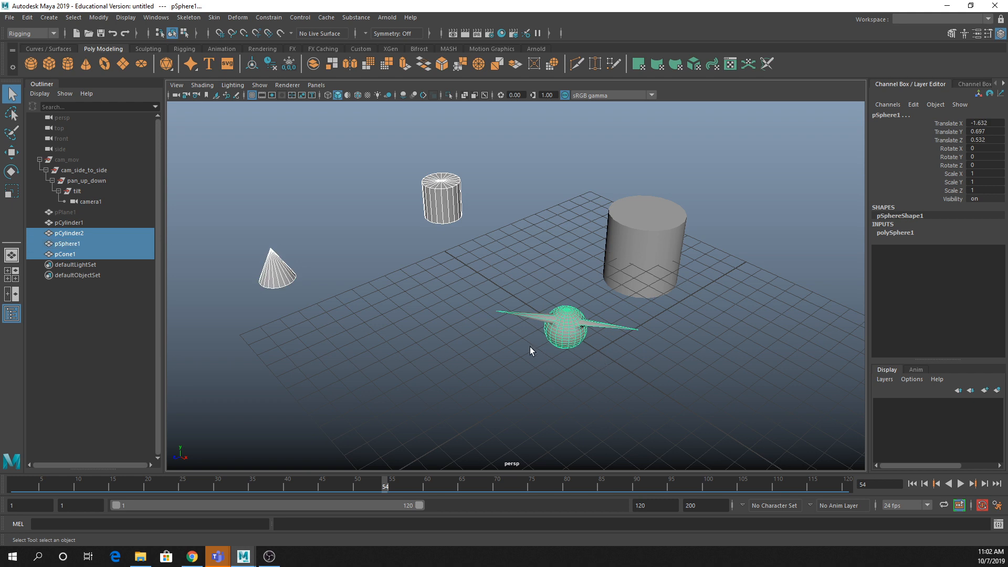
{"action": "left_click", "coordinate": [268, 16]}
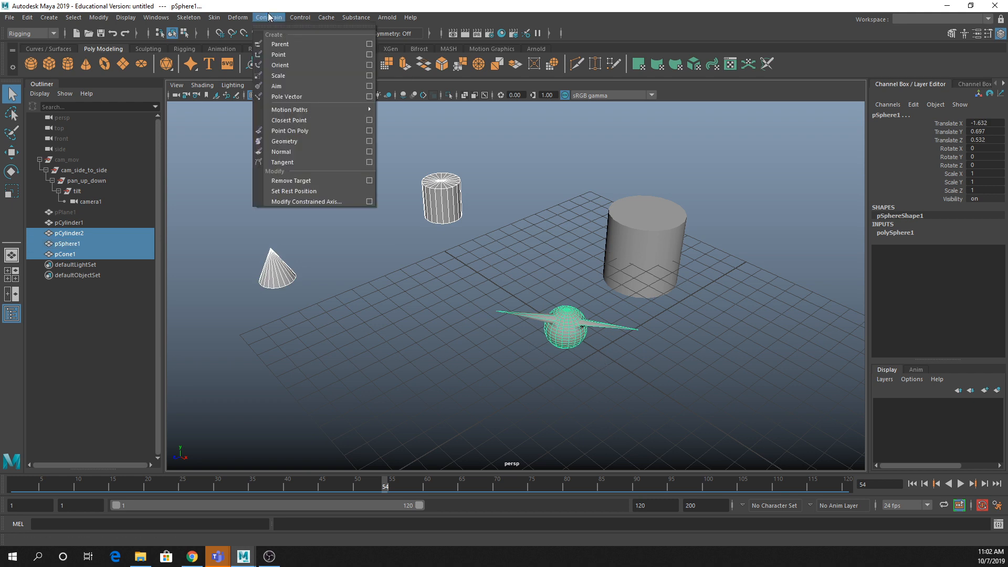
{"action": "mouse_move", "coordinate": [300, 19]}
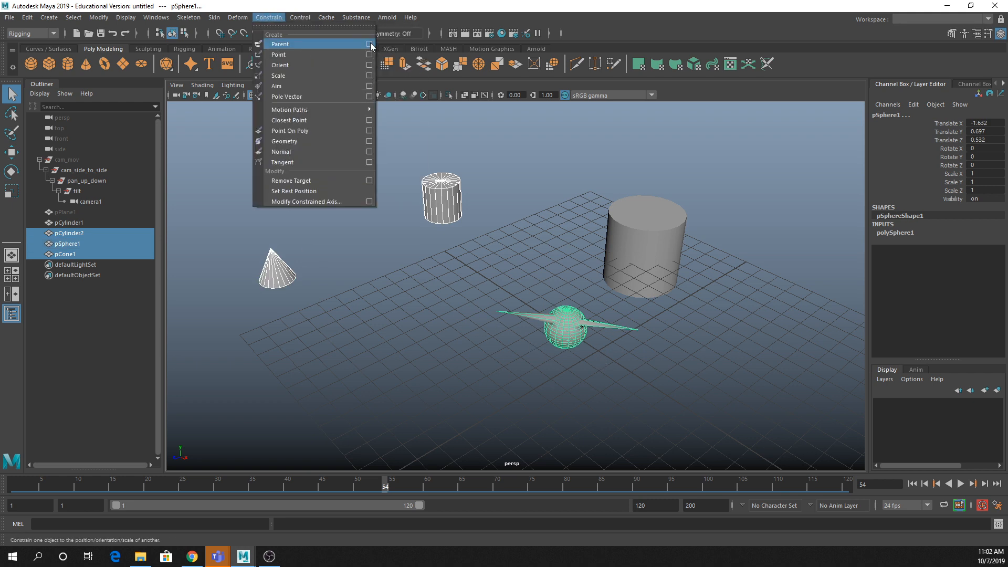
{"action": "left_click", "coordinate": [372, 43]}
{"action": "left_click", "coordinate": [690, 90]}
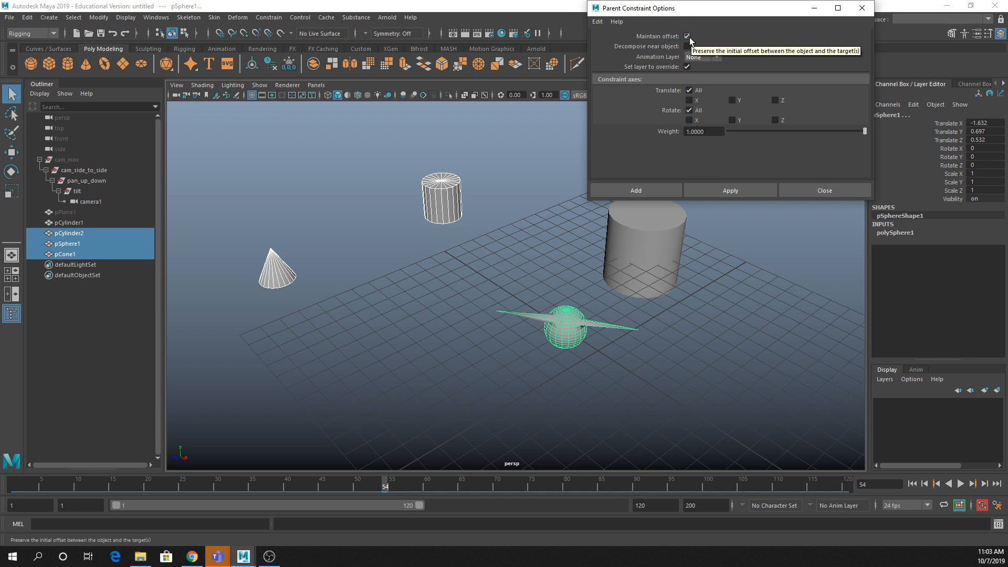
{"action": "left_click", "coordinate": [742, 191]}
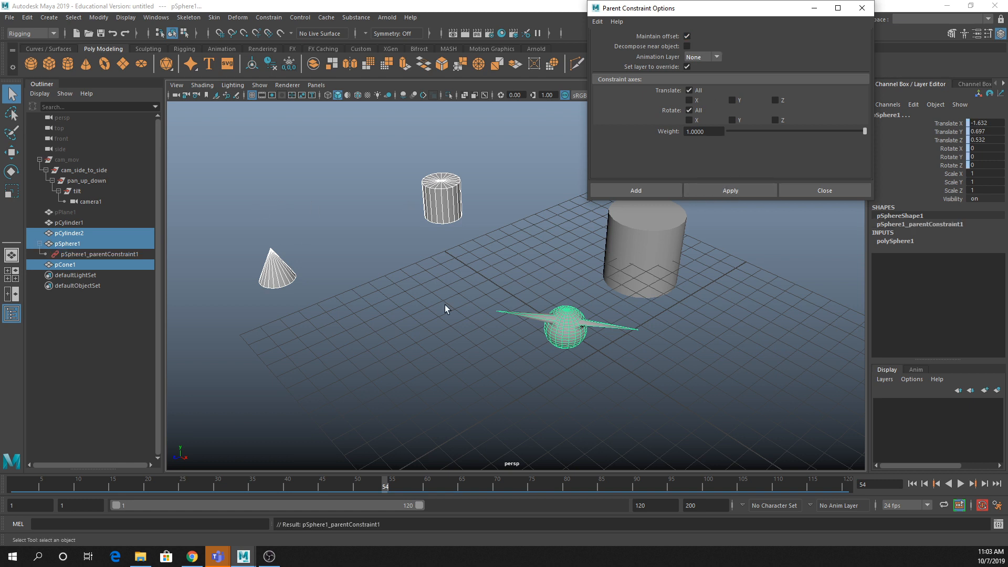
Step: Inspect the two target weights of pSphere1's parent constraint, try moving pCylinder2 toward the cone, and undo the move
{"action": "left_click", "coordinate": [560, 331]}
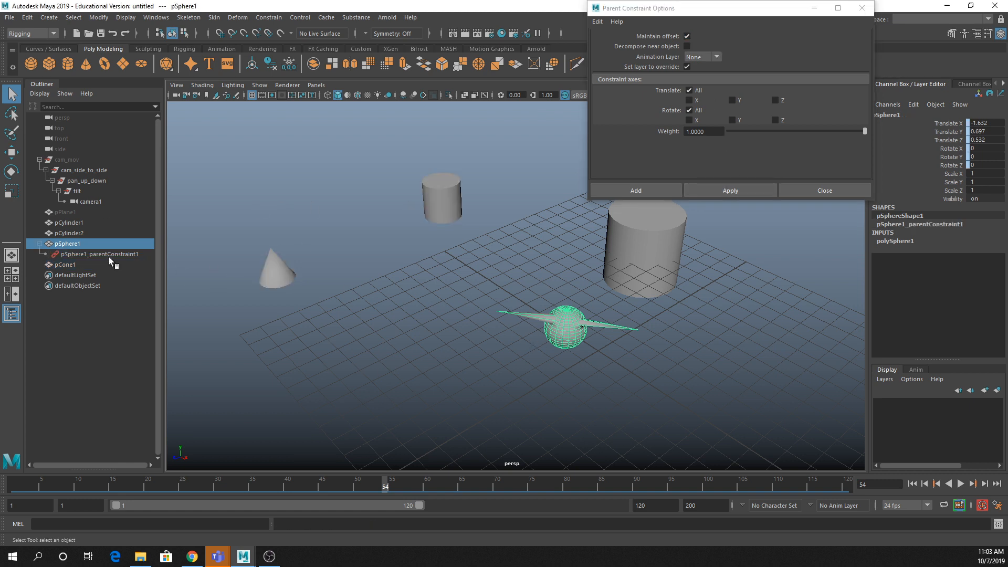
{"action": "left_click", "coordinate": [92, 254]}
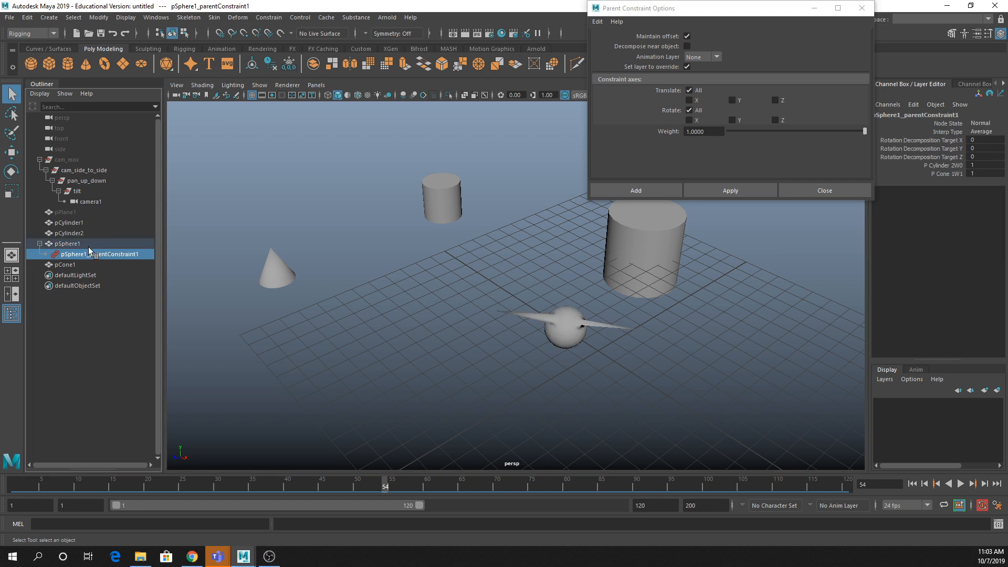
{"action": "left_click", "coordinate": [433, 204]}
{"action": "key", "text": "w"}
{"action": "left_click_drag", "start_coordinate": [433, 204], "coordinate": [321, 203]}
{"action": "scroll", "coordinate": [378, 288], "scroll_direction": "down", "scroll_amount": 3}
{"action": "left_click_drag", "start_coordinate": [377, 290], "coordinate": [353, 322], "text": "alt"}
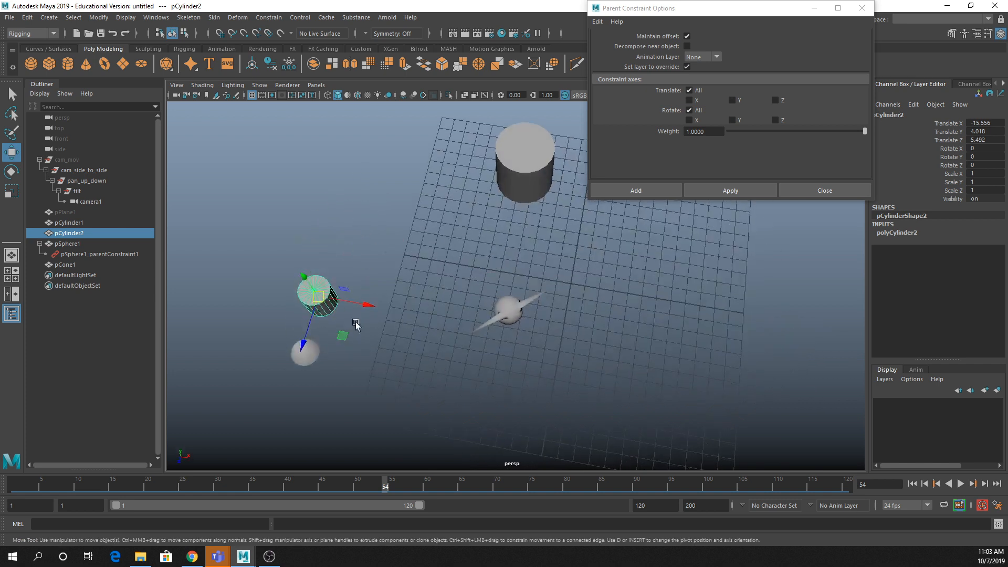
{"action": "key", "text": "ctrl+z"}
Step: Move pCylinder2 to about X -21.1, Y 5.8, Z -2.4 and pCone1 to about X -22, Z 8.9
{"action": "left_click_drag", "start_coordinate": [400, 239], "coordinate": [264, 162]}
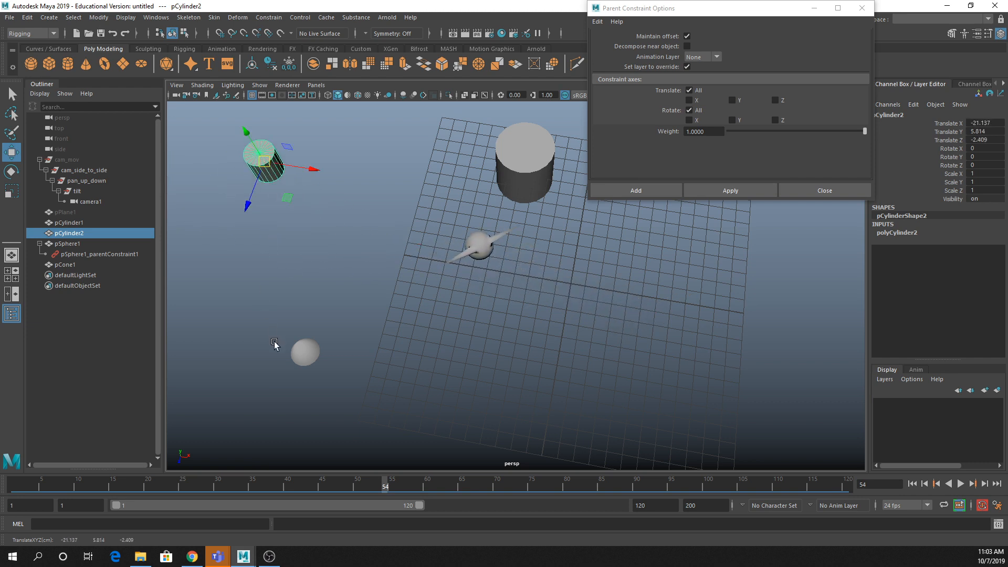
{"action": "left_click", "coordinate": [303, 351]}
{"action": "left_click_drag", "start_coordinate": [299, 351], "coordinate": [226, 352]}
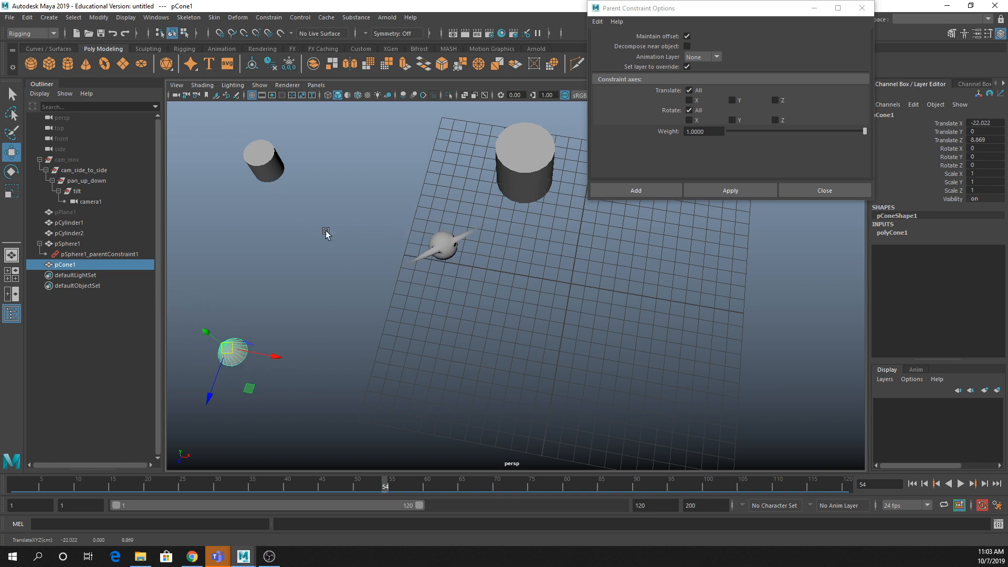
Step: Select pCone1, pCylinder2 and pSphere1 in turn to examine how the sphere's position relates to its two targets
{"action": "left_click_drag", "start_coordinate": [198, 194], "coordinate": [300, 423]}
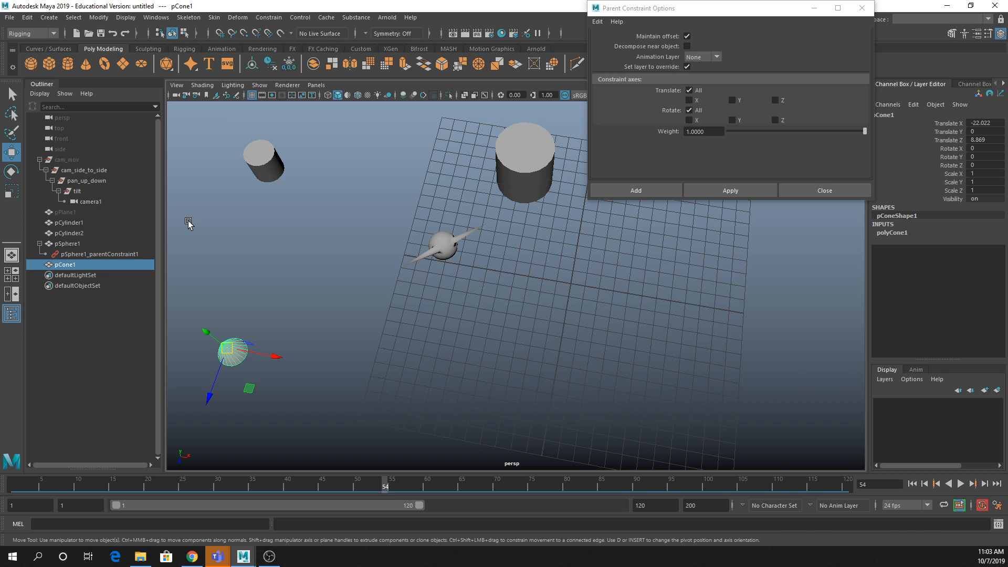
{"action": "left_click_drag", "start_coordinate": [222, 127], "coordinate": [276, 198]}
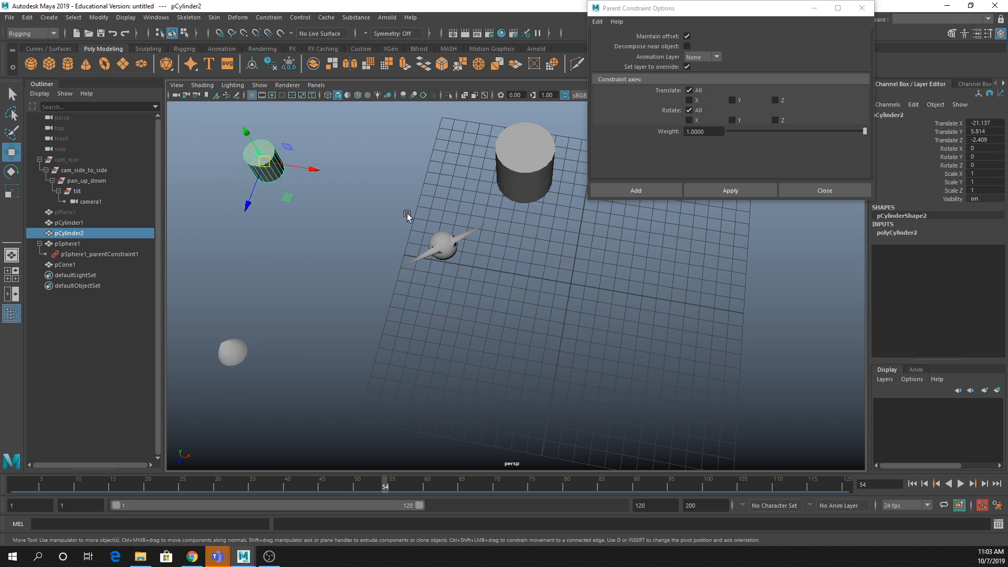
{"action": "left_click_drag", "start_coordinate": [408, 214], "coordinate": [466, 283]}
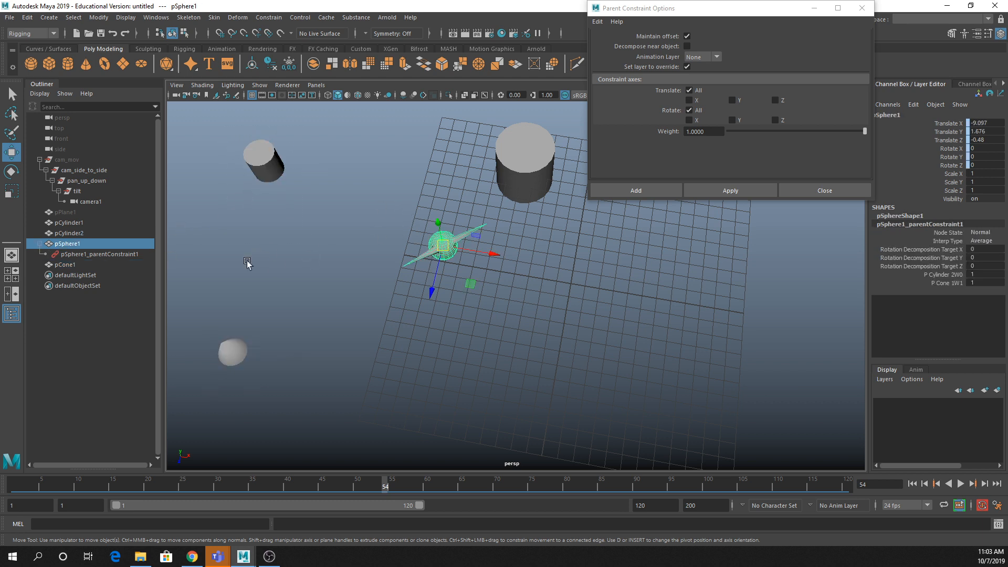
Step: Close the Parent Constraint Options and move pCylinder2 farther from the sphere, to about X -24.1, Y 8.4, Z -8.2
{"action": "left_click", "coordinate": [129, 255]}
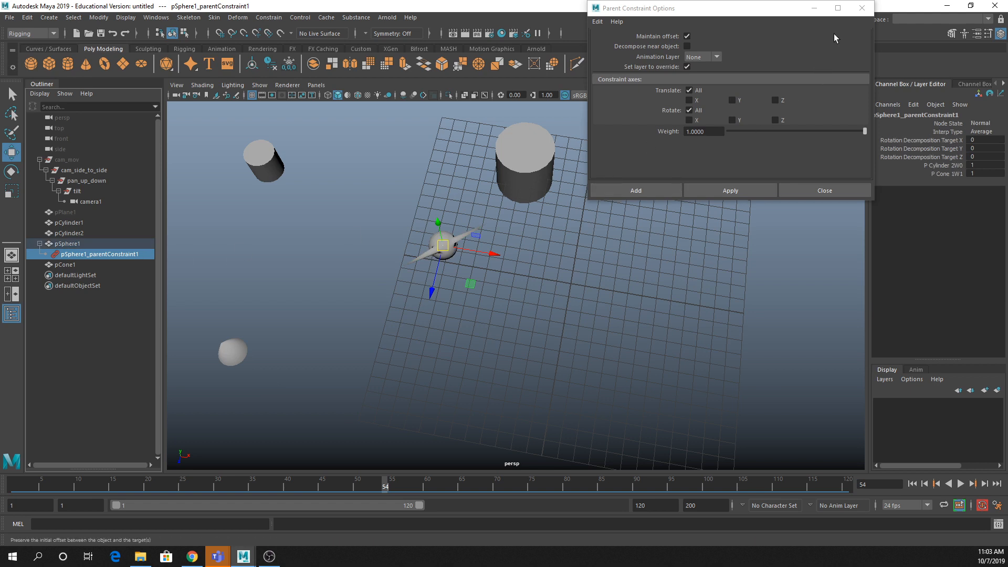
{"action": "left_click", "coordinate": [862, 8]}
{"action": "left_click", "coordinate": [265, 160]}
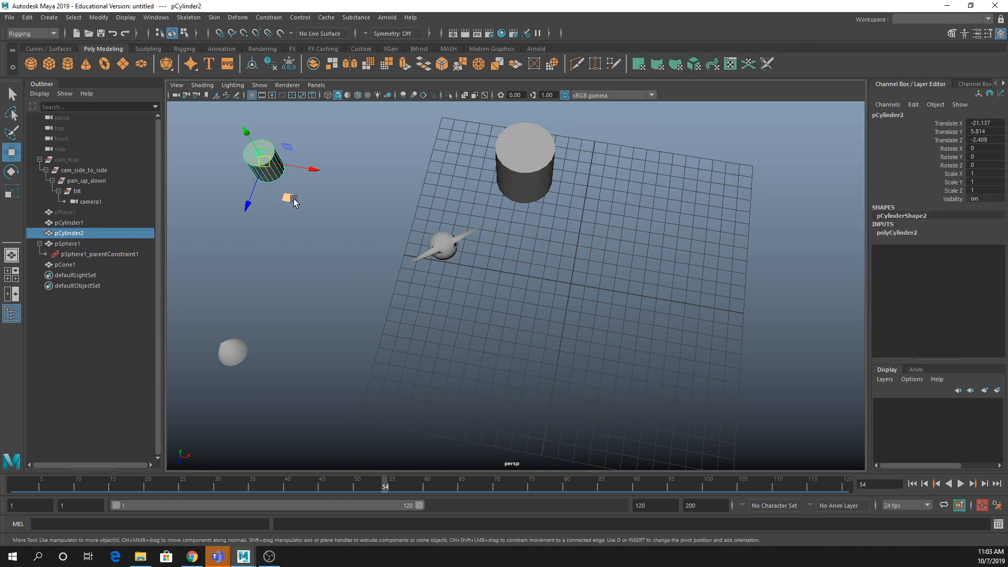
{"action": "middle_click_drag", "start_coordinate": [287, 203], "coordinate": [348, 261], "text": "alt"}
{"action": "left_click_drag", "start_coordinate": [319, 210], "coordinate": [294, 110]}
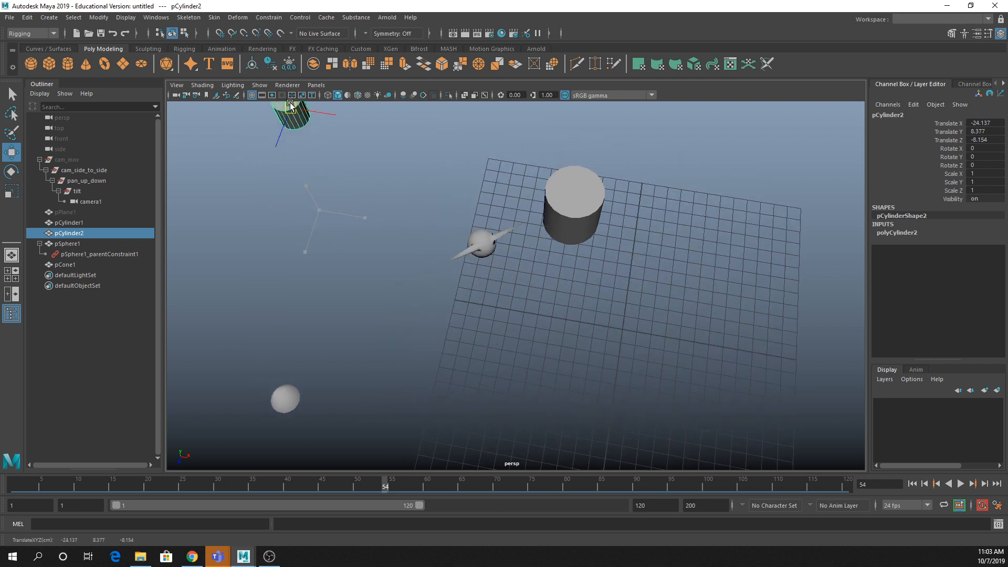
{"action": "scroll", "coordinate": [365, 225], "scroll_direction": "down", "scroll_amount": 2}
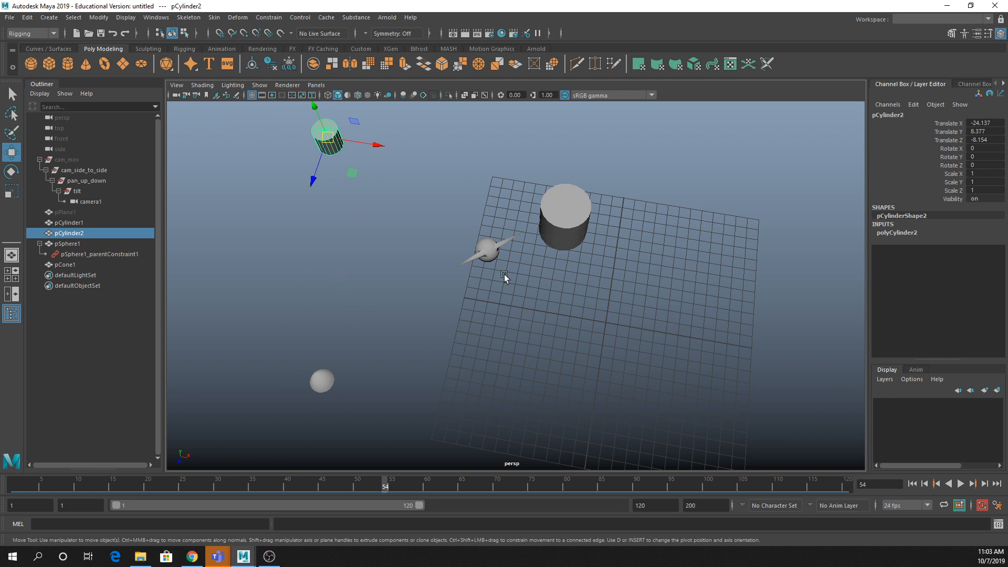
Step: Examine the rotation decomposition channels and the P Cylinder 2W0 and P Cone 1W1 weights of pSphere1's parent constraint
{"action": "left_click", "coordinate": [117, 258]}
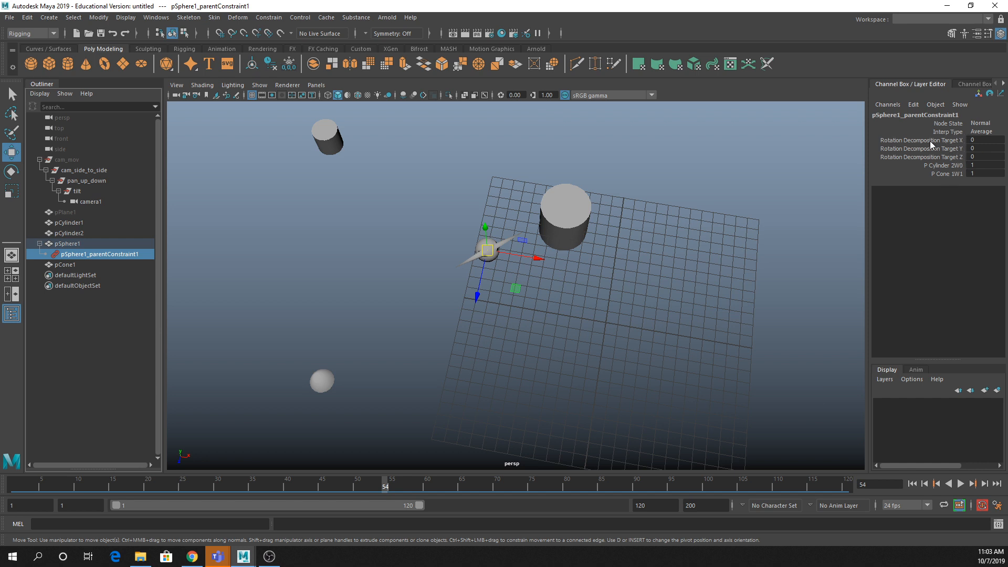
{"action": "left_click_drag", "start_coordinate": [933, 141], "coordinate": [961, 159]}
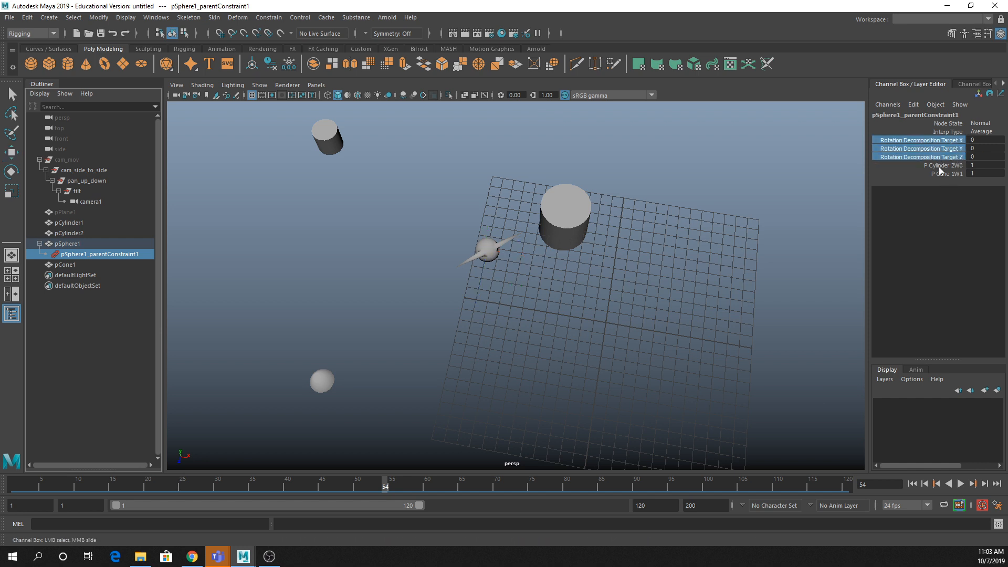
{"action": "left_click", "coordinate": [940, 166], "text": "ctrl"}
{"action": "left_click", "coordinate": [940, 167]}
{"action": "left_click", "coordinate": [952, 174]}
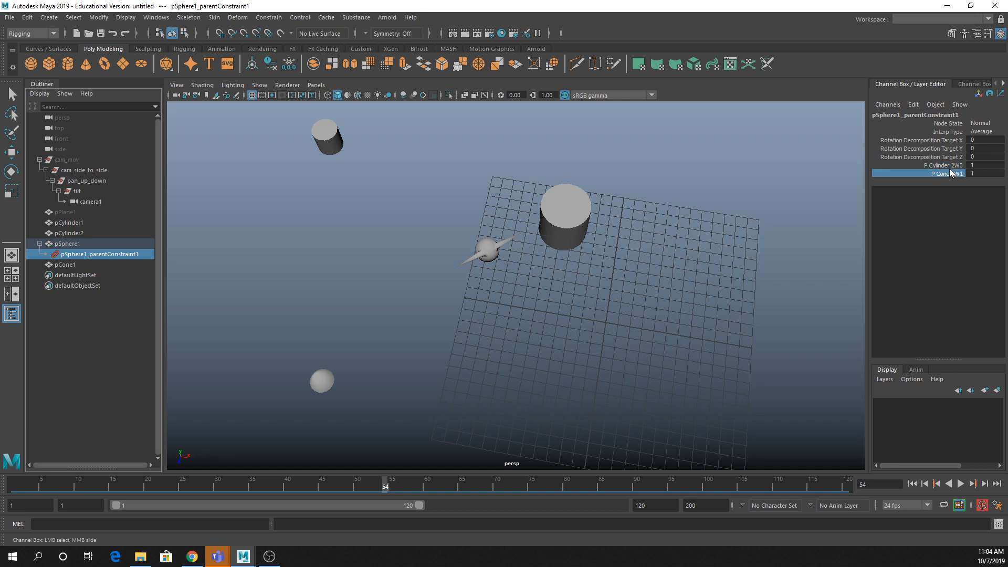
{"action": "left_click", "coordinate": [947, 166]}
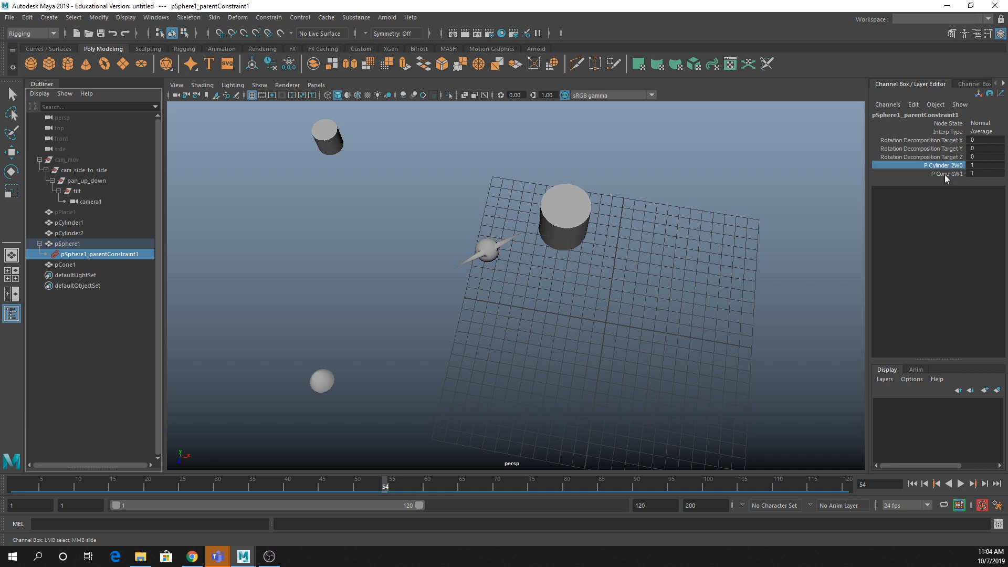
{"action": "left_click", "coordinate": [948, 173], "text": "ctrl"}
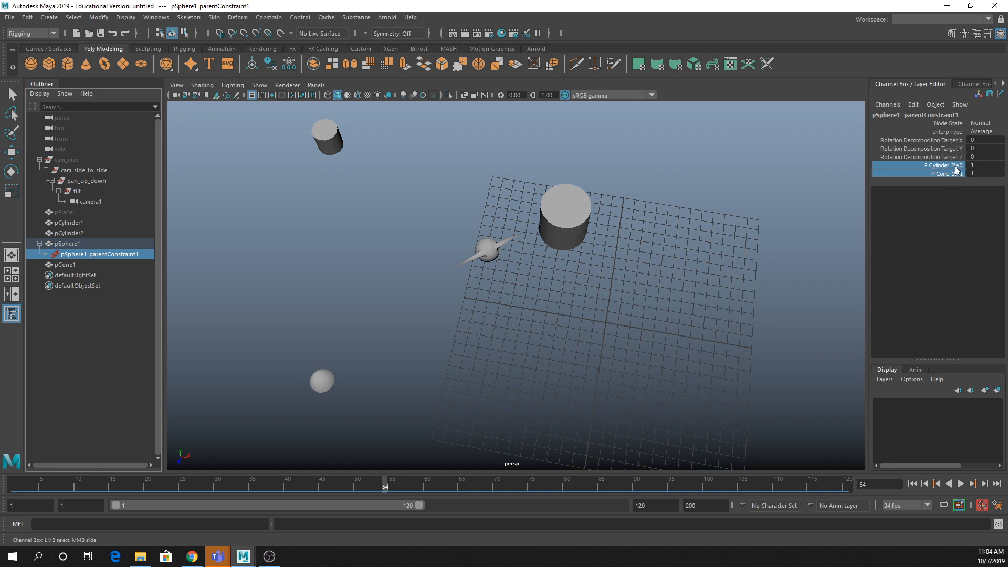
{"action": "left_click", "coordinate": [955, 166]}
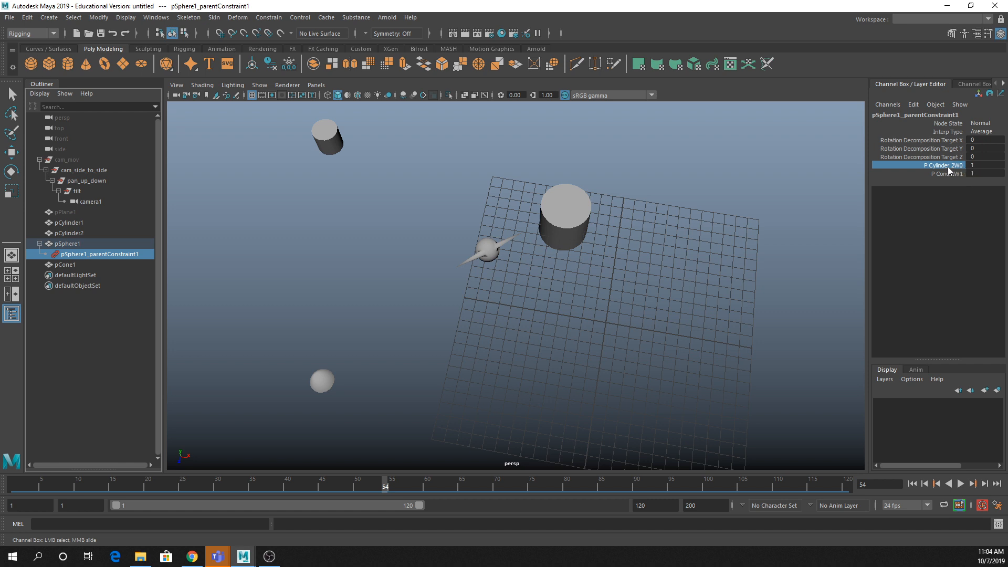
{"action": "left_click", "coordinate": [982, 164]}
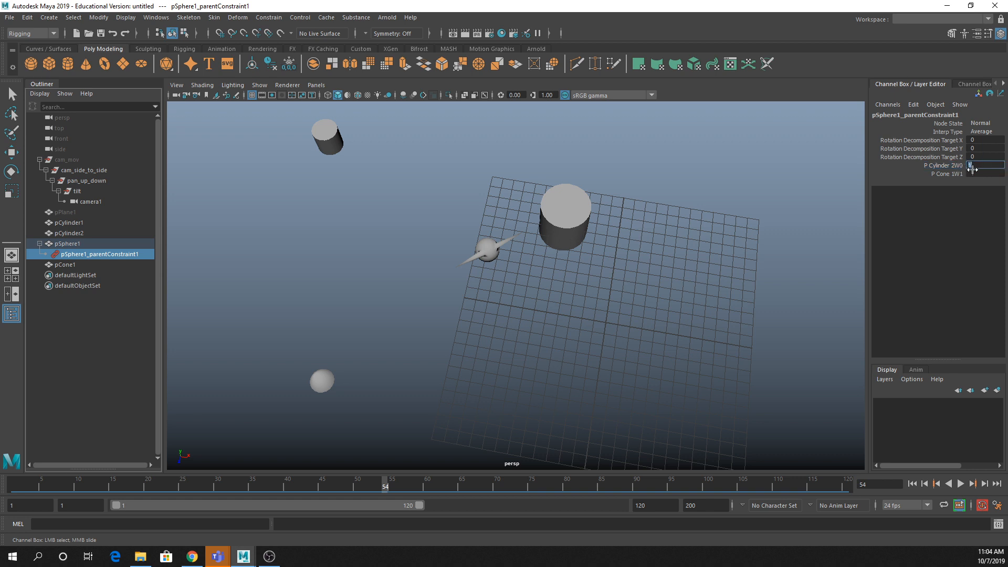
{"action": "left_click", "coordinate": [952, 174]}
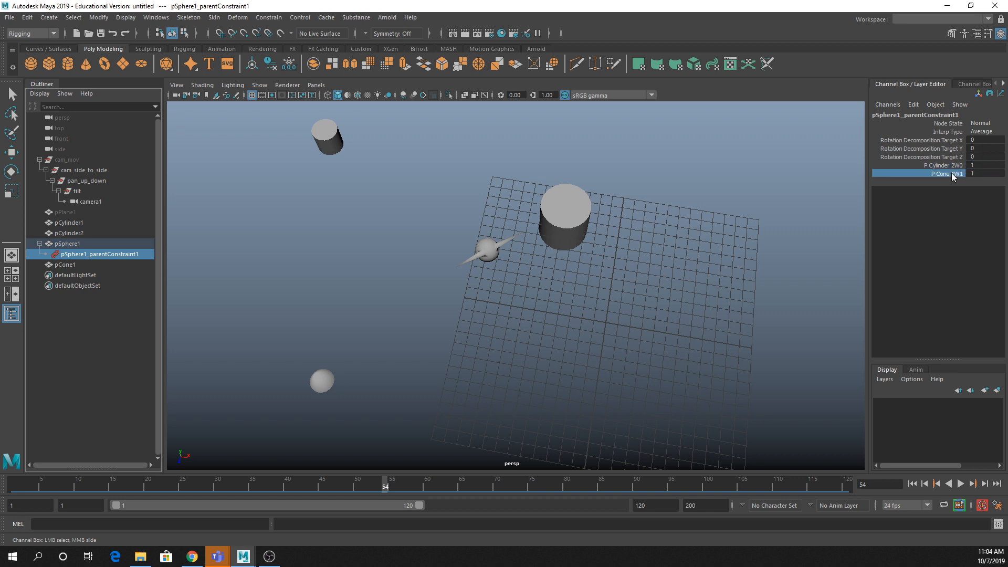
Step: Raise the constraint's P Cone 1W1 weight first to 10 and finally to 40, keeping P Cylinder 2W0 as it is
{"action": "double_click", "coordinate": [980, 176]}
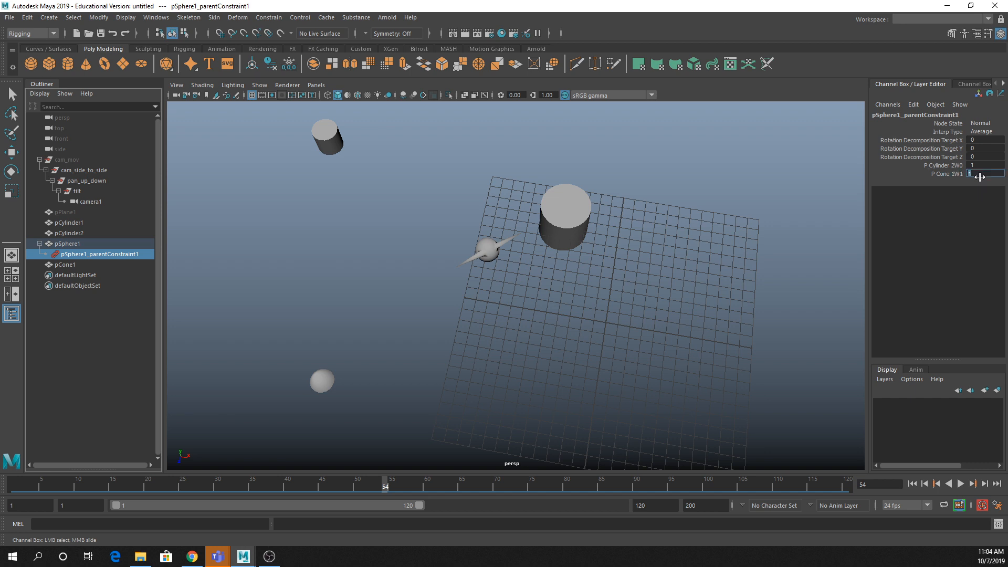
{"action": "type", "text": "10"}
{"action": "key", "text": "Return"}
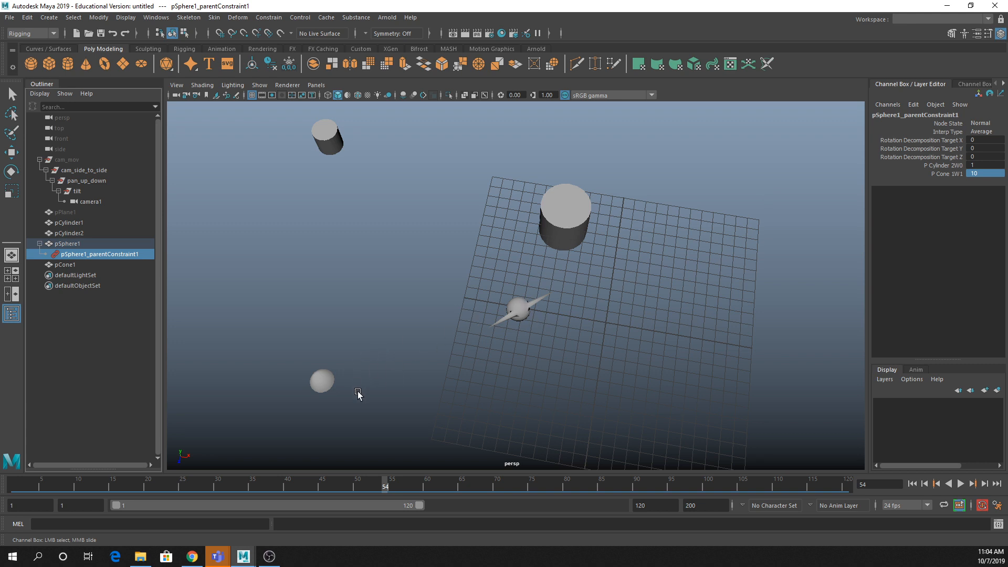
{"action": "double_click", "coordinate": [976, 174]}
{"action": "key", "text": "Return"}
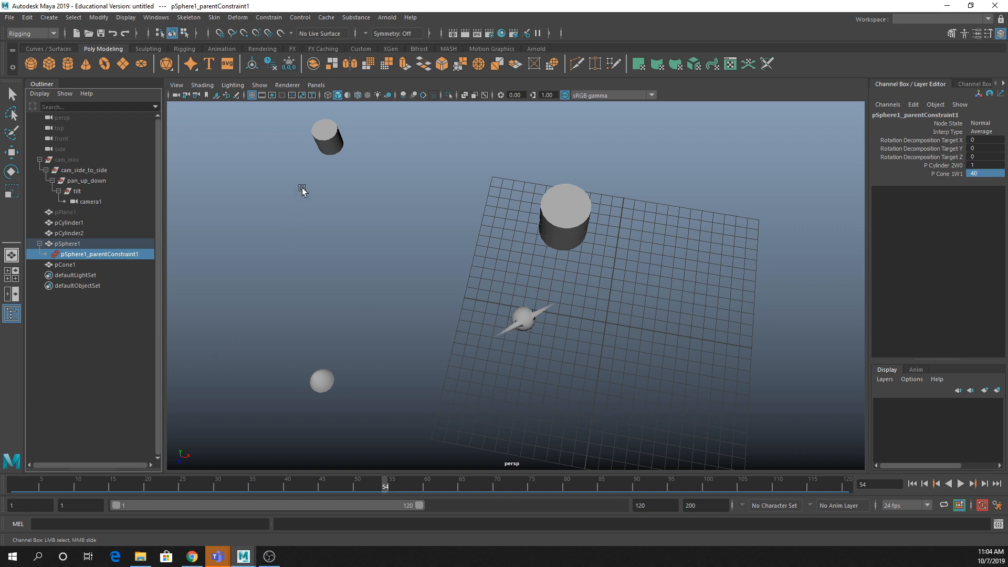
Step: Move pCylinder2 in two stages toward the grid to test its influence on pSphere1, and select pCone1
{"action": "left_click", "coordinate": [331, 141]}
{"action": "left_click_drag", "start_coordinate": [338, 160], "coordinate": [386, 200]}
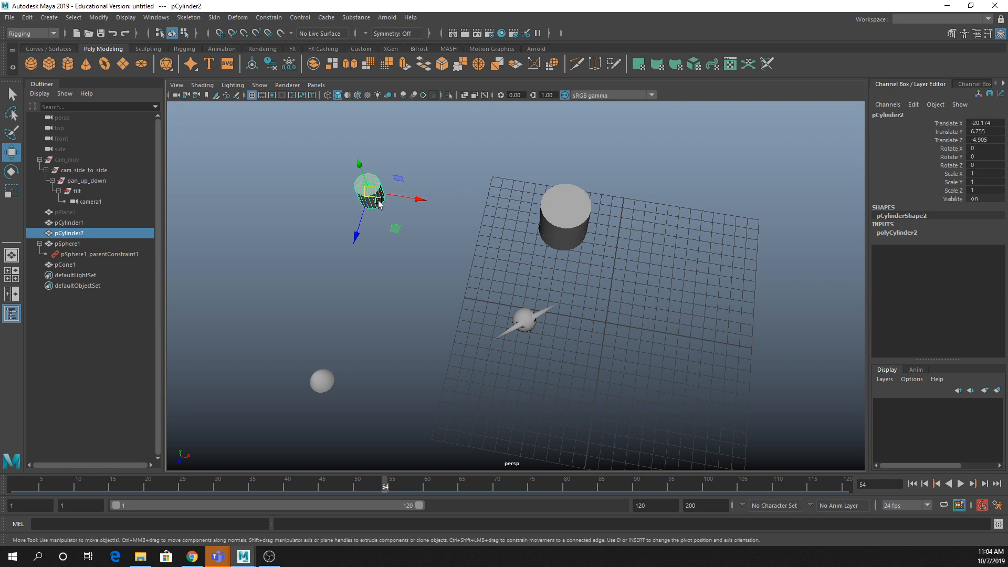
{"action": "left_click_drag", "start_coordinate": [379, 203], "coordinate": [378, 255]}
{"action": "left_click", "coordinate": [86, 263]}
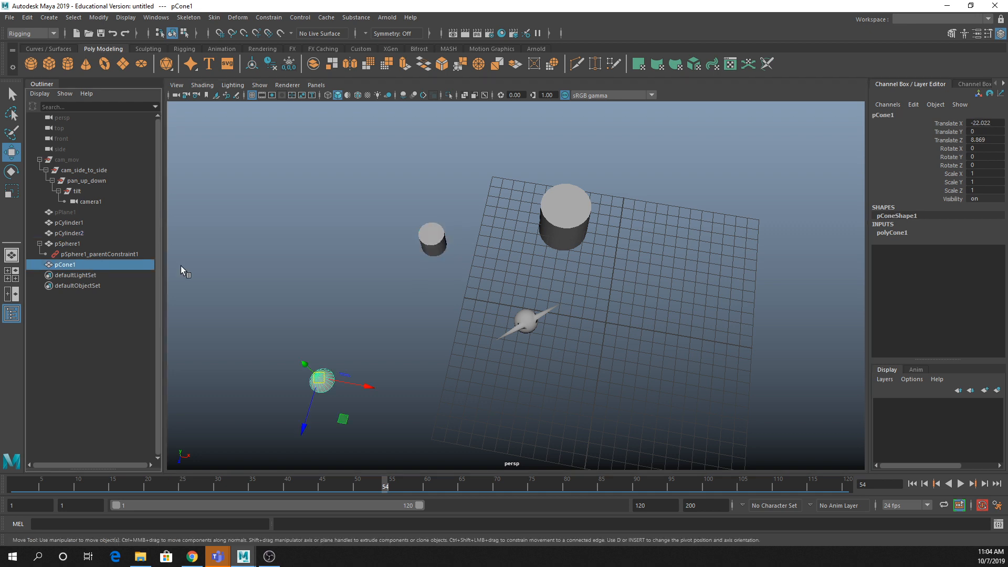
Step: Set the P Cylinder 2W0 weight of pSphere1's parent constraint to 0
{"action": "left_click", "coordinate": [139, 254]}
{"action": "double_click", "coordinate": [975, 165]}
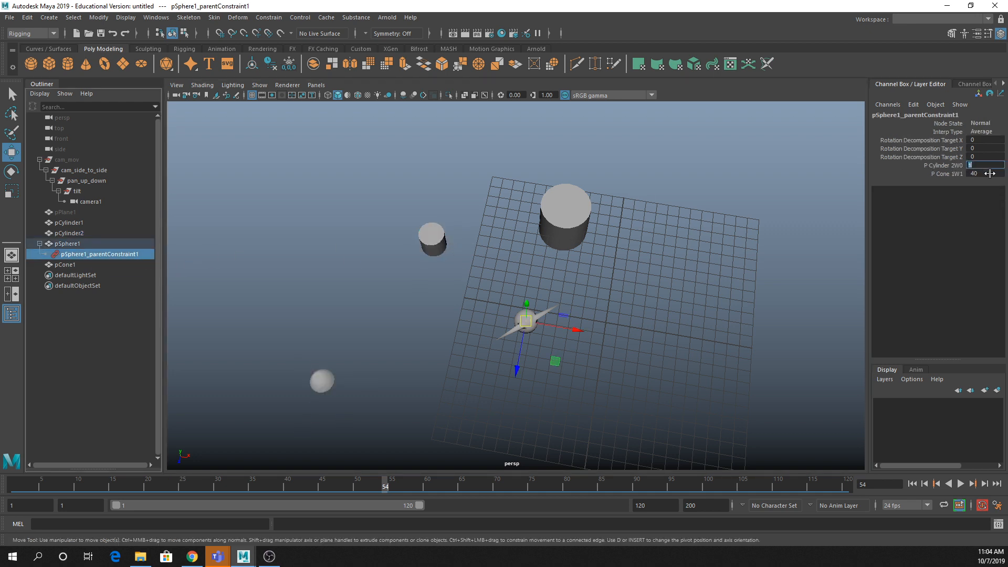
{"action": "type", "text": "0"}
{"action": "key", "text": "Return"}
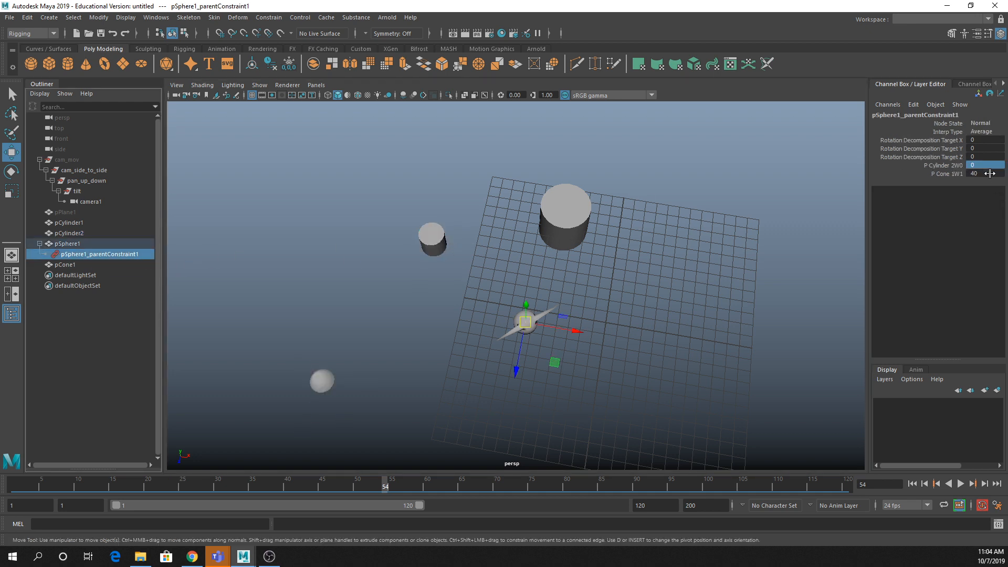
Step: Move pCylinder2 away from the grid and pCone1 to about X -27.7, Y 0.3, Z 9.1 to compare their influence on the sphere
{"action": "left_click", "coordinate": [437, 242]}
{"action": "left_click_drag", "start_coordinate": [437, 241], "coordinate": [330, 219]}
{"action": "left_click", "coordinate": [317, 380]}
{"action": "left_click_drag", "start_coordinate": [318, 378], "coordinate": [246, 369]}
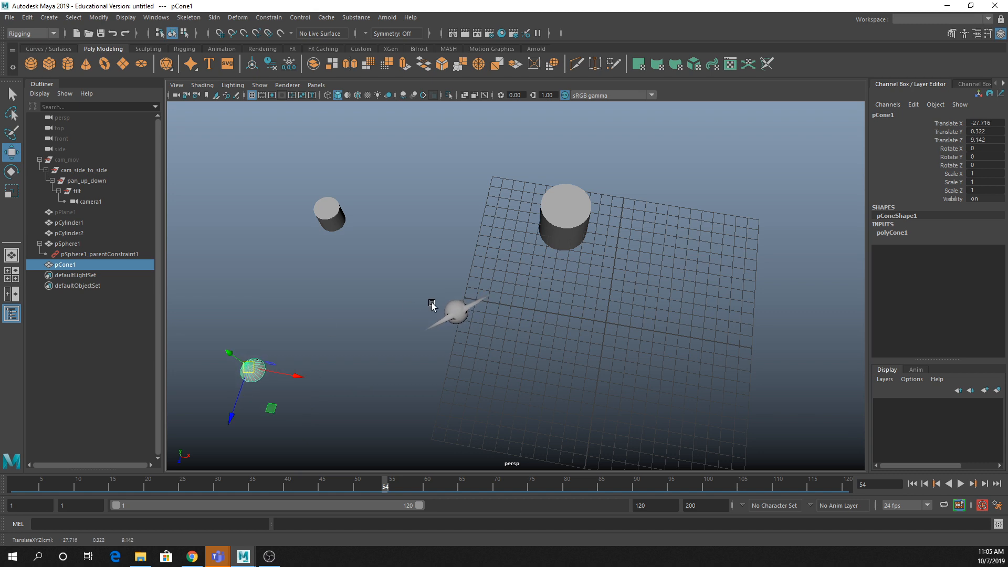
Step: Try a P Cone 1W1 weight of 1 on pSphere1's parent constraint, and set both target weights to 0.5
{"action": "left_click", "coordinate": [126, 254]}
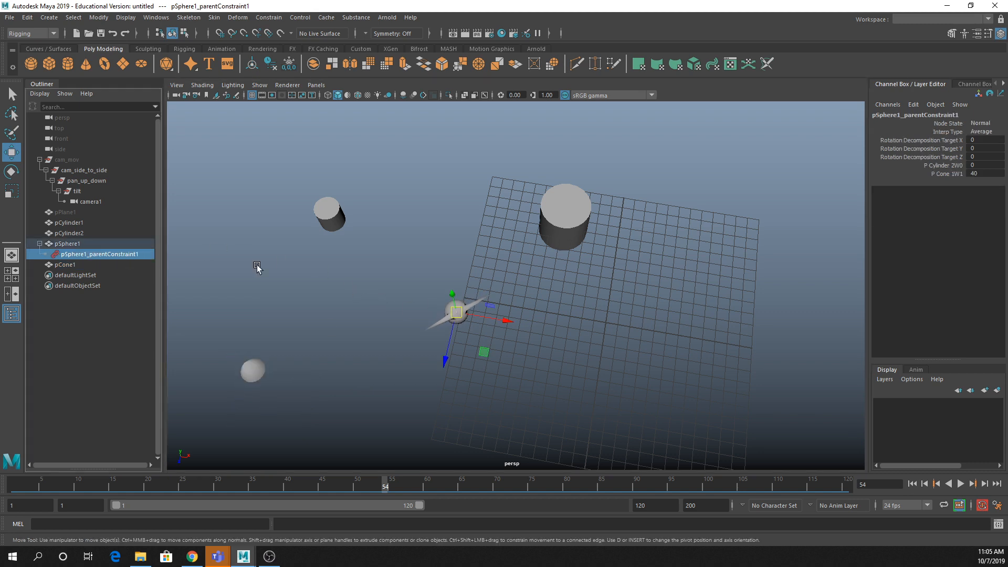
{"action": "double_click", "coordinate": [984, 173]}
{"action": "type", "text": "1"}
{"action": "key", "text": "Return"}
{"action": "double_click", "coordinate": [988, 175]}
{"action": "double_click", "coordinate": [981, 166]}
{"action": "type", "text": ".5"}
{"action": "key", "text": "Return"}
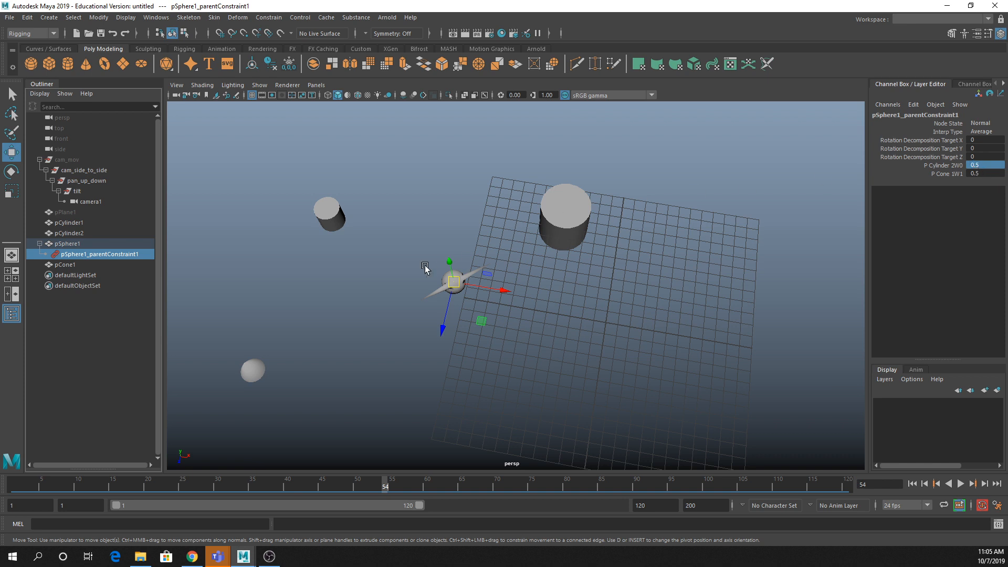
Step: Move pCylinder2 to about X -28.9, Y 6.6, Z -2.8 and add pCone1 to the selection
{"action": "left_click", "coordinate": [332, 217]}
{"action": "left_click_drag", "start_coordinate": [332, 218], "coordinate": [258, 205]}
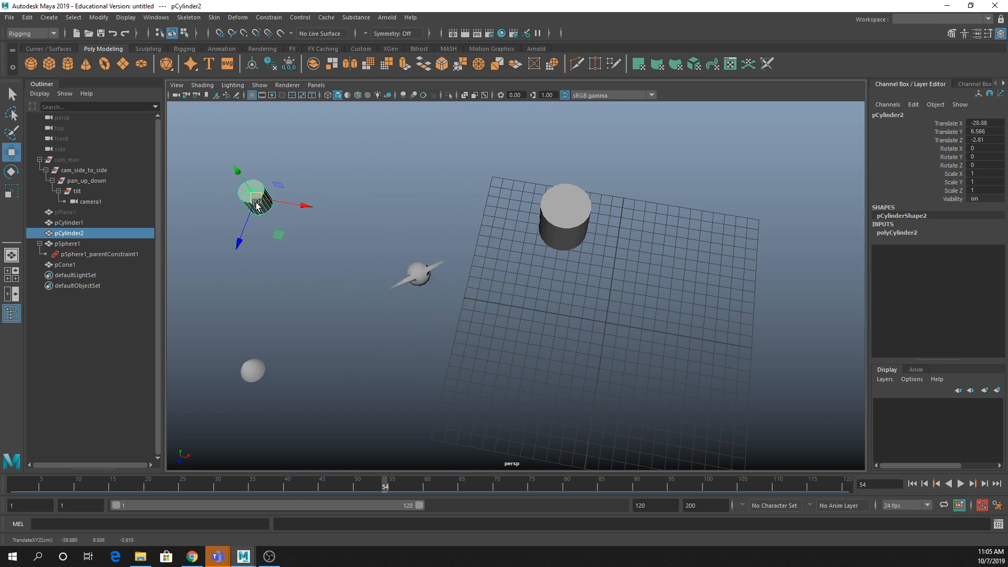
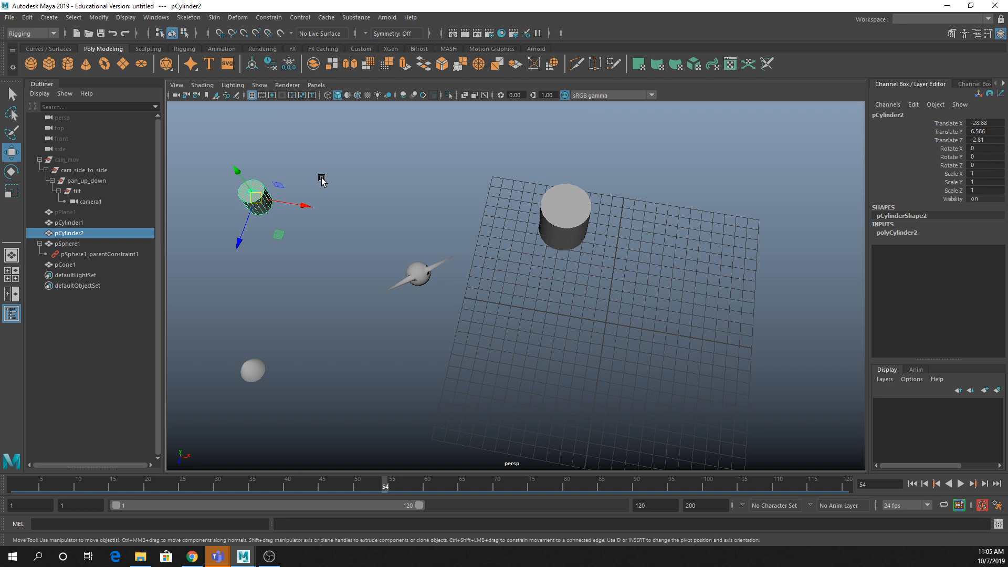
{"action": "left_click", "coordinate": [254, 371], "text": "shift"}
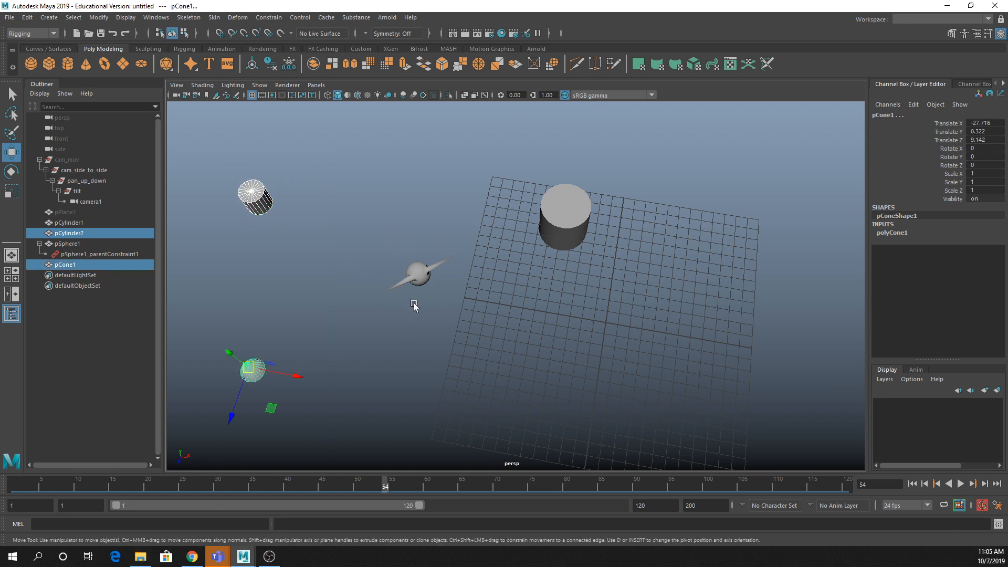
Step: Delete pSphere1's parent constraint and move pCylinder1 off the grid to about Z -21.5
{"action": "left_click", "coordinate": [127, 254]}
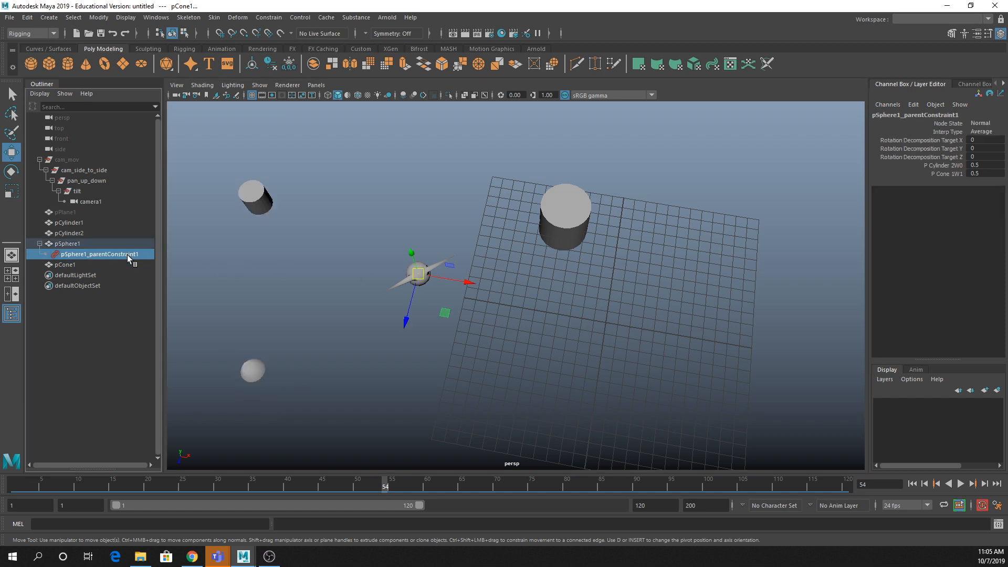
{"action": "key", "text": "Delete"}
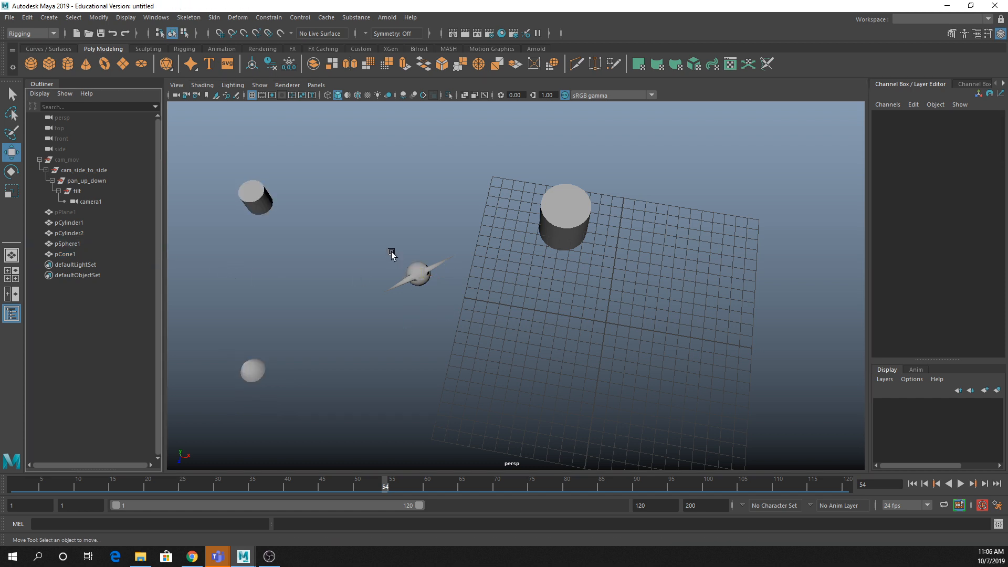
{"action": "scroll", "coordinate": [391, 254], "scroll_direction": "down", "scroll_amount": 2}
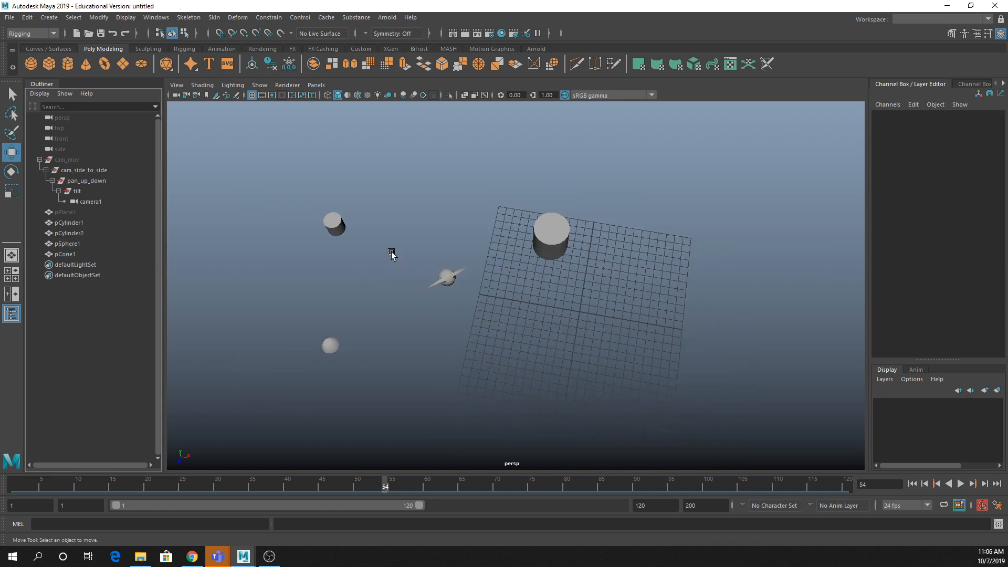
{"action": "left_click", "coordinate": [564, 248]}
{"action": "left_click_drag", "start_coordinate": [545, 279], "coordinate": [552, 185]}
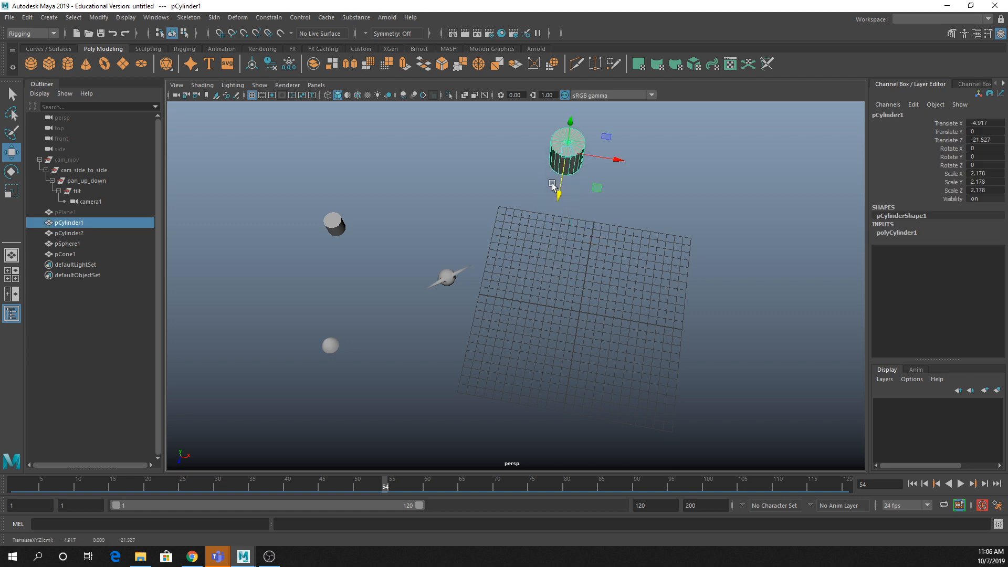
Step: Create a polygon cylinder at the origin and stretch it to about 3.66 in Scale Y
{"action": "left_click", "coordinate": [68, 69]}
{"action": "left_click_drag", "start_coordinate": [591, 350], "coordinate": [583, 150], "text": "alt"}
{"action": "key", "text": "r"}
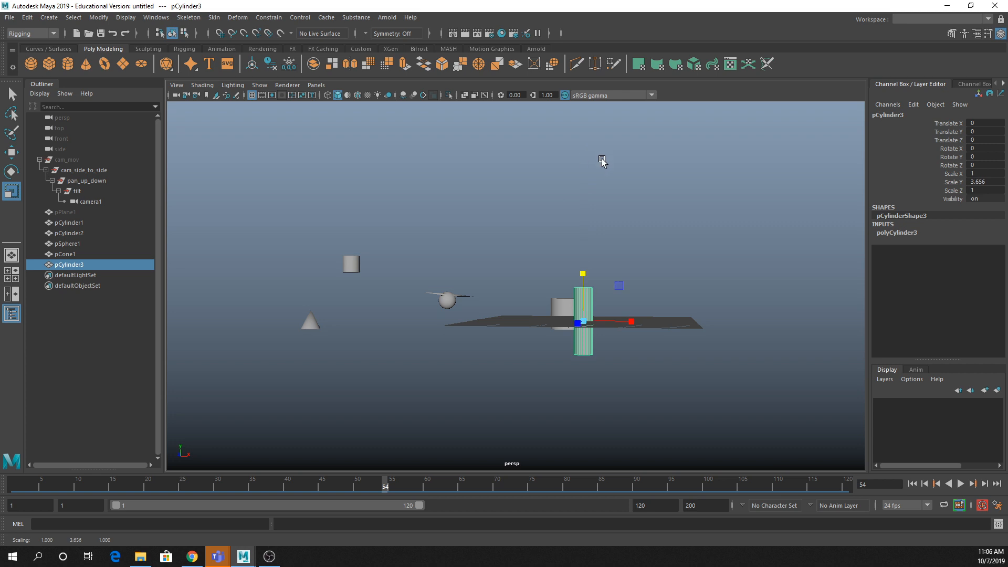
Step: Duplicate the stretched cylinder, raise the copy to about Y 7.4 on top of the original, and snap its pivot to its base
{"action": "key", "text": "ctrl+d"}
{"action": "key", "text": "w"}
{"action": "left_click_drag", "start_coordinate": [585, 296], "coordinate": [588, 225]}
Step: Try rotating the upper cylinder around its base to about -96.6 degrees in Z, and undo the rotation
{"action": "key", "text": "e"}
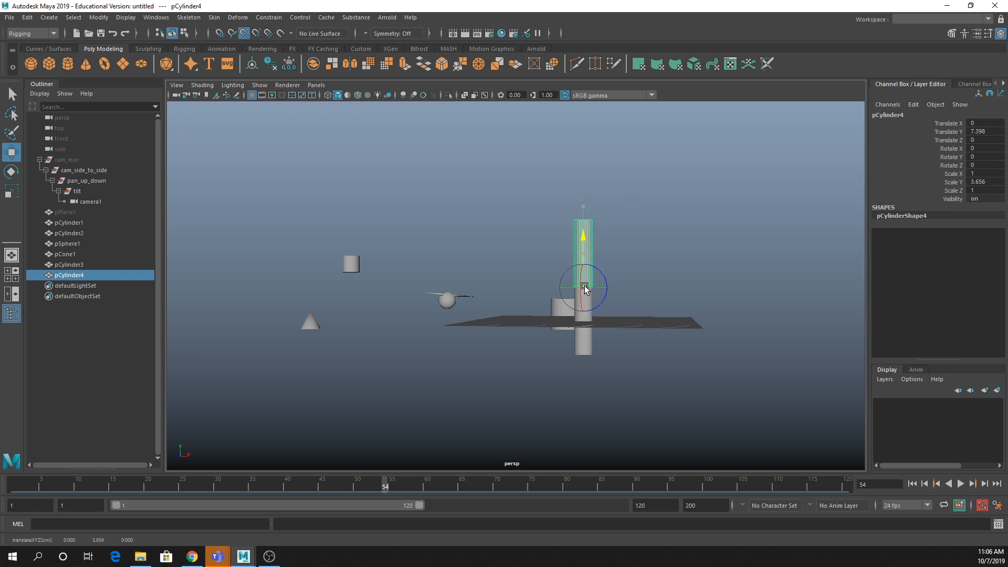
{"action": "left_click_drag", "start_coordinate": [607, 272], "coordinate": [700, 415]}
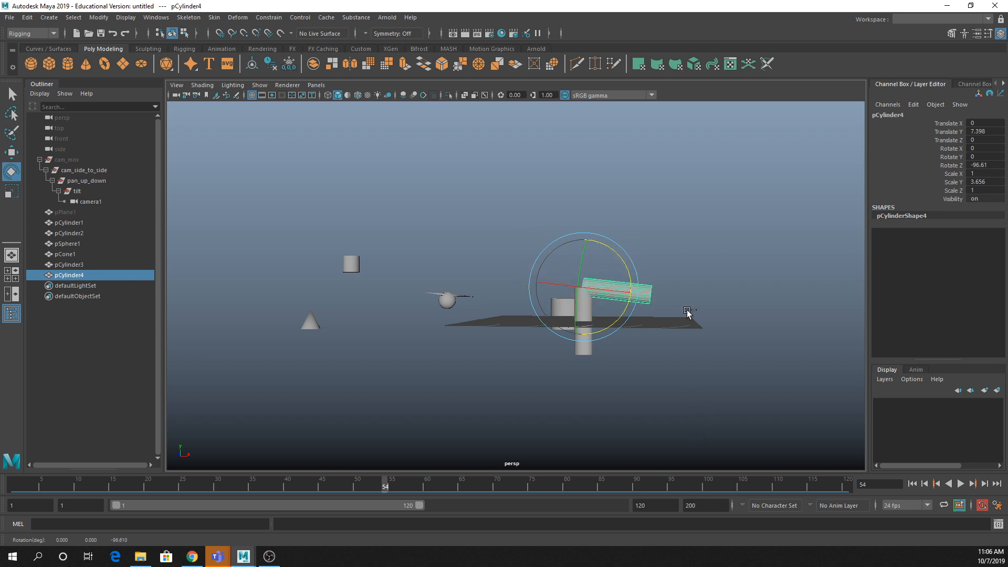
{"action": "key", "text": "ctrl+z"}
Step: Parent the upper cylinder pCylinder4 to the lower cylinder pCylinder3
{"action": "key", "text": "q"}
{"action": "left_click", "coordinate": [584, 349]}
{"action": "key", "text": "e"}
{"action": "key", "text": "q"}
{"action": "left_click", "coordinate": [587, 263]}
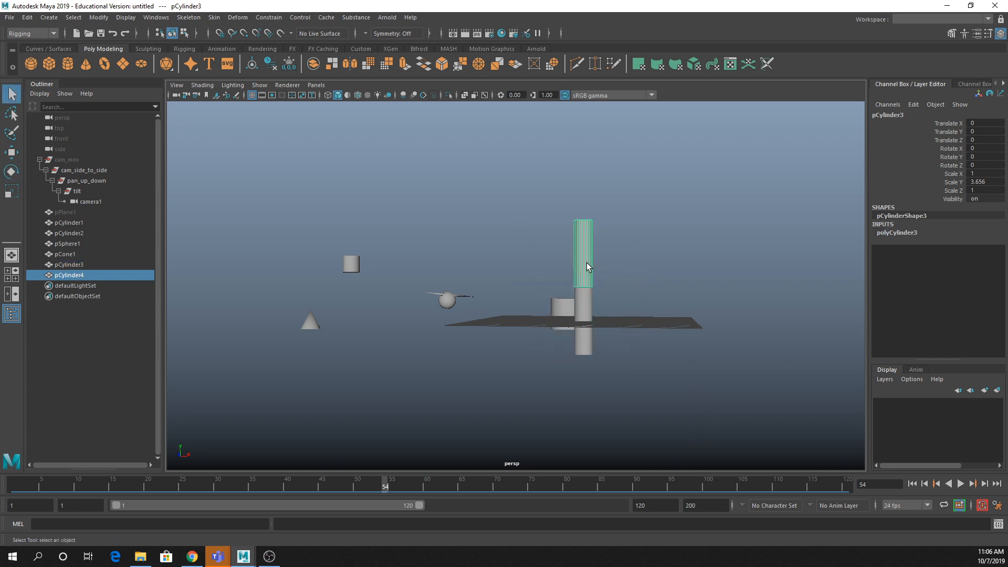
{"action": "left_click", "coordinate": [585, 314], "text": "shift"}
{"action": "key", "text": "p"}
Step: Rotate the parent cylinder pCylinder3 to about 129.4 degrees in Z and raise it to about Y 10.7
{"action": "key", "text": "e"}
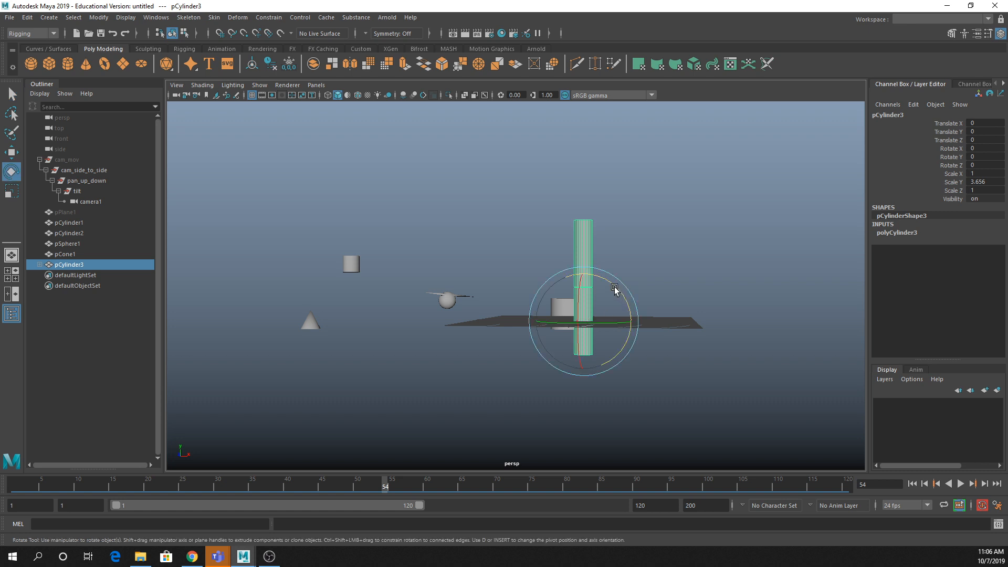
{"action": "left_click_drag", "start_coordinate": [614, 289], "coordinate": [506, 315]}
{"action": "key", "text": "w"}
{"action": "left_click_drag", "start_coordinate": [583, 288], "coordinate": [587, 207]}
{"action": "key", "text": "e"}
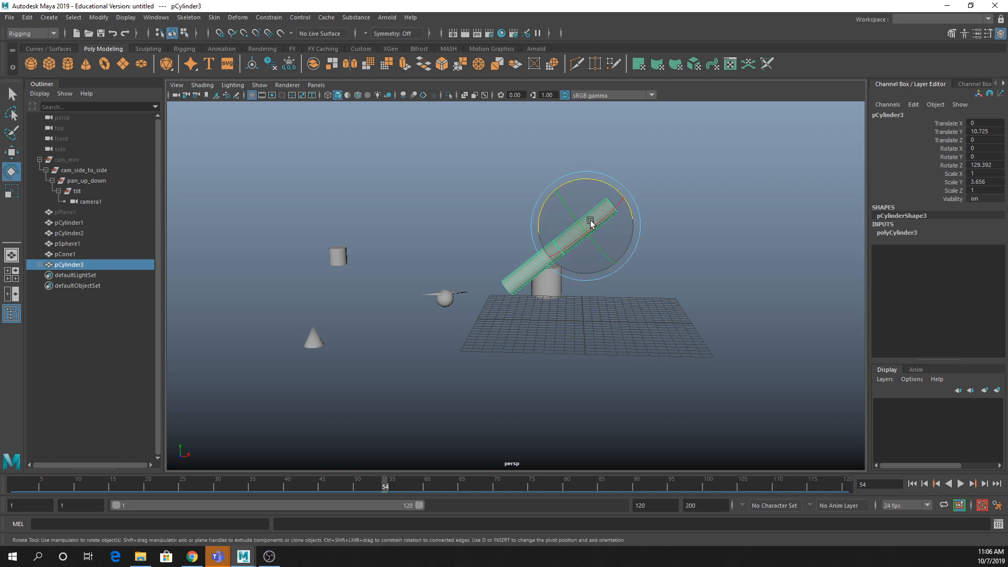
Step: Move pCylinder3's pivot to the raised end of the cylinder arm
{"action": "key", "text": "d"}
{"action": "left_click_drag", "start_coordinate": [551, 257], "coordinate": [621, 221]}
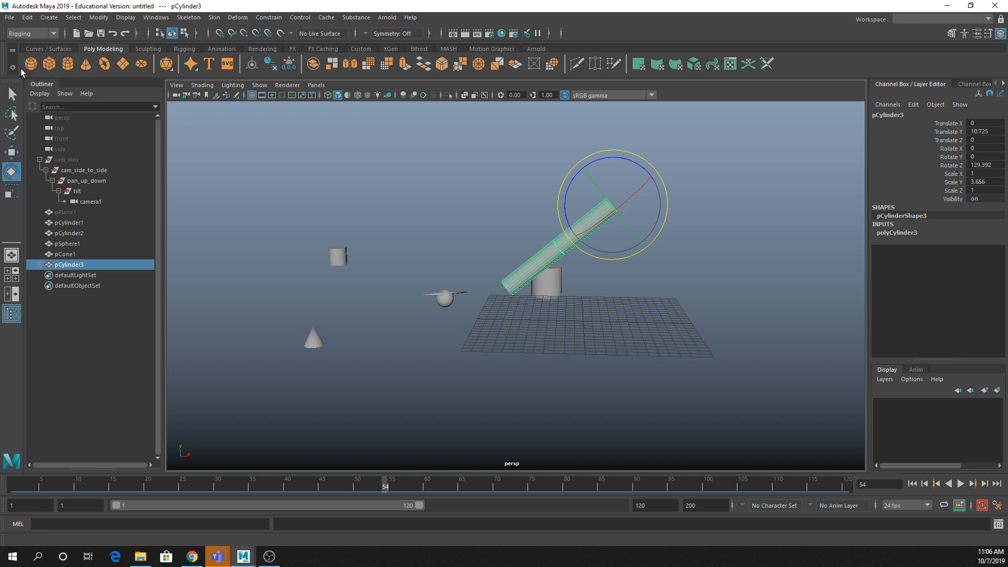
Step: Create a polygon sphere at the origin, scale it up slightly, and deselect it
{"action": "left_click_drag", "start_coordinate": [610, 338], "coordinate": [579, 367], "text": "alt"}
{"action": "key", "text": "r"}
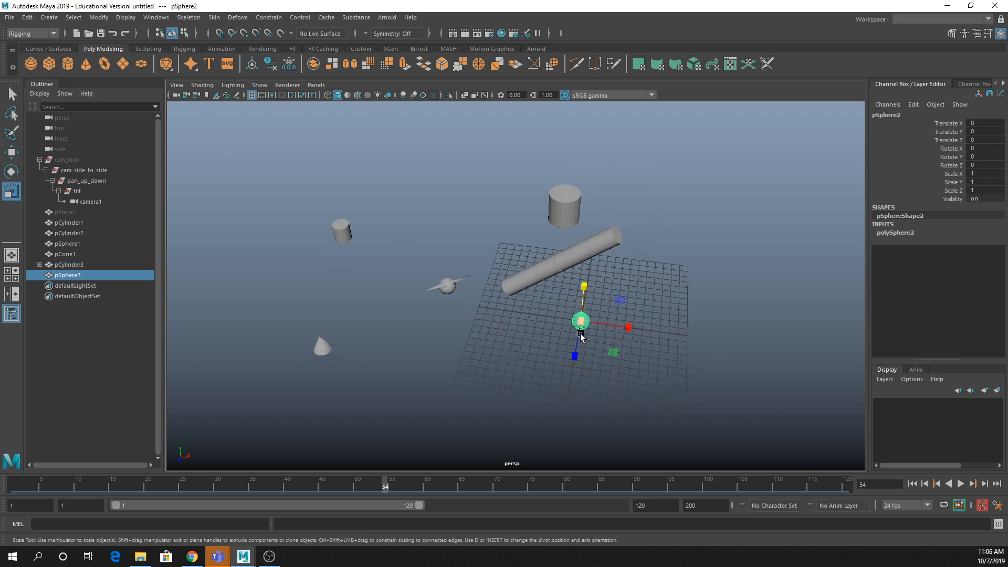
{"action": "left_click_drag", "start_coordinate": [581, 322], "coordinate": [587, 322]}
{"action": "key", "text": "q"}
{"action": "left_click", "coordinate": [637, 297]}
{"action": "mouse_move", "coordinate": [636, 298]}
{"action": "left_mouse_down", "text": "alt"}
{"action": "mouse_move", "coordinate": [645, 301]}
{"action": "mouse_move", "coordinate": [637, 304]}
{"action": "left_mouse_up", "text": "alt"}
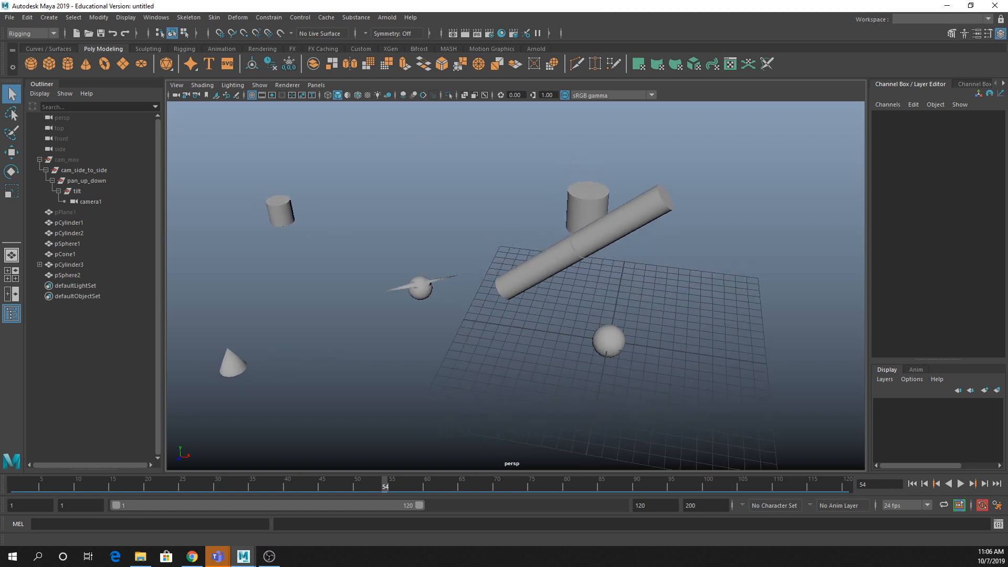
Step: Parent-constrain pSphere1 to pCylinder2
{"action": "left_click_drag", "start_coordinate": [287, 179], "coordinate": [318, 244]}
{"action": "middle_click_drag", "start_coordinate": [361, 235], "coordinate": [420, 269], "text": "alt"}
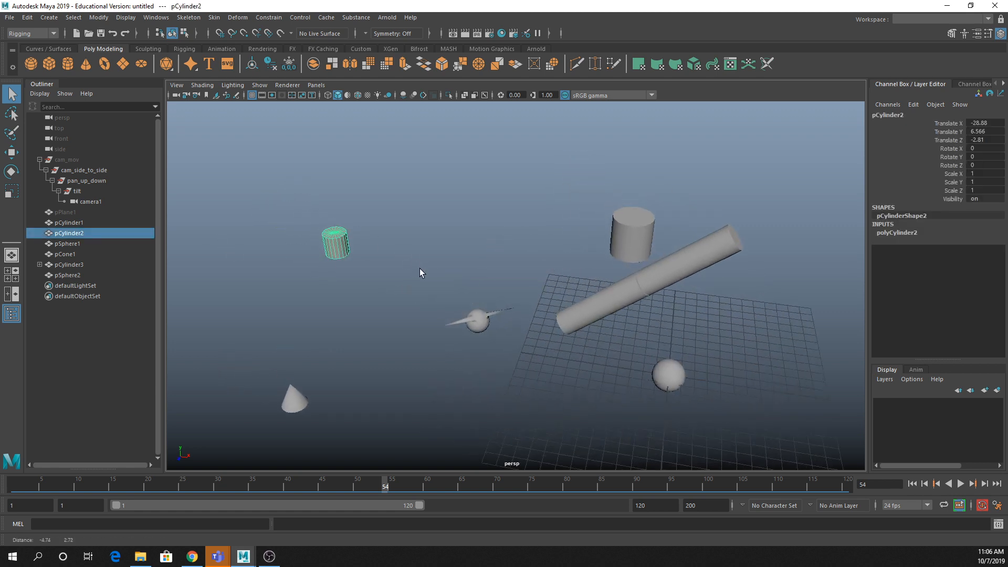
{"action": "left_click_drag", "start_coordinate": [420, 269], "coordinate": [417, 295], "text": "alt"}
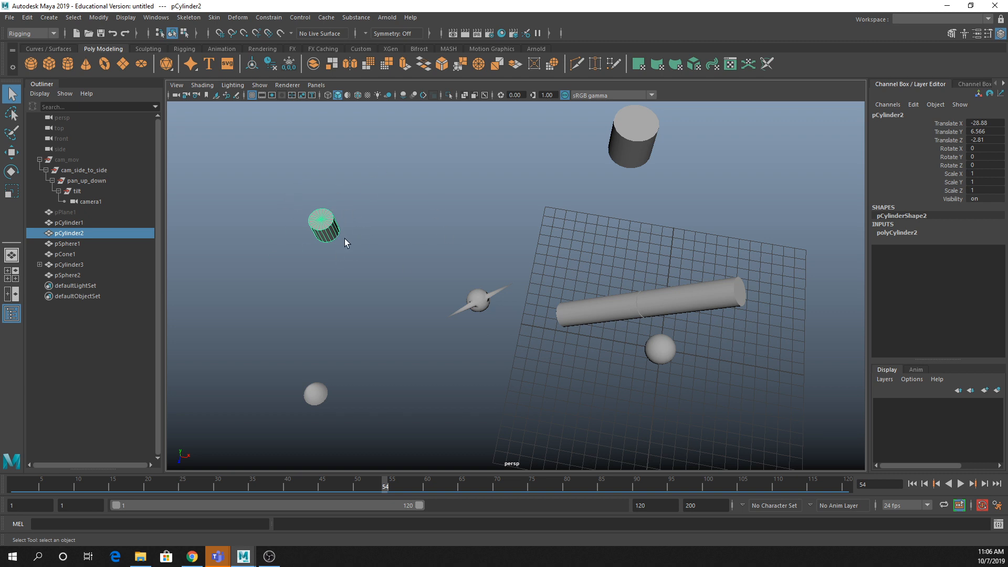
{"action": "left_click", "coordinate": [478, 301], "text": "shift"}
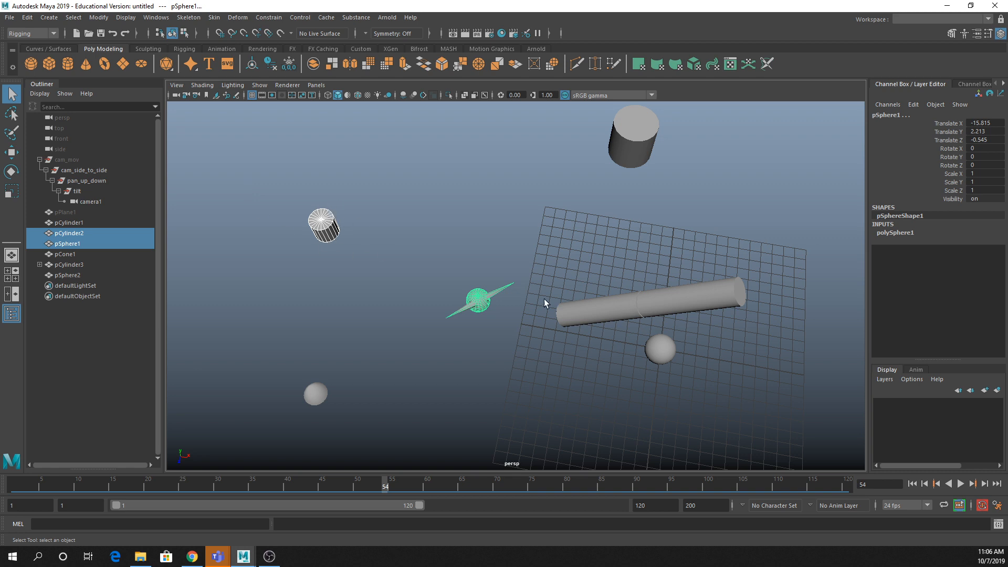
{"action": "left_click", "coordinate": [269, 17]}
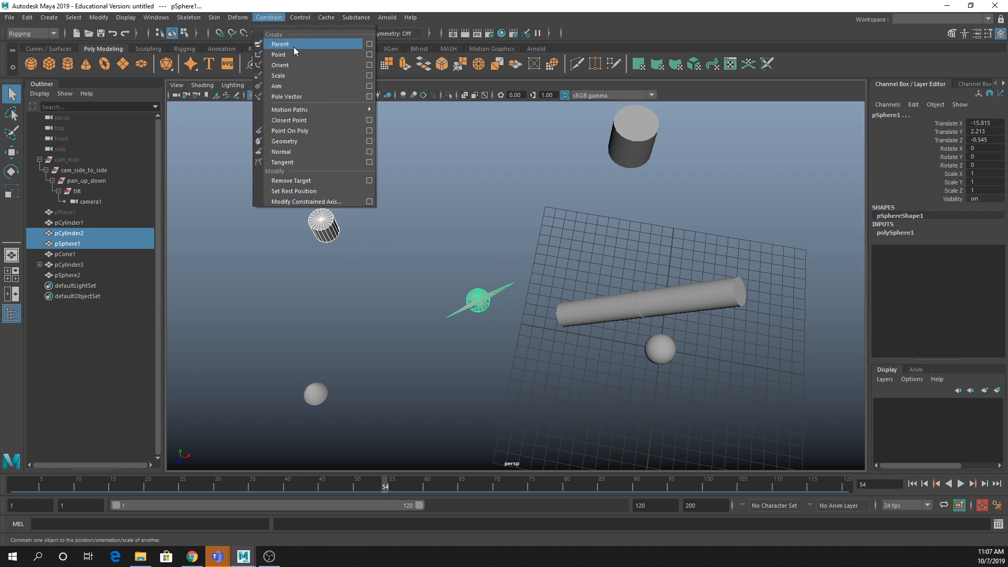
{"action": "left_click", "coordinate": [294, 45]}
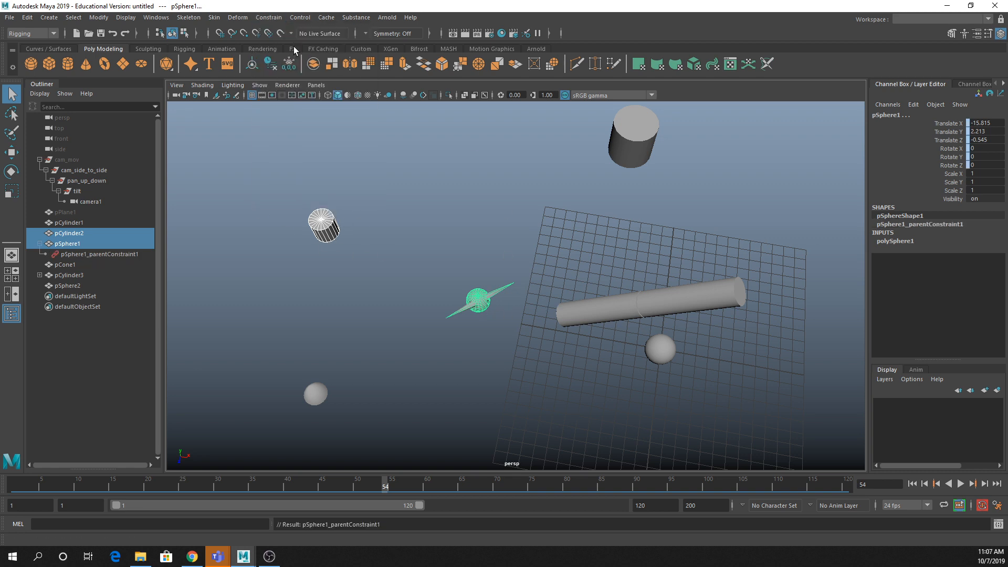
Step: Check the sphere's constraint weight and move pCylinder2 to about X -33.9, Y 10.5, Z -10.5
{"action": "left_click", "coordinate": [86, 253]}
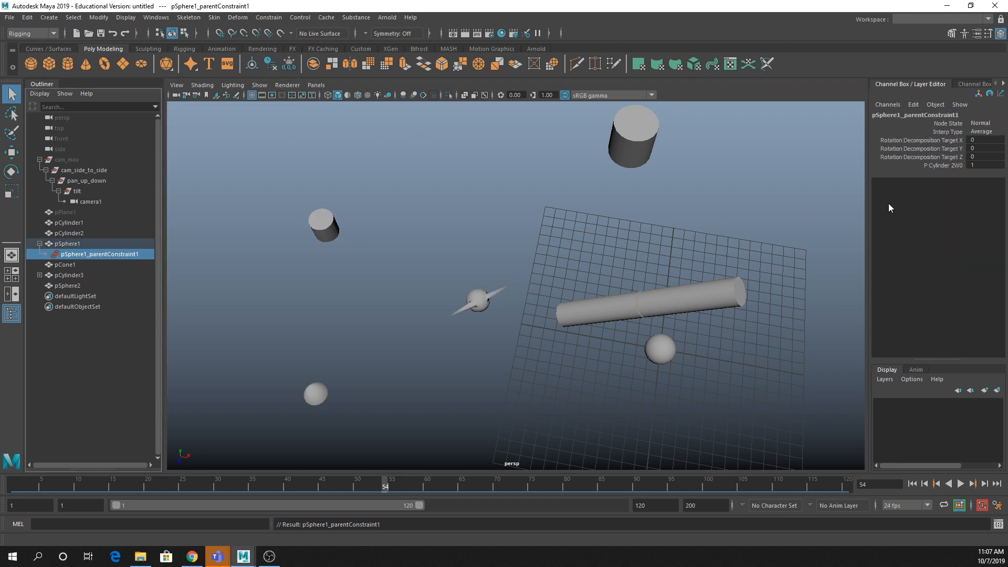
{"action": "double_click", "coordinate": [983, 165]}
{"action": "left_click_drag", "start_coordinate": [315, 207], "coordinate": [347, 286]}
{"action": "key", "text": "w"}
{"action": "left_click_drag", "start_coordinate": [323, 226], "coordinate": [281, 112]}
{"action": "middle_click_drag", "start_coordinate": [333, 228], "coordinate": [379, 328], "text": "alt"}
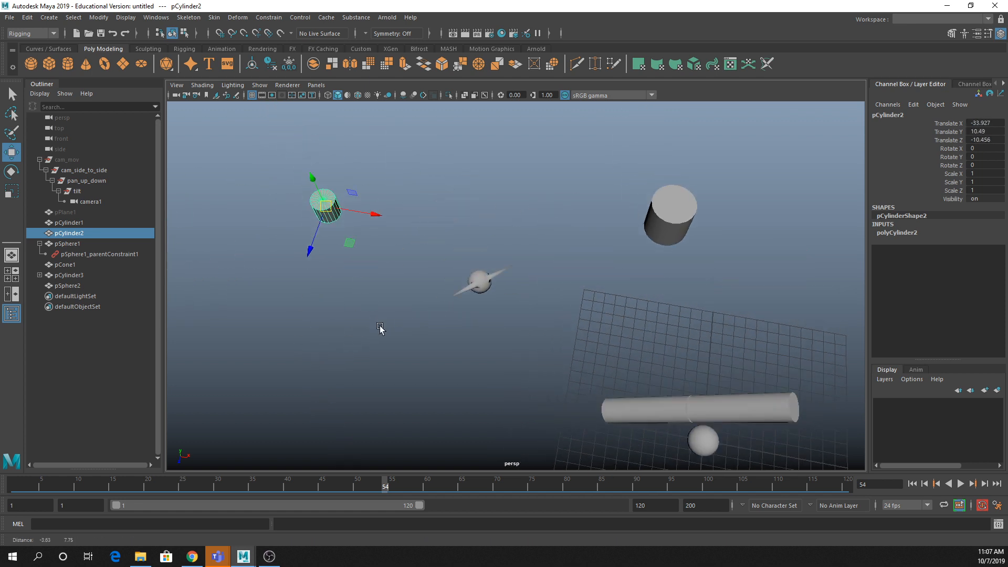
Step: Set the sphere constraint's P Cylinder 2W0 weight to 0 and move pCylinder2 to about X -29.6, Y 6.0, Z -1.3
{"action": "left_click", "coordinate": [99, 254]}
{"action": "double_click", "coordinate": [984, 164]}
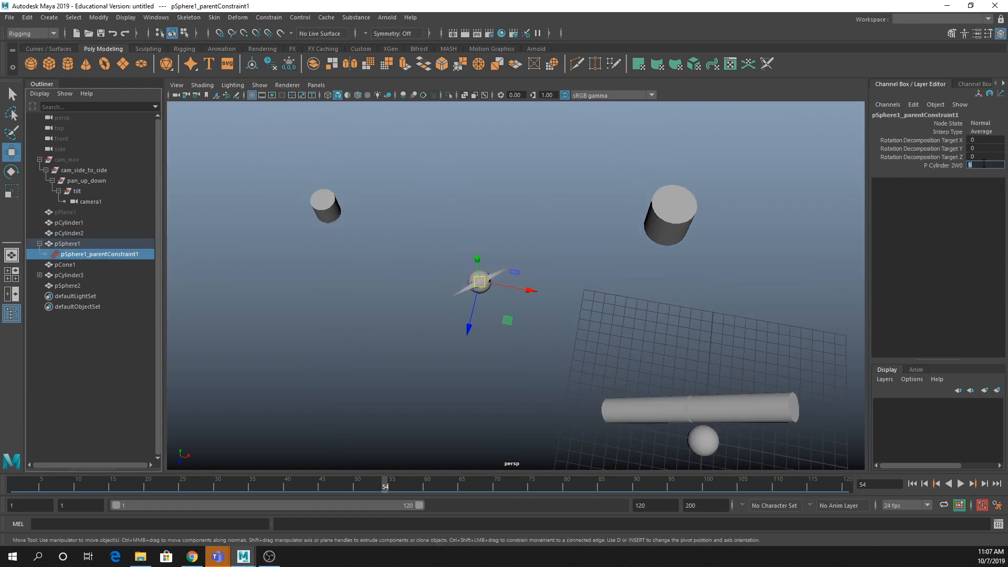
{"action": "type", "text": "0"}
{"action": "key", "text": "Return"}
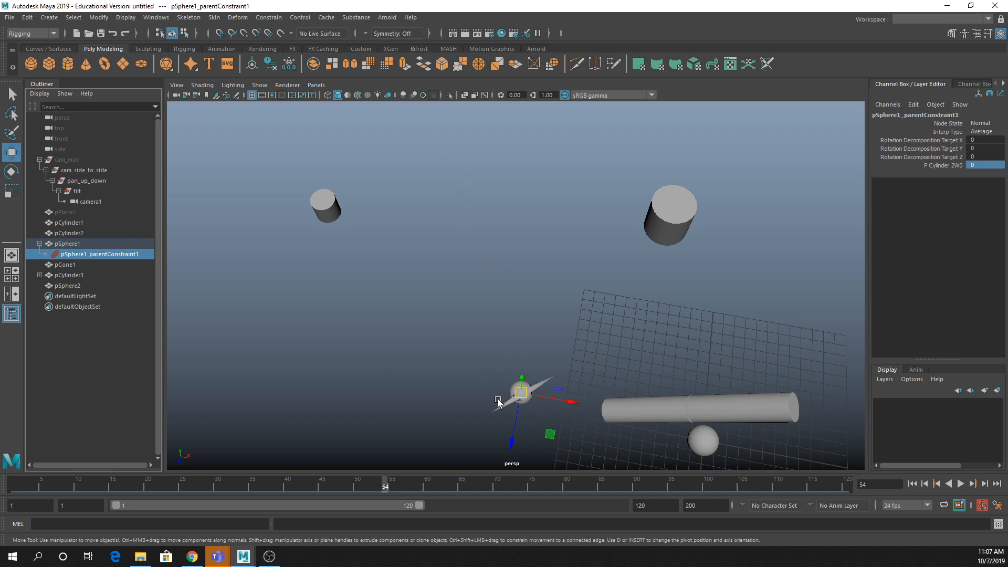
{"action": "left_click", "coordinate": [329, 207]}
{"action": "left_click_drag", "start_coordinate": [334, 195], "coordinate": [355, 324]}
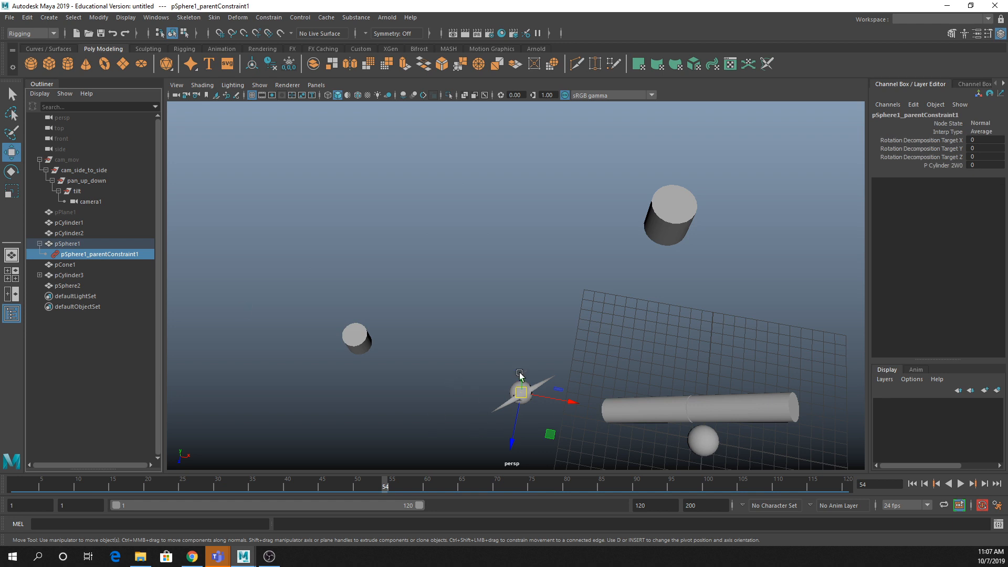
Step: Key the constraint's P Cylinder 2W0 weight of 0 at frame 1
{"action": "left_click_drag", "start_coordinate": [50, 485], "coordinate": [13, 485]}
{"action": "left_click", "coordinate": [948, 166]}
{"action": "right_click", "coordinate": [948, 169]}
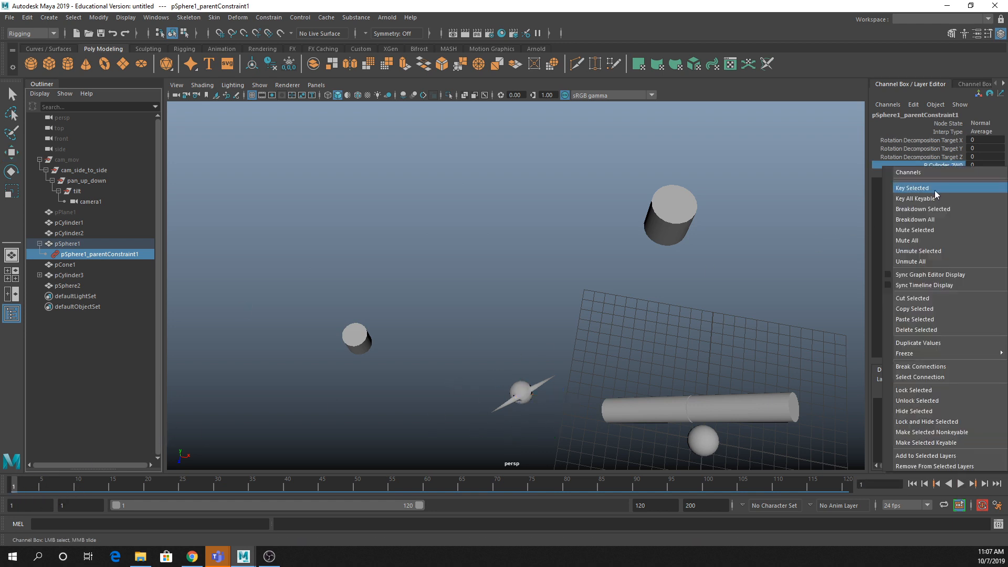
{"action": "left_click", "coordinate": [935, 189]}
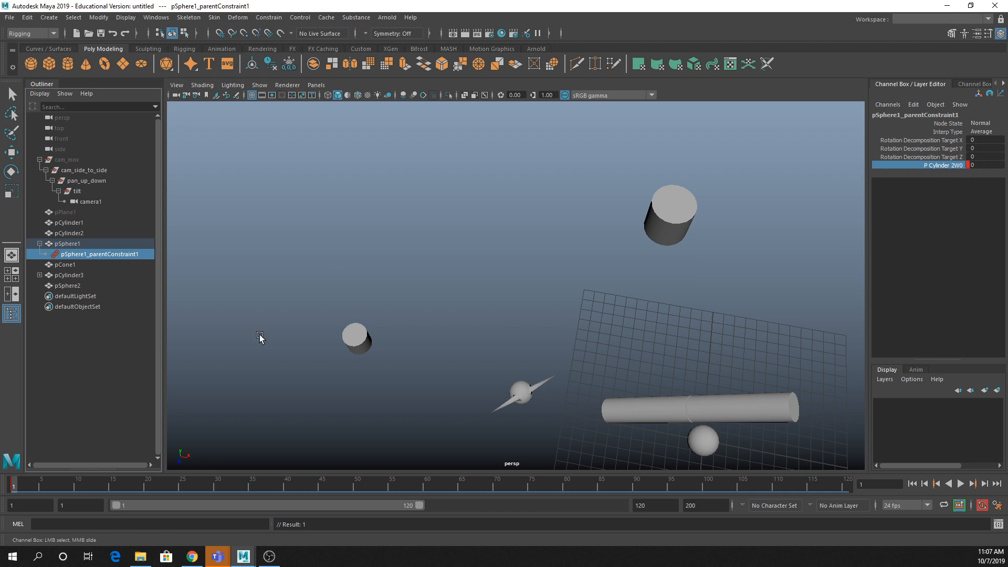
Step: Set the constraint's P Cylinder 2W0 weight to 1 at frame 25
{"action": "left_click", "coordinate": [182, 486]}
{"action": "left_click", "coordinate": [982, 165]}
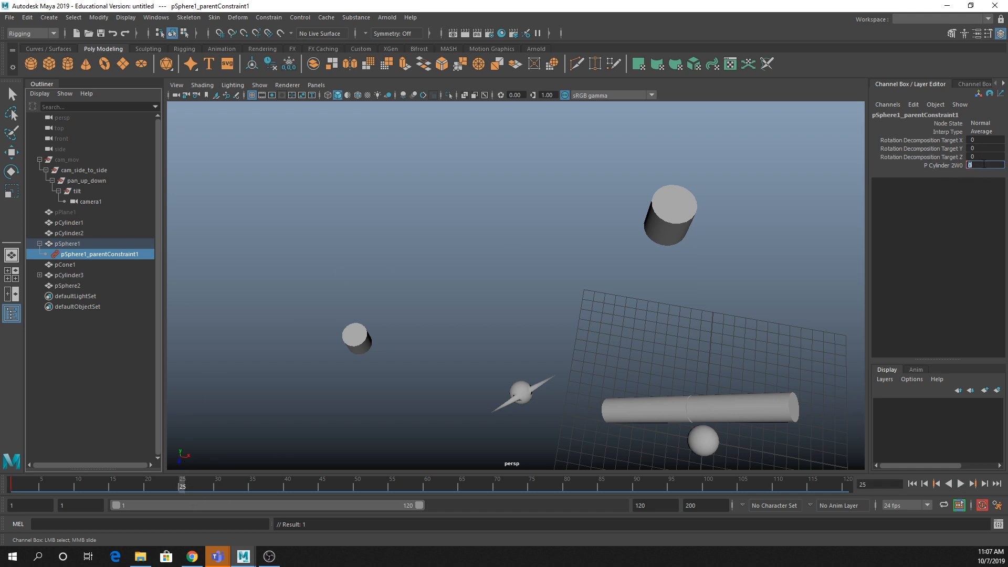
{"action": "type", "text": "1"}
{"action": "key", "text": "Return"}
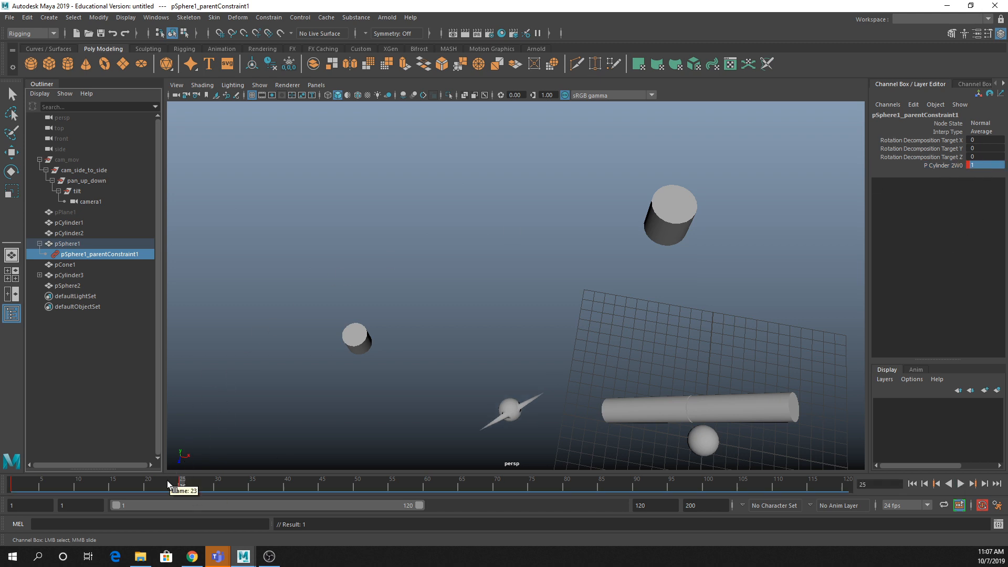
Step: Key all channels of pCylinder2 at frame 1
{"action": "left_click", "coordinate": [155, 486]}
{"action": "left_click", "coordinate": [357, 339]}
{"action": "key", "text": "w"}
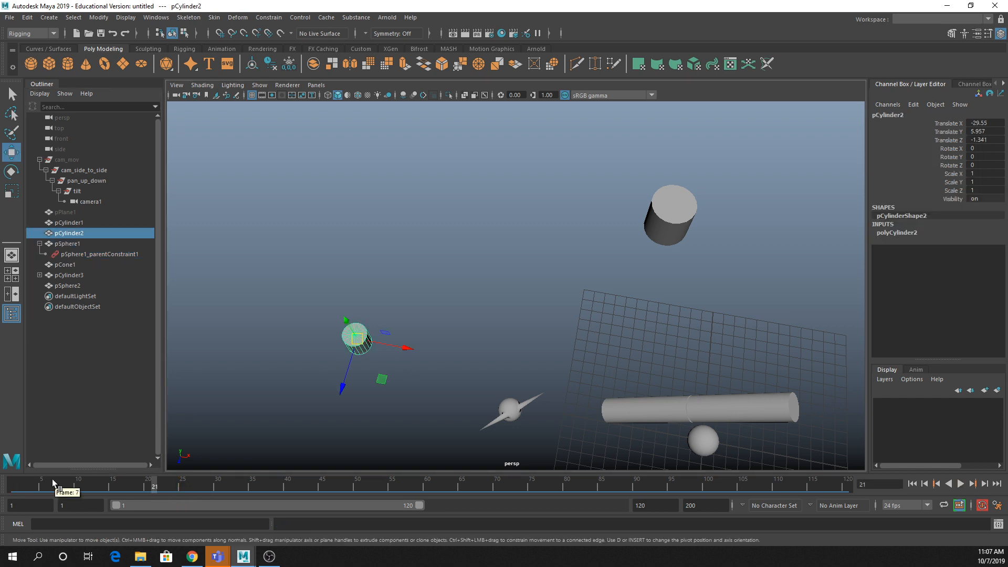
{"action": "left_click", "coordinate": [15, 480]}
{"action": "key", "text": "s"}
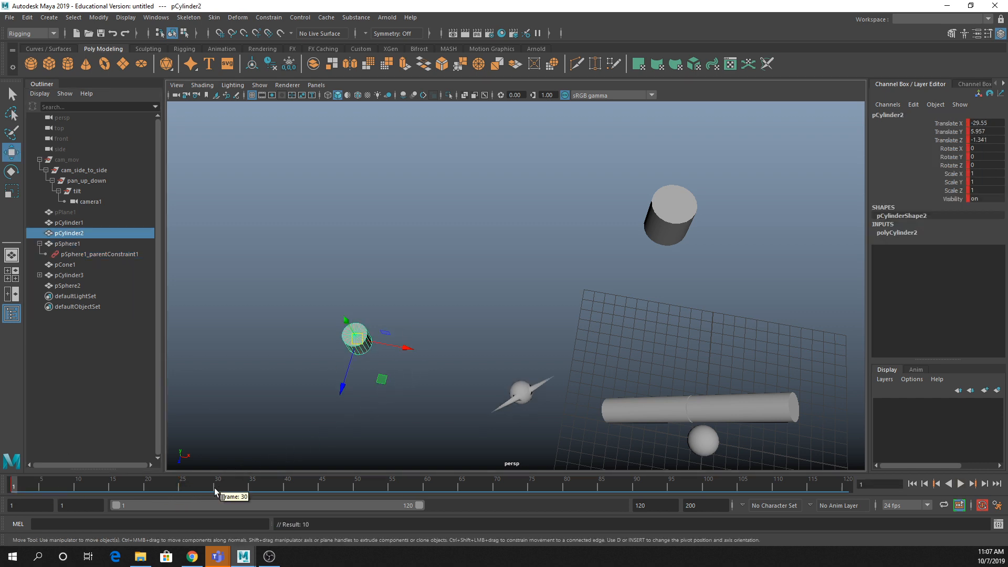
Step: At frame 33, move pCylinder2 to about X -20.6, Y 13.4, Z -19.4 and key it
{"action": "left_click", "coordinate": [238, 484]}
{"action": "left_click_drag", "start_coordinate": [357, 339], "coordinate": [512, 119]}
{"action": "key", "text": "s"}
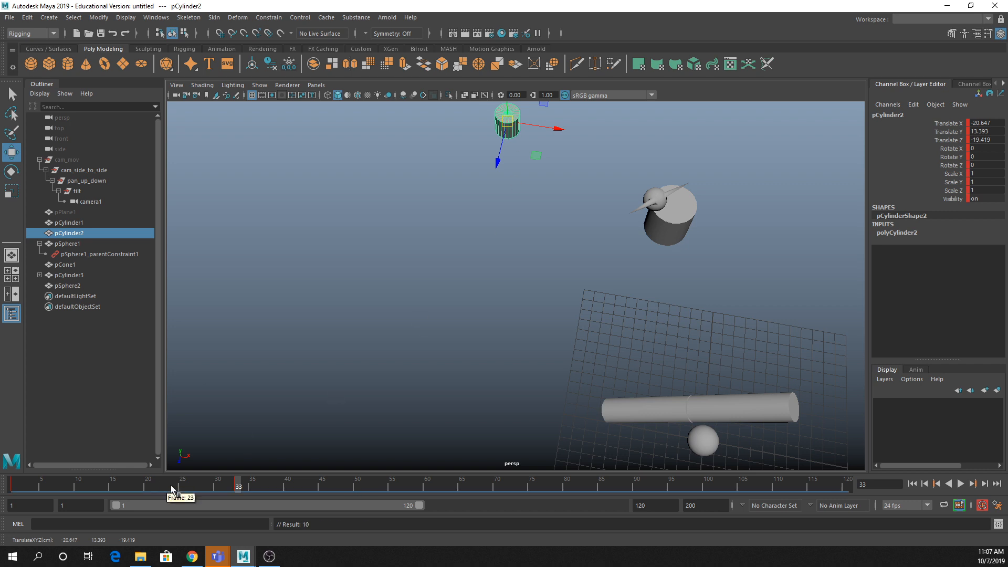
Step: Scrub back to frame 1 and play the animation with pSphere1's parent constraint selected
{"action": "left_click_drag", "start_coordinate": [215, 480], "coordinate": [16, 478]}
{"action": "scroll", "coordinate": [446, 334], "scroll_direction": "up", "scroll_amount": 1}
{"action": "middle_click_drag", "start_coordinate": [447, 360], "coordinate": [517, 232], "text": "alt"}
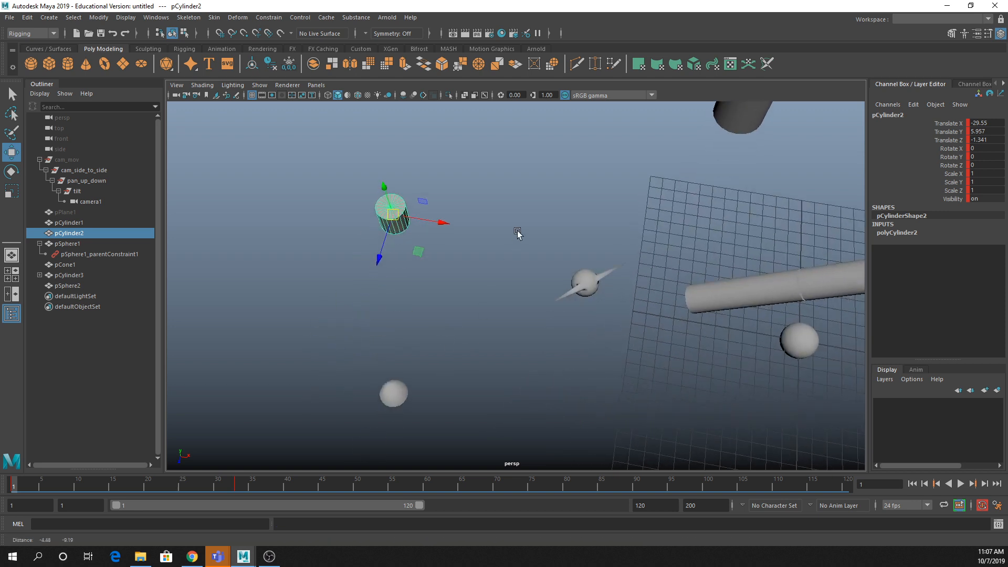
{"action": "left_click", "coordinate": [110, 253]}
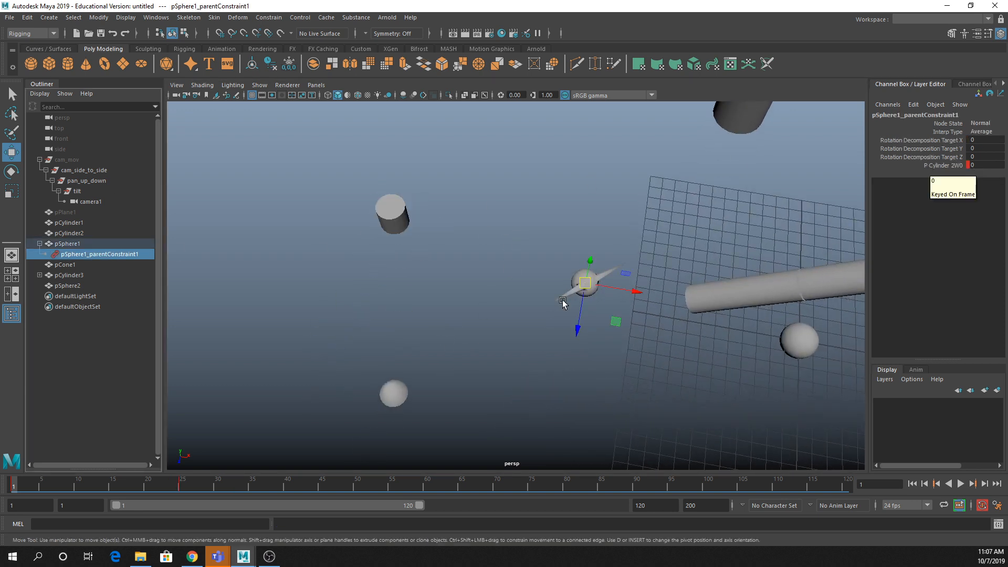
{"action": "key", "text": "alt+v"}
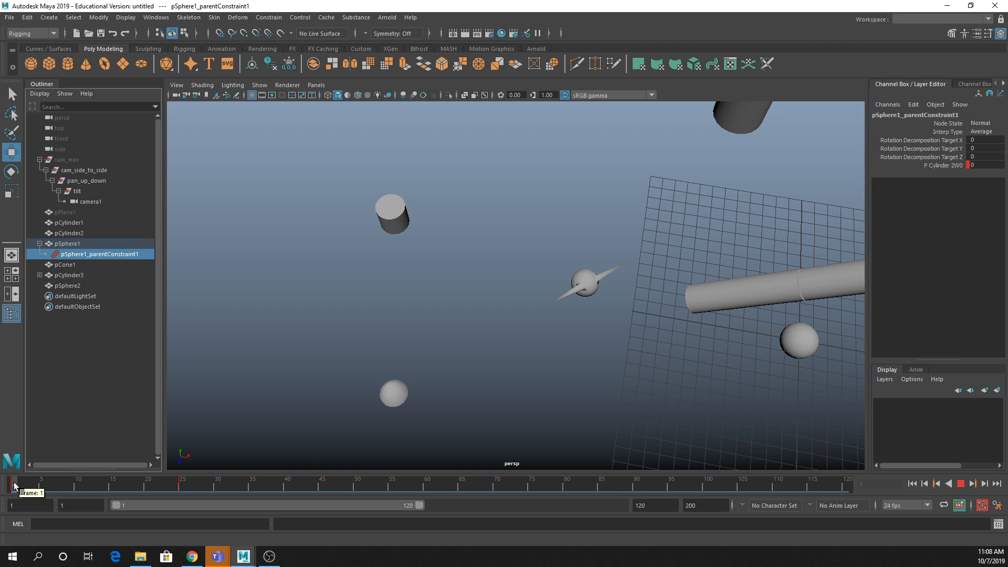
{"action": "key", "text": "alt+v"}
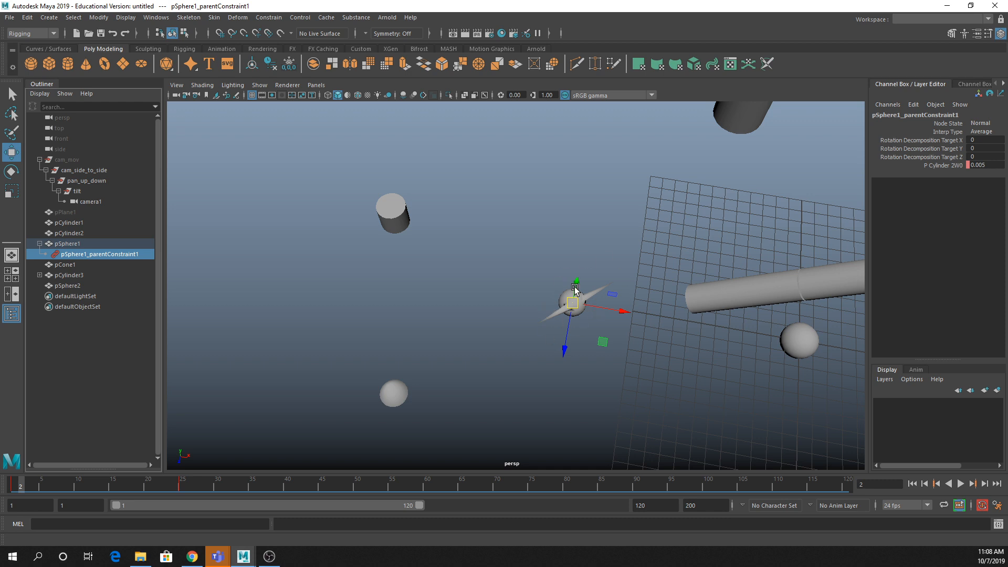
Step: Create an empty group and delete the parent constraint from pSphere1
{"action": "left_click", "coordinate": [500, 255]}
{"action": "key", "text": "ctrl+g"}
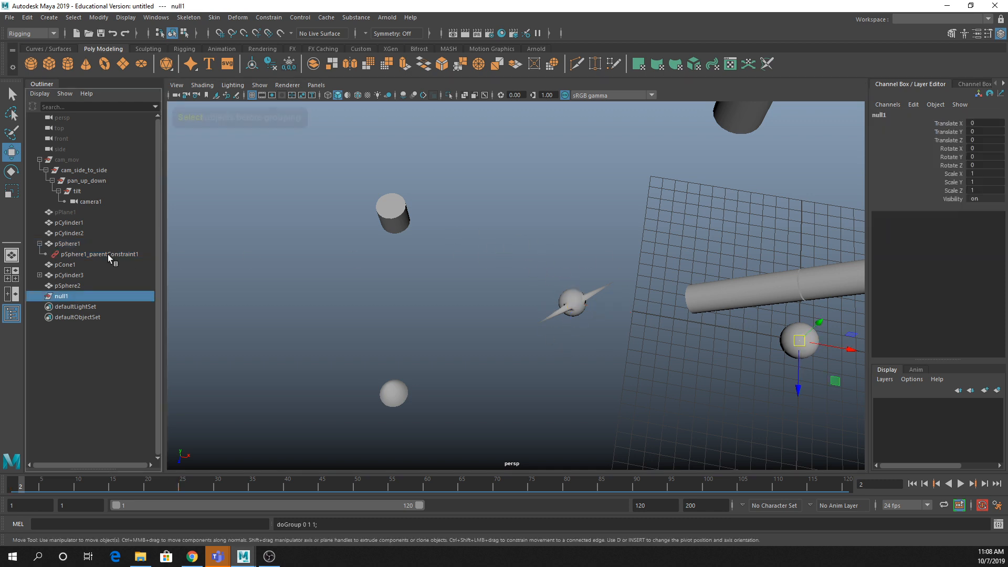
{"action": "left_click", "coordinate": [73, 254]}
{"action": "key", "text": "Delete"}
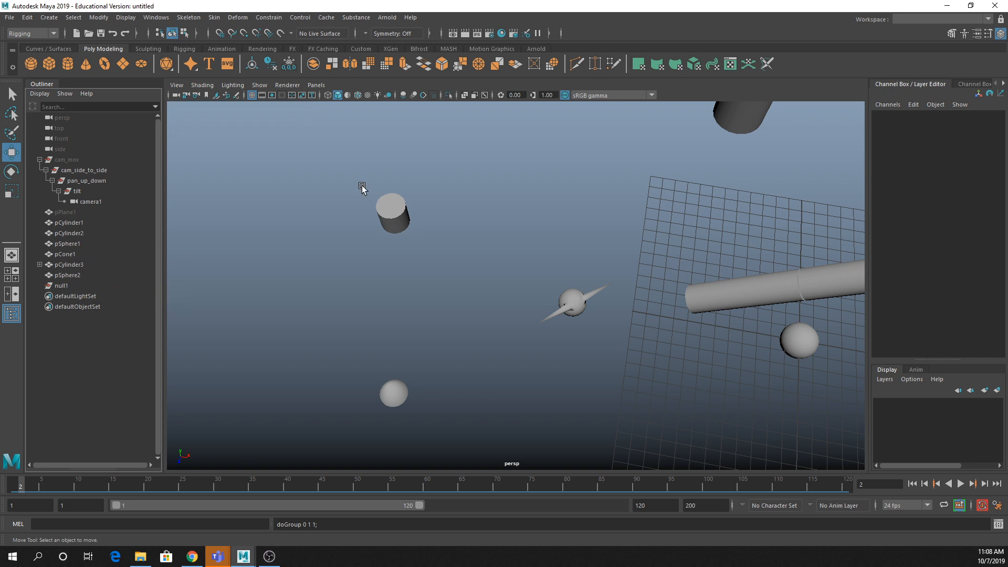
Step: Parent-constrain pSphere1 to both pCylinder2 and the empty group null1
{"action": "left_click_drag", "start_coordinate": [335, 174], "coordinate": [457, 284]}
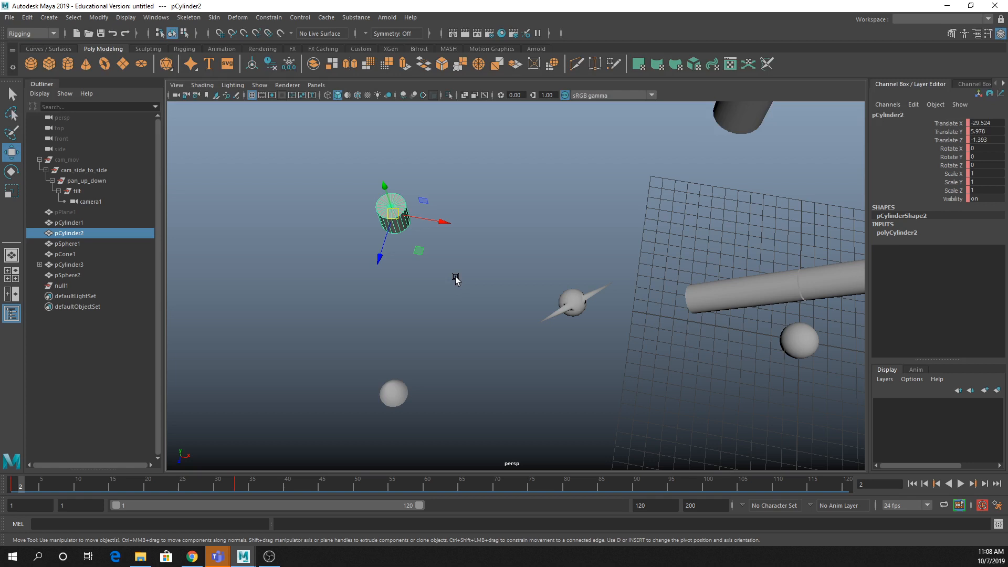
{"action": "left_click", "coordinate": [62, 286], "text": "ctrl"}
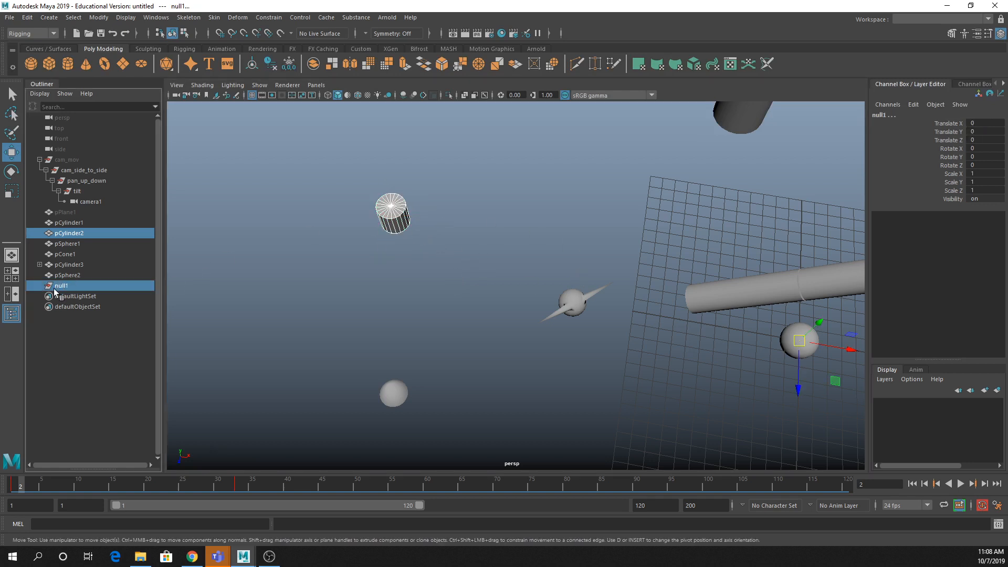
{"action": "left_click_drag", "start_coordinate": [563, 248], "coordinate": [591, 335], "text": "shift"}
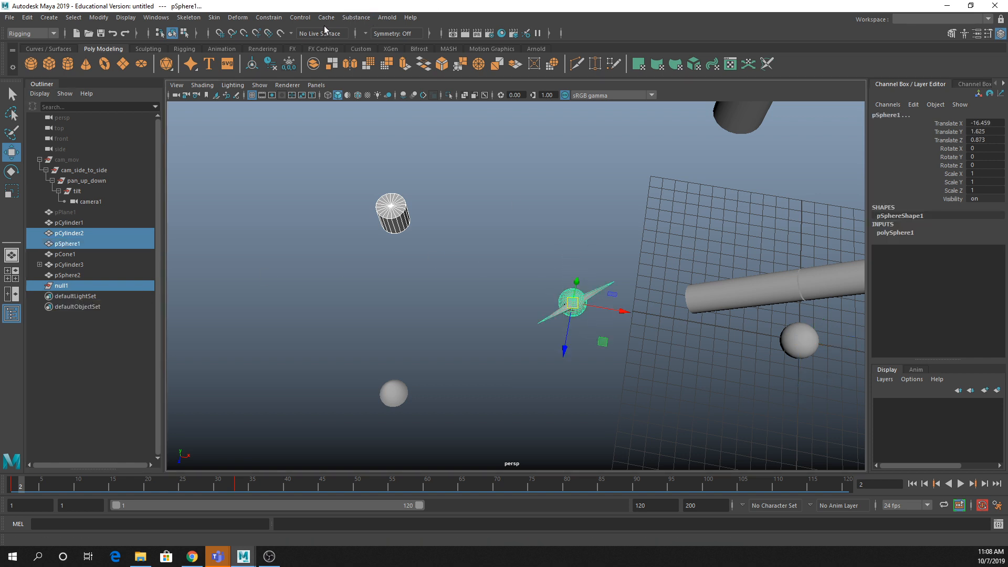
{"action": "left_click", "coordinate": [300, 17]}
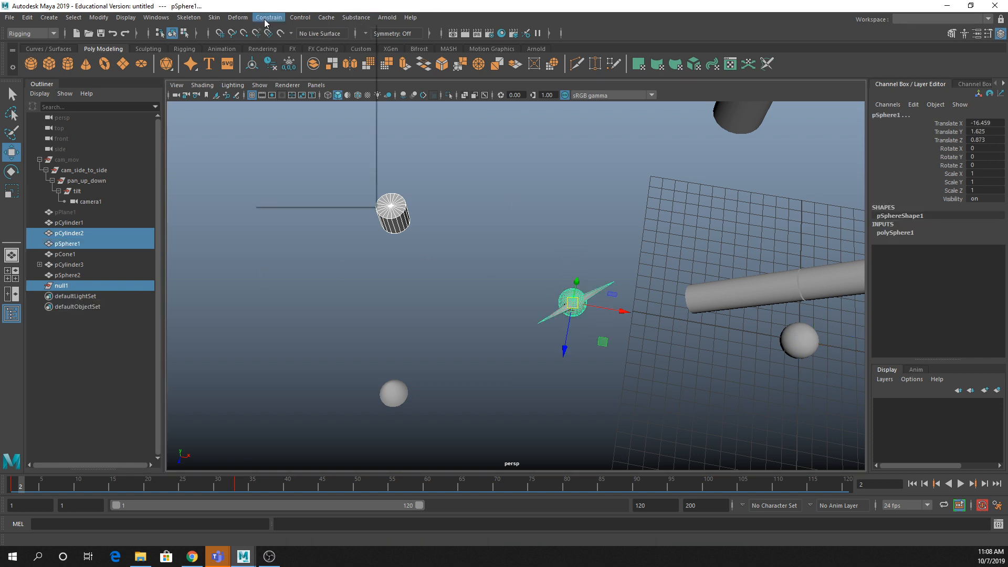
{"action": "left_click", "coordinate": [278, 41]}
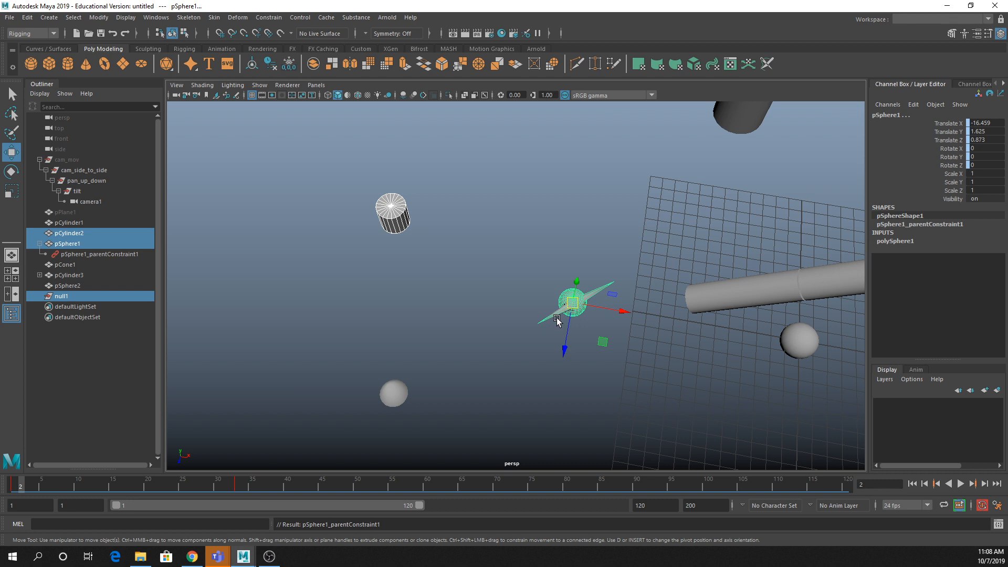
Step: Inspect the new constraint's target weights and move pCylinder2 to about X -39.4, Y 7.3, Z -2.3 at frame 2
{"action": "left_click", "coordinate": [105, 254]}
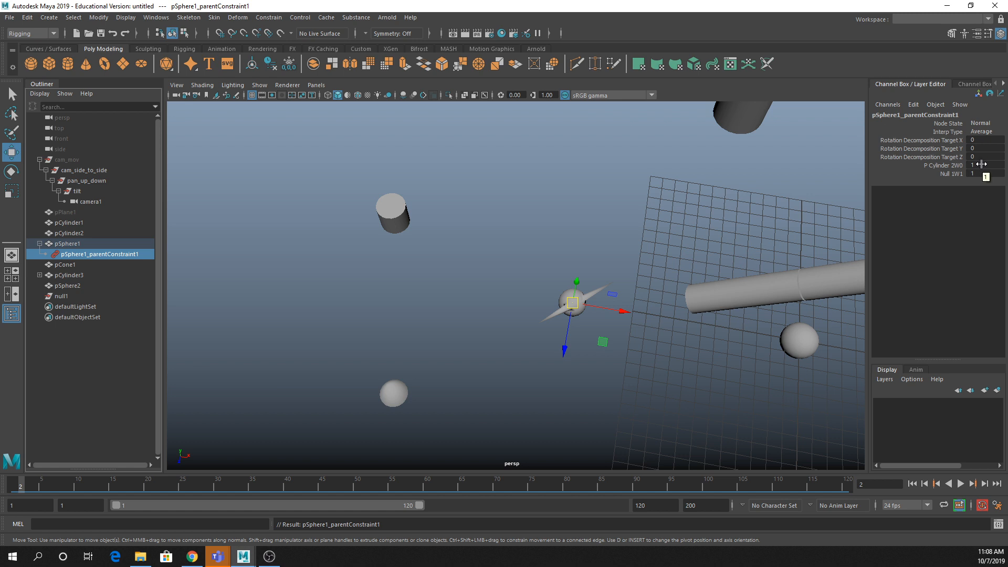
{"action": "left_click", "coordinate": [962, 176]}
{"action": "left_click", "coordinate": [988, 173]}
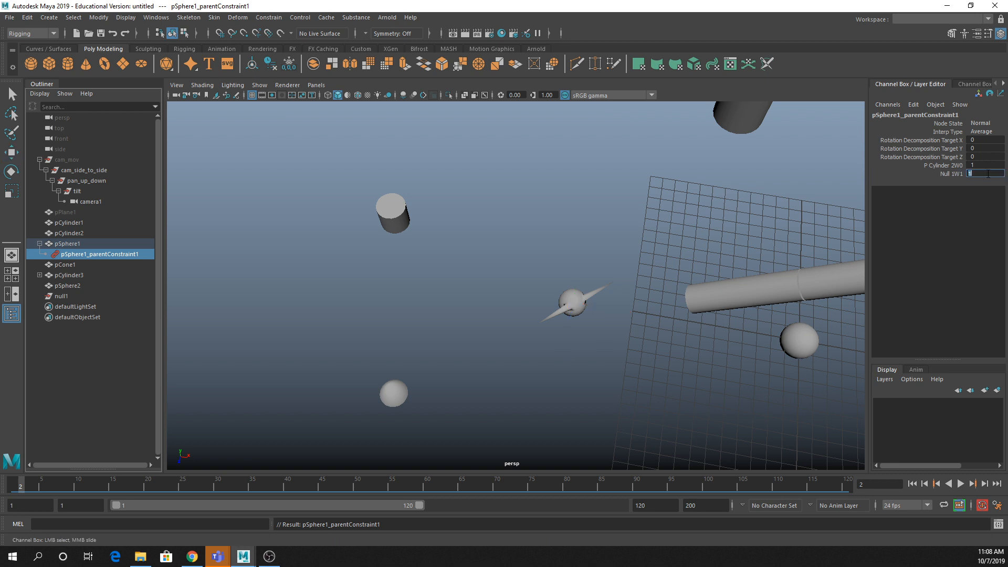
{"action": "left_click", "coordinate": [394, 213]}
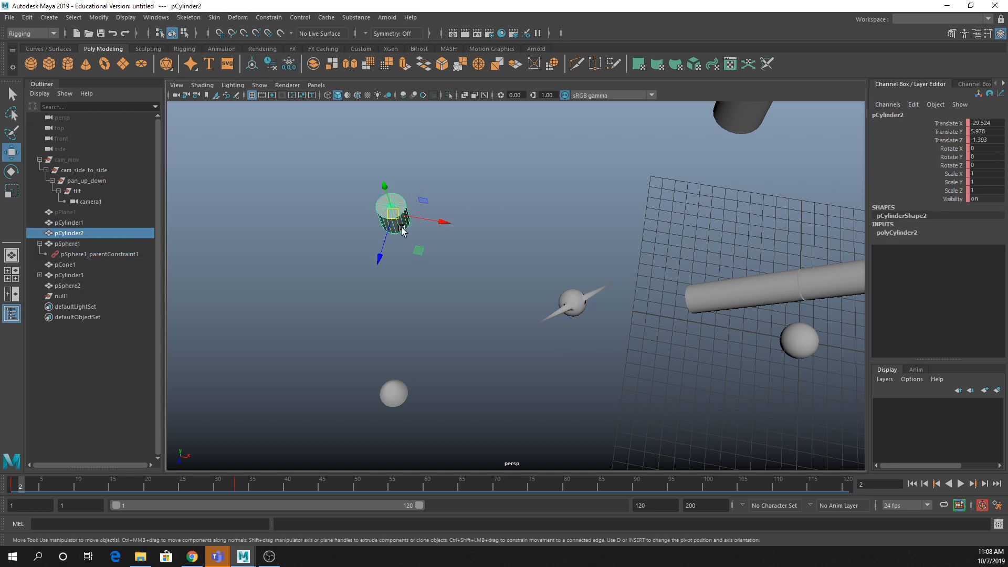
{"action": "left_click_drag", "start_coordinate": [390, 211], "coordinate": [244, 181]}
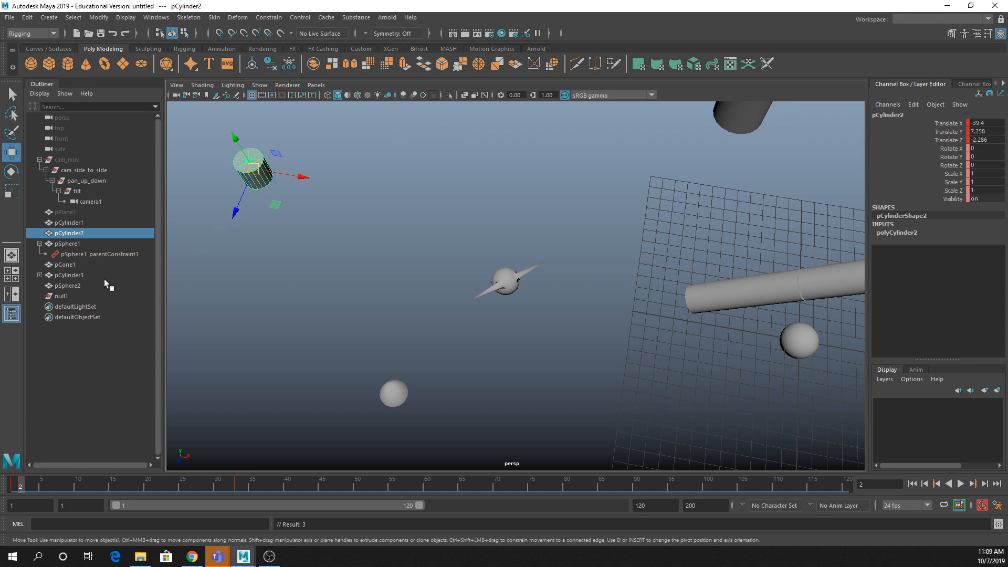
Step: Undo pCylinder2's last move, and key the P Cylinder 2W0 weight of pSphere1's parent constraint at frame 1
{"action": "key", "text": "ctrl+z"}
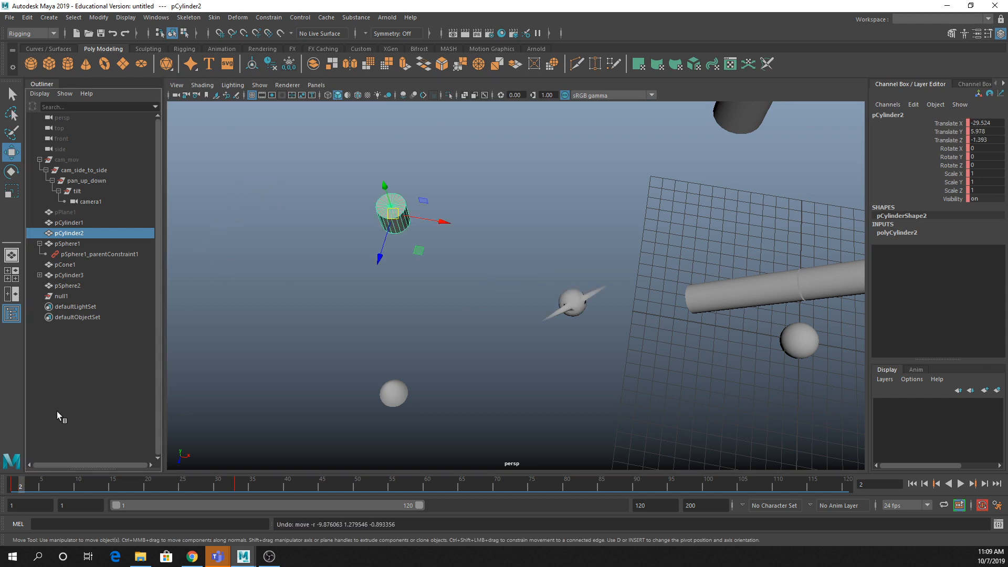
{"action": "left_click", "coordinate": [11, 486]}
{"action": "left_click", "coordinate": [92, 254]}
{"action": "left_click", "coordinate": [944, 165]}
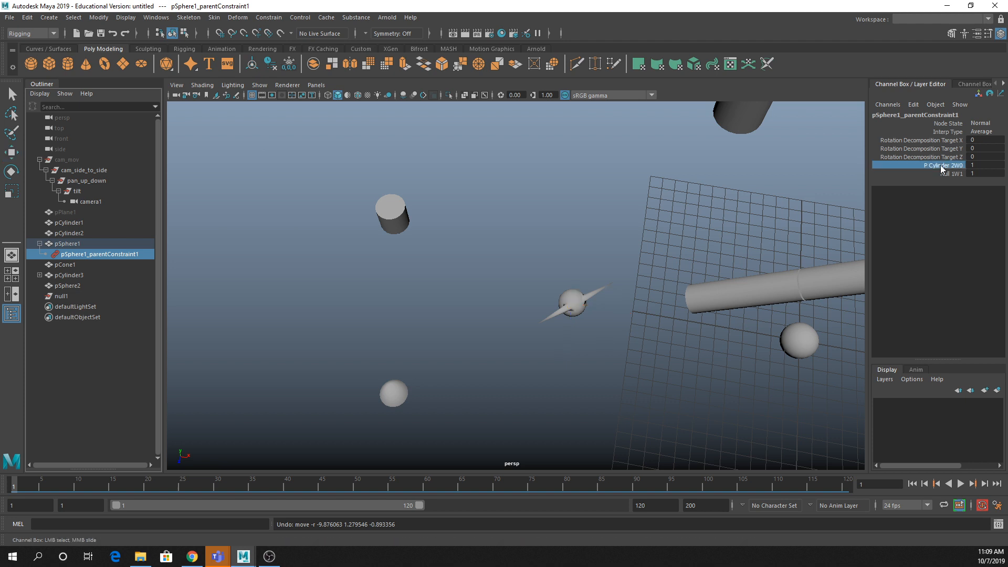
{"action": "right_click", "coordinate": [943, 166]}
{"action": "left_click", "coordinate": [942, 187]}
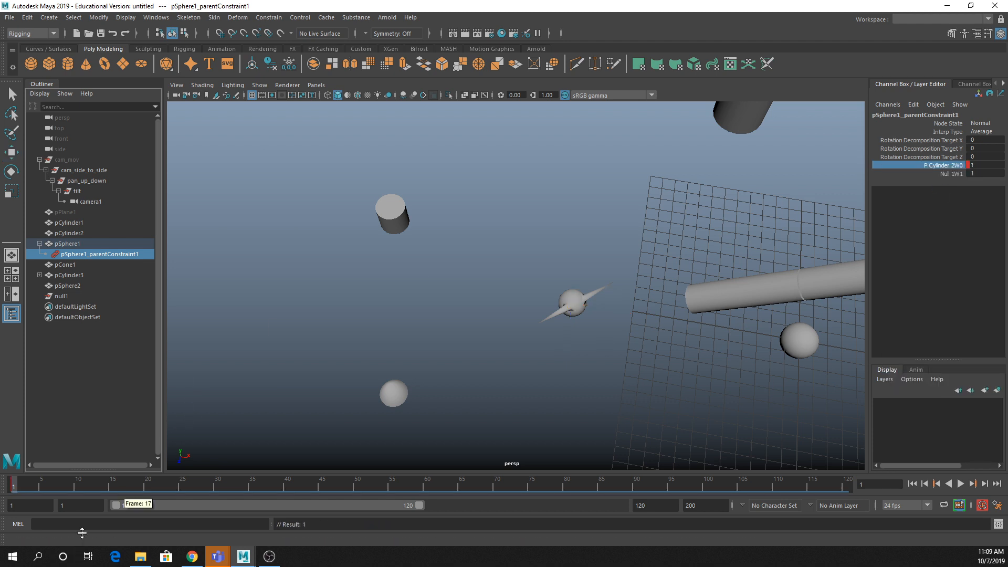
Step: Set the constraint's P Cylinder 2W0 weight to 0 at frame 38
{"action": "left_click", "coordinate": [274, 488]}
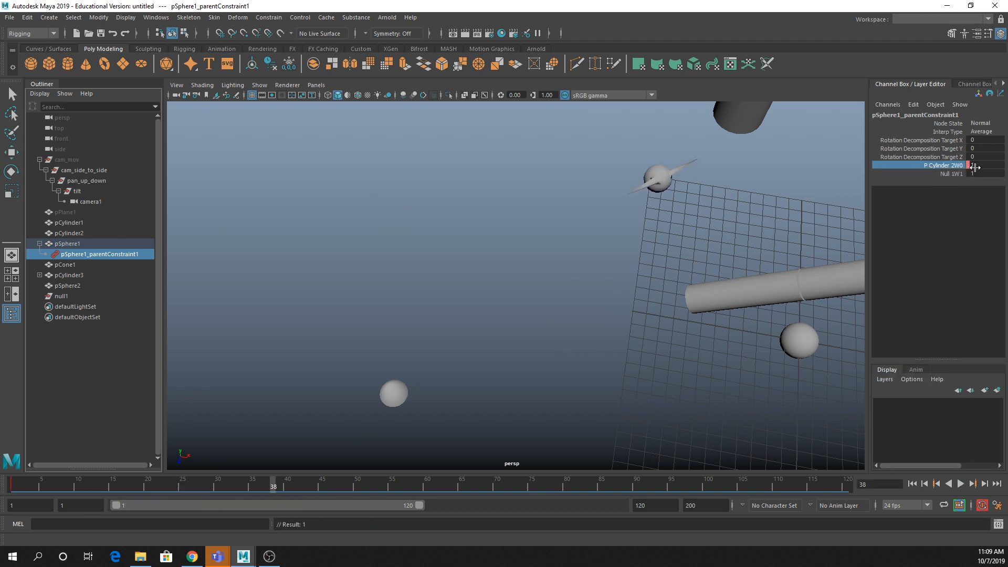
{"action": "double_click", "coordinate": [975, 167]}
{"action": "type", "text": "0"}
{"action": "key", "text": "Return"}
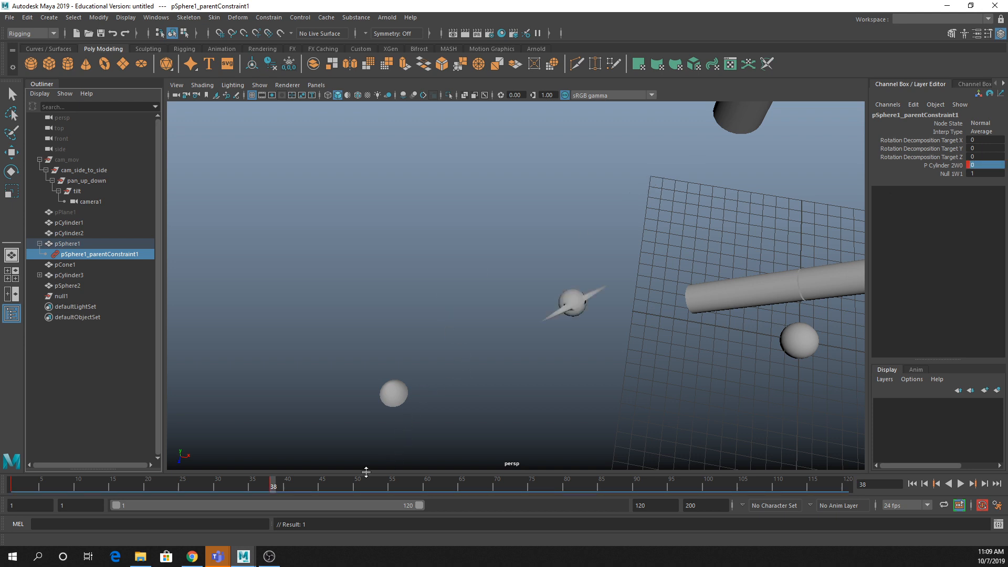
Step: Scrub the timeline between frames 1 and 42 to review pSphere1's motion with the keyed weight
{"action": "left_click_drag", "start_coordinate": [270, 486], "coordinate": [21, 490]}
{"action": "scroll", "coordinate": [476, 279], "scroll_direction": "down", "scroll_amount": 3}
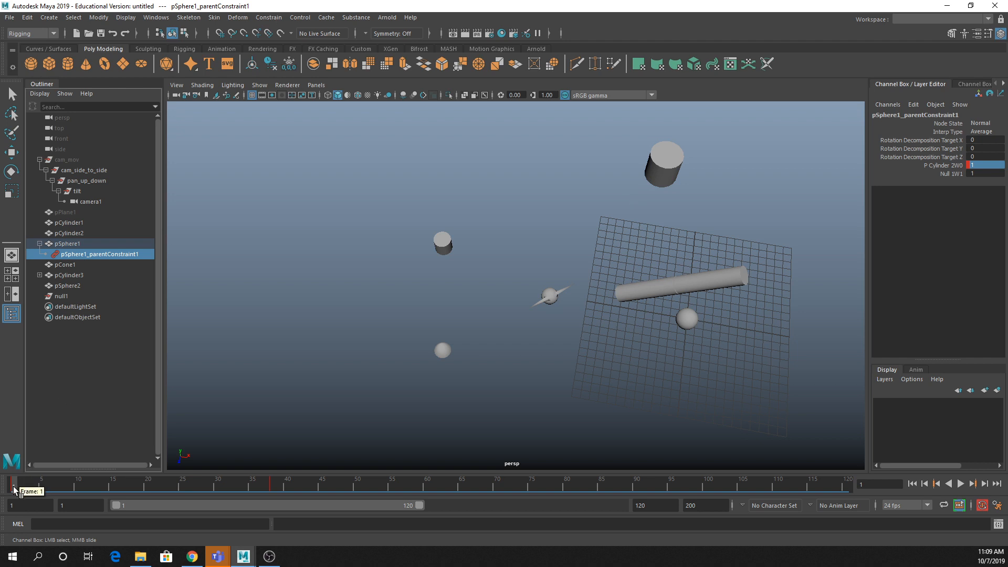
{"action": "mouse_move", "coordinate": [12, 488]}
{"action": "left_mouse_down"}
{"action": "mouse_move", "coordinate": [61, 481]}
{"action": "mouse_move", "coordinate": [12, 484]}
{"action": "left_mouse_up"}
{"action": "left_click_drag", "start_coordinate": [84, 484], "coordinate": [301, 475]}
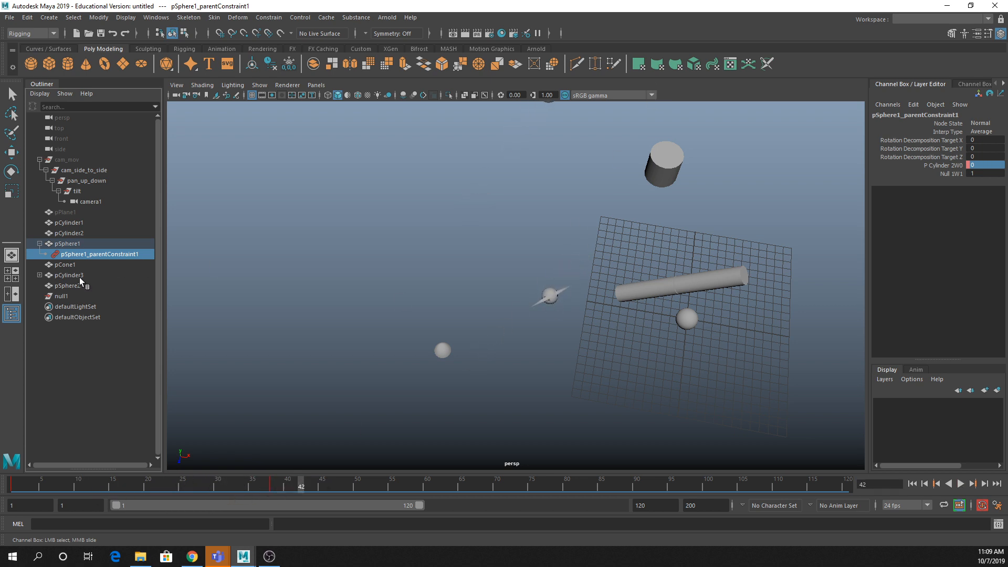
Step: Check null1's location against pSphere1's parent constraint, scrubbing through frames 37 to 46 to examine the target weights
{"action": "left_click", "coordinate": [72, 296]}
{"action": "key", "text": "w"}
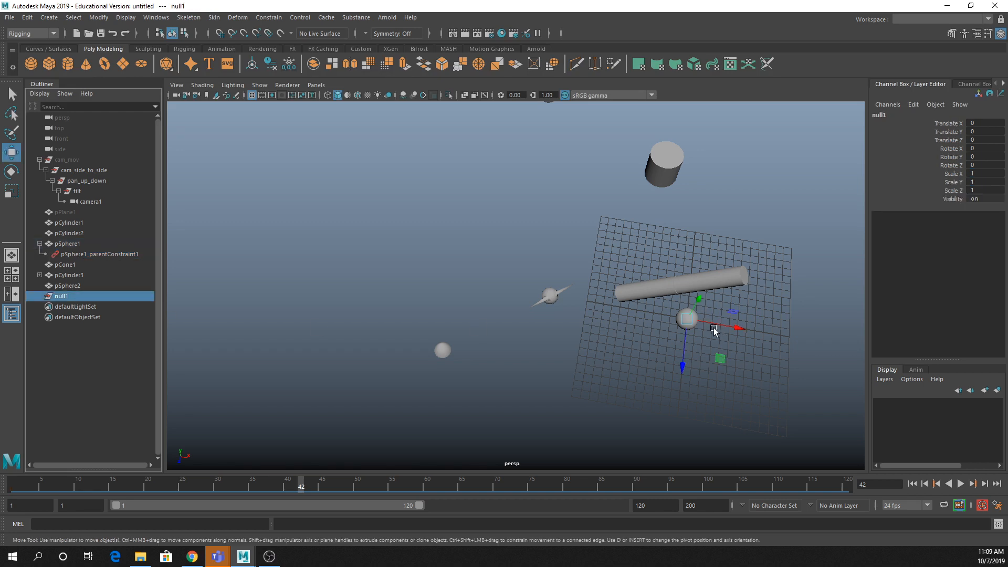
{"action": "left_click", "coordinate": [96, 254]}
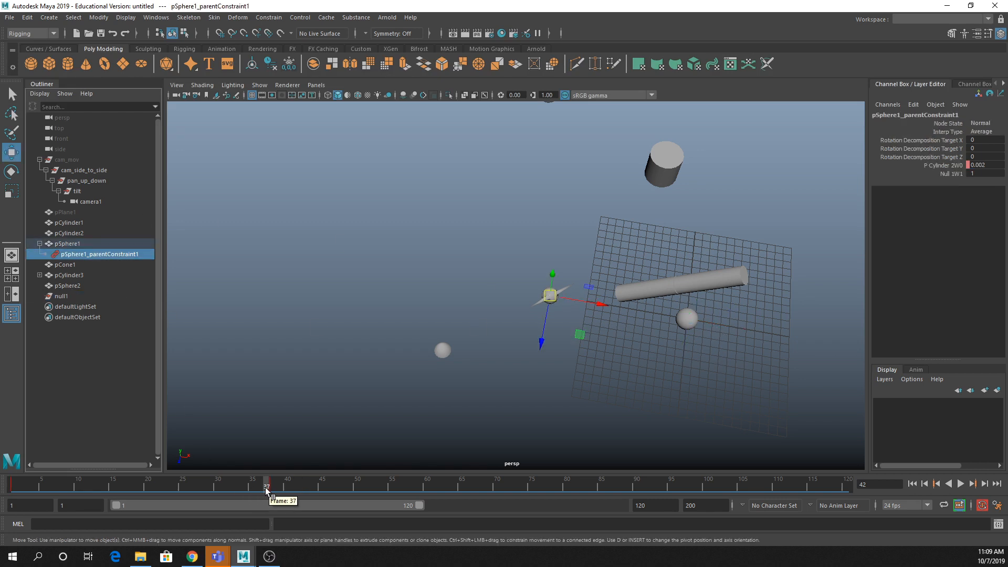
{"action": "left_click_drag", "start_coordinate": [266, 485], "coordinate": [327, 462]}
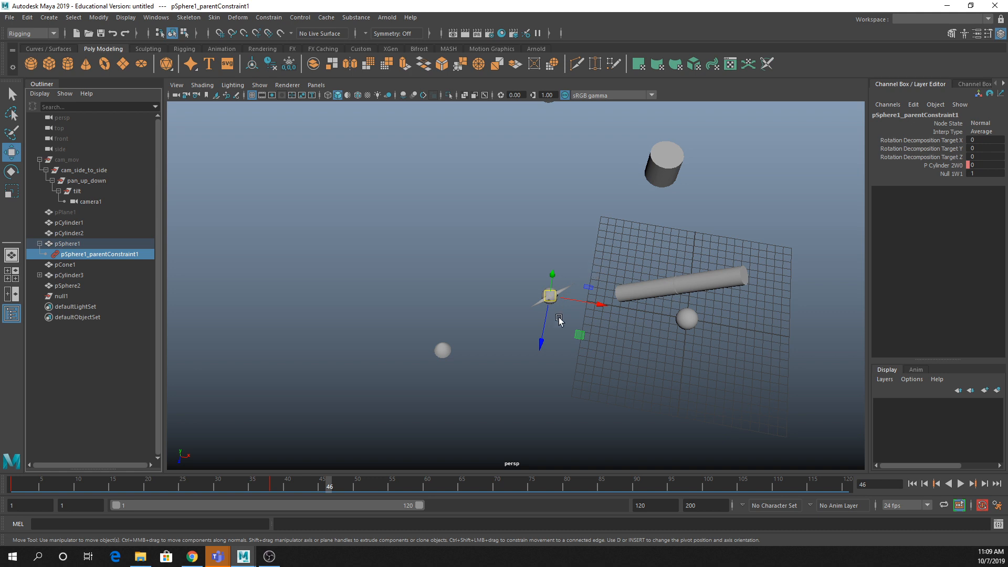
{"action": "left_click_drag", "start_coordinate": [540, 318], "coordinate": [537, 286], "text": "alt"}
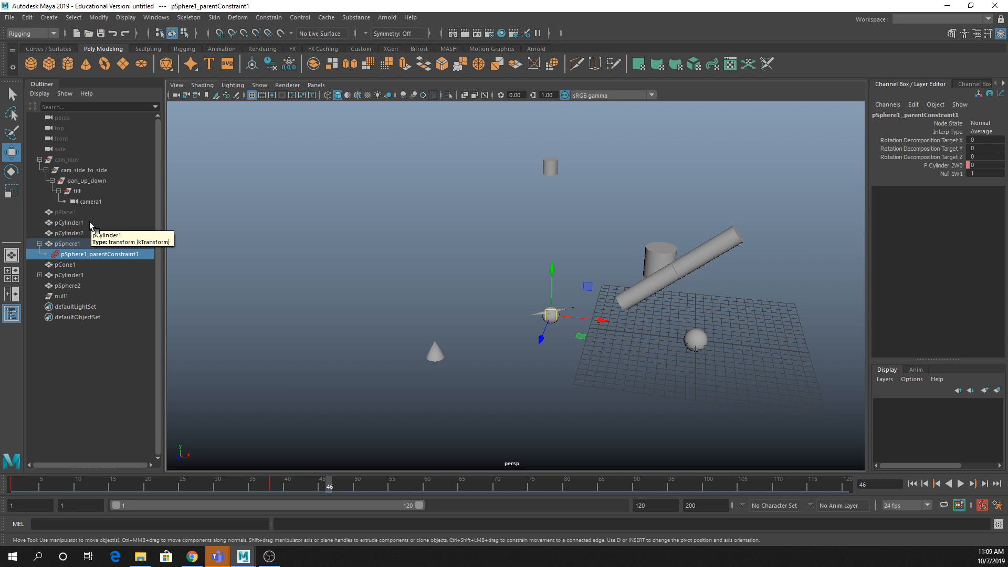
Step: Delete pSphere1's parent constraint and the empty group null1
{"action": "left_click", "coordinate": [88, 255]}
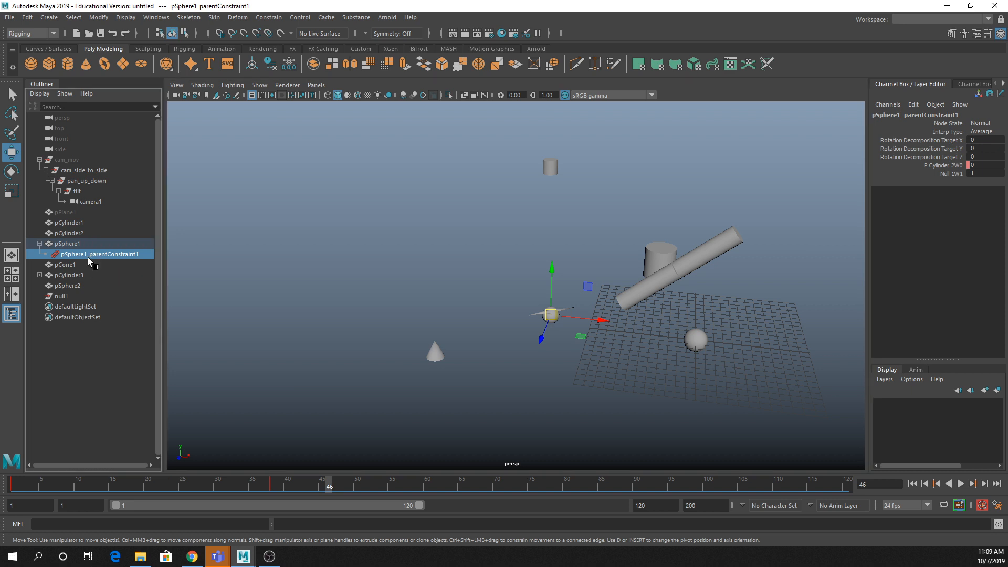
{"action": "key", "text": "Delete"}
{"action": "left_click", "coordinate": [67, 287]}
{"action": "key", "text": "Delete"}
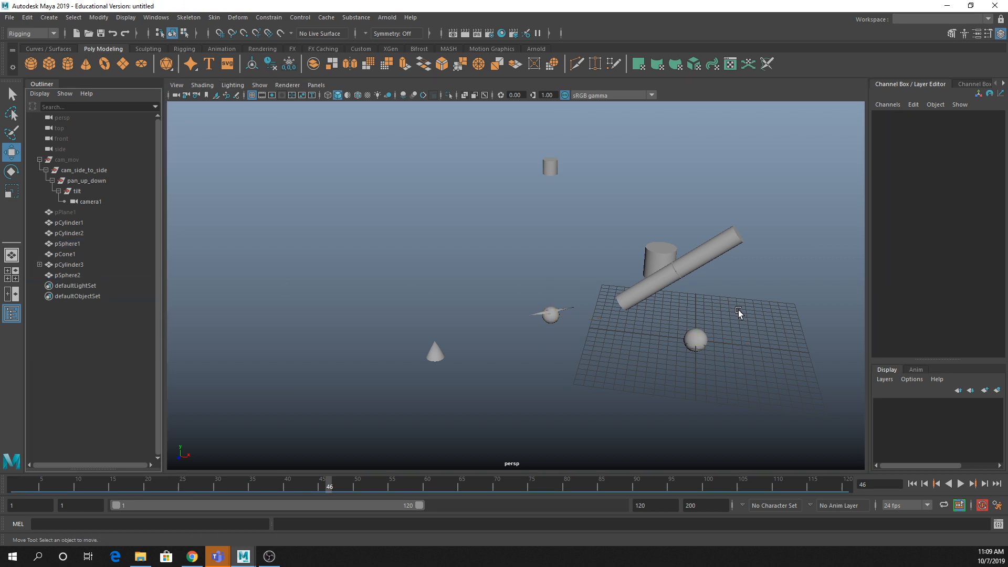
Step: Create a new empty group at the origin with nothing selected
{"action": "middle_click_drag", "start_coordinate": [738, 310], "coordinate": [624, 274], "text": "alt"}
{"action": "scroll", "coordinate": [624, 274], "scroll_direction": "up", "scroll_amount": 5}
{"action": "left_click_drag", "start_coordinate": [624, 274], "coordinate": [630, 292], "text": "alt"}
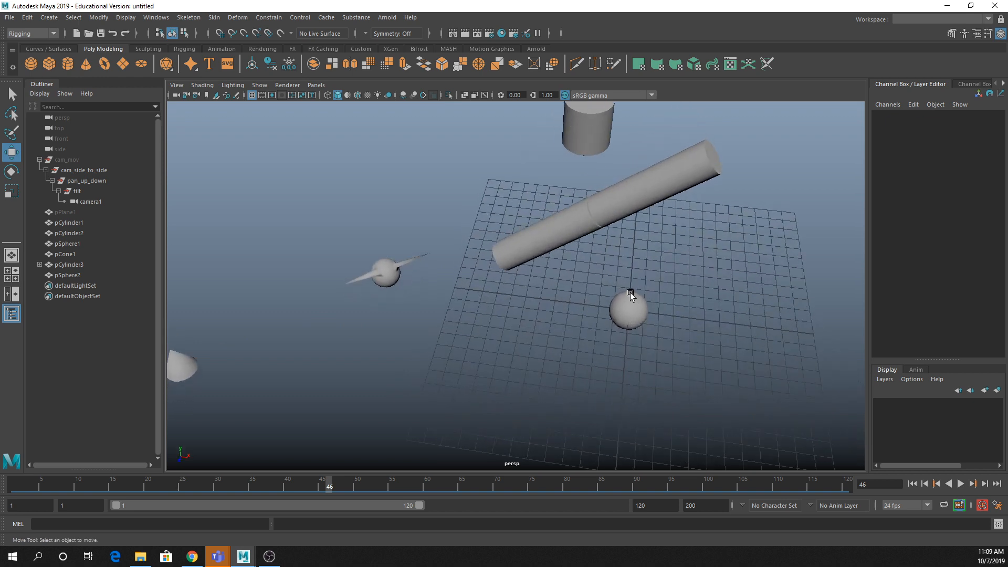
{"action": "key", "text": "ctrl+g"}
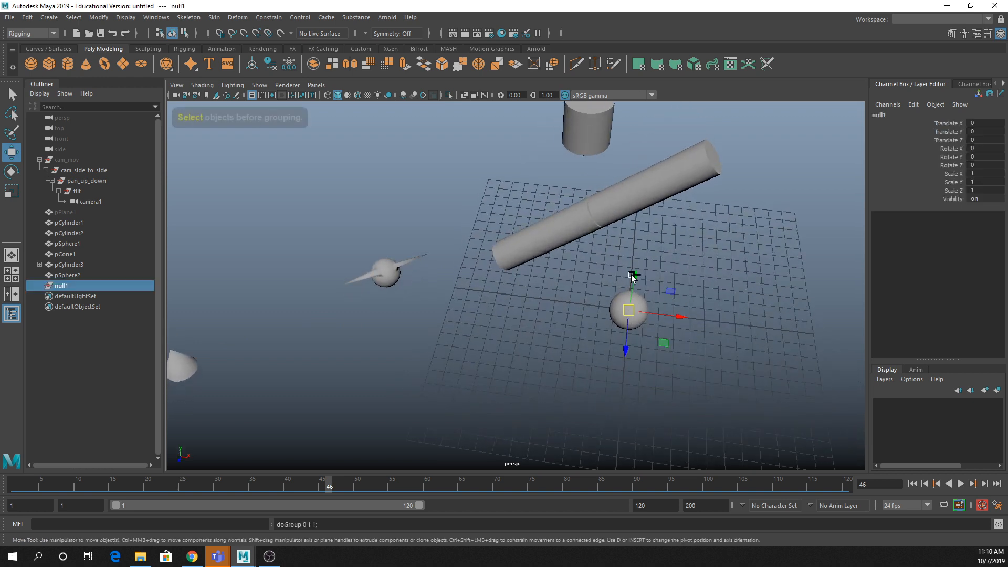
Step: Key the jointed cylinders pCylinder3 and pCylinder4 together at frame 1
{"action": "left_click_drag", "start_coordinate": [609, 293], "coordinate": [604, 207], "text": "alt"}
{"action": "left_click", "coordinate": [618, 175]}
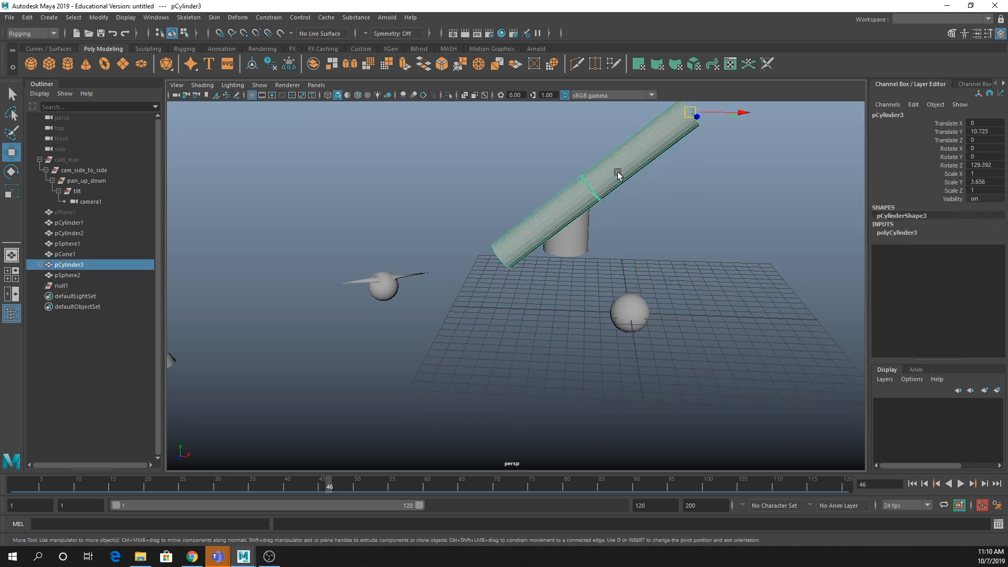
{"action": "left_click", "coordinate": [576, 217]}
{"action": "key", "text": "e"}
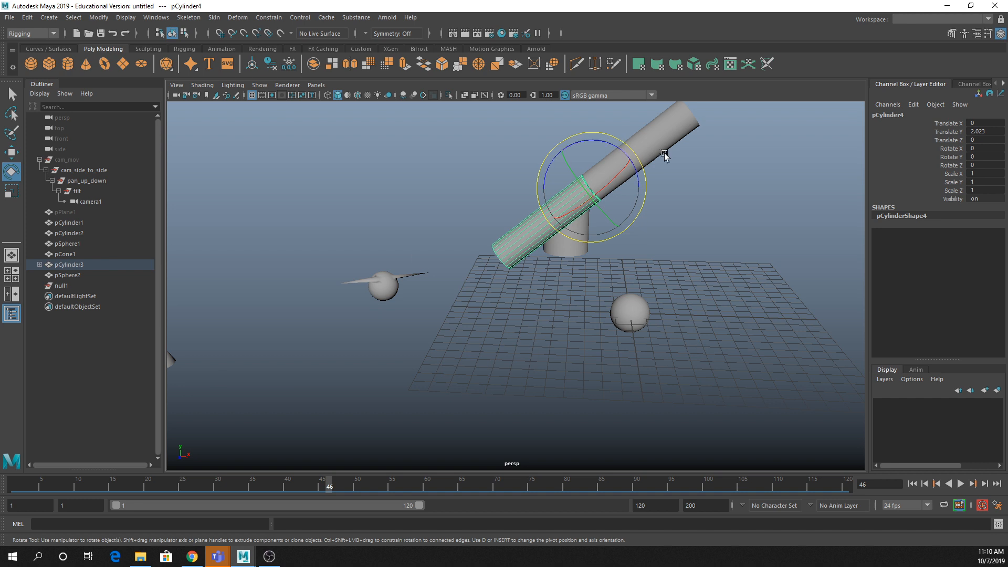
{"action": "left_click", "coordinate": [640, 154], "text": "shift"}
{"action": "left_click", "coordinate": [13, 486]}
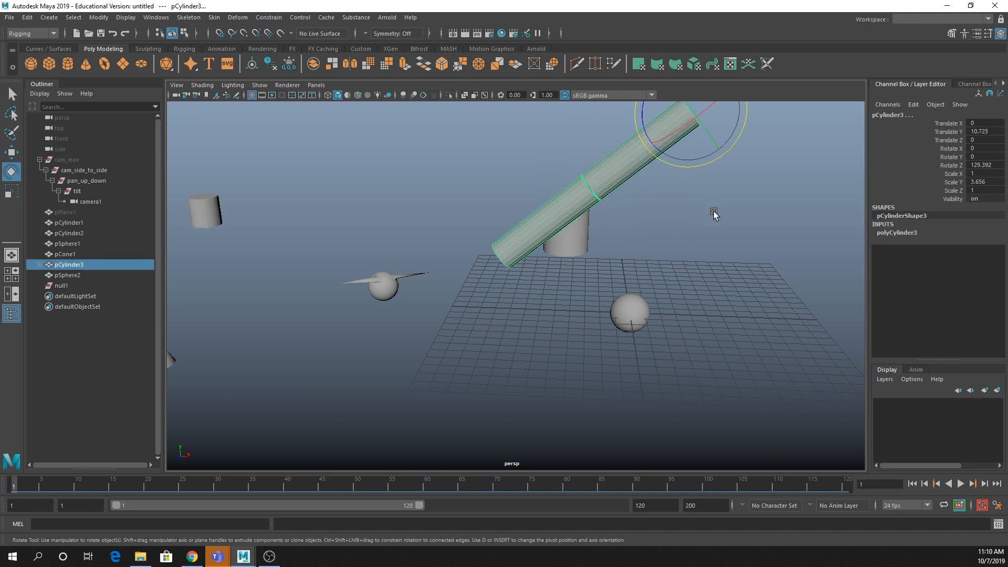
{"action": "key", "text": "s"}
{"action": "left_click_drag", "start_coordinate": [647, 143], "coordinate": [671, 149]}
{"action": "key", "text": "s"}
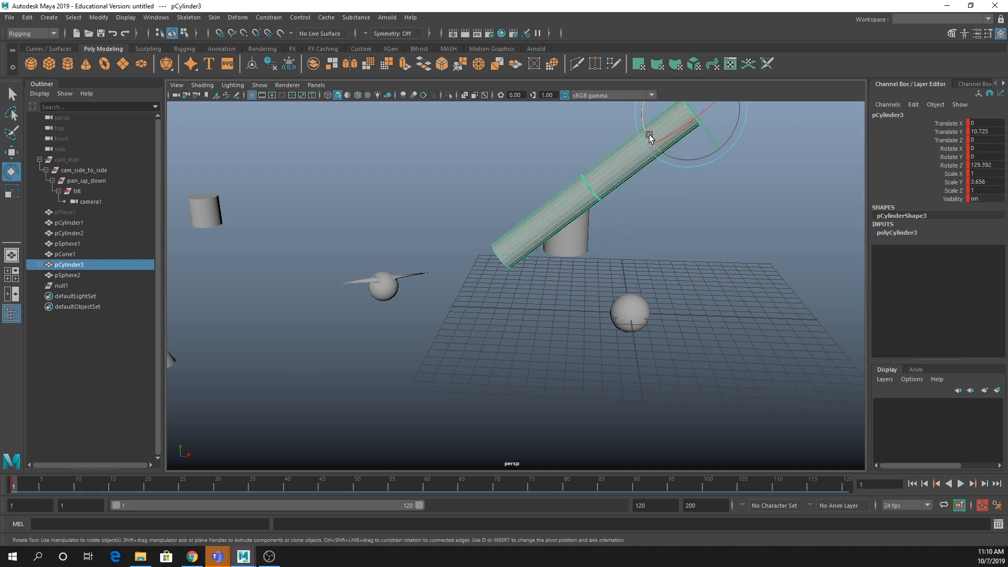
{"action": "left_click_drag", "start_coordinate": [648, 131], "coordinate": [644, 150]}
{"action": "key", "text": "s"}
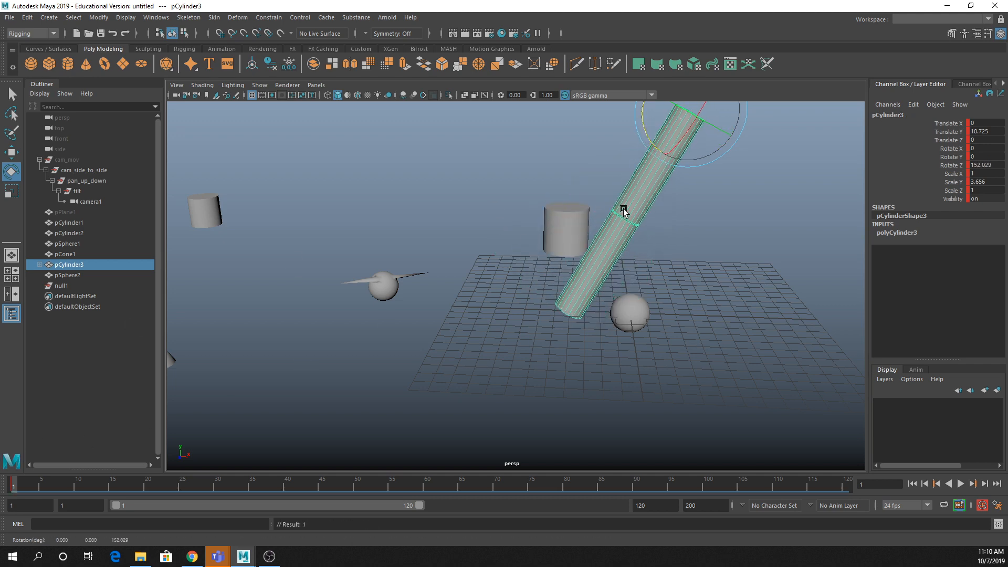
{"action": "key", "text": "ctrl+z"}
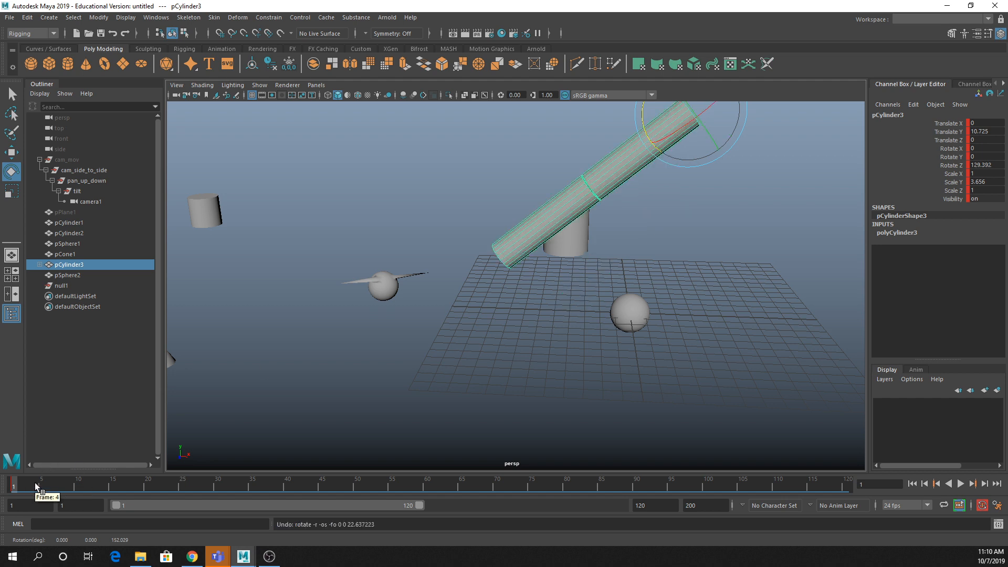
Step: Rotate the parent cylinder pCylinder3 about its Z axis at frame 23, swinging the jointed arm downward
{"action": "left_click_drag", "start_coordinate": [34, 483], "coordinate": [168, 480]}
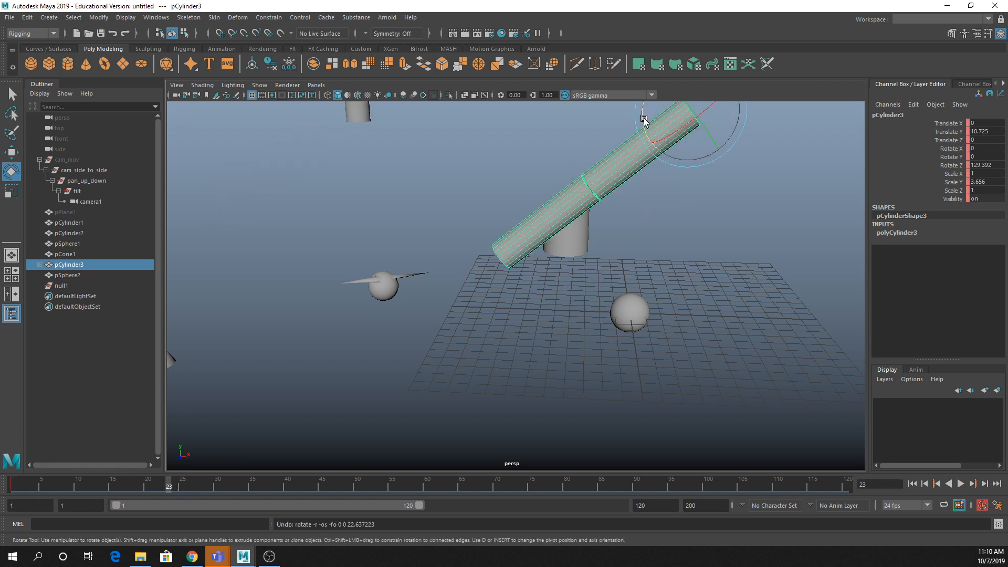
{"action": "left_click_drag", "start_coordinate": [643, 117], "coordinate": [646, 135]}
Step: Try rotating the child cylinder pCylinder4 about Z, up to about 62.7 degrees at frame 23, and undo each attempt
{"action": "left_click", "coordinate": [609, 234]}
{"action": "left_click_drag", "start_coordinate": [603, 180], "coordinate": [575, 185]}
{"action": "key", "text": "ctrl+z"}
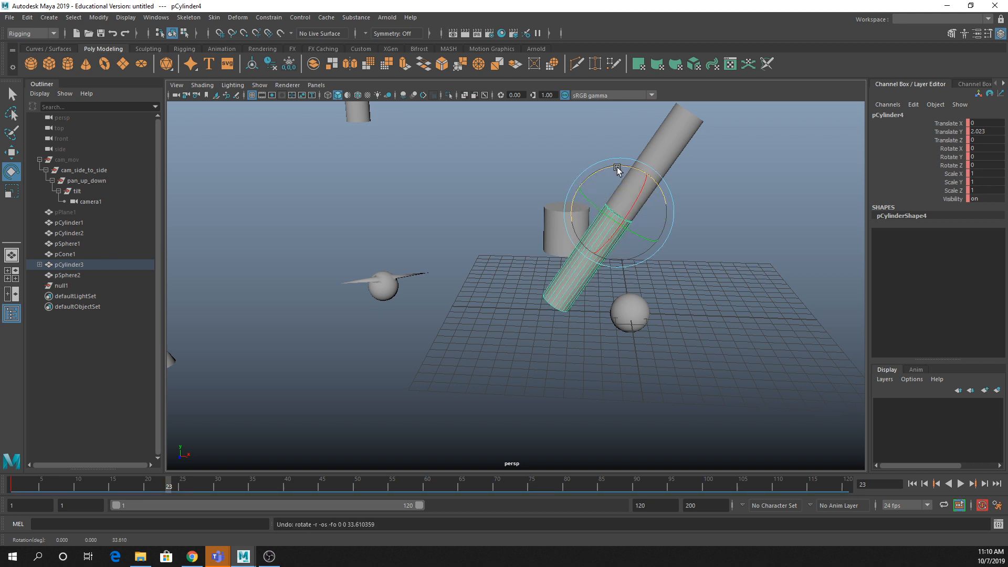
{"action": "left_click_drag", "start_coordinate": [614, 173], "coordinate": [554, 184]}
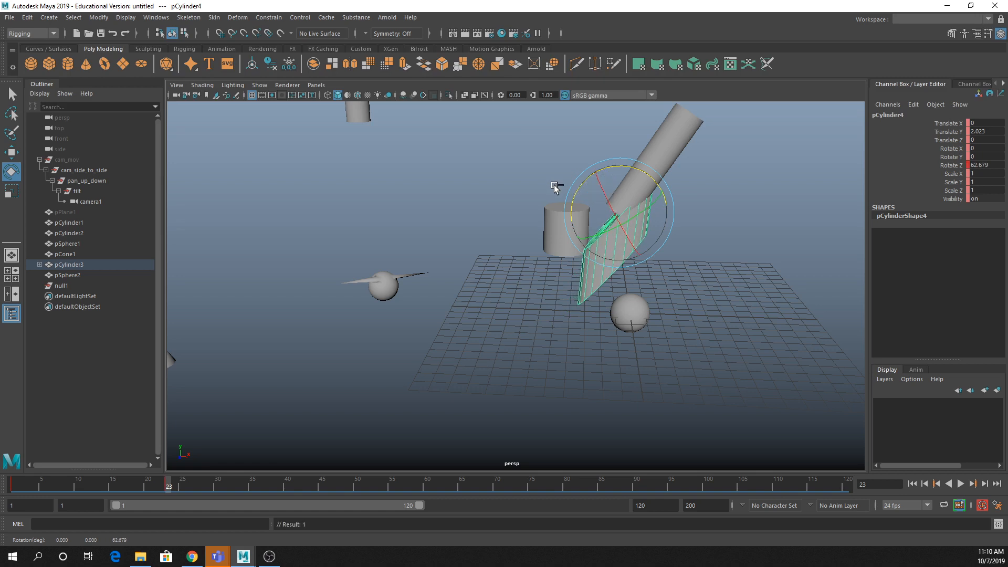
{"action": "key", "text": "ctrl+z"}
Step: Rotate pCylinder3 about Z to about 160.8 degrees at frame 23
{"action": "left_click", "coordinate": [662, 137]}
{"action": "left_click_drag", "start_coordinate": [645, 126], "coordinate": [649, 135]}
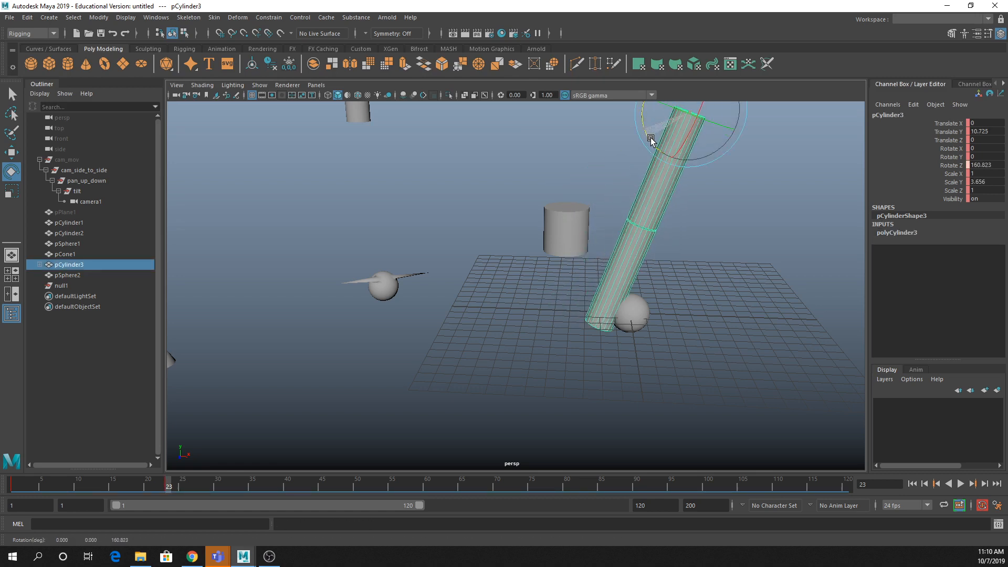
Step: Key pCylinder3 at frame 23 with Rotate Z about 161 and at frame 46 with Rotate Z about 106, previewing the swing
{"action": "key", "text": "s"}
{"action": "key", "text": "alt+v"}
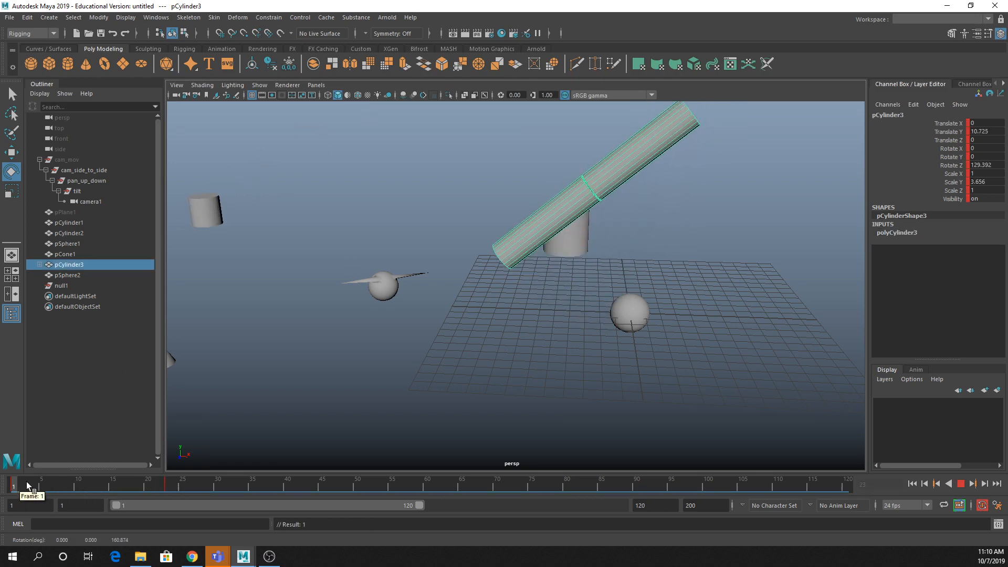
{"action": "left_click_drag", "start_coordinate": [225, 481], "coordinate": [330, 481]}
{"action": "left_click_drag", "start_coordinate": [645, 127], "coordinate": [626, 67]}
{"action": "key", "text": "s"}
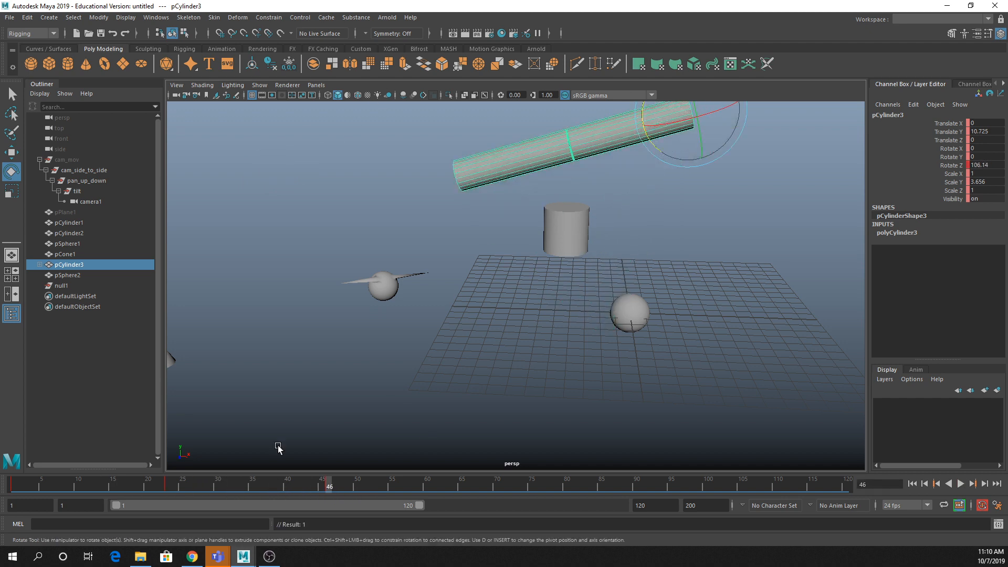
{"action": "key", "text": "alt+v"}
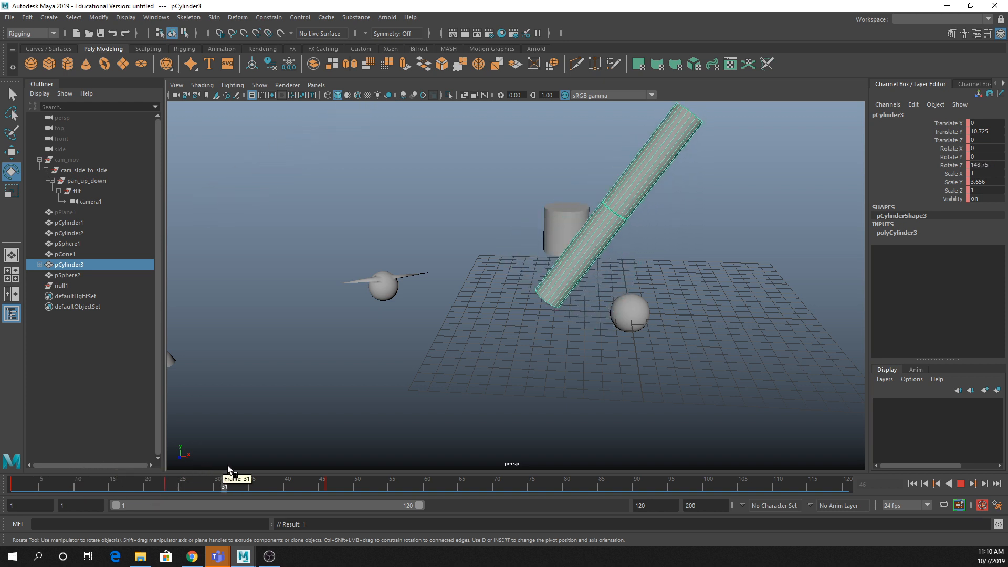
{"action": "left_click", "coordinate": [357, 486]}
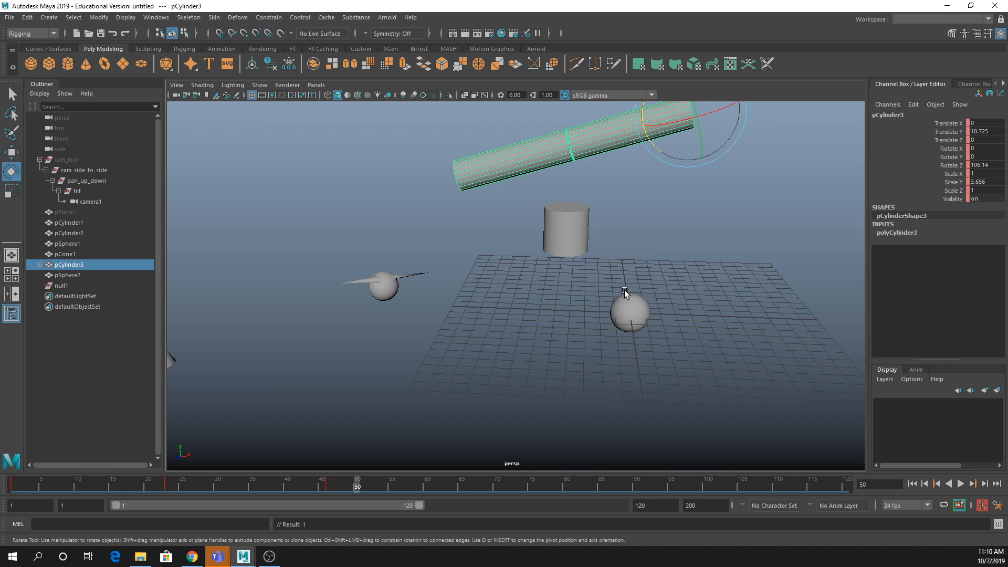
Step: At frame 50, parent-constrain pSphere2 to both pCylinder4 and null1 with Maintain offset turned off
{"action": "left_click", "coordinate": [59, 286]}
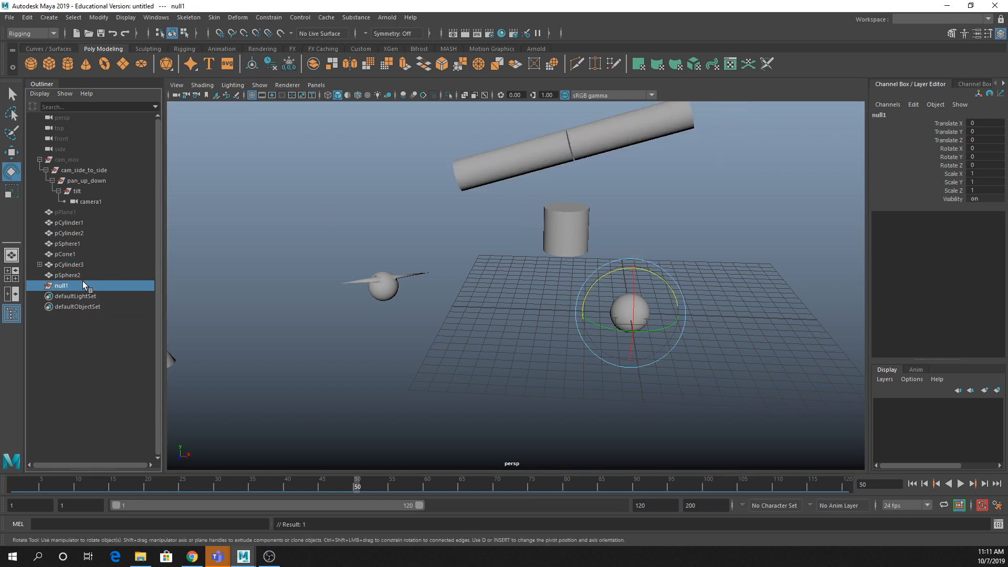
{"action": "key", "text": "w"}
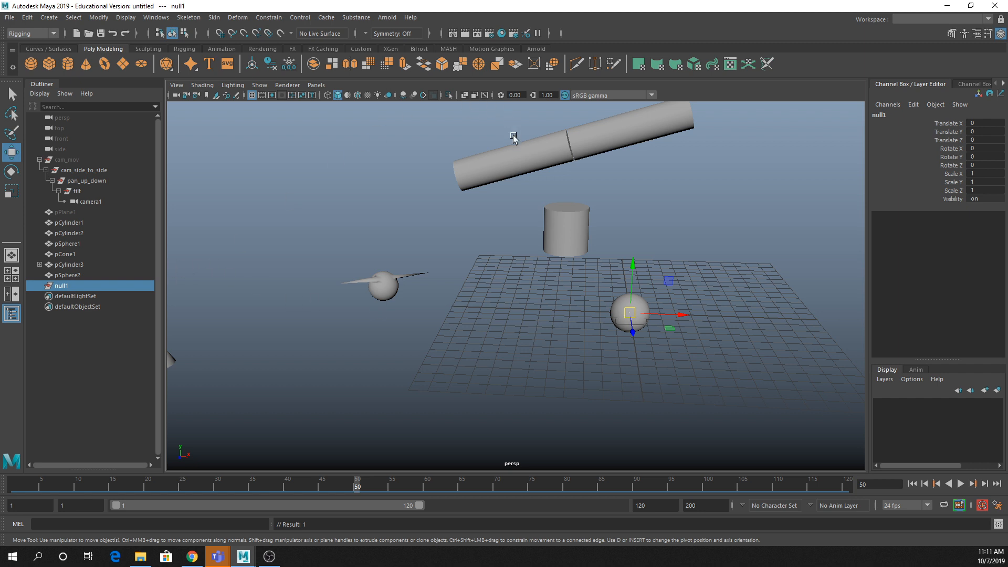
{"action": "left_click", "coordinate": [513, 156]}
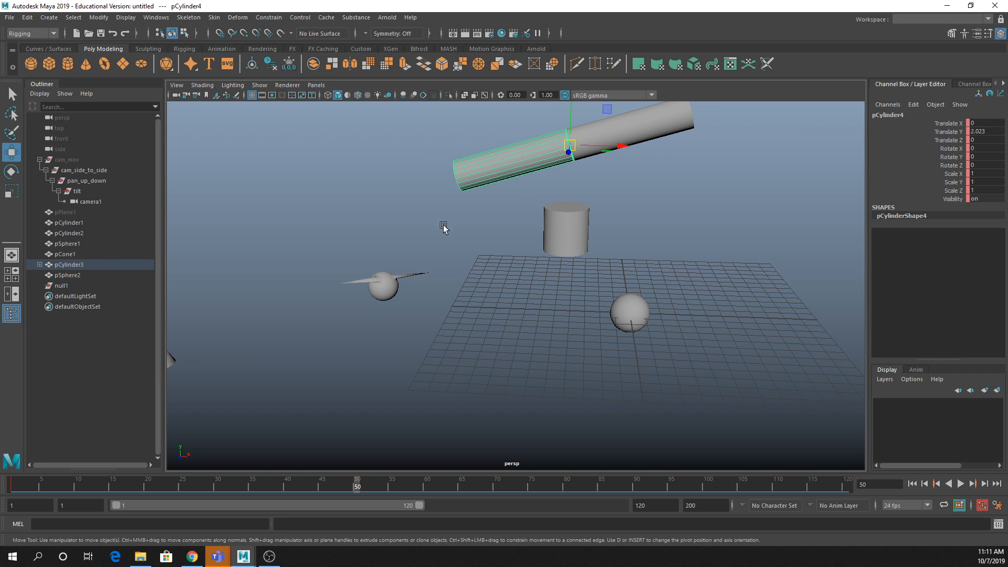
{"action": "left_click", "coordinate": [61, 286]}
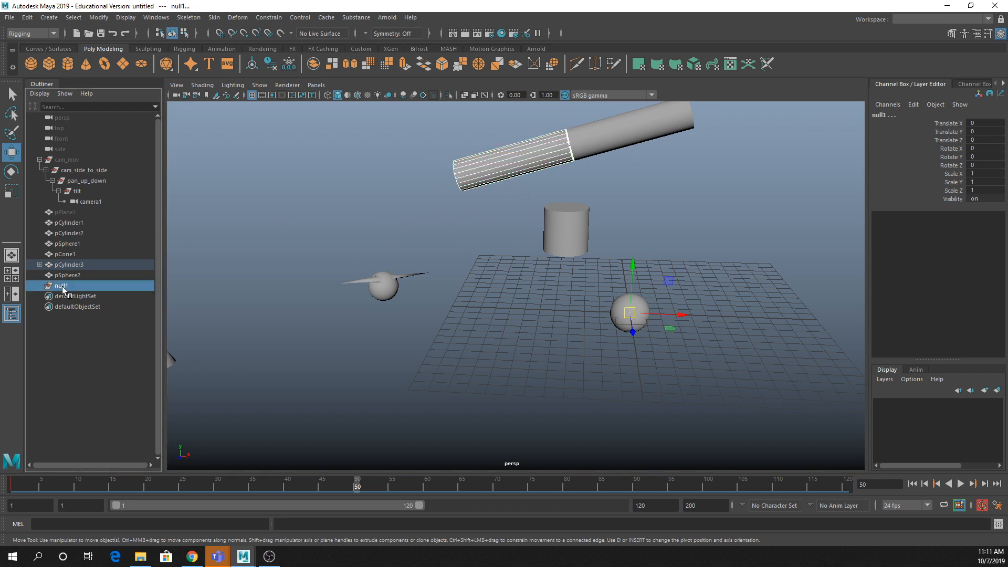
{"action": "left_click", "coordinate": [645, 304], "text": "shift"}
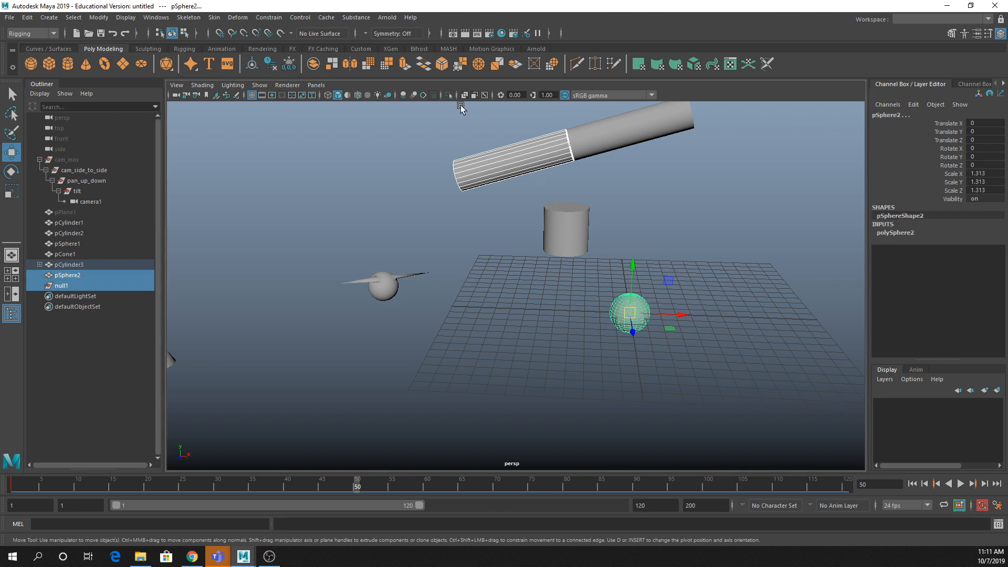
{"action": "left_click", "coordinate": [269, 18]}
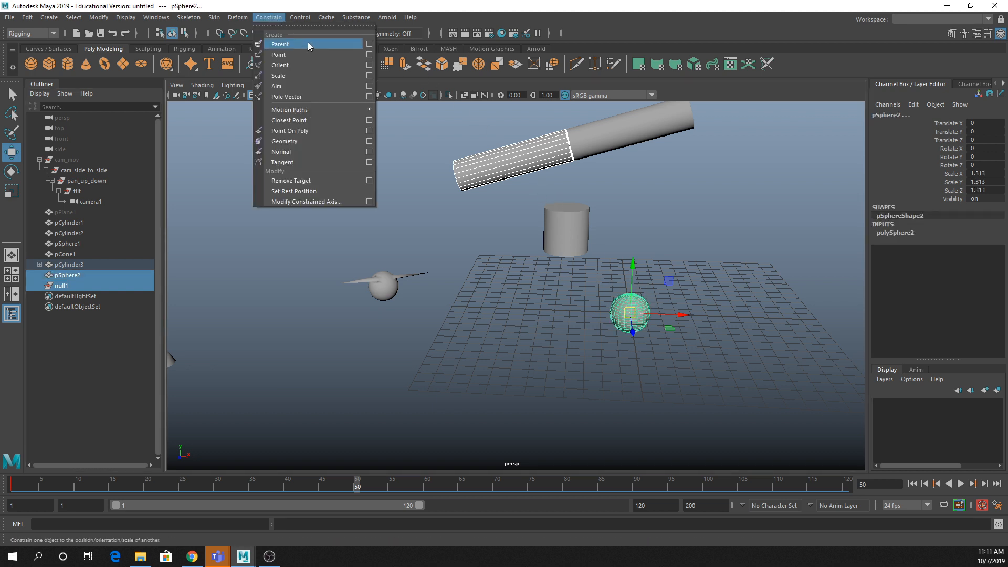
{"action": "left_click", "coordinate": [370, 44]}
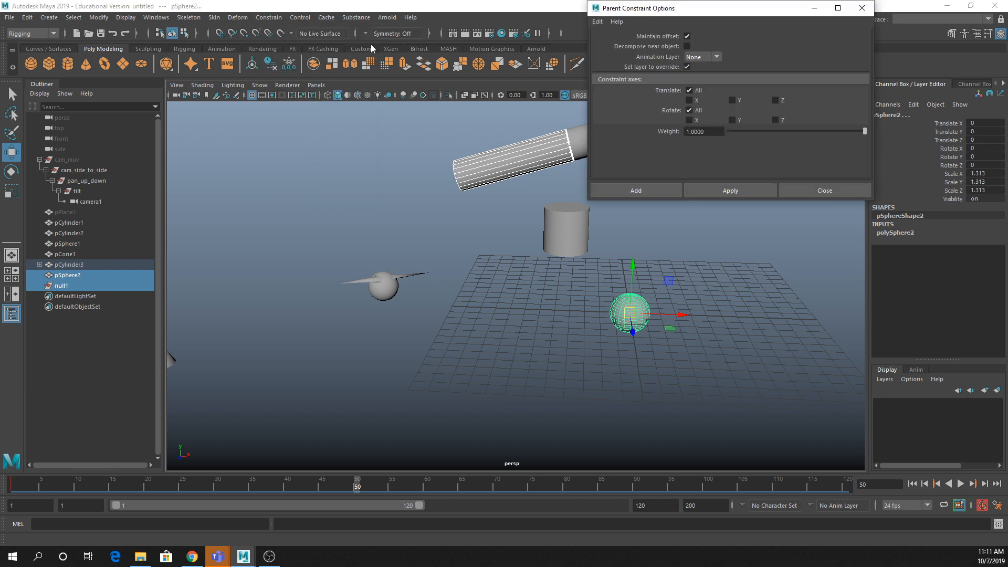
{"action": "left_click", "coordinate": [689, 37]}
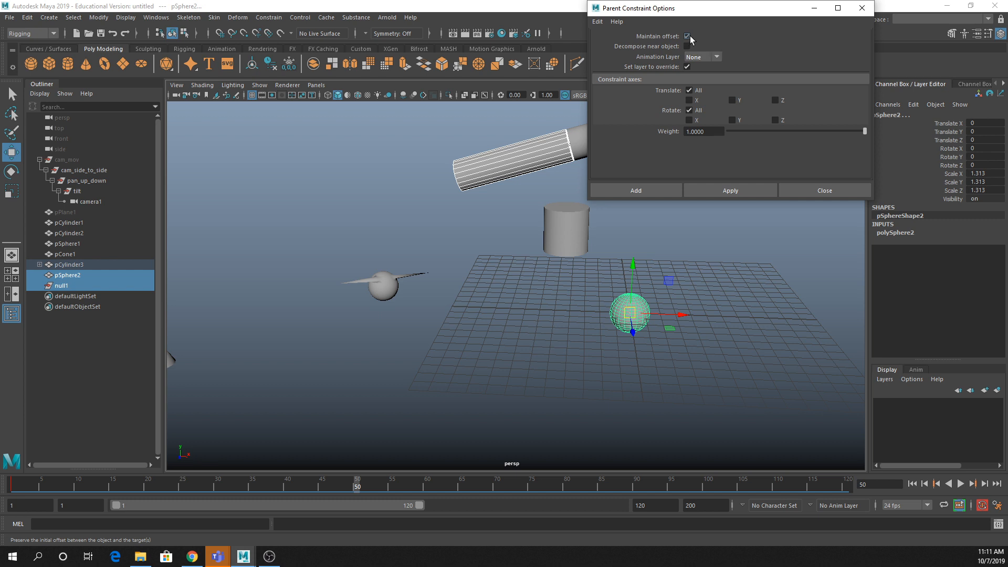
{"action": "left_click_drag", "start_coordinate": [704, 14], "coordinate": [823, 26]}
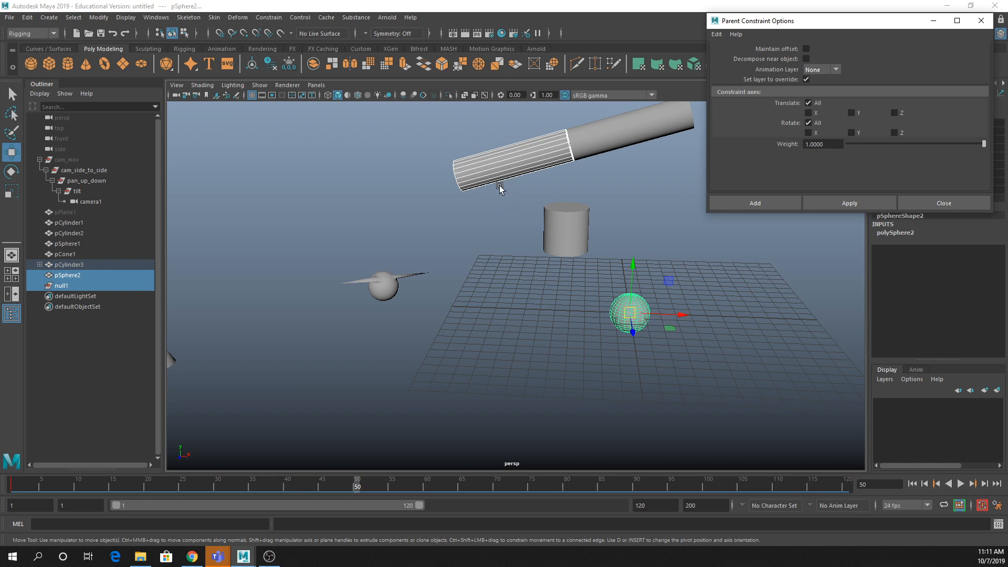
{"action": "left_click", "coordinate": [850, 203]}
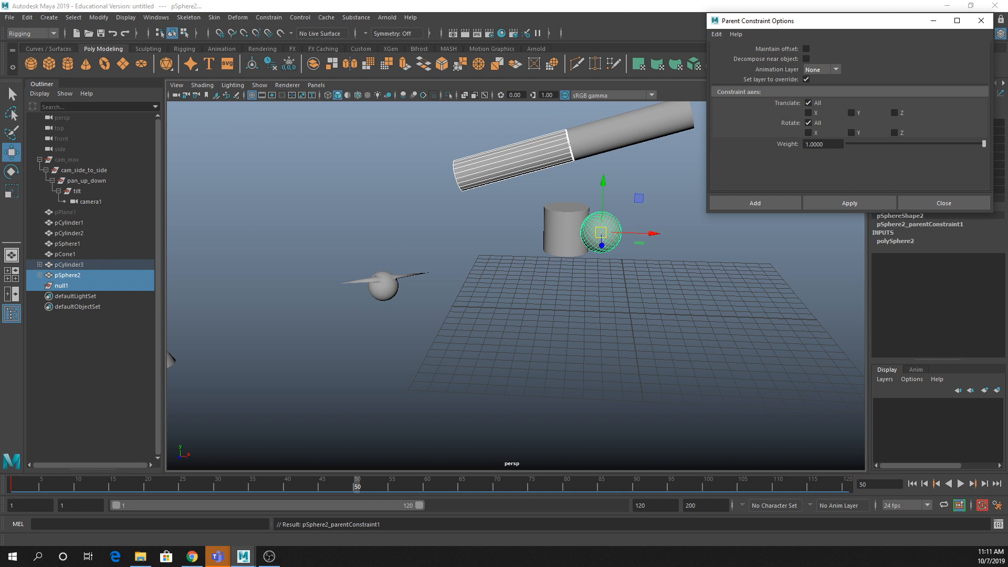
Step: Check how the constrained sphere follows the swinging arm by scrubbing the animation to frame 3
{"action": "left_click", "coordinate": [624, 221]}
{"action": "left_click", "coordinate": [617, 223]}
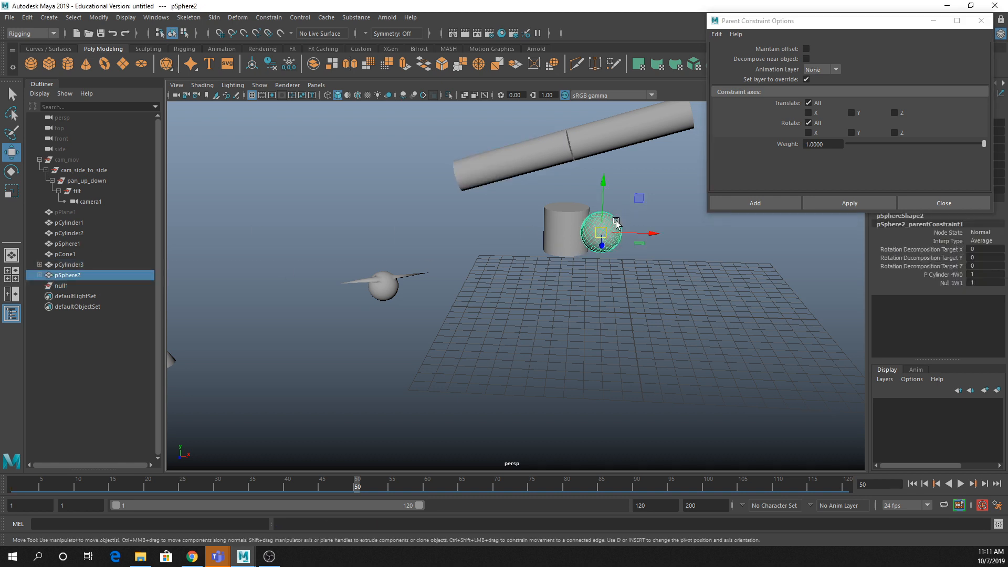
{"action": "left_click_drag", "start_coordinate": [558, 226], "coordinate": [575, 225], "text": "alt"}
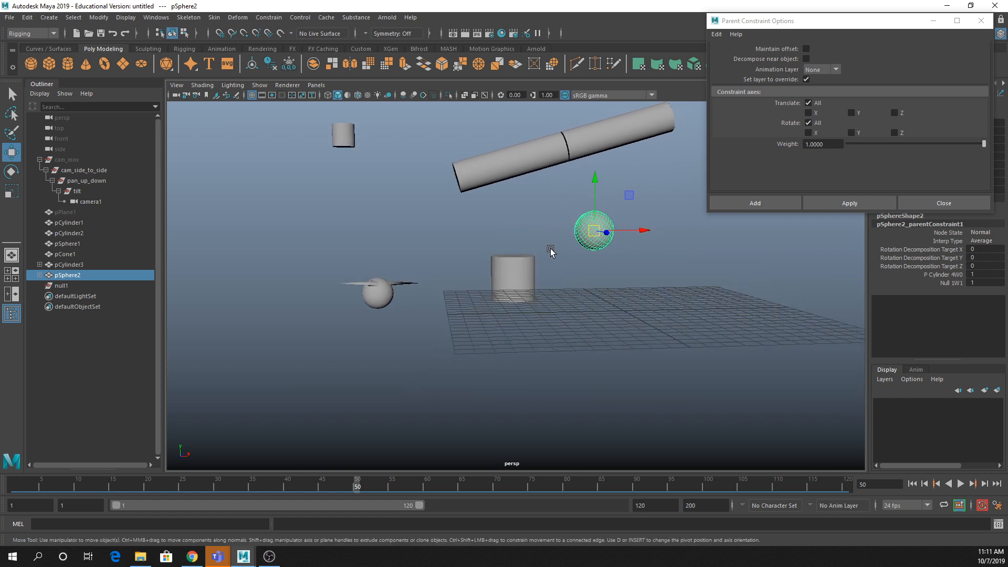
{"action": "left_click", "coordinate": [933, 21]}
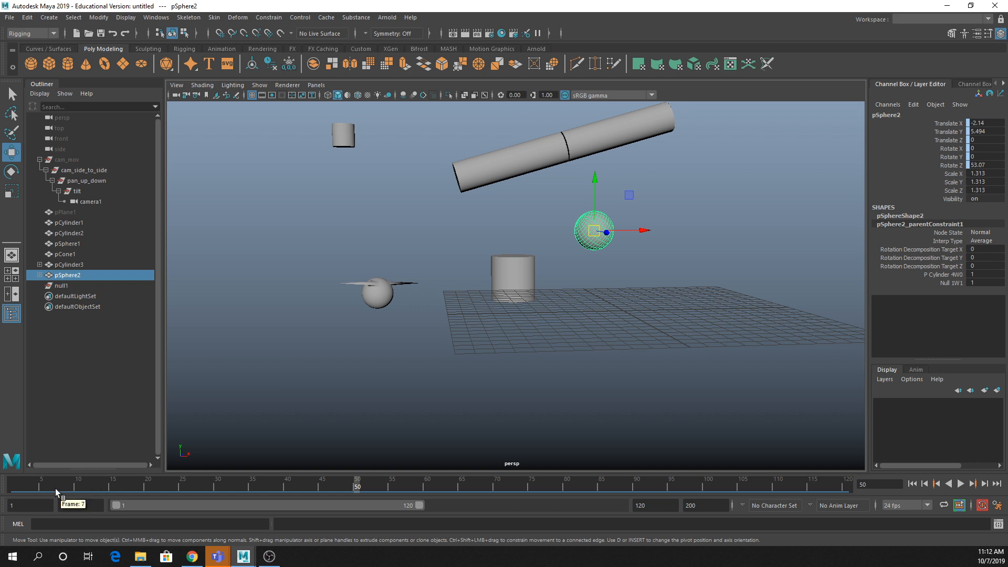
{"action": "left_click_drag", "start_coordinate": [55, 490], "coordinate": [27, 499]}
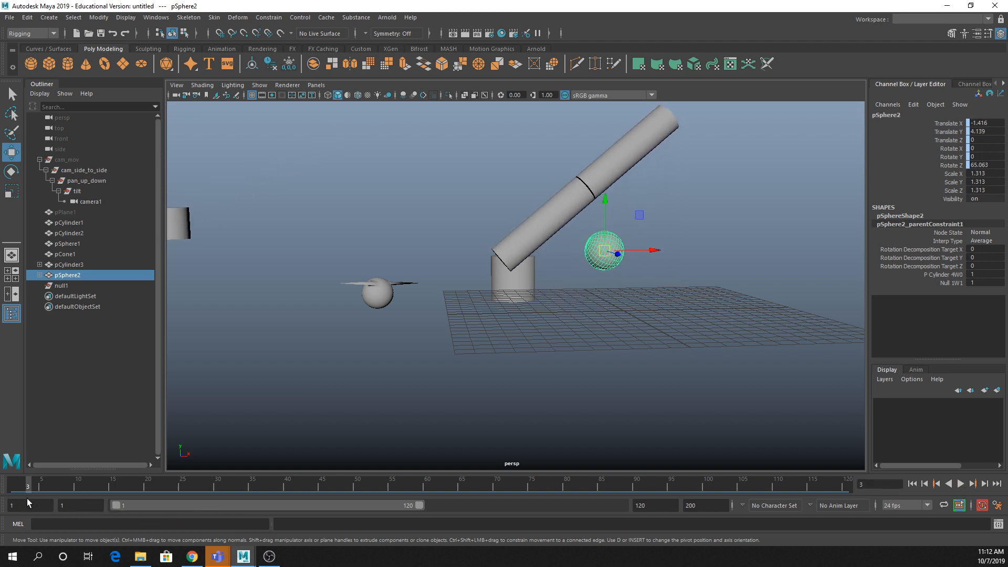
Step: At frame 23, set the Null 1W1 weight of pSphere2_parentConstraint1 to 0
{"action": "left_click", "coordinate": [39, 275]}
{"action": "left_click", "coordinate": [84, 286]}
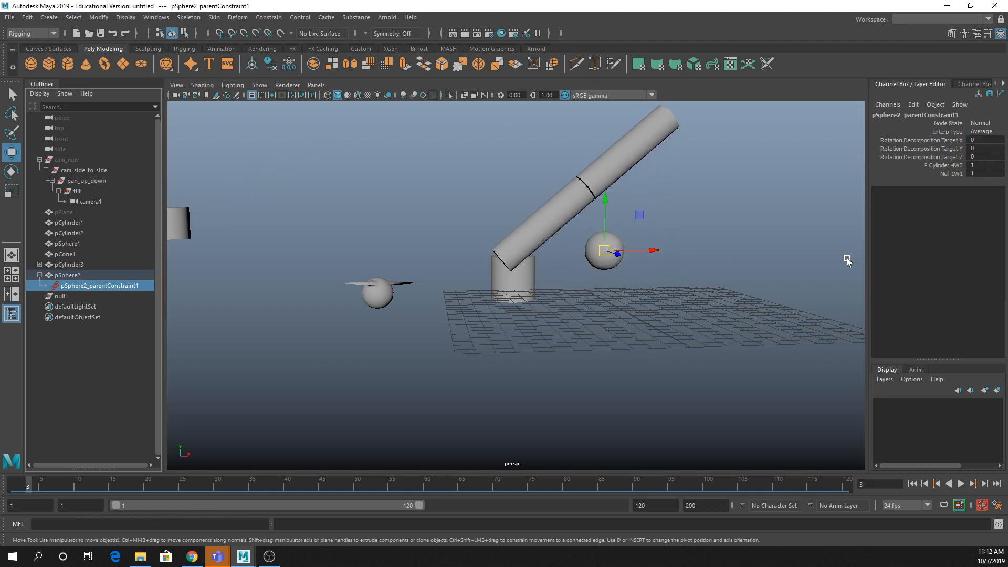
{"action": "left_click", "coordinate": [949, 165]}
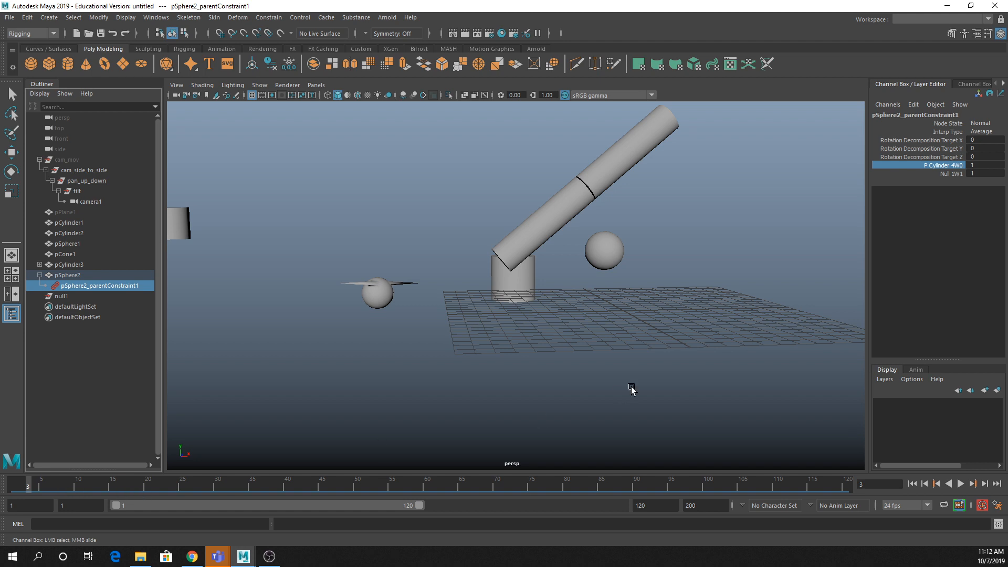
{"action": "key", "text": "alt+v"}
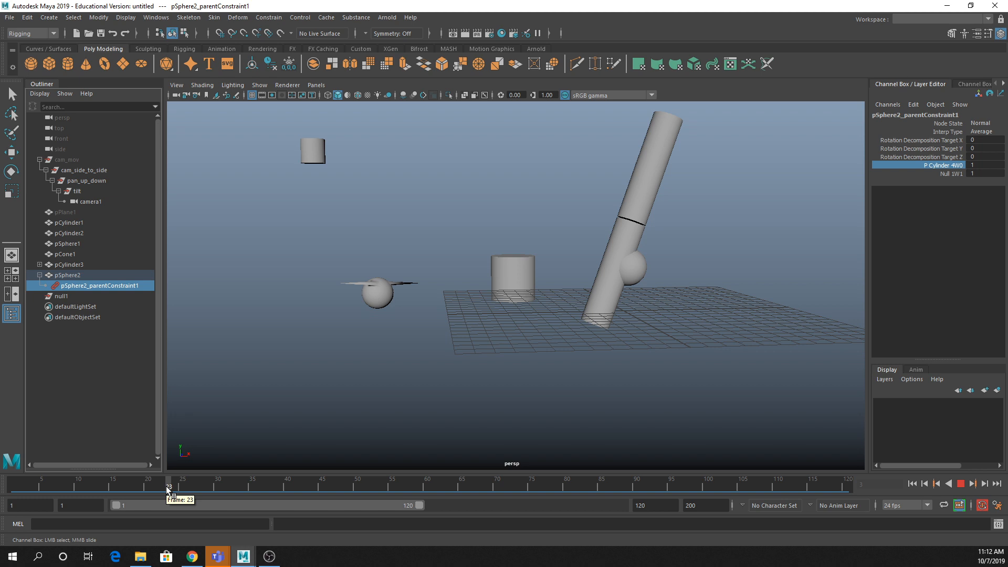
{"action": "left_click", "coordinate": [168, 488]}
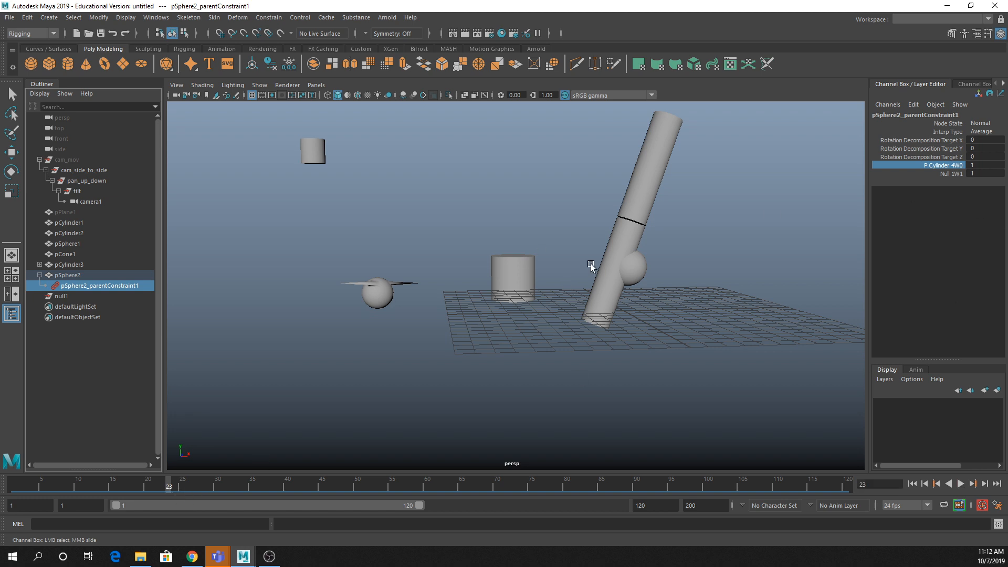
{"action": "left_click_drag", "start_coordinate": [591, 265], "coordinate": [565, 288], "text": "alt"}
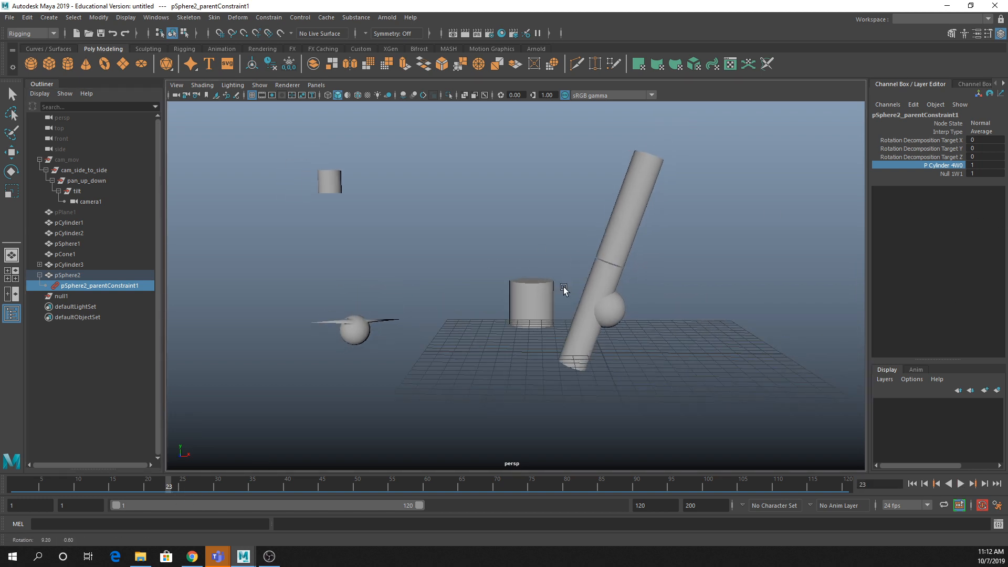
{"action": "double_click", "coordinate": [986, 166]}
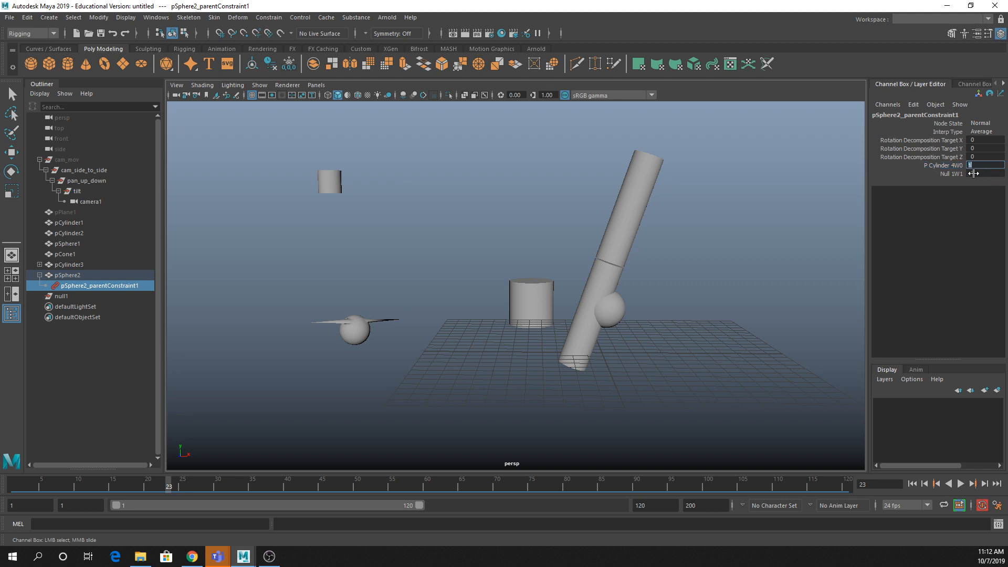
{"action": "double_click", "coordinate": [978, 174]}
{"action": "key", "text": "Return"}
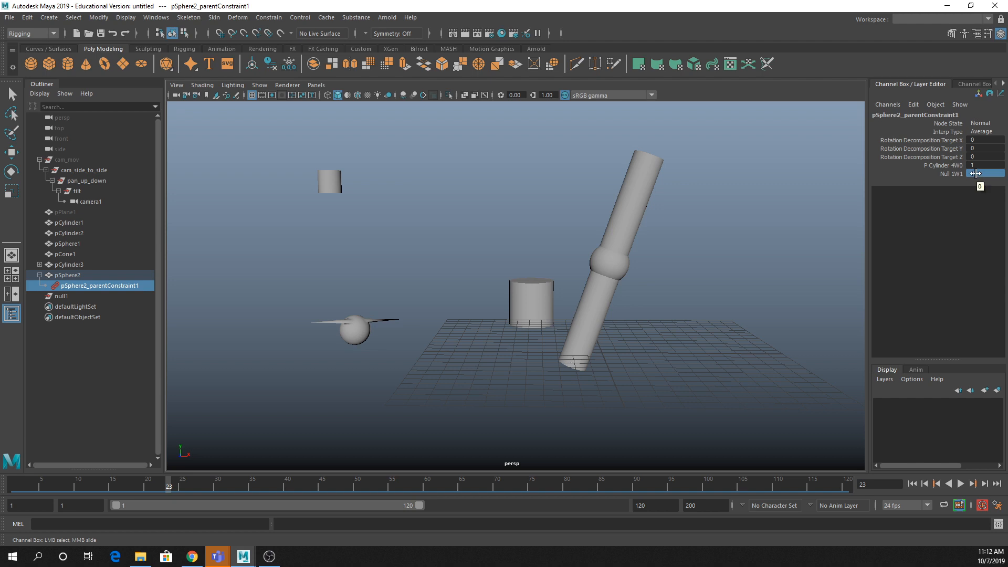
Step: Key the P Cylinder 4W0 and Null 1W1 weights of the sphere's parent constraint at frame 23
{"action": "left_click_drag", "start_coordinate": [957, 174], "coordinate": [950, 169]}
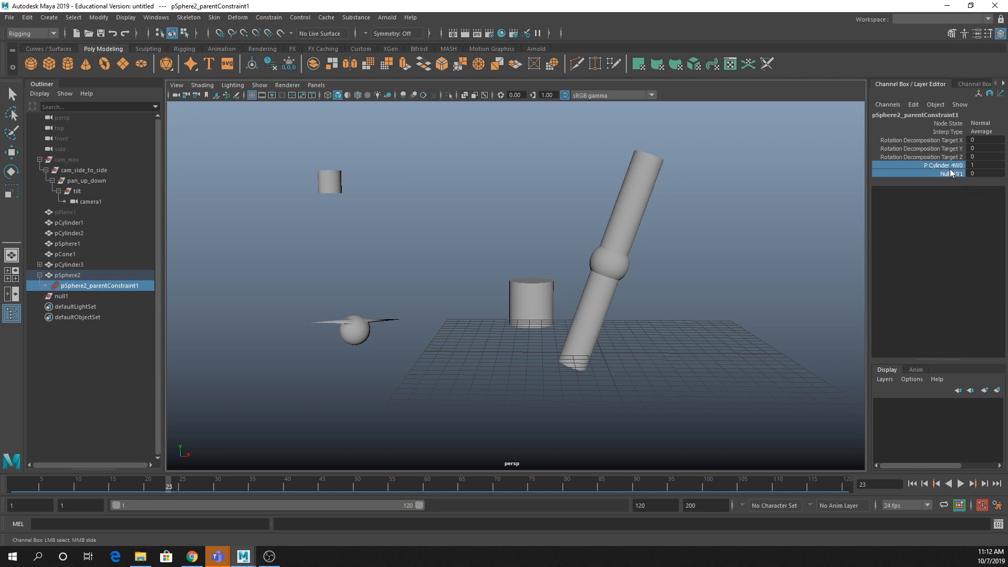
{"action": "right_click", "coordinate": [951, 173]}
{"action": "left_click", "coordinate": [940, 183]}
Step: At frame 22, set the constraint's P Cylinder 4W0 weight to 0 and its Null 1W1 weight to 1
{"action": "mouse_move", "coordinate": [168, 484]}
{"action": "left_mouse_down"}
{"action": "mouse_move", "coordinate": [152, 481]}
{"action": "mouse_move", "coordinate": [162, 489]}
{"action": "left_mouse_up"}
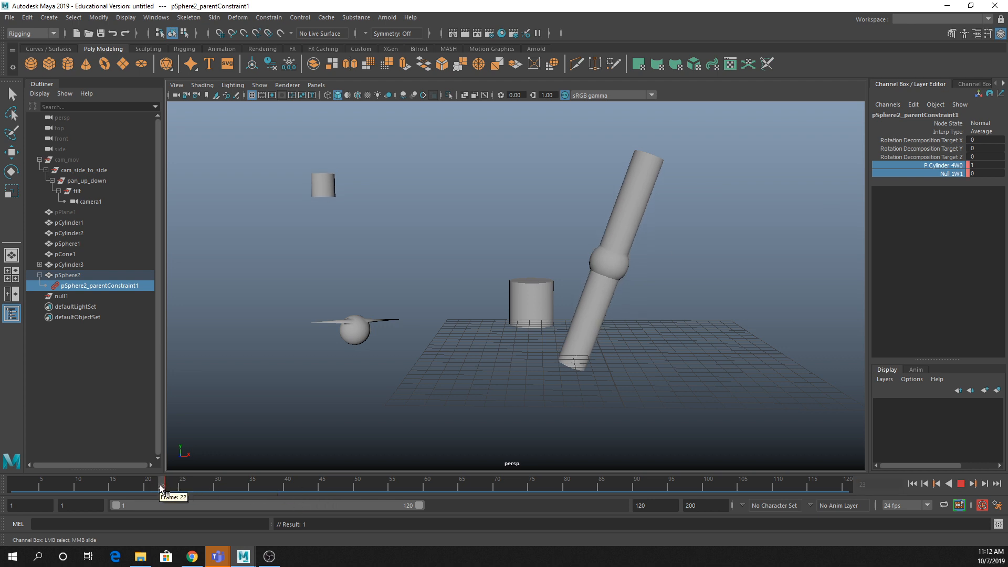
{"action": "left_click", "coordinate": [977, 165]}
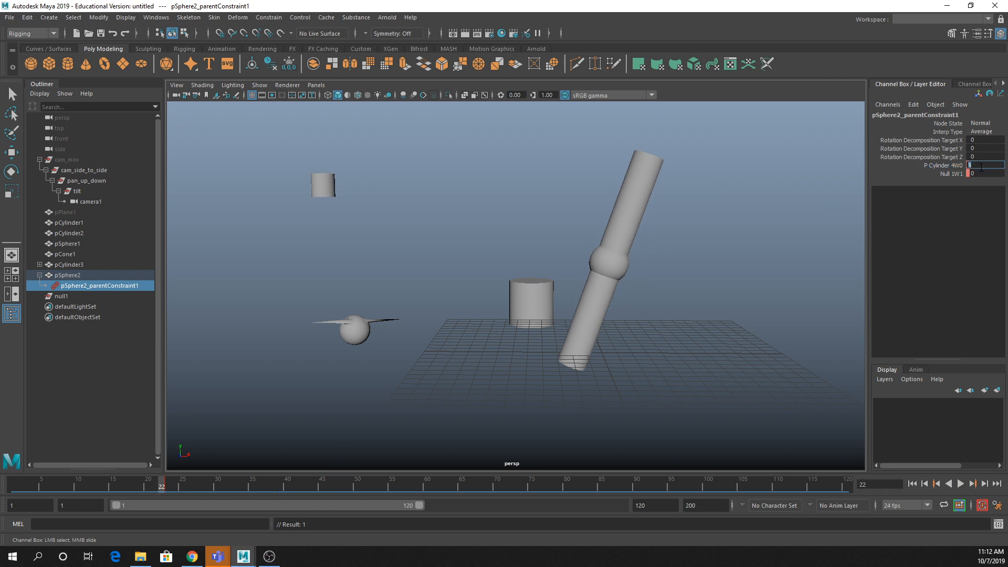
{"action": "type", "text": "0"}
{"action": "key", "text": "Return"}
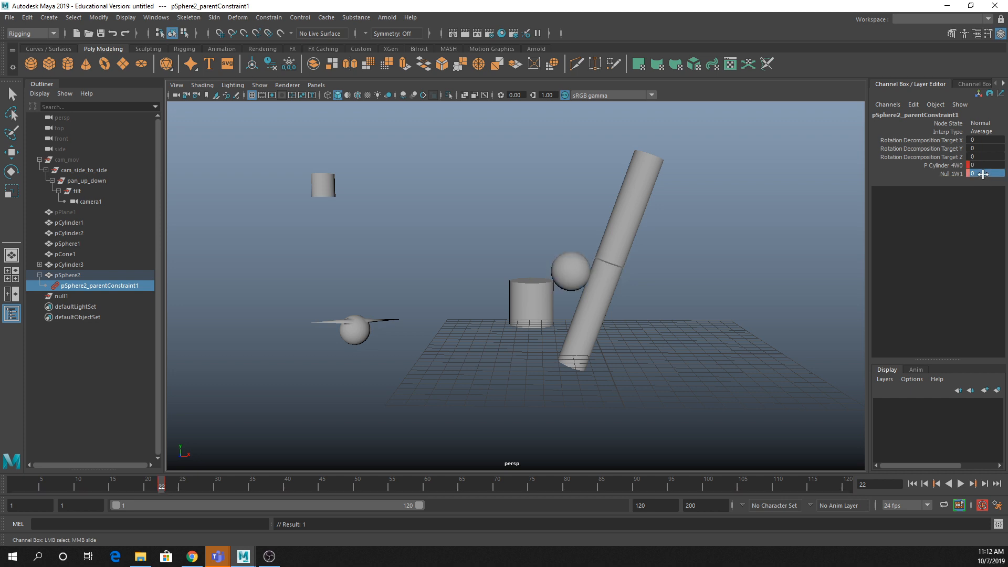
{"action": "left_click", "coordinate": [984, 174]}
{"action": "type", "text": "1"}
{"action": "key", "text": "Return"}
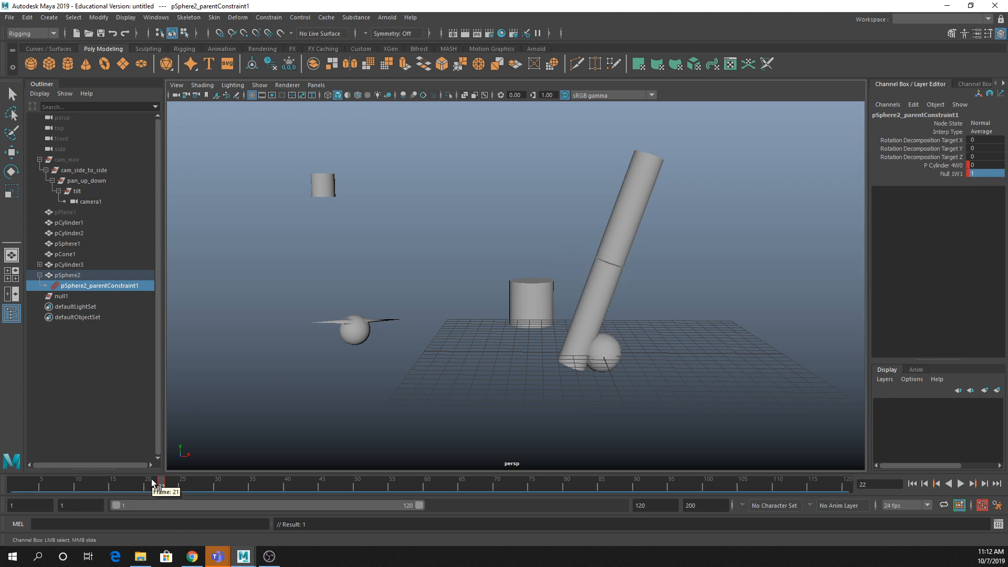
Step: Review the sphere's target switch between frames 22 and 23, and return the timeline to frame 1
{"action": "key", "text": "alt+v"}
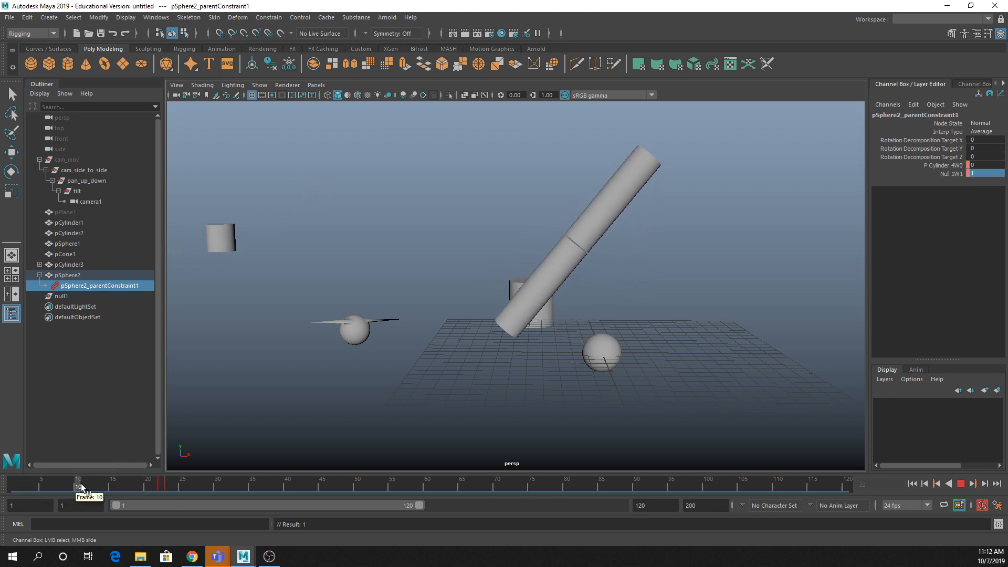
{"action": "left_click", "coordinate": [169, 479]}
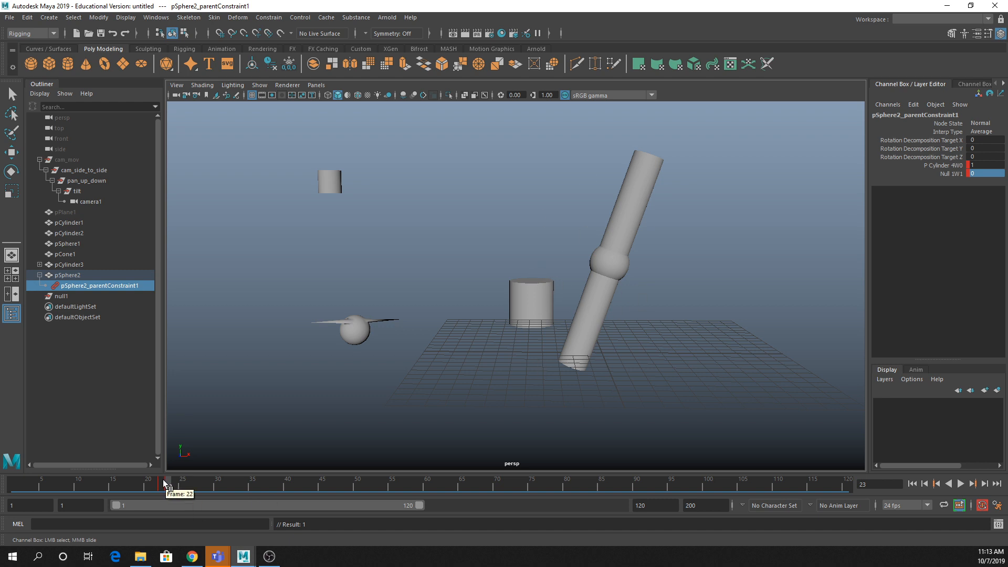
{"action": "left_click_drag", "start_coordinate": [164, 482], "coordinate": [13, 485]}
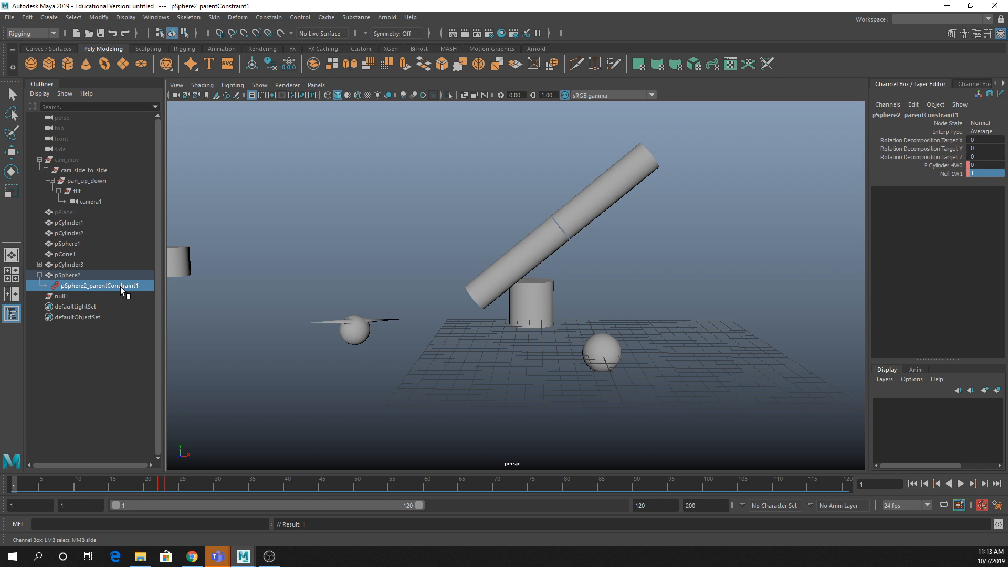
Step: Delete pSphere2's parent constraint
{"action": "key", "text": "w"}
{"action": "key", "text": "Delete"}
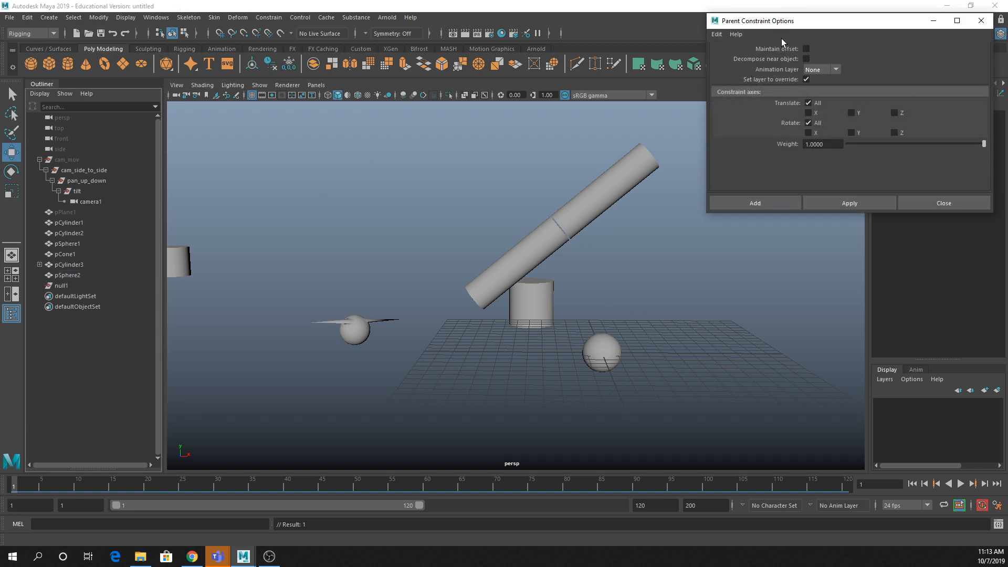
Step: Parent-constrain pSphere2 to the arm's lower cylinder and null1, with maintain offset on and all axes constrained
{"action": "left_click", "coordinate": [498, 272]}
{"action": "left_click", "coordinate": [67, 286], "text": "ctrl"}
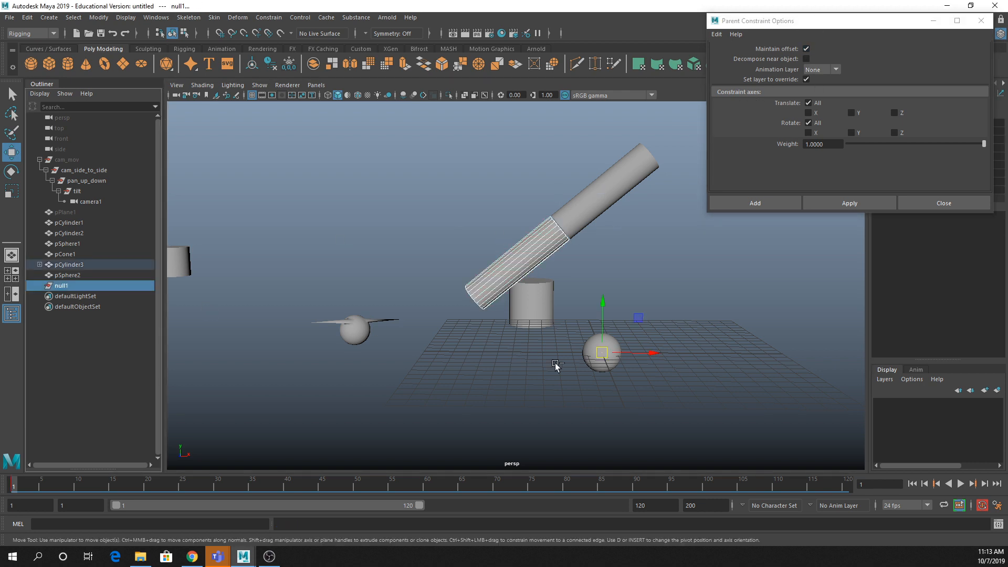
{"action": "left_click", "coordinate": [613, 342], "text": "shift"}
{"action": "left_click", "coordinate": [886, 206]}
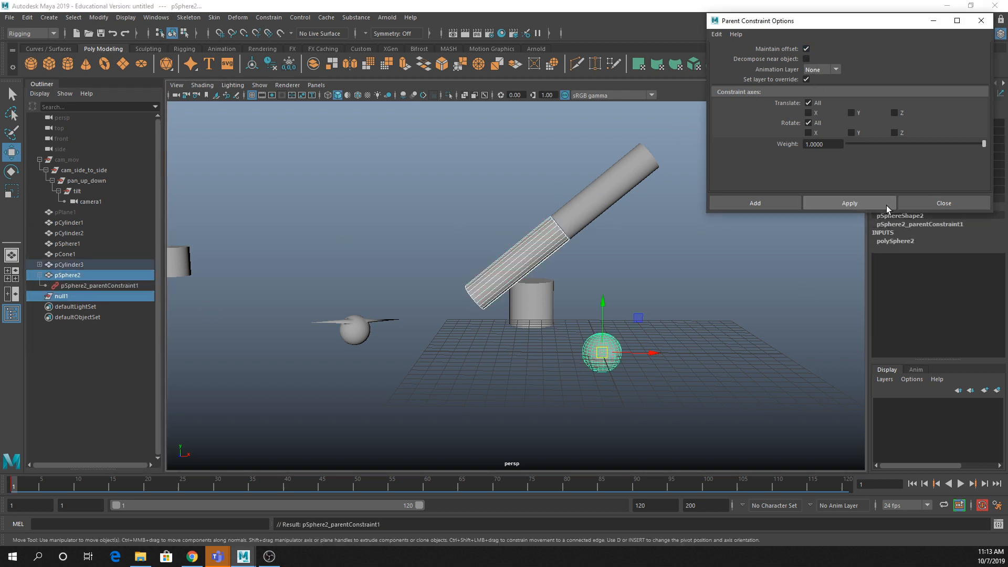
{"action": "left_click", "coordinate": [981, 21]}
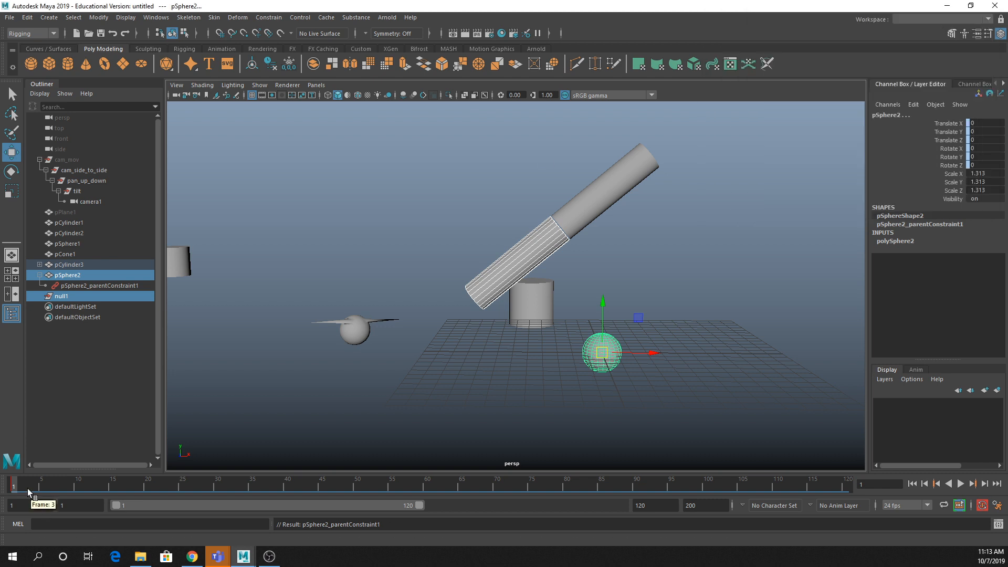
Step: At frame 23, set the sphere constraint's Null 1W1 weight to 0 and key both the P Cylinder 4W0 and Null 1W1 weights
{"action": "key", "text": "alt+v"}
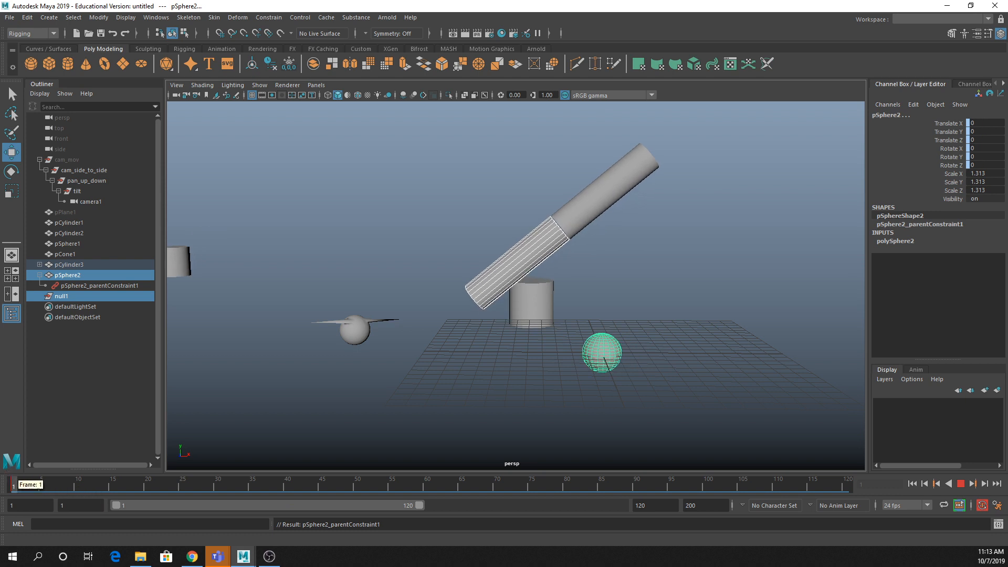
{"action": "key", "text": "Escape"}
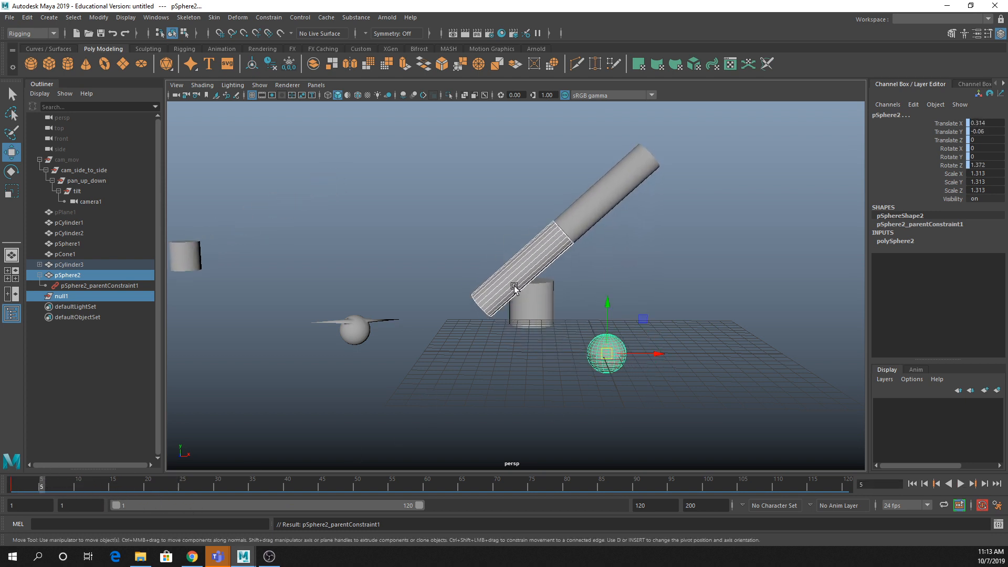
{"action": "left_click", "coordinate": [97, 285]}
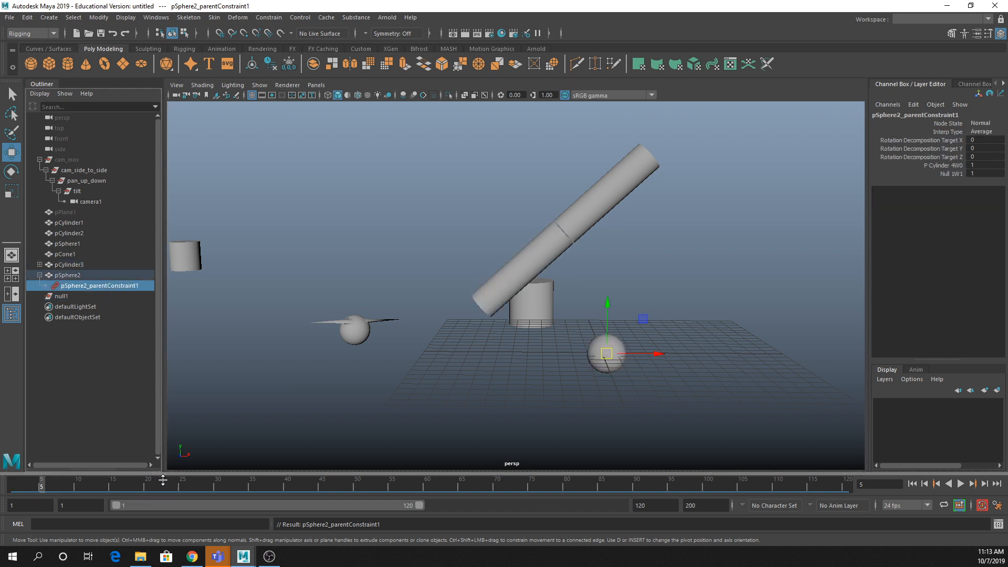
{"action": "left_click", "coordinate": [169, 488]}
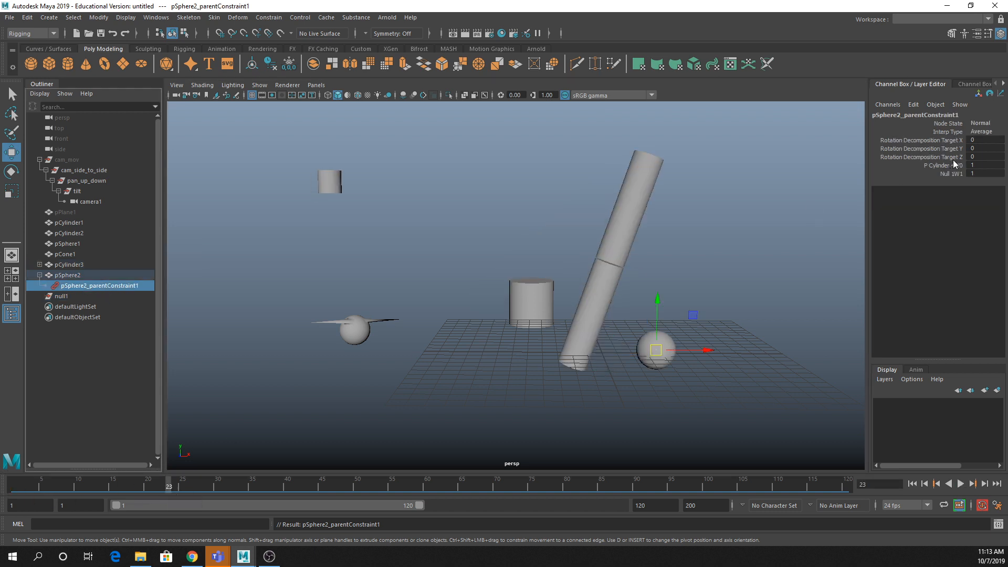
{"action": "left_click", "coordinate": [984, 173]}
{"action": "type", "text": "0"}
{"action": "left_click_drag", "start_coordinate": [937, 165], "coordinate": [949, 180]}
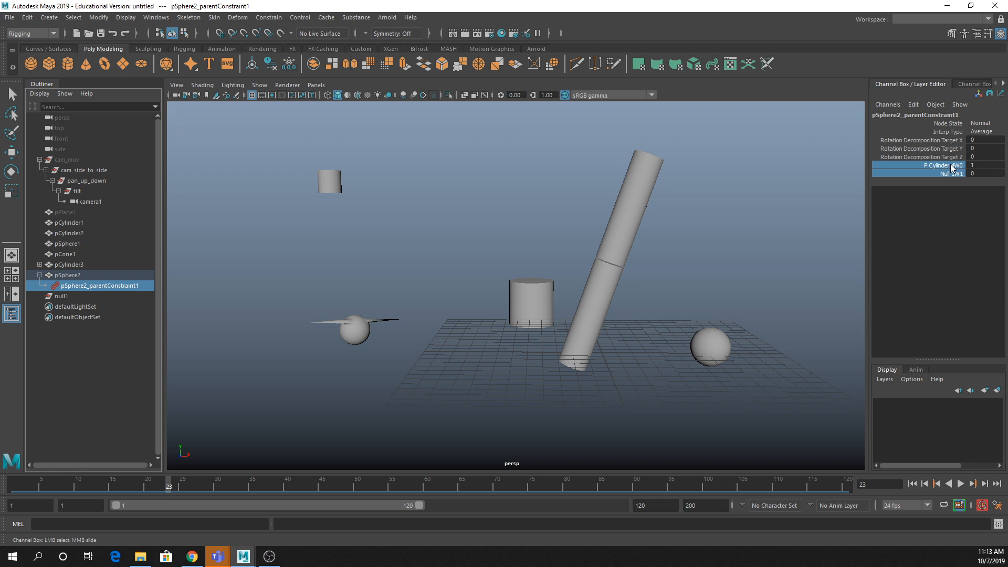
{"action": "right_click", "coordinate": [951, 170]}
{"action": "left_click", "coordinate": [939, 198]}
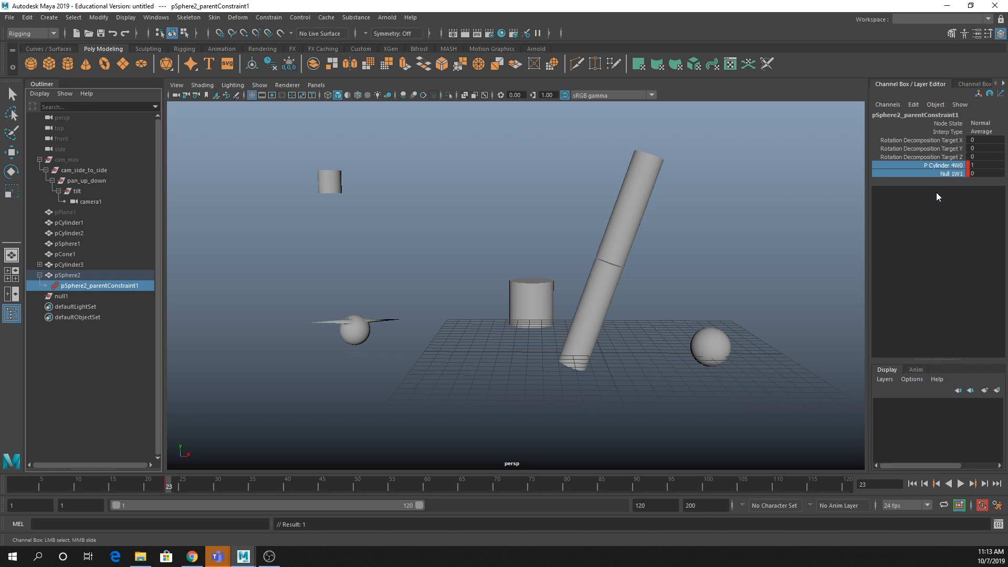
Step: At frame 22, set the sphere constraint's P Cylinder 4W0 weight to 0 and its Null 1W1 weight to 1
{"action": "left_click", "coordinate": [162, 486]}
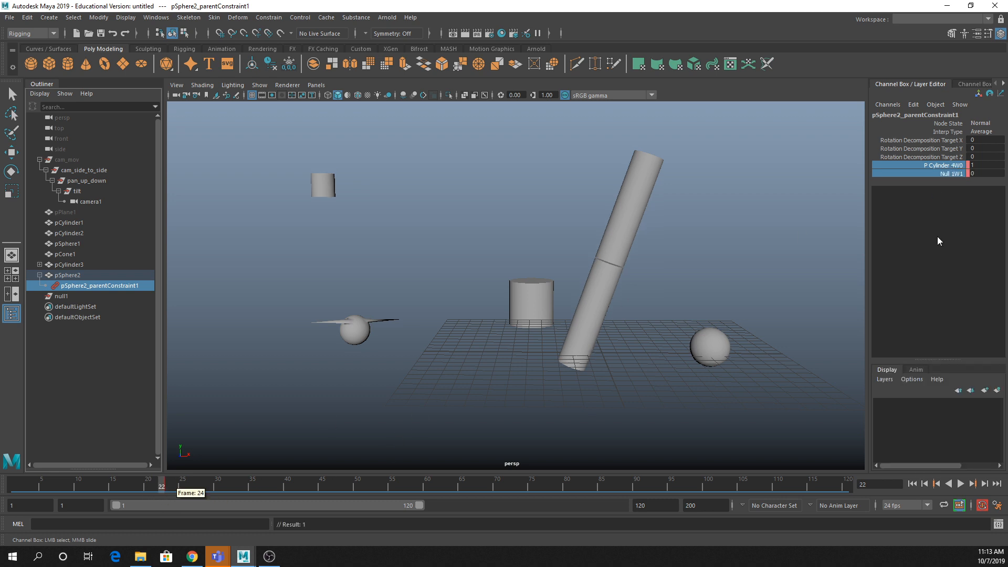
{"action": "double_click", "coordinate": [982, 165]}
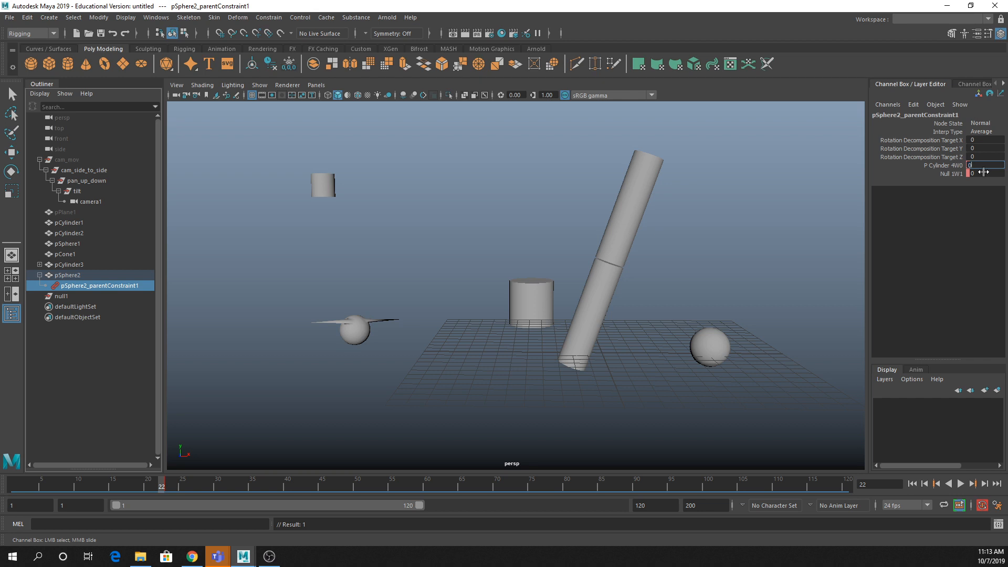
{"action": "double_click", "coordinate": [980, 173]}
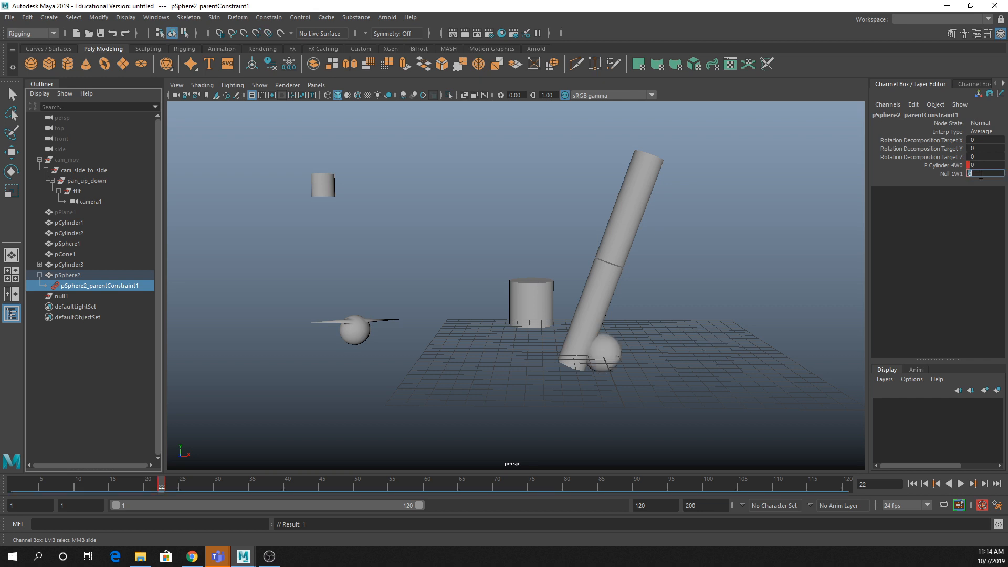
{"action": "type", "text": "1"}
{"action": "key", "text": "Return"}
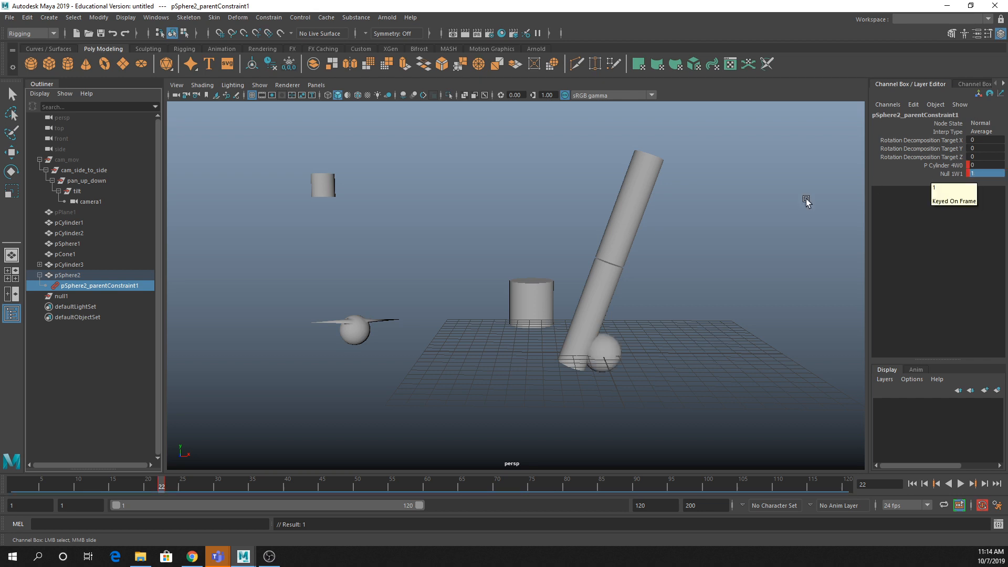
Step: Review the sphere's behaviour around frames 22 and 23, and return the timeline to frame 1
{"action": "key", "text": "alt+v"}
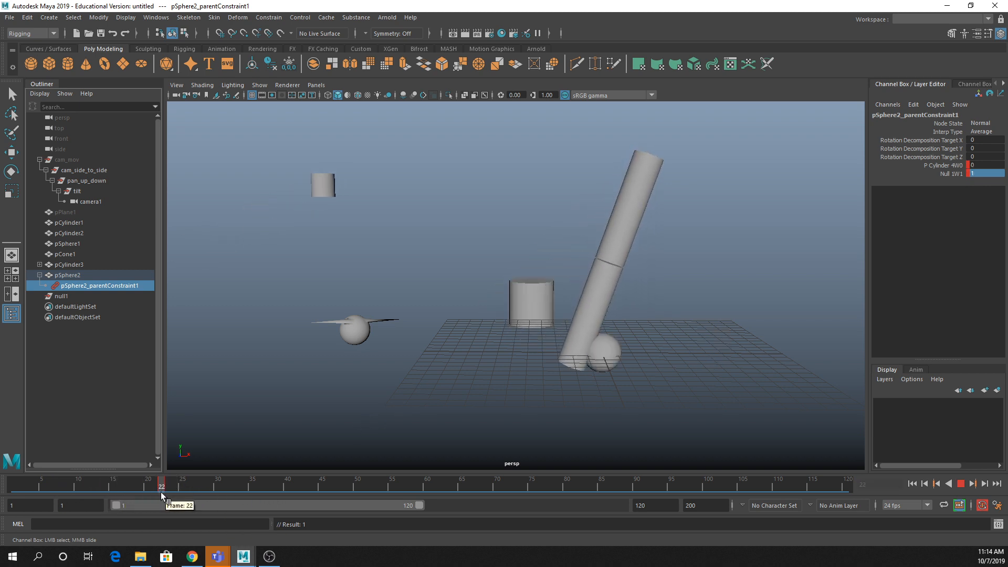
{"action": "mouse_move", "coordinate": [165, 493]}
{"action": "left_mouse_down"}
{"action": "mouse_move", "coordinate": [156, 493]}
{"action": "mouse_move", "coordinate": [174, 497]}
{"action": "mouse_move", "coordinate": [147, 496]}
{"action": "mouse_move", "coordinate": [175, 506]}
{"action": "mouse_move", "coordinate": [147, 501]}
{"action": "mouse_move", "coordinate": [378, 493]}
{"action": "mouse_move", "coordinate": [187, 503]}
{"action": "mouse_move", "coordinate": [171, 500]}
{"action": "mouse_move", "coordinate": [207, 493]}
{"action": "mouse_move", "coordinate": [141, 494]}
{"action": "mouse_move", "coordinate": [165, 497]}
{"action": "left_mouse_up"}
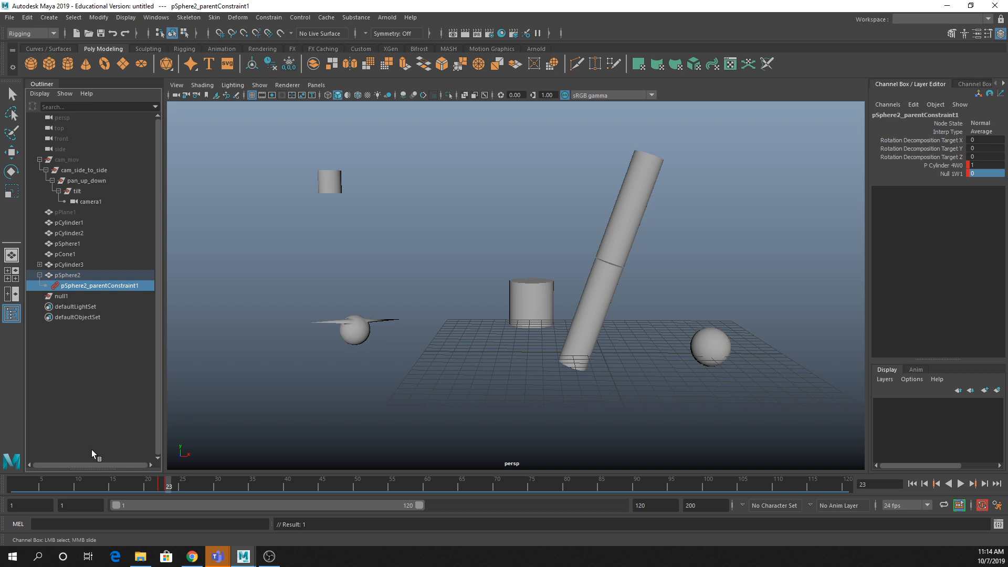
{"action": "left_click_drag", "start_coordinate": [158, 485], "coordinate": [16, 489]}
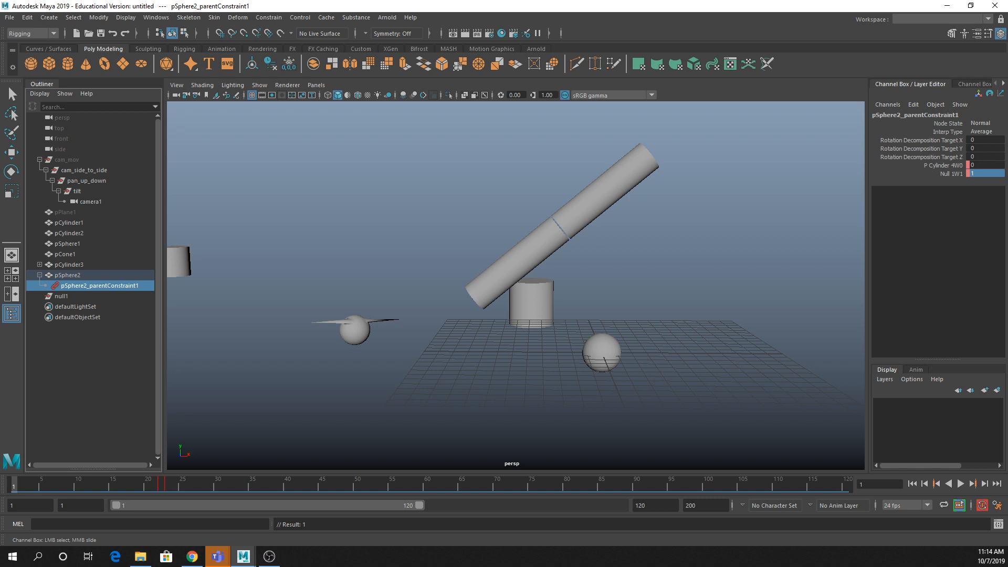
{"action": "key", "text": "w"}
{"action": "key", "text": "Delete"}
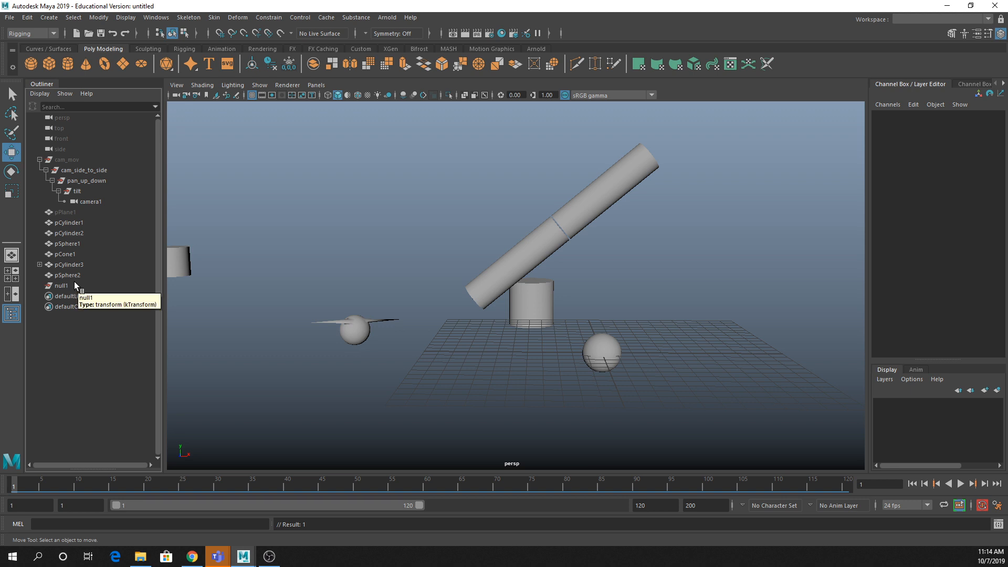
{"action": "left_click", "coordinate": [73, 277]}
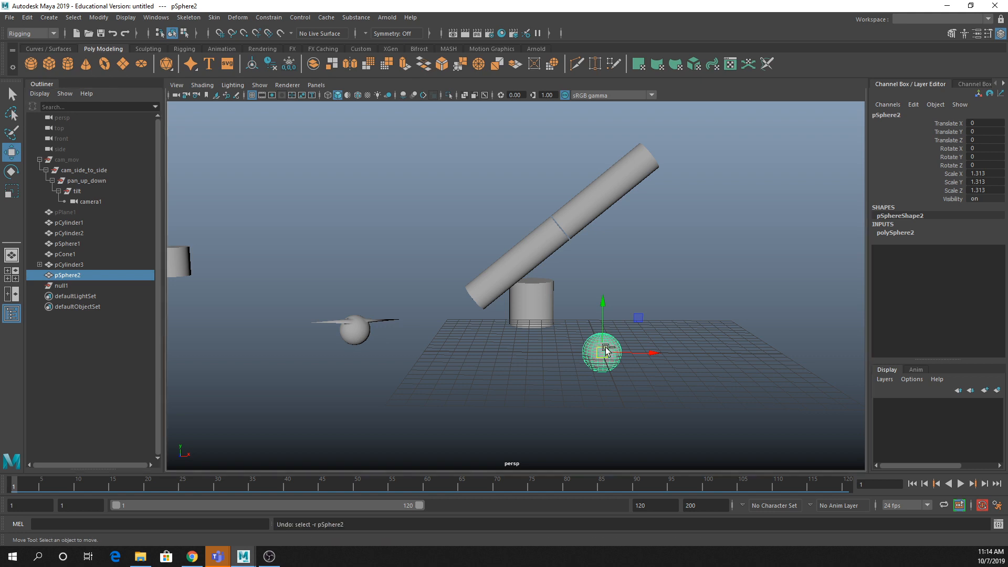
{"action": "key", "text": "ctrl+z"}
Step: At frame 31, try moving the constrained pSphere2 beside the lower cylinder, to about X -2.13, Y 1.78, and scrub the timeline to test it
{"action": "left_click", "coordinate": [223, 483]}
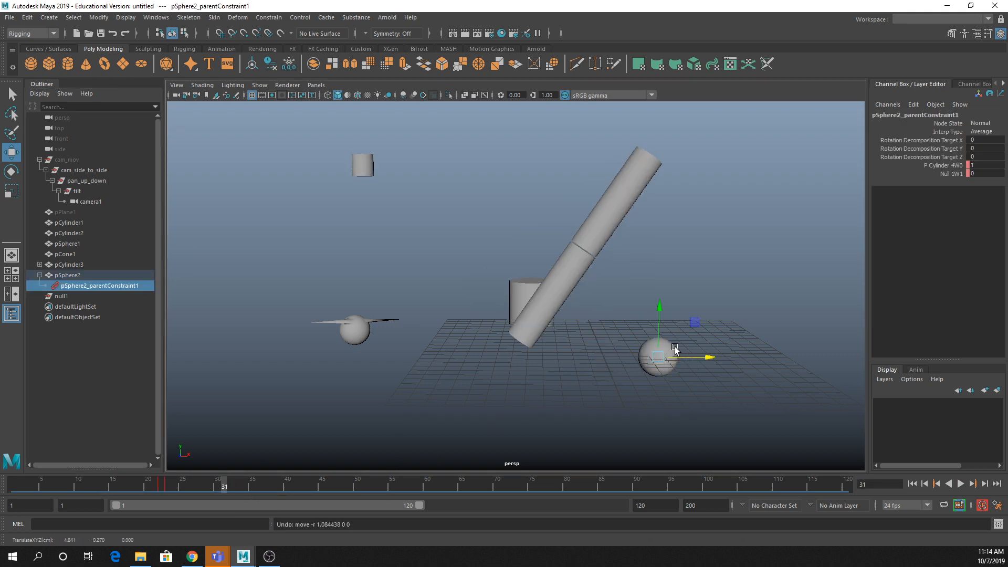
{"action": "left_click", "coordinate": [658, 357]}
{"action": "left_click_drag", "start_coordinate": [660, 320], "coordinate": [661, 238]}
{"action": "left_click_drag", "start_coordinate": [699, 277], "coordinate": [588, 327]}
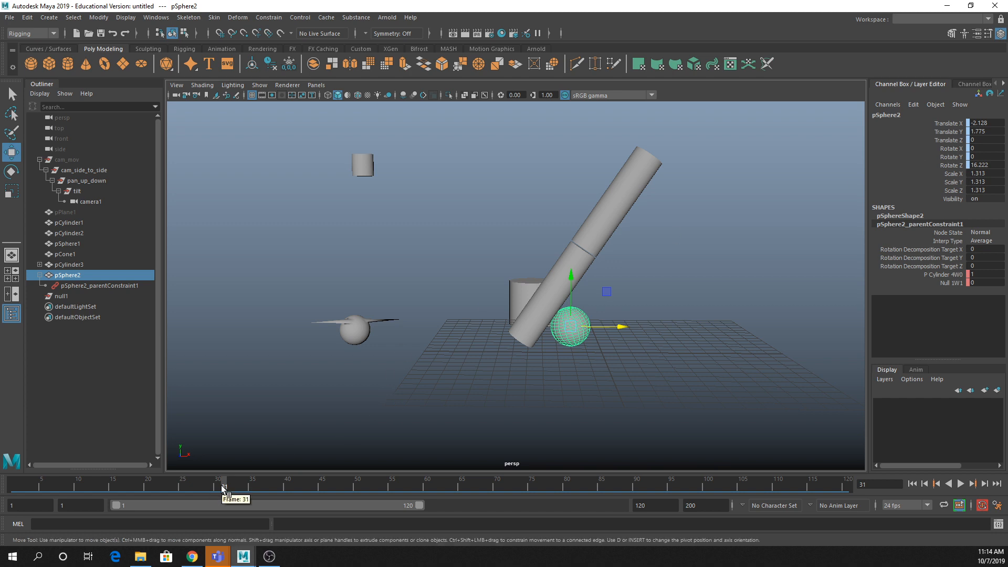
{"action": "mouse_move", "coordinate": [222, 486]}
{"action": "left_mouse_down"}
{"action": "mouse_move", "coordinate": [241, 485]}
{"action": "mouse_move", "coordinate": [221, 486]}
{"action": "left_mouse_up"}
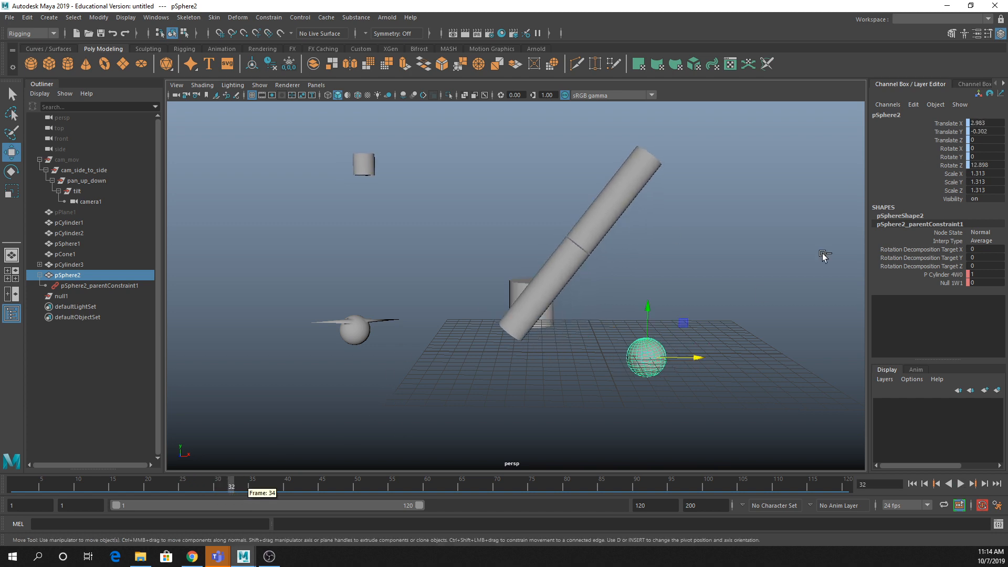
Step: Move pSphere2 to about X -1.34, Y 1.57 at frame 31, key its Translate X, Y and Z, and check the playback
{"action": "left_click_drag", "start_coordinate": [659, 327], "coordinate": [582, 301]}
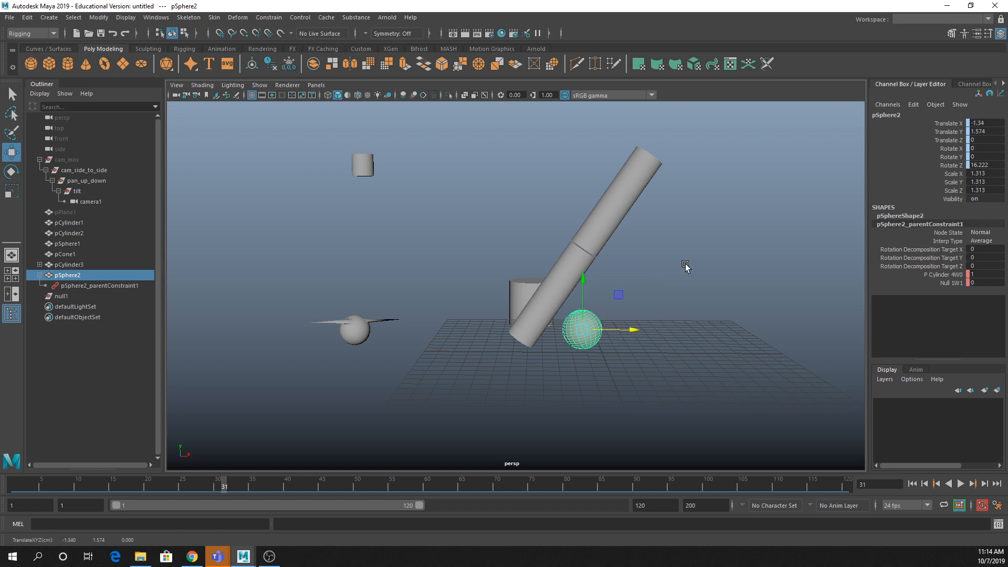
{"action": "left_click_drag", "start_coordinate": [962, 123], "coordinate": [958, 141]}
{"action": "right_click", "coordinate": [958, 140]}
{"action": "left_click", "coordinate": [953, 157]}
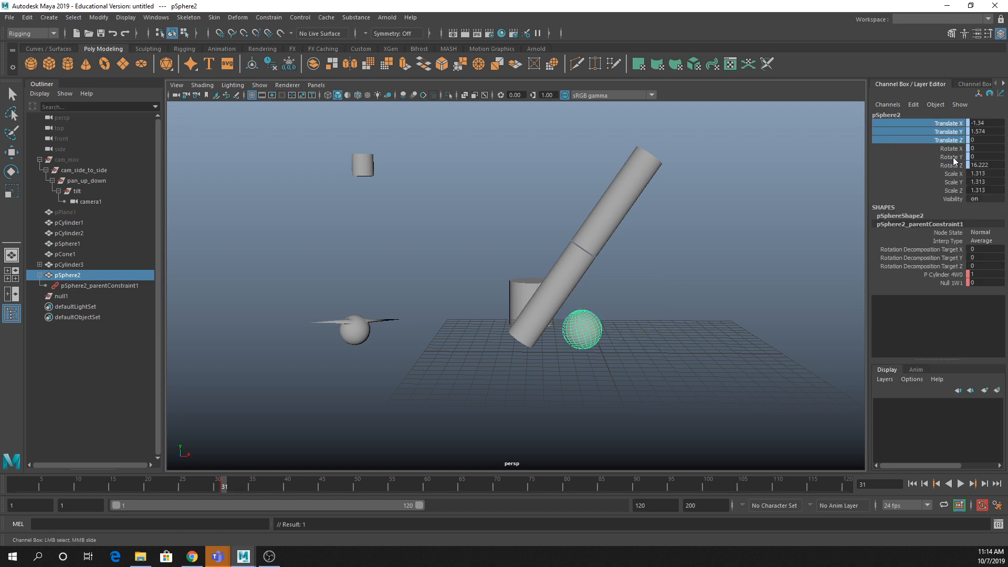
{"action": "key", "text": "alt+v"}
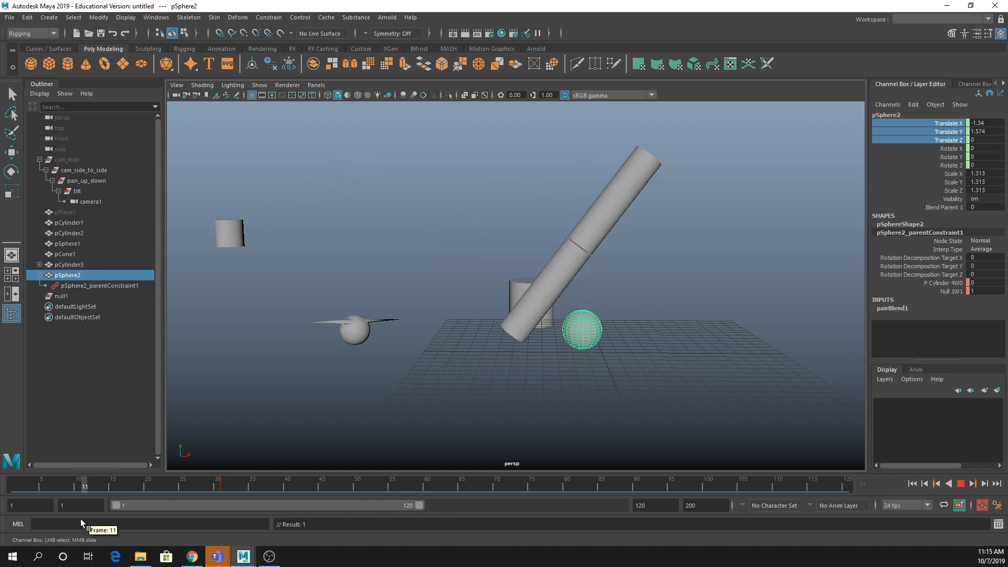
{"action": "left_click", "coordinate": [160, 486]}
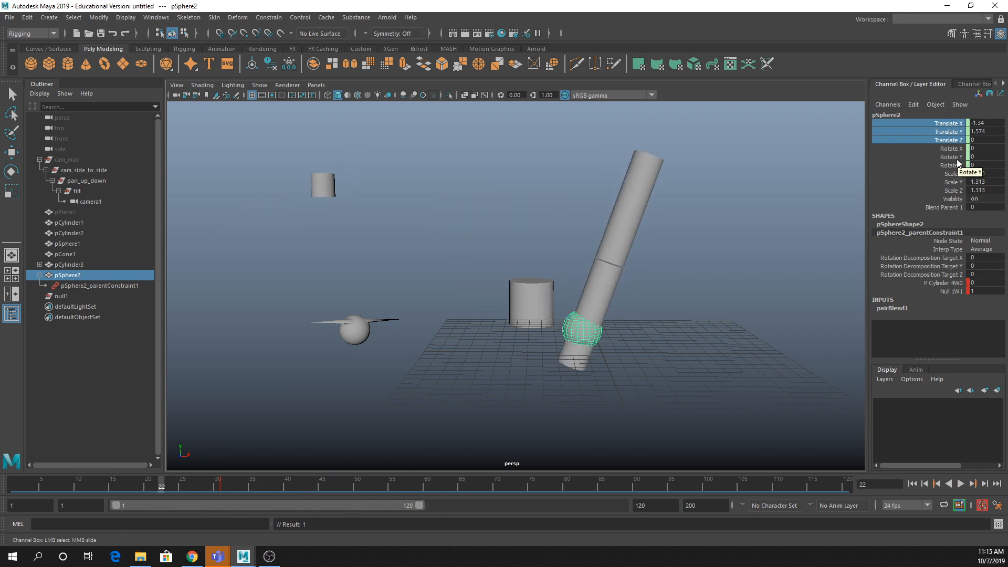
Step: Undo the translation keys and the manual moves made to pSphere2
{"action": "key", "text": "ctrl+z"}
{"action": "key", "text": "ctrl+z"}
{"action": "key", "text": "ctrl+z"}
{"action": "key", "text": "ctrl+z"}
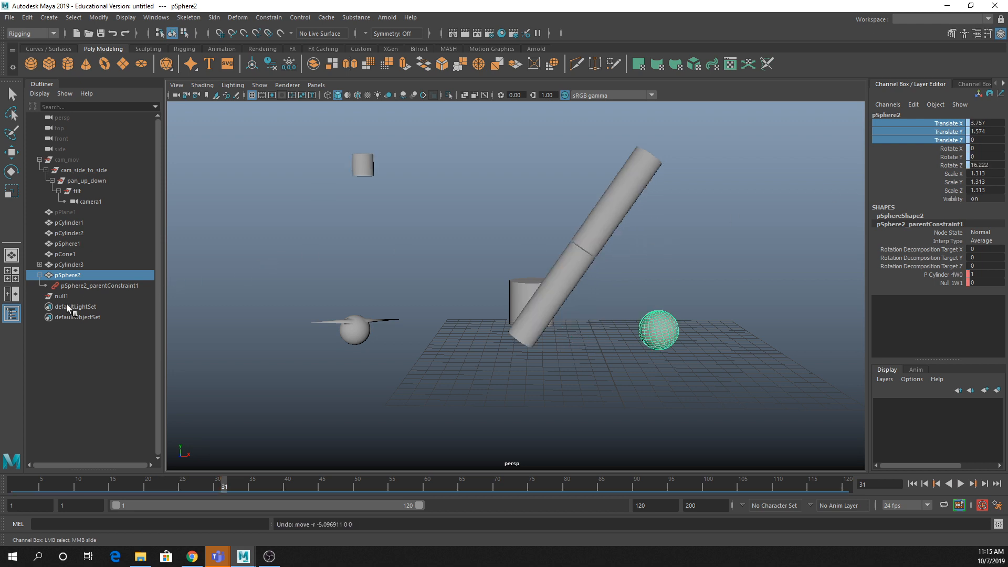
{"action": "key", "text": "ctrl+z"}
{"action": "key", "text": "ctrl+z"}
{"action": "key", "text": "ctrl+z"}
{"action": "key", "text": "ctrl+z"}
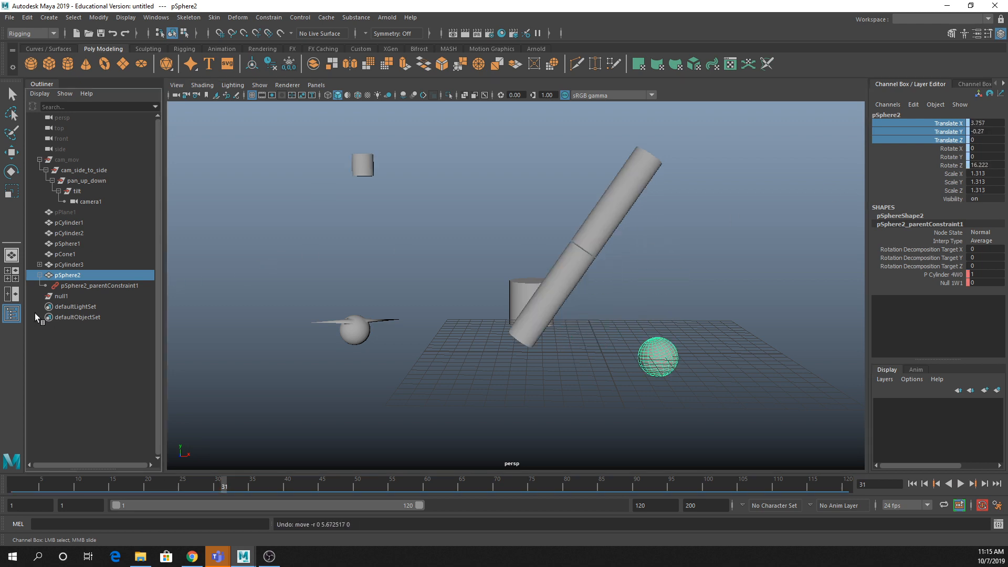
Step: Delete pSphere2's parent constraint at frame 1 and put pSphere2 in its own group
{"action": "left_click", "coordinate": [98, 285]}
{"action": "key", "text": "w"}
{"action": "key", "text": "ctrl+z"}
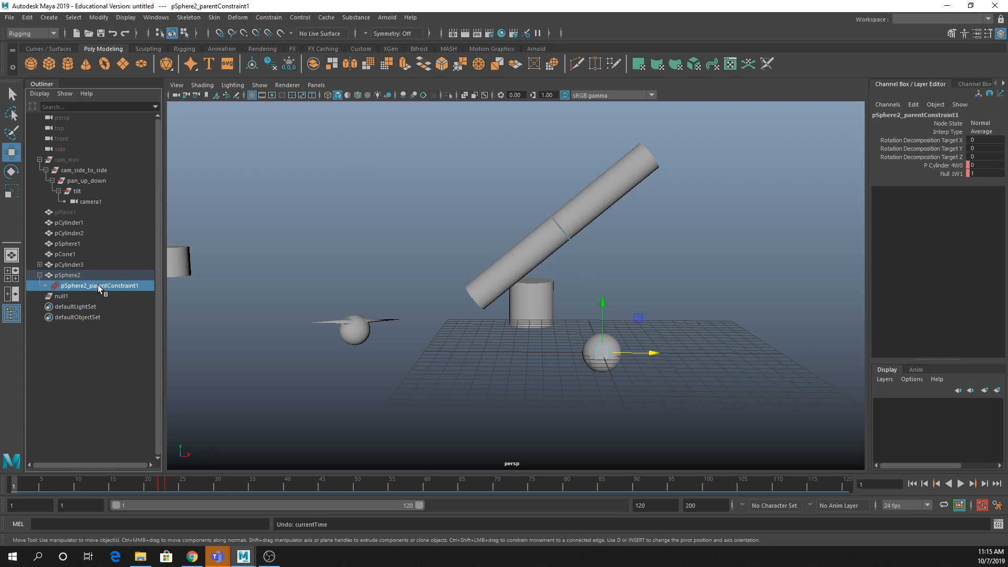
{"action": "key", "text": "Delete"}
{"action": "left_click", "coordinate": [87, 278]}
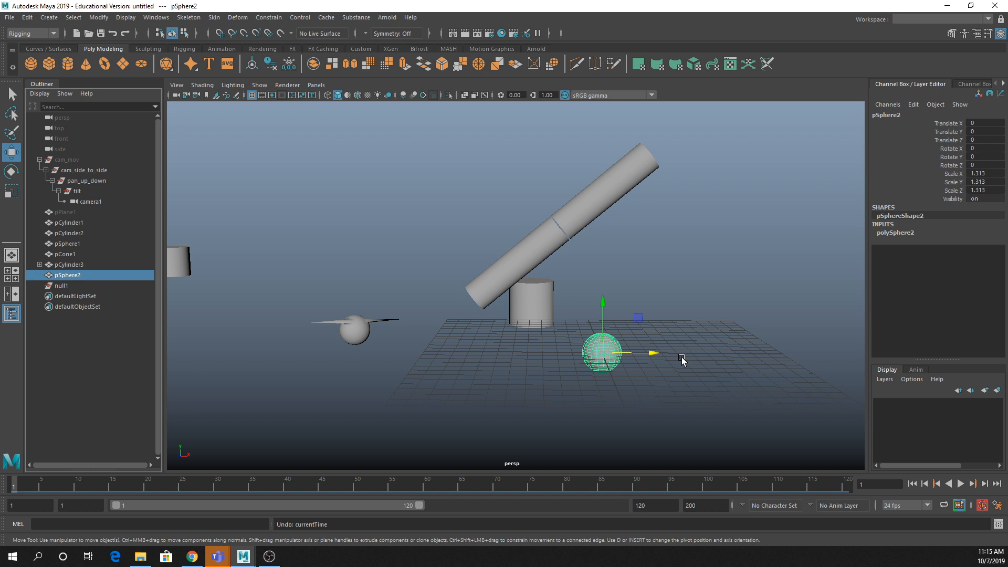
{"action": "key", "text": "ctrl+g"}
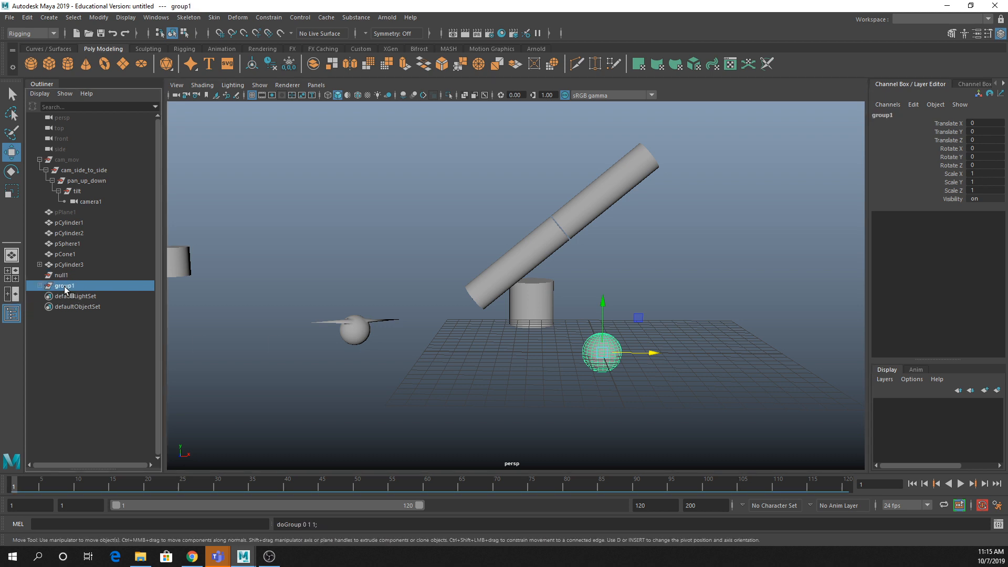
Step: Parent-constrain group1 to the lower arm cylinder pCylinder4 and null1, with Maintain Offset on and all translate and rotate axes constrained
{"action": "left_click", "coordinate": [69, 264]}
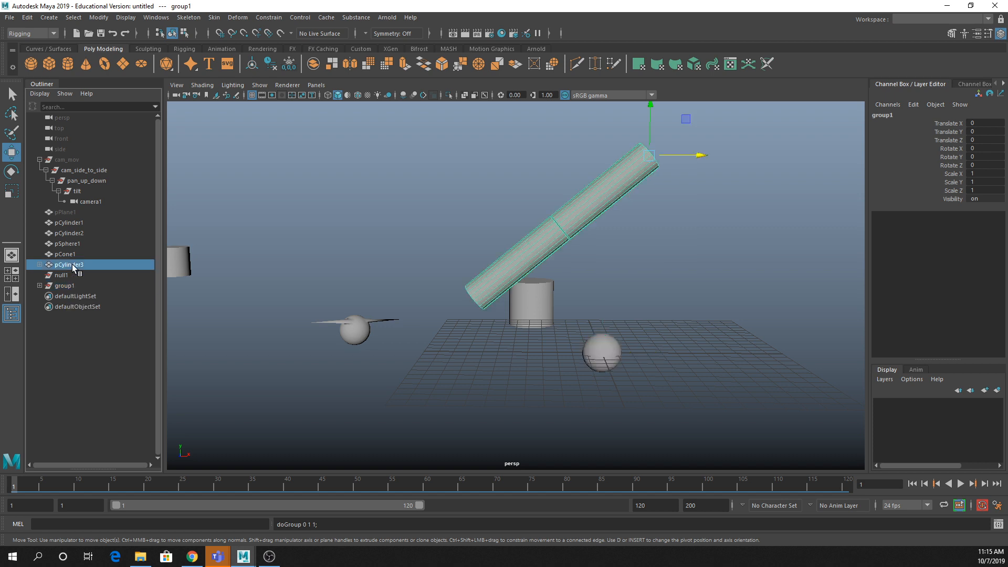
{"action": "left_click", "coordinate": [508, 251]}
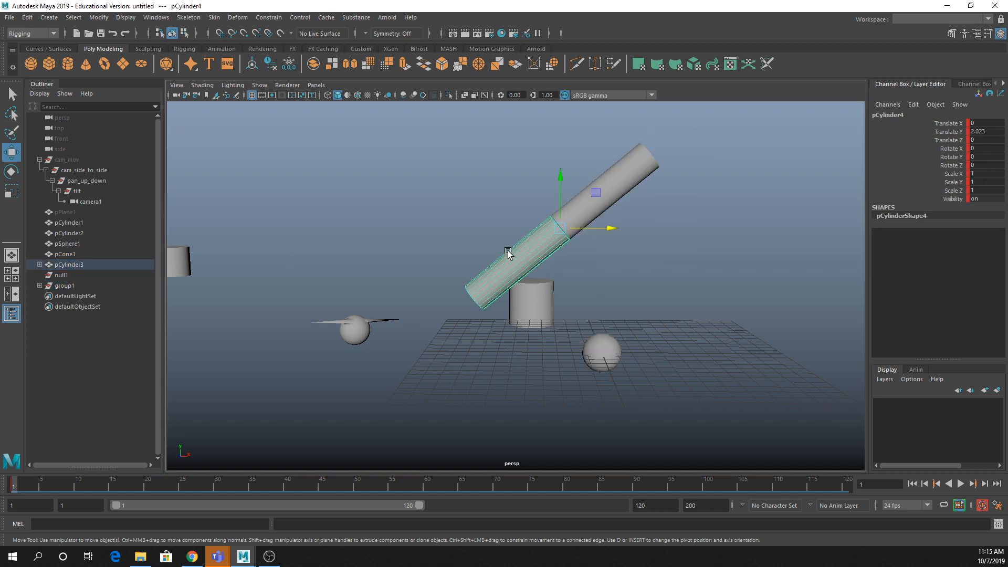
{"action": "left_click", "coordinate": [91, 272]}
{"action": "left_click", "coordinate": [87, 265]}
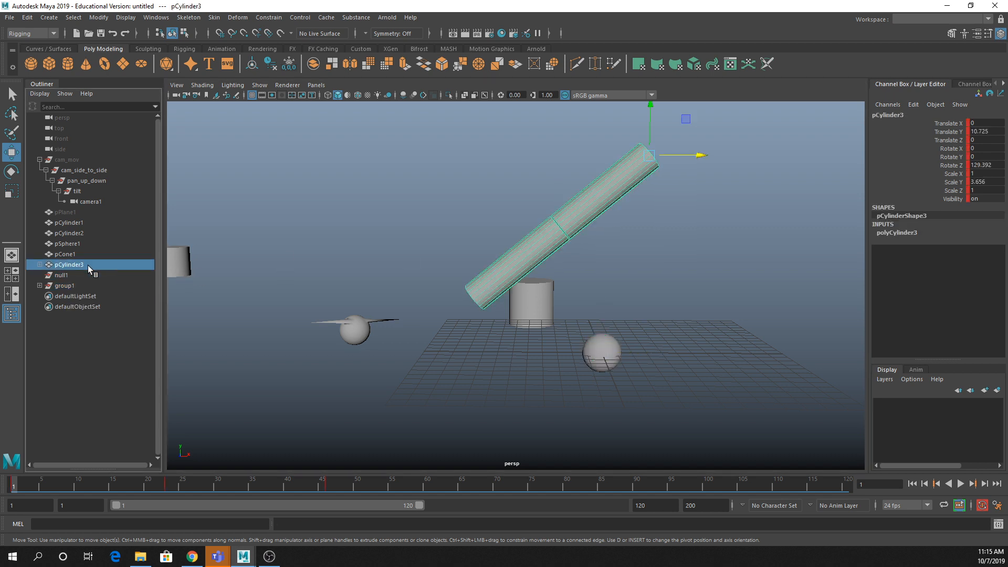
{"action": "left_click", "coordinate": [523, 281]}
{"action": "left_click", "coordinate": [62, 274]}
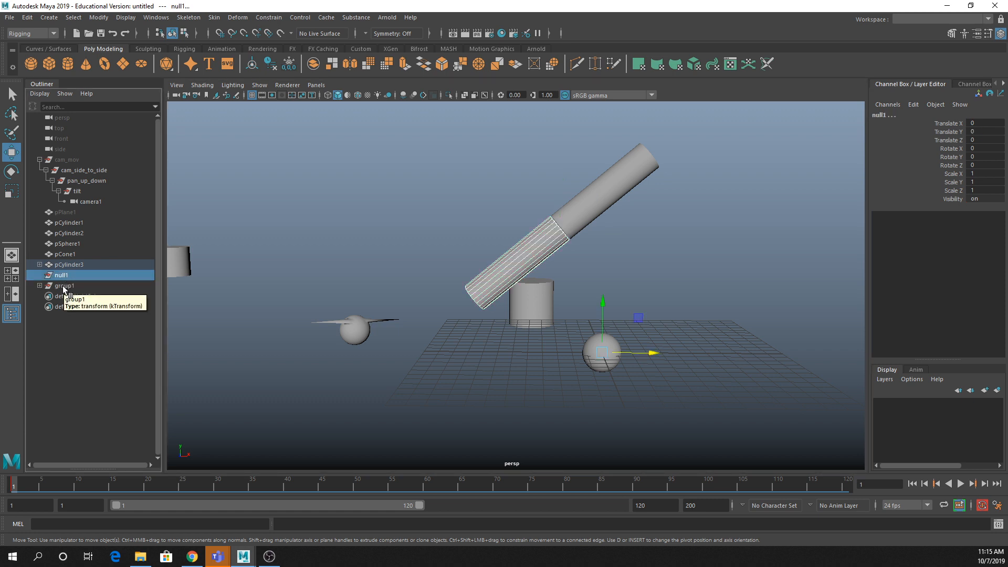
{"action": "left_click", "coordinate": [63, 286], "text": "ctrl"}
{"action": "left_click", "coordinate": [269, 17]}
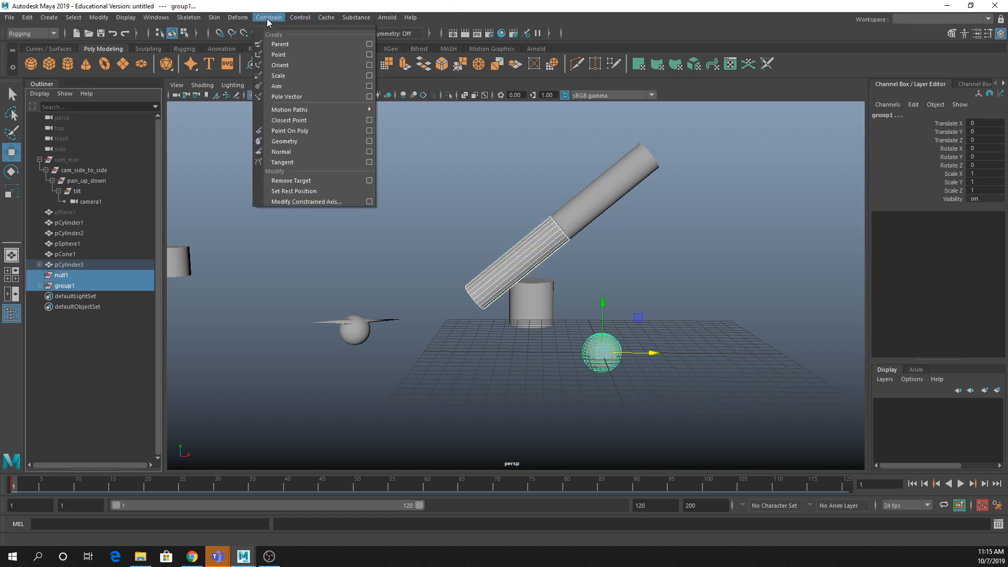
{"action": "left_click", "coordinate": [369, 44]}
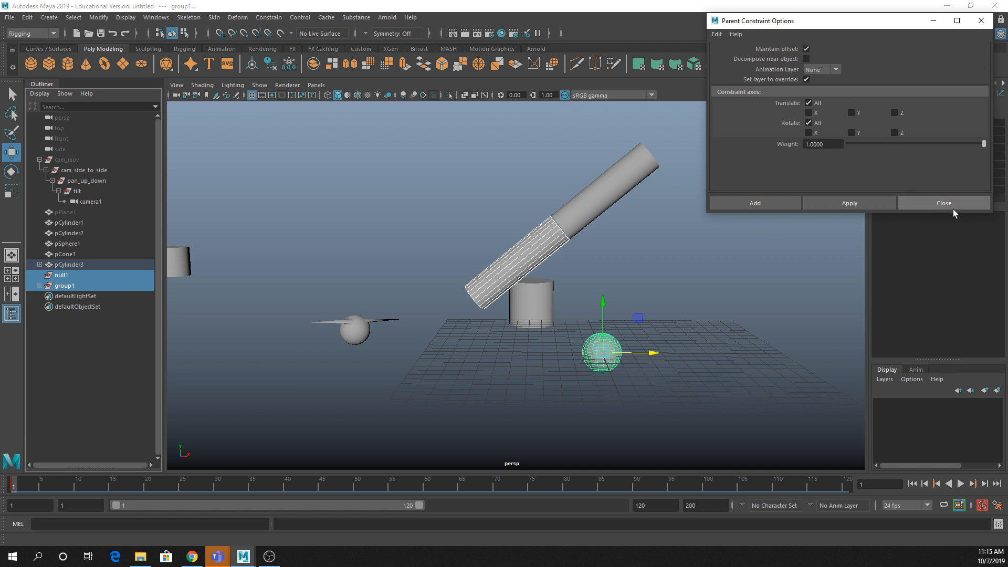
{"action": "left_click", "coordinate": [865, 203]}
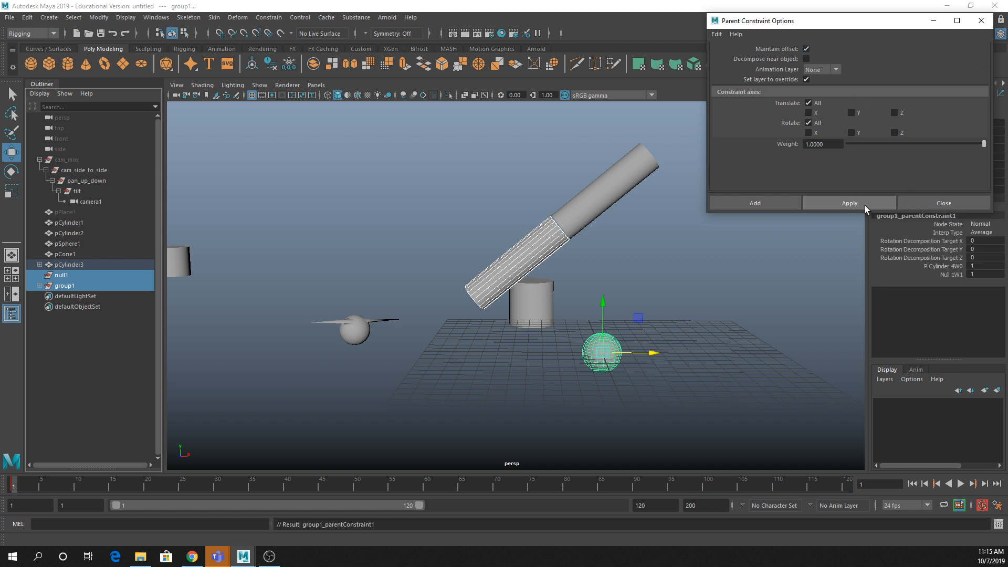
{"action": "left_click", "coordinate": [914, 204]}
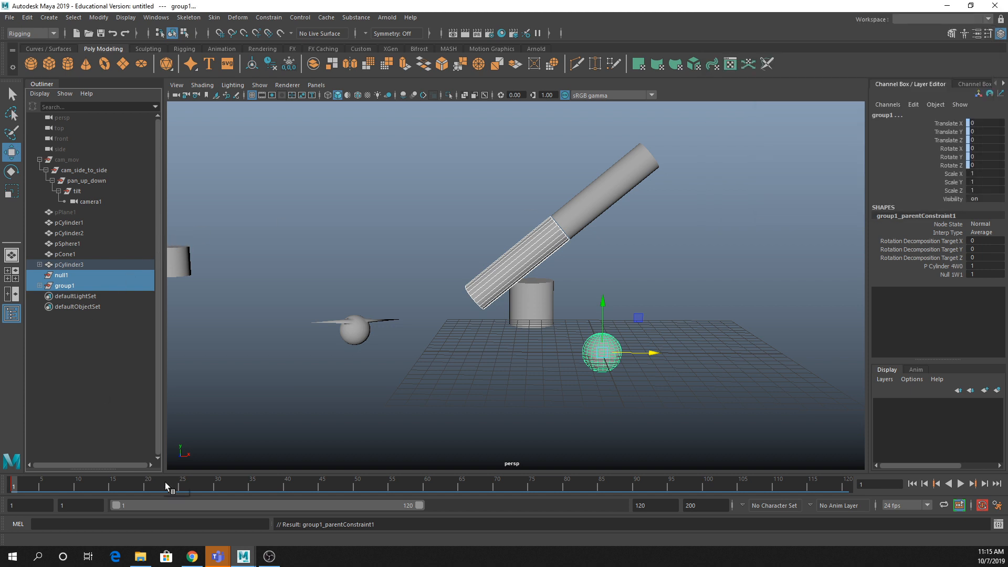
Step: At frame 23, set group1_parentConstraint1's Null weight to 0 and key both the cylinder and null weights
{"action": "left_click", "coordinate": [40, 285]}
{"action": "left_click", "coordinate": [70, 307]}
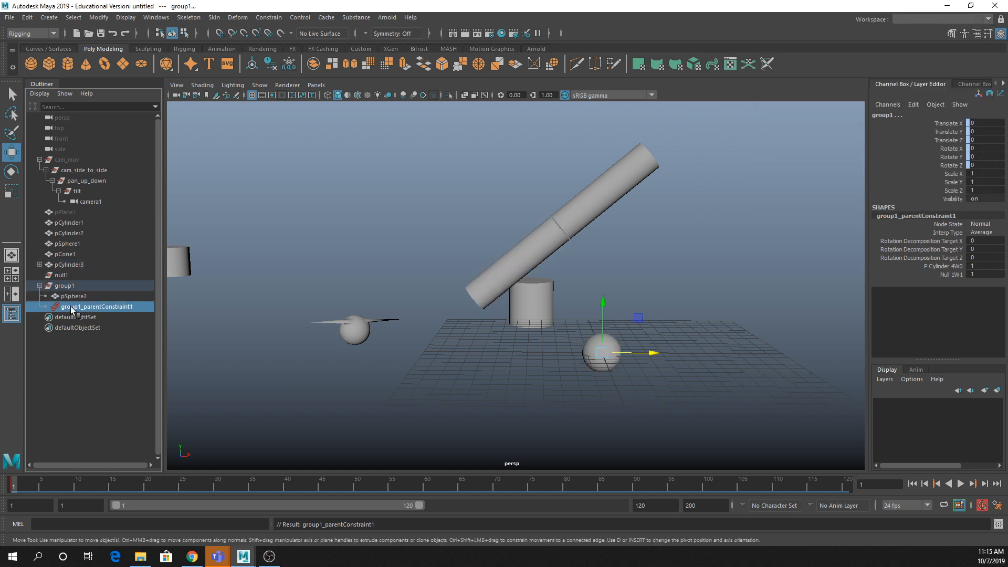
{"action": "left_click_drag", "start_coordinate": [190, 487], "coordinate": [168, 487]}
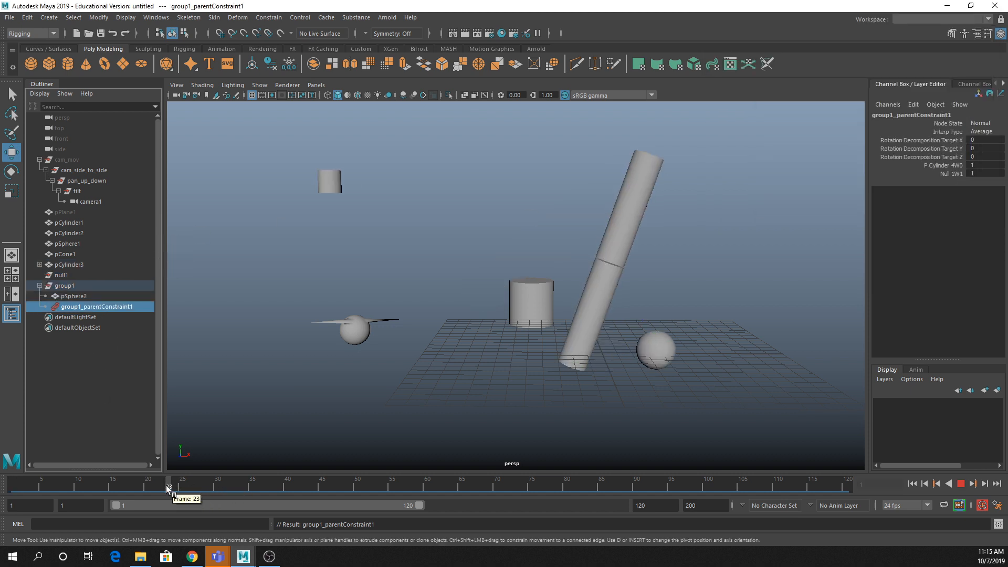
{"action": "double_click", "coordinate": [983, 173]}
{"action": "key", "text": "Return"}
{"action": "left_click", "coordinate": [951, 165]}
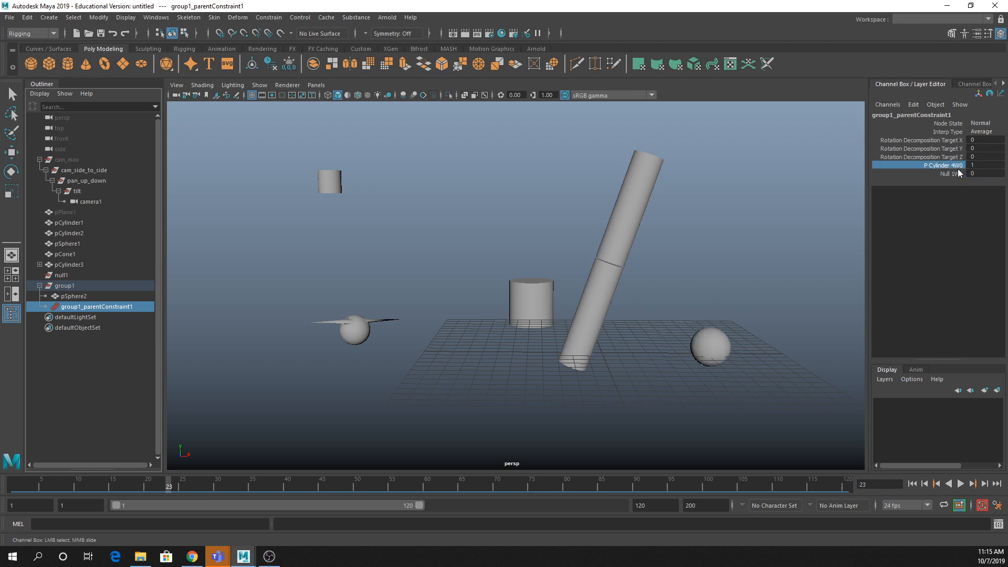
{"action": "left_click", "coordinate": [956, 174], "text": "shift"}
{"action": "right_click", "coordinate": [957, 174]}
{"action": "left_click", "coordinate": [943, 195]}
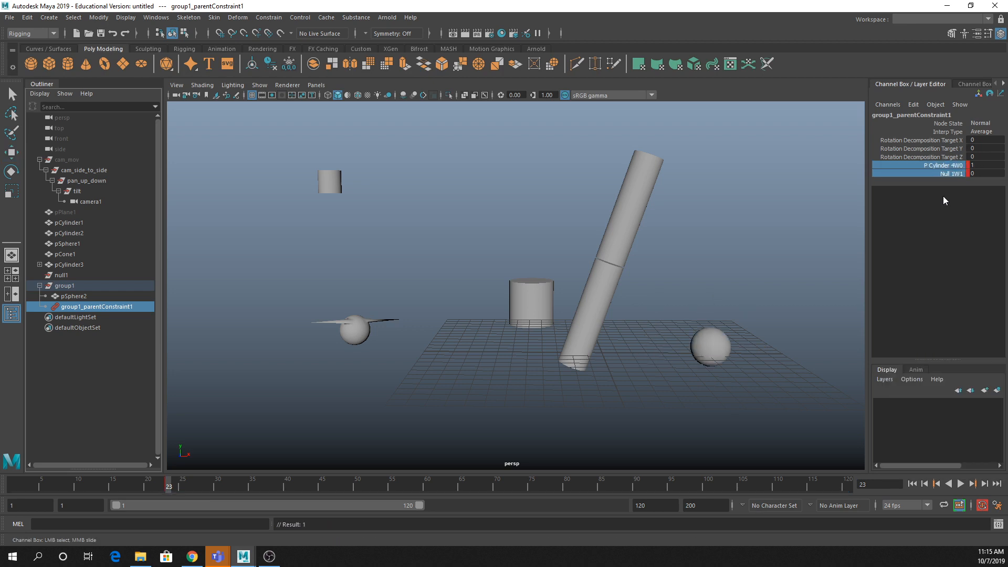
Step: At frame 22, set the constraint's P Cylinder 4W0 weight to 0 and Null 1W1 to 1, and check the switch at frame 23
{"action": "left_click", "coordinate": [162, 486]}
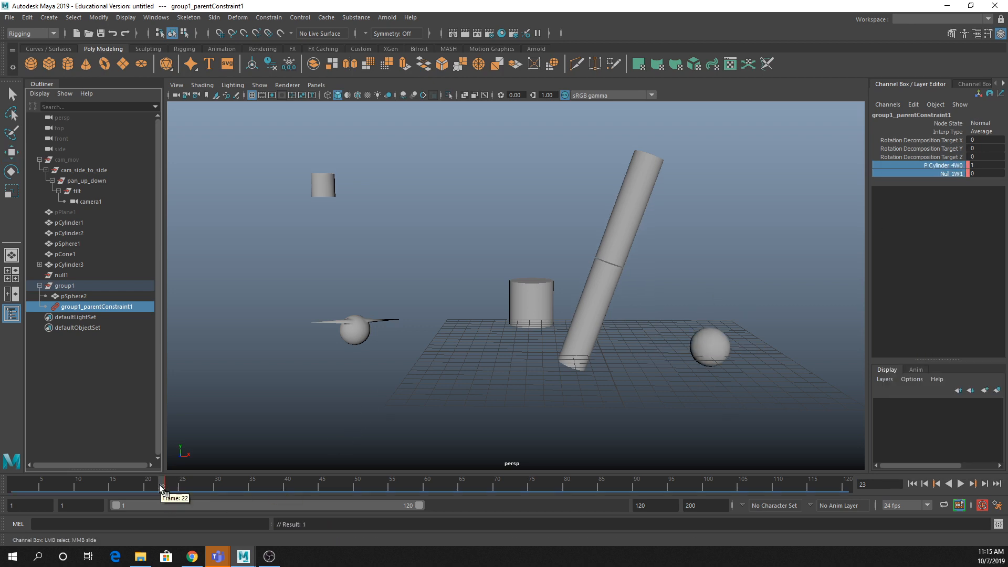
{"action": "double_click", "coordinate": [976, 173]}
{"action": "double_click", "coordinate": [975, 165]}
{"action": "key", "text": "Tab"}
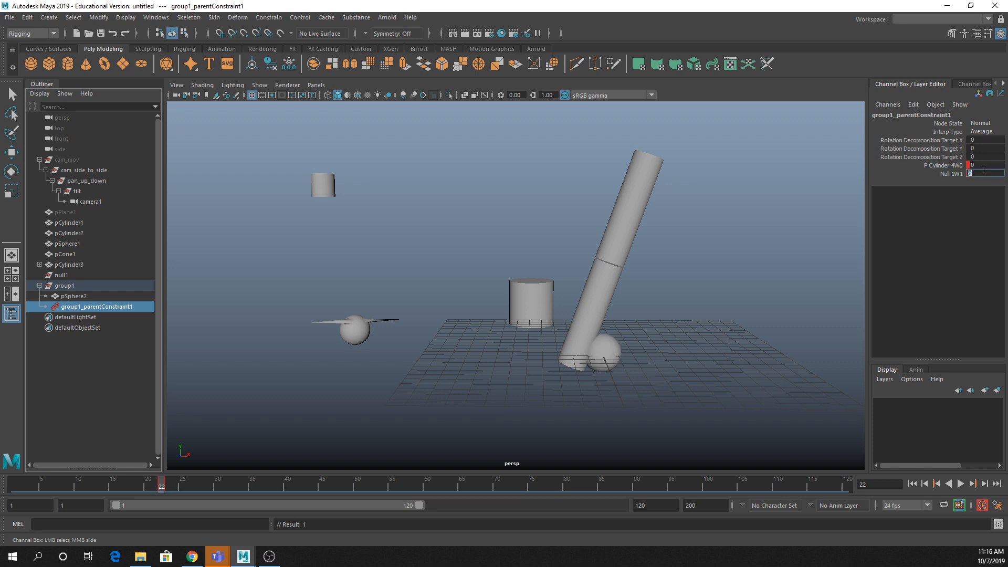
{"action": "type", "text": "1"}
{"action": "key", "text": "Return"}
{"action": "key", "text": "alt+v"}
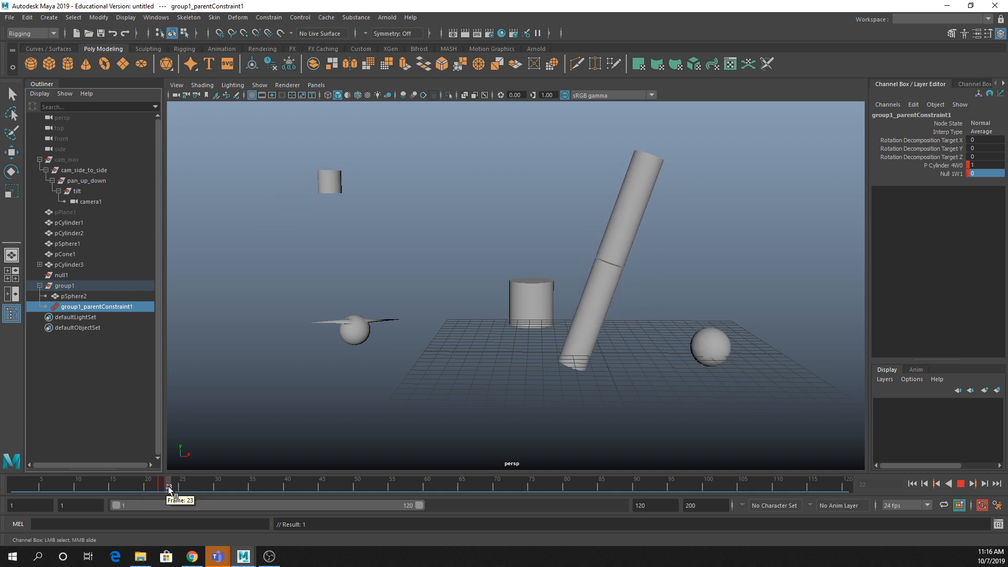
{"action": "left_click", "coordinate": [169, 488]}
Step: Key pSphere2's Translate X, Y and Z at frame 22
{"action": "left_click", "coordinate": [99, 296]}
{"action": "key", "text": "w"}
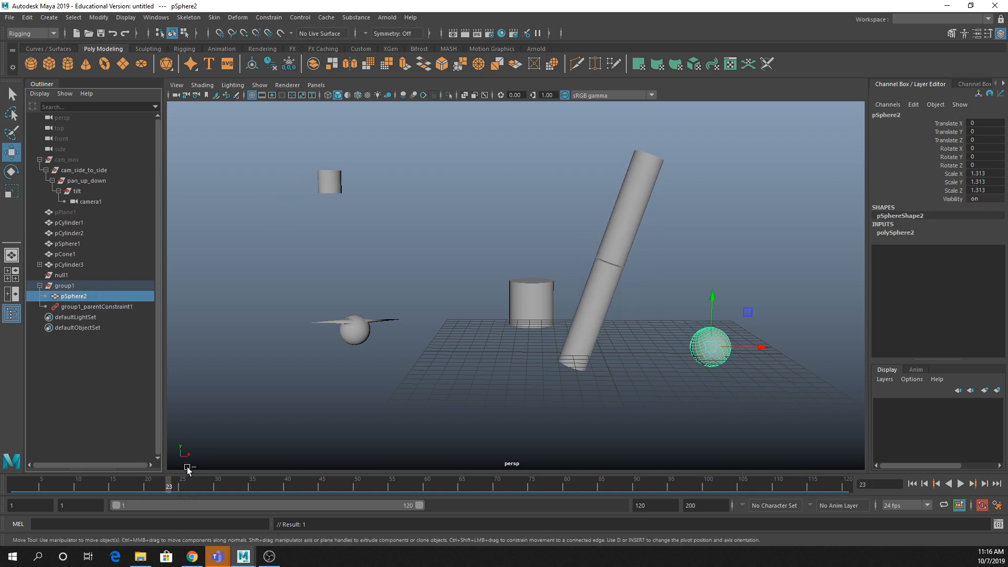
{"action": "left_click", "coordinate": [164, 488]}
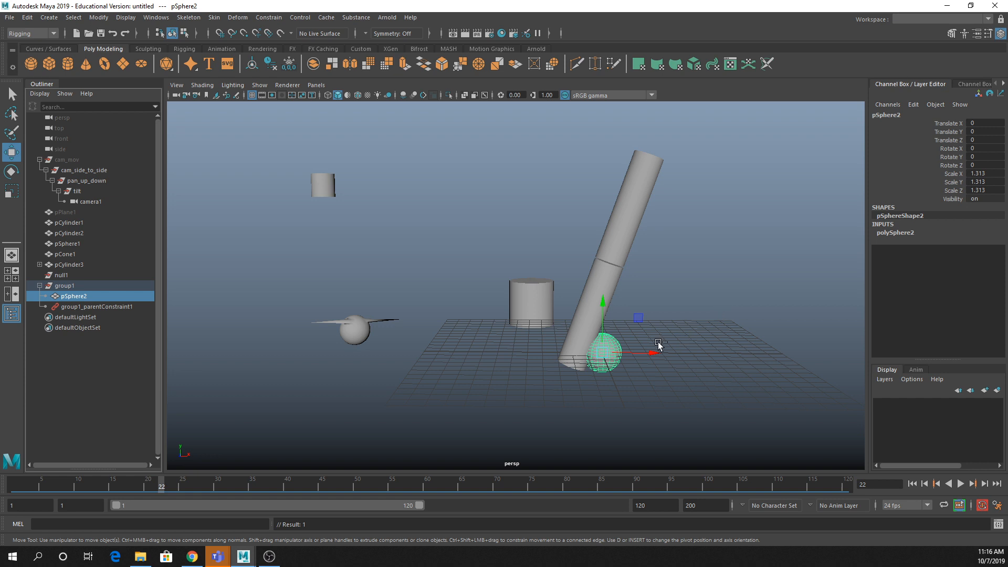
{"action": "left_click_drag", "start_coordinate": [951, 123], "coordinate": [952, 141]}
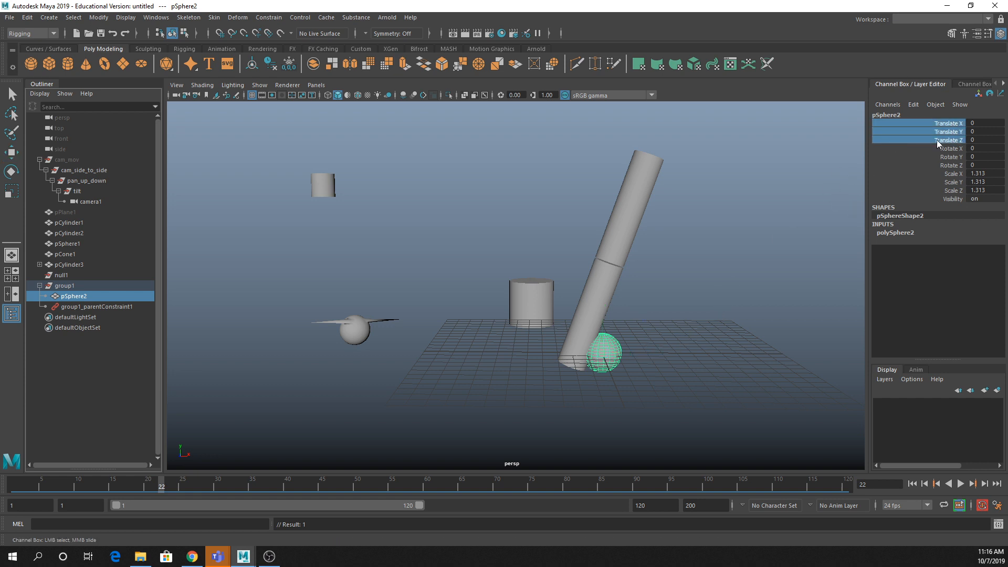
{"action": "right_click", "coordinate": [937, 139]}
{"action": "left_click", "coordinate": [932, 156]}
Step: At frame 23, snap pSphere2 back to the arm's lower end, at about X -6.4, Y 3.4, Z 0, and scrub to compare frames 22 and 23
{"action": "left_click", "coordinate": [167, 484]}
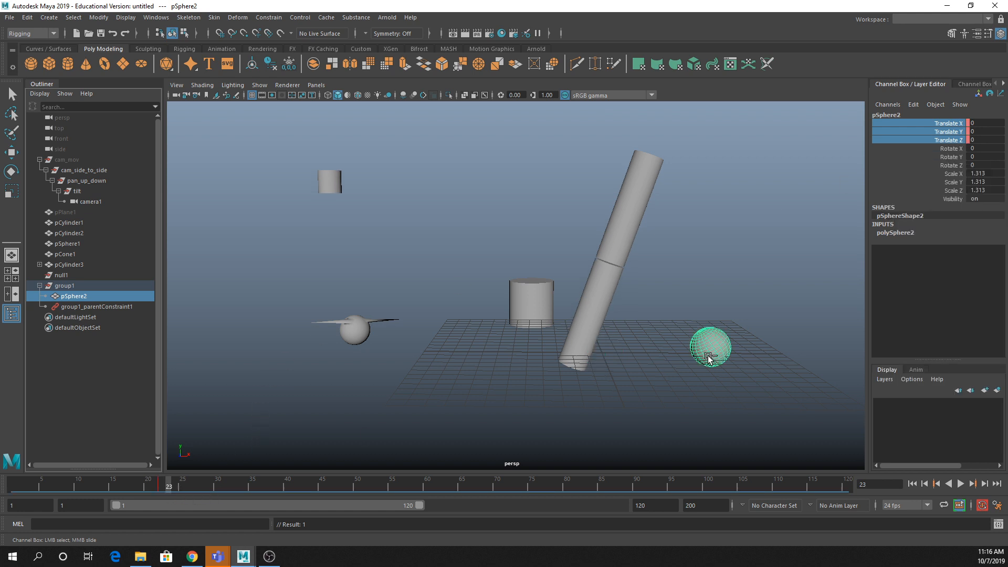
{"action": "key", "text": "w"}
{"action": "middle_click_drag", "start_coordinate": [709, 356], "coordinate": [596, 353]}
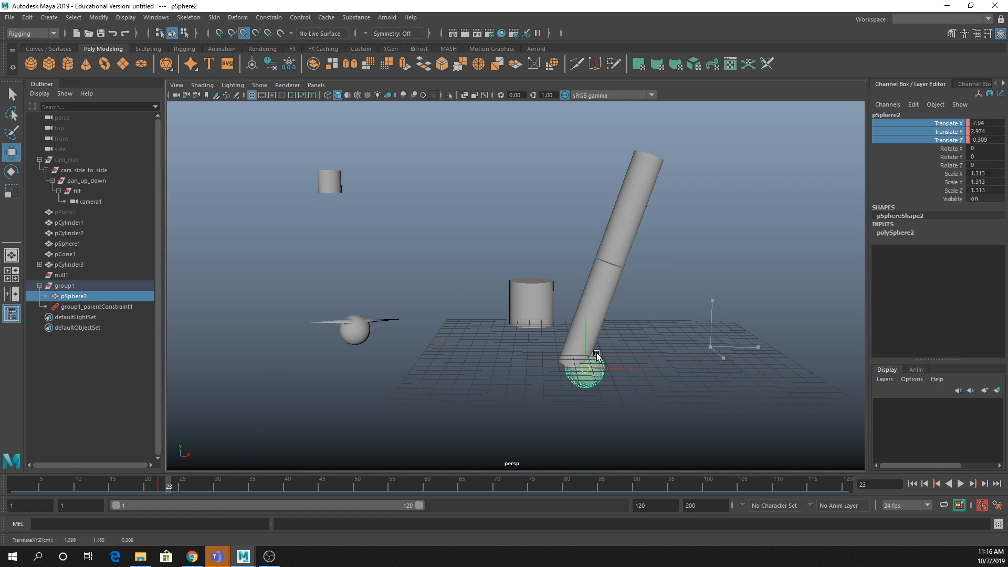
{"action": "key", "text": "x"}
{"action": "left_click_drag", "start_coordinate": [586, 367], "coordinate": [605, 351]}
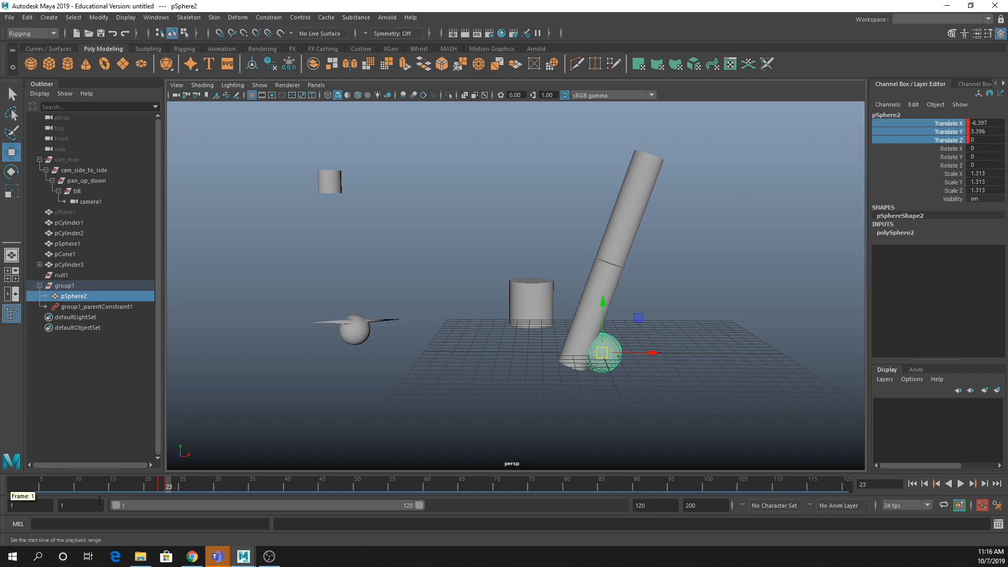
{"action": "mouse_move", "coordinate": [162, 481]}
{"action": "left_mouse_down"}
{"action": "mouse_move", "coordinate": [148, 486]}
{"action": "mouse_move", "coordinate": [169, 490]}
{"action": "left_mouse_up"}
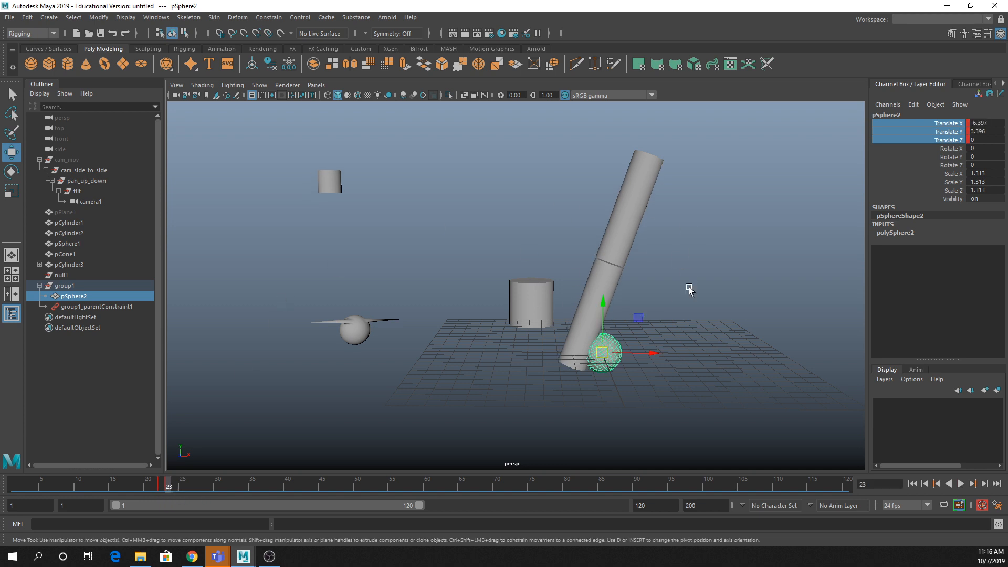
Step: Rotate pSphere2 to about -27.7 degrees in Z and key its Rotate Z at frame 22
{"action": "key", "text": "e"}
{"action": "left_click_drag", "start_coordinate": [623, 317], "coordinate": [643, 335]}
{"action": "left_click", "coordinate": [162, 486]}
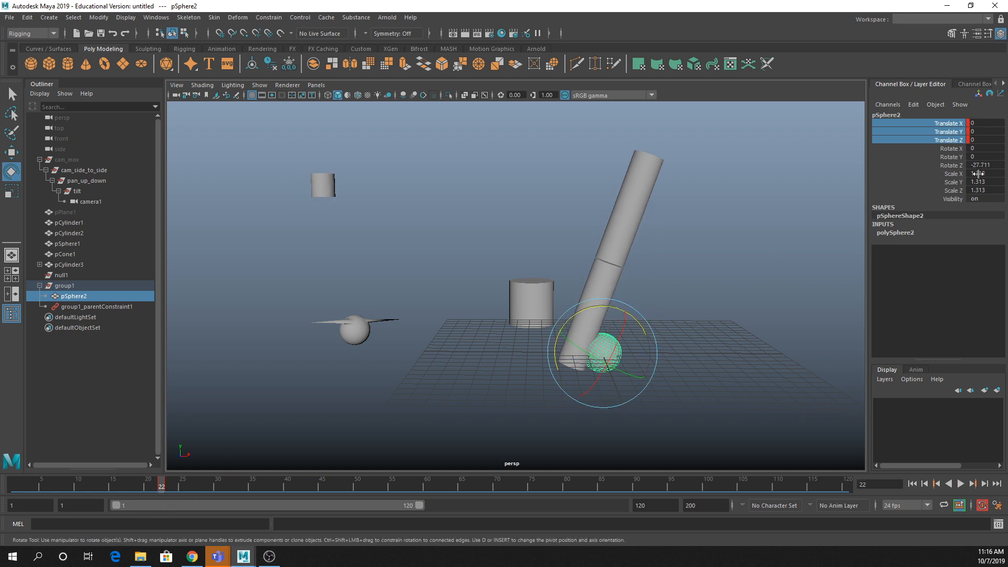
{"action": "left_click", "coordinate": [962, 165]}
{"action": "right_click", "coordinate": [961, 166]}
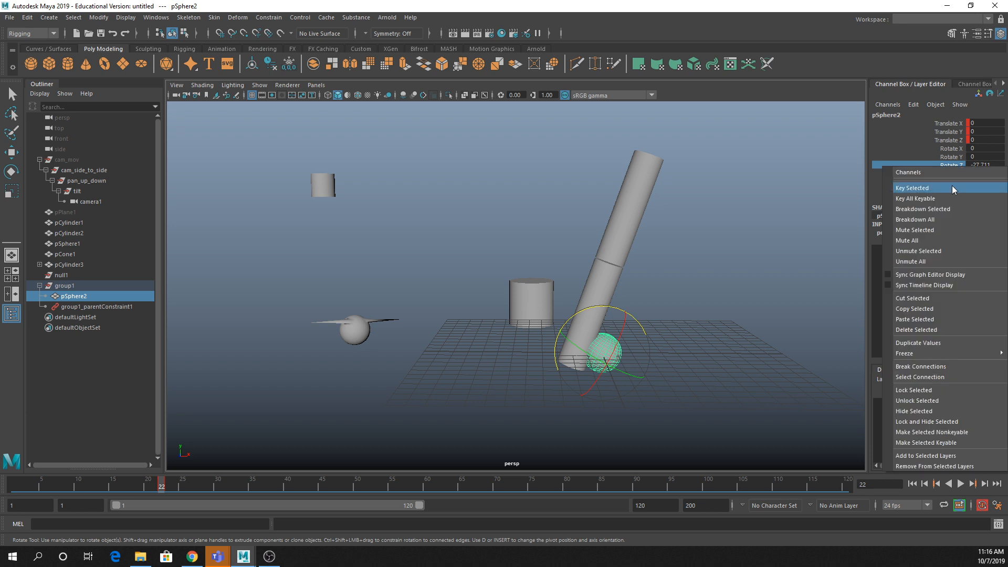
{"action": "left_click", "coordinate": [953, 185]}
Step: Key pSphere2's Rotate Z at frame 23 with the value -27.711
{"action": "left_click", "coordinate": [168, 485]}
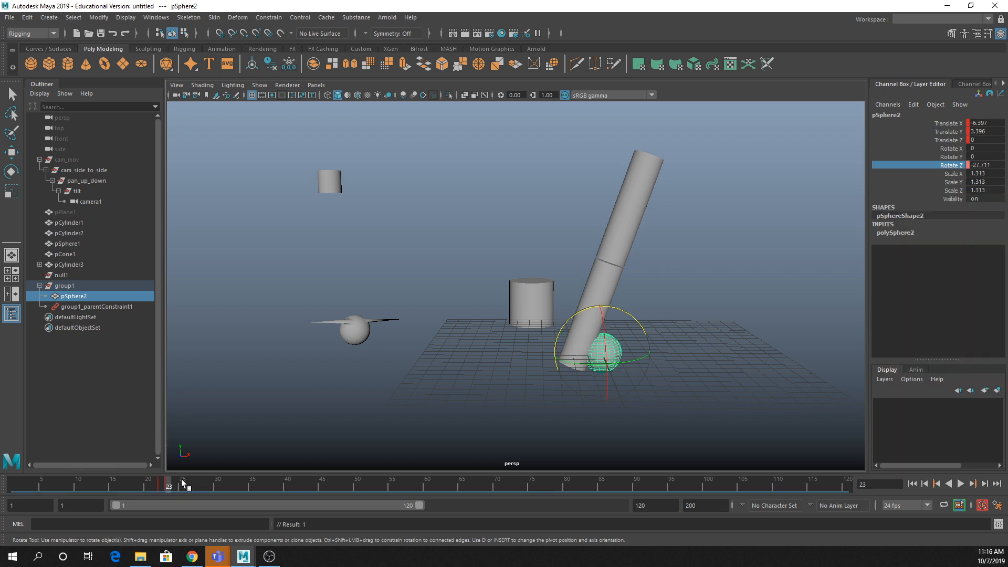
{"action": "double_click", "coordinate": [987, 165]}
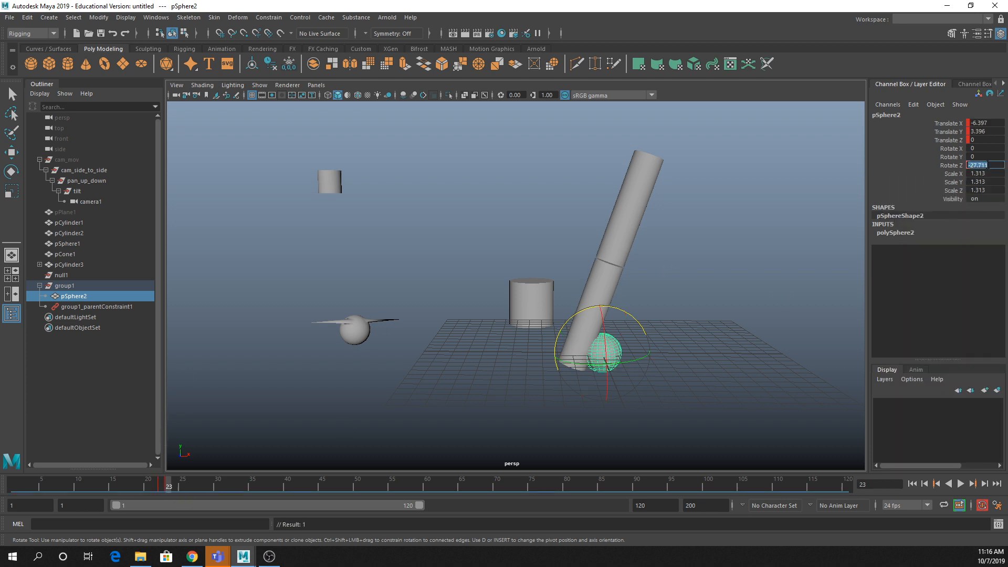
{"action": "type", "text": "0"}
{"action": "right_click", "coordinate": [953, 166]}
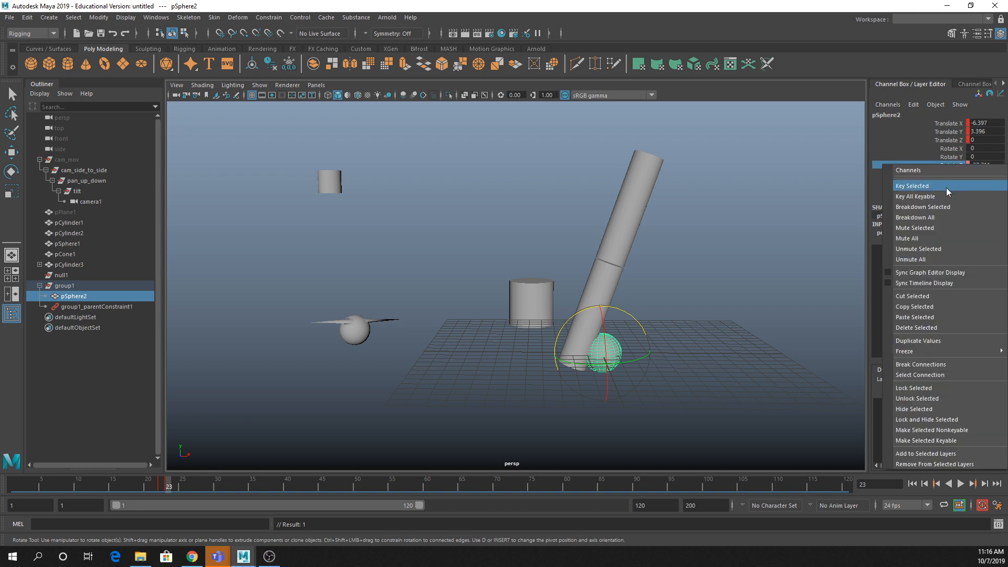
{"action": "left_click", "coordinate": [946, 187]}
Step: Set pSphere2's Rotate Z to 0 at frame 22 and scrub the timeline to frame 61 to check the pickup
{"action": "left_click", "coordinate": [162, 486]}
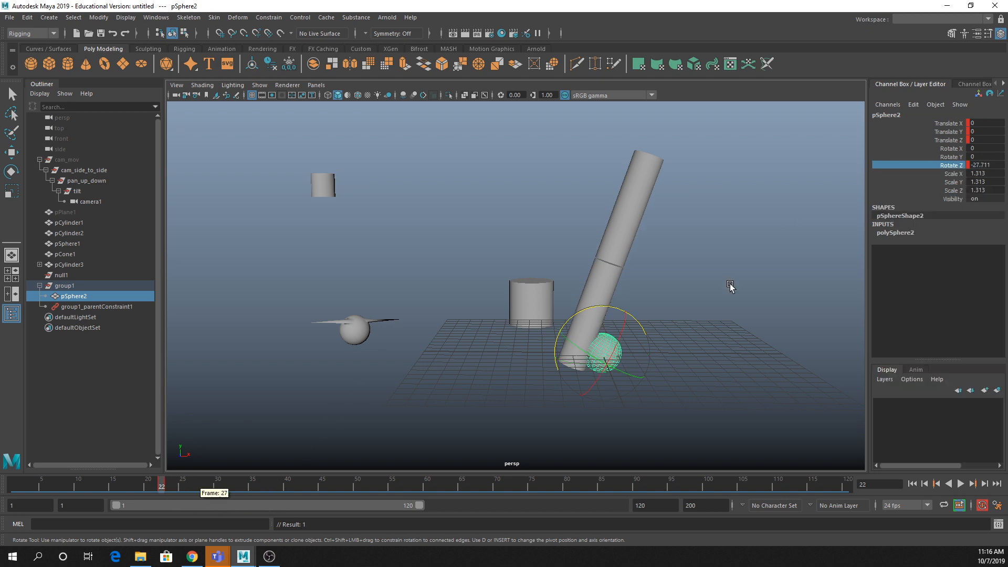
{"action": "double_click", "coordinate": [976, 165]}
{"action": "type", "text": "0"}
{"action": "key", "text": "Return"}
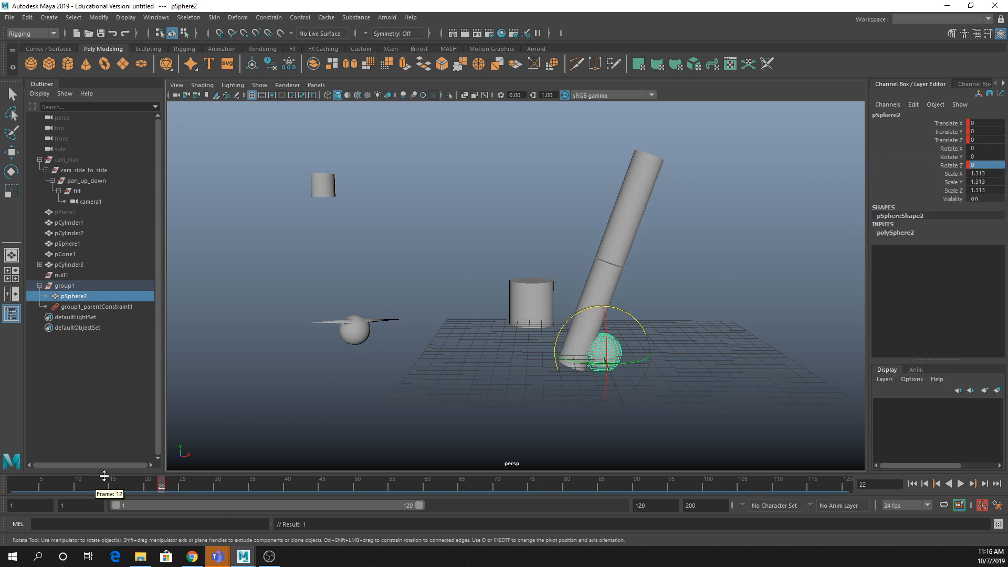
{"action": "left_click_drag", "start_coordinate": [161, 484], "coordinate": [434, 503]}
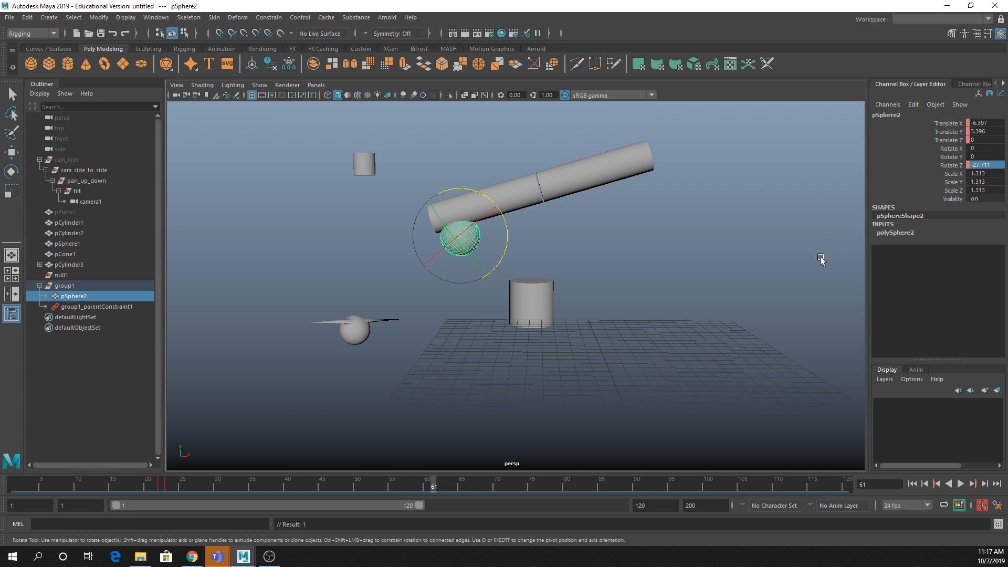
{"action": "mouse_move", "coordinate": [670, 200]}
{"action": "left_mouse_down", "text": "alt"}
{"action": "mouse_move", "coordinate": [704, 221]}
{"action": "mouse_move", "coordinate": [683, 207]}
{"action": "left_mouse_up", "text": "alt"}
{"action": "left_click_drag", "start_coordinate": [623, 222], "coordinate": [706, 218], "text": "alt"}
{"action": "left_click", "coordinate": [768, 232]}
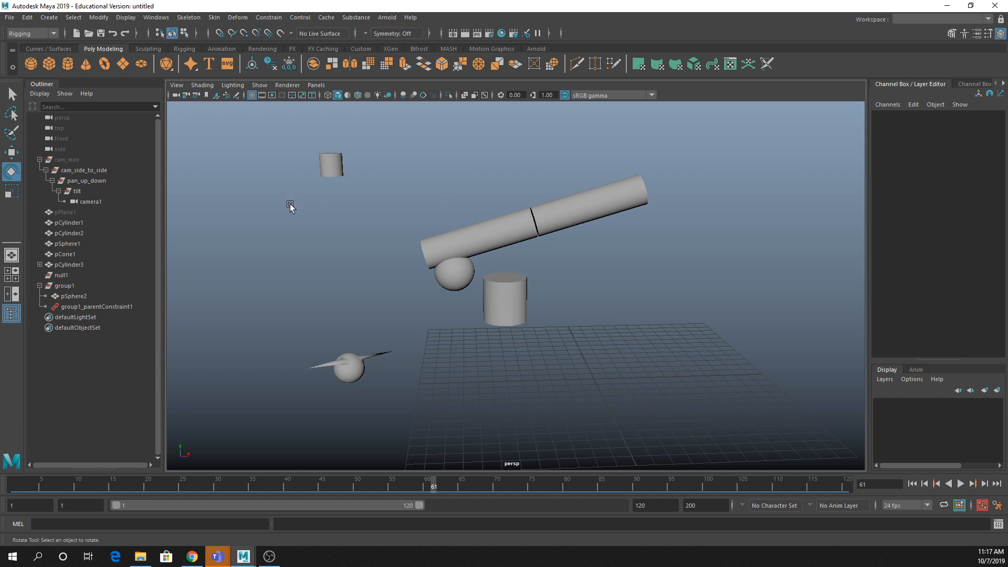
{"action": "left_click", "coordinate": [466, 279]}
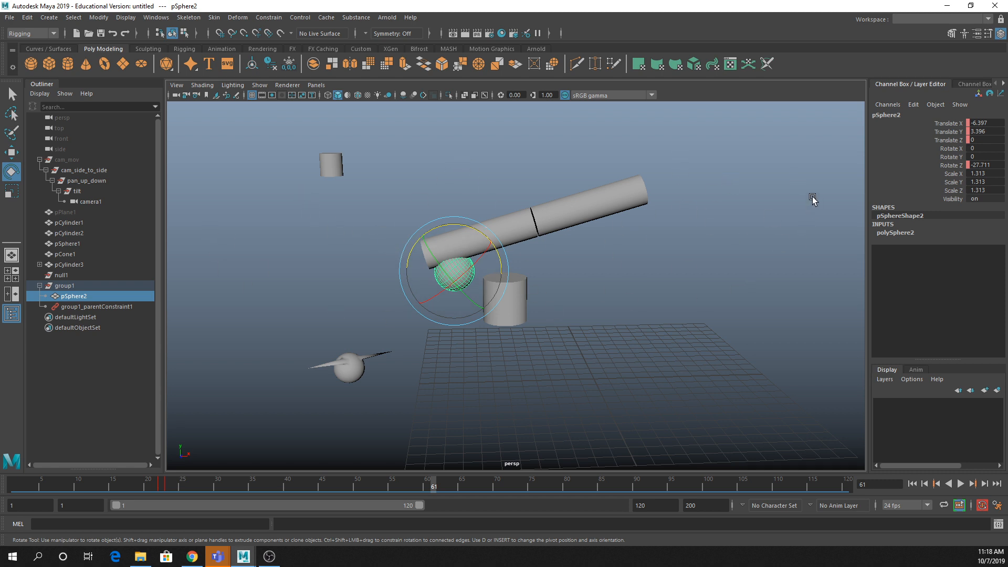
{"action": "scroll", "coordinate": [509, 185], "scroll_direction": "down", "scroll_amount": 2}
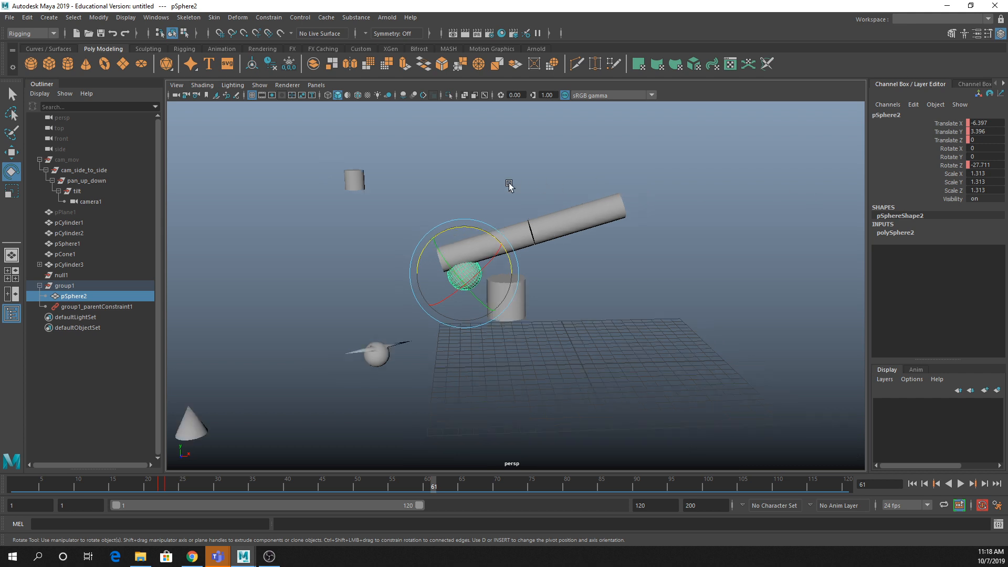
{"action": "left_click", "coordinate": [509, 186]}
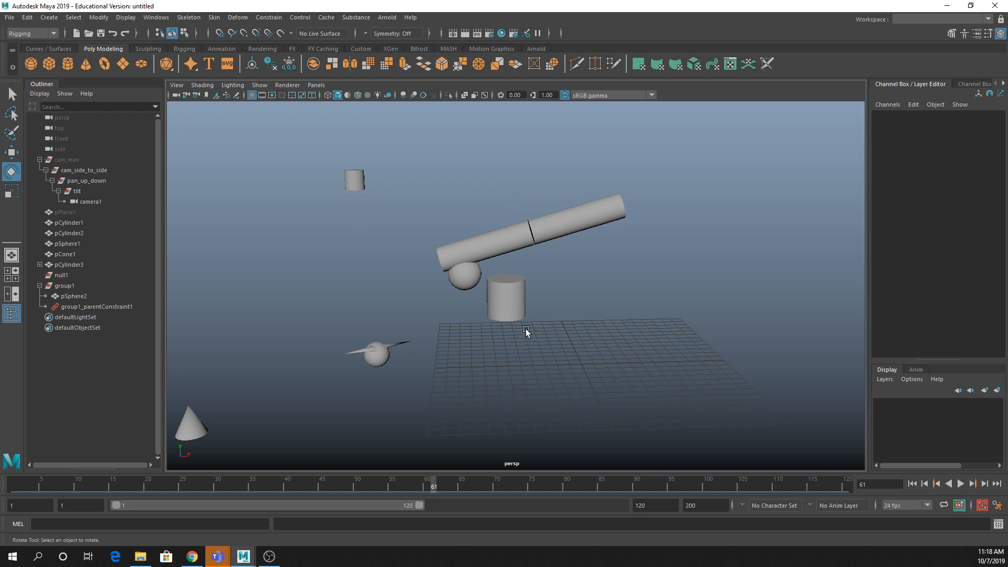
{"action": "left_click", "coordinate": [470, 280]}
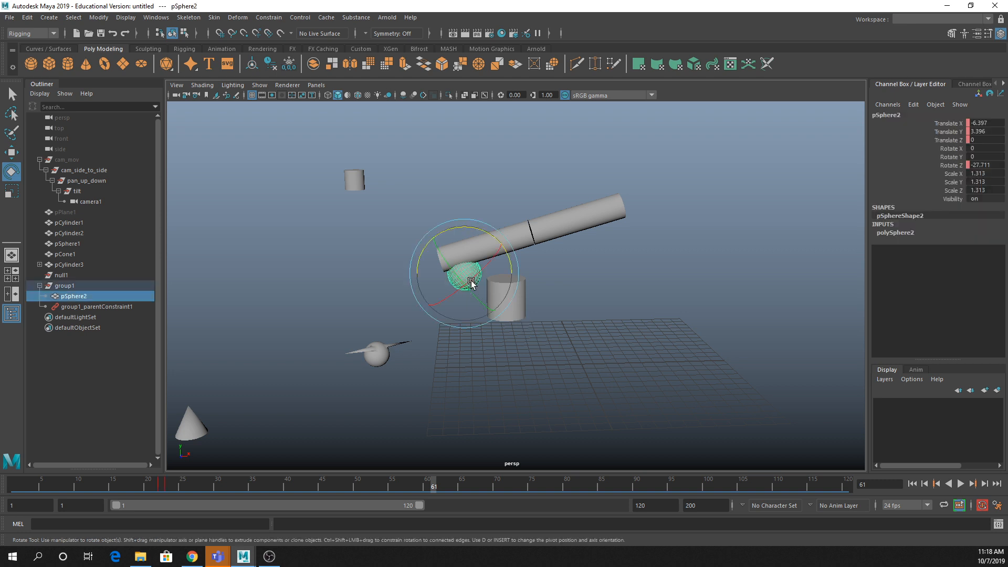
Step: Set Translate X, Y and Z of pSphere1 to 0
{"action": "left_click_drag", "start_coordinate": [349, 366], "coordinate": [443, 360], "text": "alt"}
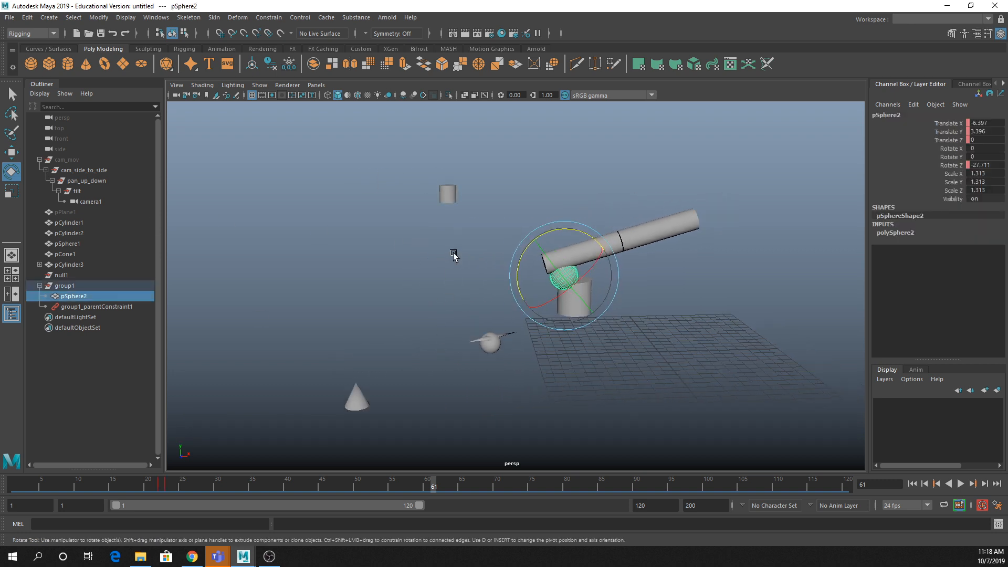
{"action": "left_click_drag", "start_coordinate": [454, 255], "coordinate": [479, 315], "text": "alt"}
{"action": "left_click", "coordinate": [491, 340]}
{"action": "left_click_drag", "start_coordinate": [980, 123], "coordinate": [985, 142]}
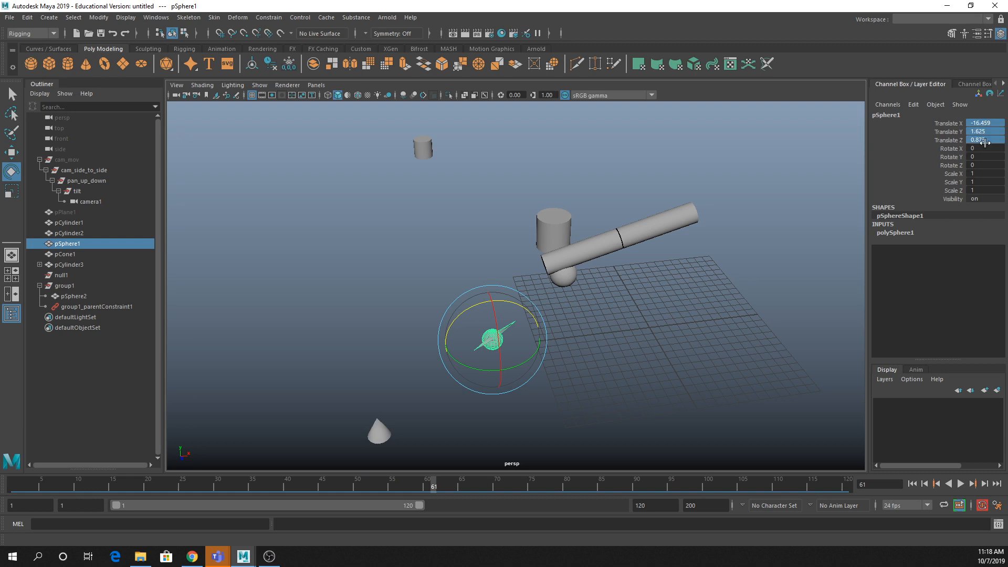
{"action": "type", "text": "0"}
{"action": "key", "text": "Return"}
Step: Parent-constrain pSphere1 to pCylinder2 and inspect the channels of both objects
{"action": "left_click", "coordinate": [422, 144]}
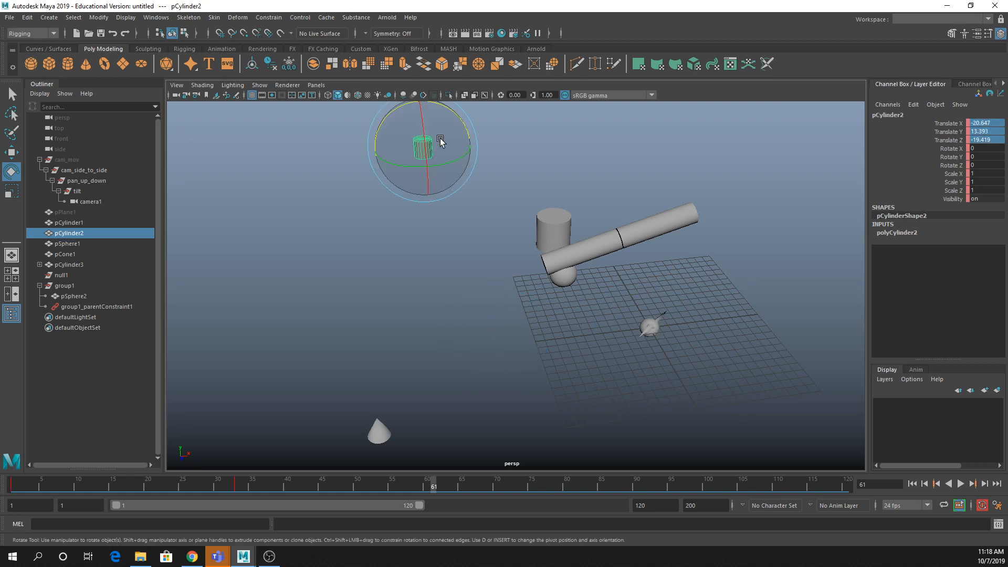
{"action": "left_click", "coordinate": [650, 327], "text": "shift"}
{"action": "left_click", "coordinate": [268, 17]}
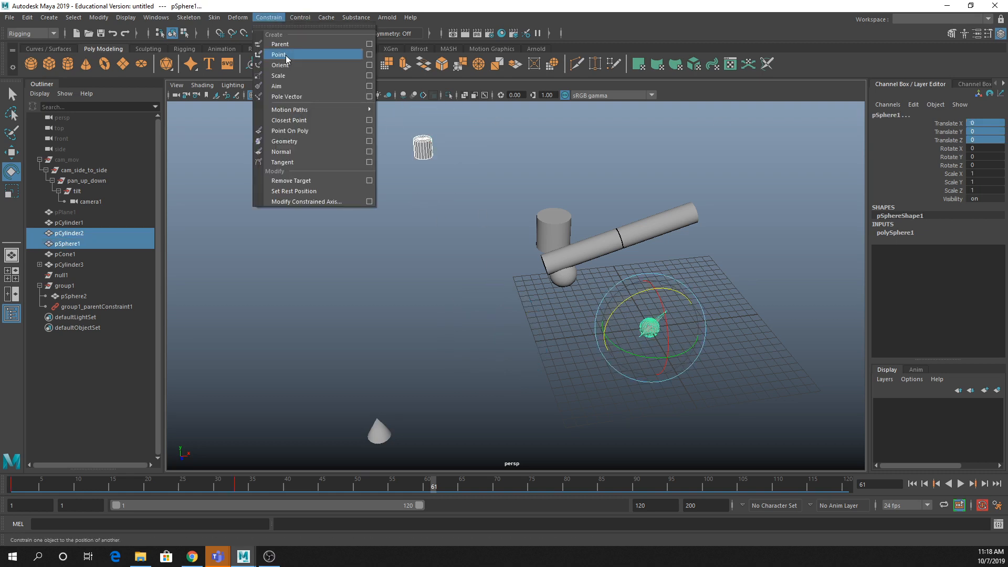
{"action": "left_click", "coordinate": [291, 45]}
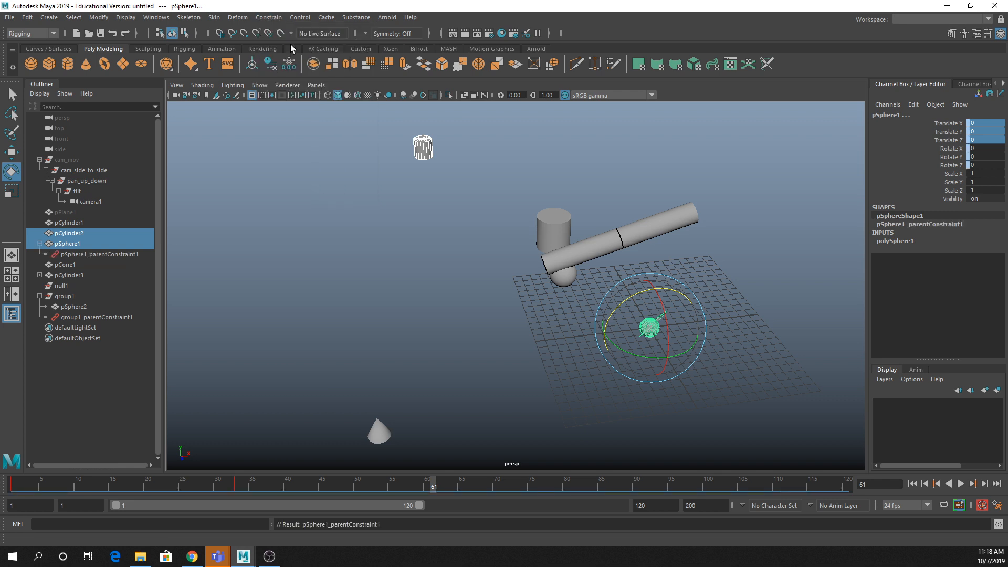
{"action": "left_click", "coordinate": [745, 247]}
{"action": "left_click", "coordinate": [423, 147]}
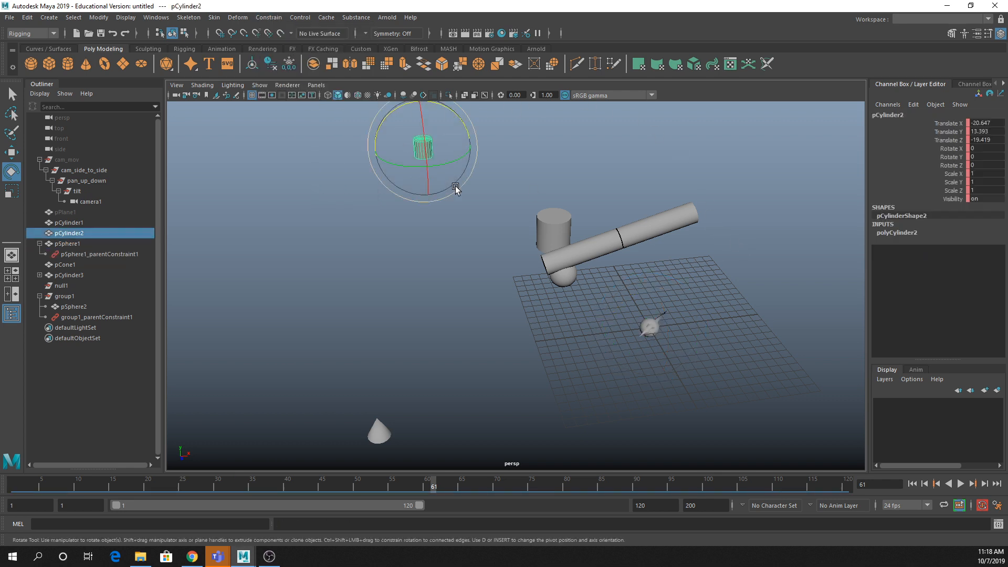
{"action": "left_click", "coordinate": [645, 323]}
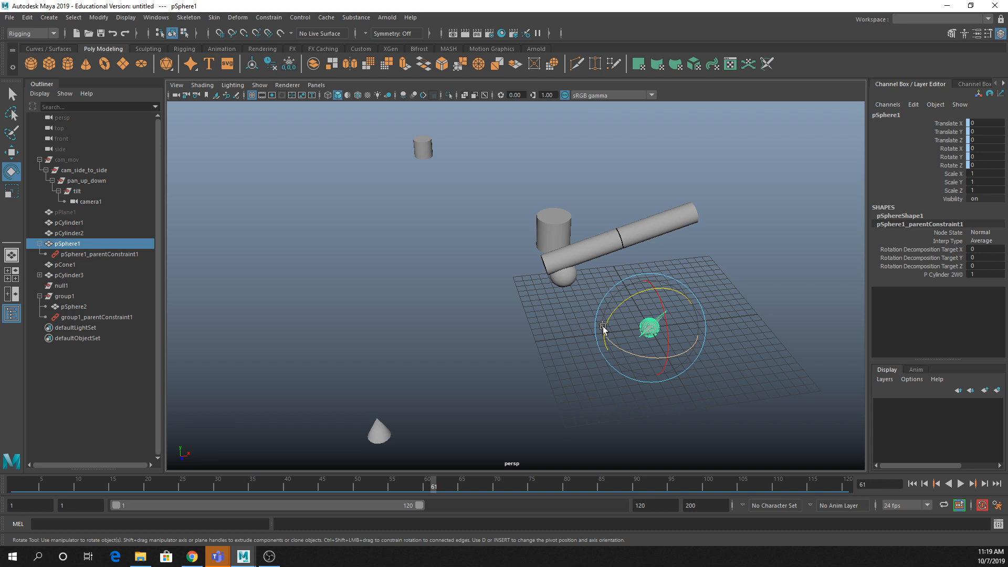
Step: Delete all the visible cylinders, spheres and the cone from the scene
{"action": "left_click", "coordinate": [628, 180]}
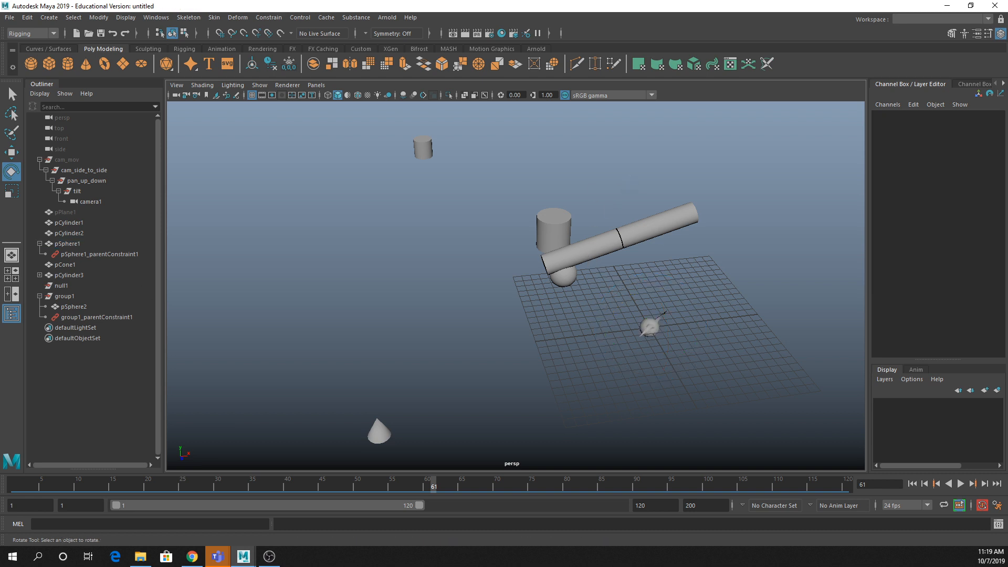
{"action": "scroll", "coordinate": [483, 340], "scroll_direction": "down", "scroll_amount": 2}
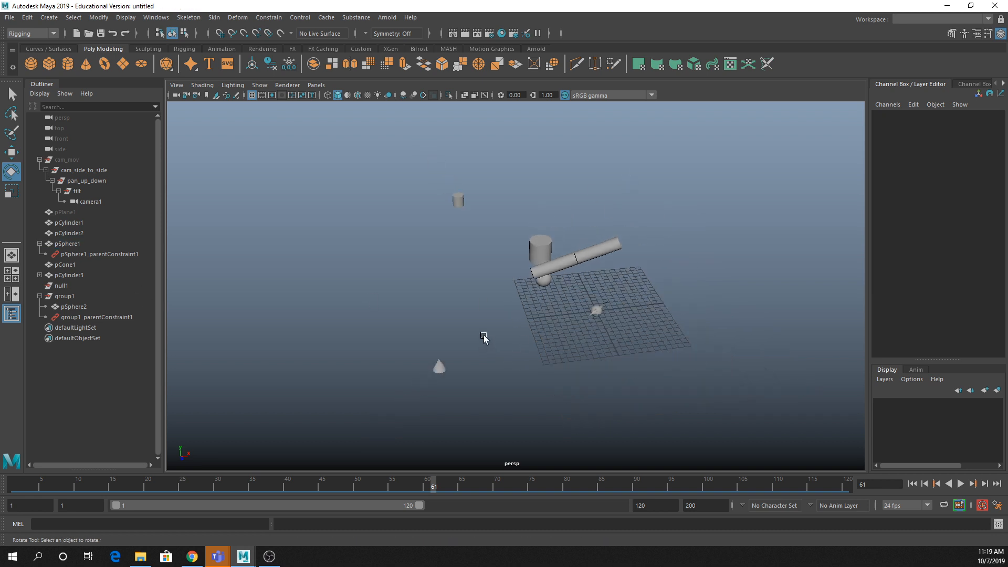
{"action": "left_click_drag", "start_coordinate": [373, 181], "coordinate": [625, 444]}
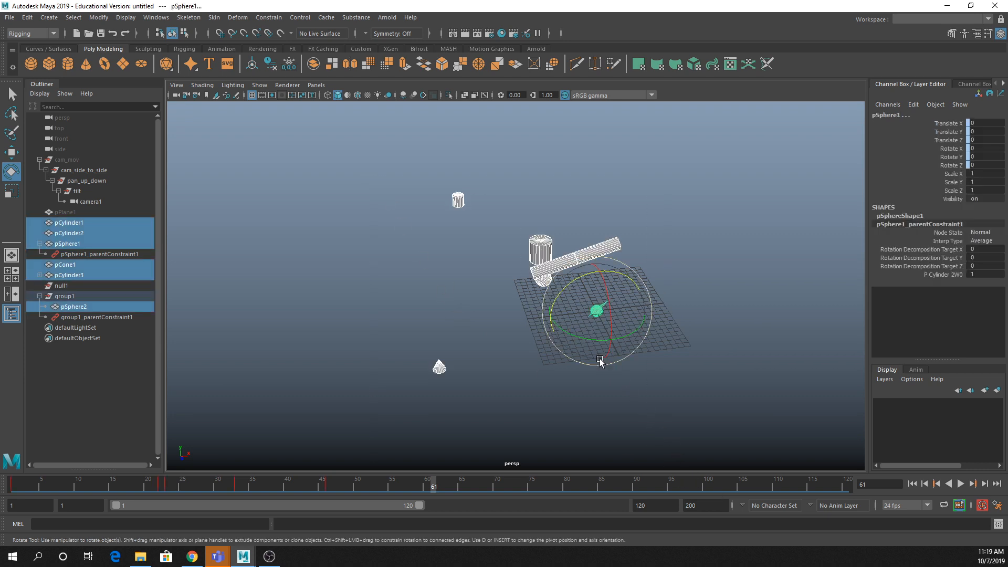
{"action": "key", "text": "Delete"}
Step: Create a polygon sphere at the origin and select the rings of faces forming its top cap
{"action": "left_click", "coordinate": [31, 64]}
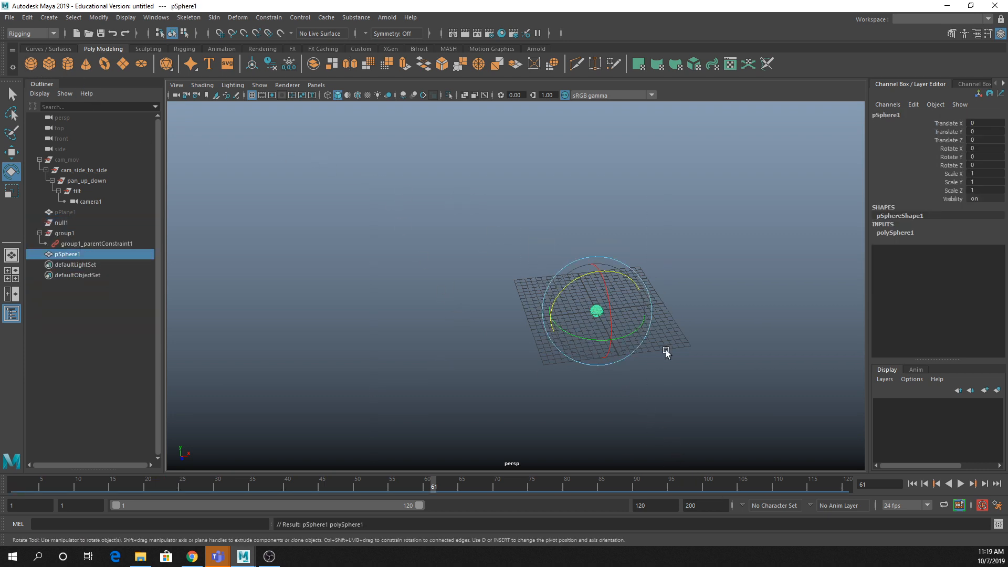
{"action": "key", "text": "f"}
{"action": "left_click_drag", "start_coordinate": [581, 221], "coordinate": [537, 267], "text": "alt"}
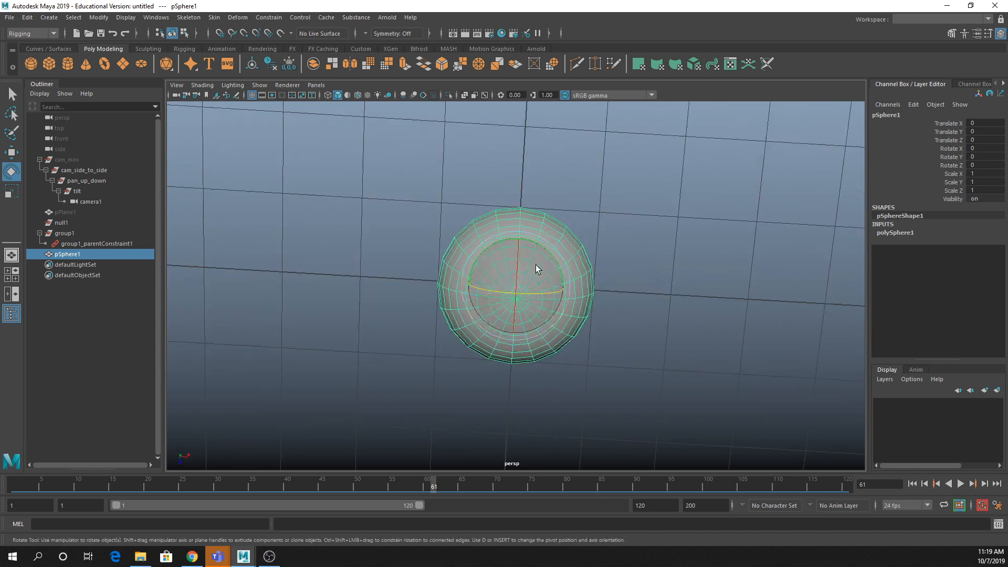
{"action": "key", "text": "q"}
{"action": "right_click_drag", "start_coordinate": [535, 264], "coordinate": [536, 292]}
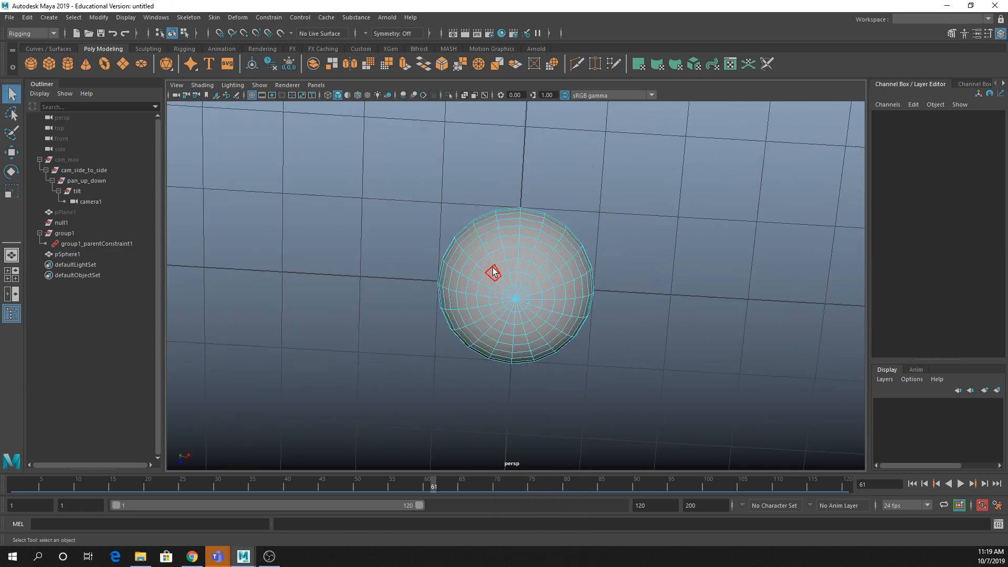
{"action": "left_click", "coordinate": [496, 269]}
{"action": "double_click", "coordinate": [490, 278], "text": "shift"}
{"action": "left_click_drag", "start_coordinate": [499, 284], "coordinate": [480, 341], "text": "shift"}
{"action": "key", "text": "4"}
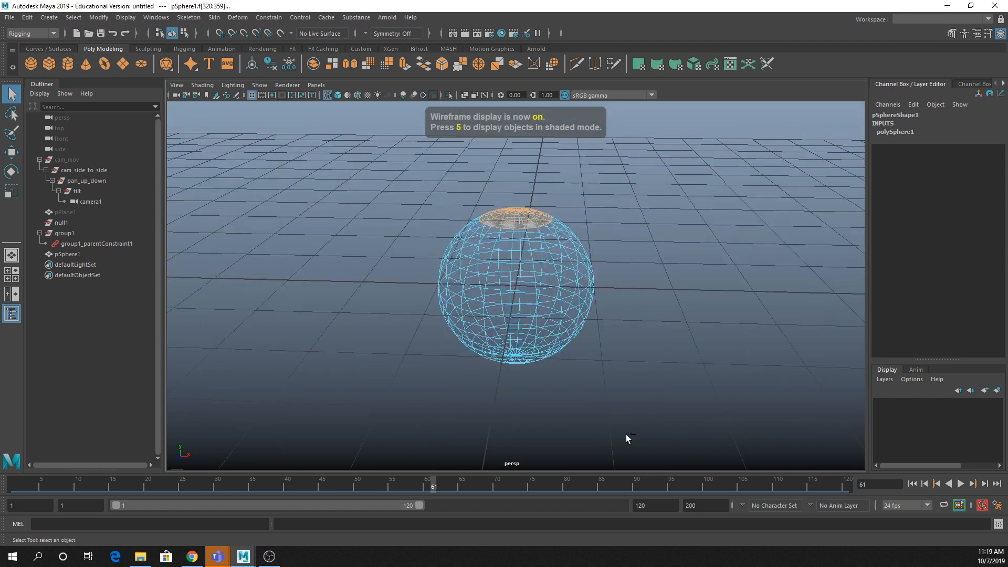
Step: Extrude the top cap faces and move them down into the sphere to form a recess, and return to object selection
{"action": "key", "text": "ctrl+e"}
{"action": "key", "text": "t"}
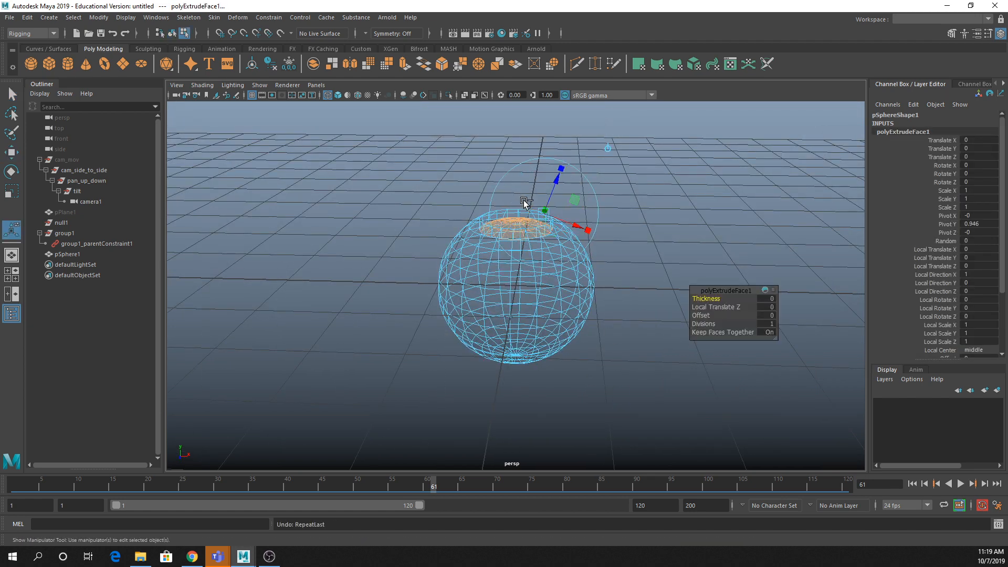
{"action": "key", "text": "ctrl+z"}
{"action": "key", "text": "w"}
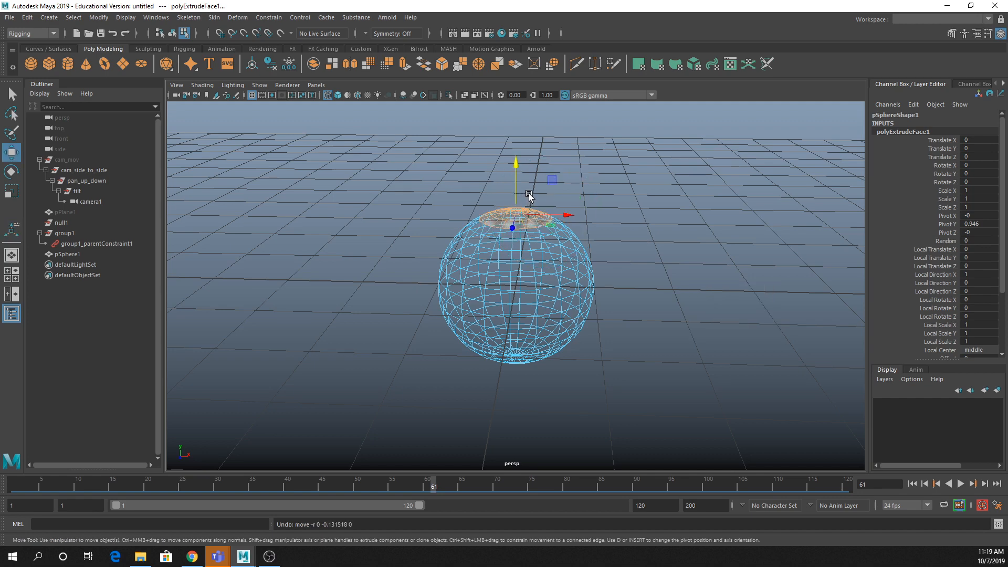
{"action": "left_click_drag", "start_coordinate": [517, 189], "coordinate": [517, 212]}
{"action": "key", "text": "q"}
{"action": "right_click_drag", "start_coordinate": [494, 251], "coordinate": [529, 216]}
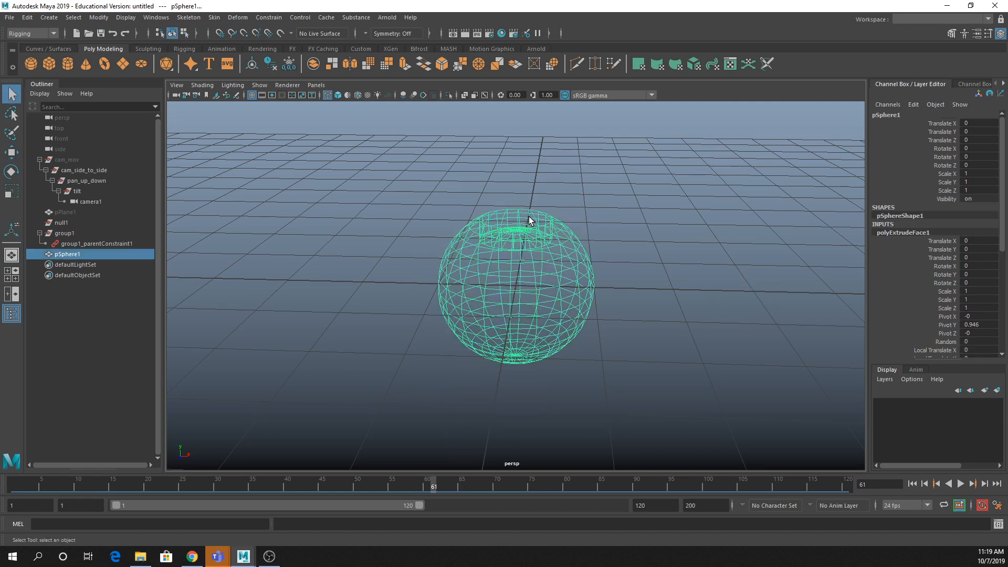
Step: Duplicate the recessed sphere, move the copy to about X 3.14, and show both spheres shaded
{"action": "key", "text": "ctrl+d"}
{"action": "key", "text": "w"}
{"action": "left_click_drag", "start_coordinate": [541, 284], "coordinate": [711, 290]}
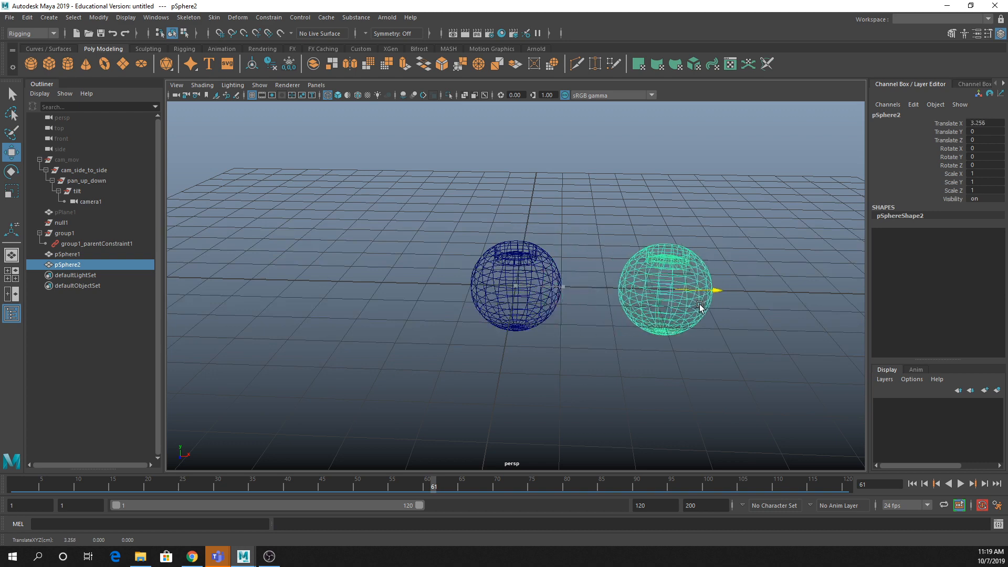
{"action": "key", "text": "5"}
{"action": "left_click_drag", "start_coordinate": [511, 284], "coordinate": [491, 321], "text": "alt"}
{"action": "left_click_drag", "start_coordinate": [652, 247], "coordinate": [585, 224], "text": "alt"}
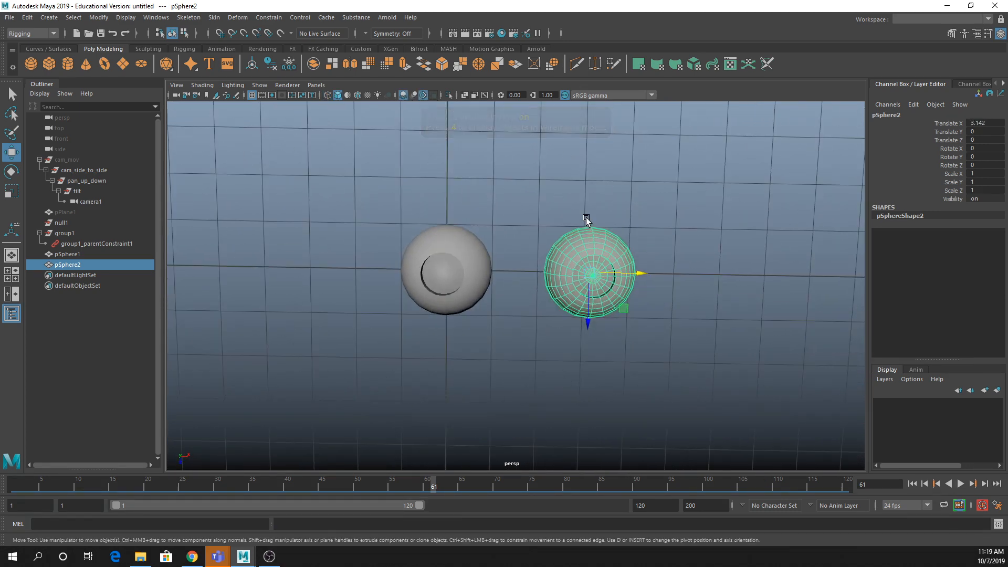
{"action": "left_click", "coordinate": [588, 199]}
{"action": "scroll", "coordinate": [585, 207], "scroll_direction": "down", "scroll_amount": 3}
{"action": "scroll", "coordinate": [584, 204], "scroll_direction": "up", "scroll_amount": 3}
{"action": "scroll", "coordinate": [584, 204], "scroll_direction": "up", "scroll_amount": 2}
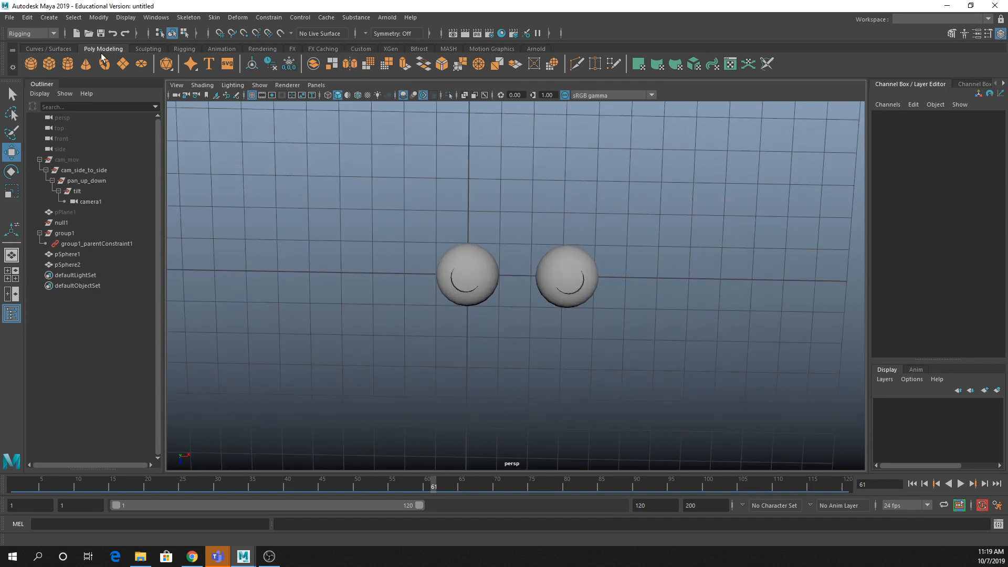
Step: Create a polygon cube and place it above and between the two spheres, at about X 1.475, Y 8.26, Z 0
{"action": "left_click", "coordinate": [49, 62]}
{"action": "left_click_drag", "start_coordinate": [443, 360], "coordinate": [529, 105], "text": "alt"}
{"action": "left_click_drag", "start_coordinate": [536, 184], "coordinate": [525, 256], "text": "alt"}
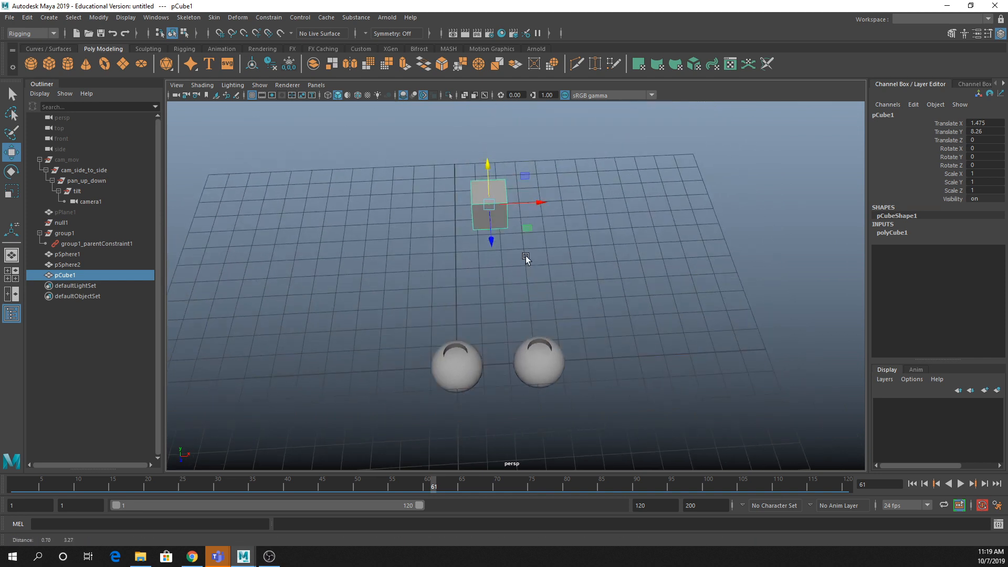
Step: Open the Aim constraint options with pCube1 as the target and pSphere1 as the constrained object, leaving Maintain offset off
{"action": "left_click", "coordinate": [440, 350], "text": "shift"}
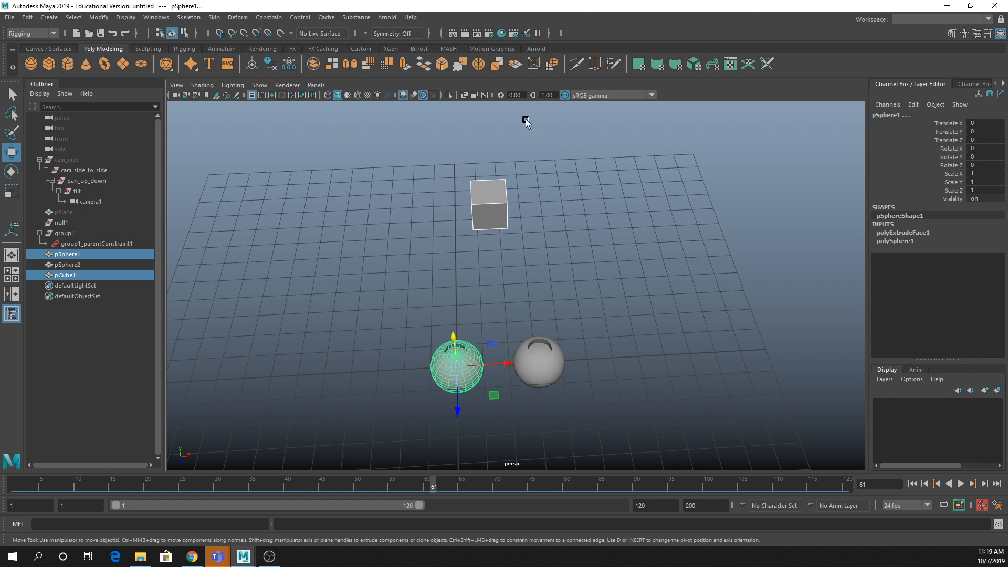
{"action": "left_click", "coordinate": [267, 17]}
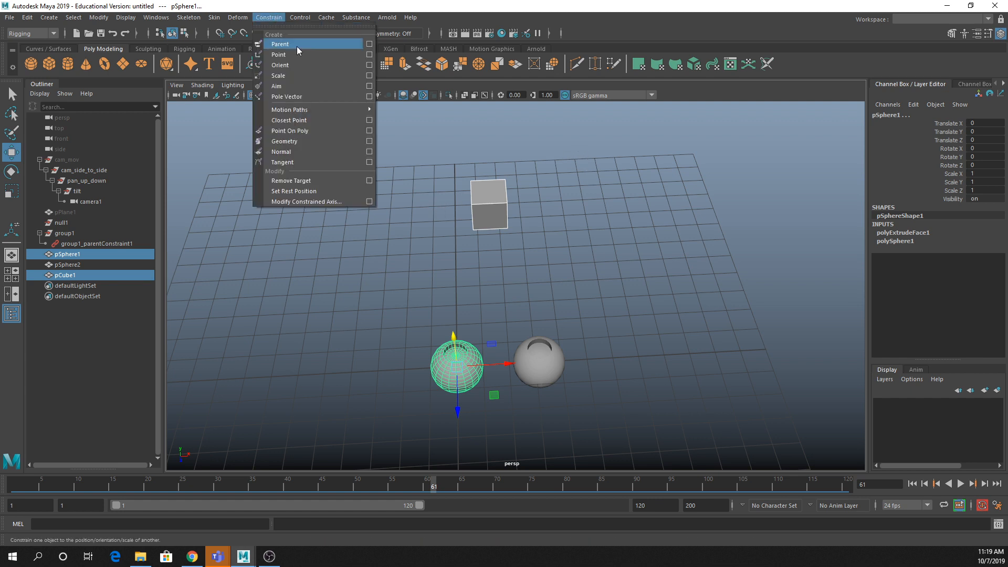
{"action": "left_click", "coordinate": [371, 87]}
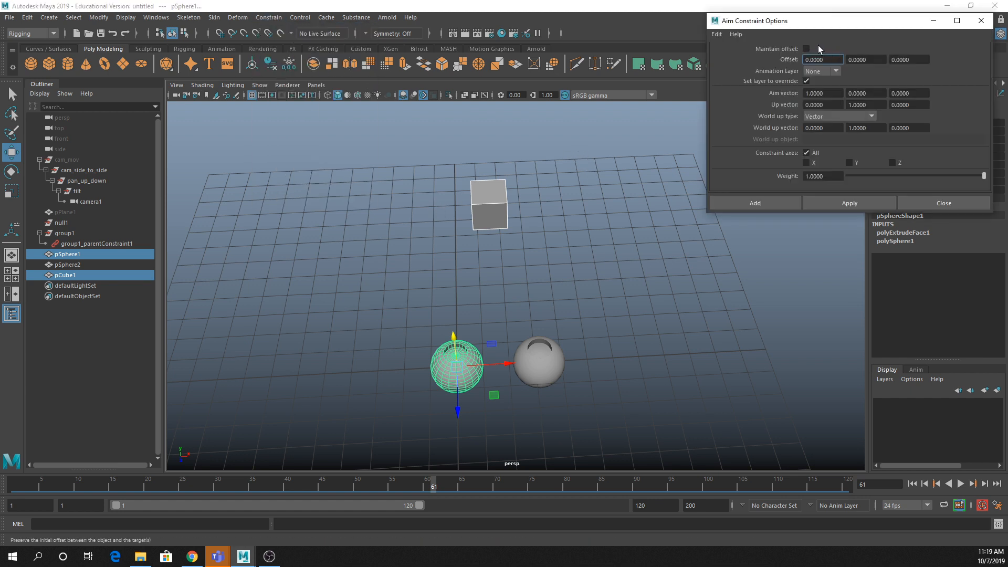
{"action": "left_click", "coordinate": [814, 46]}
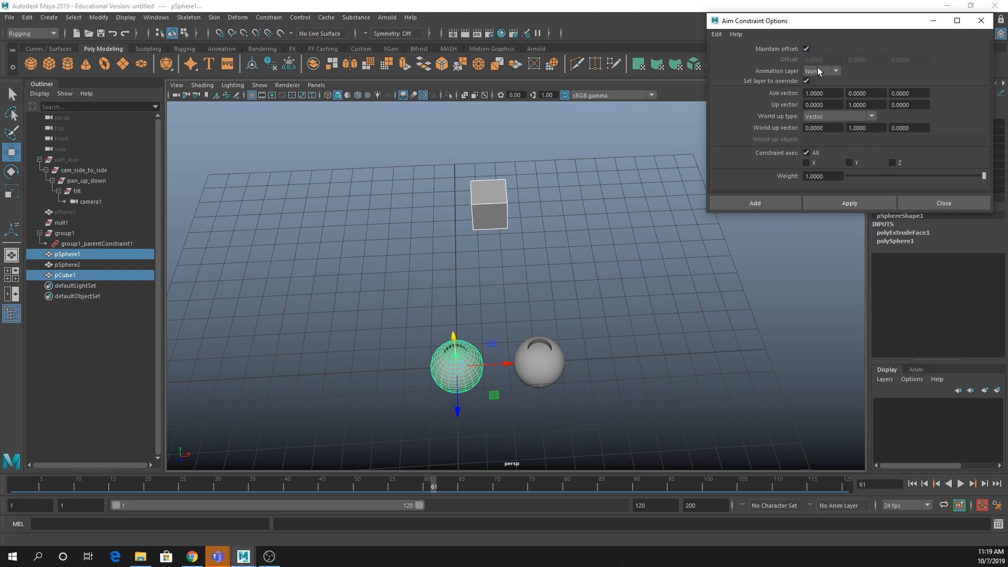
{"action": "left_click", "coordinate": [807, 48]}
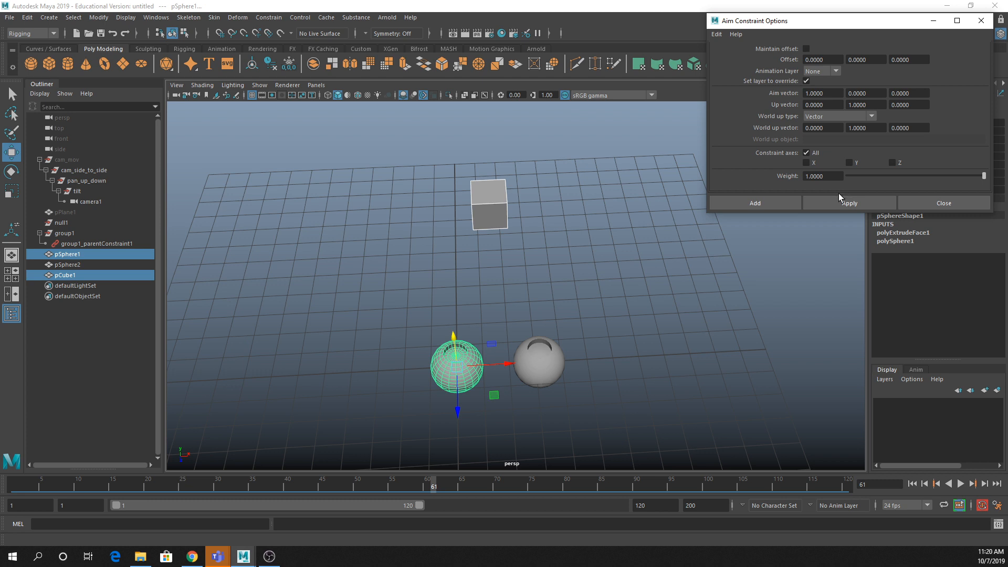
Step: Try the aim constraint on pSphere1 with the aim vector 1, 0, 0, inspect its rotation, and undo it
{"action": "left_click", "coordinate": [837, 206]}
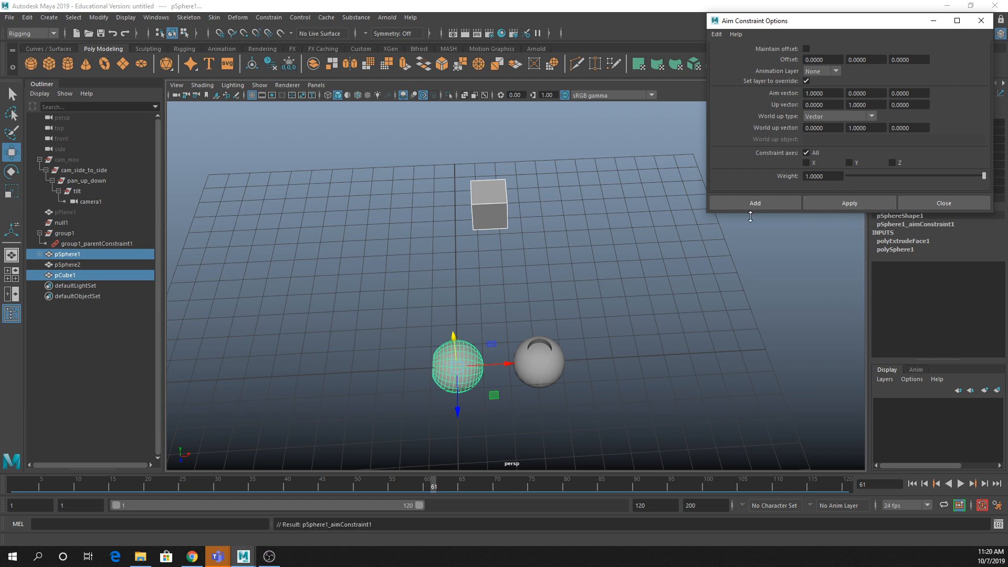
{"action": "key", "text": "ctrl+z"}
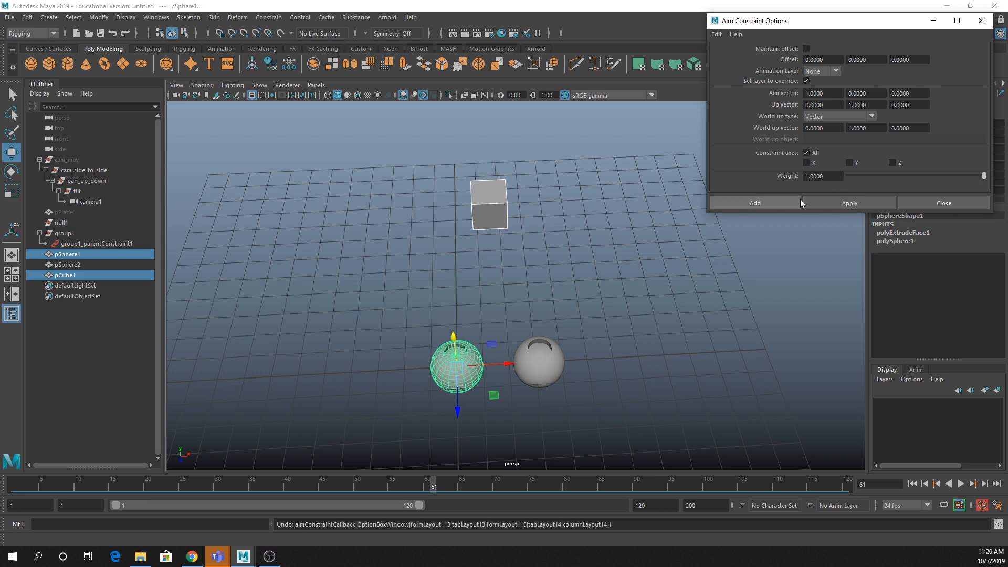
{"action": "left_click", "coordinate": [837, 202]}
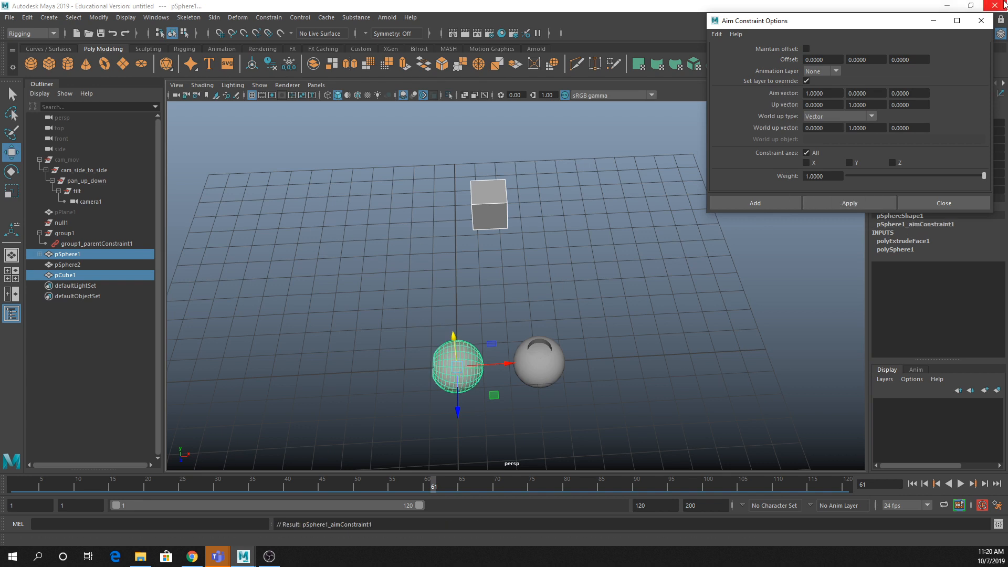
{"action": "left_click_drag", "start_coordinate": [914, 27], "coordinate": [747, 71]}
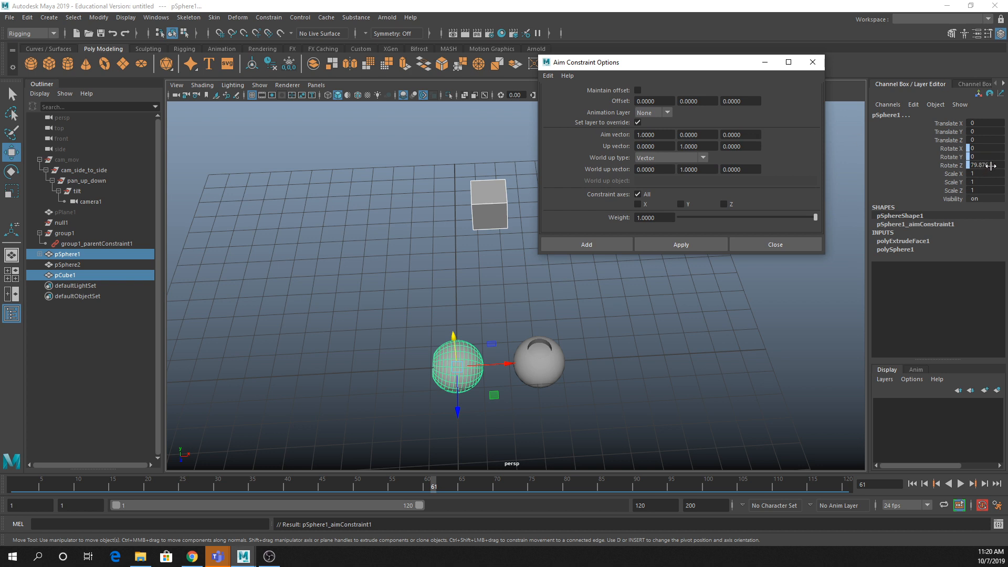
{"action": "key", "text": "ctrl+z"}
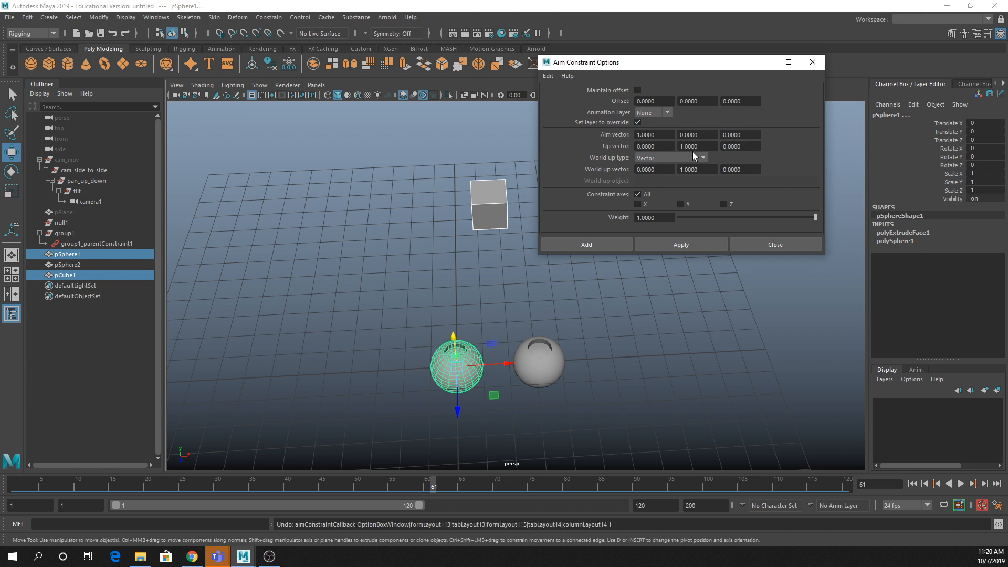
Step: Set the aim vector to 0, 1, 0 and apply the aim constraint from pCube1 to pSphere1
{"action": "left_click_drag", "start_coordinate": [660, 135], "coordinate": [616, 134]}
{"action": "type", "text": "0"}
{"action": "key", "text": "Tab"}
{"action": "type", "text": "1"}
{"action": "left_click", "coordinate": [657, 244]}
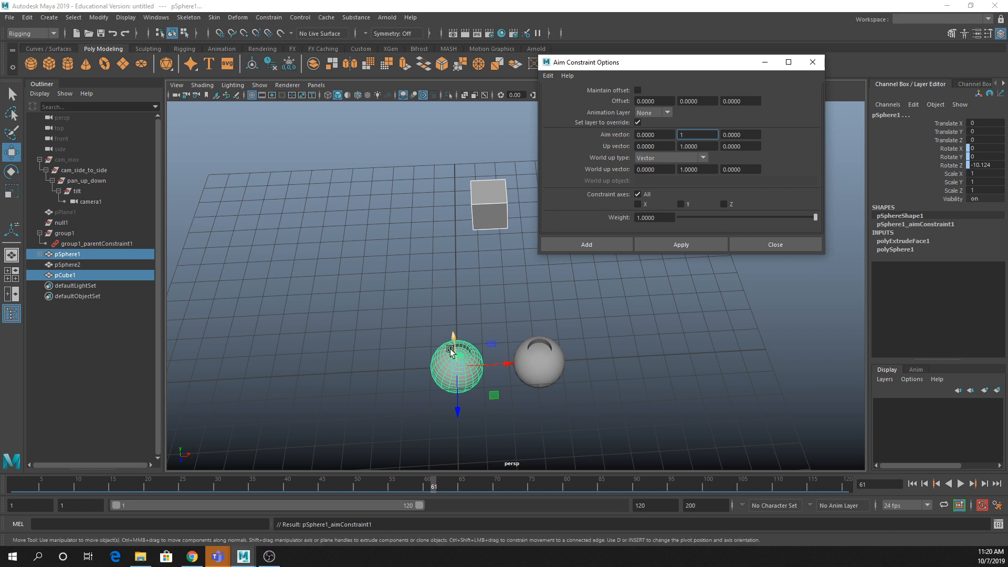
Step: Apply the aim constraint from pCube1 to pSphere2 with aim vector 0, 1, 0 and Maintain offset off
{"action": "left_click", "coordinate": [662, 133]}
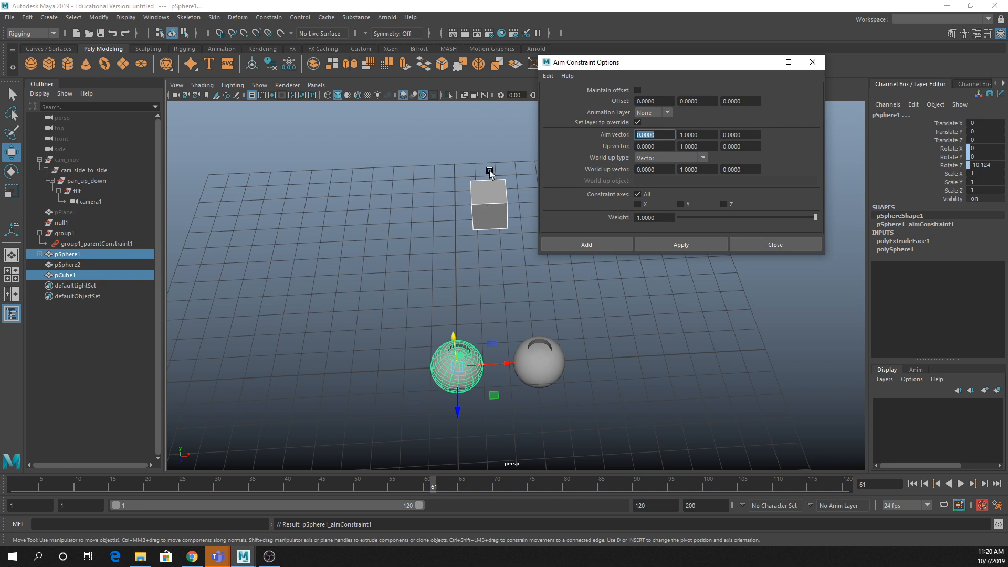
{"action": "left_click_drag", "start_coordinate": [675, 63], "coordinate": [724, 25]}
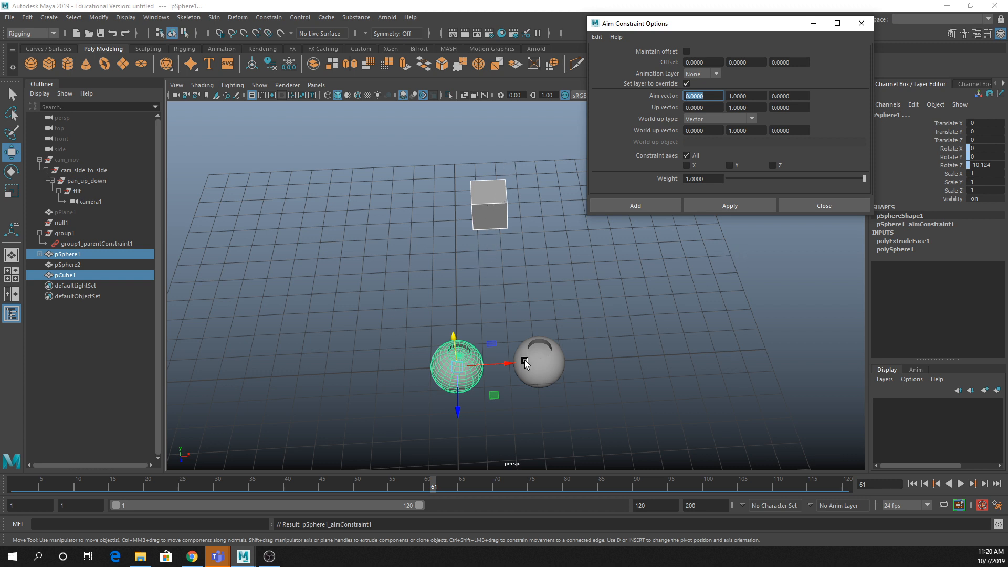
{"action": "left_click", "coordinate": [494, 202]}
{"action": "left_click", "coordinate": [535, 357], "text": "shift"}
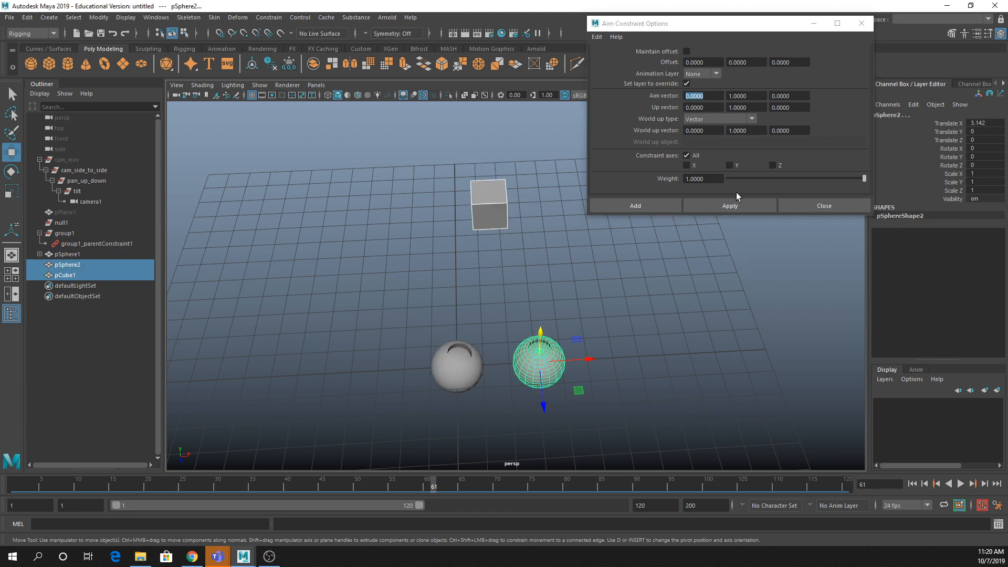
{"action": "left_click", "coordinate": [738, 205]}
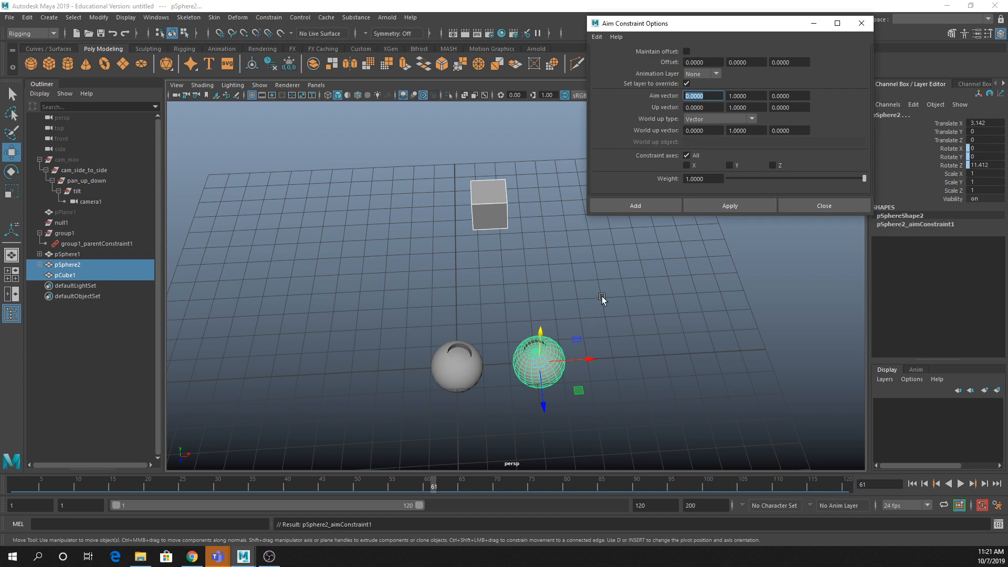
Step: Move pCube1 to test how both spheres follow it, and undo the move
{"action": "left_click", "coordinate": [567, 327]}
{"action": "left_click_drag", "start_coordinate": [552, 351], "coordinate": [571, 341], "text": "alt"}
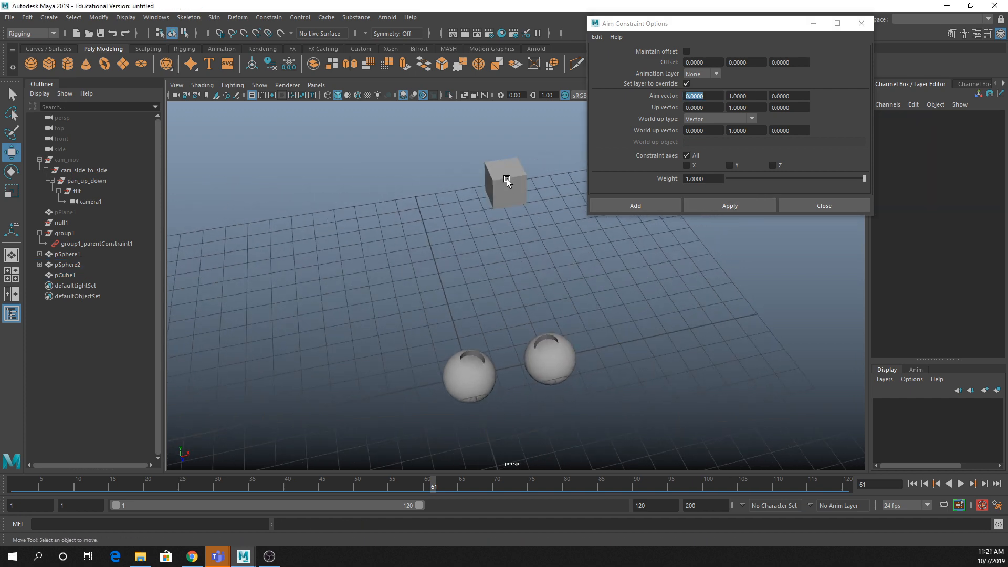
{"action": "left_click", "coordinate": [520, 190]}
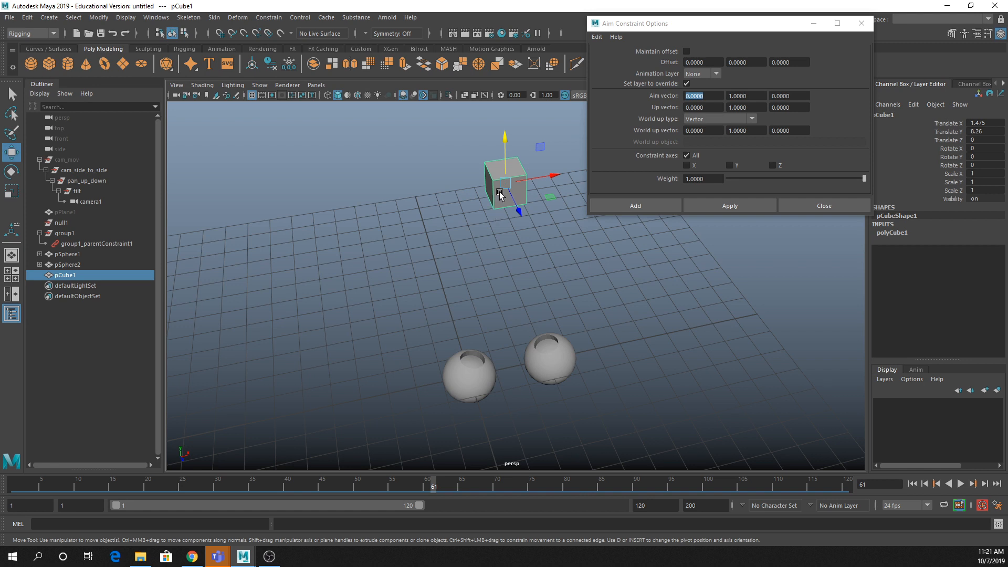
{"action": "left_click_drag", "start_coordinate": [500, 194], "coordinate": [467, 209]}
{"action": "key", "text": "ctrl+z"}
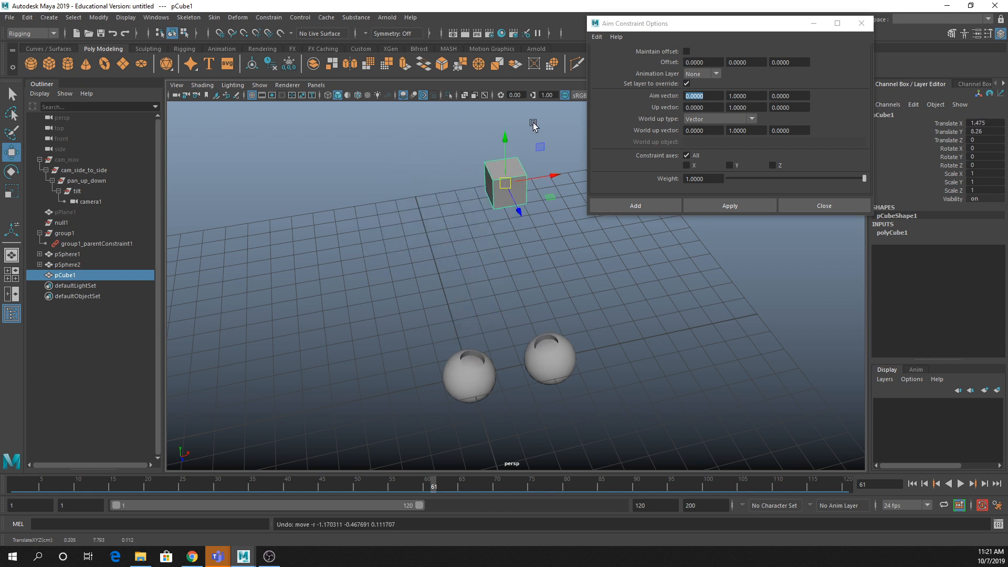
Step: Undo the aim constraints on pSphere2 and pSphere1, leaving pCube1 and pSphere1 selected
{"action": "left_click", "coordinate": [79, 264]}
{"action": "key", "text": "ctrl+z"}
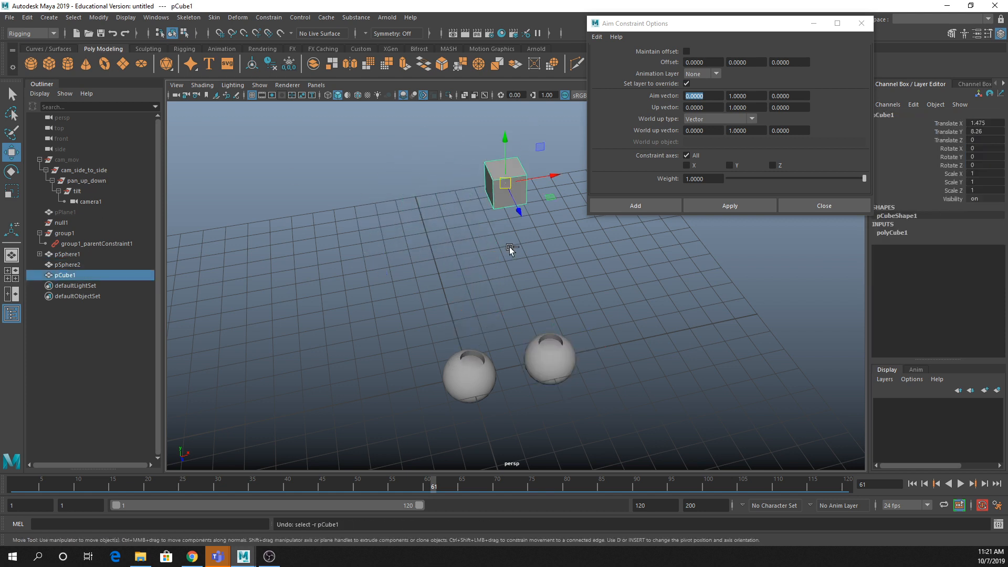
{"action": "key", "text": "ctrl+z"}
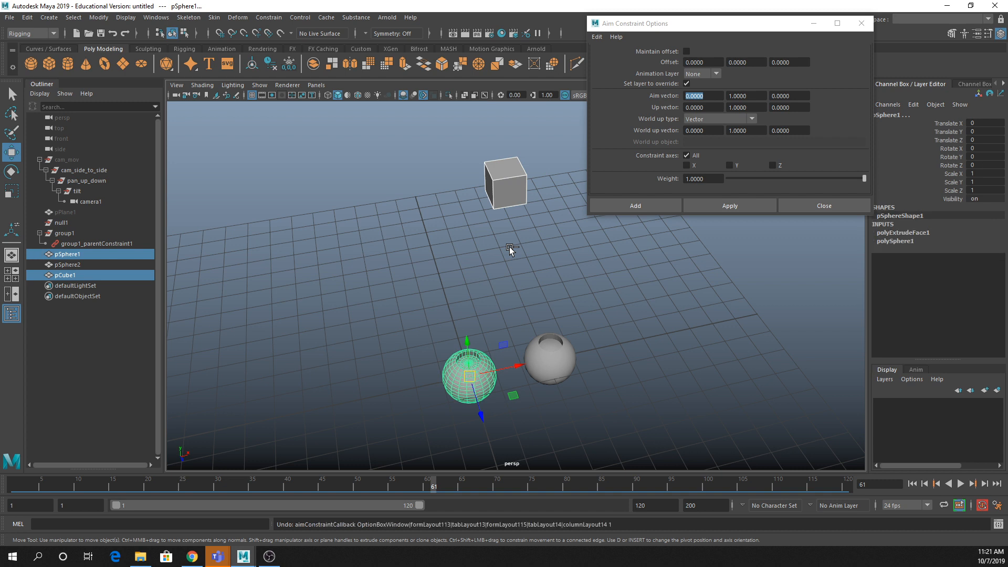
Step: Turn on Maintain offset and apply the aim constraint from pCube1 to pSphere1, and from pCube1 to pSphere2
{"action": "left_click", "coordinate": [687, 51]}
{"action": "left_click", "coordinate": [730, 206]}
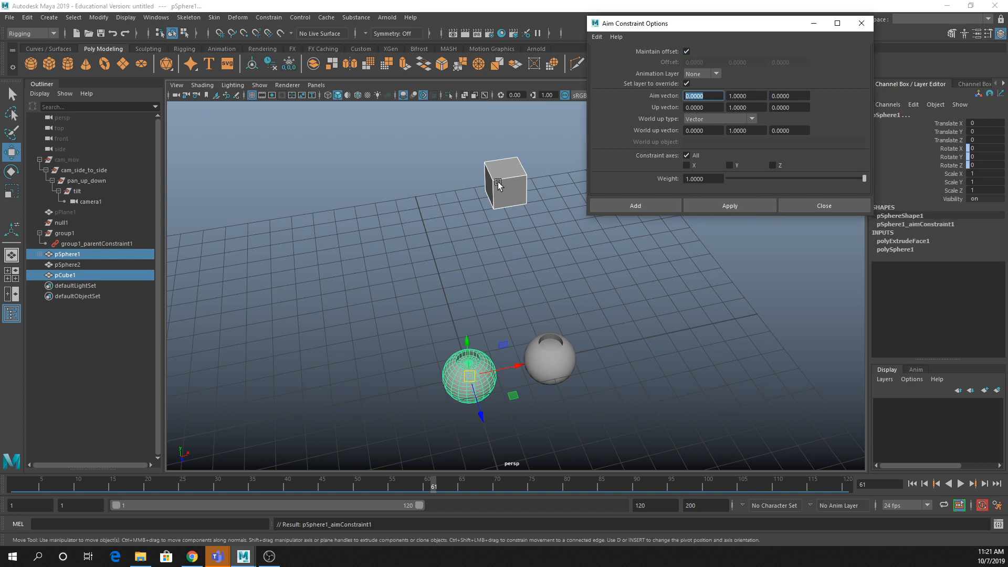
{"action": "left_click", "coordinate": [498, 184]}
{"action": "left_click", "coordinate": [550, 358], "text": "shift"}
{"action": "left_click", "coordinate": [730, 206]}
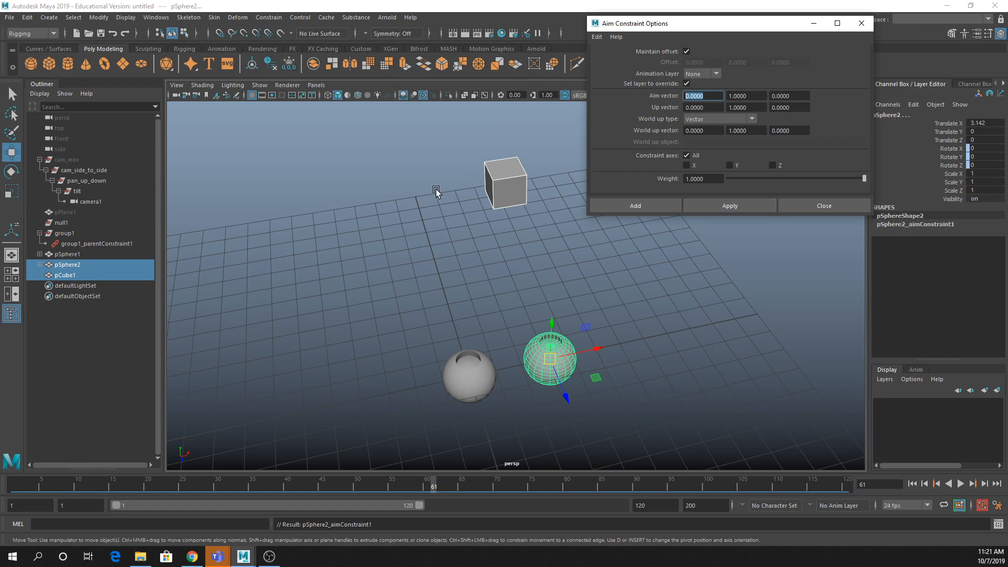
Step: Move pCube1 around above the spheres to test their aiming, and undo the moves
{"action": "left_click", "coordinate": [504, 185]}
{"action": "left_click_drag", "start_coordinate": [509, 190], "coordinate": [473, 210]}
{"action": "scroll", "coordinate": [562, 268], "scroll_direction": "down", "scroll_amount": 2}
{"action": "left_click_drag", "start_coordinate": [575, 270], "coordinate": [567, 304], "text": "alt"}
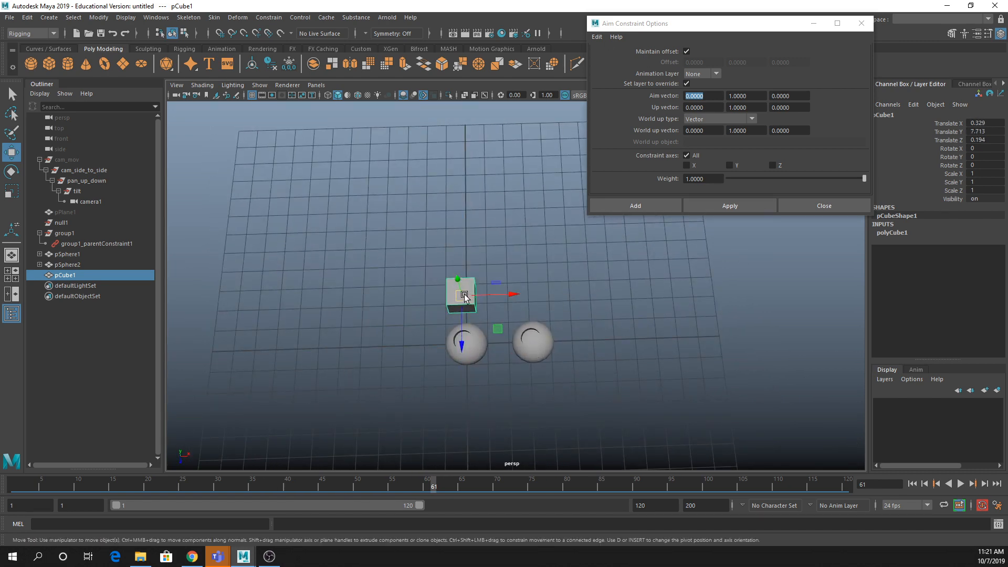
{"action": "left_click_drag", "start_coordinate": [463, 295], "coordinate": [476, 277]}
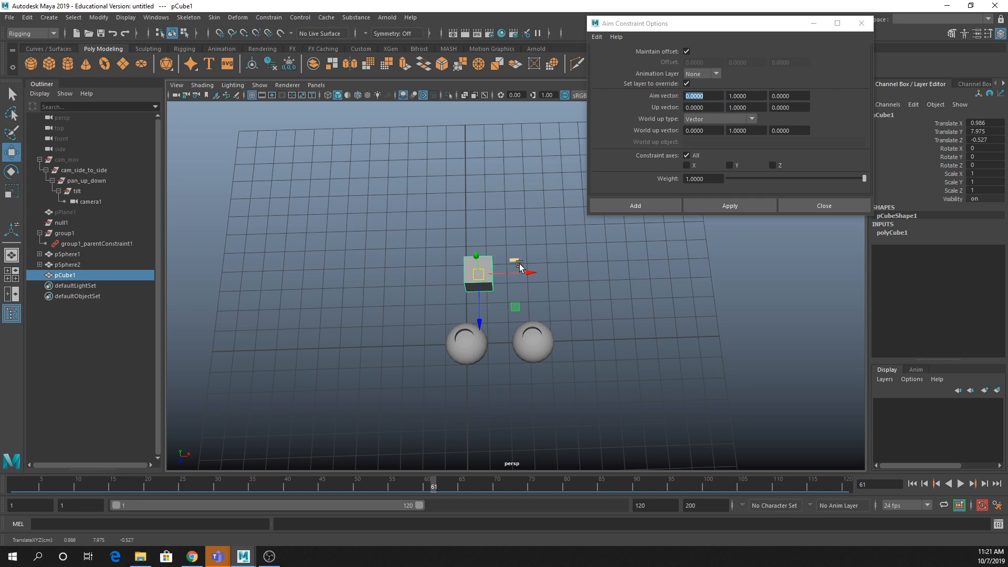
{"action": "key", "text": "ctrl+z"}
{"action": "key", "text": "ctrl+z"}
{"action": "key", "text": "ctrl+z"}
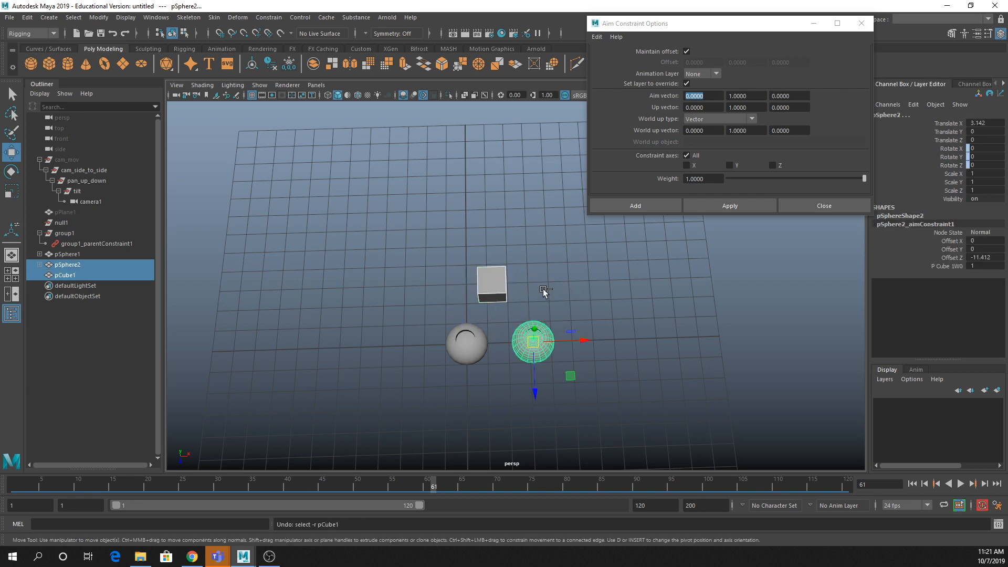
Step: Duplicate pCube1, move the copy to about X 2.985 above pSphere2, and aim-constrain pSphere2 to the copy as a second target
{"action": "left_click", "coordinate": [492, 288]}
{"action": "key", "text": "ctrl+d"}
{"action": "left_click_drag", "start_coordinate": [514, 286], "coordinate": [558, 322]}
{"action": "left_click", "coordinate": [544, 341], "text": "shift"}
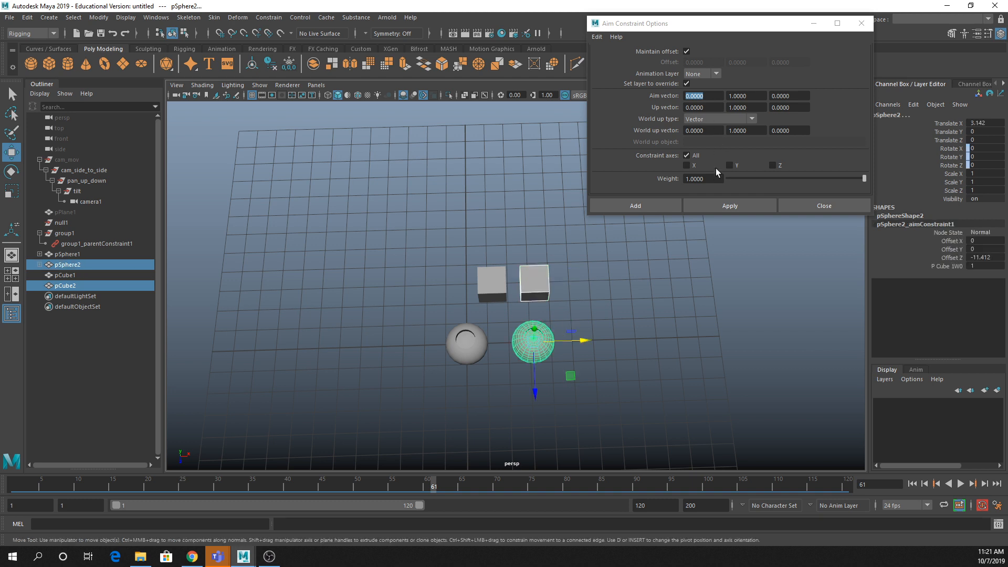
{"action": "left_click", "coordinate": [720, 206]}
Step: Move pCube2 far from the spheres and pCube1 to the opposite side, at about X -5.631, Y 7.588, Z 1.679
{"action": "left_click", "coordinate": [538, 291]}
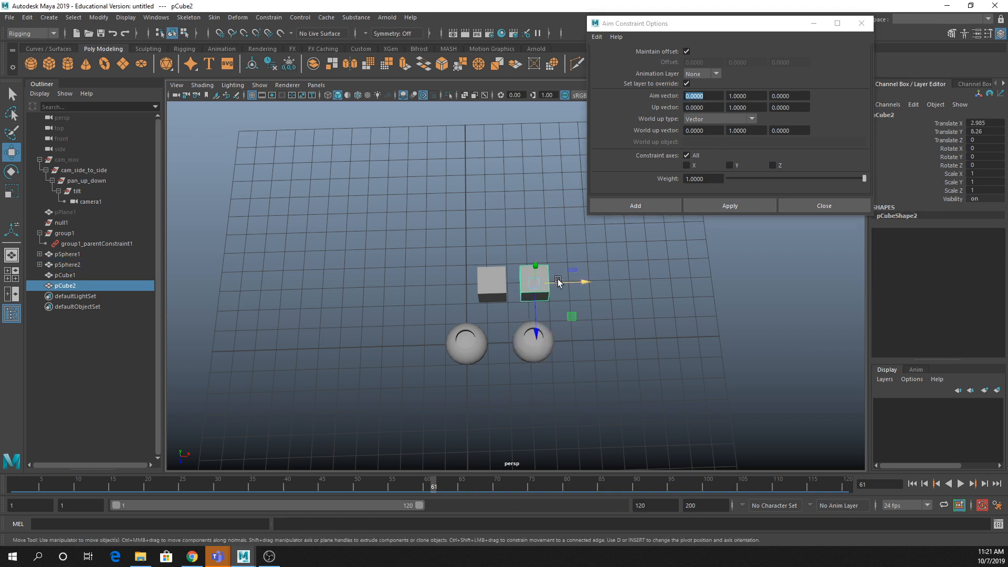
{"action": "left_click_drag", "start_coordinate": [536, 289], "coordinate": [632, 184]}
{"action": "left_click", "coordinate": [474, 295]}
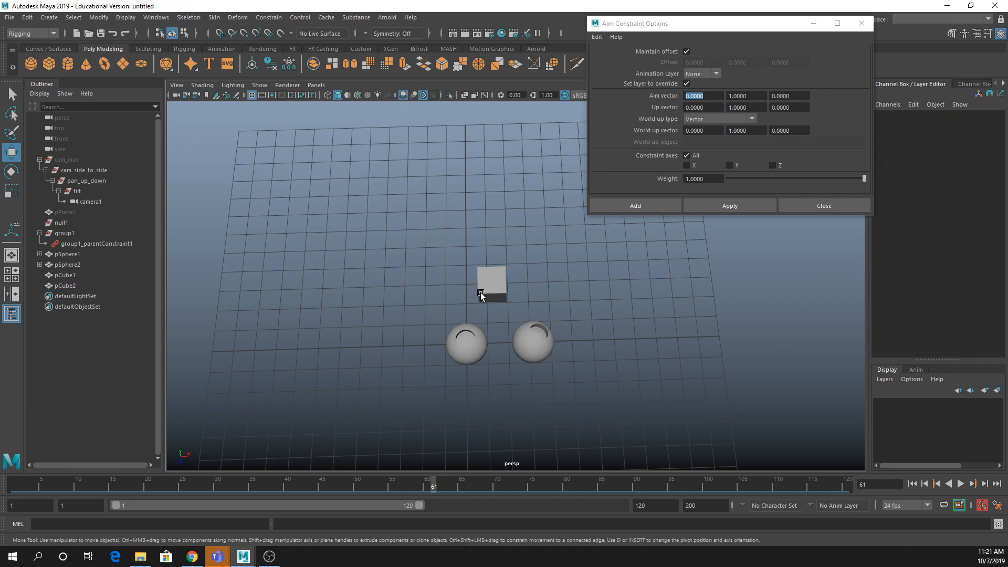
{"action": "left_click", "coordinate": [482, 290]}
{"action": "left_click_drag", "start_coordinate": [492, 285], "coordinate": [304, 342]}
{"action": "scroll", "coordinate": [404, 345], "scroll_direction": "down", "scroll_amount": 5}
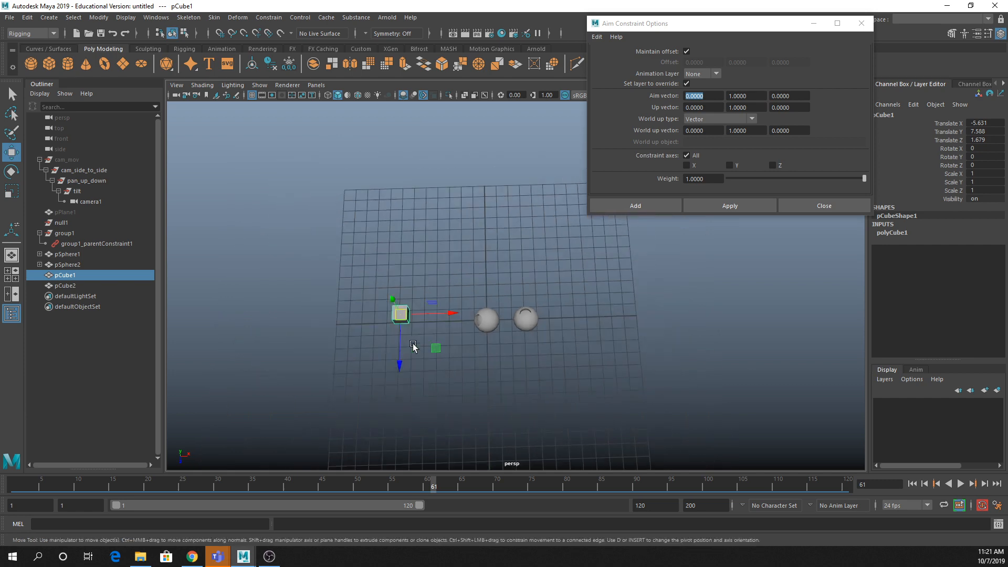
{"action": "left_click_drag", "start_coordinate": [532, 356], "coordinate": [523, 321], "text": "alt"}
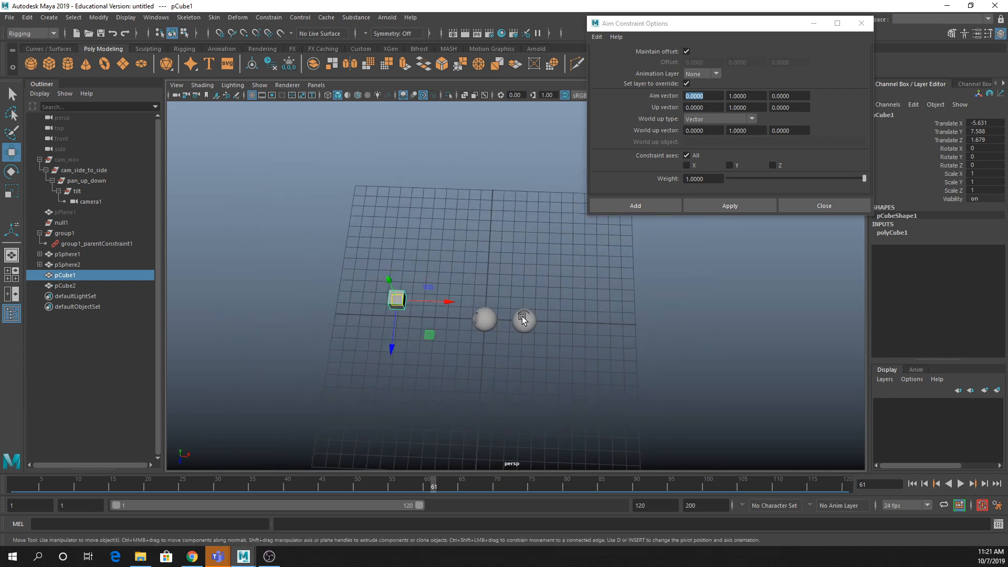
Step: Examine the pCube1 and pCube2 target weights on pSphere2's aim constraint
{"action": "left_click", "coordinate": [522, 319]}
{"action": "left_click", "coordinate": [40, 264]}
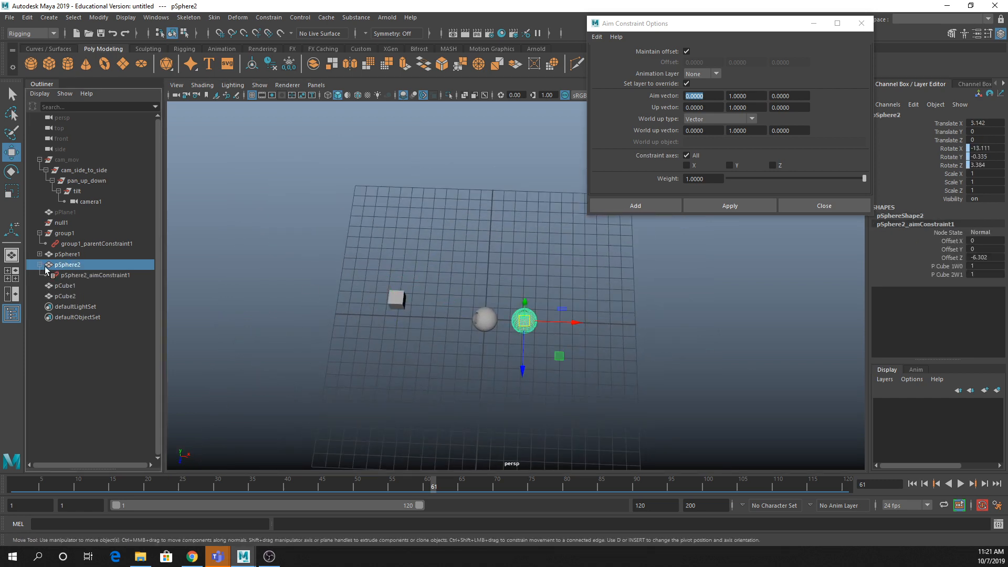
{"action": "left_click", "coordinate": [107, 276]}
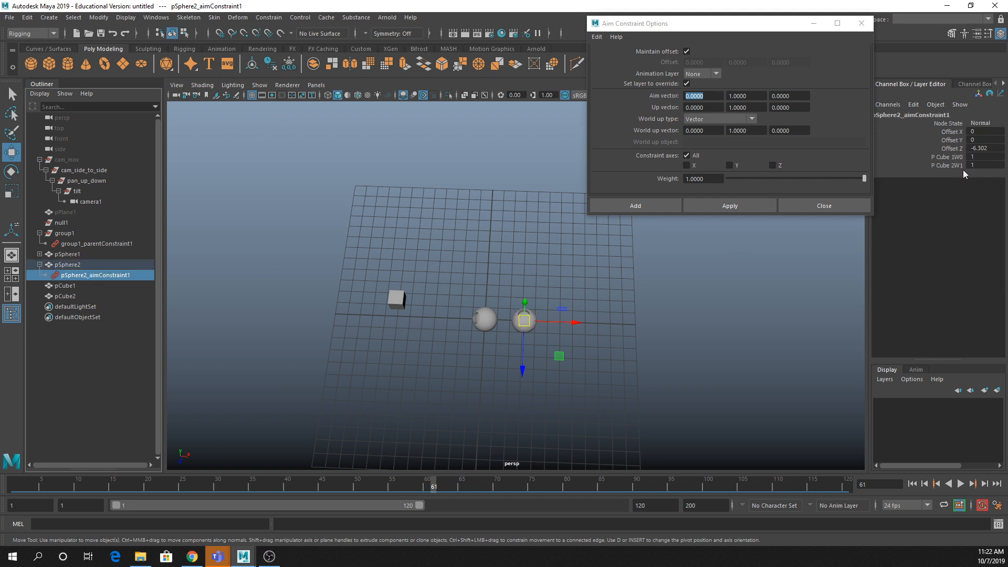
{"action": "left_click_drag", "start_coordinate": [412, 289], "coordinate": [408, 209], "text": "alt"}
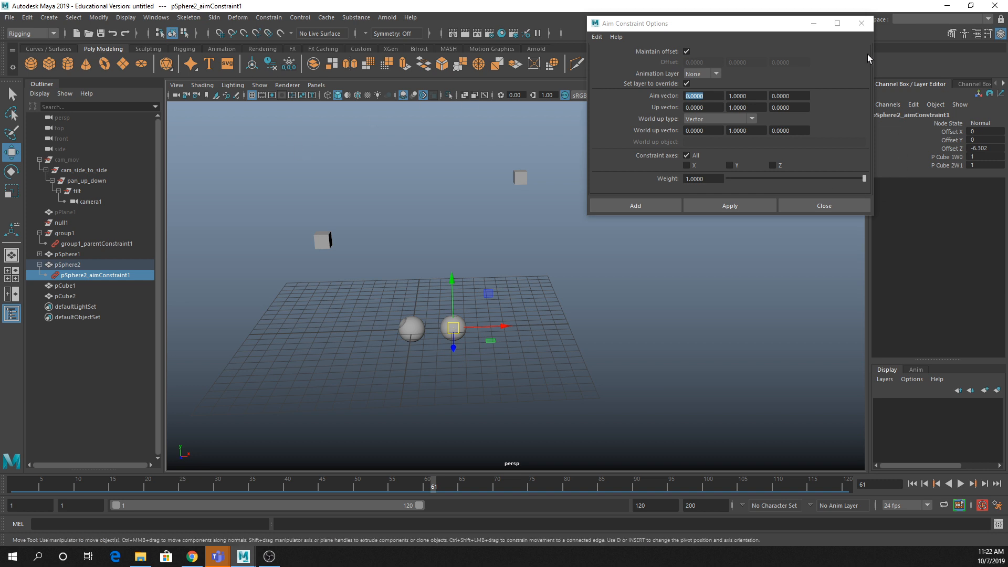
Step: Close the aim constraint options and start a new scene without saving the current one
{"action": "left_click", "coordinate": [861, 23]}
{"action": "left_click", "coordinate": [599, 244]}
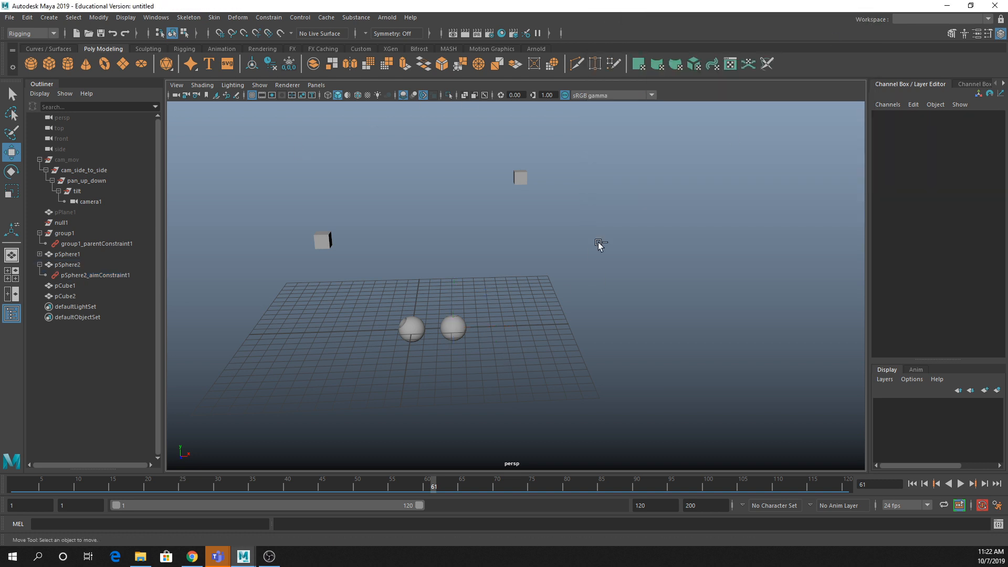
{"action": "key", "text": "ctrl+n"}
{"action": "left_click", "coordinate": [499, 281]}
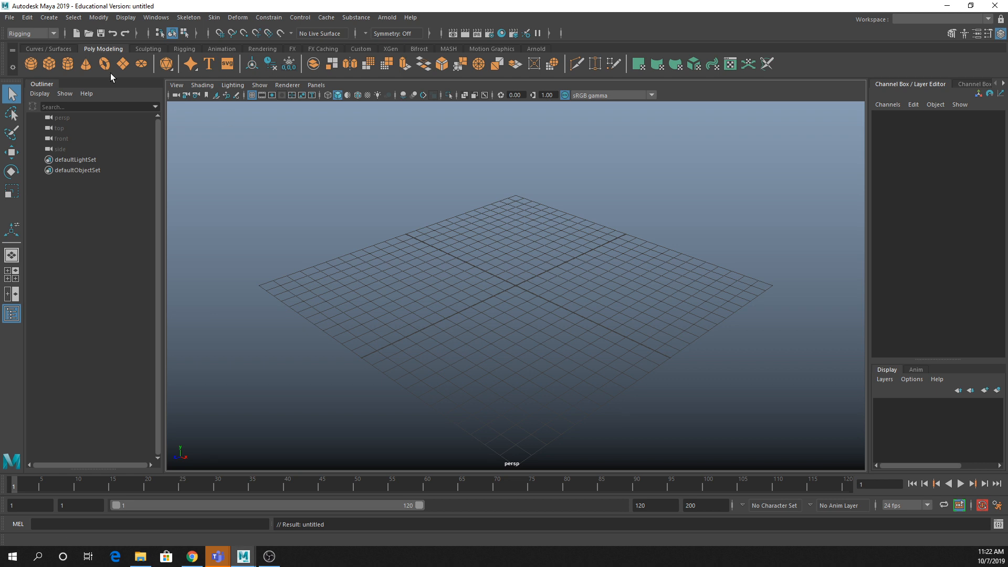
Step: Draw a long winding path of 12 control vertices across and beyond the grid with the CV Curve Tool
{"action": "left_click", "coordinate": [48, 17]}
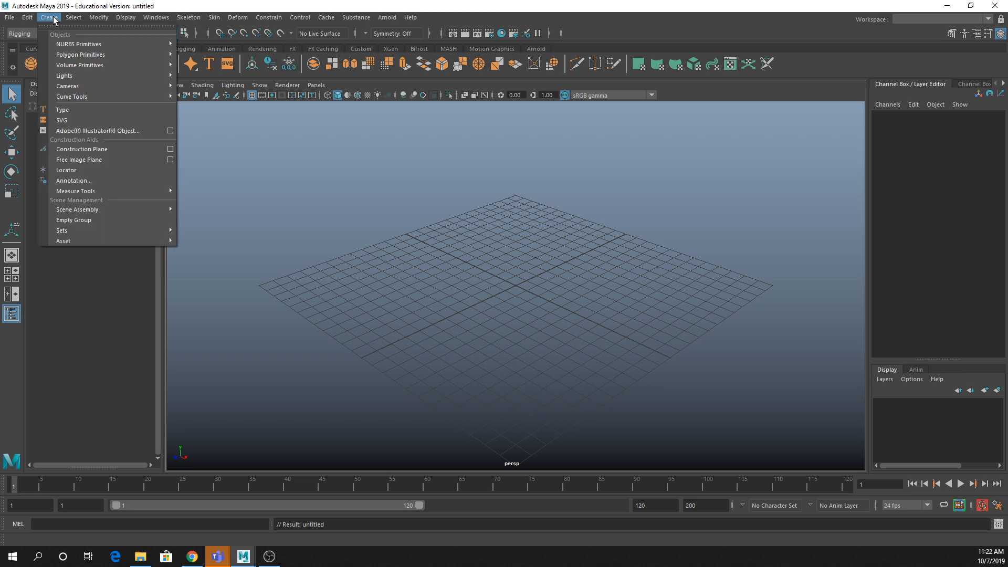
{"action": "mouse_move", "coordinate": [121, 96]}
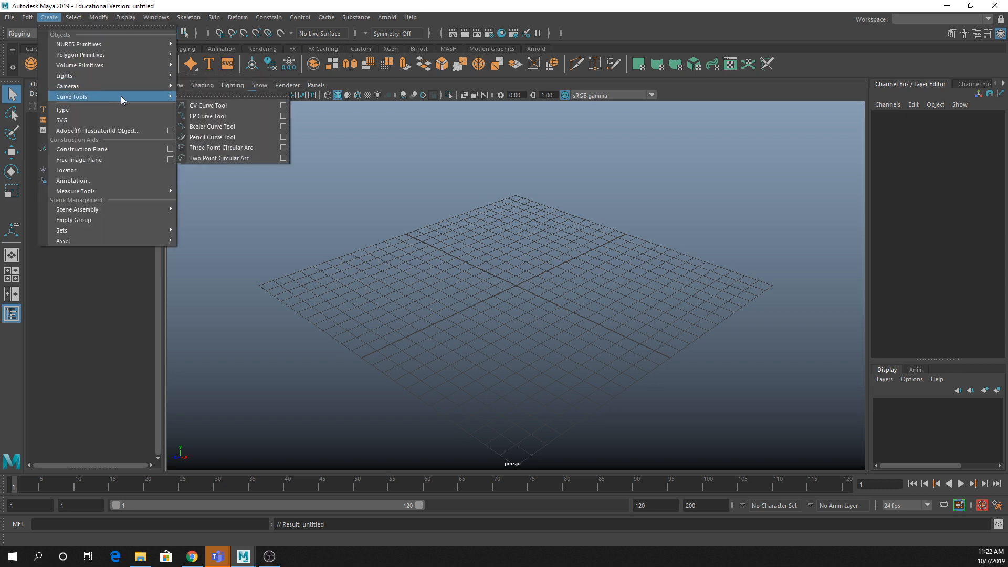
{"action": "left_click", "coordinate": [227, 106]}
{"action": "left_click", "coordinate": [329, 296]}
{"action": "left_click", "coordinate": [355, 200]}
{"action": "left_click", "coordinate": [631, 165]}
{"action": "left_click", "coordinate": [739, 321]}
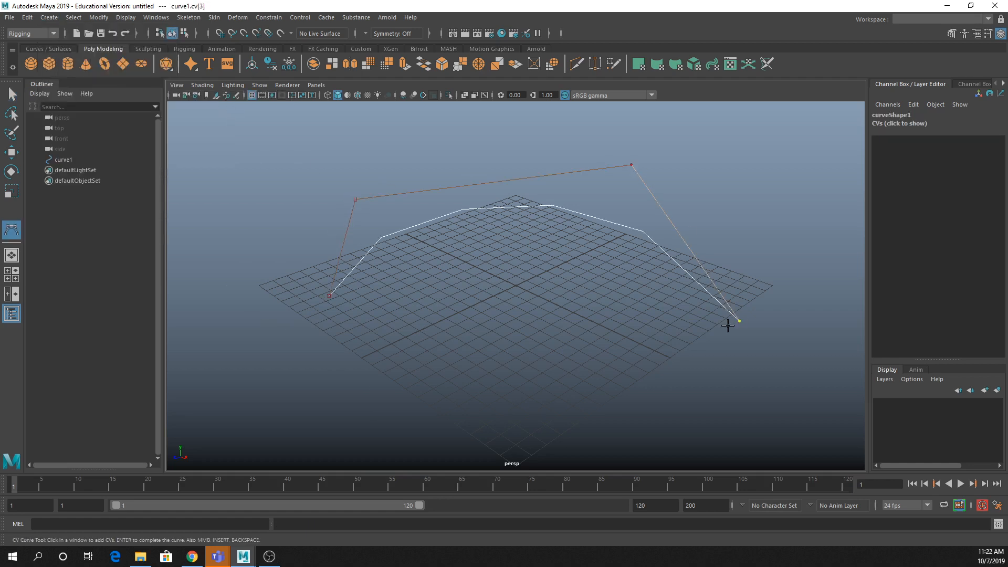
{"action": "left_click", "coordinate": [538, 350]}
{"action": "left_click", "coordinate": [384, 465]}
{"action": "scroll", "coordinate": [309, 391], "scroll_direction": "down", "scroll_amount": 5}
{"action": "left_click", "coordinate": [316, 388]}
{"action": "left_click", "coordinate": [518, 445]}
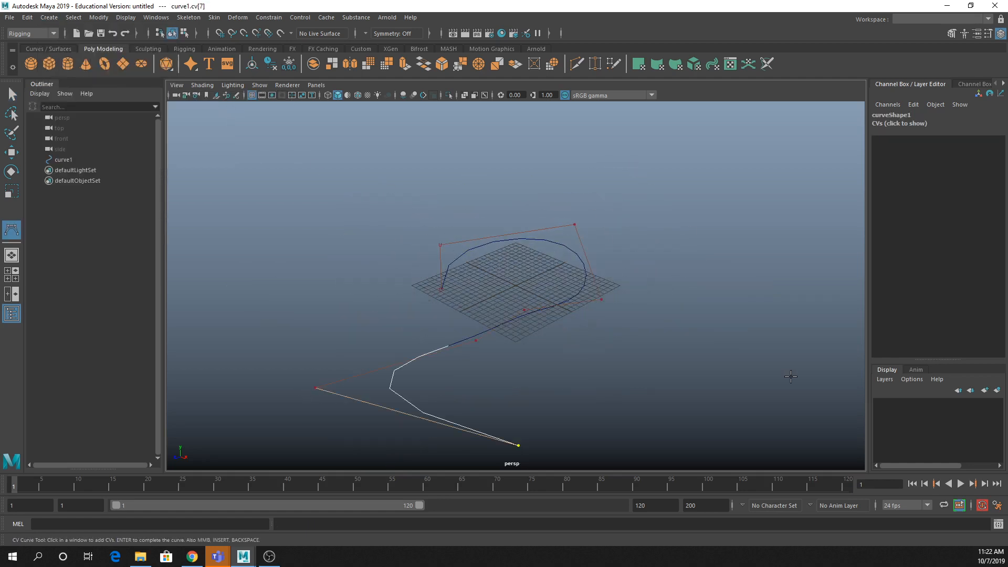
{"action": "left_click", "coordinate": [791, 377]}
{"action": "left_click", "coordinate": [655, 274]}
{"action": "left_click", "coordinate": [477, 285]}
{"action": "left_click", "coordinate": [200, 253]}
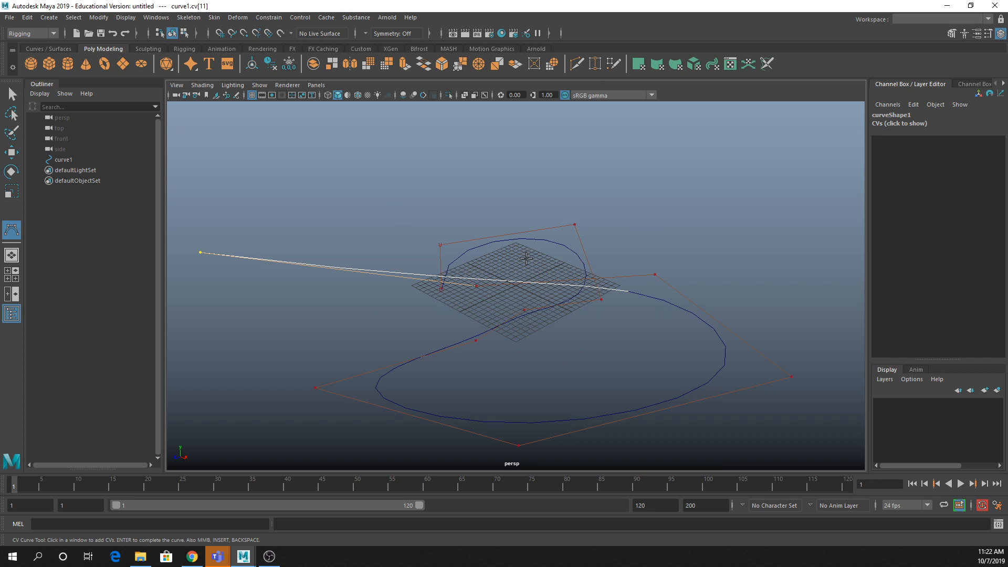
{"action": "key", "text": "Return"}
Step: Edit the curve's control vertices and lower the second one, next to the curve's start, along Y
{"action": "right_click_drag", "start_coordinate": [525, 275], "coordinate": [442, 275]}
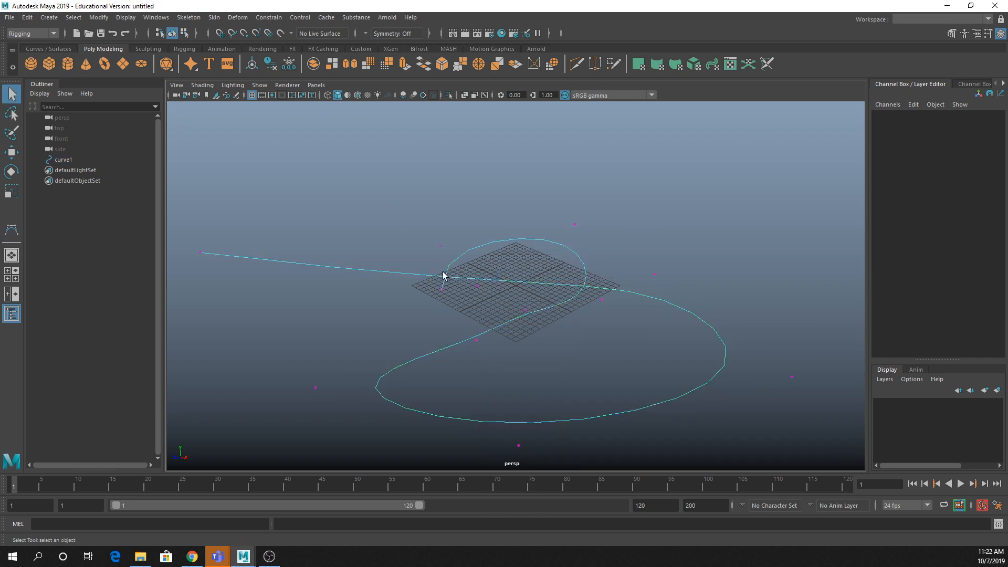
{"action": "left_click", "coordinate": [440, 244]}
{"action": "key", "text": "w"}
{"action": "left_click_drag", "start_coordinate": [444, 231], "coordinate": [446, 299]}
{"action": "key", "text": "q"}
{"action": "key", "text": "w"}
{"action": "left_click_drag", "start_coordinate": [444, 261], "coordinate": [444, 301]}
{"action": "key", "text": "ctrl+z"}
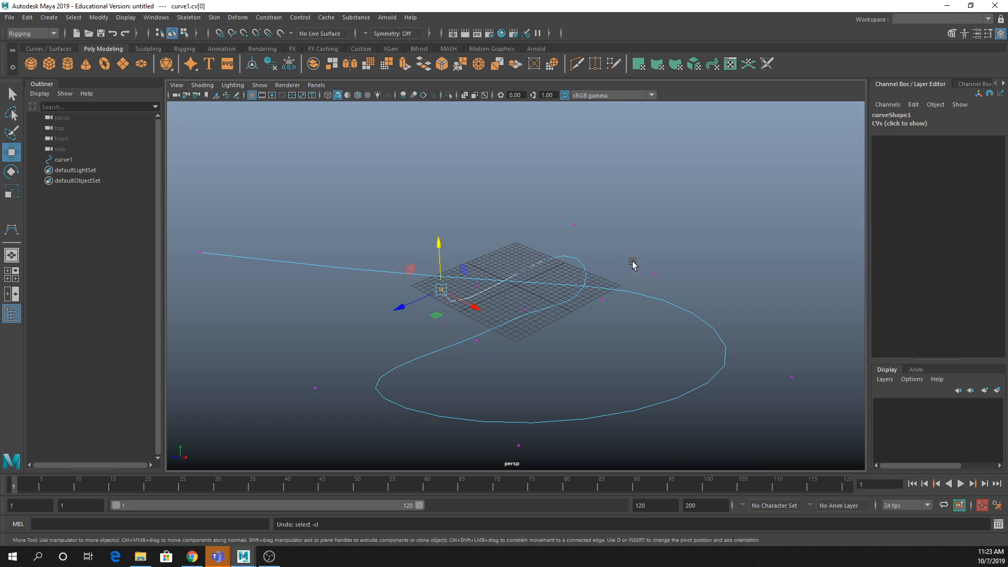
Step: Raise two control vertices on the curve's outer loop along Y and return to object mode
{"action": "left_click_drag", "start_coordinate": [634, 262], "coordinate": [666, 285]}
{"action": "left_click_drag", "start_coordinate": [659, 232], "coordinate": [657, 106]}
{"action": "left_click_drag", "start_coordinate": [510, 404], "coordinate": [518, 264]}
{"action": "left_click_drag", "start_coordinate": [477, 324], "coordinate": [544, 308], "text": "alt"}
{"action": "key", "text": "q"}
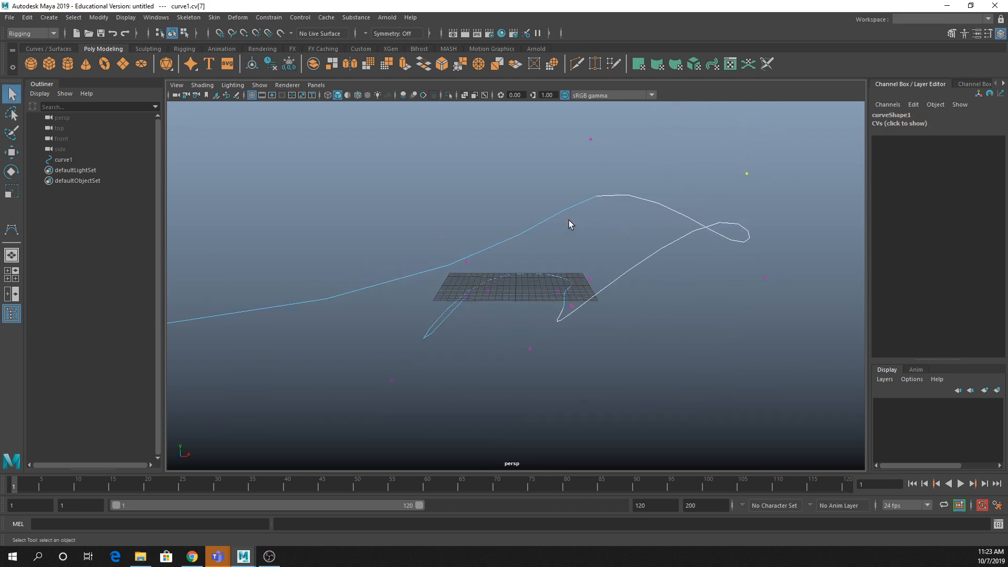
{"action": "right_click_drag", "start_coordinate": [569, 219], "coordinate": [614, 204]}
{"action": "left_click_drag", "start_coordinate": [488, 273], "coordinate": [458, 332], "text": "alt"}
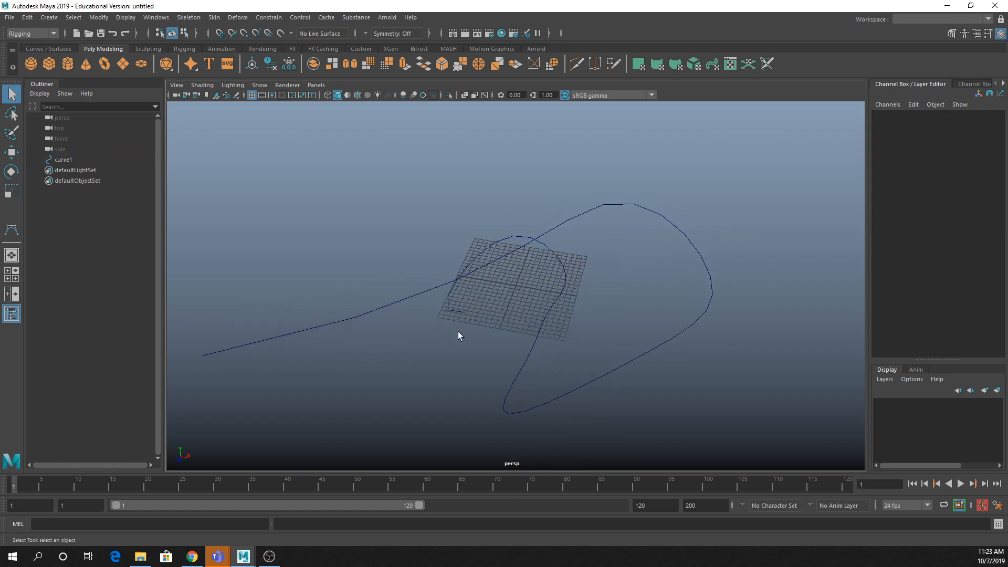
Step: Create a polygon cone at the origin and scale it uniformly to about 4.847
{"action": "left_click", "coordinate": [85, 62]}
{"action": "scroll", "coordinate": [525, 290], "scroll_direction": "up", "scroll_amount": 1}
{"action": "scroll", "coordinate": [525, 289], "scroll_direction": "down", "scroll_amount": 1}
{"action": "key", "text": "r"}
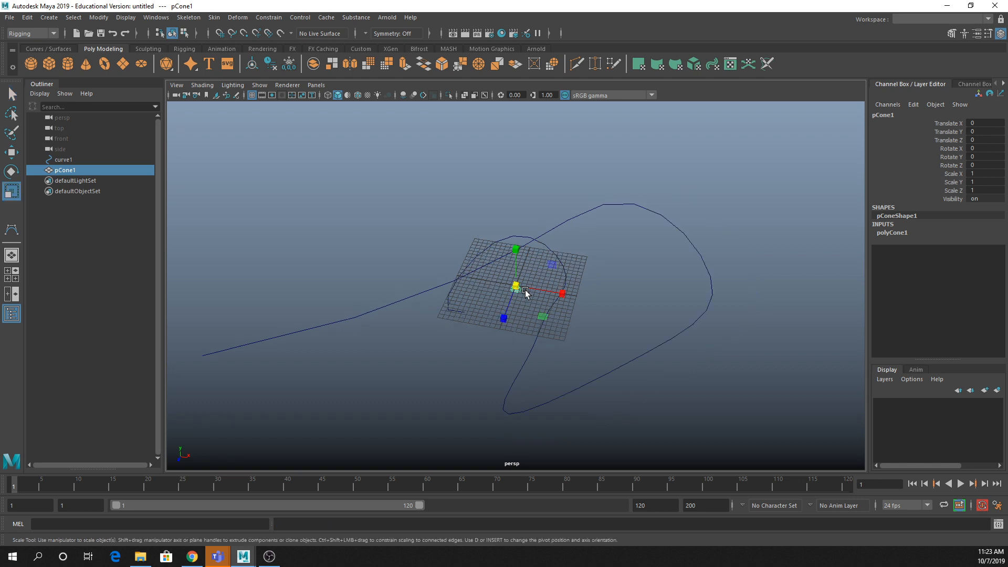
{"action": "left_click_drag", "start_coordinate": [525, 289], "coordinate": [553, 280]}
{"action": "key", "text": "q"}
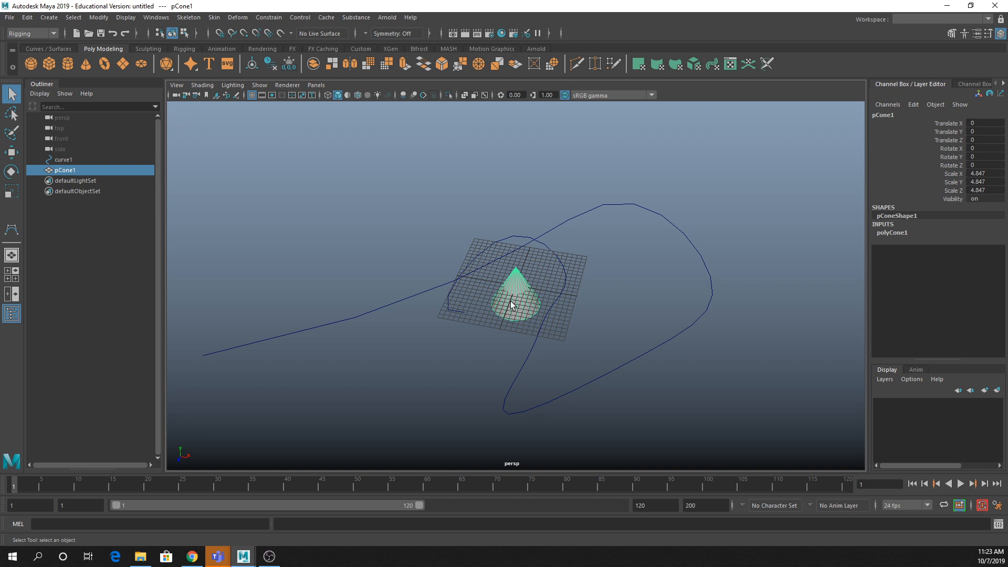
Step: Select the curve and then the cone, switch to the Animation menu set and open the Attach to Motion Path options
{"action": "left_click", "coordinate": [568, 221]}
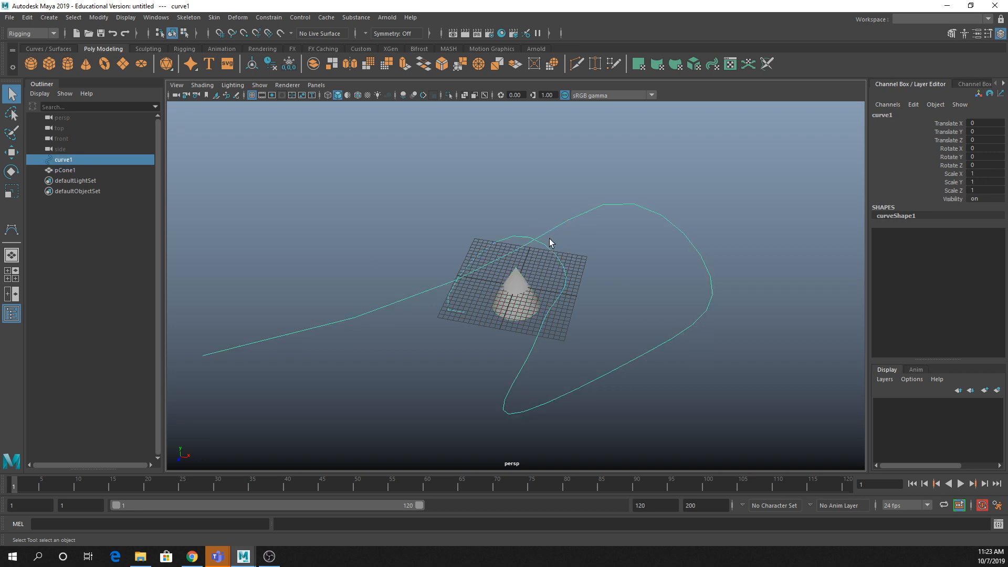
{"action": "left_click", "coordinate": [524, 290]}
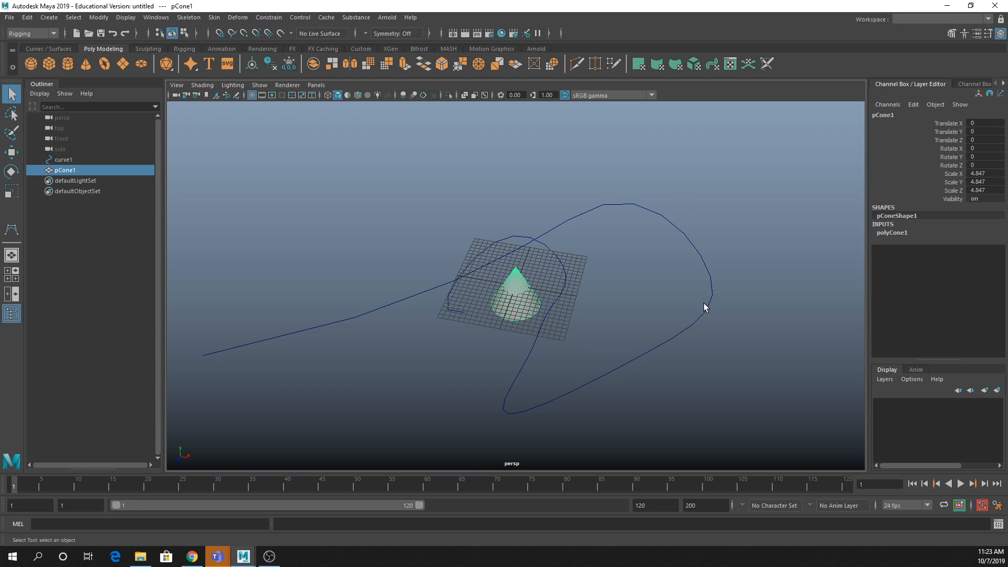
{"action": "left_click", "coordinate": [573, 219]}
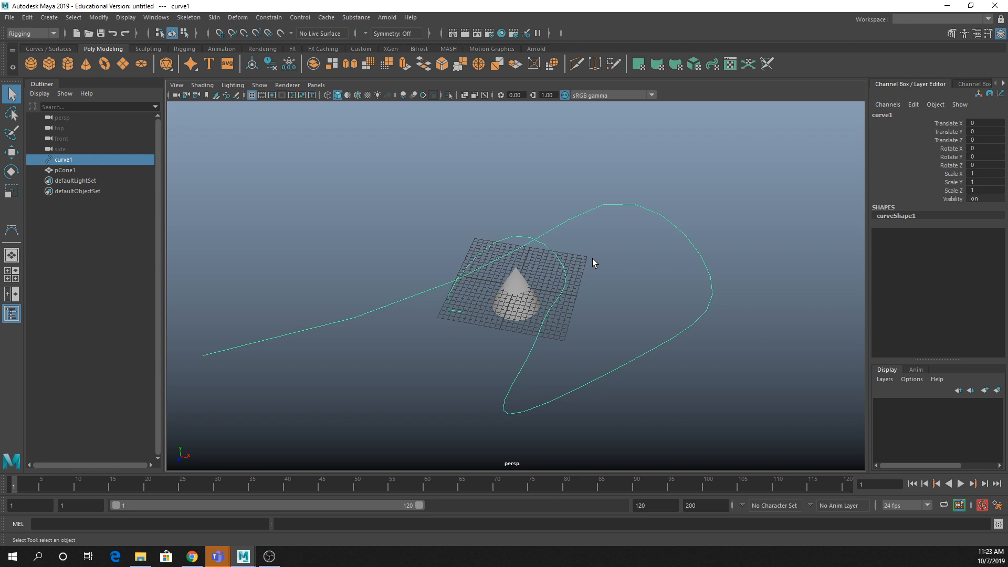
{"action": "left_click", "coordinate": [509, 280], "text": "shift"}
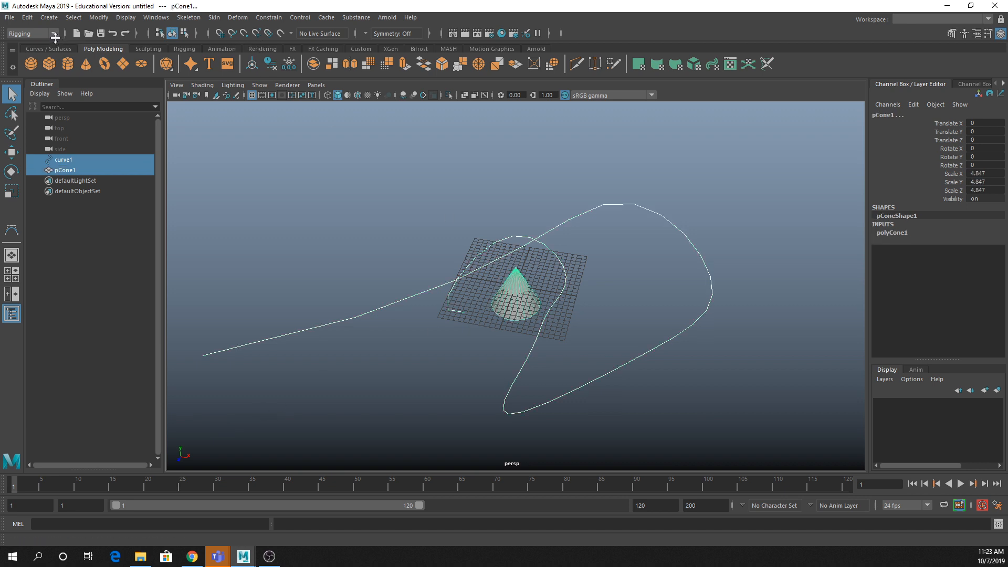
{"action": "left_click", "coordinate": [50, 35]}
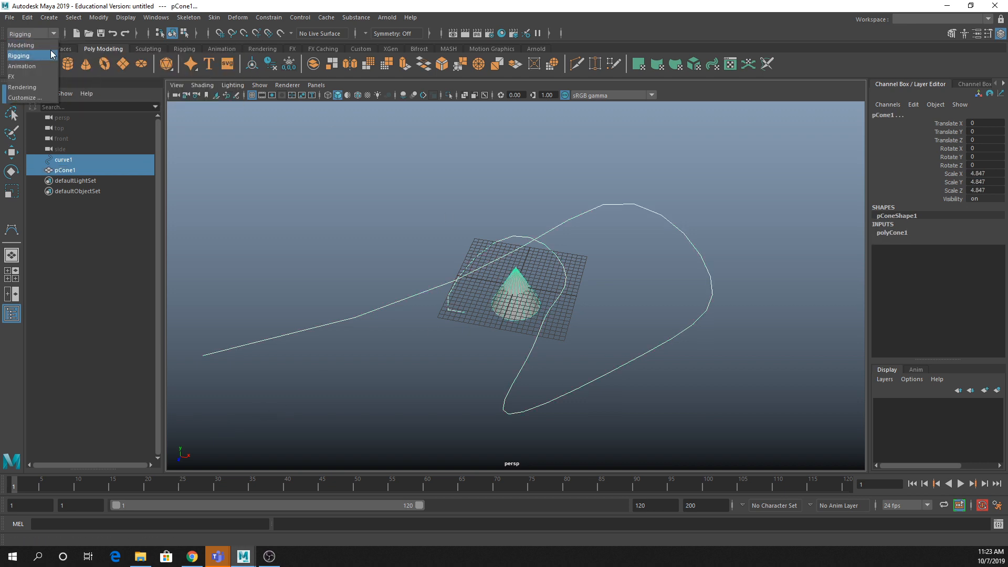
{"action": "left_click", "coordinate": [48, 67]}
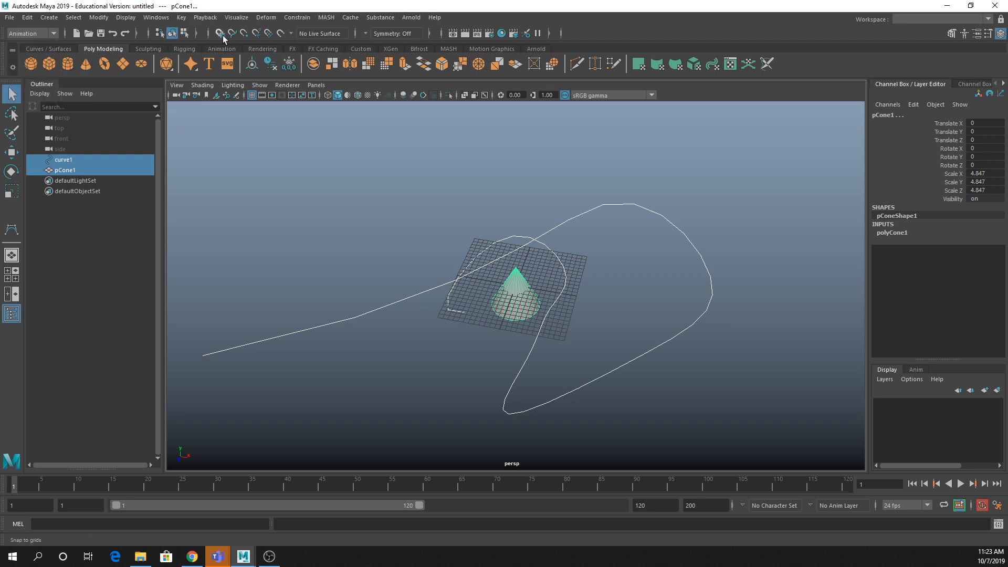
{"action": "left_click", "coordinate": [298, 19]}
{"action": "mouse_move", "coordinate": [371, 110]}
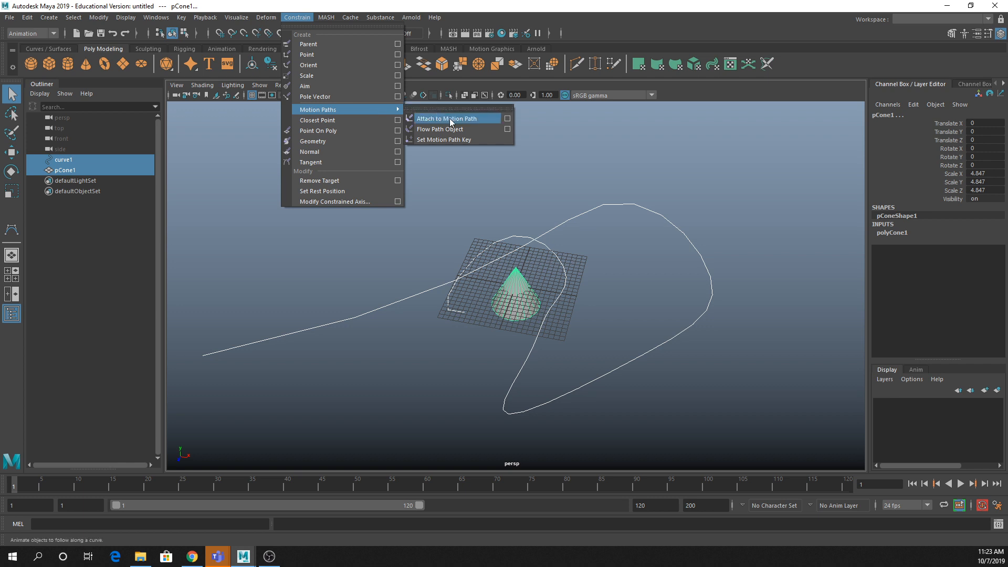
{"action": "left_click", "coordinate": [507, 118]}
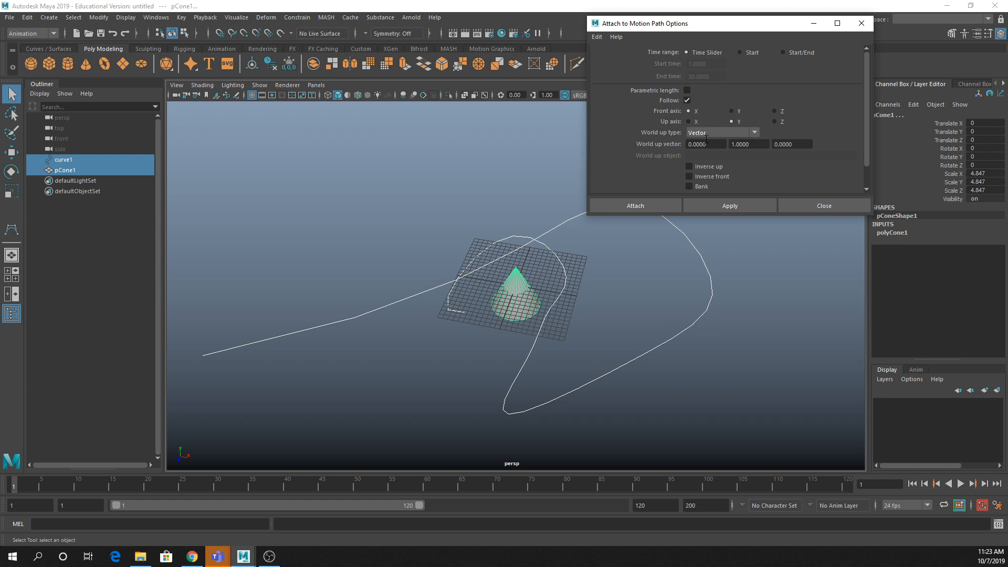
Step: Attach the cone to the curve with front axis X and up axis Y to check its motion, and undo the attachment
{"action": "left_click", "coordinate": [726, 205]}
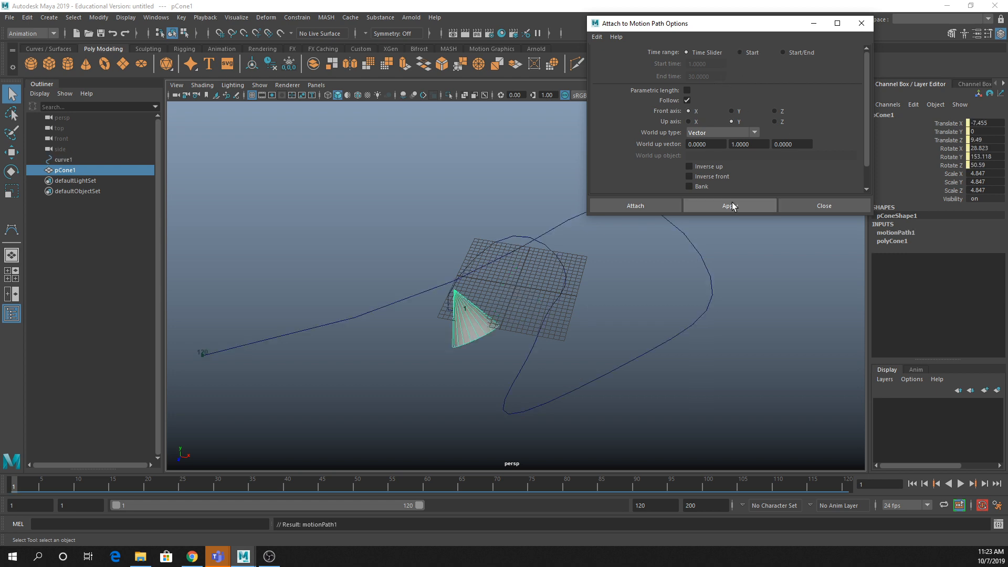
{"action": "left_click_drag", "start_coordinate": [525, 273], "coordinate": [549, 253], "text": "alt"}
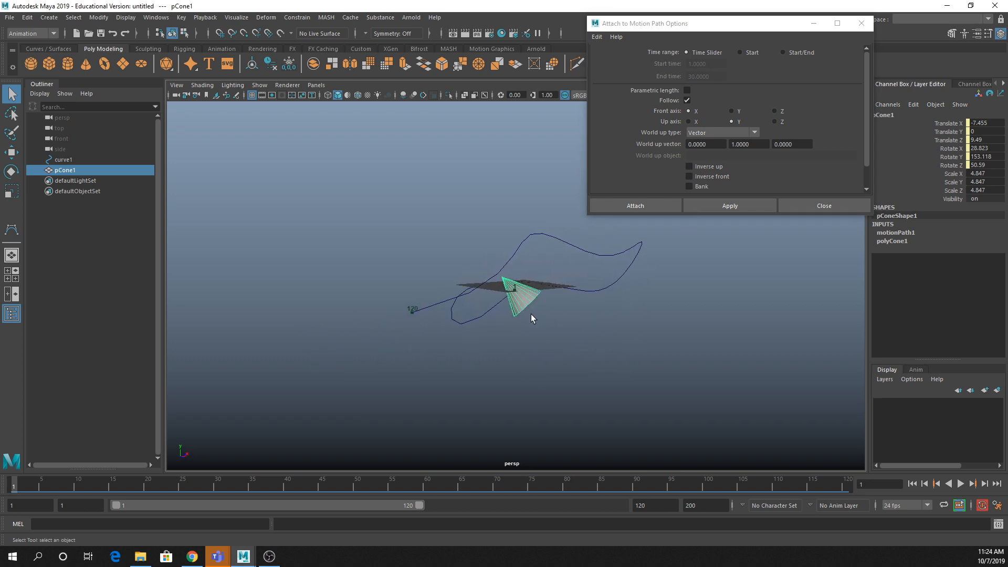
{"action": "left_click_drag", "start_coordinate": [42, 489], "coordinate": [157, 480]}
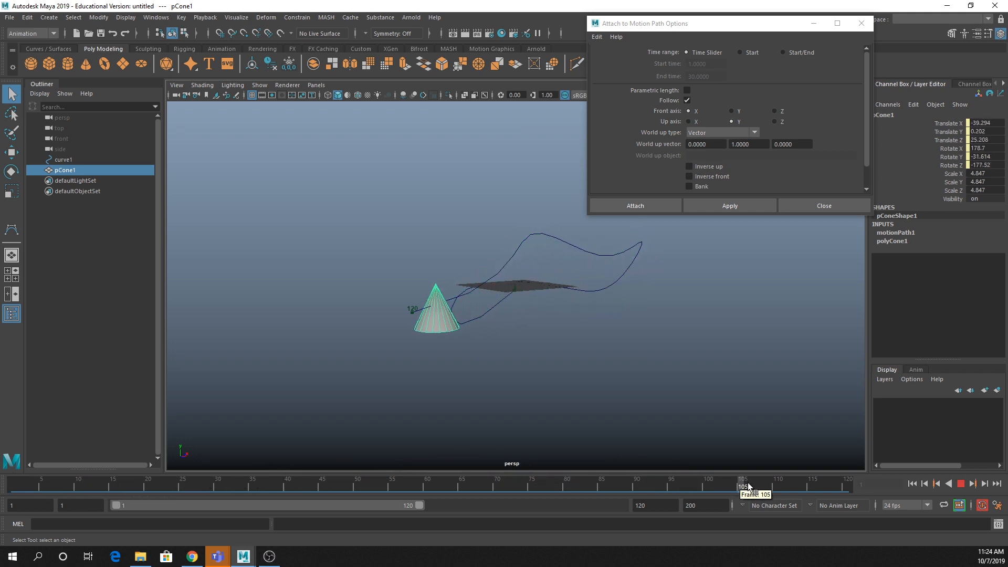
{"action": "left_click_drag", "start_coordinate": [715, 395], "coordinate": [698, 415], "text": "alt"}
{"action": "left_click_drag", "start_coordinate": [430, 484], "coordinate": [217, 493]}
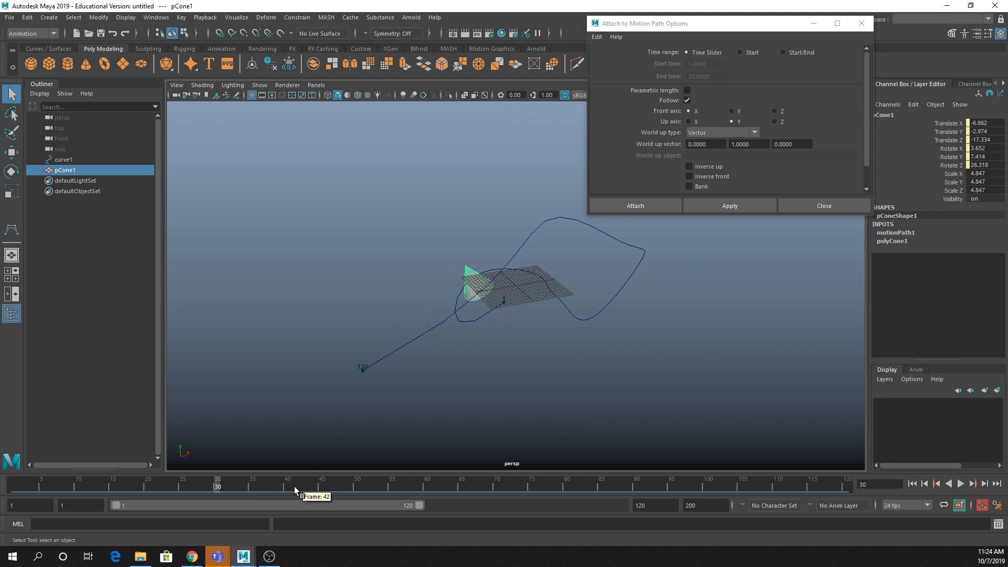
{"action": "left_click_drag", "start_coordinate": [234, 487], "coordinate": [518, 456]}
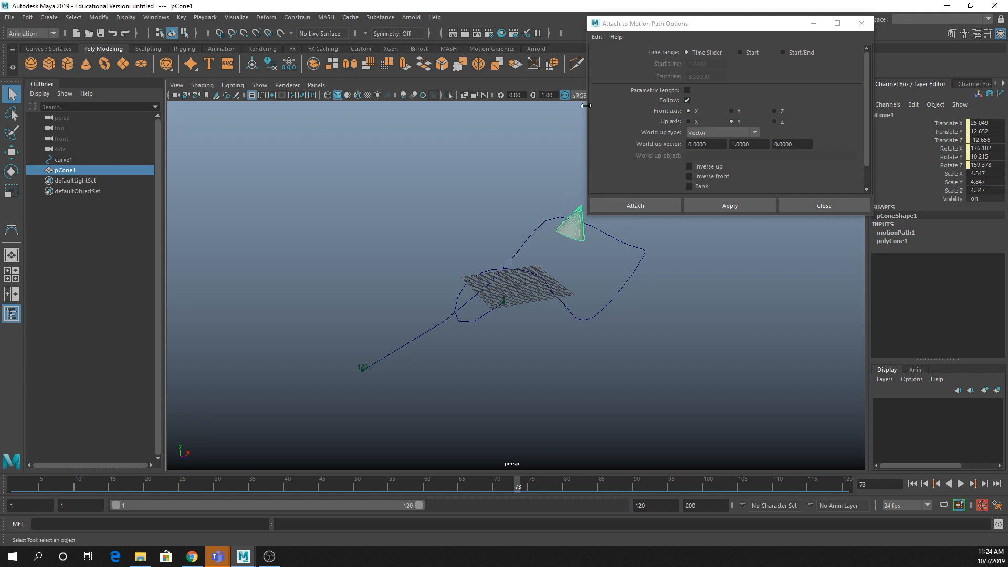
{"action": "left_click_drag", "start_coordinate": [604, 23], "coordinate": [633, 21]}
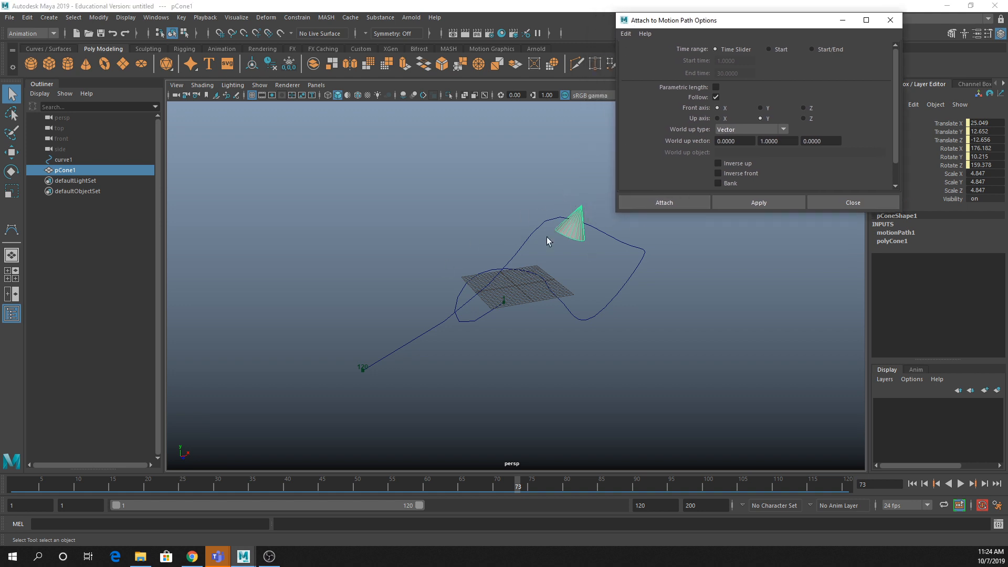
{"action": "left_click_drag", "start_coordinate": [478, 496], "coordinate": [52, 461]}
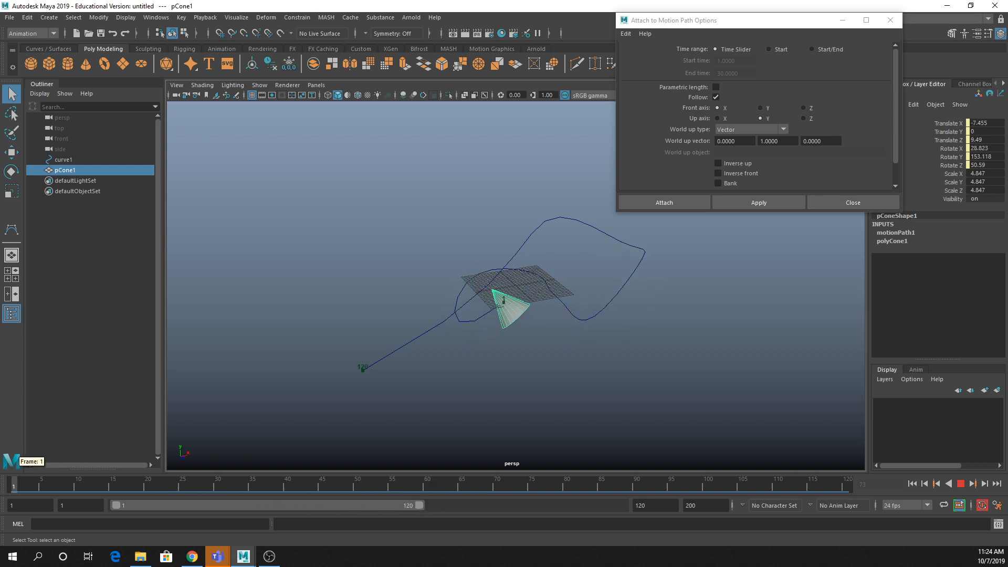
{"action": "key", "text": "ctrl+z"}
{"action": "key", "text": "ctrl+z"}
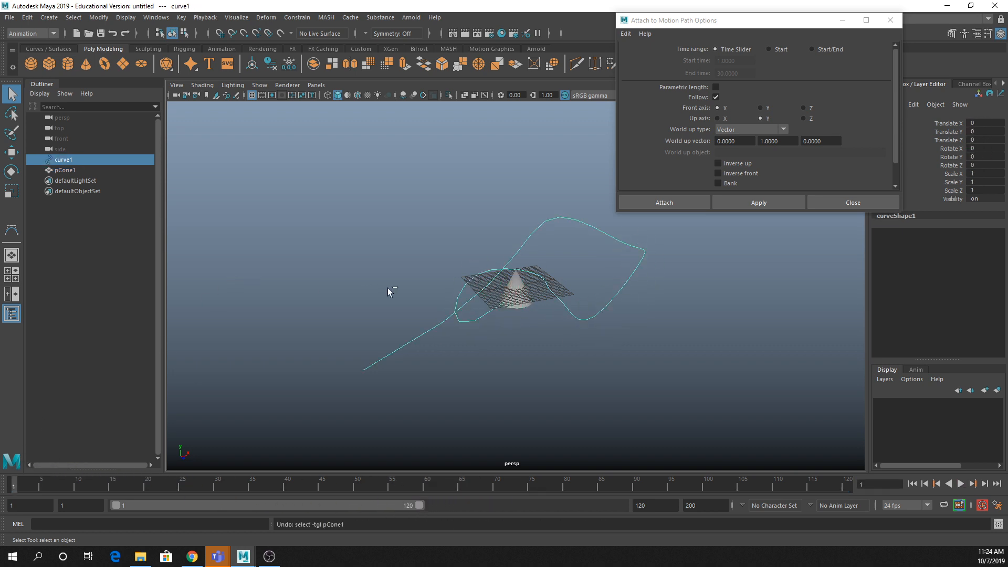
Step: Add the cone to the curve selection and attach it to the motion path with front axis Y and up axis X
{"action": "left_click", "coordinate": [96, 170], "text": "ctrl"}
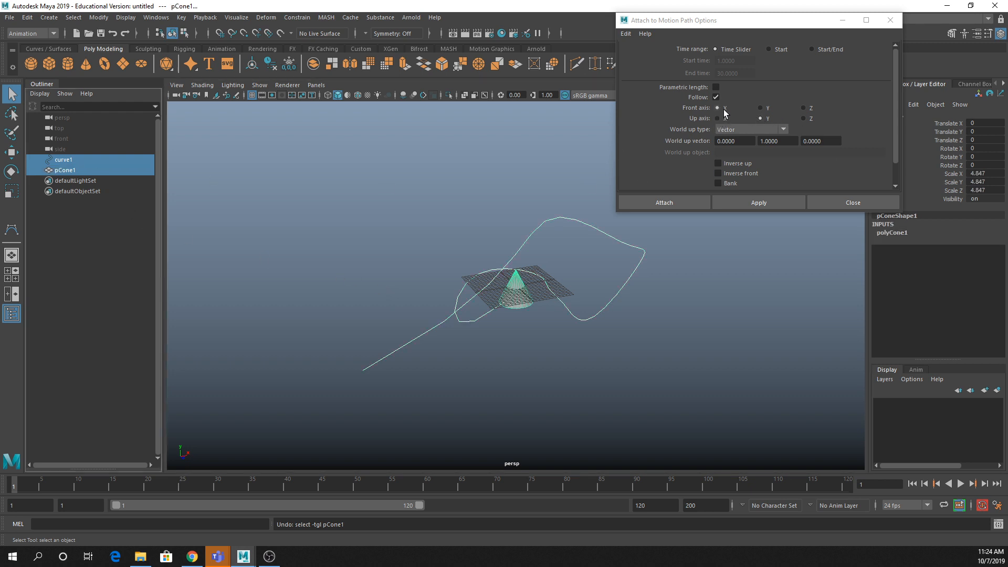
{"action": "scroll", "coordinate": [500, 267], "scroll_direction": "up", "scroll_amount": 4}
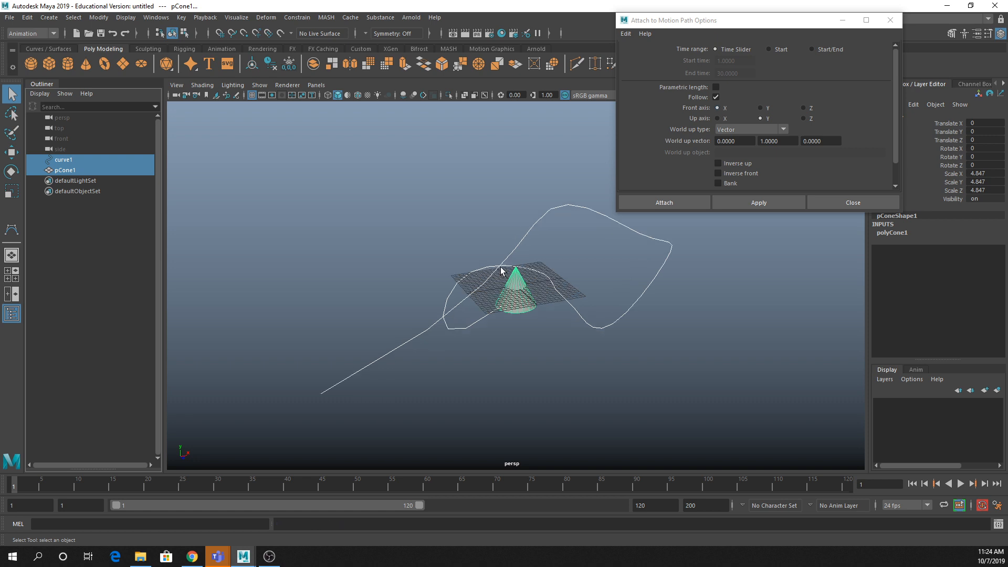
{"action": "left_click_drag", "start_coordinate": [501, 268], "coordinate": [520, 295], "text": "alt"}
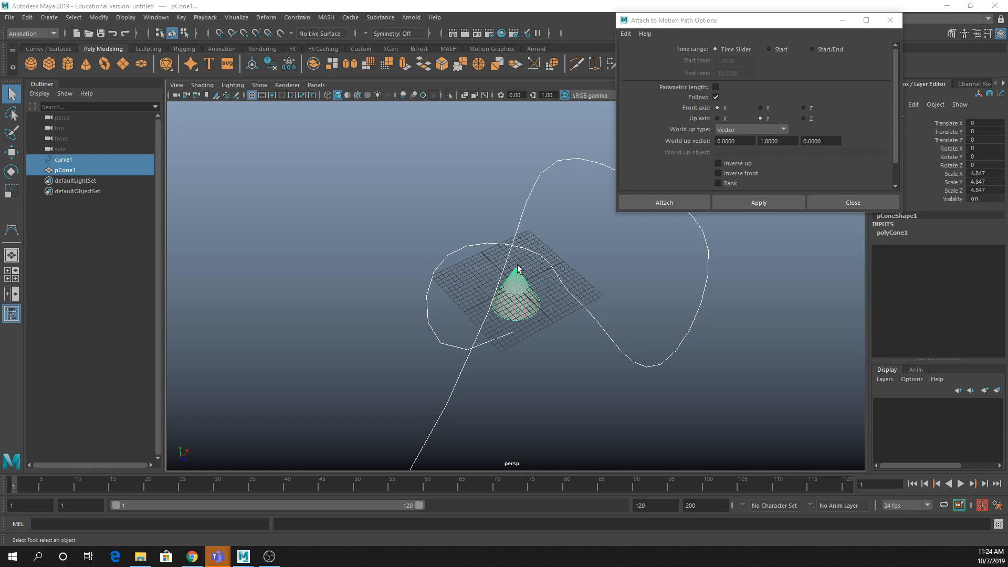
{"action": "left_click", "coordinate": [761, 108]}
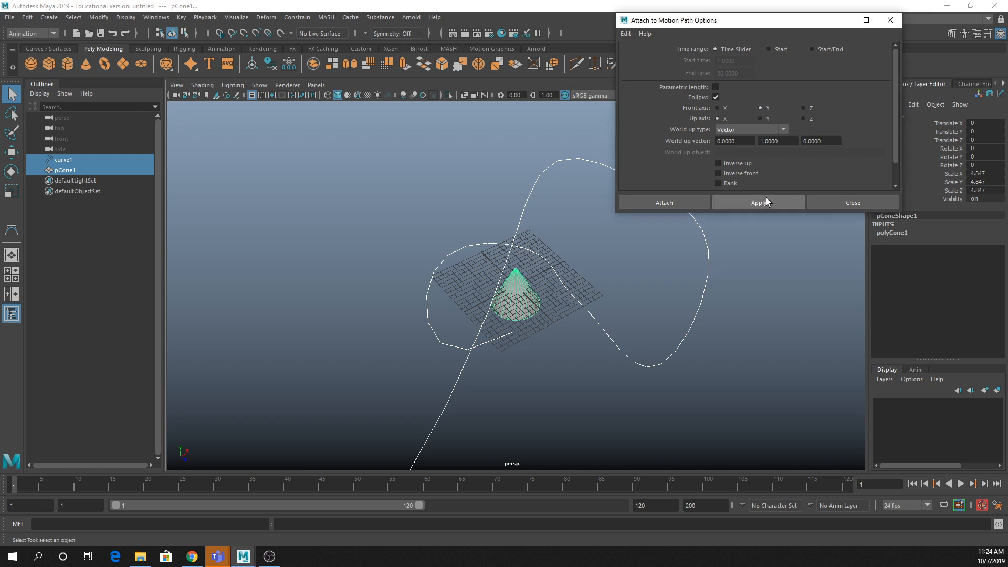
{"action": "left_click", "coordinate": [767, 202]}
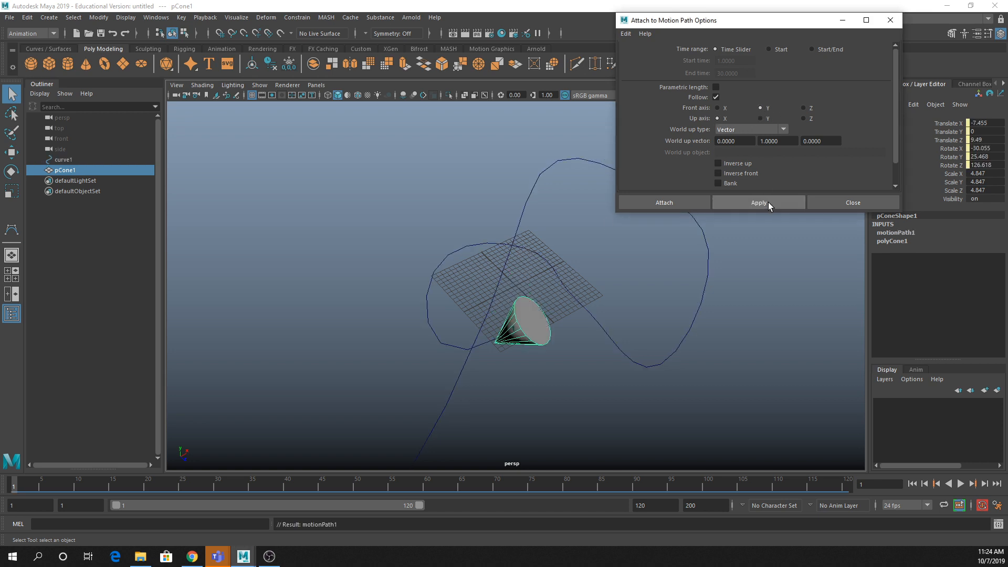
Step: Scrub the timeline to check how the cone follows the curve, and close the Attach to Motion Path options
{"action": "left_click_drag", "start_coordinate": [287, 421], "coordinate": [560, 268], "text": "alt"}
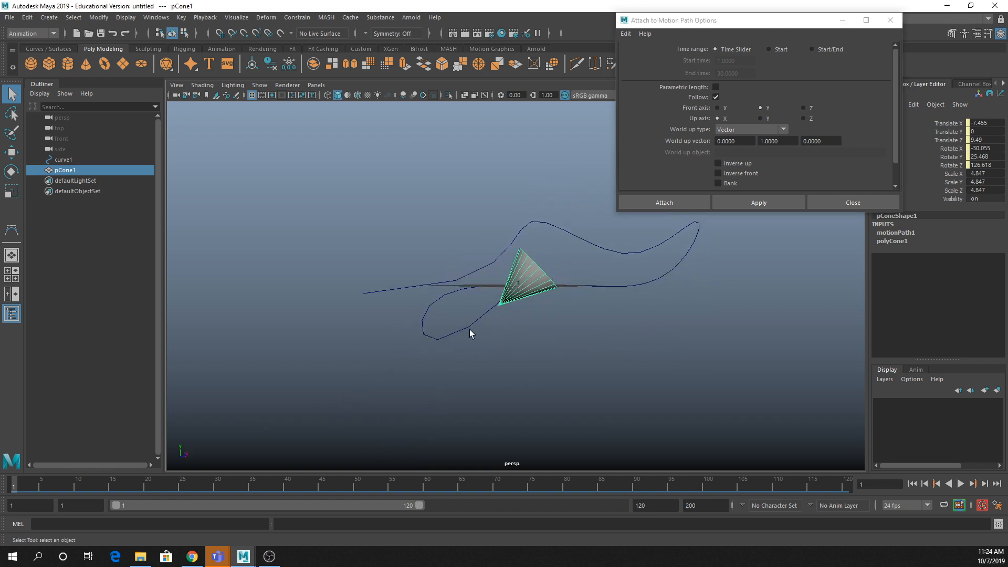
{"action": "left_click_drag", "start_coordinate": [32, 486], "coordinate": [566, 428]}
{"action": "left_click_drag", "start_coordinate": [497, 476], "coordinate": [78, 522]}
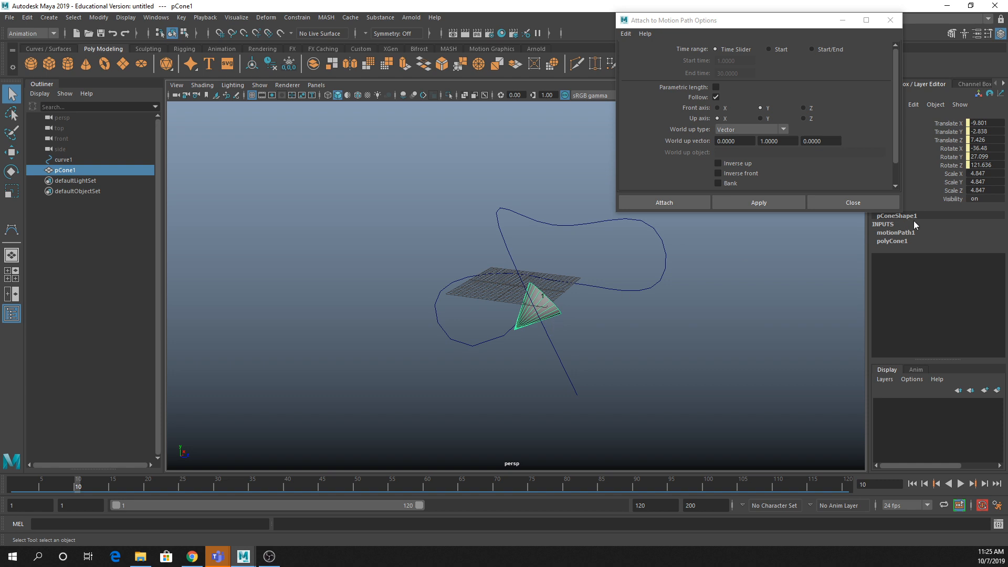
{"action": "left_click", "coordinate": [851, 205]}
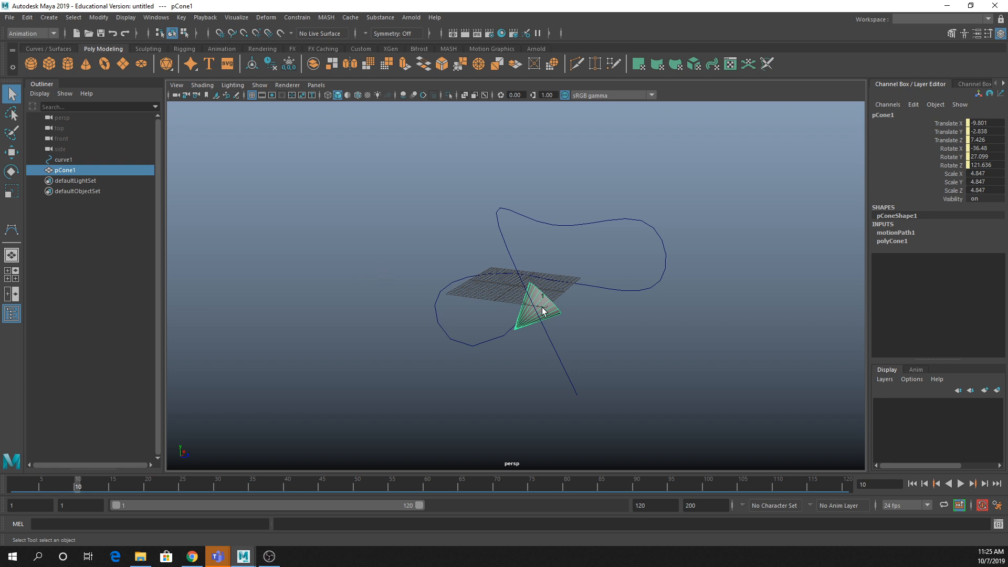
Step: Widen the Channel Box panel and play back the selected cone's motion along the curve, stopping at frame 54
{"action": "left_click", "coordinate": [74, 160]}
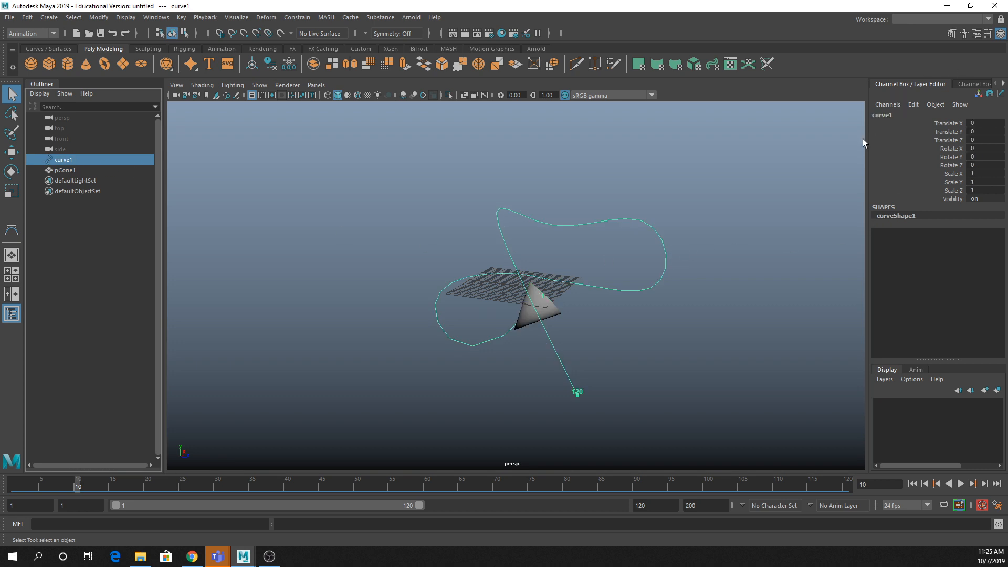
{"action": "left_click_drag", "start_coordinate": [864, 143], "coordinate": [776, 143]}
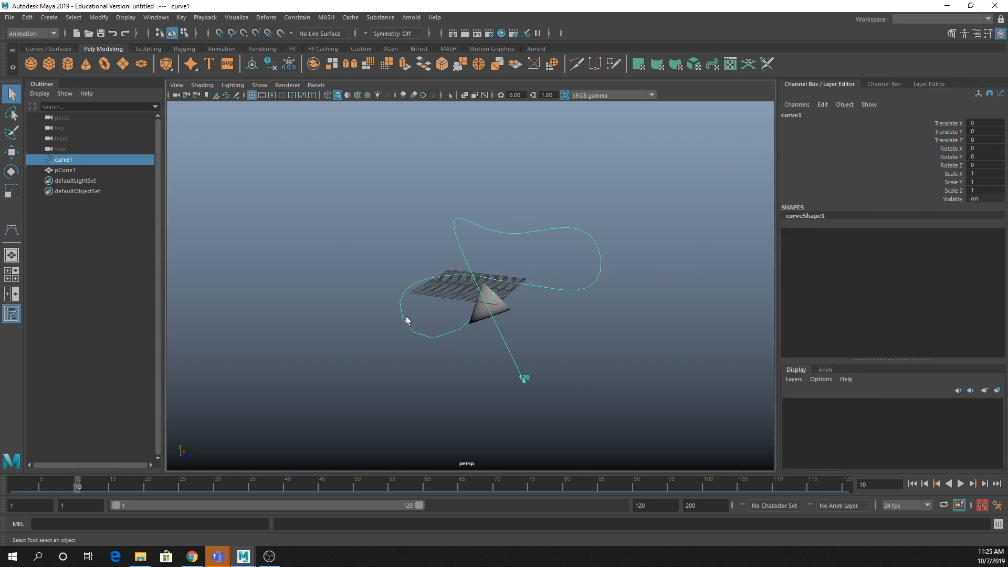
{"action": "left_click", "coordinate": [499, 315]}
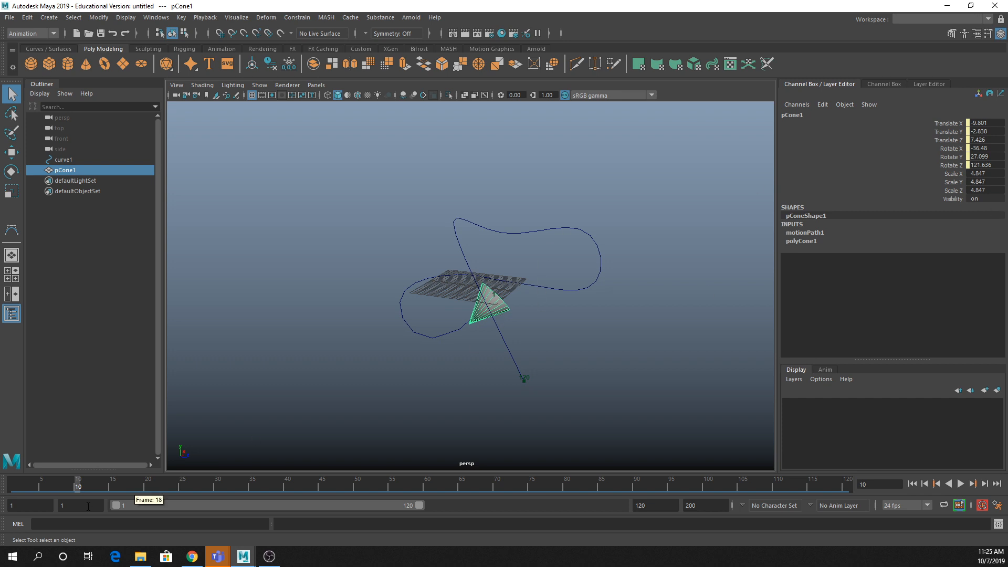
{"action": "key", "text": "alt+v"}
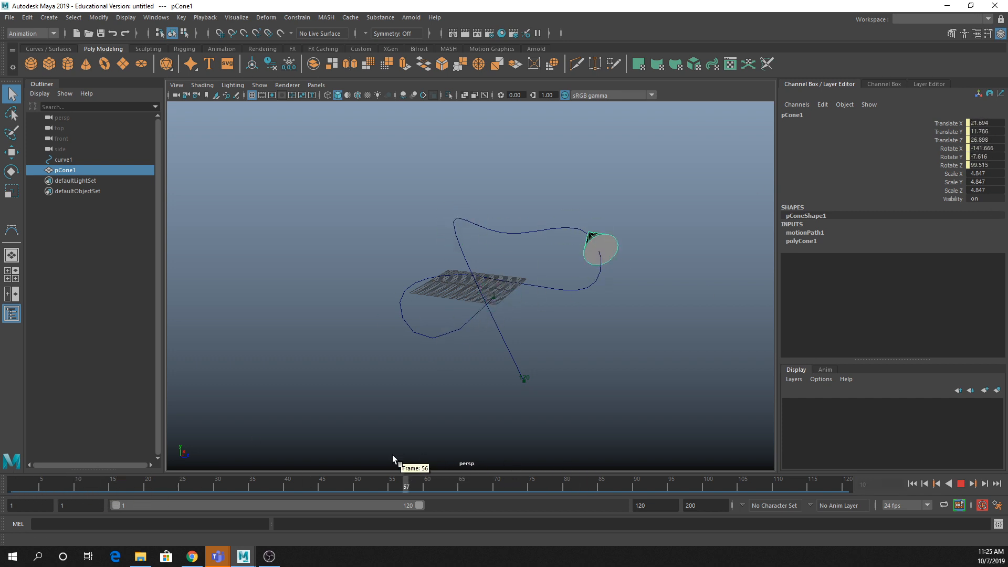
{"action": "left_click", "coordinate": [385, 485]}
Step: Reopen the Attach to Motion Path options for the cone and reposition the dialog
{"action": "left_click", "coordinate": [297, 17]}
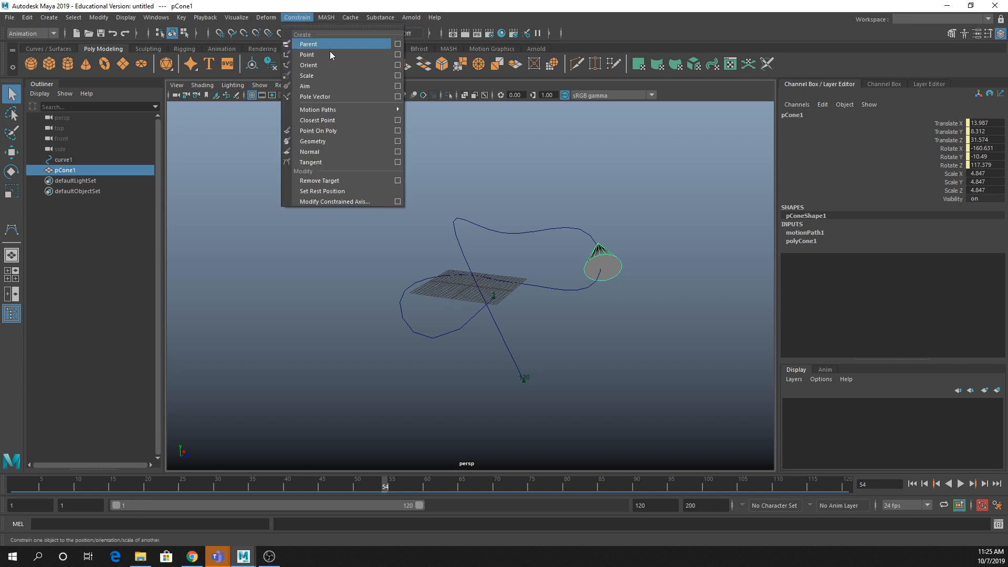
{"action": "mouse_move", "coordinate": [368, 109]}
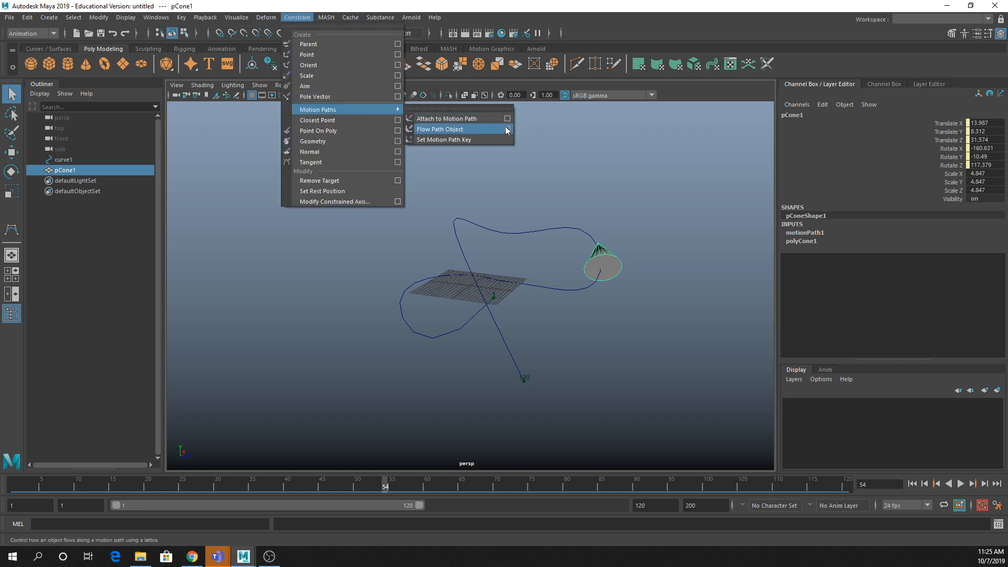
{"action": "left_click", "coordinate": [508, 118]}
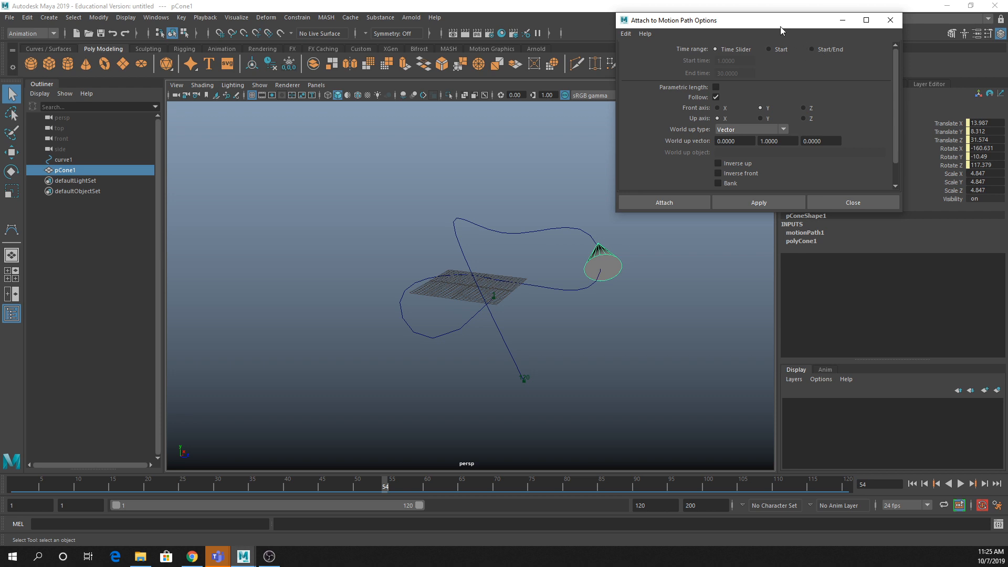
{"action": "left_click_drag", "start_coordinate": [780, 26], "coordinate": [703, 14]}
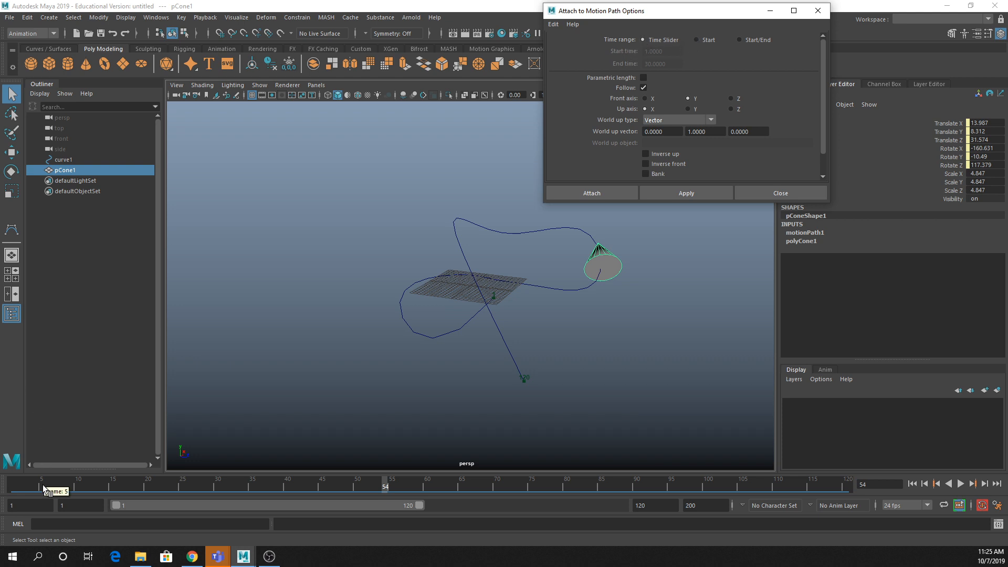
Step: Scrub the cone along the curve from frame 1 to 120, extend the playback range to 180 and go to frame 122
{"action": "left_click", "coordinate": [3, 483]}
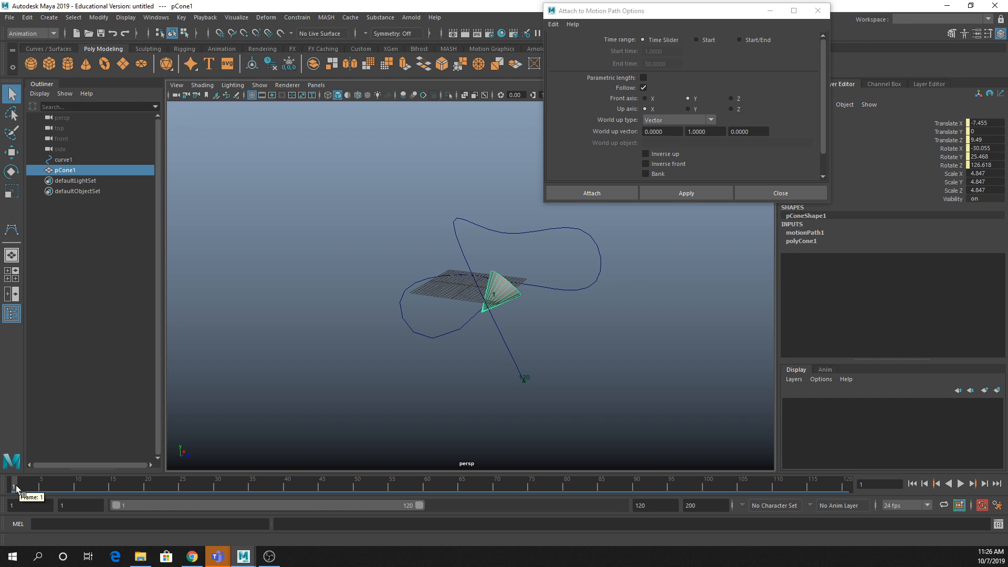
{"action": "left_click_drag", "start_coordinate": [16, 489], "coordinate": [887, 484]}
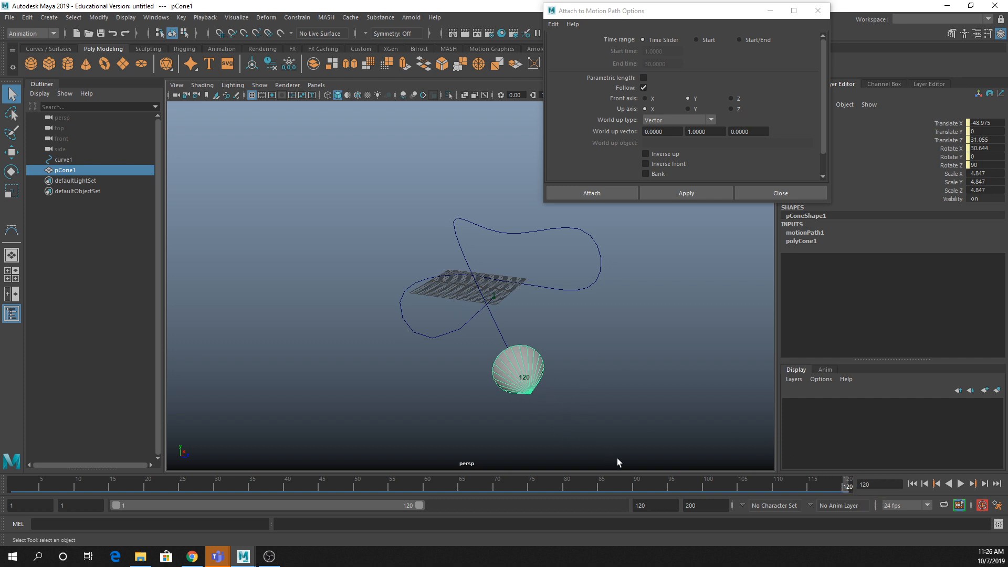
{"action": "left_click", "coordinate": [664, 504]}
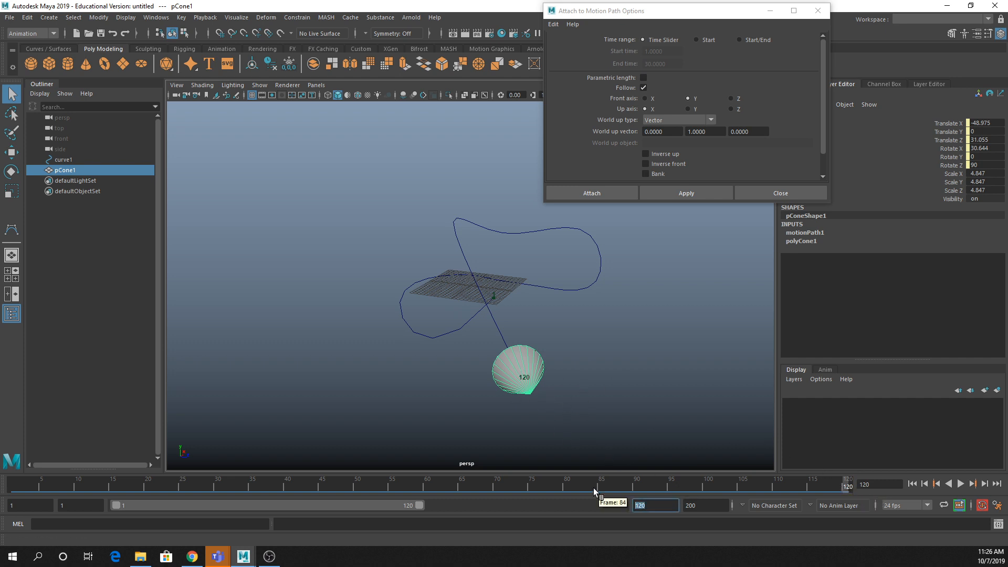
{"action": "type", "text": "180"}
{"action": "key", "text": "Return"}
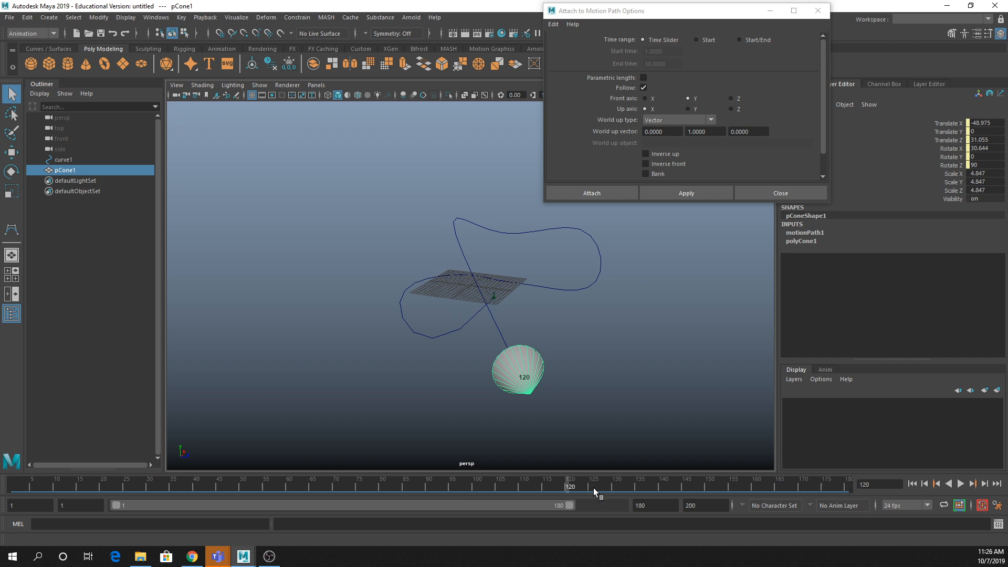
{"action": "mouse_move", "coordinate": [571, 486]}
{"action": "left_mouse_down"}
{"action": "mouse_move", "coordinate": [192, 502]}
{"action": "mouse_move", "coordinate": [529, 490]}
{"action": "mouse_move", "coordinate": [478, 480]}
{"action": "mouse_move", "coordinate": [584, 494]}
{"action": "left_mouse_up"}
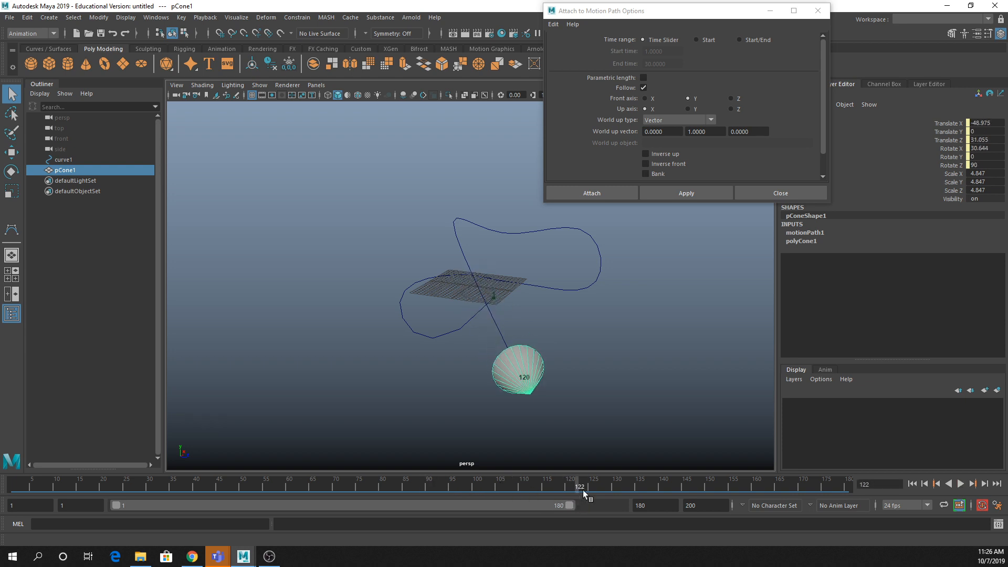
Step: Look at the Start and Start/End time range options, and close the Attach to Motion Path options
{"action": "left_click", "coordinate": [697, 39]}
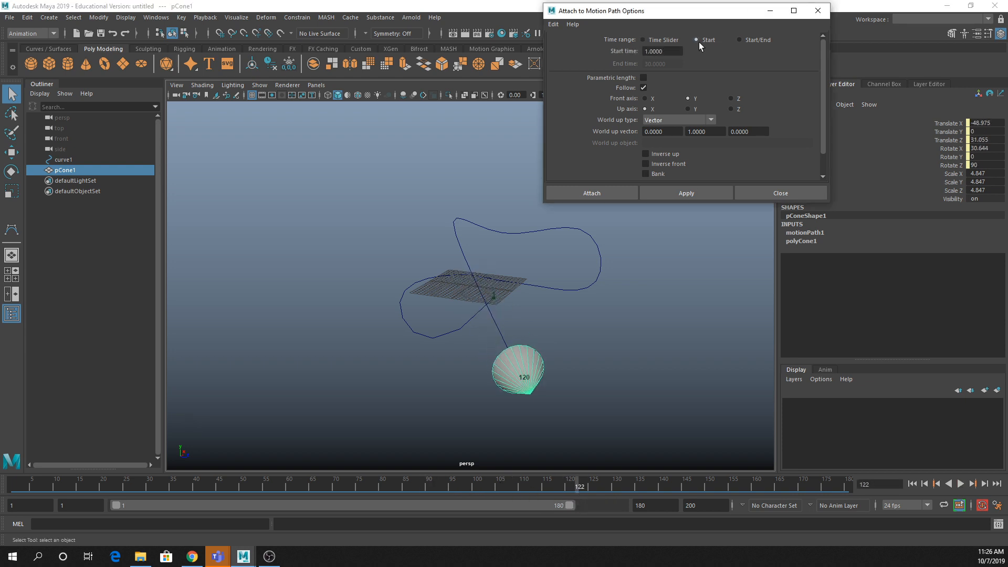
{"action": "left_click", "coordinate": [736, 40]}
{"action": "left_click_drag", "start_coordinate": [669, 52], "coordinate": [644, 51]}
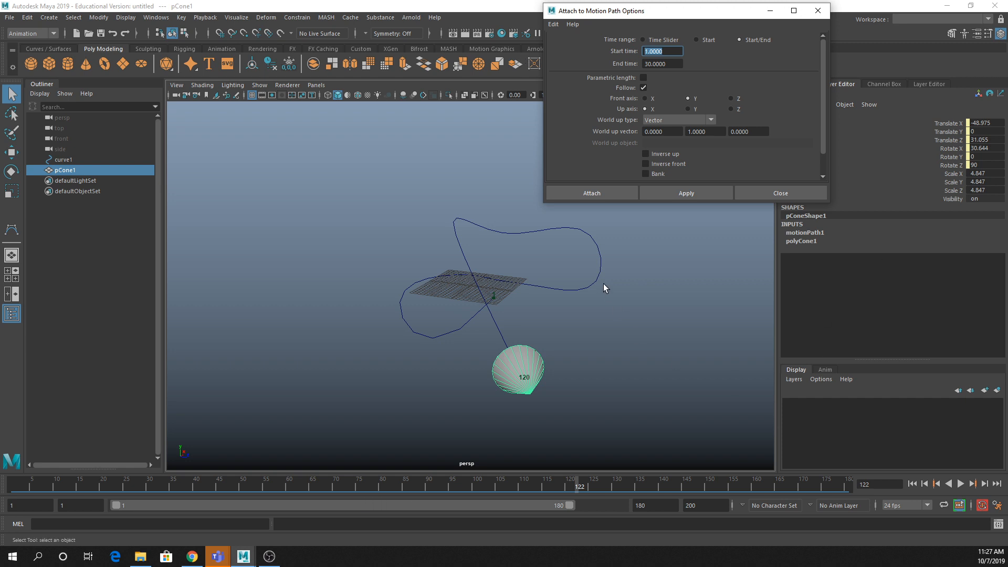
{"action": "left_click", "coordinate": [818, 11]}
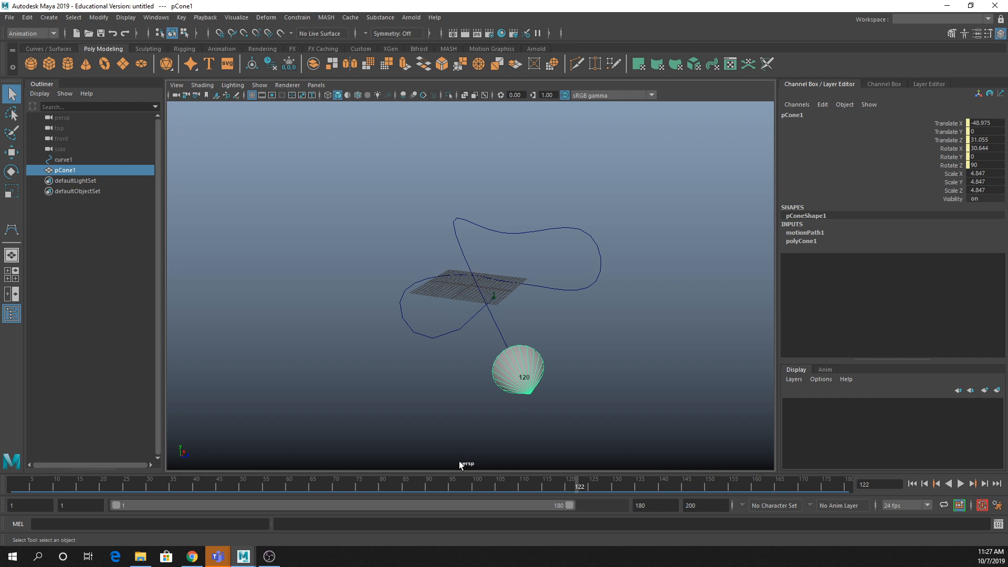
Step: Set the end of the playback range to 120 and return to frame 54
{"action": "left_click_drag", "start_coordinate": [429, 485], "coordinate": [260, 491]}
{"action": "double_click", "coordinate": [645, 505]}
{"action": "type", "text": "120"}
{"action": "key", "text": "Return"}
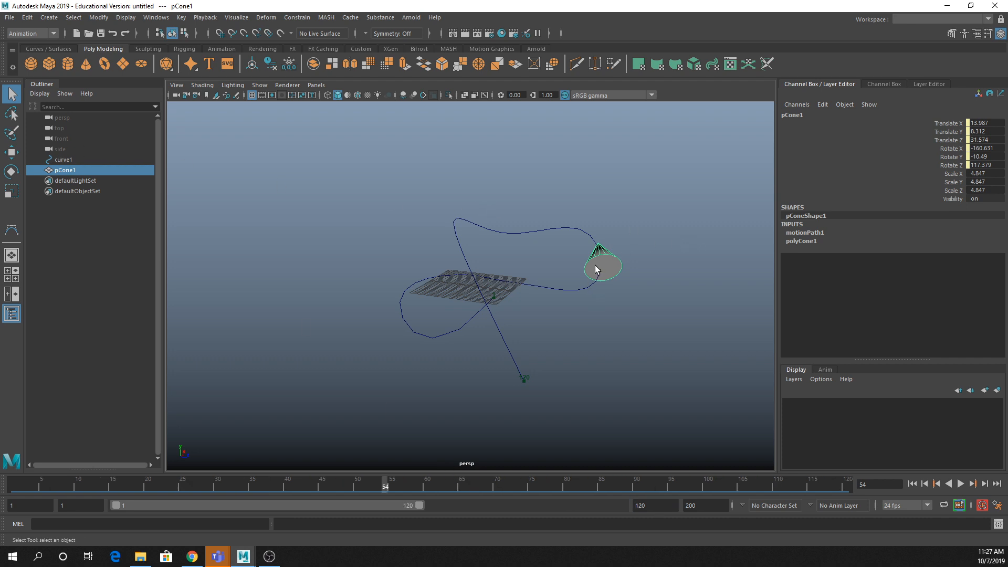
Step: Show the cone's motionPath1 attributes and examine how U Value changes along the timeline between frames 1 and 120
{"action": "left_click", "coordinate": [798, 233]}
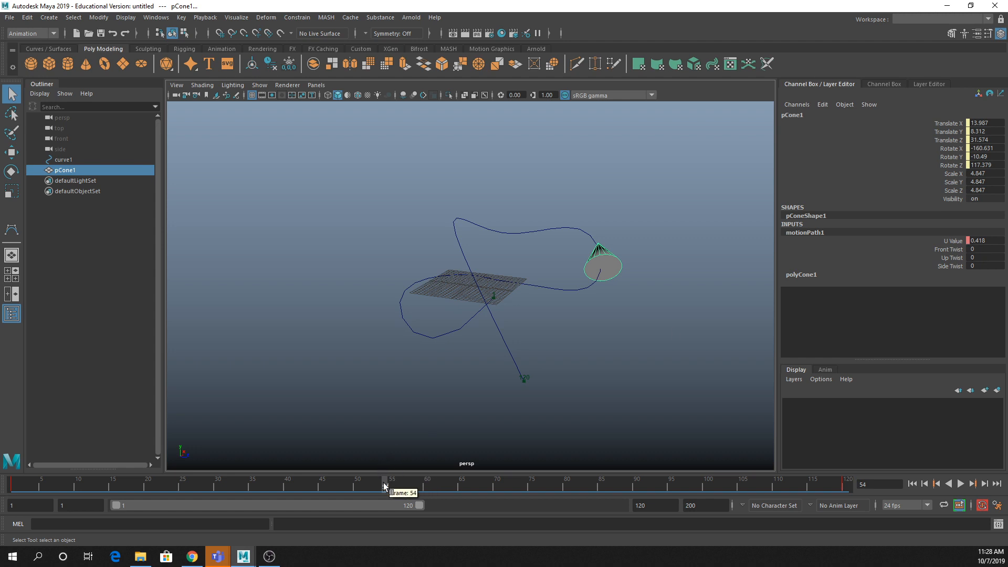
{"action": "mouse_move", "coordinate": [981, 241]}
{"action": "key", "text": "alt+v"}
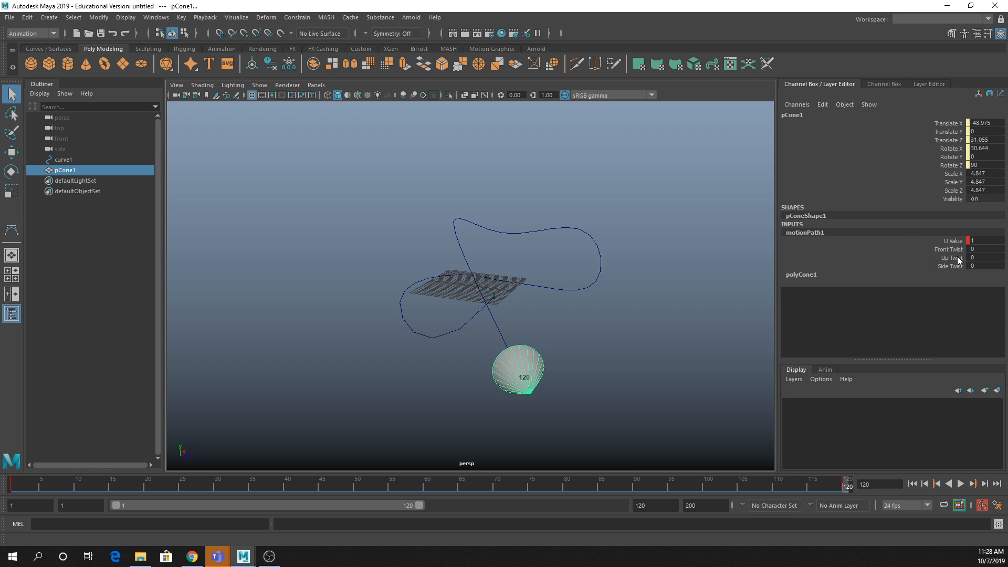
{"action": "key", "text": "alt+v"}
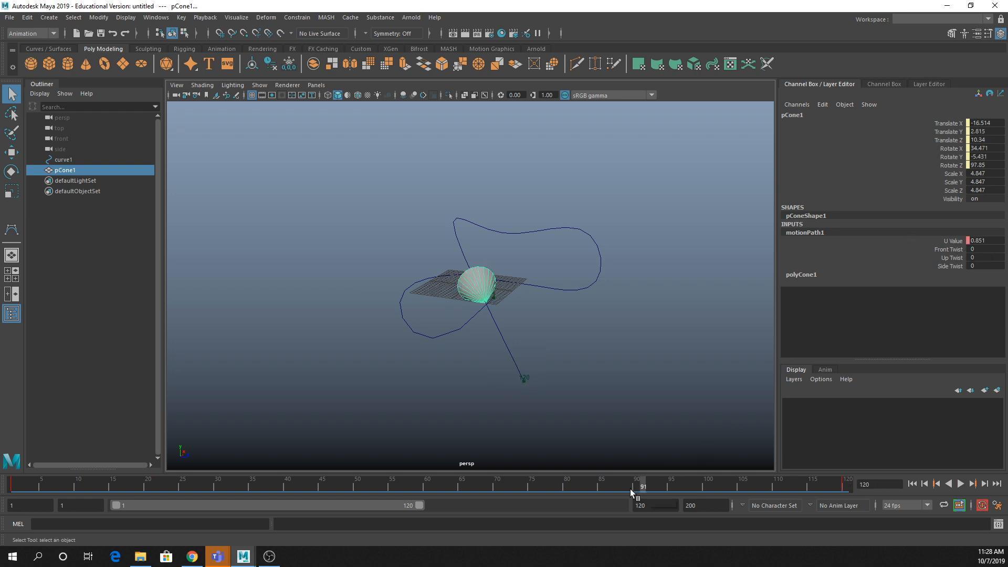
{"action": "left_click_drag", "start_coordinate": [156, 509], "coordinate": [226, 494]}
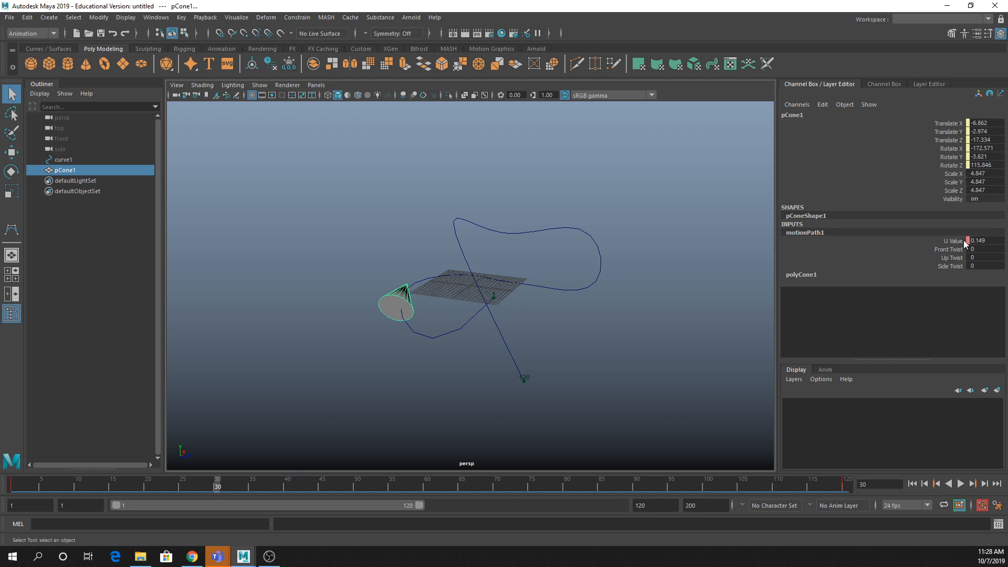
{"action": "left_click", "coordinate": [10, 490]}
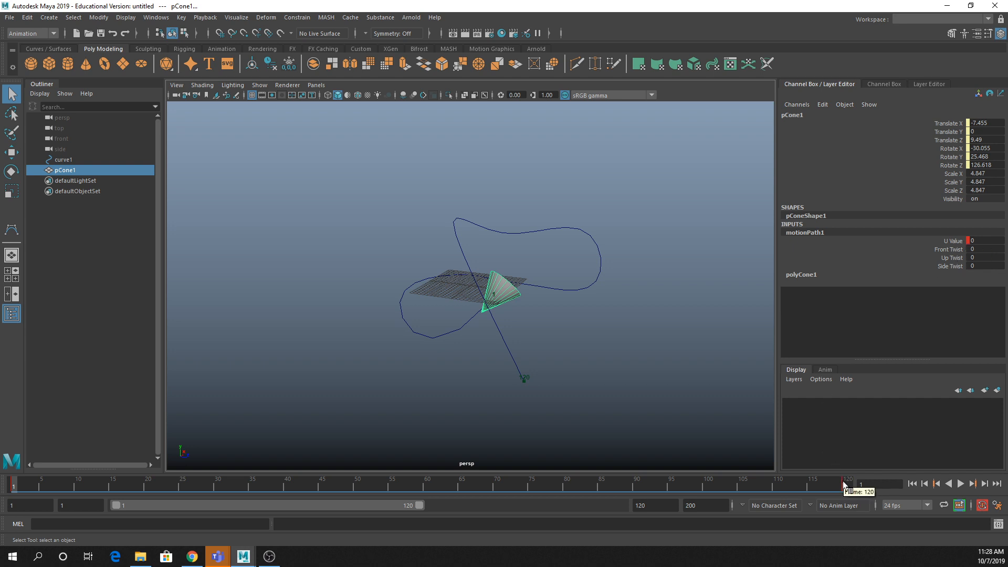
{"action": "left_click", "coordinate": [844, 482]}
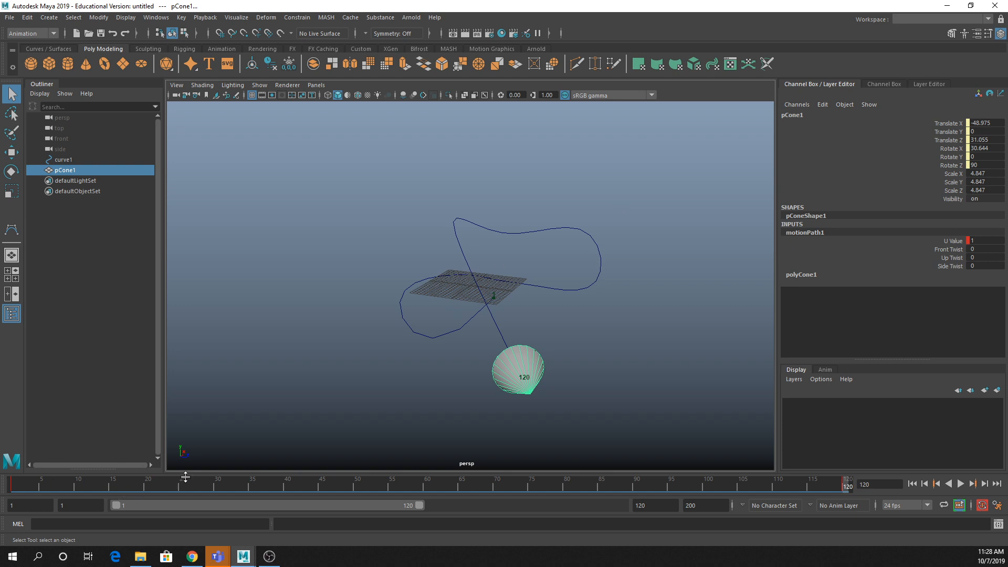
Step: Go to frame 25 and key the motion path's U Value at 0.4
{"action": "left_click", "coordinate": [183, 483]}
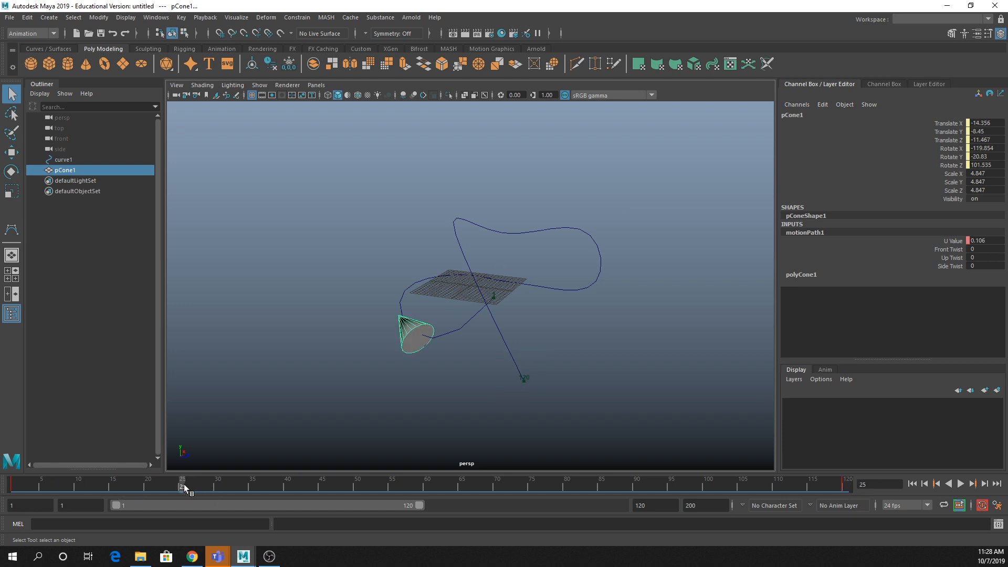
{"action": "double_click", "coordinate": [985, 240]}
{"action": "key", "text": "BackSpace"}
{"action": "type", "text": ".4"}
{"action": "key", "text": "Return"}
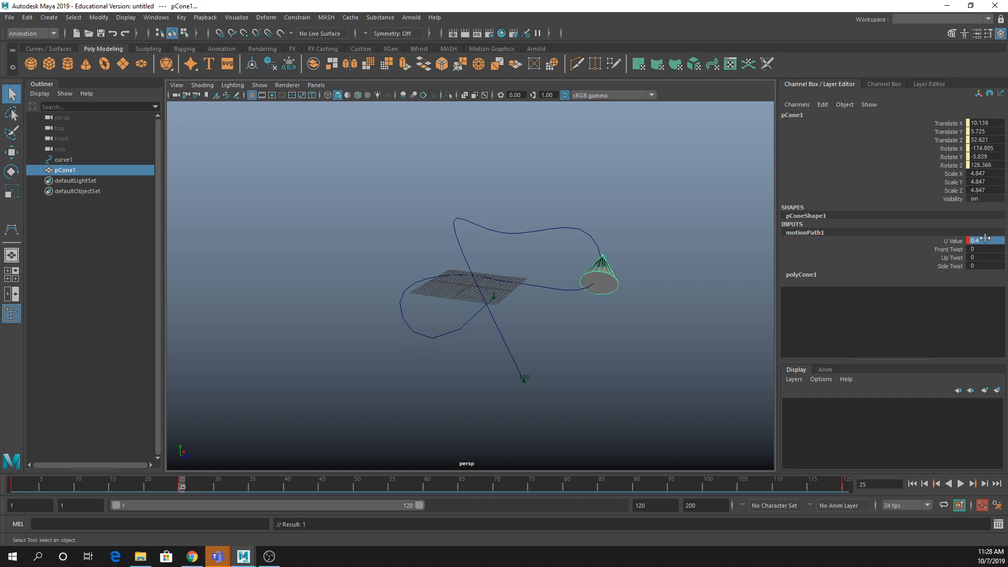
Step: Key the motion path's U Value at 0.1 on frame 62, and scrub from frame 1 to 118 to check the motion
{"action": "left_click_drag", "start_coordinate": [376, 486], "coordinate": [441, 486]}
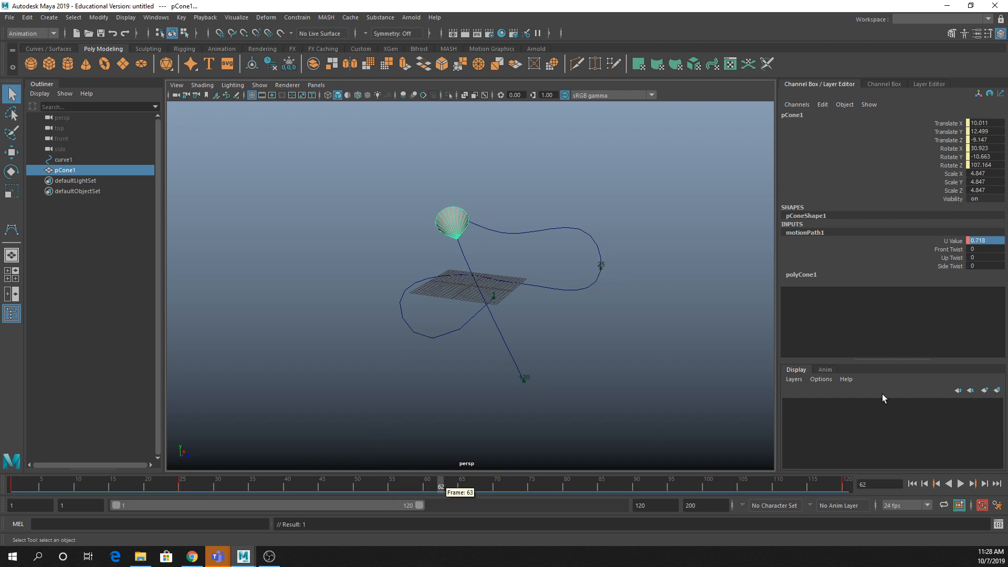
{"action": "left_click", "coordinate": [983, 241]}
{"action": "left_click", "coordinate": [954, 241]}
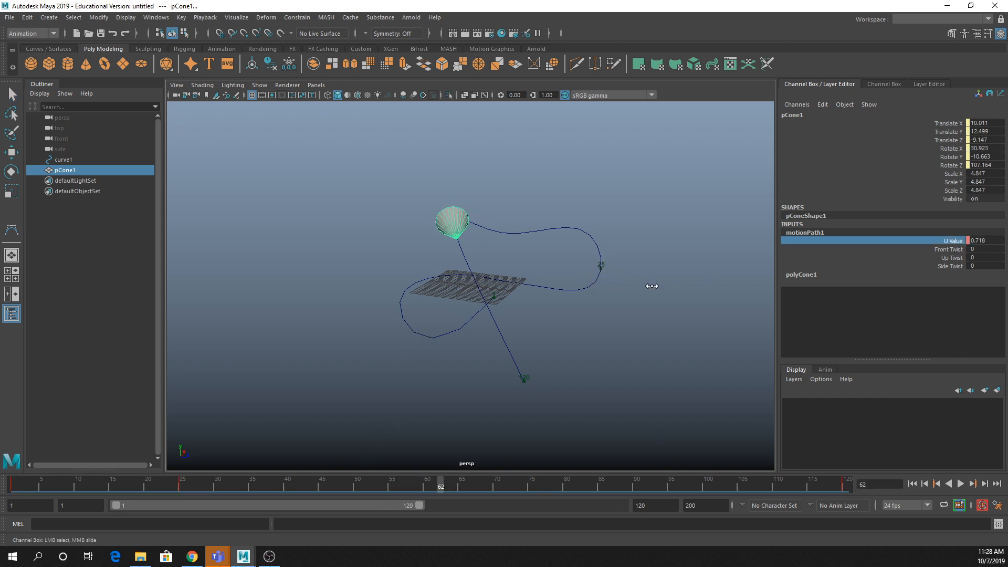
{"action": "middle_click_drag", "start_coordinate": [653, 293], "coordinate": [649, 296]}
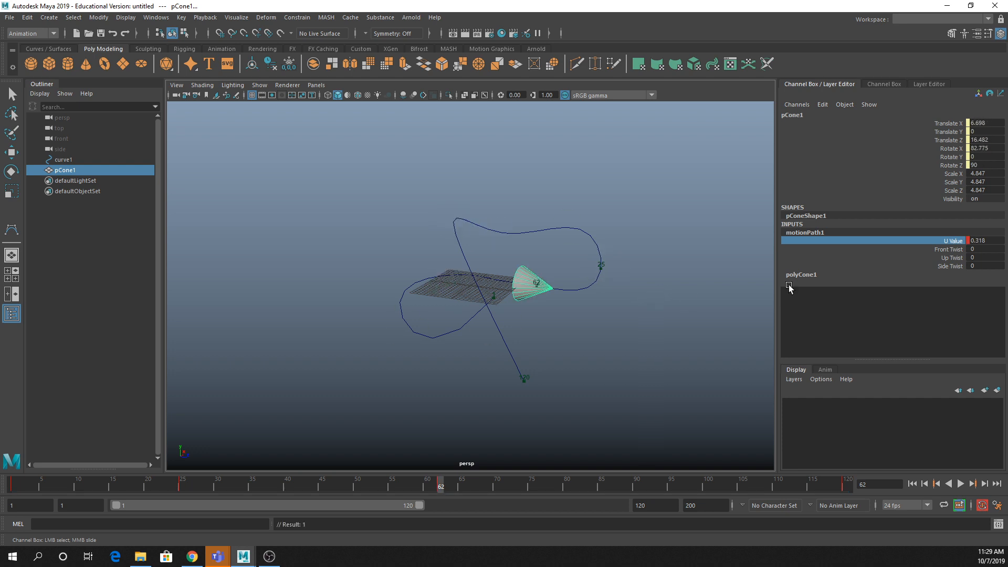
{"action": "left_click", "coordinate": [982, 240]}
{"action": "key", "text": "BackSpace"}
{"action": "type", "text": "0.1"}
{"action": "key", "text": "Return"}
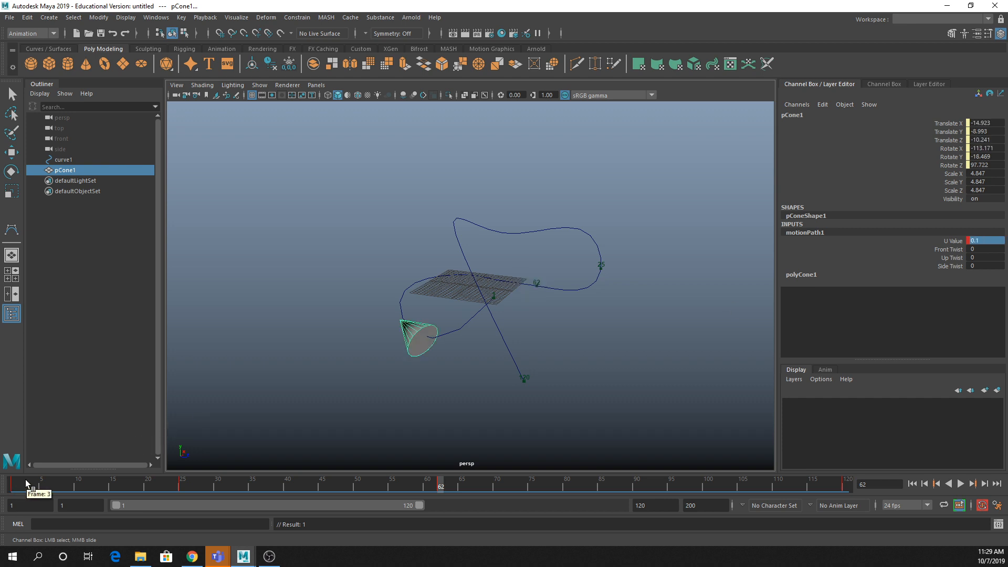
{"action": "left_click_drag", "start_coordinate": [16, 480], "coordinate": [831, 417]}
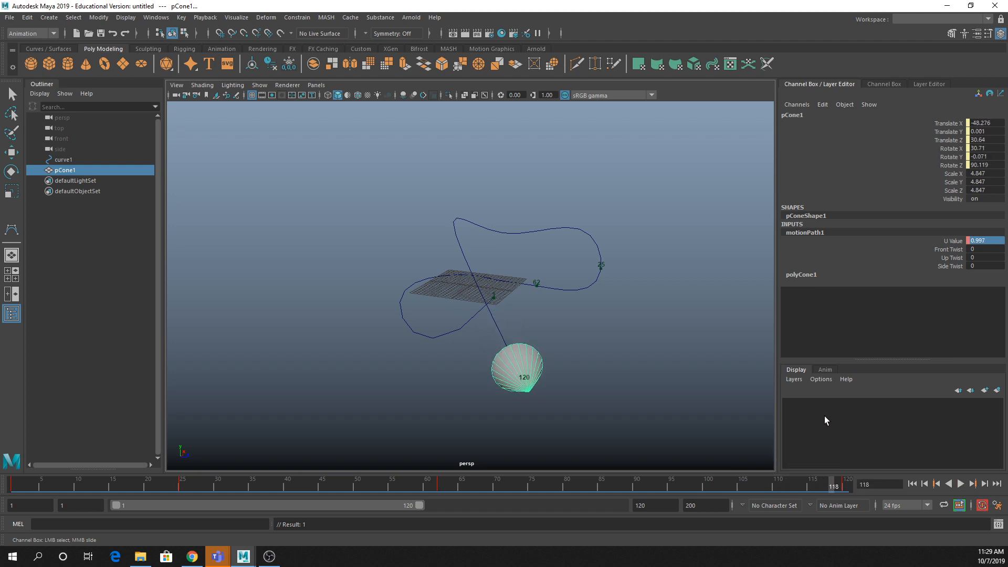
Step: Interactively adjust the motion path's Front Twist to about 87 to rotate the cone on the curve
{"action": "left_click", "coordinate": [939, 249]}
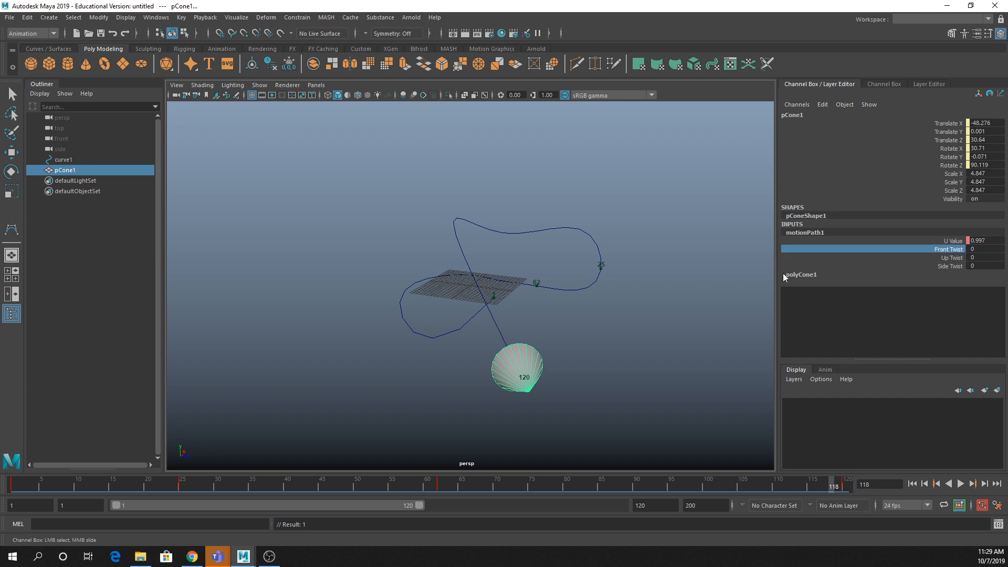
{"action": "middle_click_drag", "start_coordinate": [570, 282], "coordinate": [649, 297]}
{"action": "scroll", "coordinate": [607, 326], "scroll_direction": "up", "scroll_amount": 2}
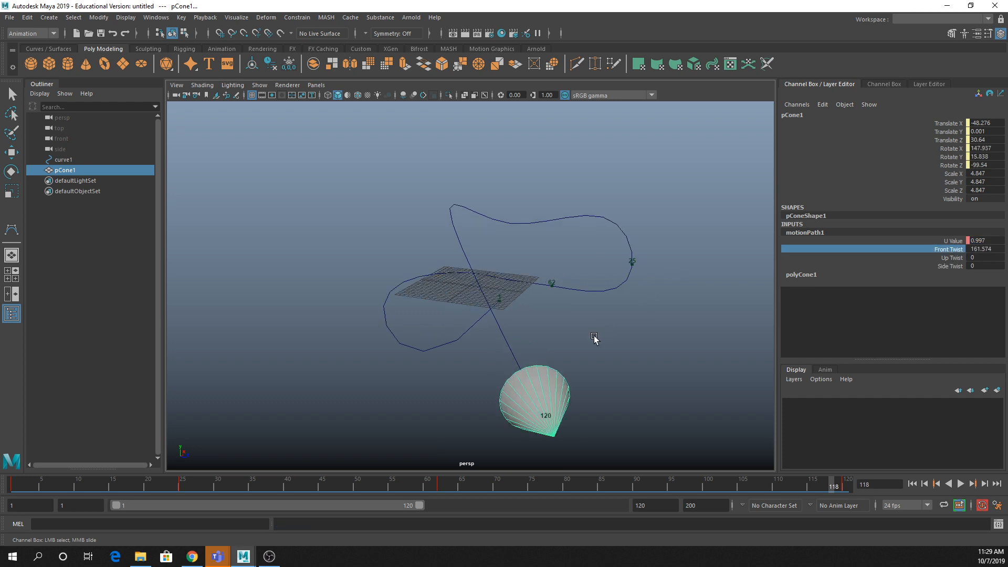
{"action": "middle_click_drag", "start_coordinate": [595, 338], "coordinate": [541, 244], "text": "alt"}
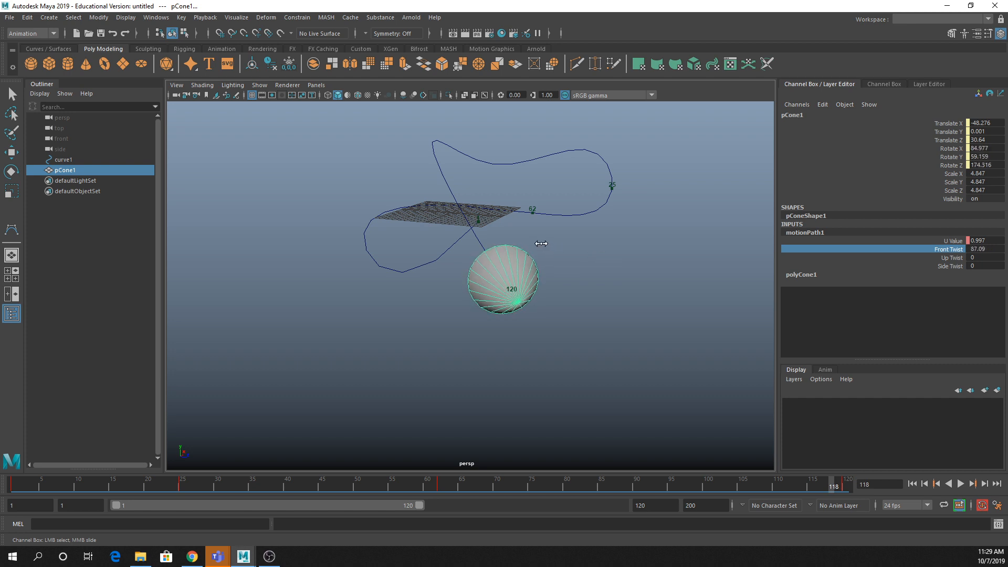
Step: Interactively adjust the motion path's Up Twist to about 25 and its Side Twist to about -104
{"action": "left_click", "coordinate": [887, 258]}
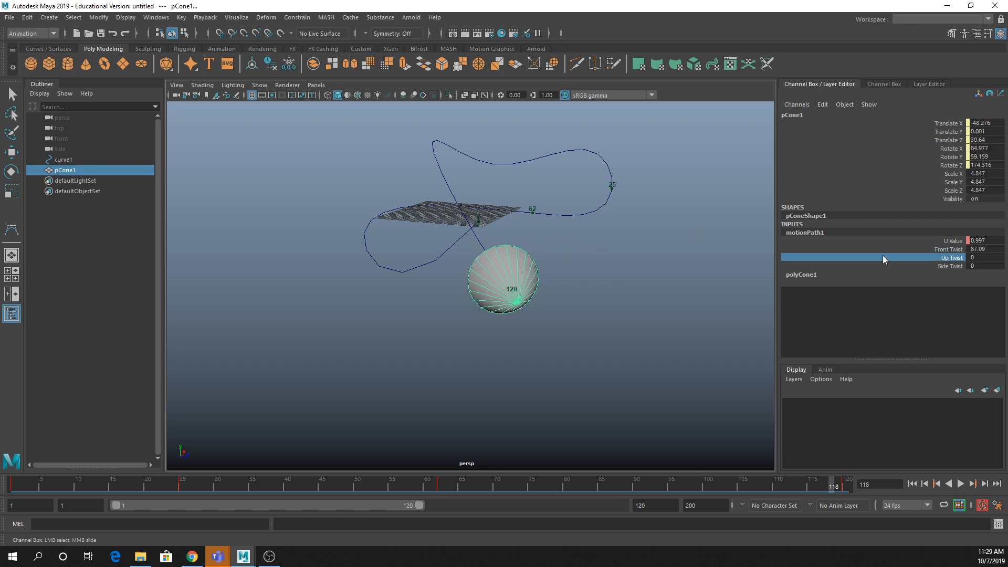
{"action": "mouse_move", "coordinate": [586, 269]}
{"action": "middle_mouse_down"}
{"action": "mouse_move", "coordinate": [615, 265]}
{"action": "mouse_move", "coordinate": [551, 243]}
{"action": "mouse_move", "coordinate": [598, 258]}
{"action": "middle_mouse_up"}
{"action": "left_click", "coordinate": [954, 266]}
{"action": "middle_click_drag", "start_coordinate": [726, 300], "coordinate": [638, 301]}
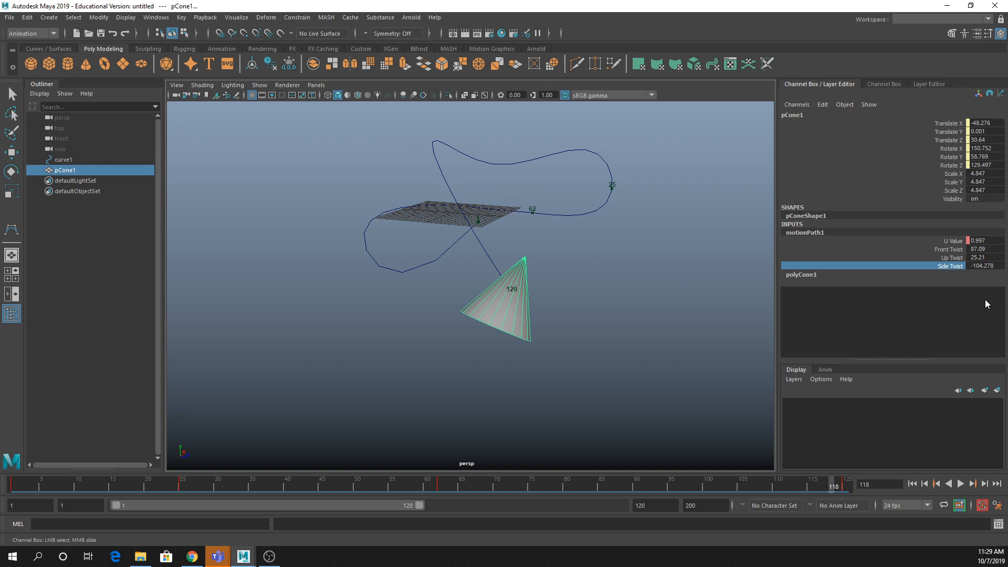
Step: Readjust the motion path's Up Twist to about 32
{"action": "left_click", "coordinate": [951, 250]}
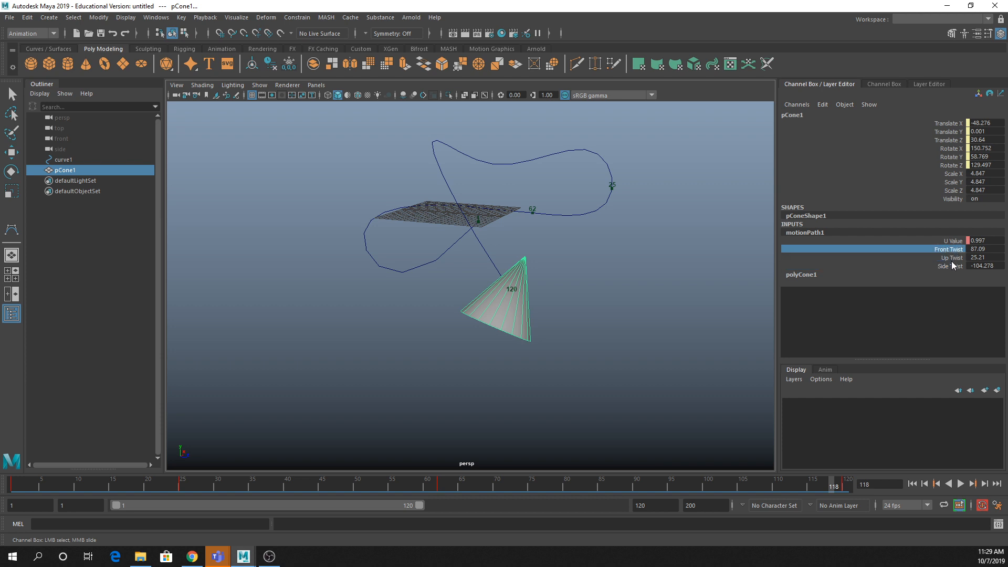
{"action": "left_click", "coordinate": [952, 257]}
{"action": "mouse_move", "coordinate": [563, 326]}
{"action": "middle_mouse_down"}
{"action": "mouse_move", "coordinate": [590, 327]}
{"action": "mouse_move", "coordinate": [566, 313]}
{"action": "middle_mouse_up"}
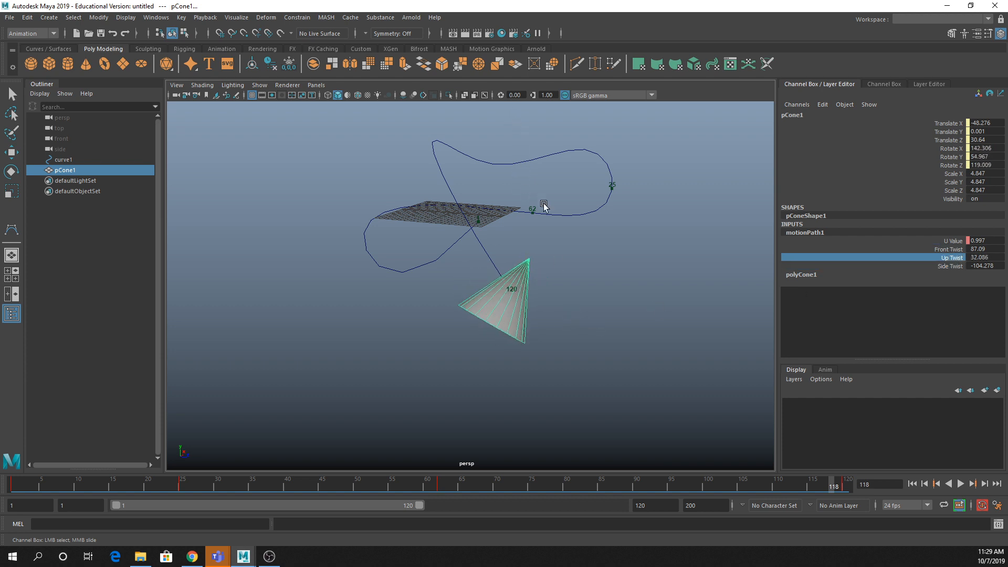
Step: Hide the cone, leaving the curve in view
{"action": "left_click_drag", "start_coordinate": [566, 217], "coordinate": [567, 225], "text": "alt"}
{"action": "scroll", "coordinate": [566, 226], "scroll_direction": "up", "scroll_amount": 5}
{"action": "middle_click_drag", "start_coordinate": [567, 225], "coordinate": [570, 331], "text": "alt"}
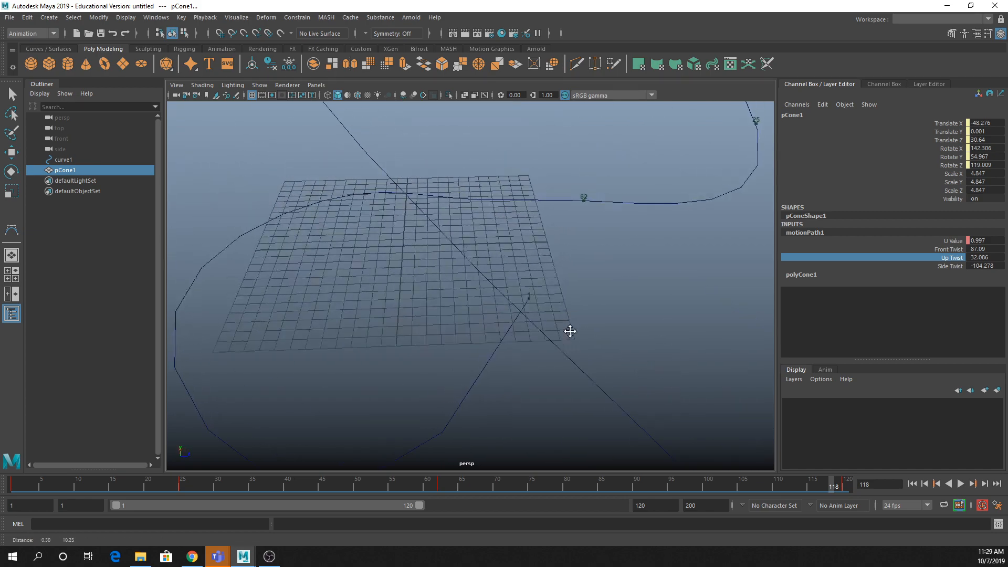
{"action": "left_click_drag", "start_coordinate": [570, 331], "coordinate": [315, 267], "text": "alt"}
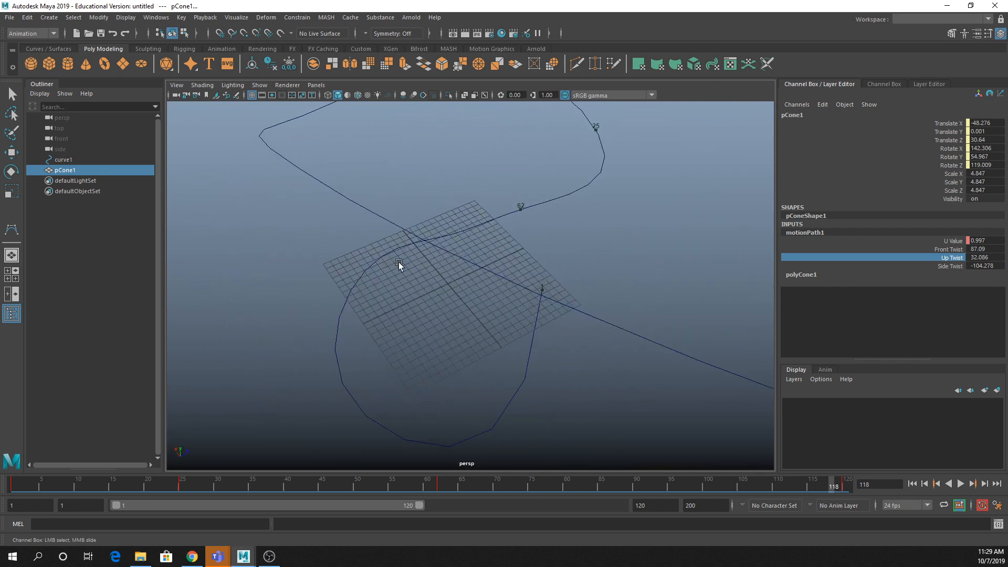
{"action": "scroll", "coordinate": [401, 270], "scroll_direction": "down", "scroll_amount": 5}
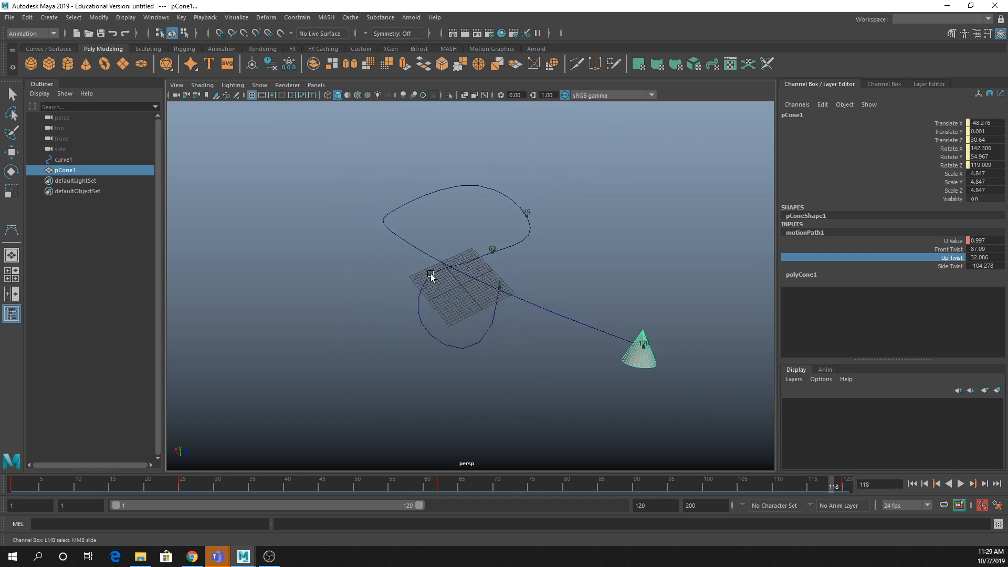
{"action": "key", "text": "ctrl+h"}
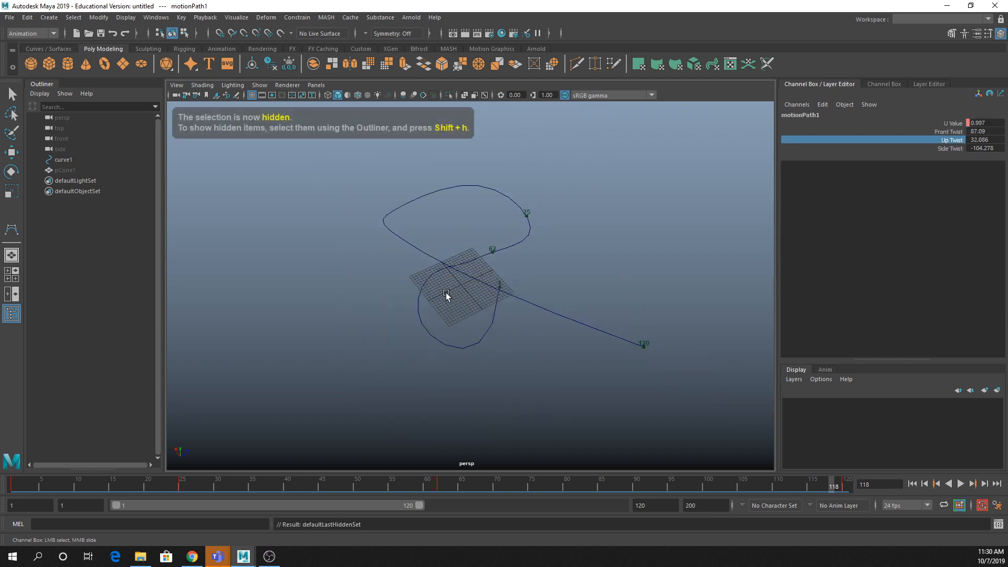
Step: Create a new camera at the origin
{"action": "left_click", "coordinate": [49, 18]}
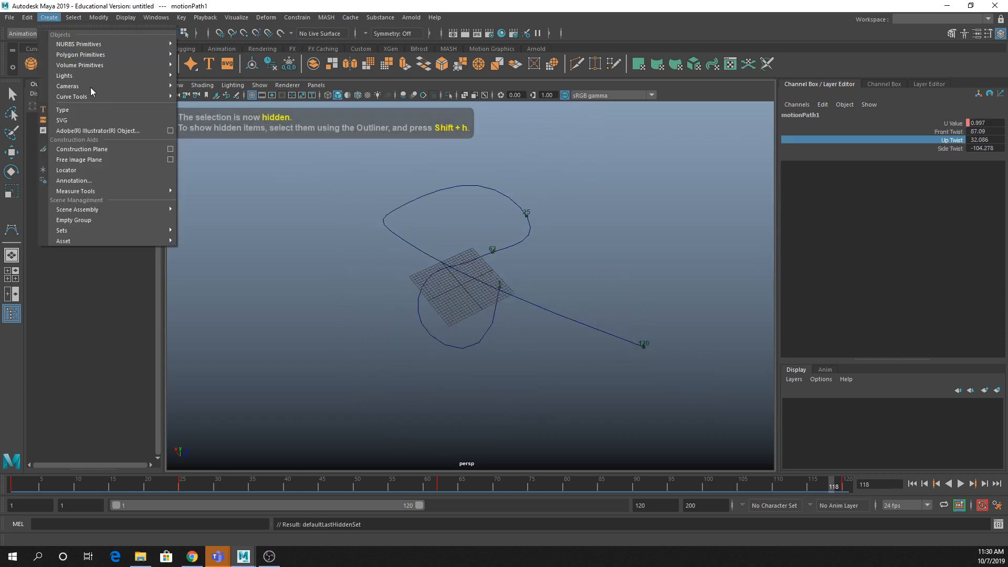
{"action": "mouse_move", "coordinate": [112, 86]}
{"action": "left_click", "coordinate": [200, 94]}
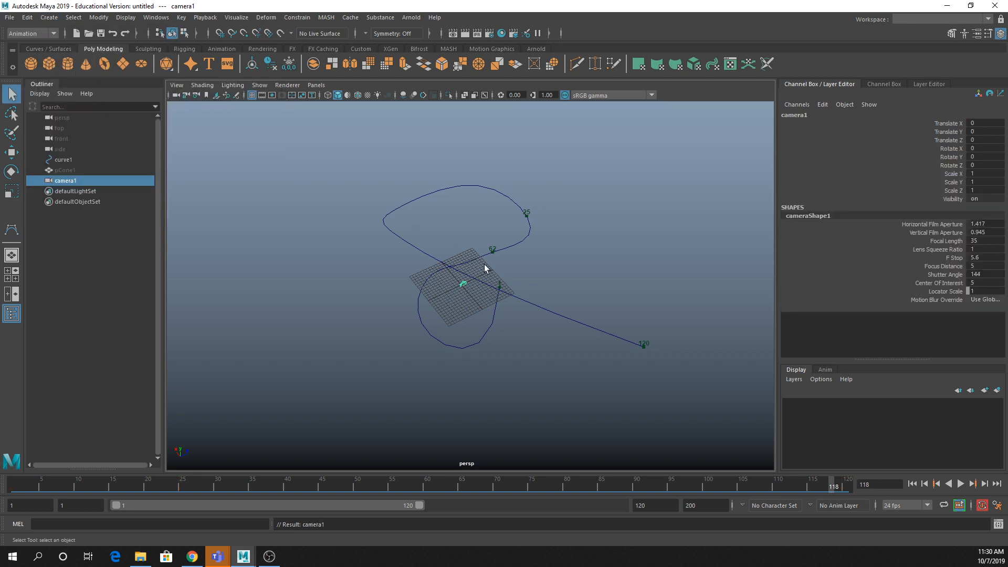
Step: Place the new camera in its own group
{"action": "scroll", "coordinate": [478, 265], "scroll_direction": "up", "scroll_amount": 2}
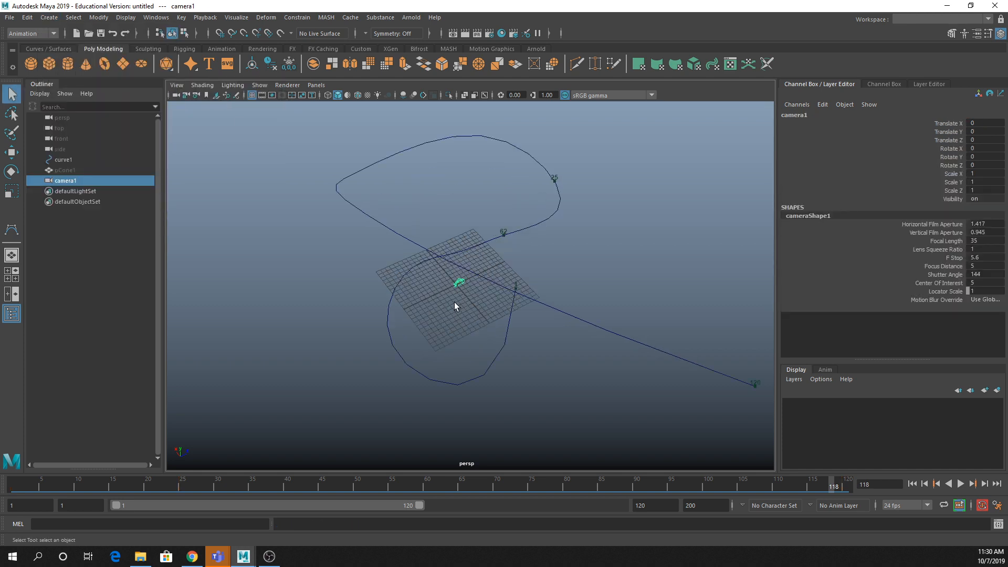
{"action": "key", "text": "ctrl+g"}
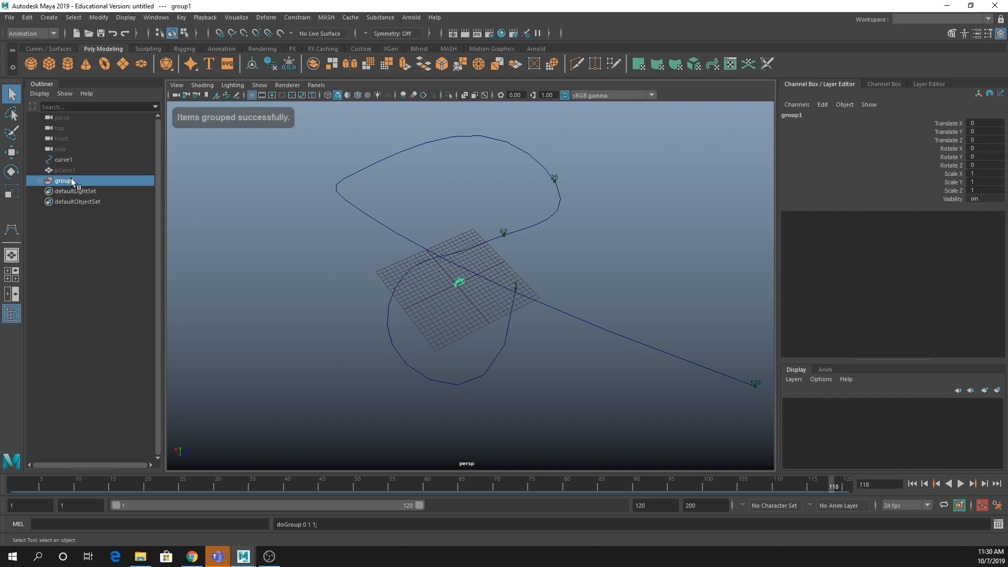
Step: Select the curve together with the camera's group and bring up the Attach to Motion Path options
{"action": "left_click_drag", "start_coordinate": [350, 146], "coordinate": [408, 222]}
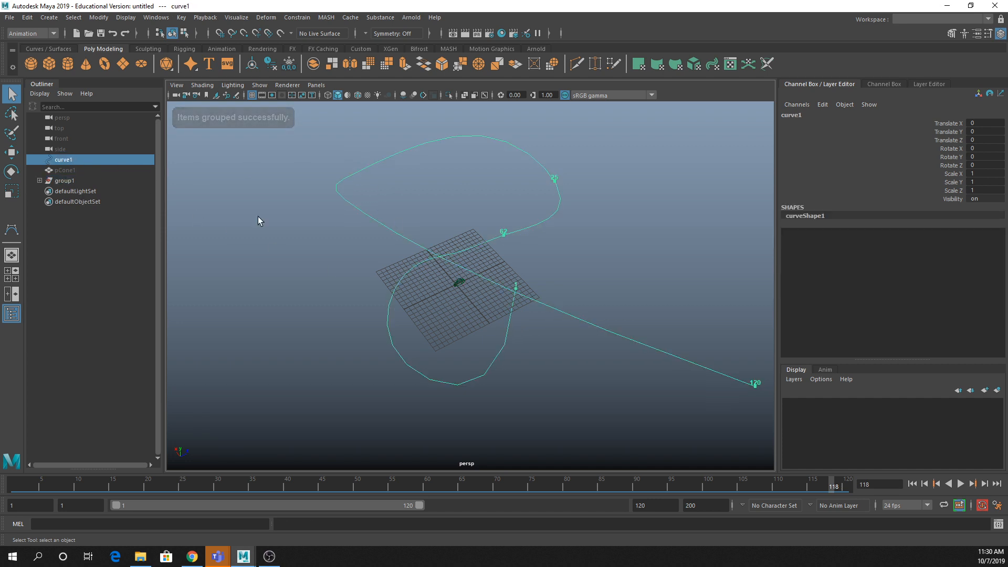
{"action": "left_click", "coordinate": [66, 184], "text": "shift"}
{"action": "left_click_drag", "start_coordinate": [361, 135], "coordinate": [377, 181]}
{"action": "left_click", "coordinate": [57, 183], "text": "ctrl"}
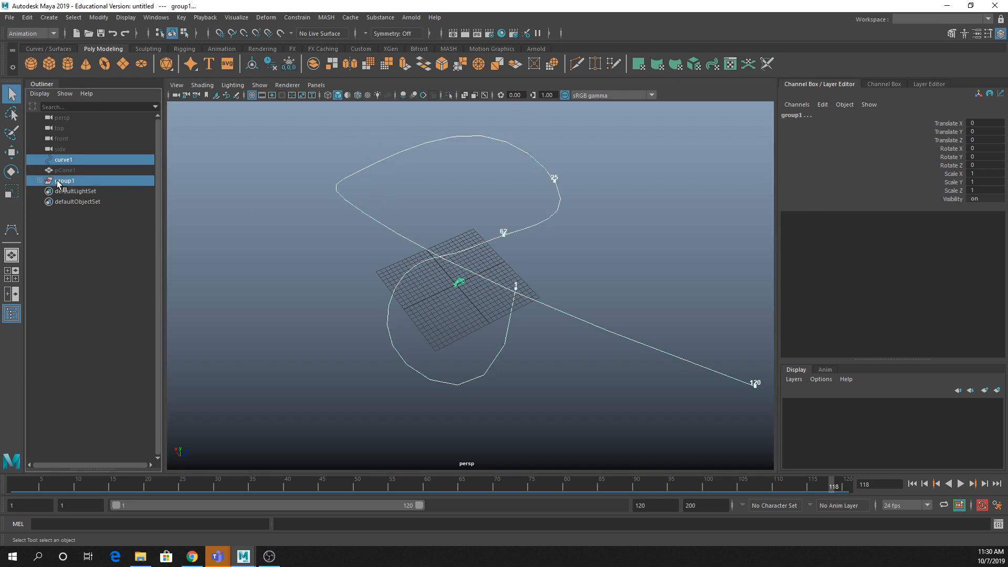
{"action": "left_click", "coordinate": [286, 18]}
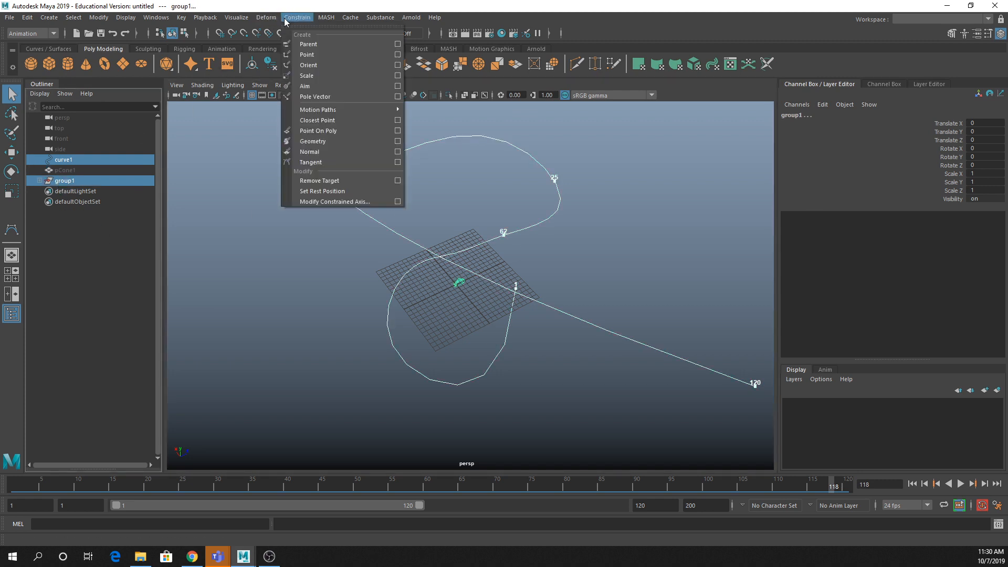
{"action": "mouse_move", "coordinate": [341, 109]}
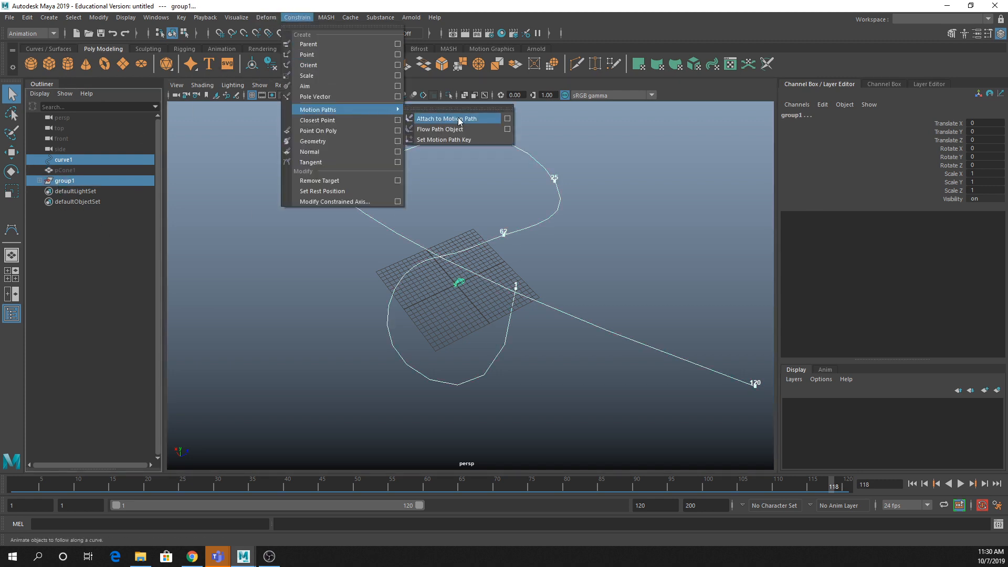
{"action": "left_click", "coordinate": [502, 119]}
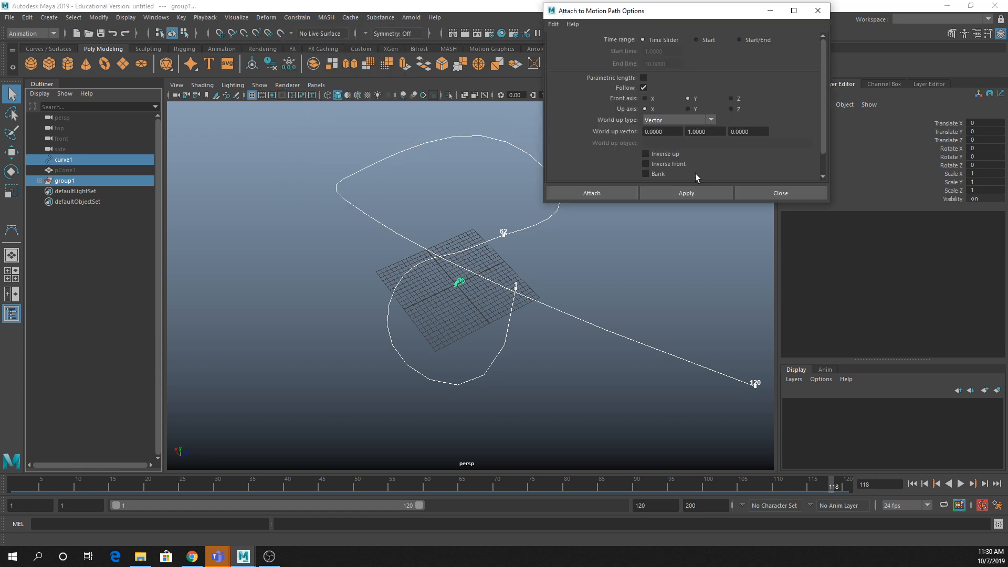
Step: Try attaching the camera group to the curve with front axis Y and up axis X, and undo the attachment
{"action": "left_click", "coordinate": [695, 192]}
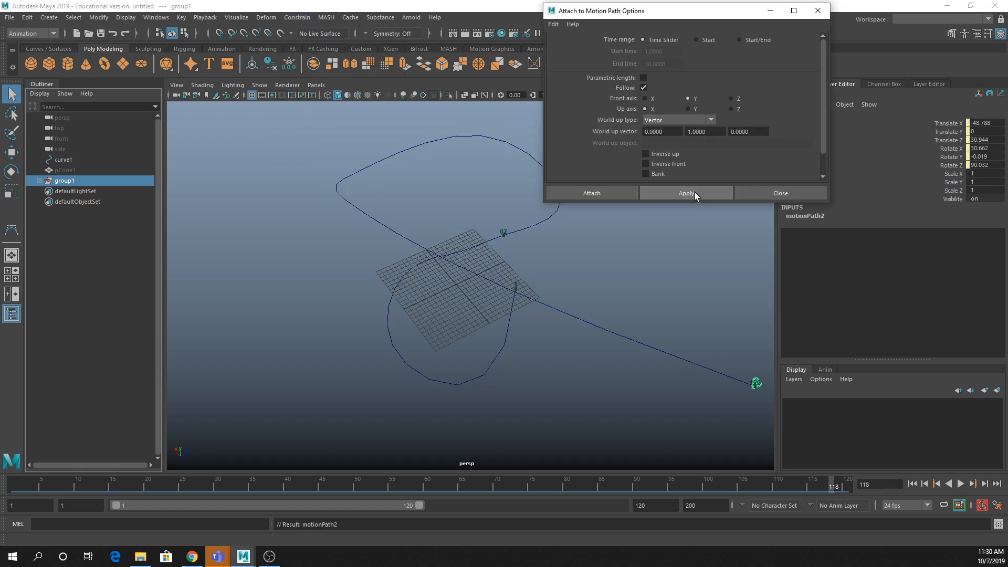
{"action": "left_click_drag", "start_coordinate": [580, 280], "coordinate": [340, 214], "text": "alt"}
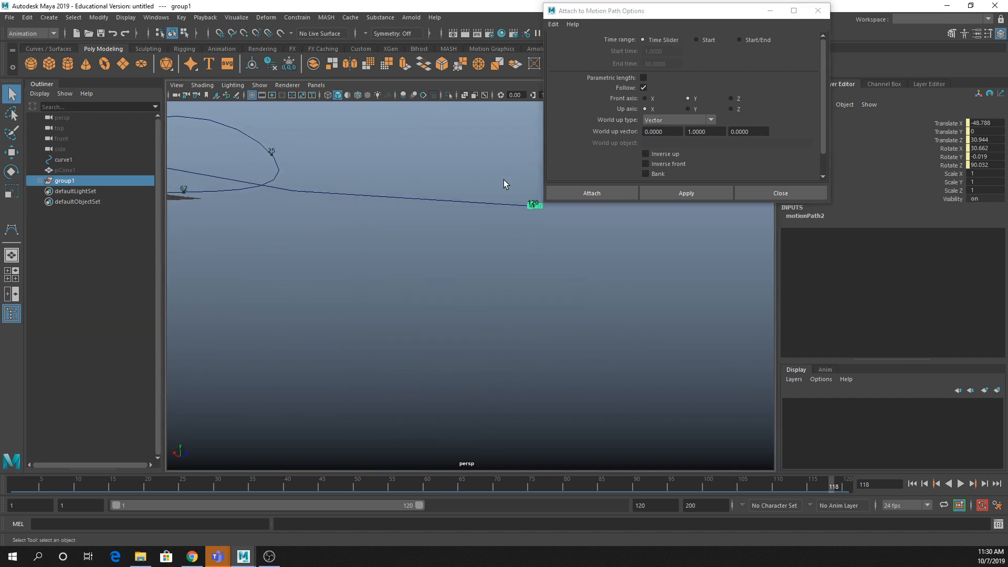
{"action": "key", "text": "ctrl+z"}
{"action": "left_click_drag", "start_coordinate": [395, 187], "coordinate": [450, 200], "text": "alt"}
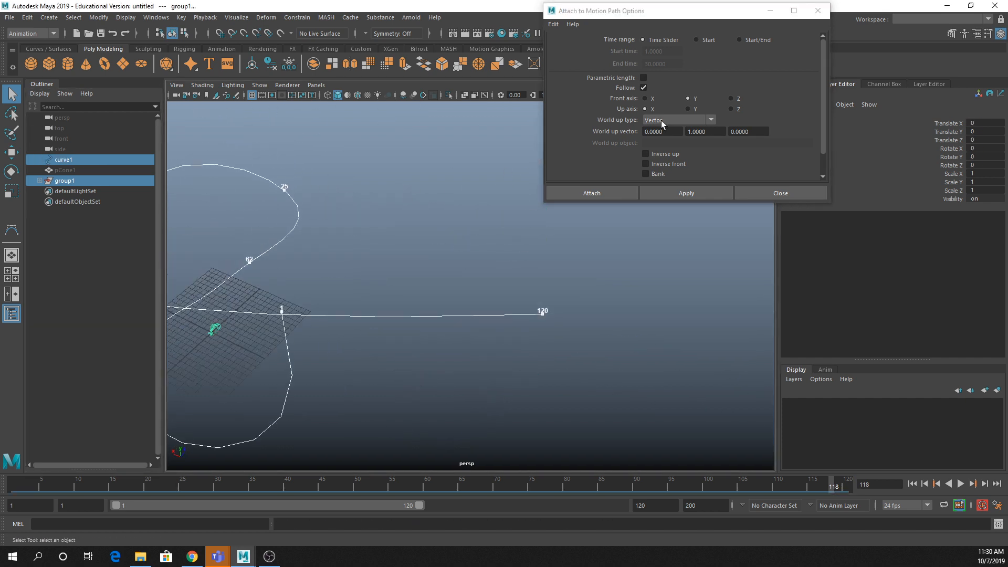
Step: Try attaching the camera group to the curve with front axis X and up axis Y, and undo it
{"action": "left_click", "coordinate": [645, 98]}
{"action": "left_click", "coordinate": [673, 187]}
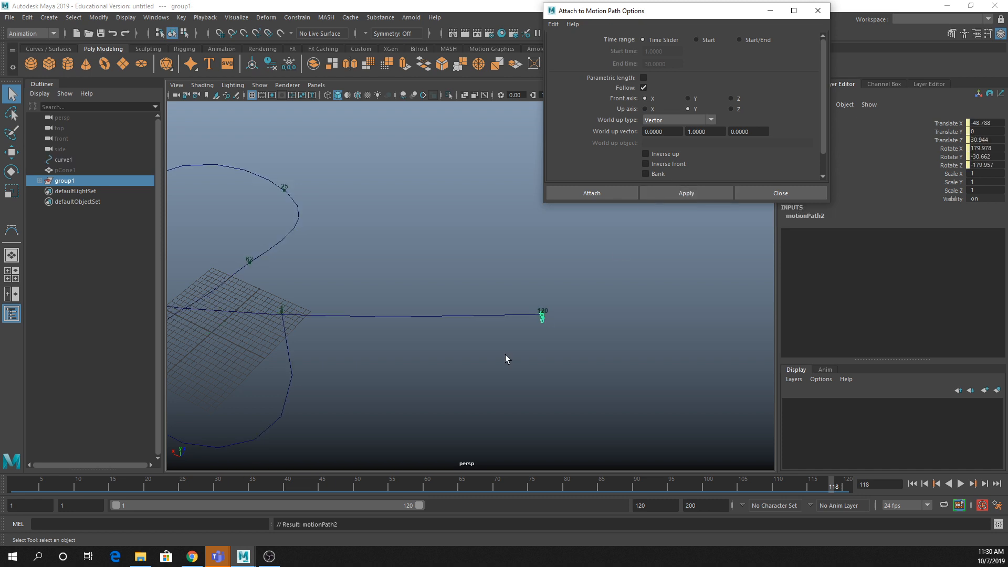
{"action": "scroll", "coordinate": [501, 360], "scroll_direction": "up", "scroll_amount": 5}
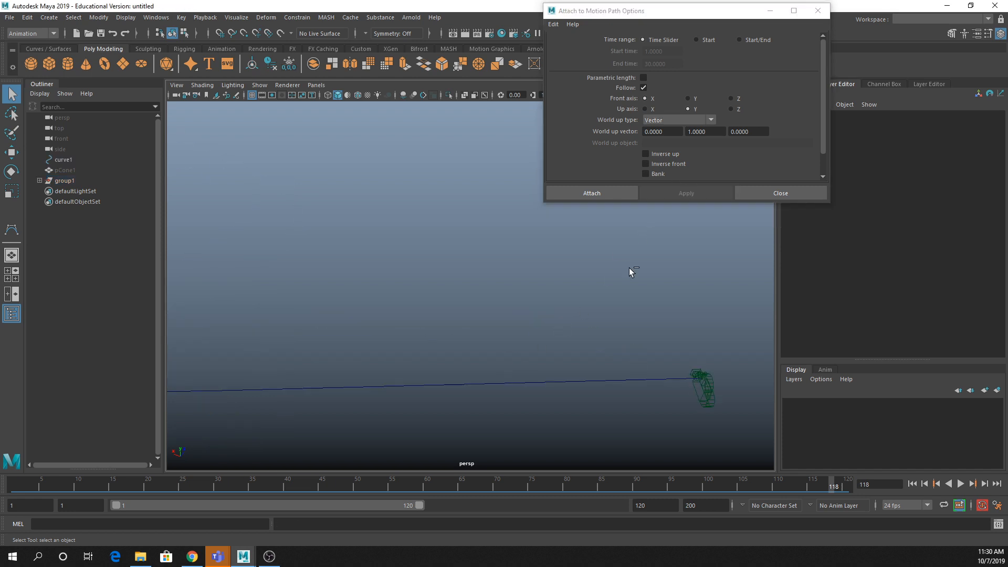
{"action": "key", "text": "ctrl+z"}
Step: Attach the camera group to the curve's motion path with front axis Z and up axis Y, and close the options
{"action": "left_click", "coordinate": [730, 99]}
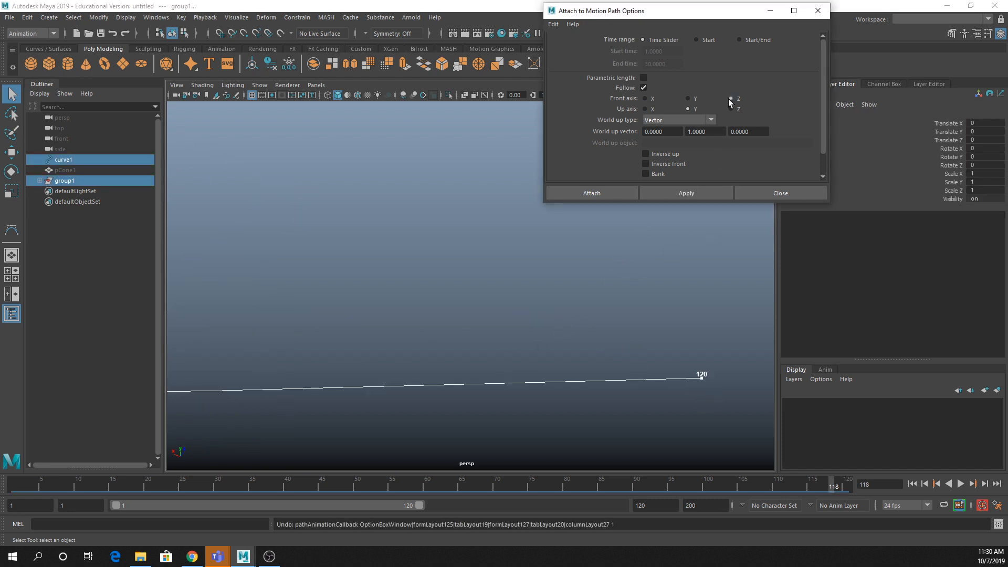
{"action": "left_click", "coordinate": [698, 193]}
{"action": "scroll", "coordinate": [671, 326], "scroll_direction": "down", "scroll_amount": 3}
{"action": "scroll", "coordinate": [668, 329], "scroll_direction": "up", "scroll_amount": 3}
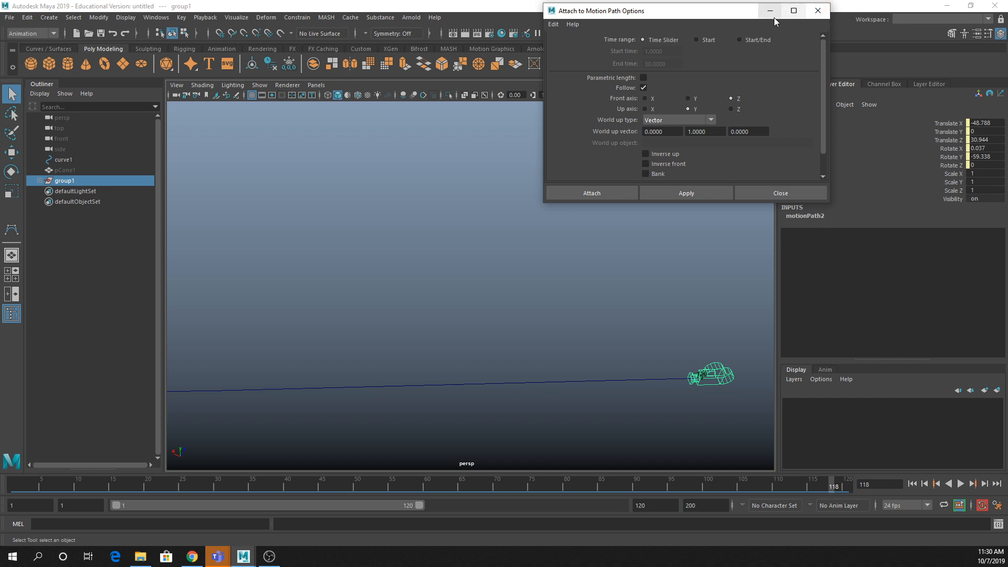
{"action": "left_click", "coordinate": [817, 10]}
Step: Look through camera1 and scrub the timeline to frame 70 to preview its travel along the curve
{"action": "left_click", "coordinate": [316, 85]}
{"action": "mouse_move", "coordinate": [345, 97]}
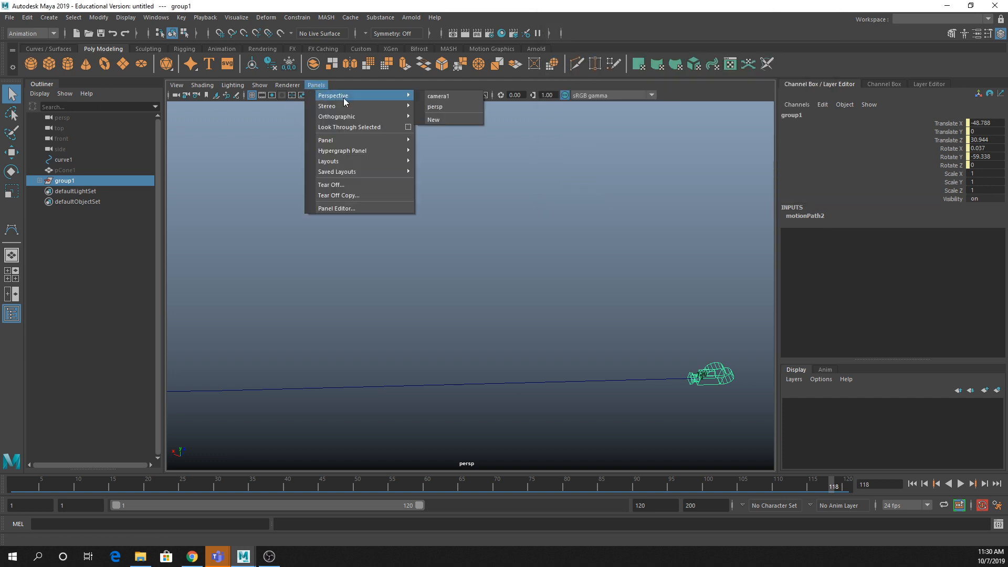
{"action": "left_click", "coordinate": [452, 97]}
{"action": "left_click", "coordinate": [38, 480]}
{"action": "left_click_drag", "start_coordinate": [38, 480], "coordinate": [194, 486]}
{"action": "left_click_drag", "start_coordinate": [220, 487], "coordinate": [496, 505]}
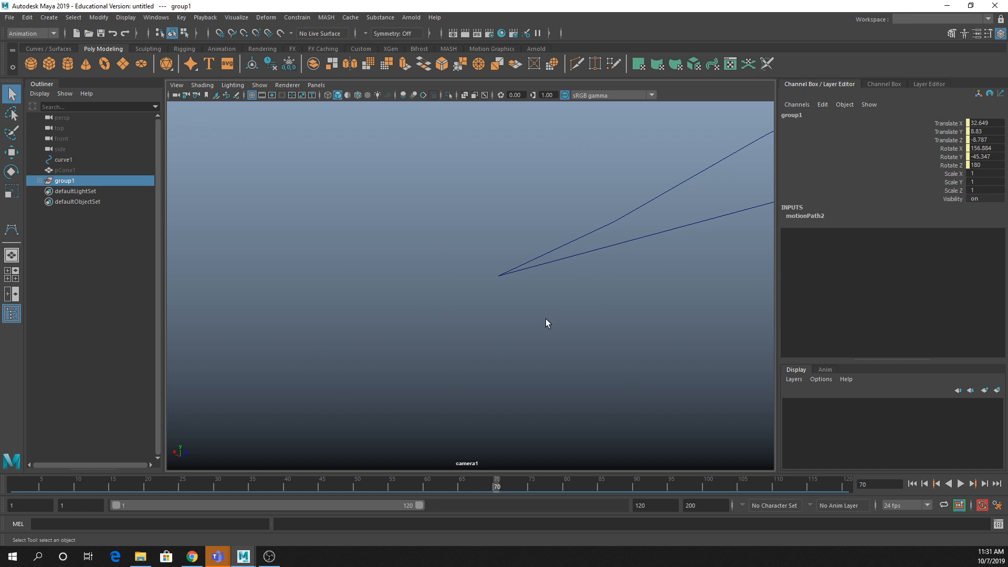
Step: Return to the persp view and create a polygon cube at the origin
{"action": "left_click", "coordinate": [315, 86]}
{"action": "mouse_move", "coordinate": [363, 96]}
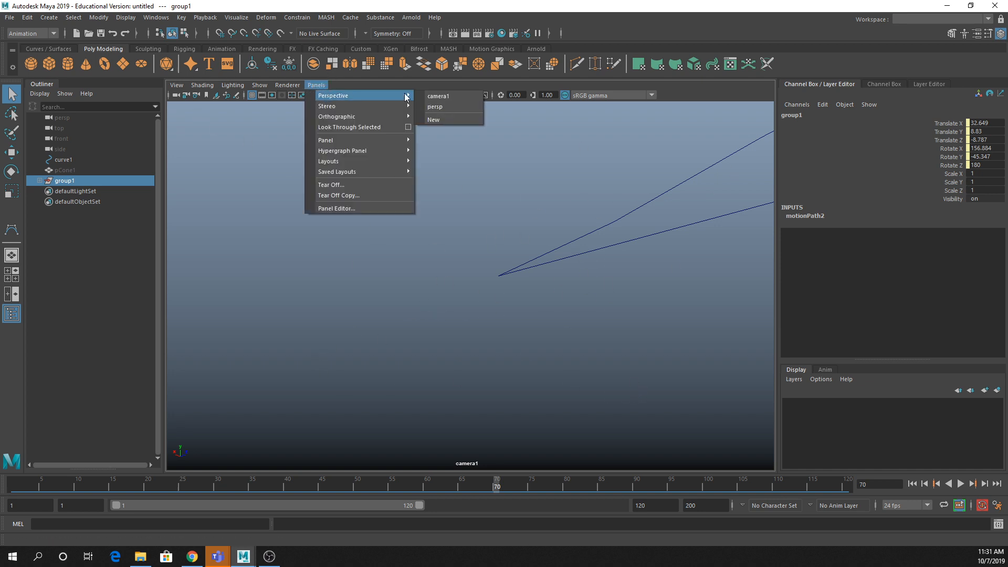
{"action": "left_click", "coordinate": [455, 106]}
{"action": "right_click_drag", "start_coordinate": [630, 290], "coordinate": [300, 284], "text": "alt"}
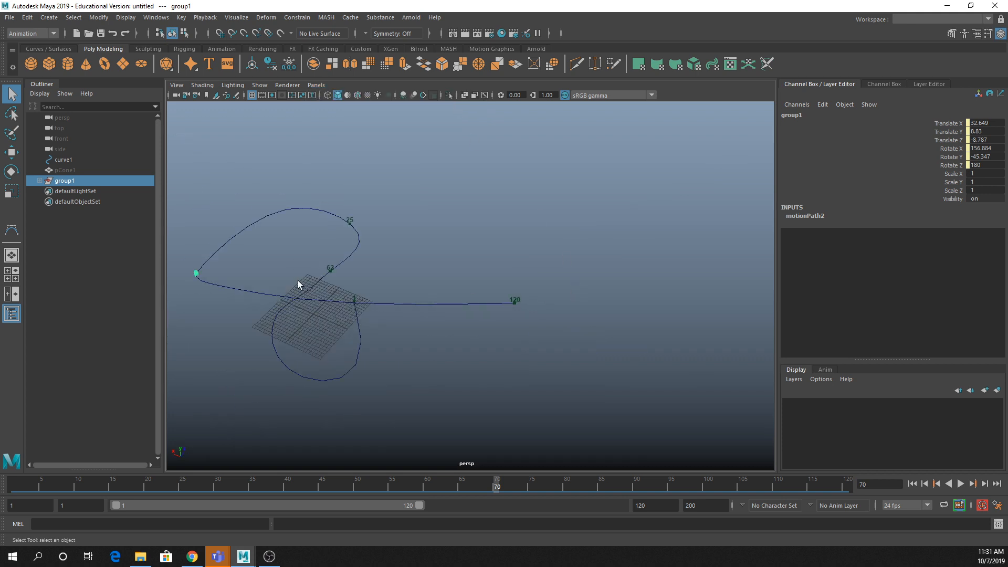
{"action": "left_click_drag", "start_coordinate": [299, 284], "coordinate": [353, 250], "text": "alt"}
{"action": "middle_click_drag", "start_coordinate": [346, 243], "coordinate": [454, 270], "text": "alt"}
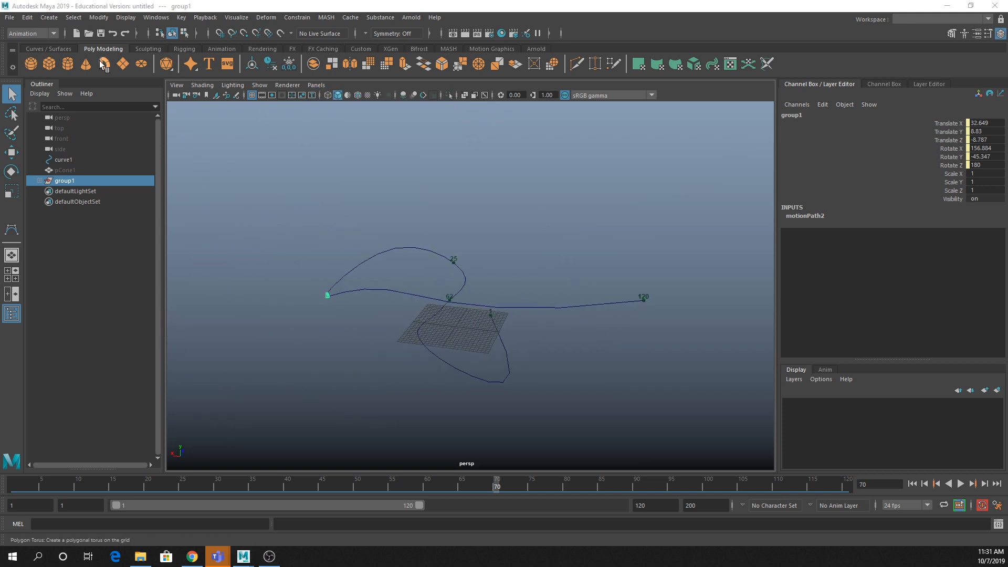
{"action": "left_click", "coordinate": [47, 64]}
{"action": "scroll", "coordinate": [468, 330], "scroll_direction": "up", "scroll_amount": 2}
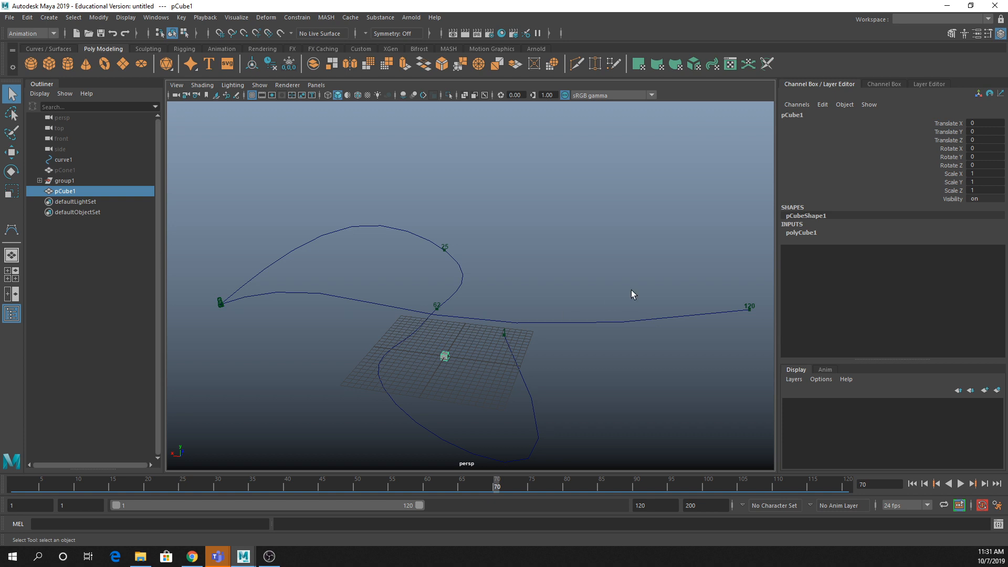
Step: Select the cube and add camera1 from inside its group, and turn off Maintain offset in the Aim constraint options
{"action": "left_click", "coordinate": [39, 180]}
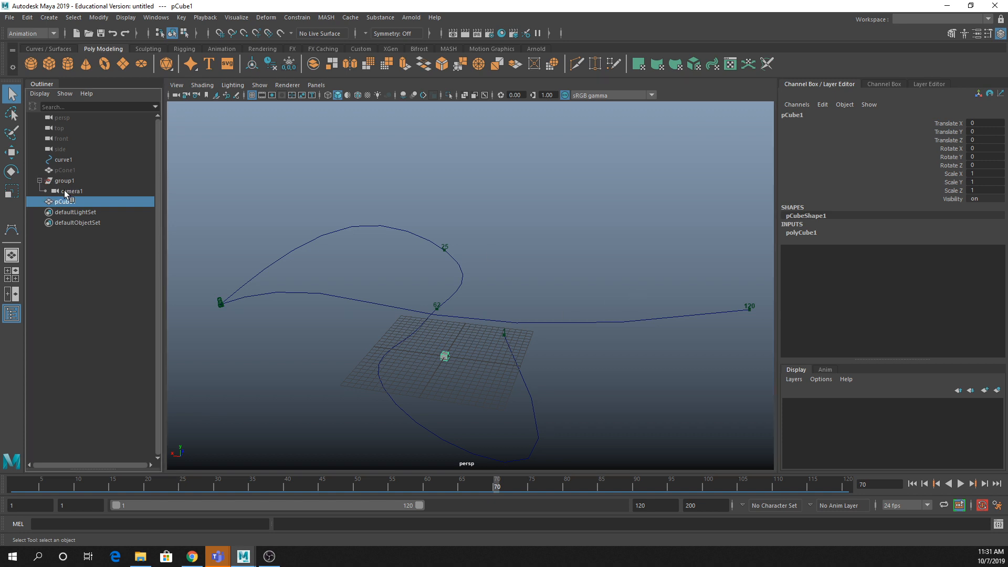
{"action": "left_click", "coordinate": [67, 191]}
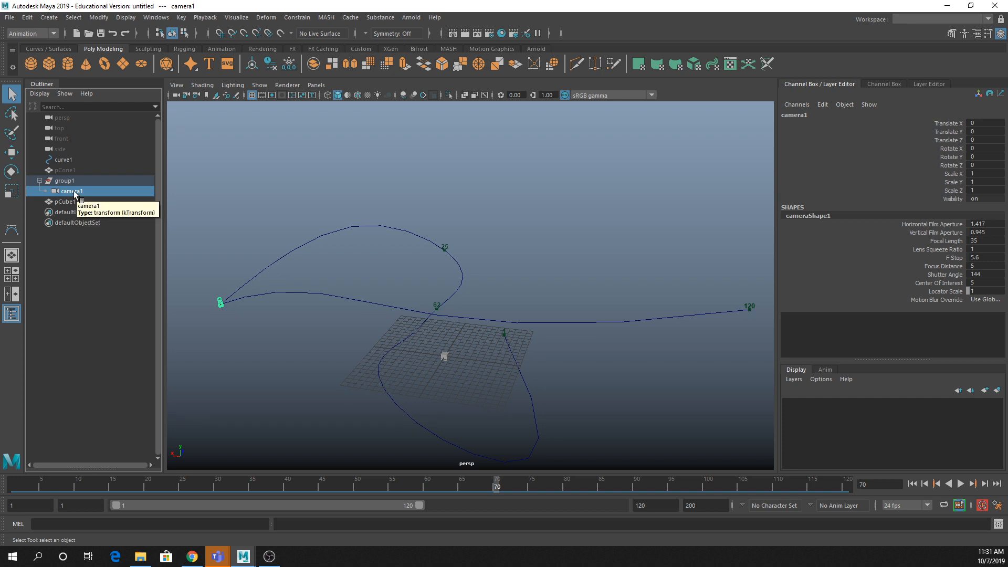
{"action": "left_click", "coordinate": [74, 203]}
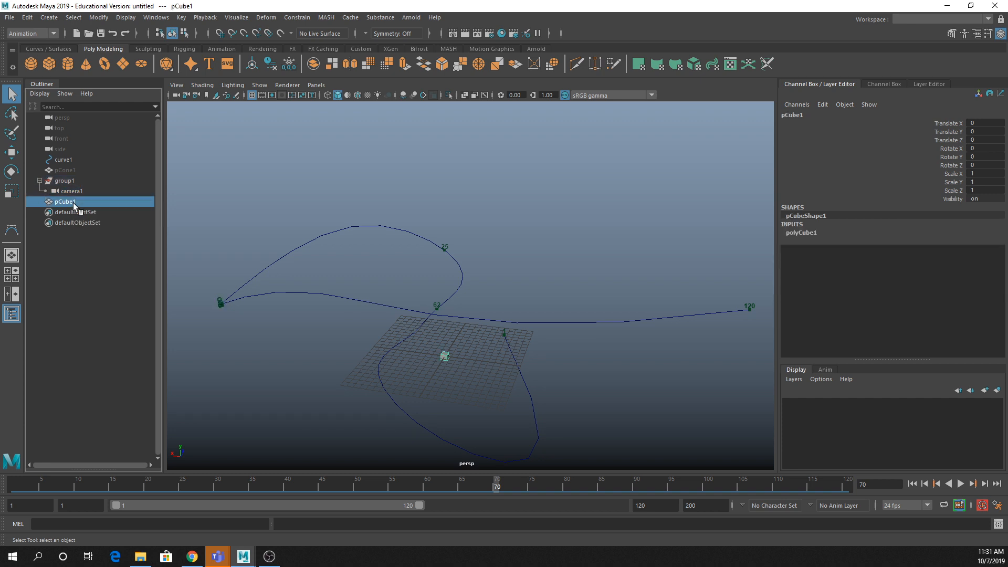
{"action": "left_click", "coordinate": [81, 192], "text": "ctrl"}
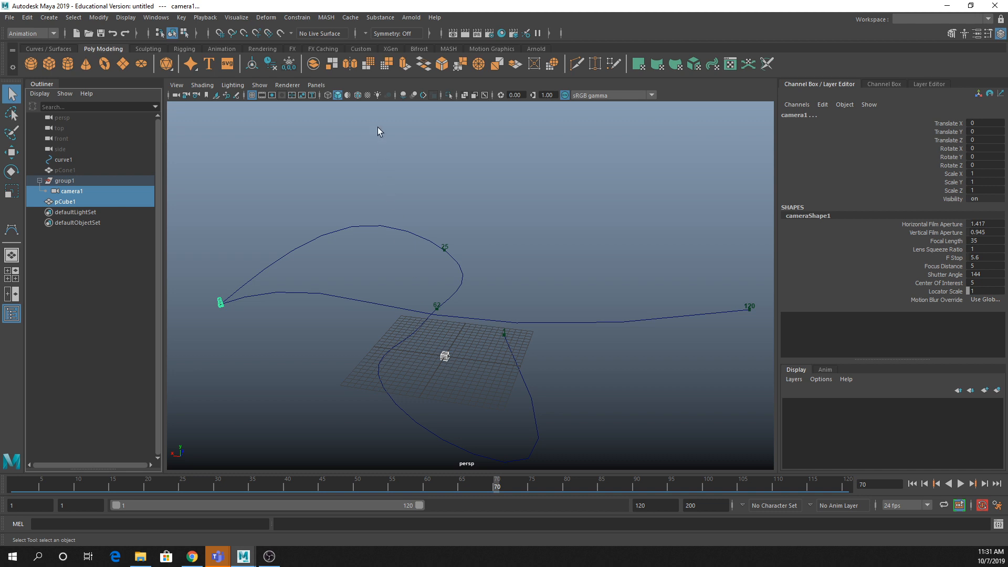
{"action": "left_click", "coordinate": [296, 20]}
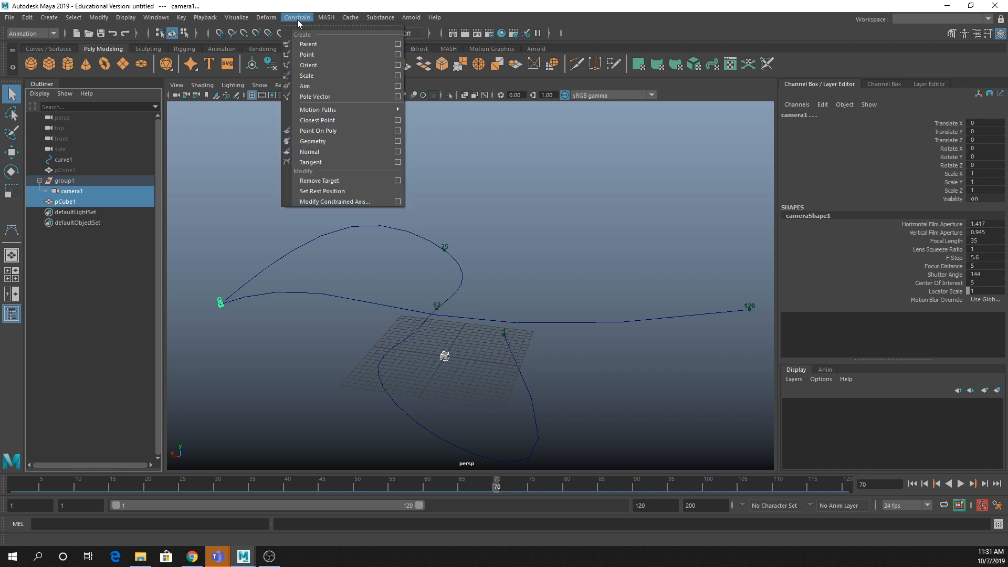
{"action": "left_click", "coordinate": [398, 85]}
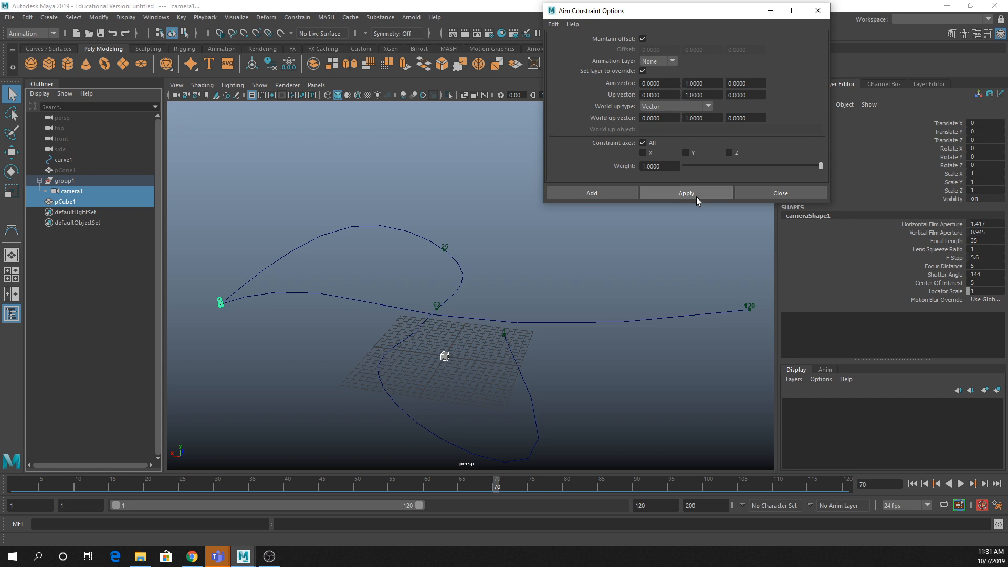
{"action": "left_click", "coordinate": [643, 39]}
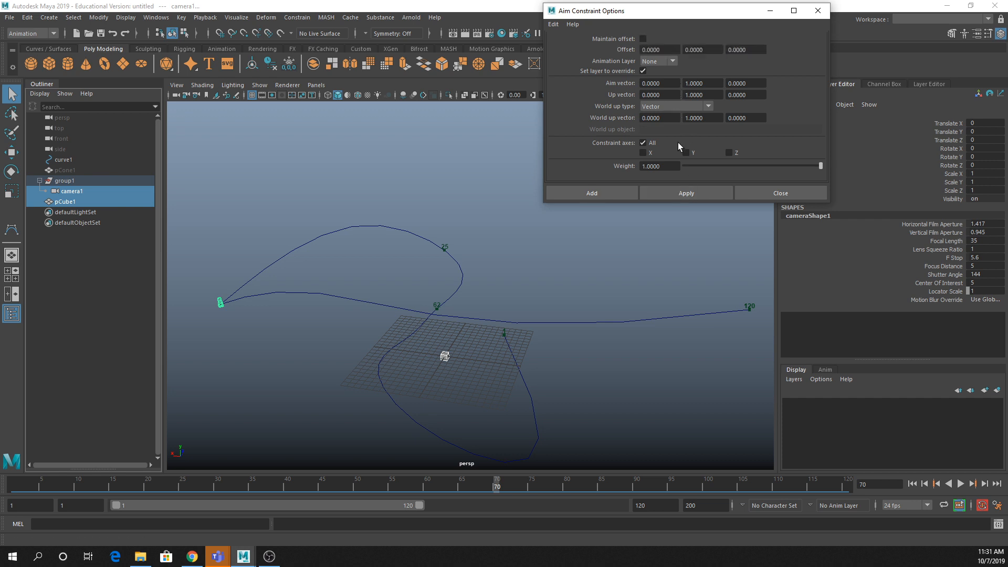
Step: Try aim-constraining camera1 to the cube with aim vector 0, 1, 0, scrub to frame 38 to check it, and undo the constraint
{"action": "left_click", "coordinate": [686, 193]}
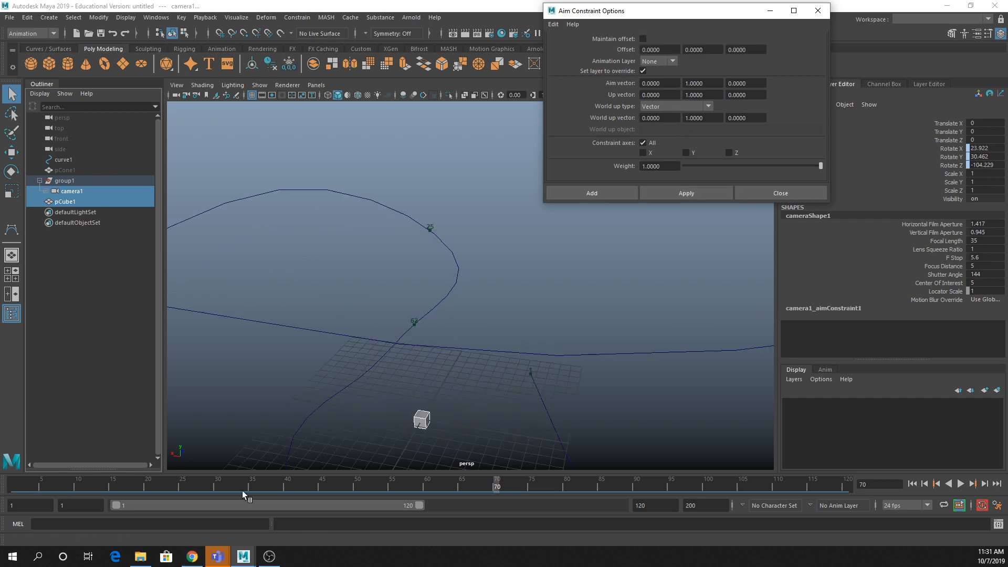
{"action": "left_click_drag", "start_coordinate": [243, 493], "coordinate": [499, 334]}
{"action": "scroll", "coordinate": [500, 334], "scroll_direction": "up", "scroll_amount": 2}
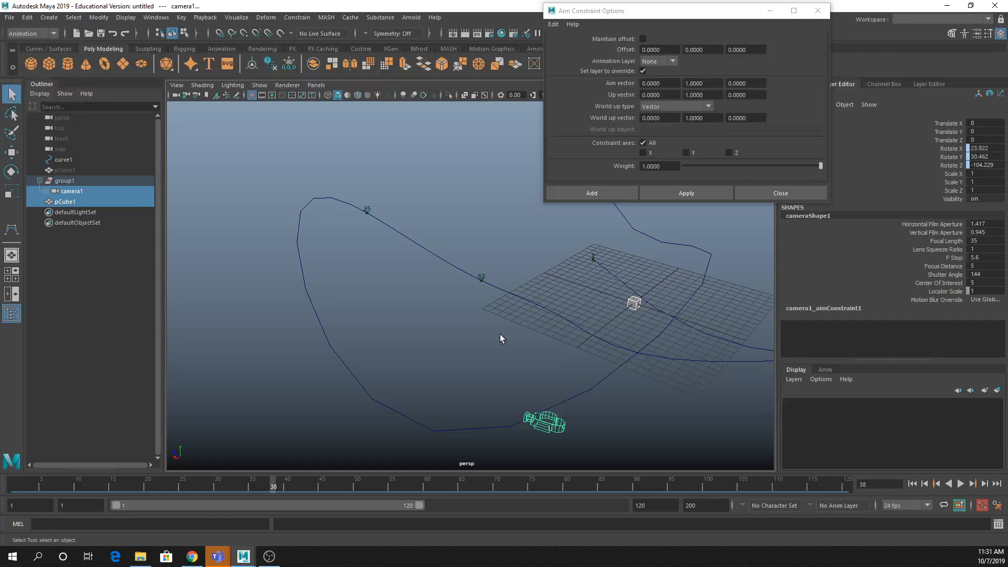
{"action": "key", "text": "ctrl+z"}
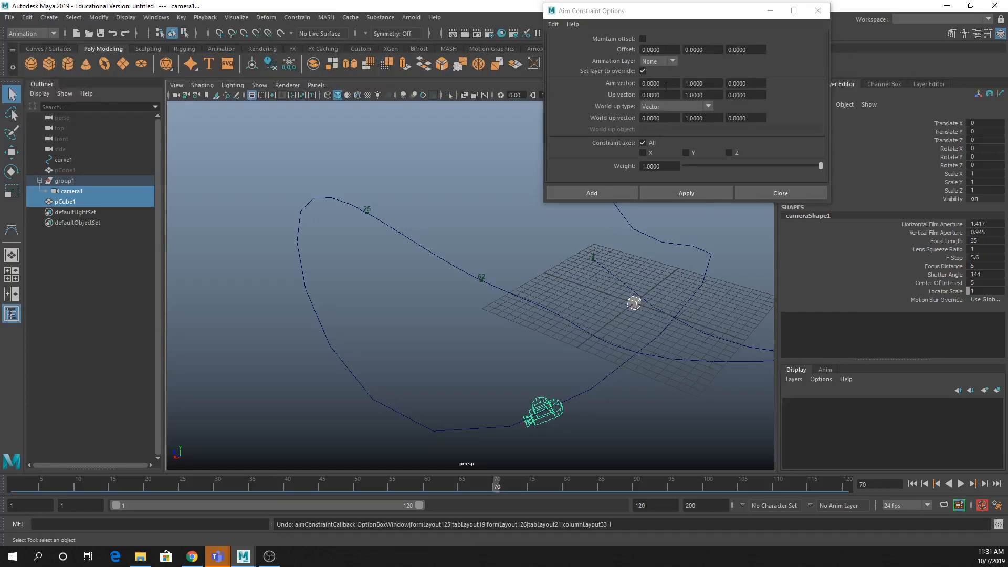
Step: Try the aim constraint on camera1 with aim vector 1, 0, 0, and undo it along with the camera's selection
{"action": "left_click", "coordinate": [667, 83]}
{"action": "left_click_drag", "start_coordinate": [668, 83], "coordinate": [622, 71]}
{"action": "type", "text": "1"}
{"action": "left_click_drag", "start_coordinate": [711, 83], "coordinate": [682, 85]}
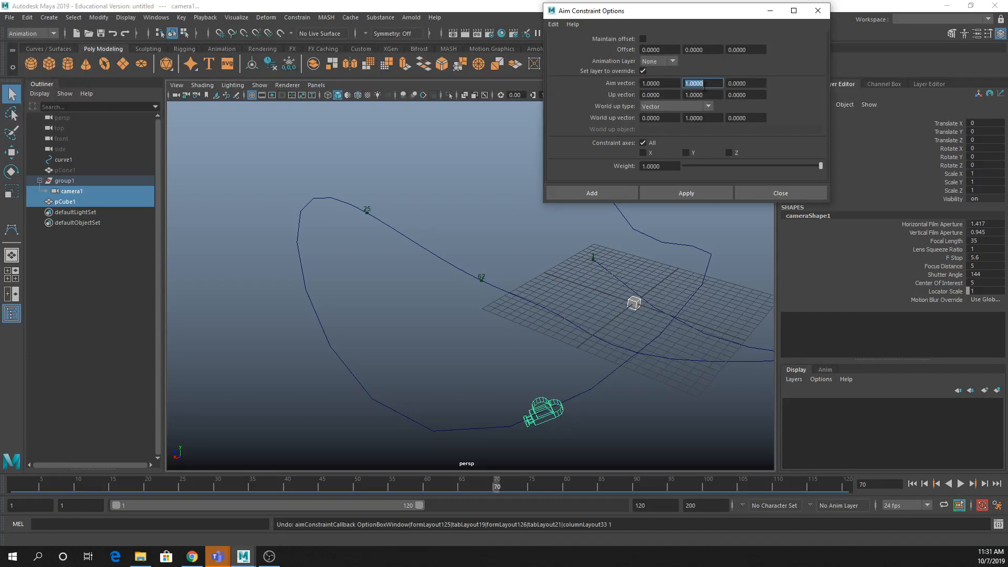
{"action": "type", "text": "0"}
{"action": "left_click", "coordinate": [660, 191]}
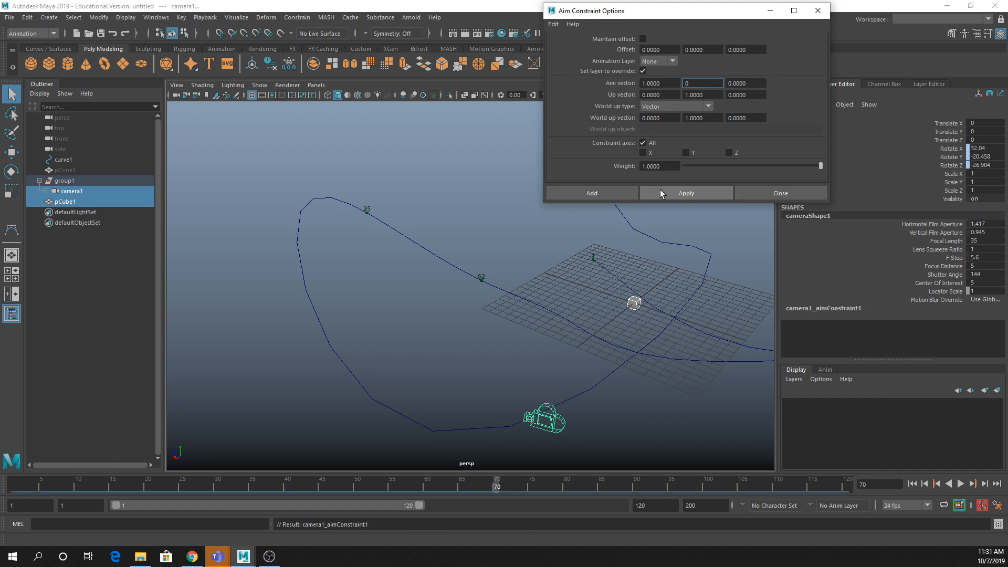
{"action": "key", "text": "ctrl+z"}
{"action": "key", "text": "ctrl+z"}
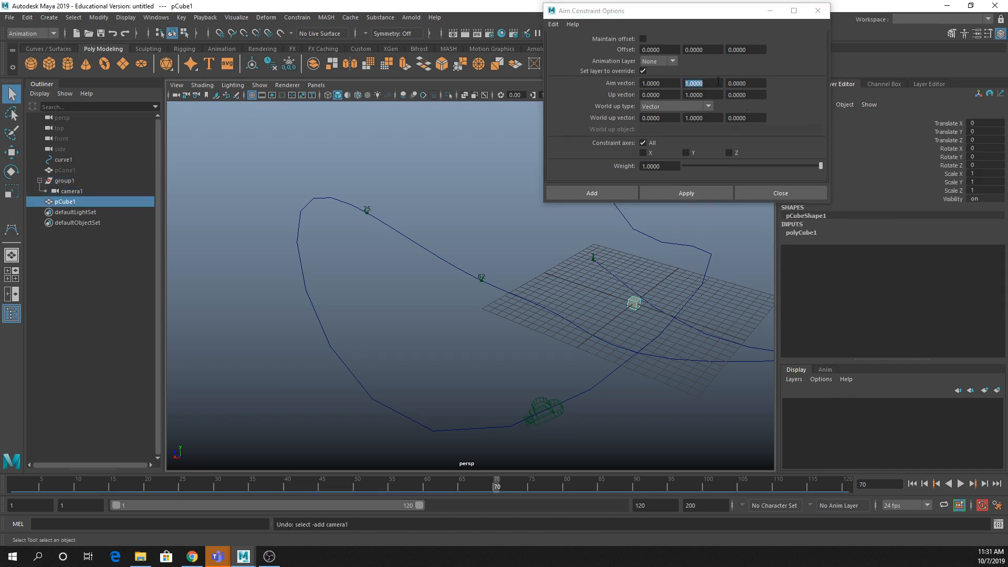
Step: Set the aim constraint's aim vector to 0, 0, 1
{"action": "left_click_drag", "start_coordinate": [707, 84], "coordinate": [656, 81]}
{"action": "type", "text": "0"}
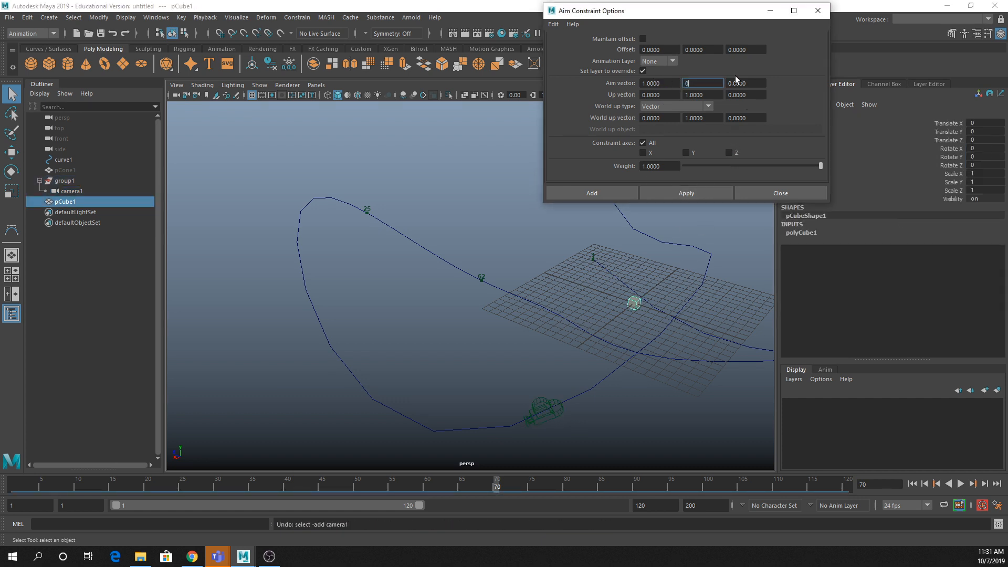
{"action": "left_click_drag", "start_coordinate": [750, 83], "coordinate": [587, 83]}
{"action": "type", "text": "1."}
{"action": "type", "text": "0"}
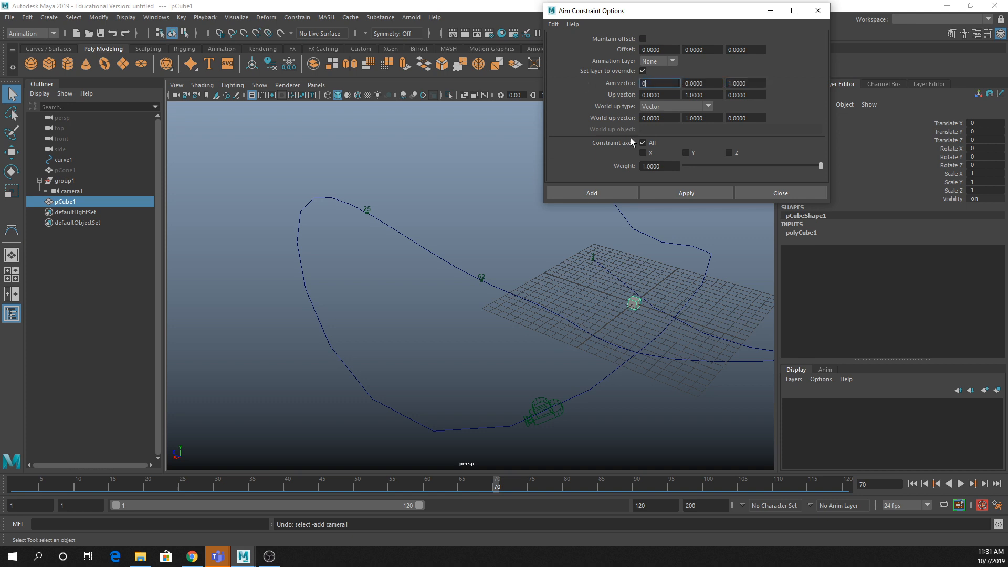
Step: Select pCube1 and add camera1 from inside its group to the selection
{"action": "left_click", "coordinate": [672, 194]}
{"action": "scroll", "coordinate": [644, 260], "scroll_direction": "down", "scroll_amount": 3}
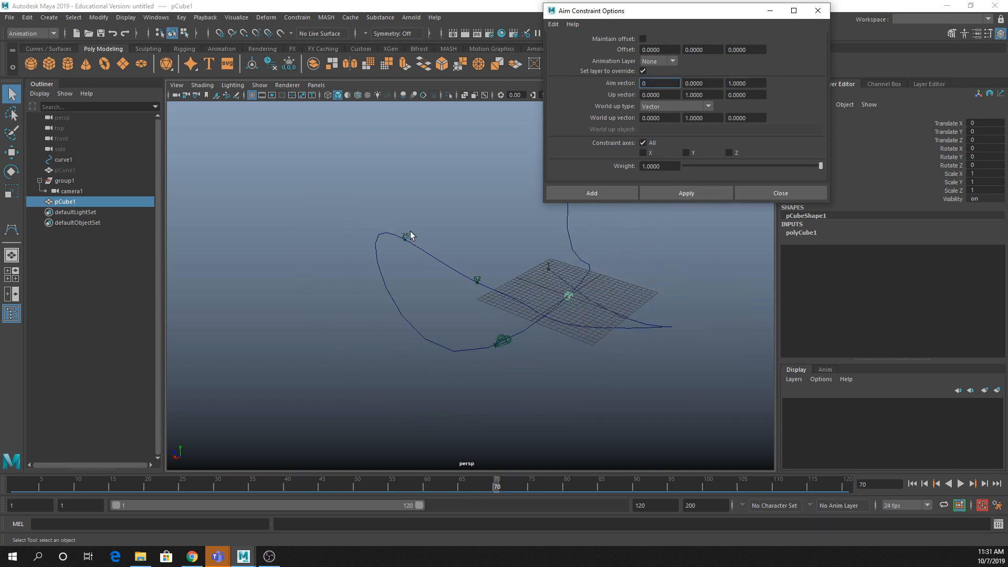
{"action": "left_click", "coordinate": [66, 190]}
{"action": "left_click", "coordinate": [62, 202]}
{"action": "left_click", "coordinate": [71, 194], "text": "ctrl"}
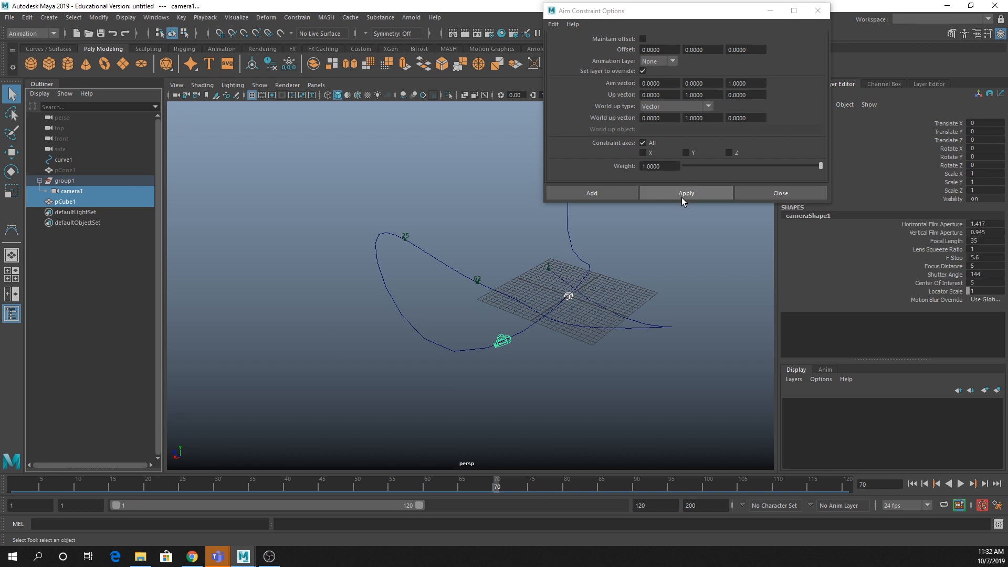
Step: Try aim-constraining camera1 to the cube with aim vector 0, 0, 1, check its direction, and undo the constraint
{"action": "left_click", "coordinate": [682, 198]}
{"action": "left_click_drag", "start_coordinate": [674, 207], "coordinate": [556, 292], "text": "alt"}
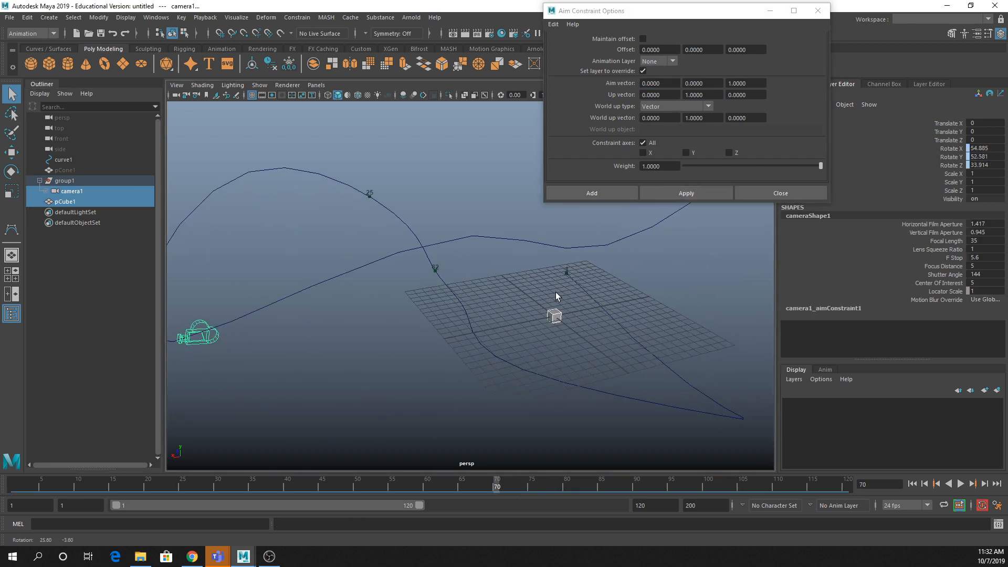
{"action": "left_click_drag", "start_coordinate": [431, 254], "coordinate": [506, 254], "text": "alt"}
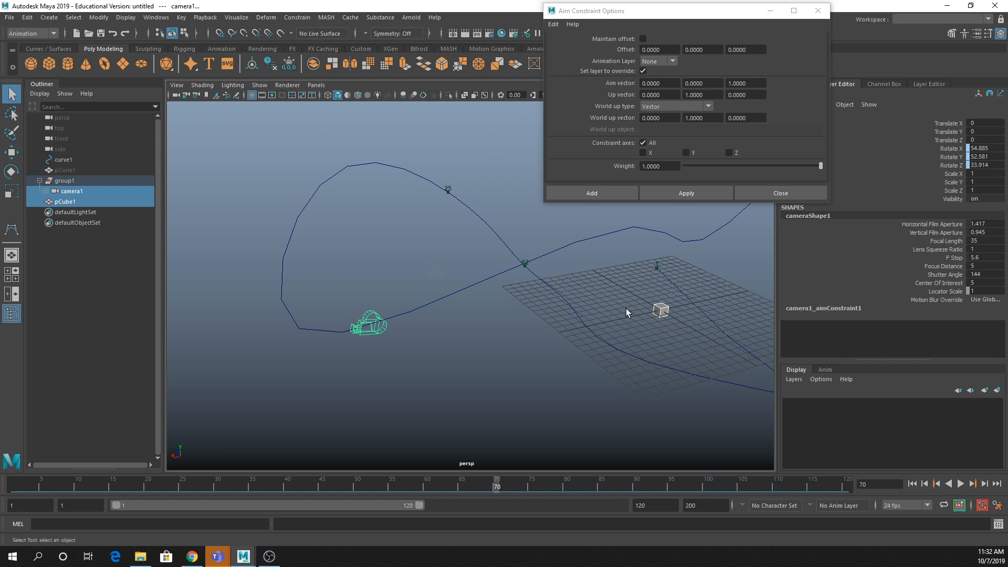
{"action": "key", "text": "ctrl+z"}
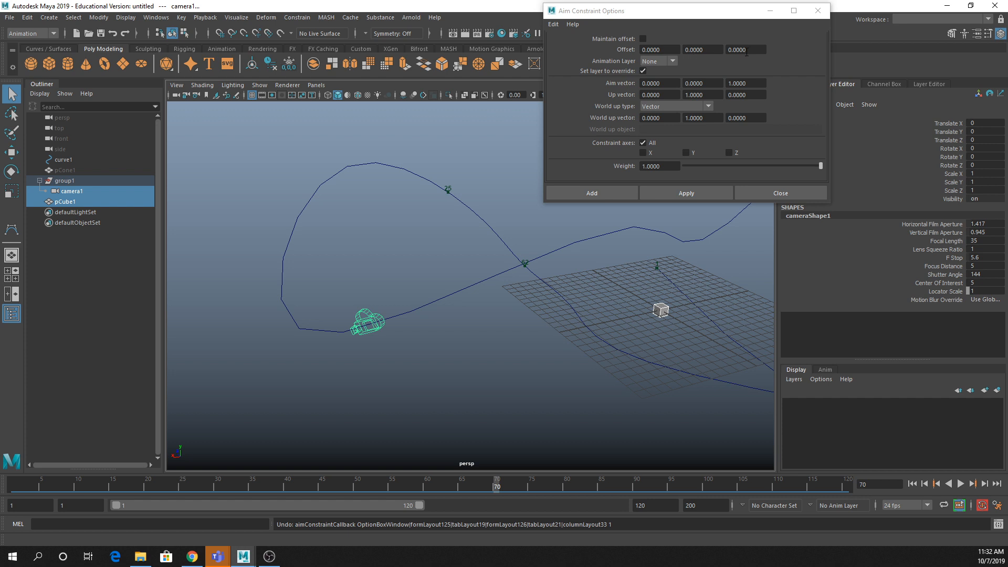
Step: Try the aim constraint on camera1 with a Z offset of 180, and undo it
{"action": "left_click", "coordinate": [747, 50]}
{"action": "type", "text": "180"}
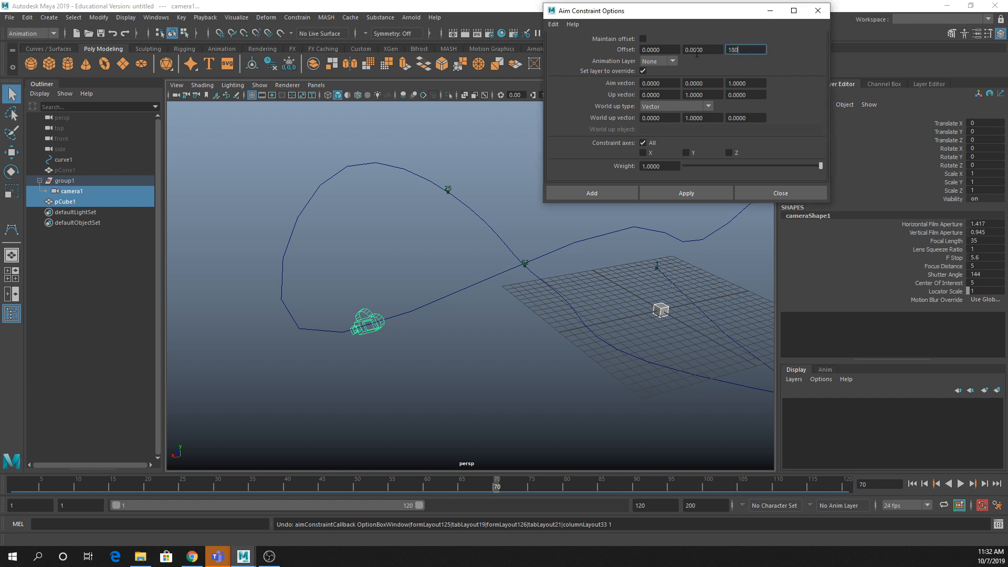
{"action": "left_click", "coordinate": [707, 191]}
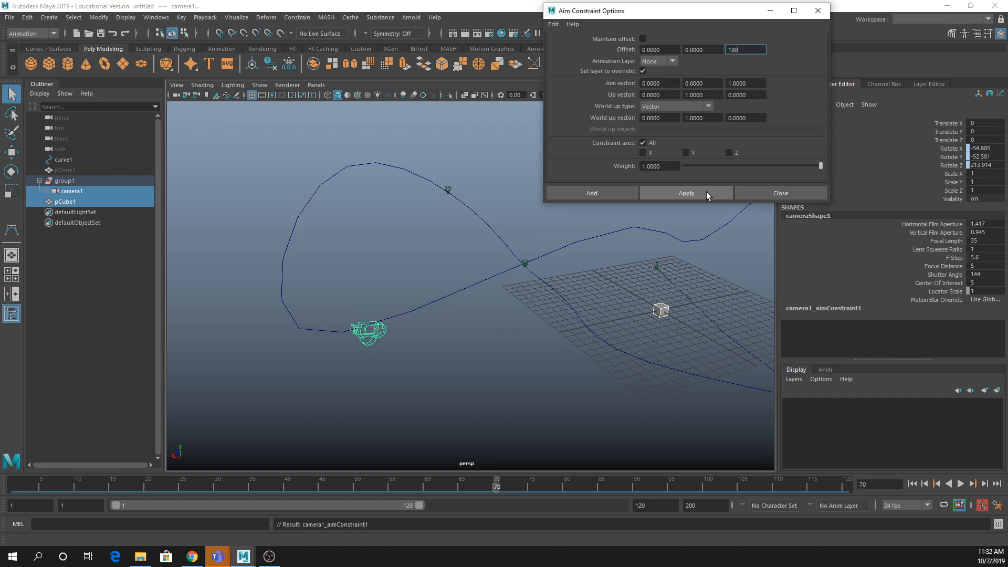
{"action": "key", "text": "ctrl+z"}
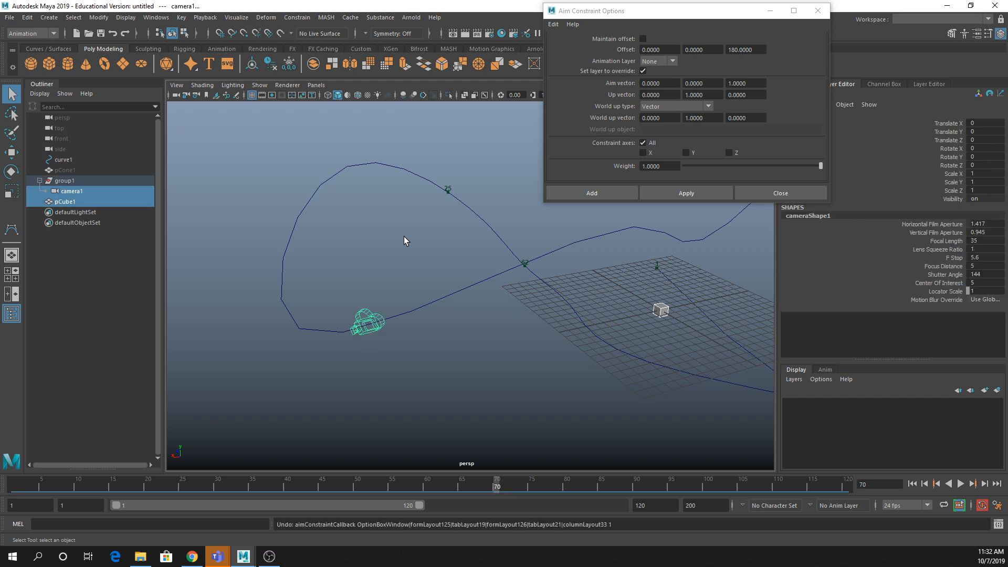
Step: Reset the Z offset to 0, try the aim constraint with an X offset of 180, and undo it
{"action": "left_click_drag", "start_coordinate": [756, 50], "coordinate": [707, 47]}
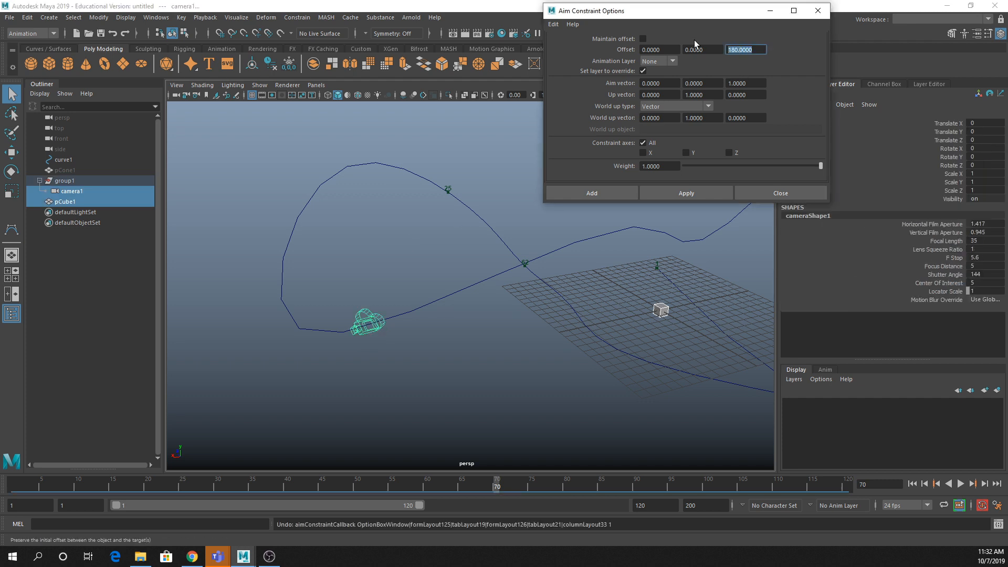
{"action": "type", "text": "0"}
{"action": "key", "text": "Tab"}
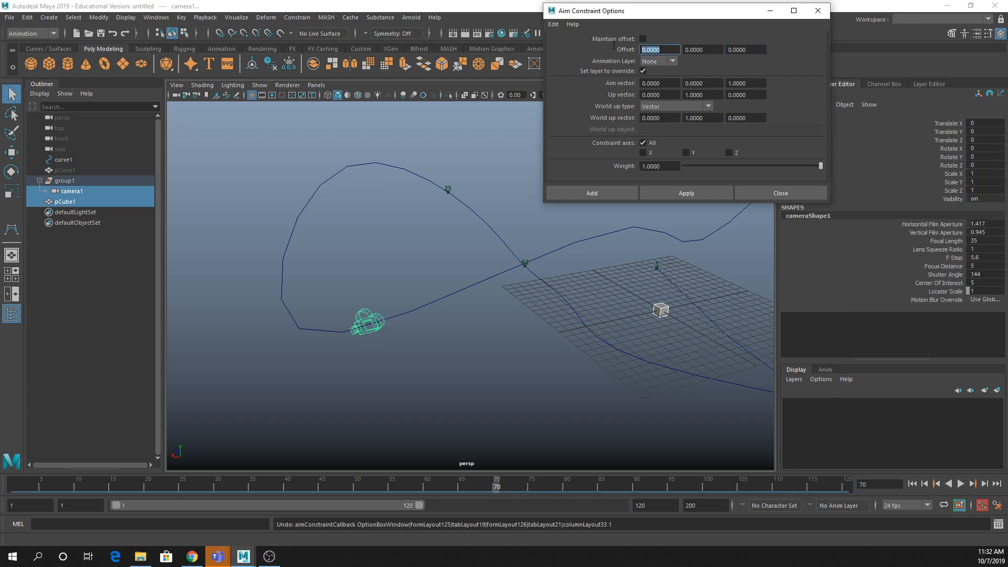
{"action": "type", "text": "180"}
{"action": "left_click", "coordinate": [684, 193]}
{"action": "key", "text": "ctrl+z"}
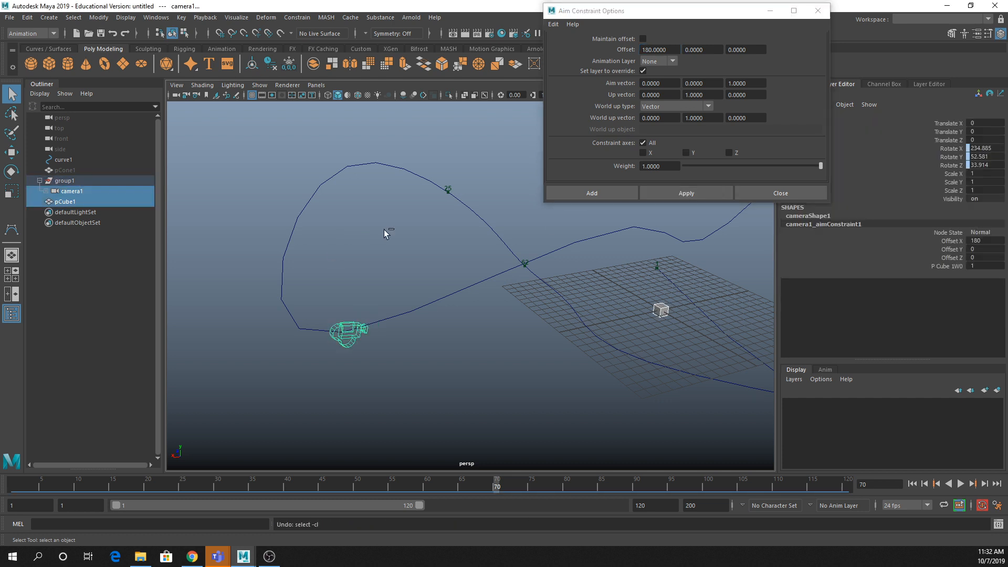
Step: Aim-constrain camera1 to the cube with aim vector 0, 0, -1 and the X offset set back to 0
{"action": "left_click", "coordinate": [763, 83]}
{"action": "type", "text": "-1"}
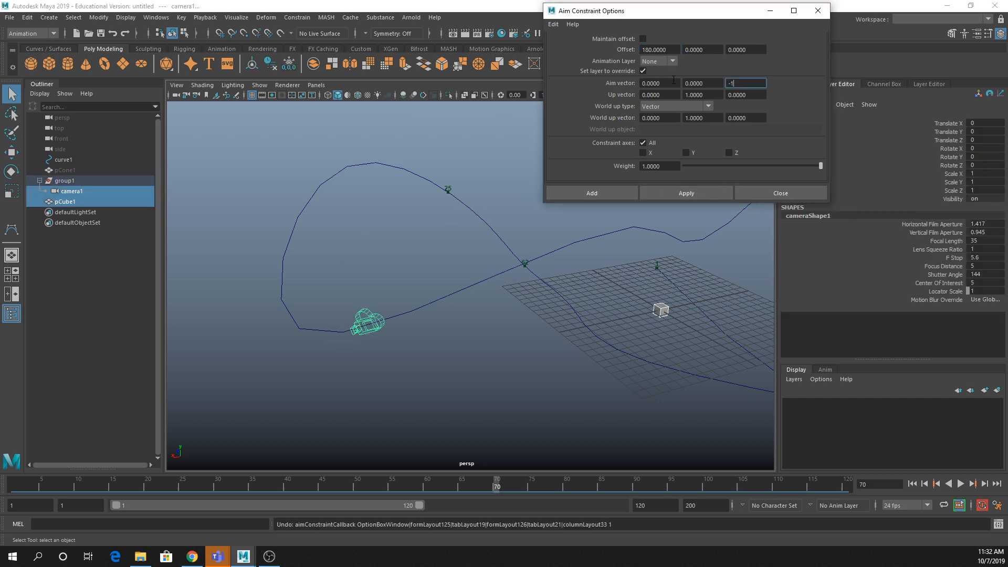
{"action": "key", "text": "Tab"}
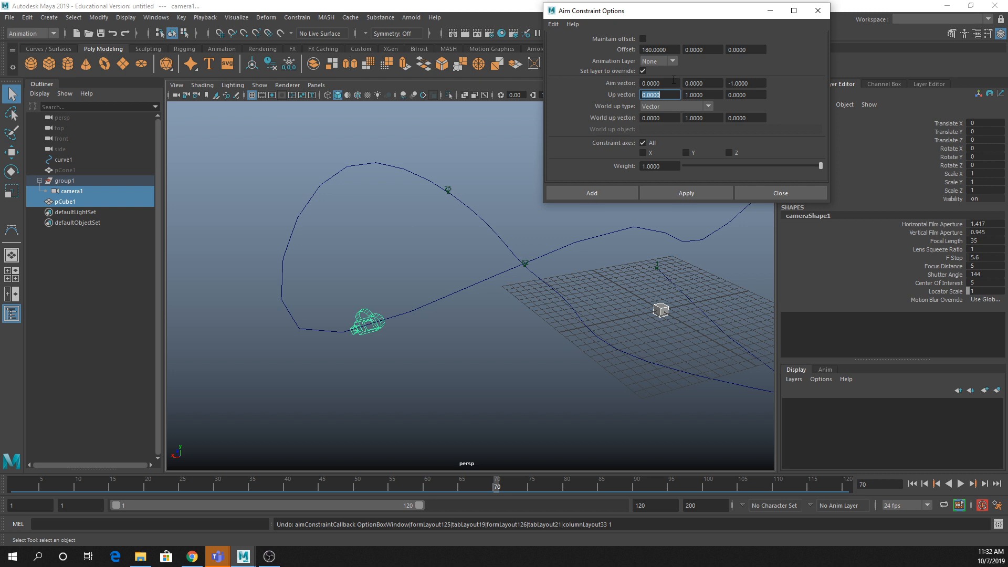
{"action": "double_click", "coordinate": [661, 50]}
{"action": "type", "text": "0"}
{"action": "left_click", "coordinate": [686, 194]}
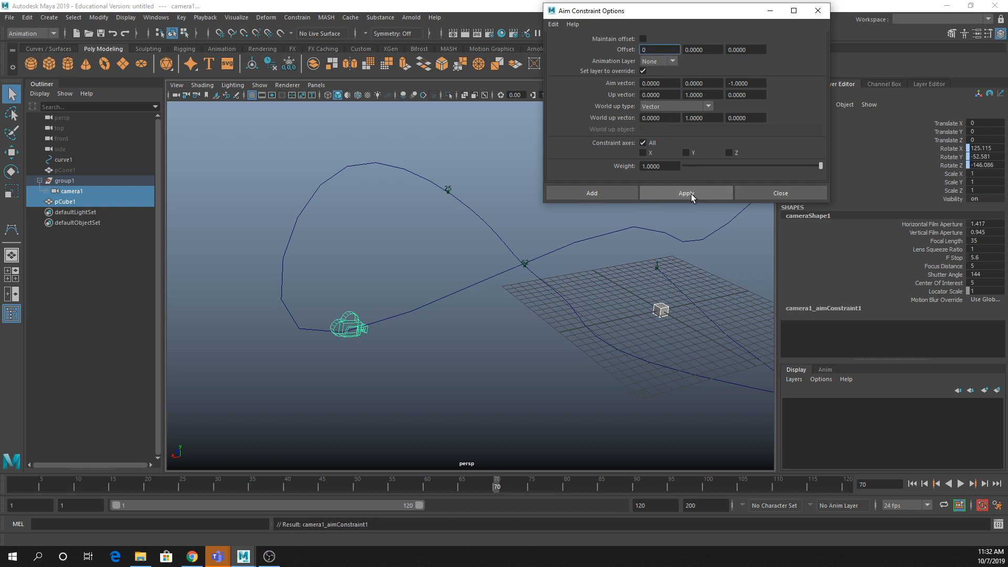
{"action": "left_click", "coordinate": [443, 268]}
{"action": "left_click_drag", "start_coordinate": [443, 268], "coordinate": [500, 273], "text": "alt"}
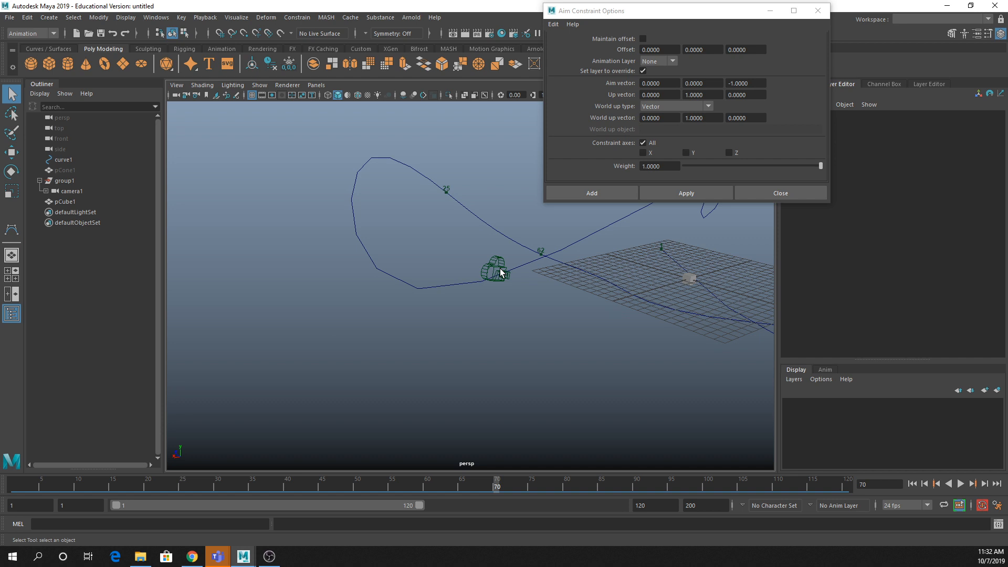
Step: Look through camera1, play and scrub the animation to check that it tracks the cube, and return to frame 1
{"action": "left_click", "coordinate": [323, 86]}
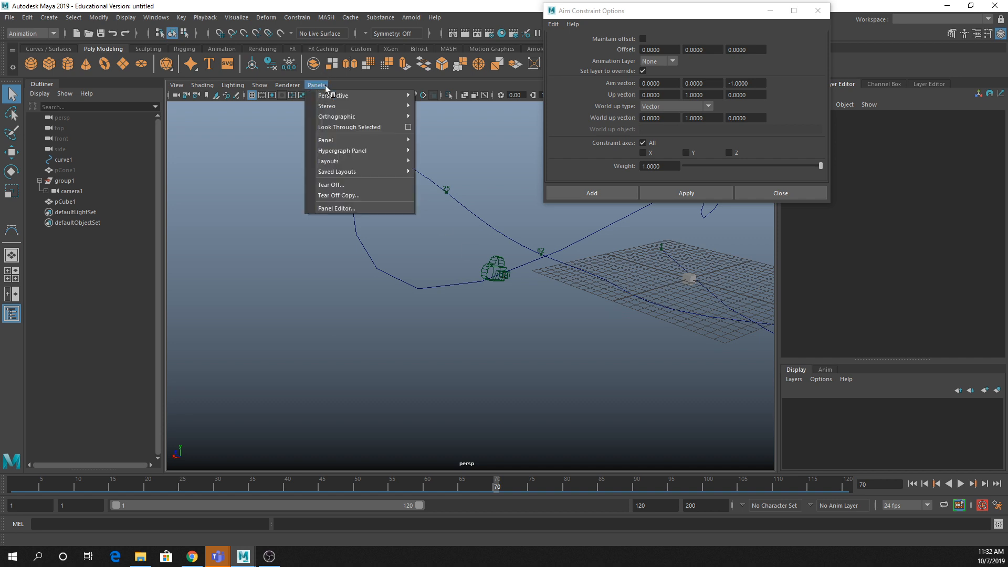
{"action": "mouse_move", "coordinate": [337, 96]}
{"action": "left_click", "coordinate": [462, 100]}
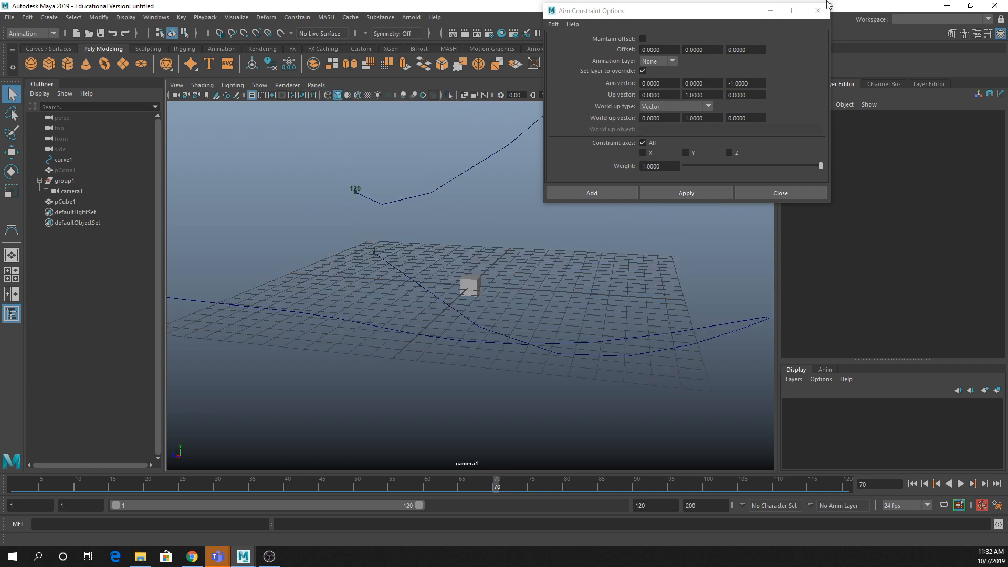
{"action": "left_click", "coordinate": [773, 12]}
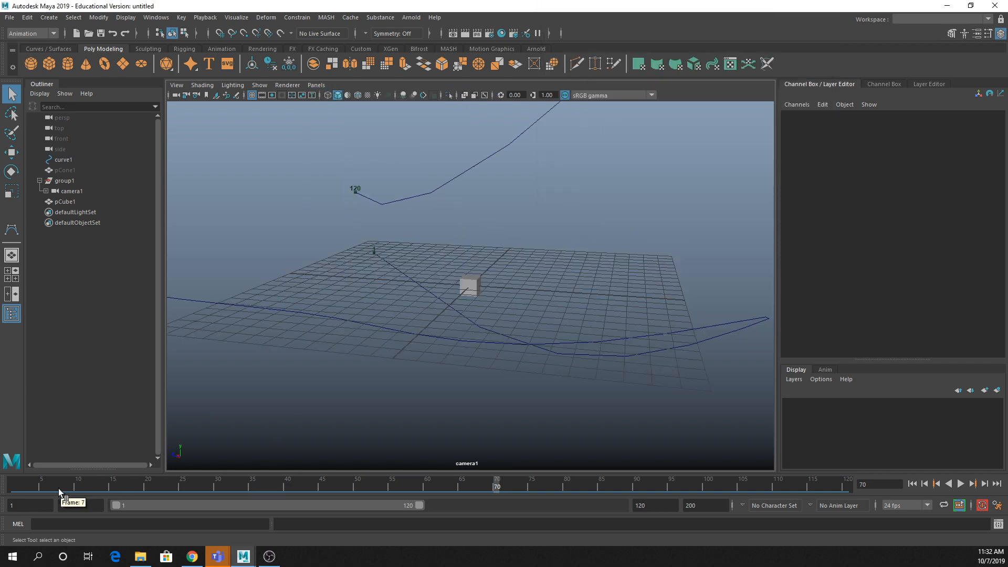
{"action": "key", "text": "alt+v"}
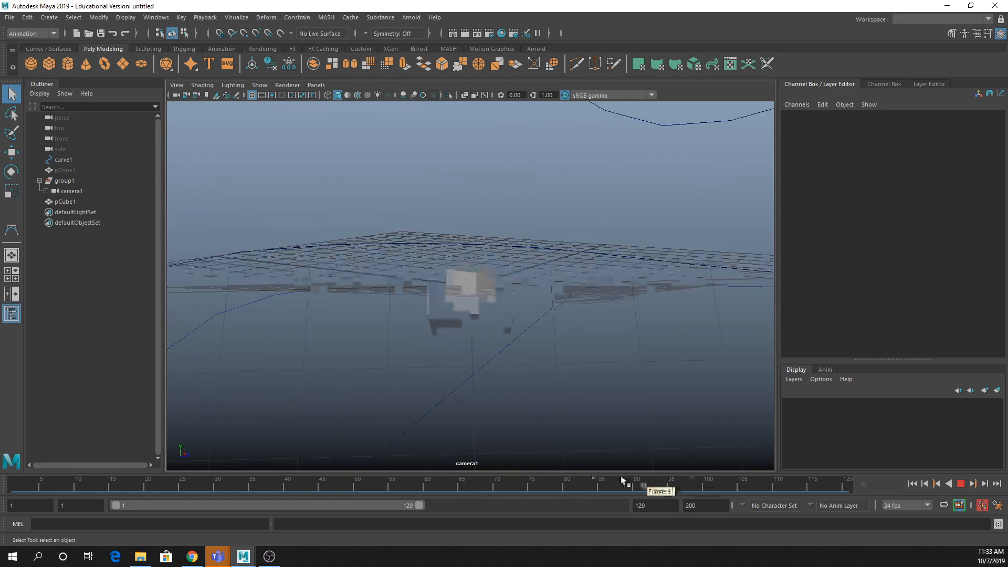
{"action": "mouse_move", "coordinate": [621, 477]}
{"action": "left_mouse_down"}
{"action": "mouse_move", "coordinate": [349, 487]}
{"action": "mouse_move", "coordinate": [93, 561]}
{"action": "mouse_move", "coordinate": [11, 559]}
{"action": "left_mouse_up"}
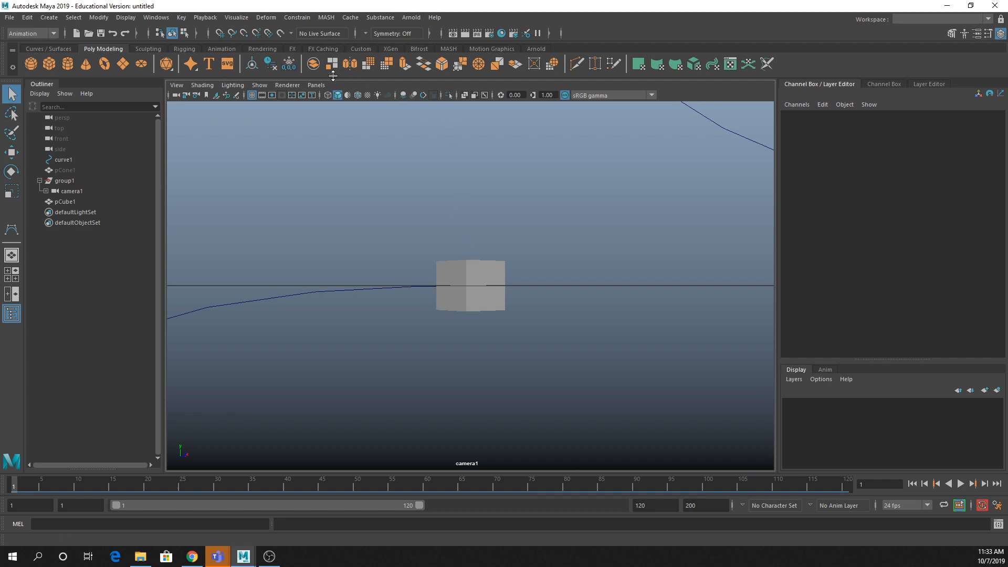
Step: Switch the viewport back to the persp camera
{"action": "left_click", "coordinate": [317, 85]}
{"action": "mouse_move", "coordinate": [333, 97]}
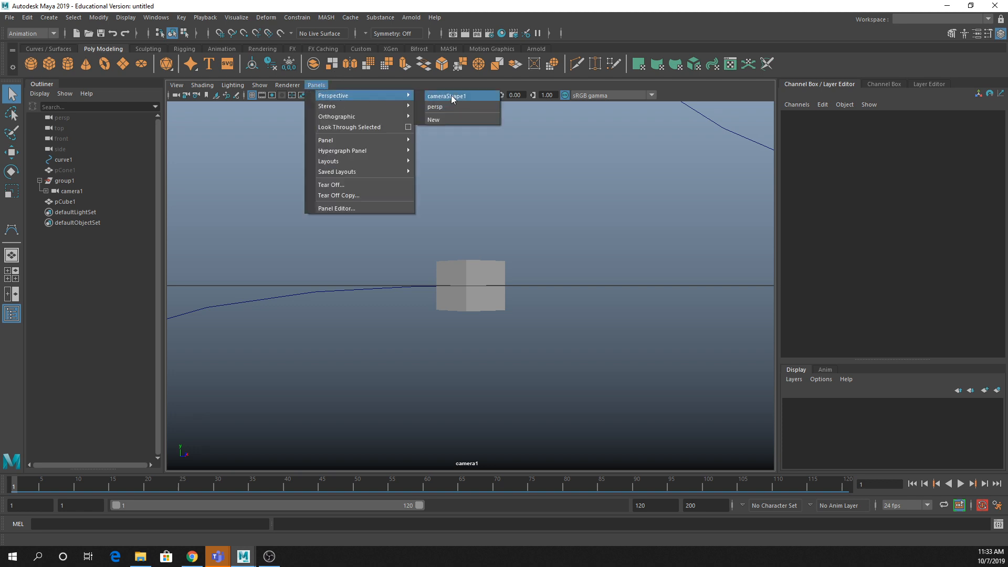
{"action": "left_click", "coordinate": [457, 107]}
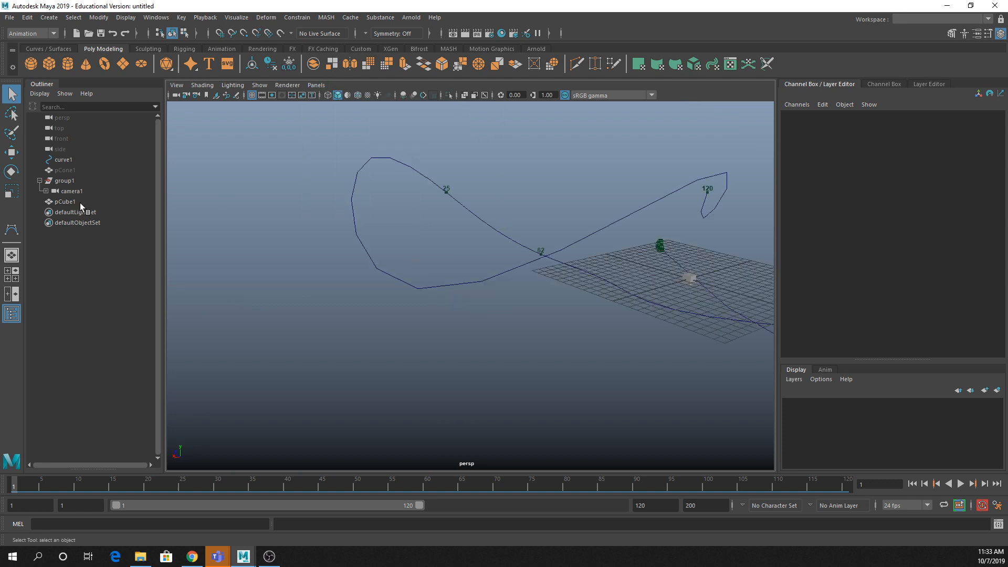
Step: Hide the camera's group1, unhide pCone1, and delete the cube
{"action": "left_click", "coordinate": [65, 180]}
{"action": "key", "text": "ctrl+h"}
{"action": "left_click", "coordinate": [71, 170]}
{"action": "key", "text": "shift+h"}
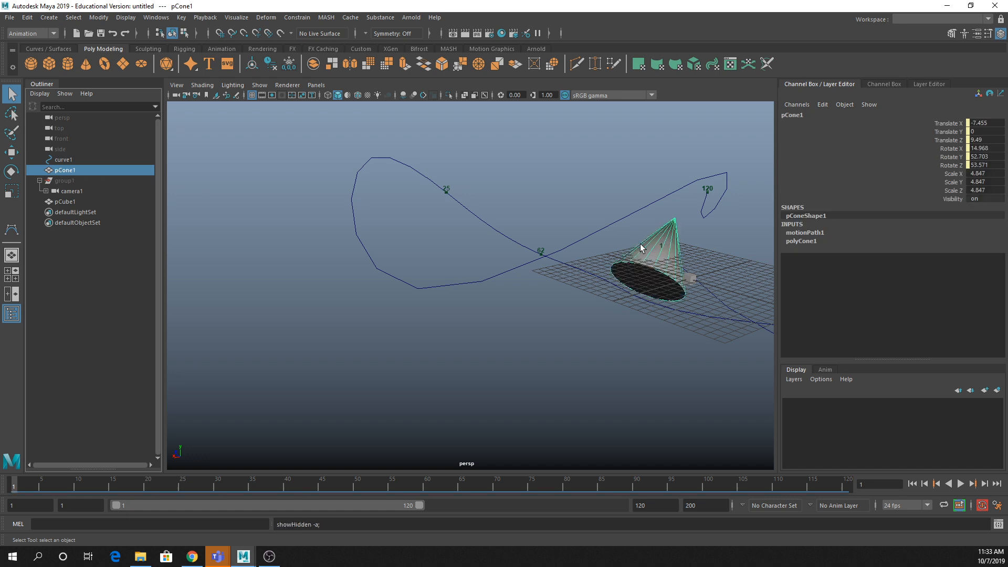
{"action": "left_click_drag", "start_coordinate": [661, 254], "coordinate": [474, 333], "text": "alt"}
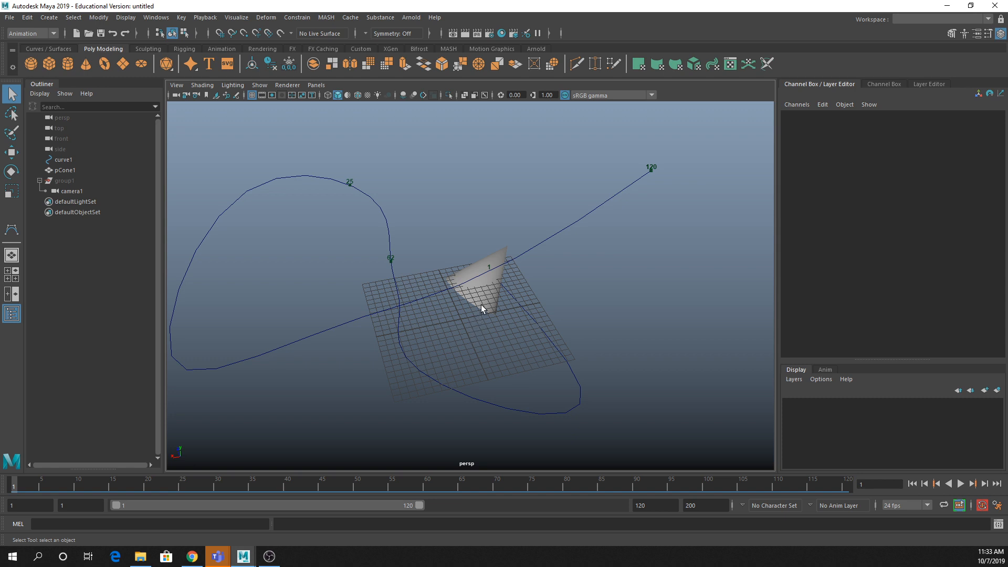
Step: Ghost the cone using the Global preferences ghosting type, keeping the Ghost options window open beside the viewport
{"action": "left_click", "coordinate": [481, 309]}
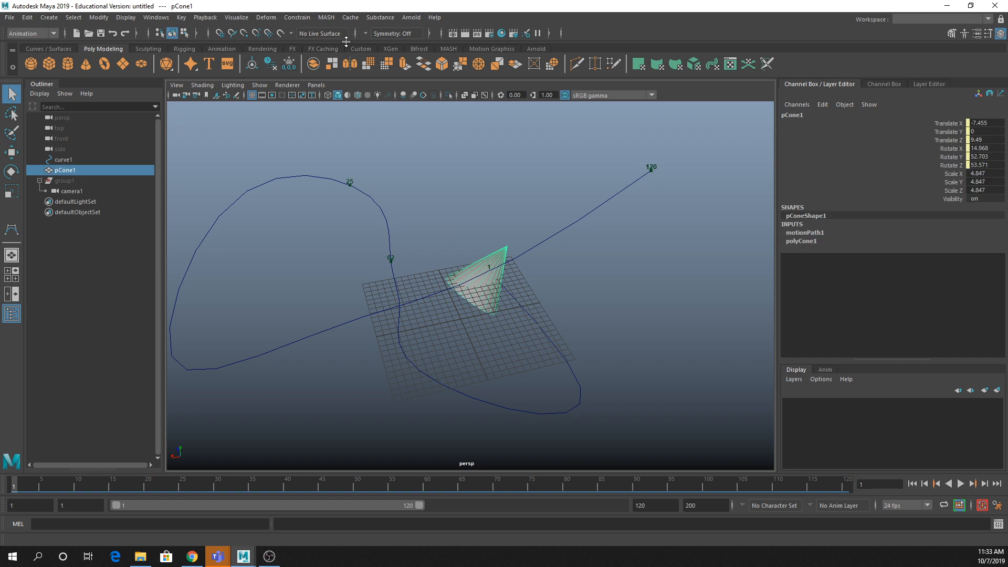
{"action": "left_click", "coordinate": [236, 18]}
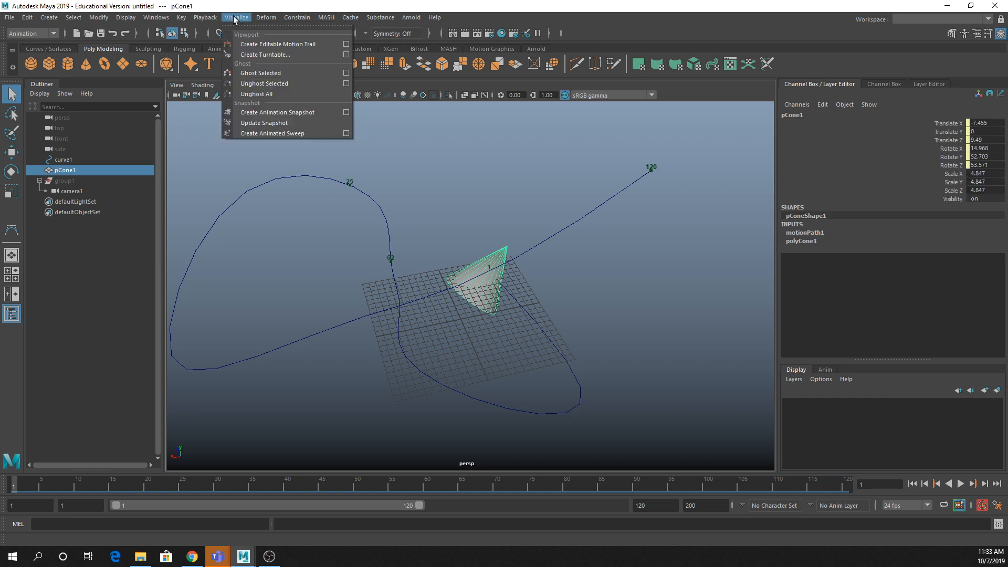
{"action": "left_click", "coordinate": [346, 74]}
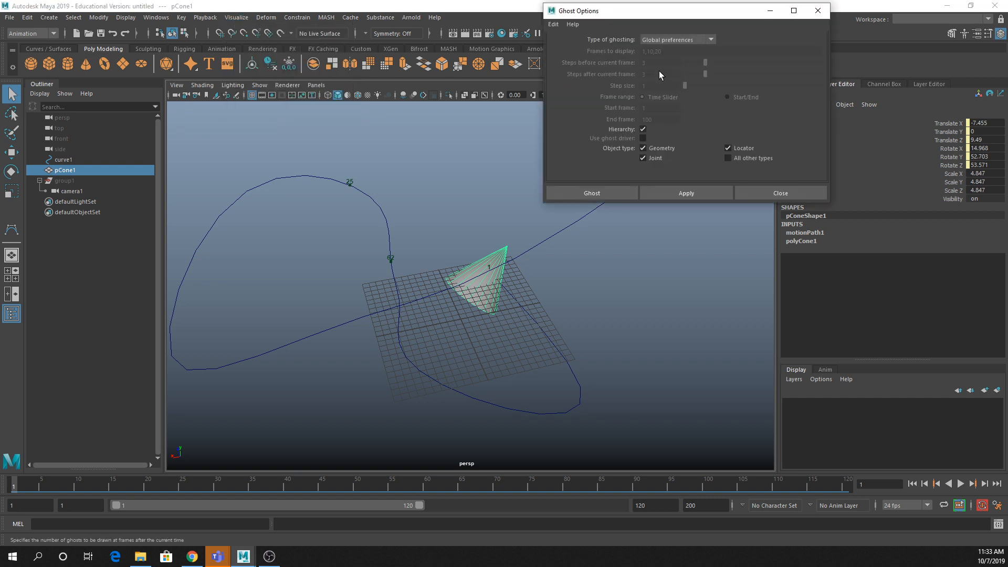
{"action": "left_click", "coordinate": [719, 190]}
{"action": "left_click_drag", "start_coordinate": [664, 19], "coordinate": [860, 34]}
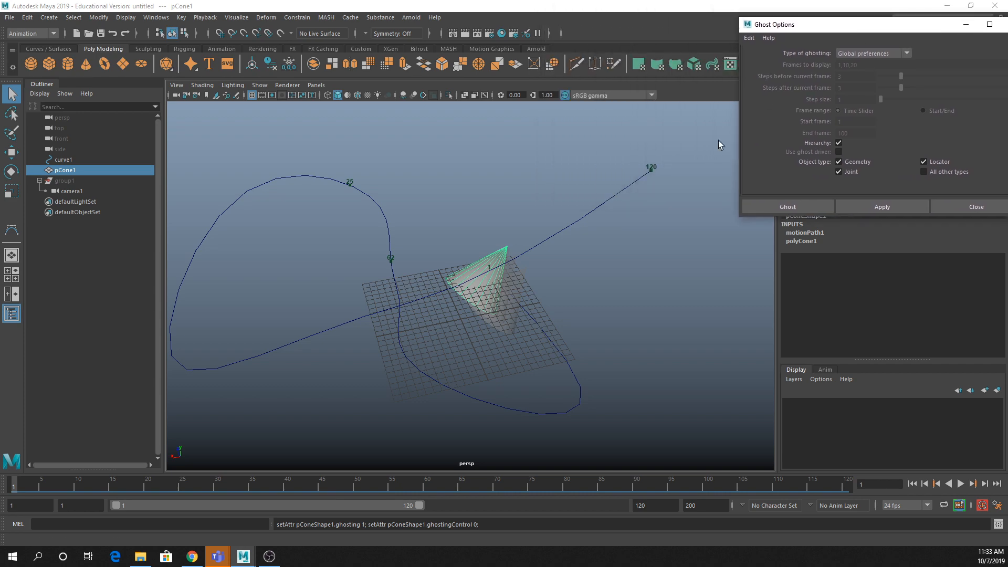
Step: Scrub to frame 19 and examine the cone's ghosts along the curve from several angles
{"action": "left_click_drag", "start_coordinate": [720, 144], "coordinate": [588, 244], "text": "alt"}
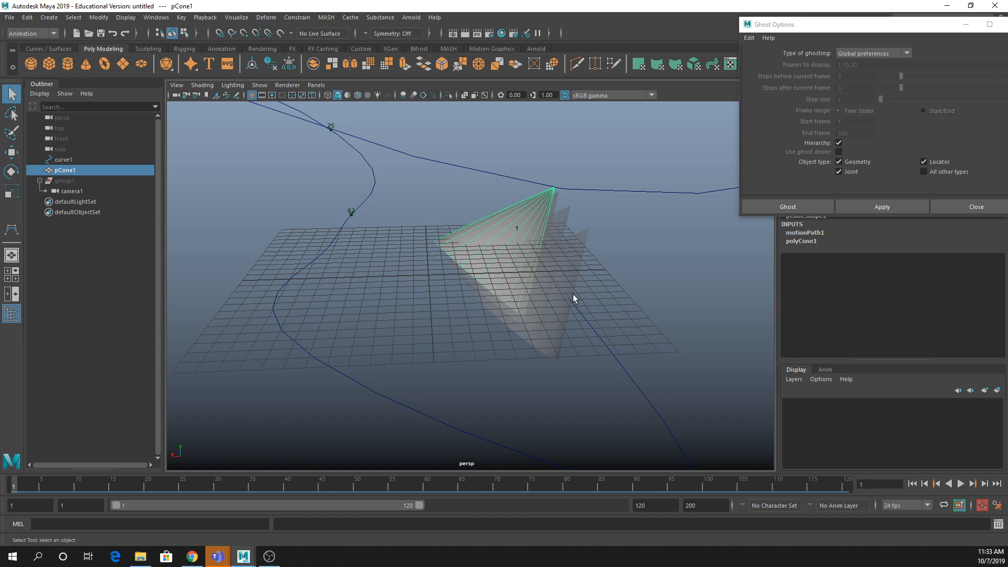
{"action": "left_click_drag", "start_coordinate": [117, 478], "coordinate": [140, 480]}
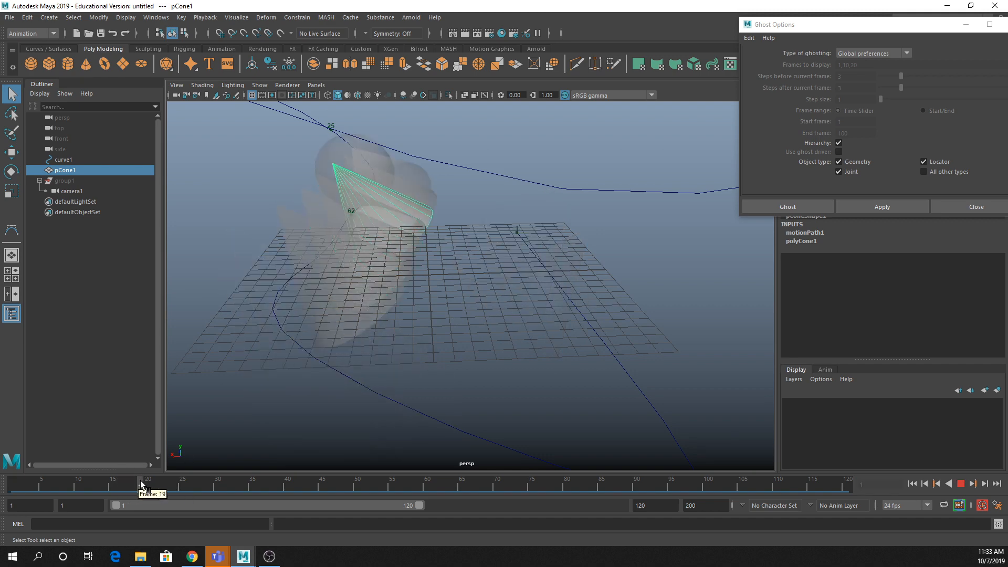
{"action": "scroll", "coordinate": [317, 309], "scroll_direction": "down", "scroll_amount": 5}
{"action": "left_click_drag", "start_coordinate": [317, 314], "coordinate": [562, 212], "text": "alt"}
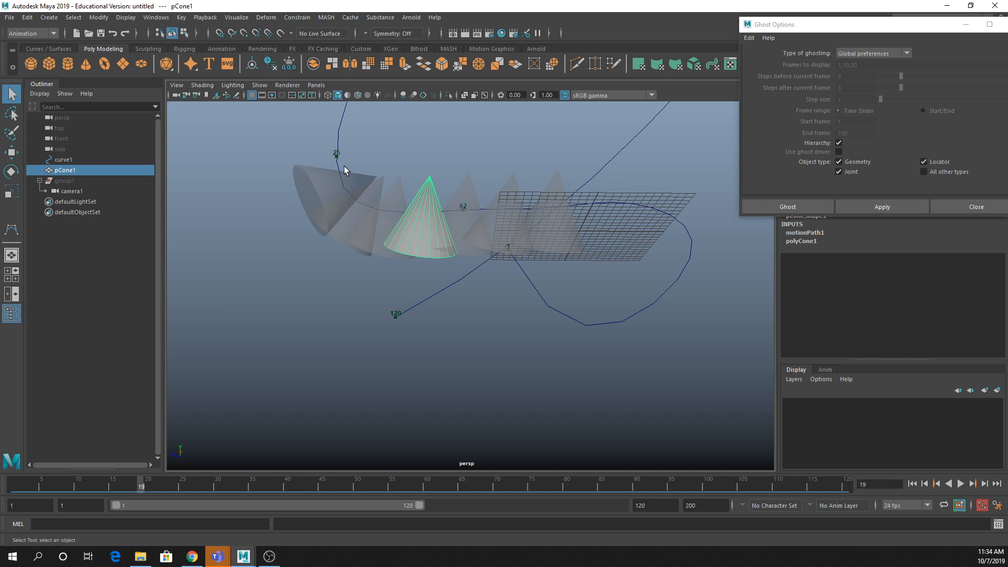
{"action": "left_click_drag", "start_coordinate": [496, 144], "coordinate": [403, 276], "text": "alt"}
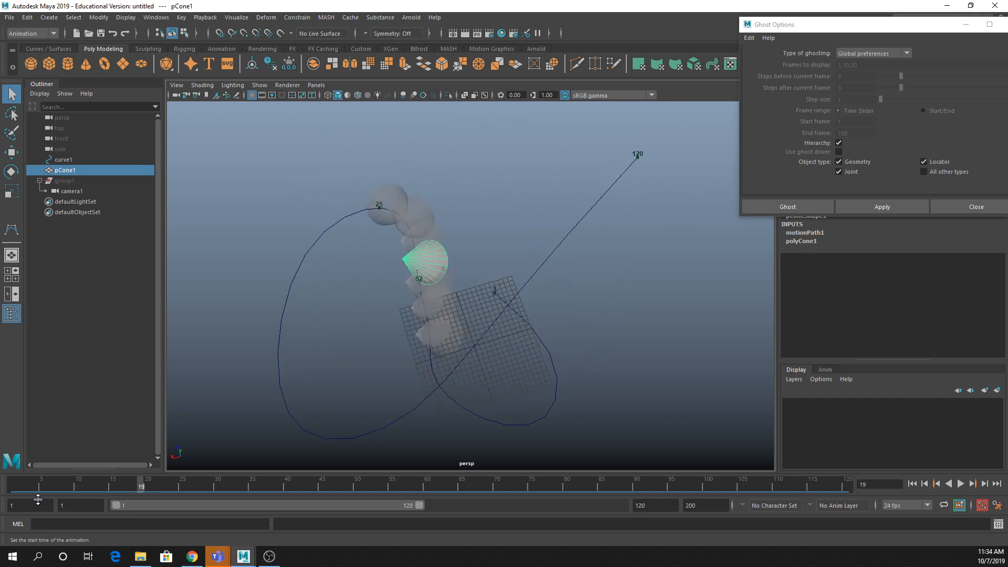
Step: Scrub from the start of the timeline through to frame 112 to review how the ghosts follow the cone
{"action": "left_click", "coordinate": [16, 487]}
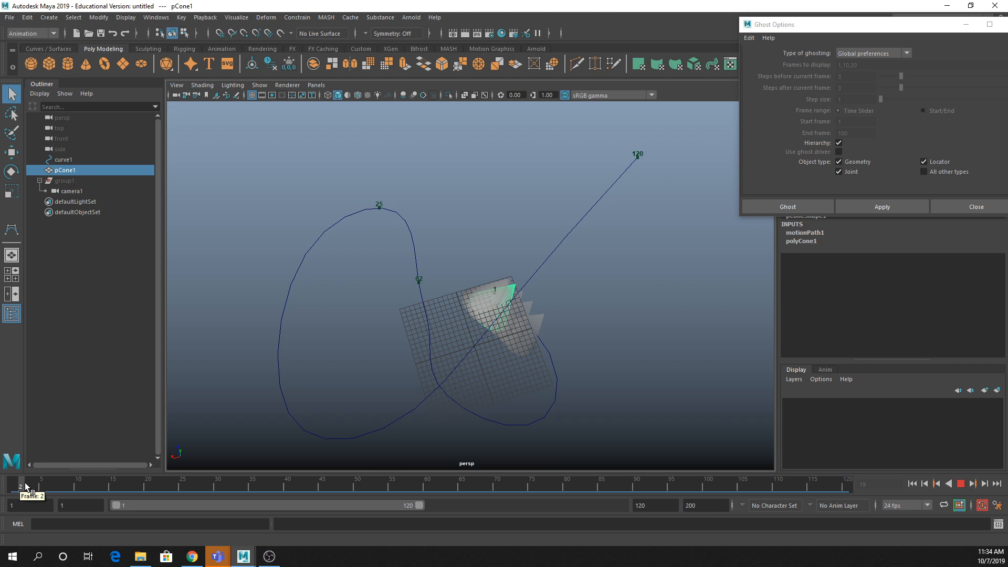
{"action": "left_click_drag", "start_coordinate": [25, 487], "coordinate": [39, 487]}
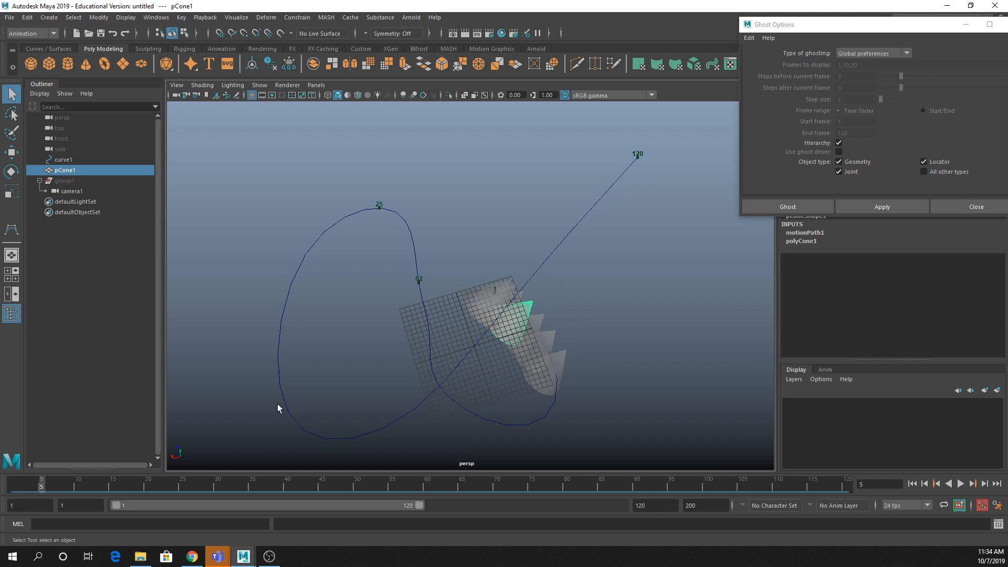
{"action": "mouse_move", "coordinate": [59, 481]}
{"action": "left_mouse_down"}
{"action": "mouse_move", "coordinate": [213, 469]}
{"action": "mouse_move", "coordinate": [479, 499]}
{"action": "mouse_move", "coordinate": [790, 482]}
{"action": "left_mouse_up"}
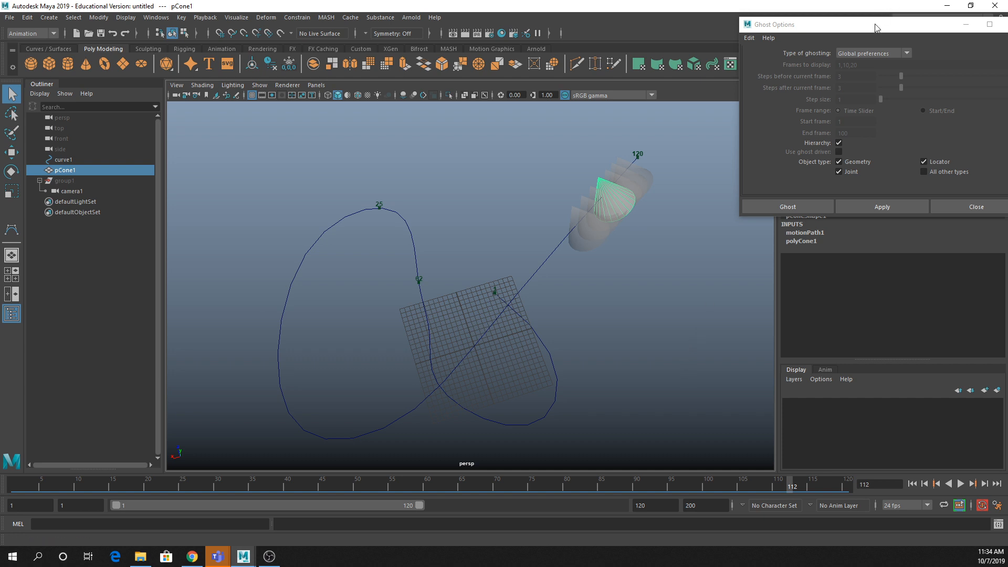
Step: Ghost the cone at custom frames 1, 10 and 20, and scrub the timeline to frame 29
{"action": "left_click_drag", "start_coordinate": [875, 24], "coordinate": [776, 24]}
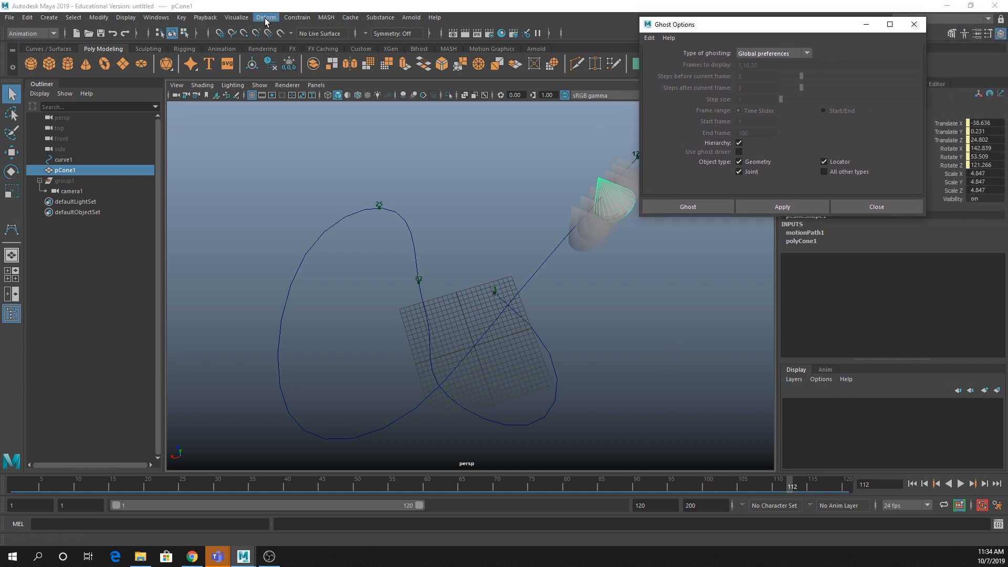
{"action": "left_click", "coordinate": [764, 54]}
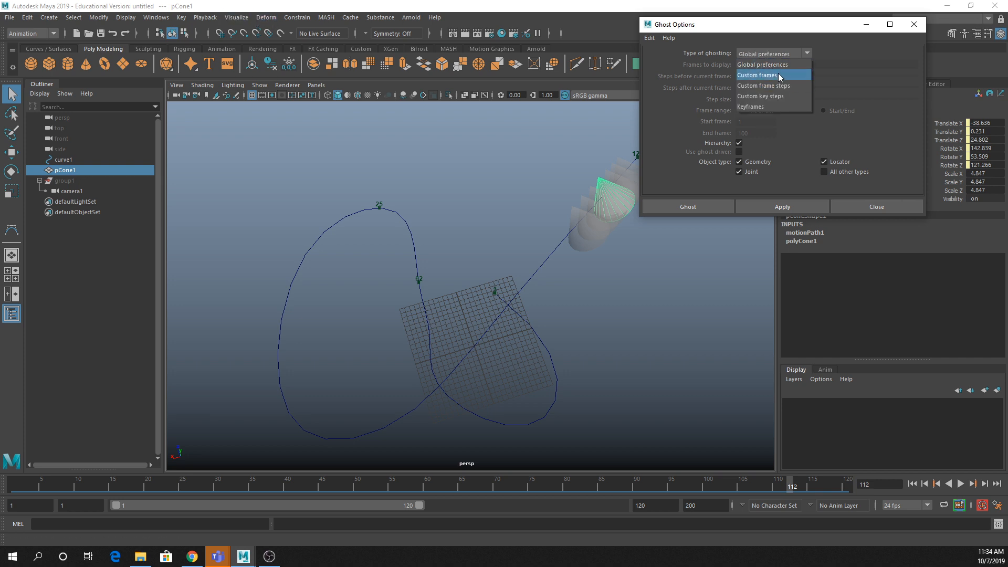
{"action": "left_click", "coordinate": [780, 74]}
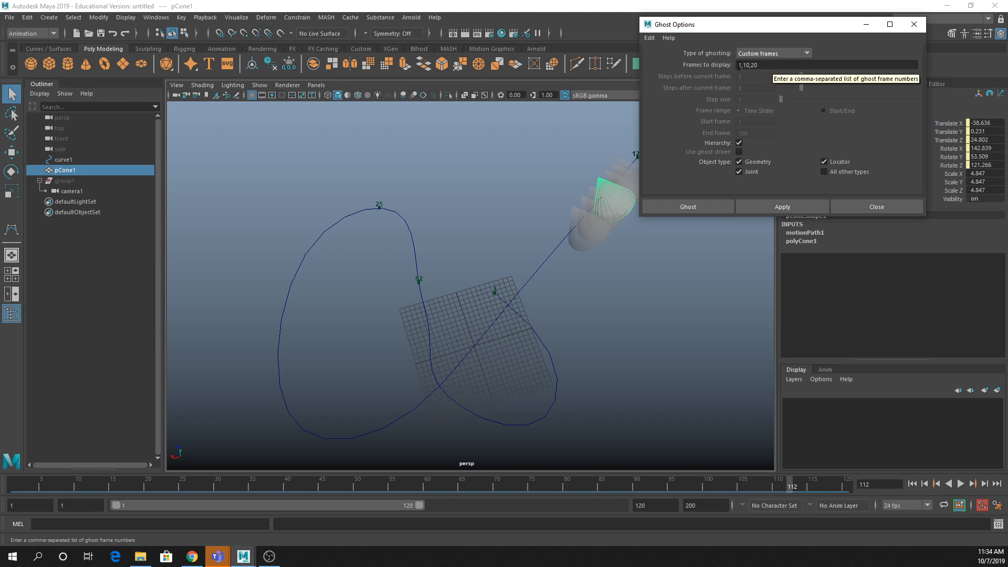
{"action": "left_click_drag", "start_coordinate": [739, 66], "coordinate": [775, 66]}
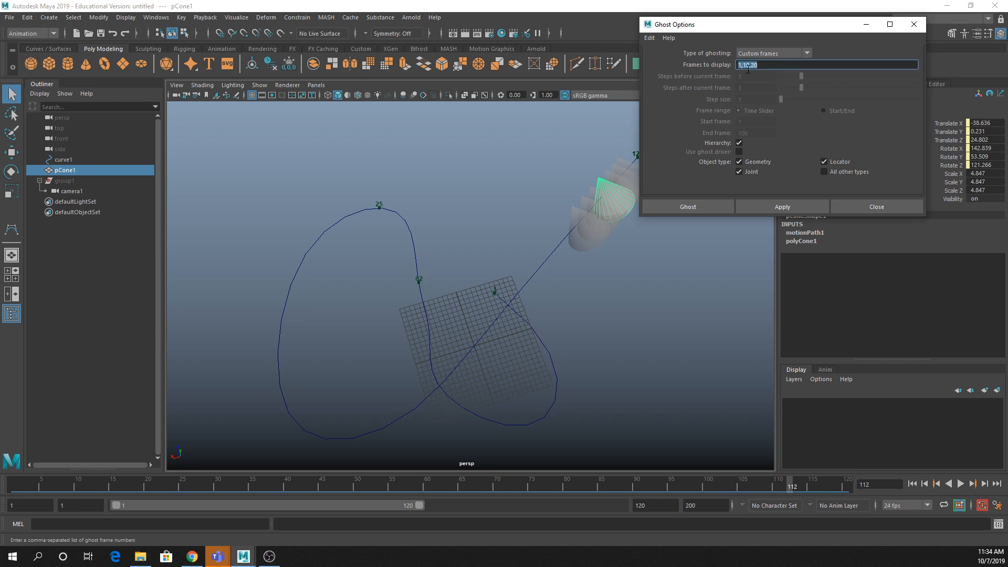
{"action": "left_click", "coordinate": [782, 205]}
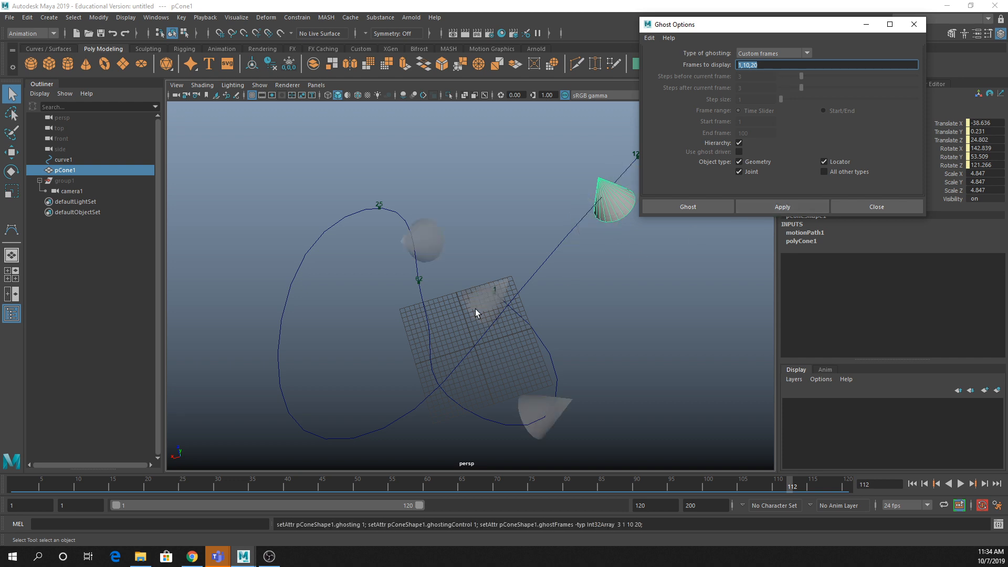
{"action": "left_click_drag", "start_coordinate": [93, 489], "coordinate": [211, 444]}
Step: Apply Custom frame steps ghosting to the cone with 10 steps before the current frame
{"action": "left_click", "coordinate": [795, 52]}
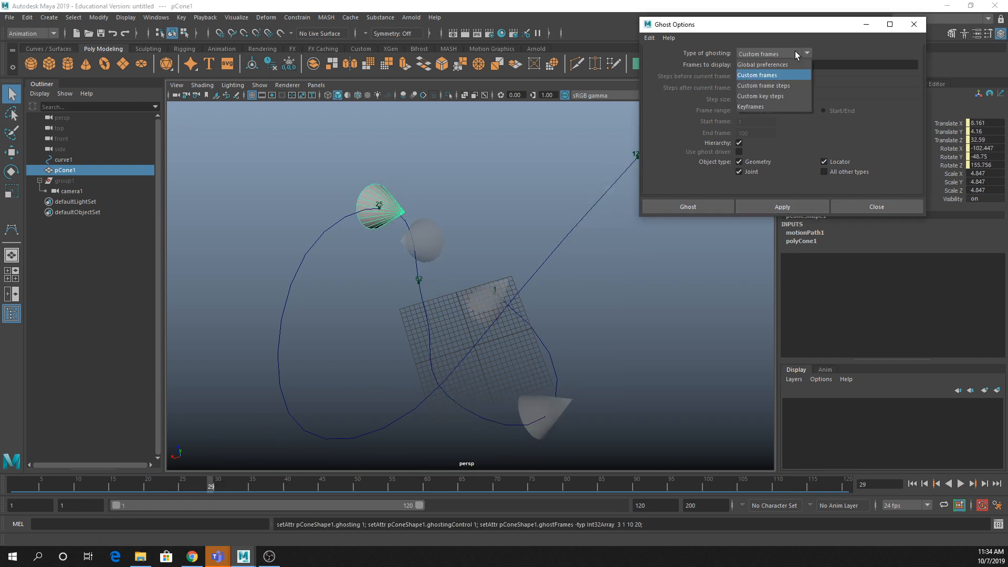
{"action": "left_click", "coordinate": [795, 87]}
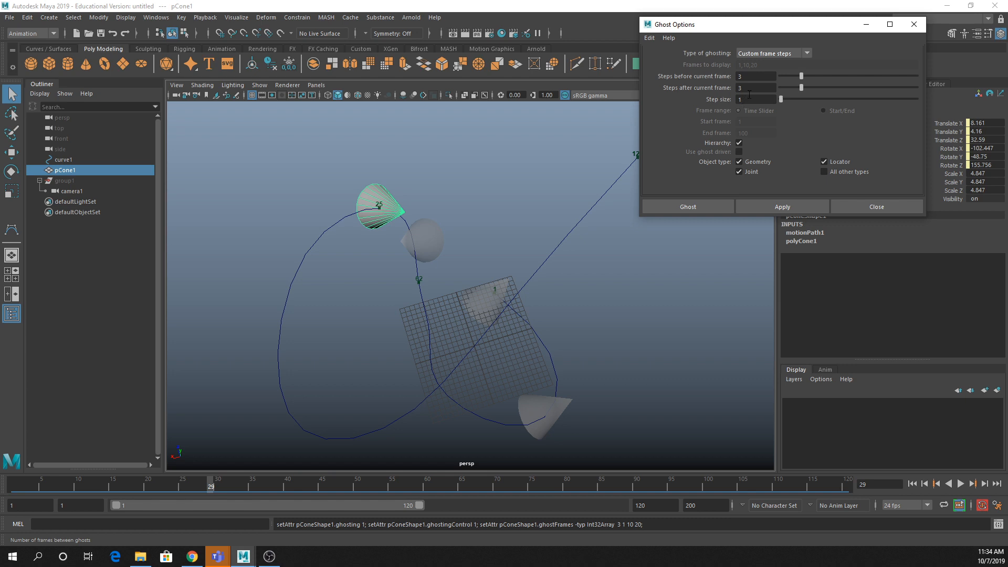
{"action": "double_click", "coordinate": [765, 76]}
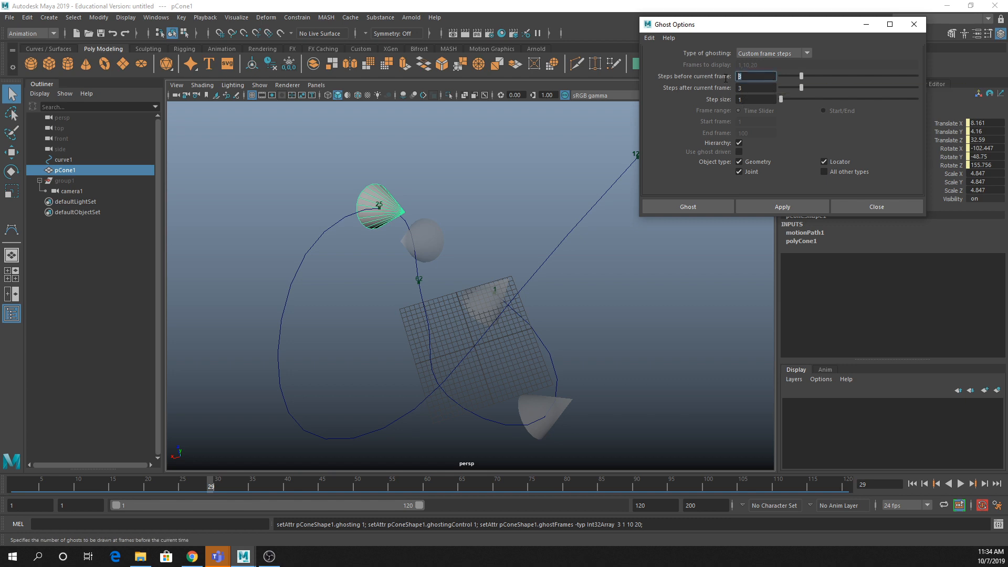
{"action": "type", "text": "10"}
{"action": "key", "text": "Tab"}
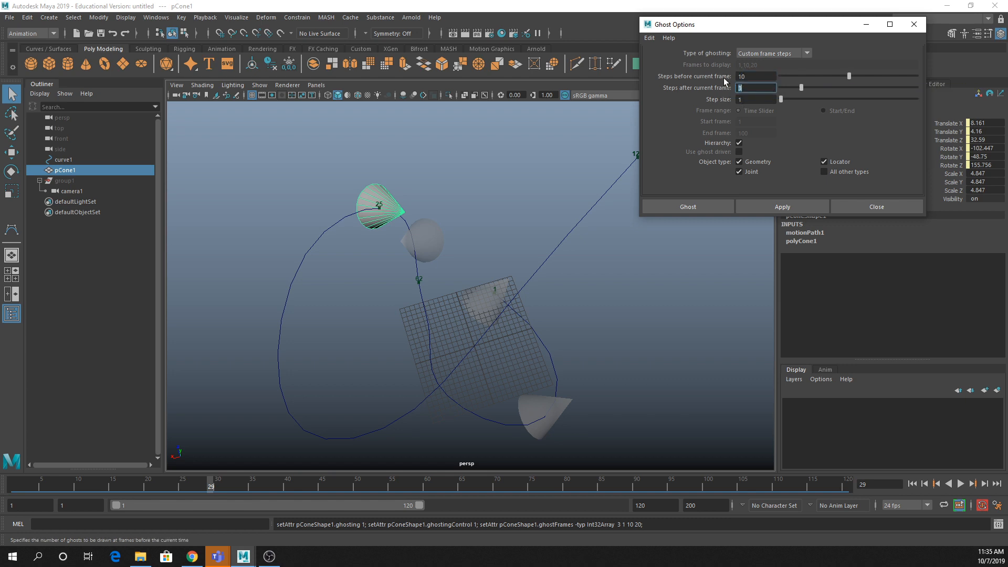
{"action": "left_click", "coordinate": [784, 211]}
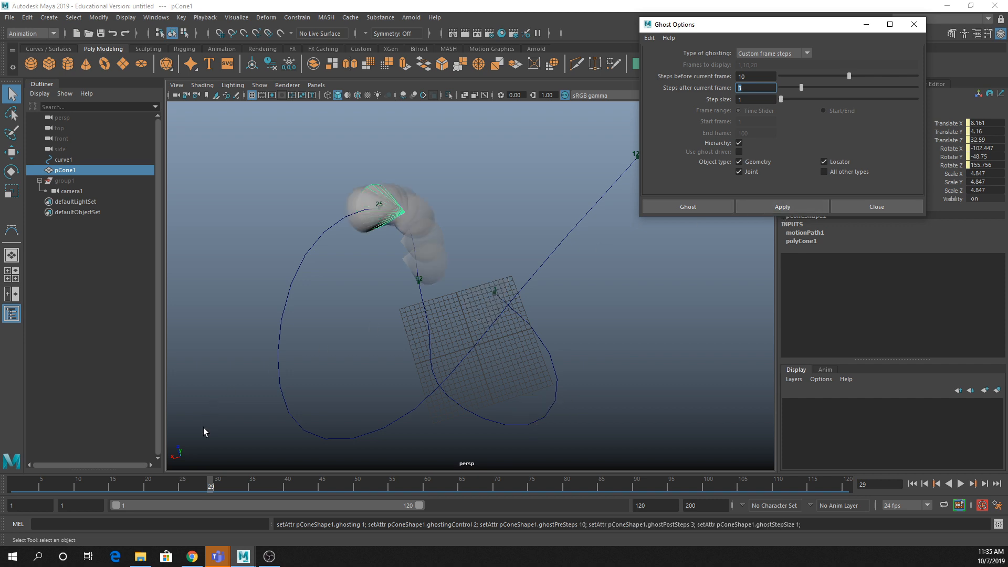
Step: Enlarge the timeline, scrub to frame 21, and examine the cone's trailing ghosts from several angles
{"action": "left_click_drag", "start_coordinate": [209, 474], "coordinate": [295, 458]}
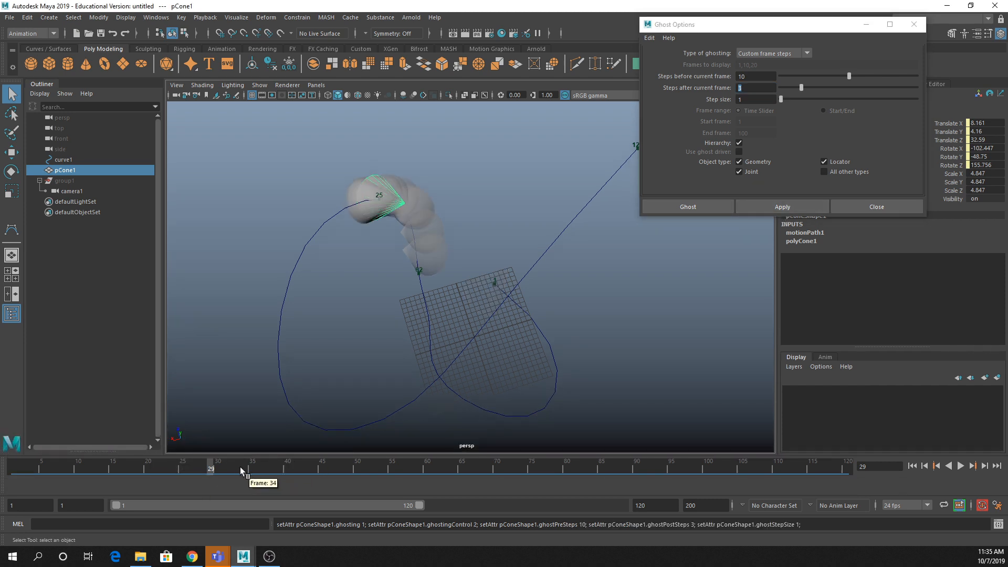
{"action": "left_click_drag", "start_coordinate": [230, 471], "coordinate": [152, 470]}
{"action": "left_click_drag", "start_coordinate": [402, 348], "coordinate": [485, 254], "text": "alt"}
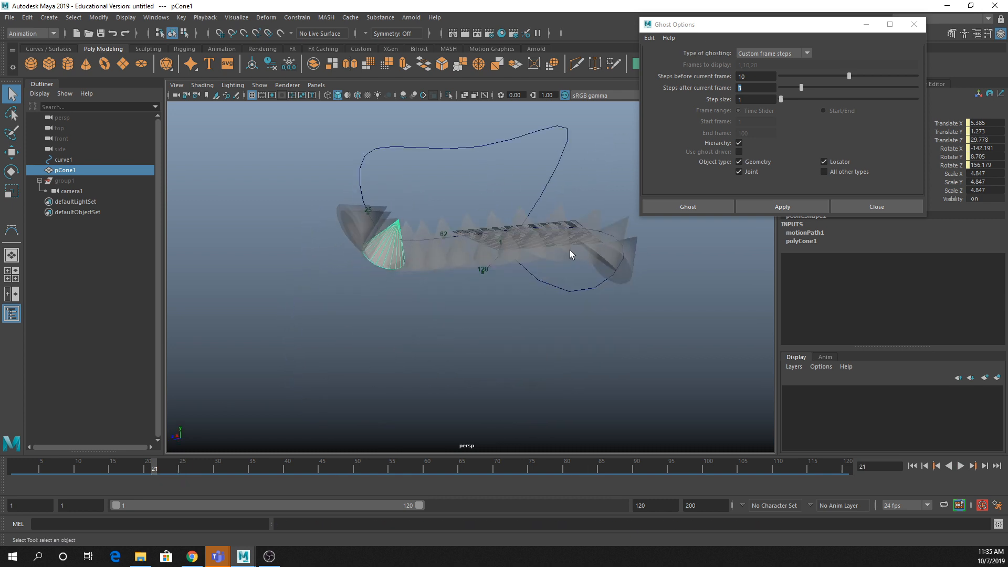
{"action": "left_click_drag", "start_coordinate": [571, 254], "coordinate": [554, 317], "text": "alt"}
Step: Set the ghost step size to 5, apply it to the cone, and inspect the spacing of the ghosts
{"action": "left_click_drag", "start_coordinate": [750, 99], "coordinate": [734, 101]}
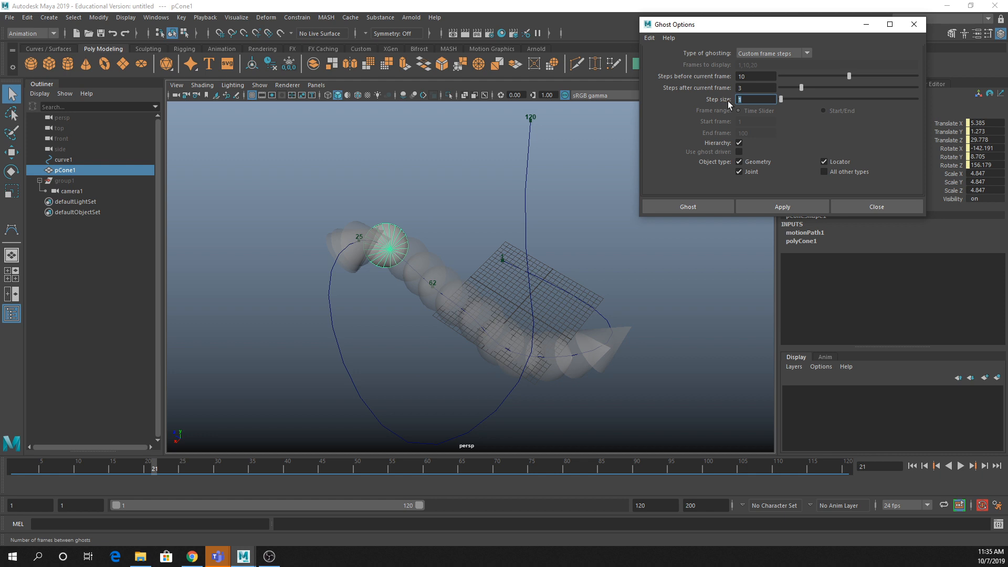
{"action": "type", "text": "5"}
{"action": "left_click", "coordinate": [779, 208]}
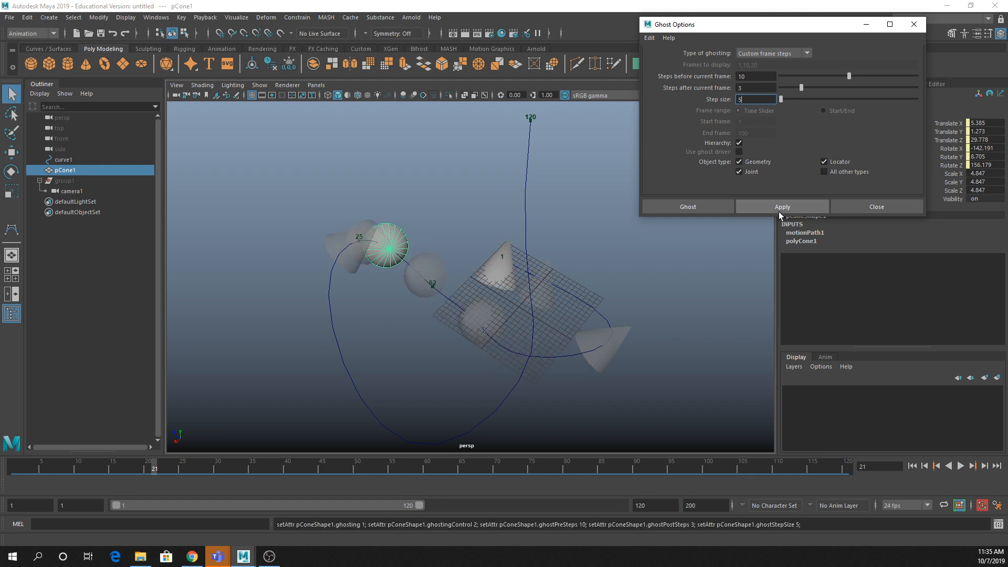
{"action": "left_click_drag", "start_coordinate": [418, 298], "coordinate": [395, 235], "text": "alt"}
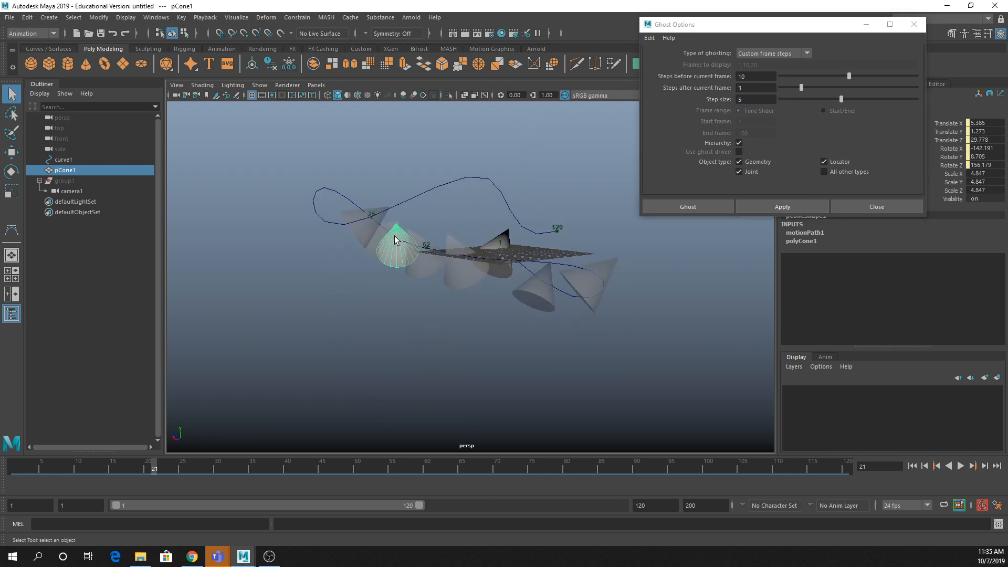
{"action": "left_click_drag", "start_coordinate": [530, 218], "coordinate": [493, 285], "text": "alt"}
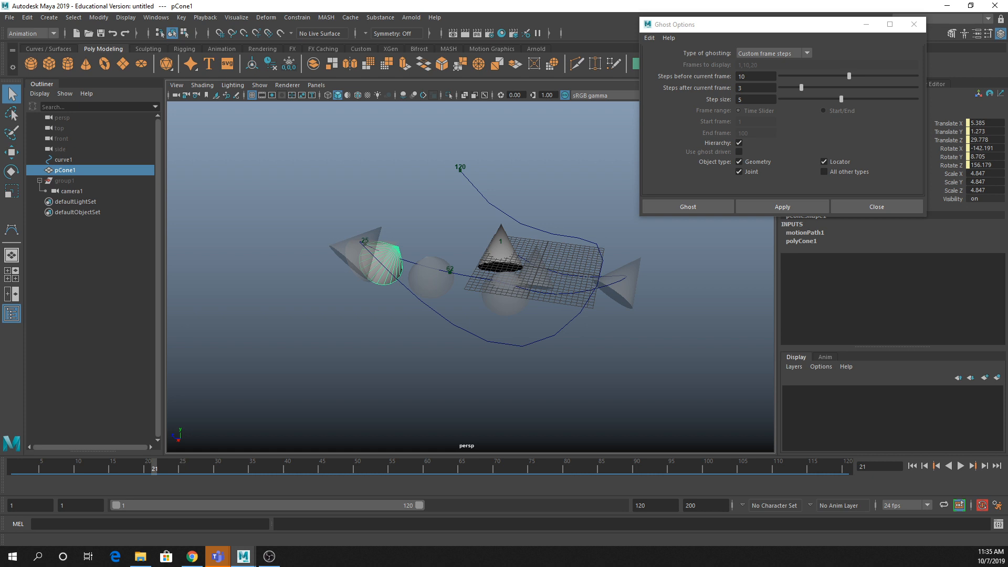
Step: Close the Ghost options and unghost the selected cone
{"action": "left_click", "coordinate": [914, 24]}
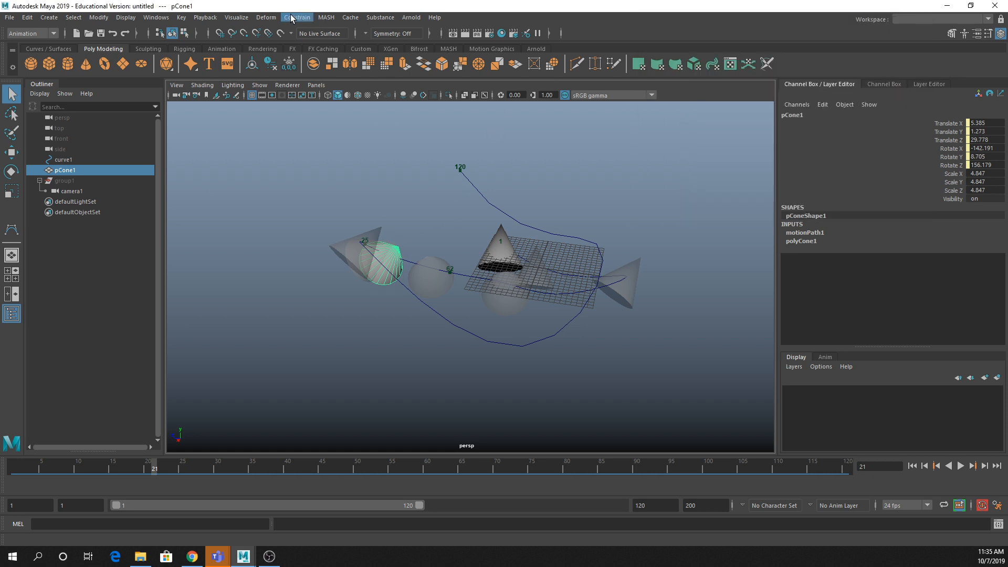
{"action": "left_click", "coordinate": [236, 17]}
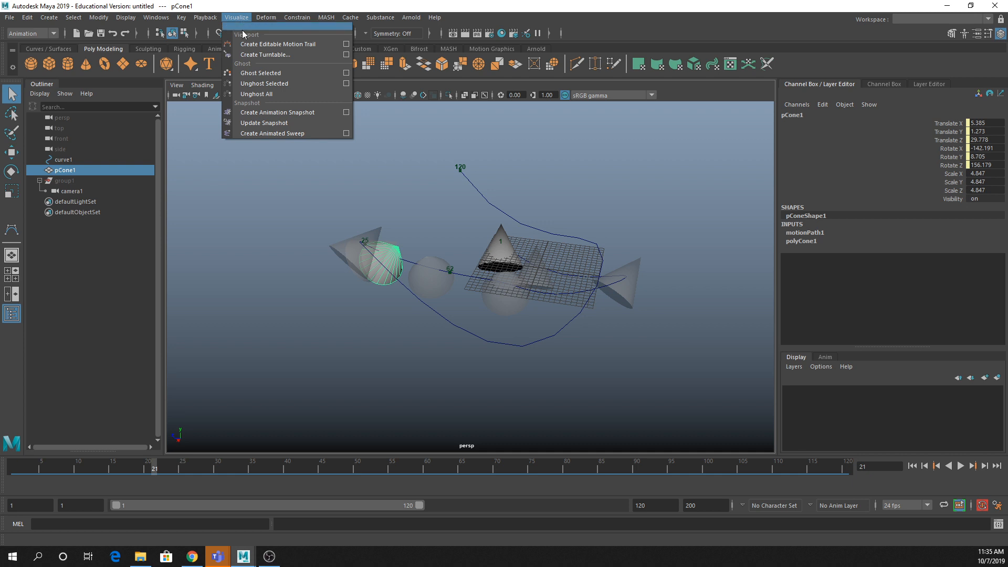
{"action": "left_click", "coordinate": [266, 84]}
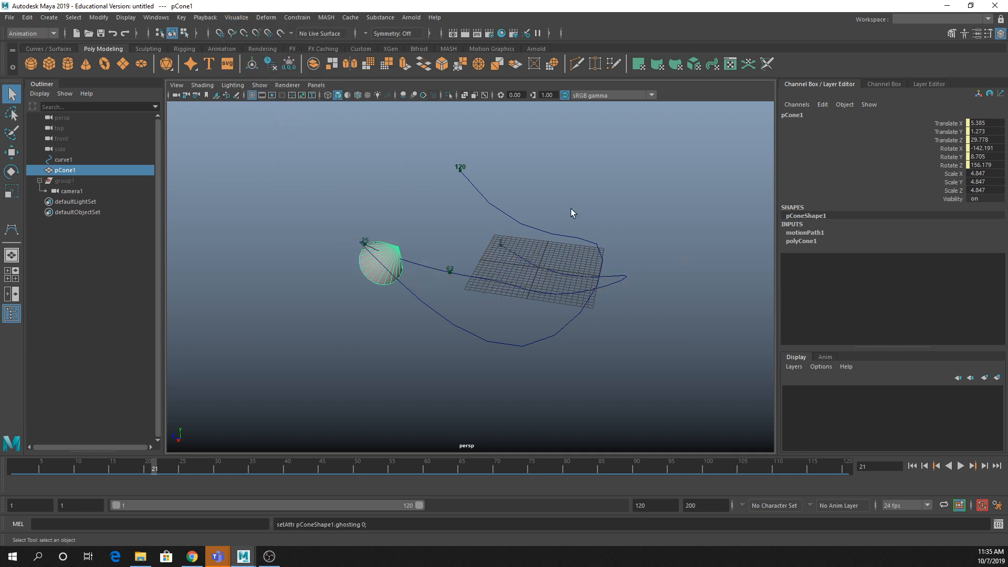
Step: Show pCone1's motionPath1 keys, move the frame 120 key to about frame 97, and scrub to frame 84
{"action": "left_click", "coordinate": [79, 192]}
{"action": "left_click", "coordinate": [66, 174]}
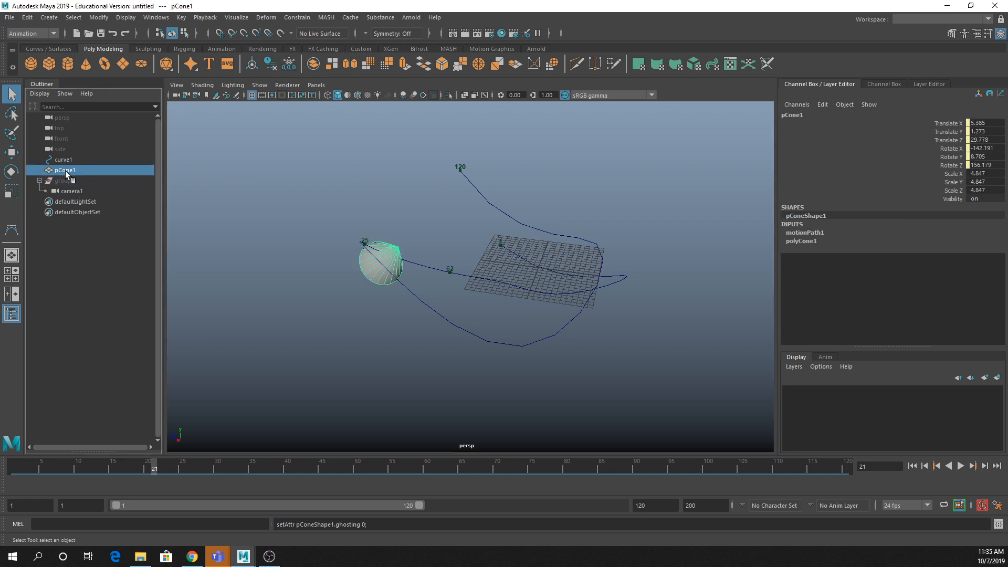
{"action": "left_click", "coordinate": [805, 232]}
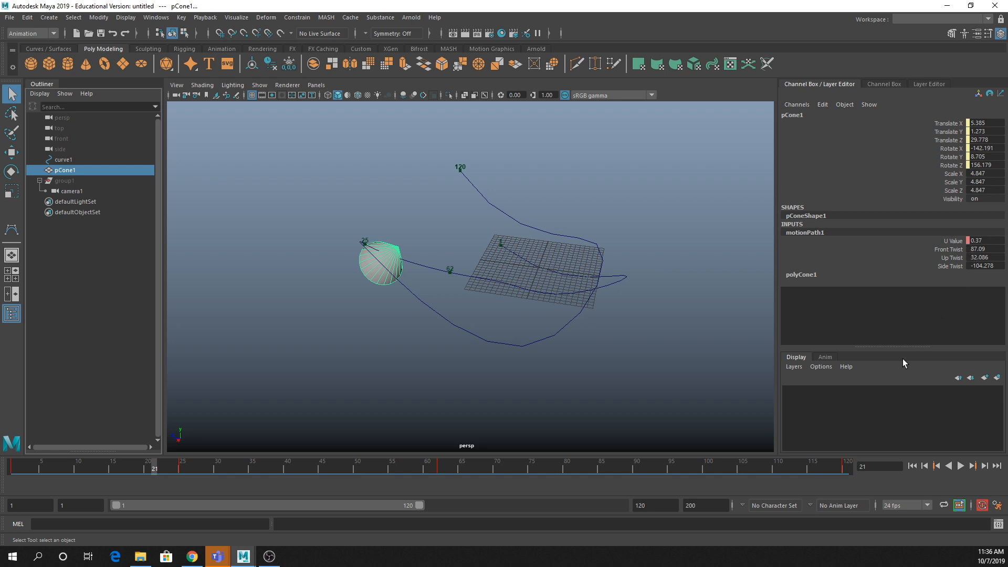
{"action": "left_click", "coordinate": [846, 461]}
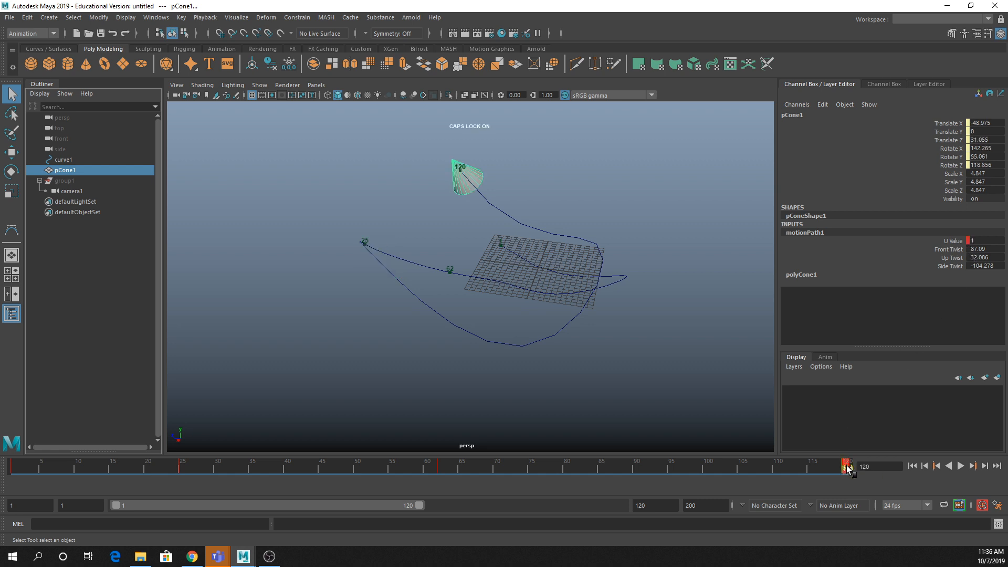
{"action": "left_click", "coordinate": [595, 466]}
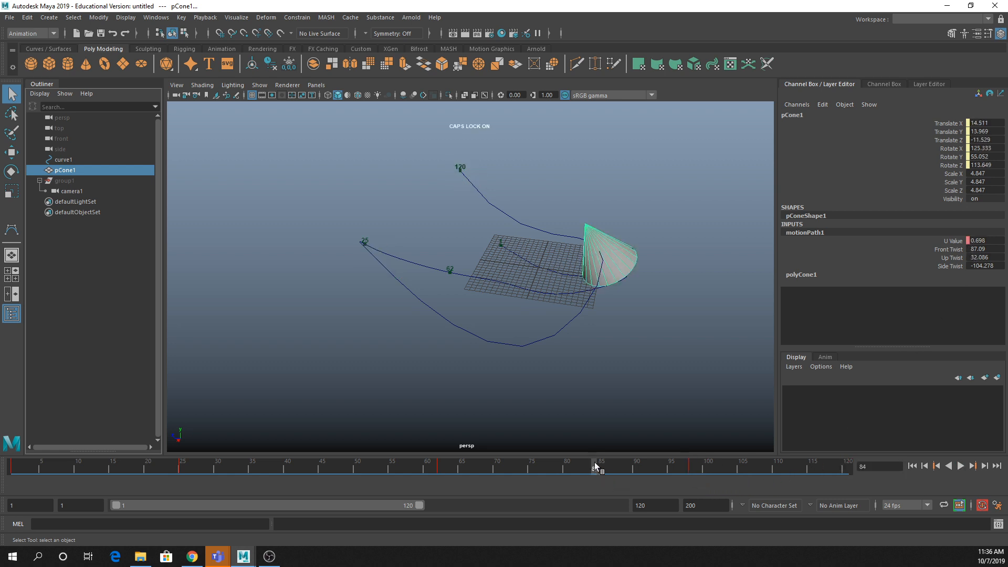
Step: Select the motion path curve and display its control vertices for editing
{"action": "left_click_drag", "start_coordinate": [549, 263], "coordinate": [477, 241]}
{"action": "right_click_drag", "start_coordinate": [493, 204], "coordinate": [503, 120]}
{"action": "right_click_drag", "start_coordinate": [473, 191], "coordinate": [449, 181]}
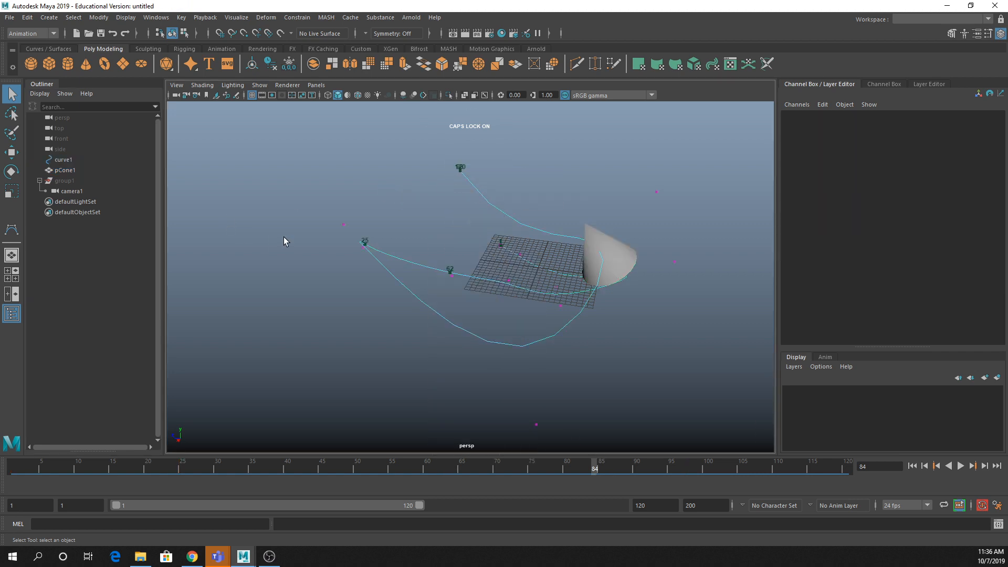
Step: Select curve1's control vertices 6 and 7 and move them far down and outward along X to stretch the loop
{"action": "left_click_drag", "start_coordinate": [305, 205], "coordinate": [465, 449]}
{"action": "scroll", "coordinate": [395, 242], "scroll_direction": "down", "scroll_amount": 3}
{"action": "key", "text": "w"}
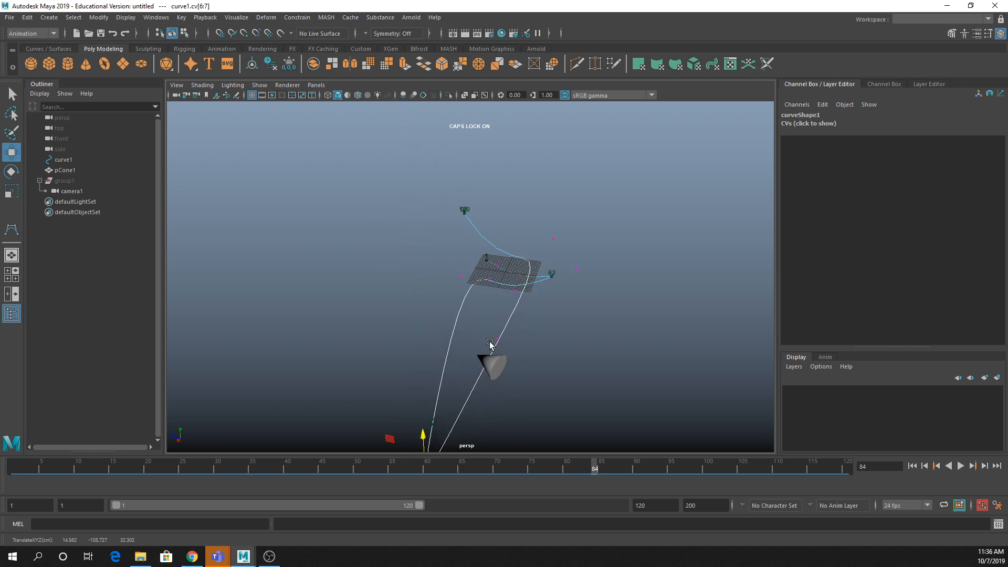
{"action": "middle_click_drag", "start_coordinate": [489, 343], "coordinate": [465, 277], "text": "alt"}
{"action": "scroll", "coordinate": [466, 277], "scroll_direction": "down", "scroll_amount": 5}
{"action": "left_click_drag", "start_coordinate": [495, 312], "coordinate": [605, 312], "text": "alt"}
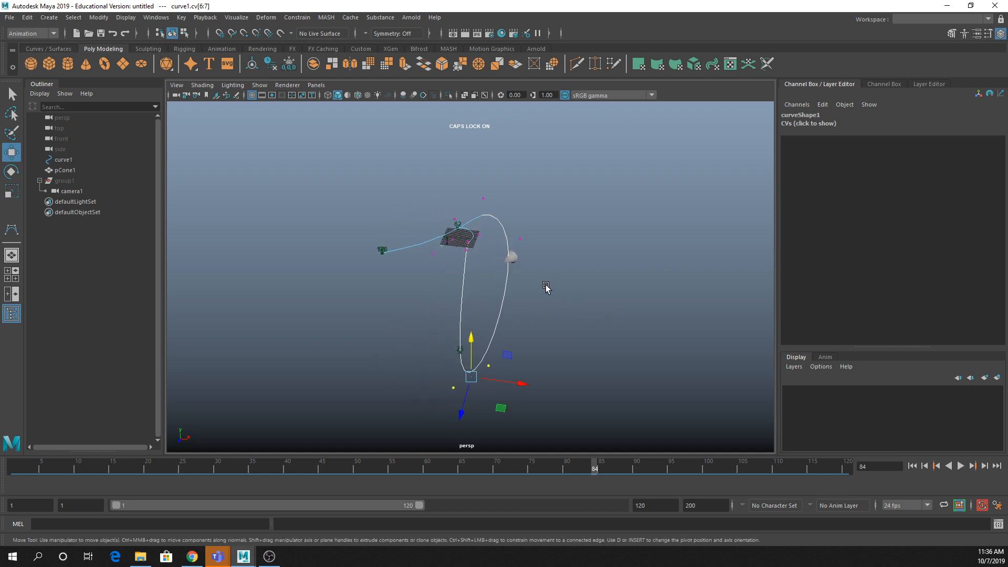
{"action": "left_click_drag", "start_coordinate": [520, 383], "coordinate": [700, 423]}
{"action": "key", "text": "q"}
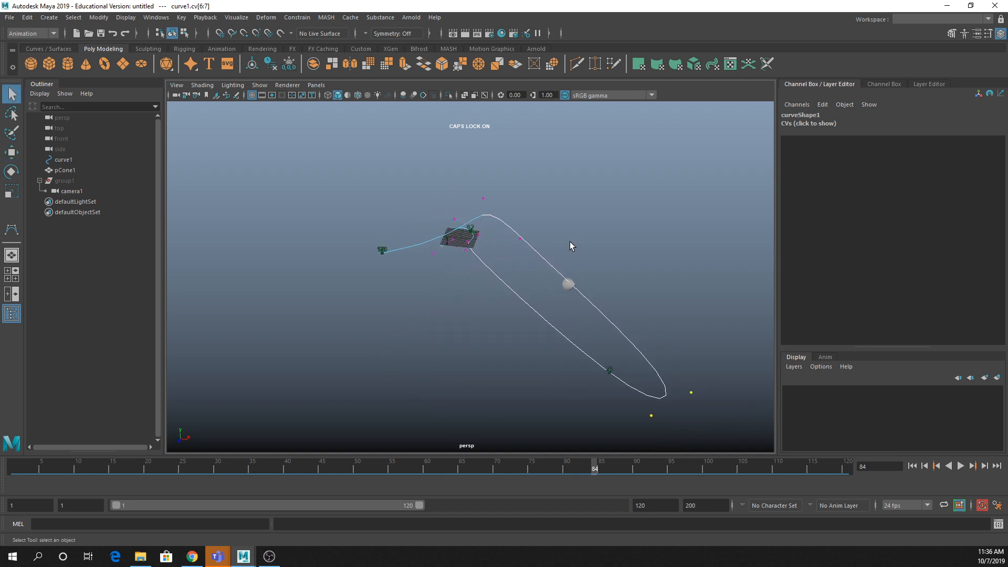
Step: Play the animation to review the cone's motion along the stretched curve, stop playback, and clear the selection
{"action": "key", "text": "alt+v"}
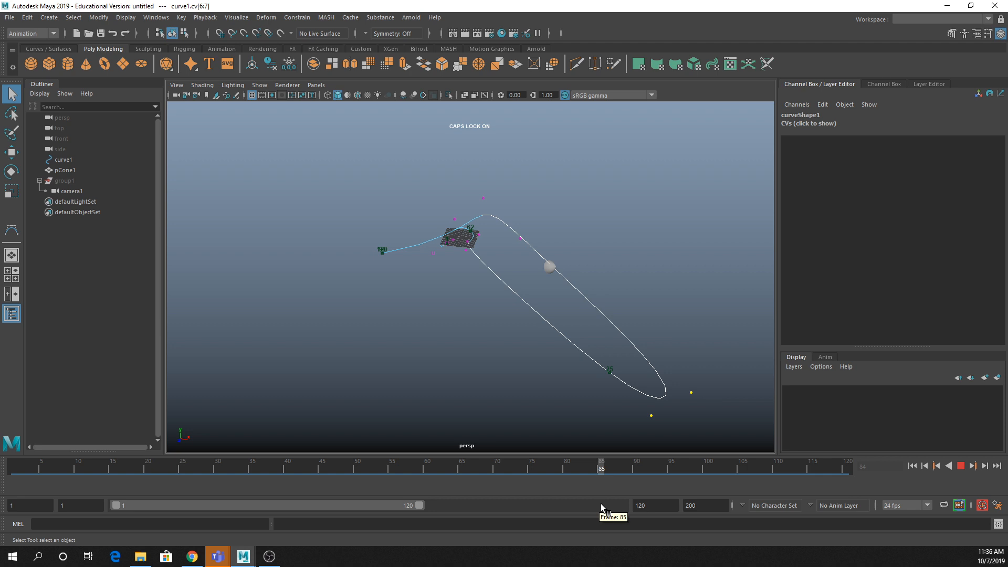
{"action": "key", "text": "alt+v"}
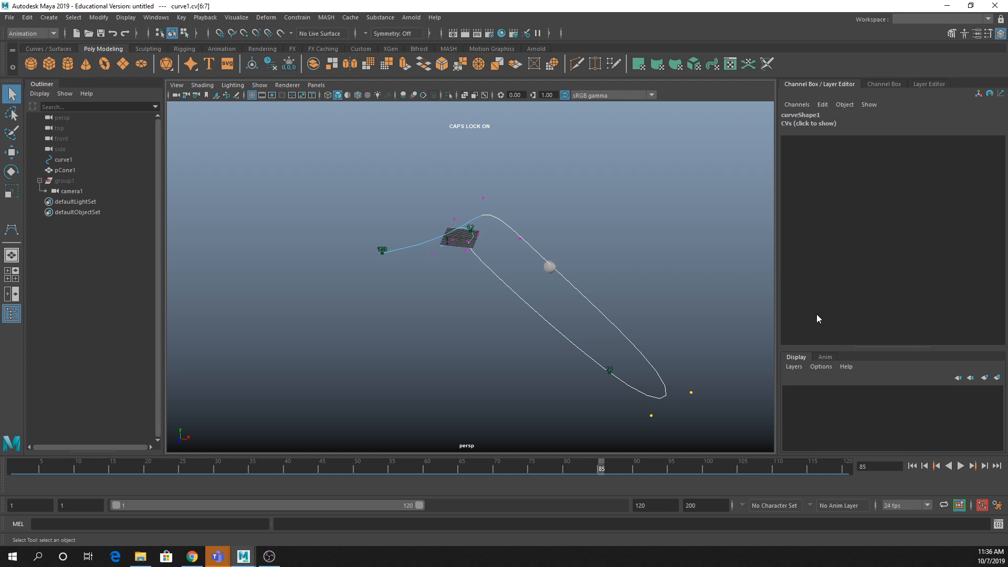
{"action": "left_click", "coordinate": [531, 172]}
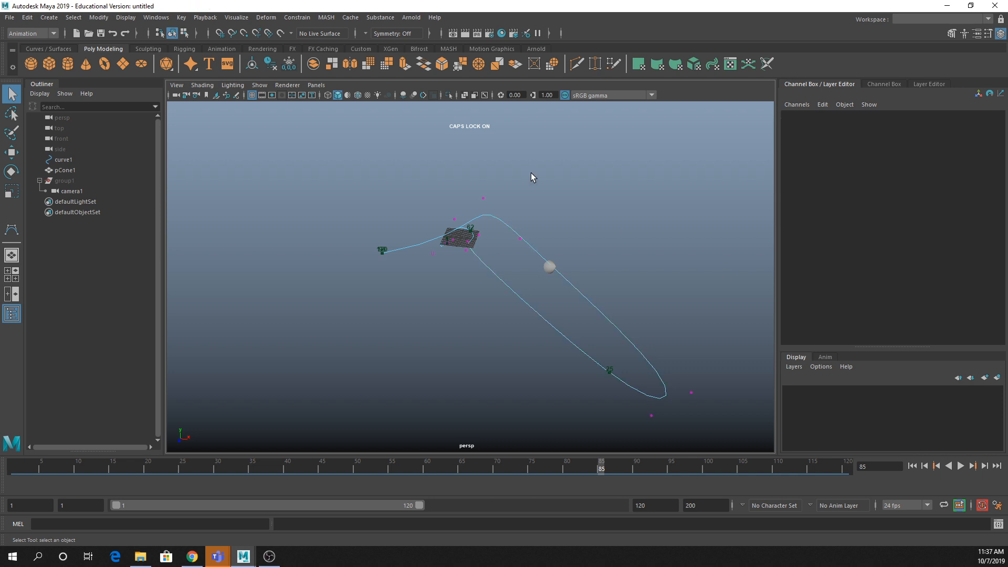